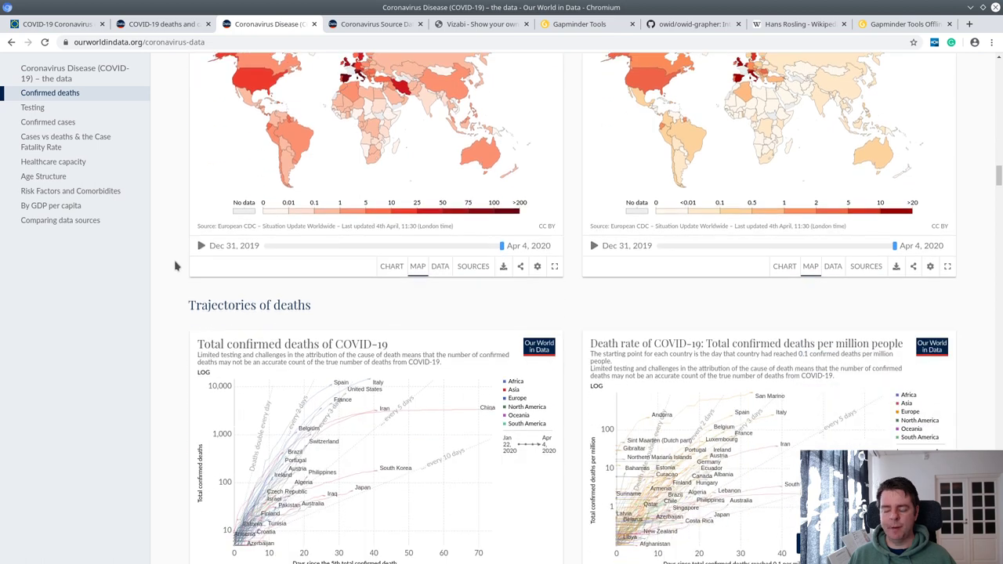
Examine the COVID-19 maps and death trajectory charts, and show the data download option for the total confirmed deaths chart
{"action": "scroll", "coordinate": [178, 264], "scroll_direction": "down", "scroll_amount": 1}
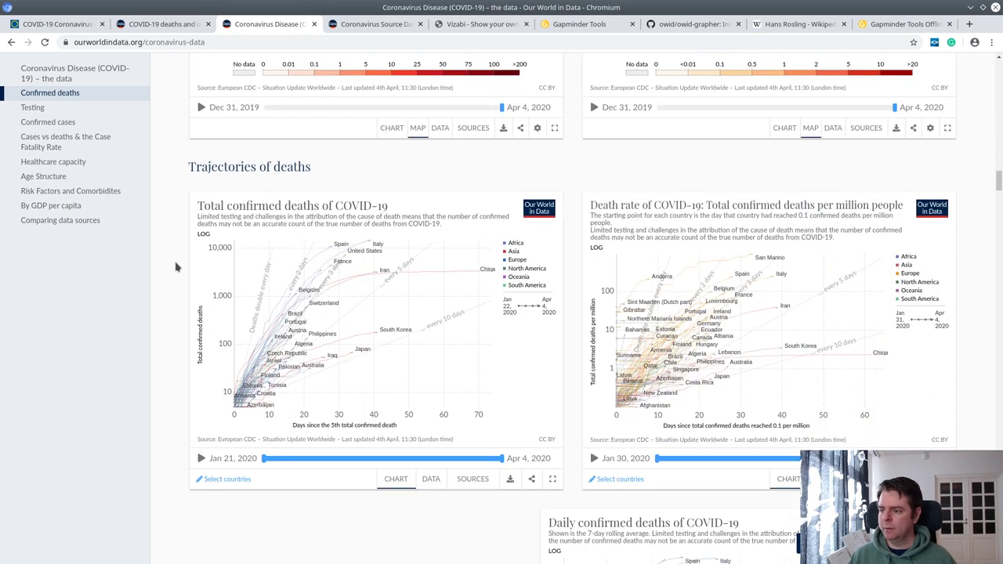
{"action": "scroll", "coordinate": [177, 267], "scroll_direction": "up", "scroll_amount": 3}
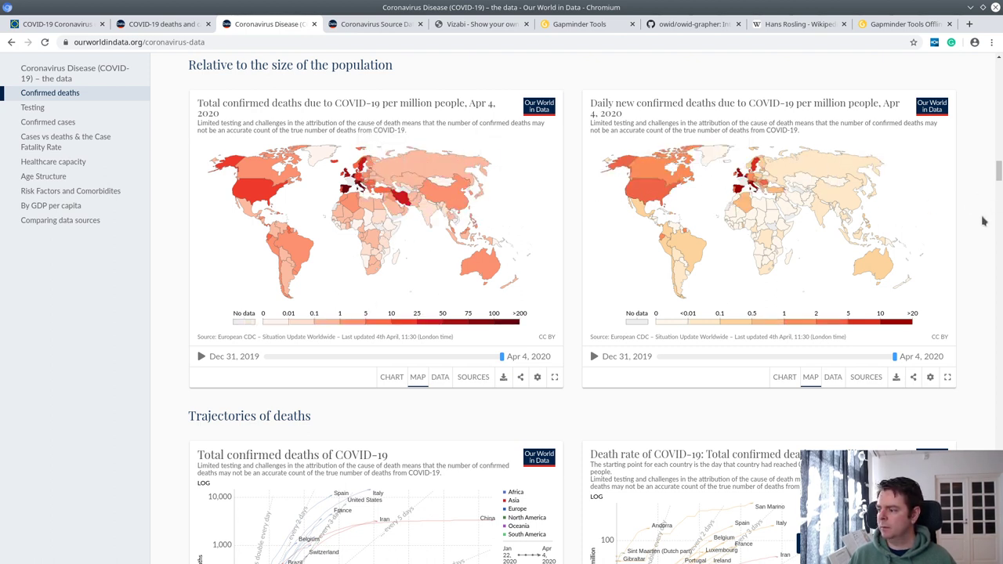
{"action": "scroll", "coordinate": [984, 221], "scroll_direction": "down", "scroll_amount": 6}
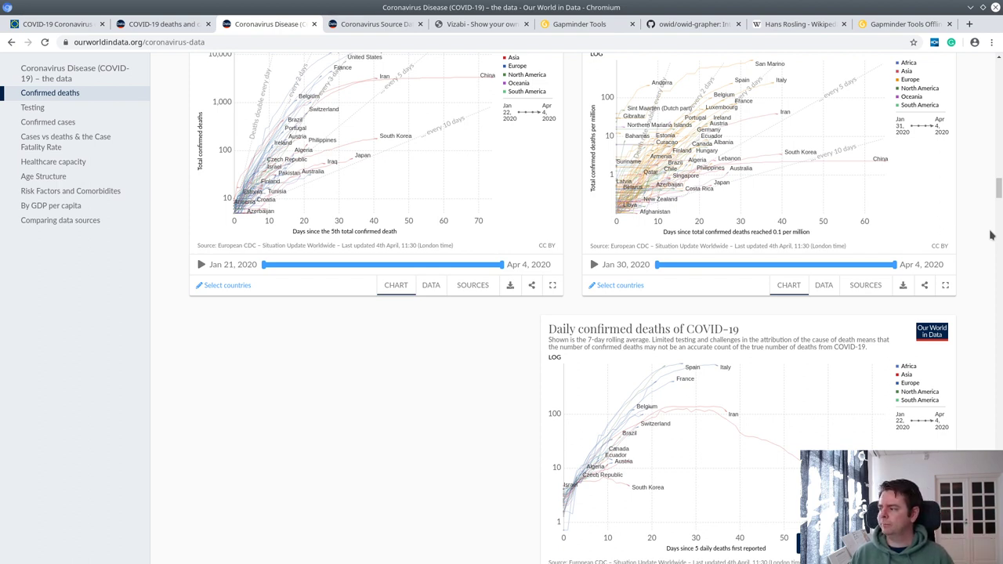
{"action": "left_click_drag", "start_coordinate": [1000, 190], "coordinate": [999, 198]}
{"action": "scroll", "coordinate": [976, 227], "scroll_direction": "down", "scroll_amount": 3}
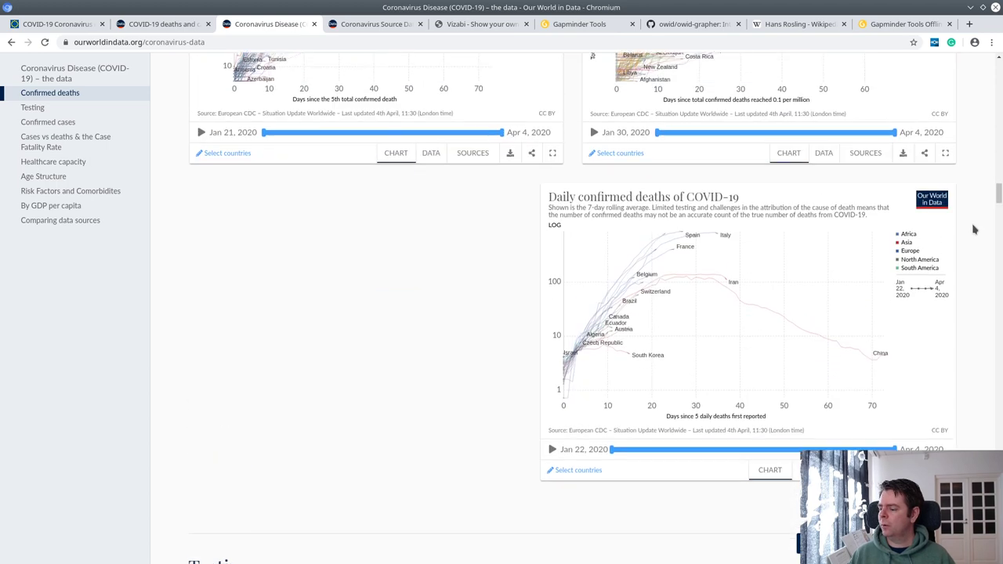
{"action": "scroll", "coordinate": [972, 227], "scroll_direction": "up", "scroll_amount": 10}
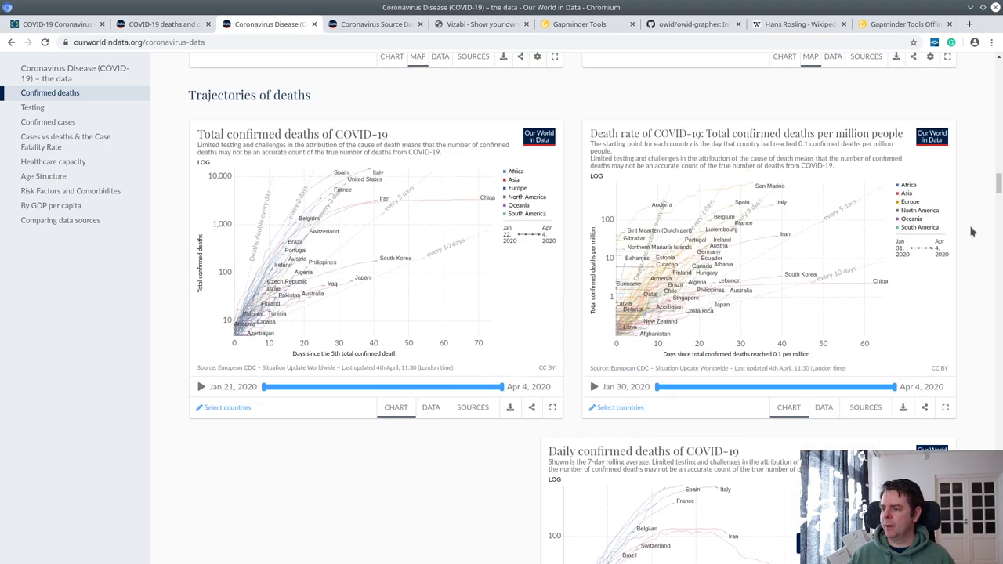
{"action": "scroll", "coordinate": [430, 471], "scroll_direction": "down", "scroll_amount": 1}
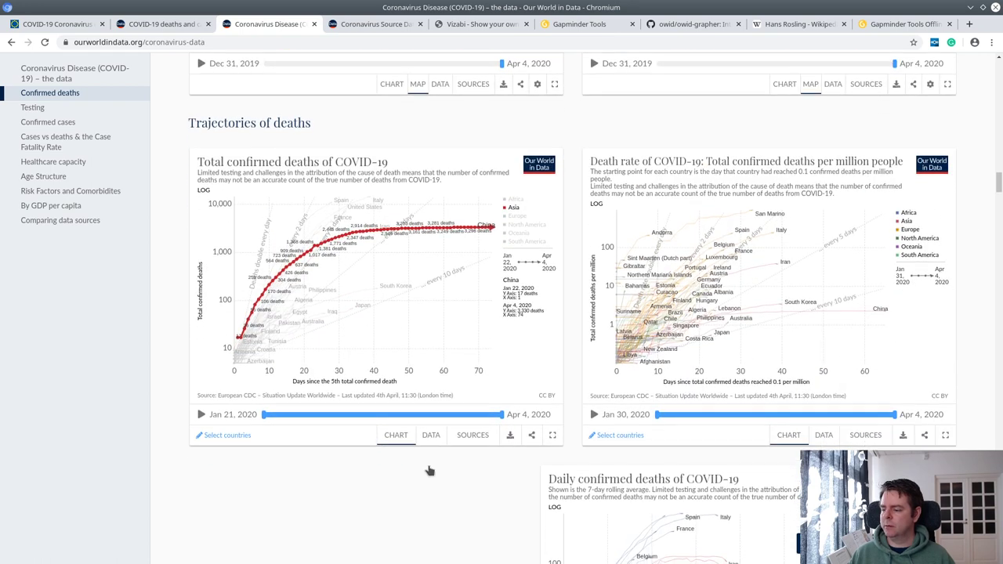
{"action": "left_click", "coordinate": [429, 438]}
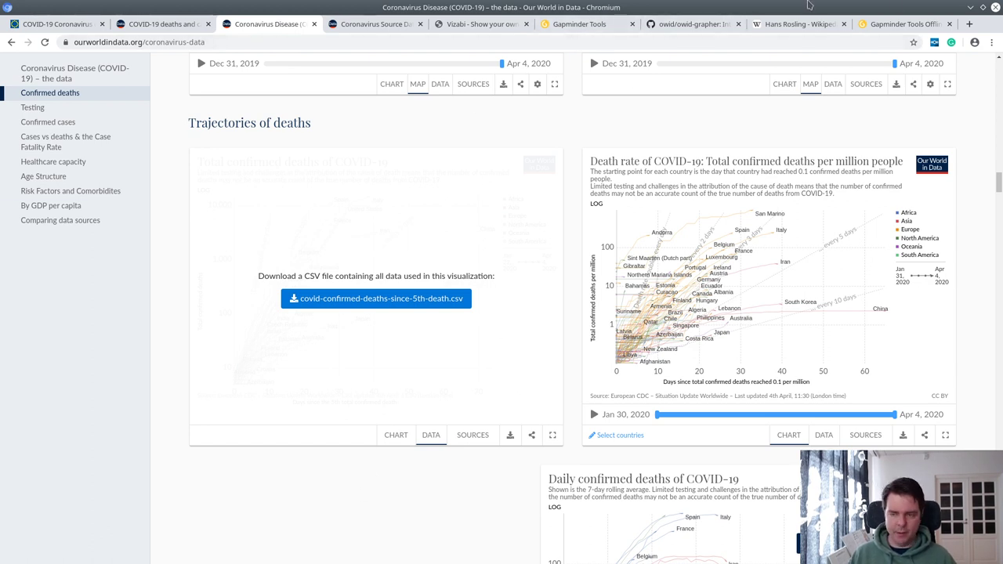
Switch to the covid-confirmed-cases-per-million-since-1-per-million.csv file in LibreOffice Calc and rename the Entity header in A1 to "Country"
{"action": "key", "text": "alt+Tab"}
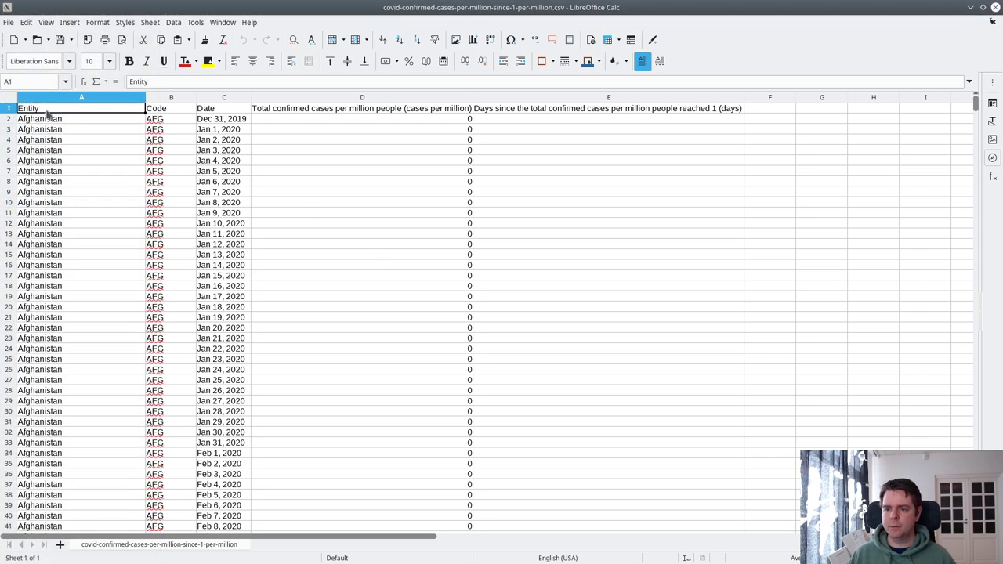
{"action": "double_click", "coordinate": [36, 113]}
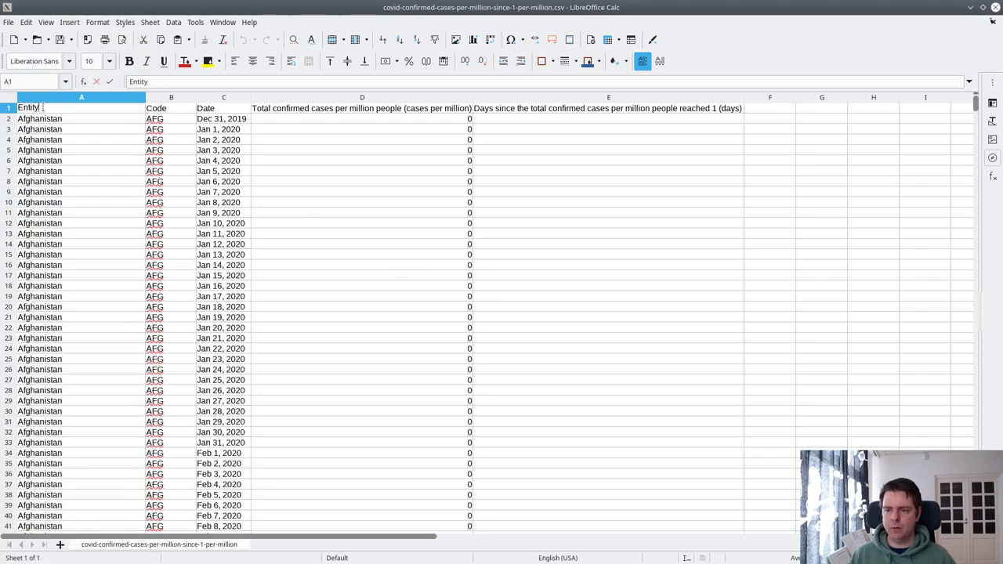
{"action": "double_click", "coordinate": [37, 109]}
{"action": "type", "text": "Countr"}
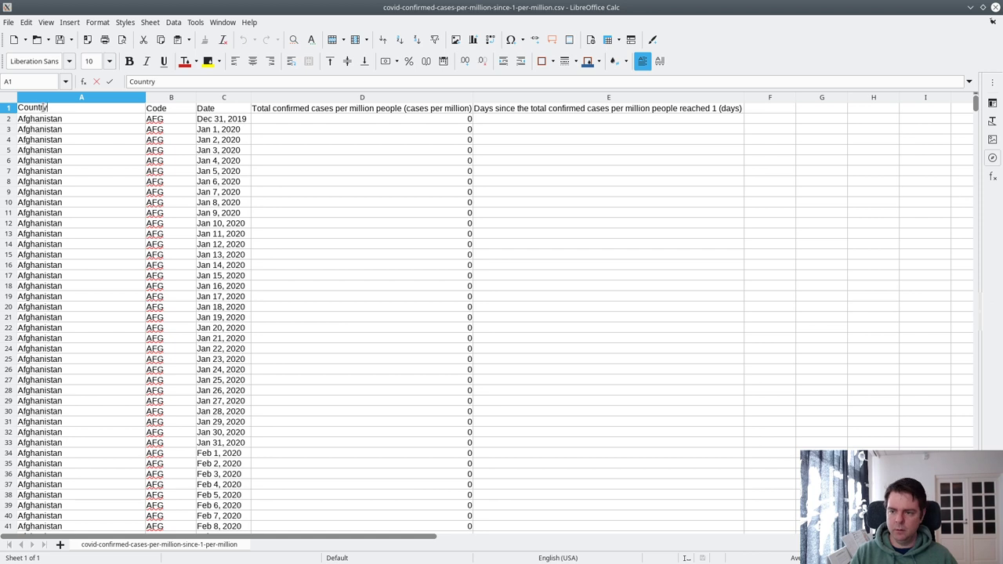
{"action": "key", "text": "Return"}
Delete the Code column and slightly widen the Date column
{"action": "left_click", "coordinate": [167, 97]}
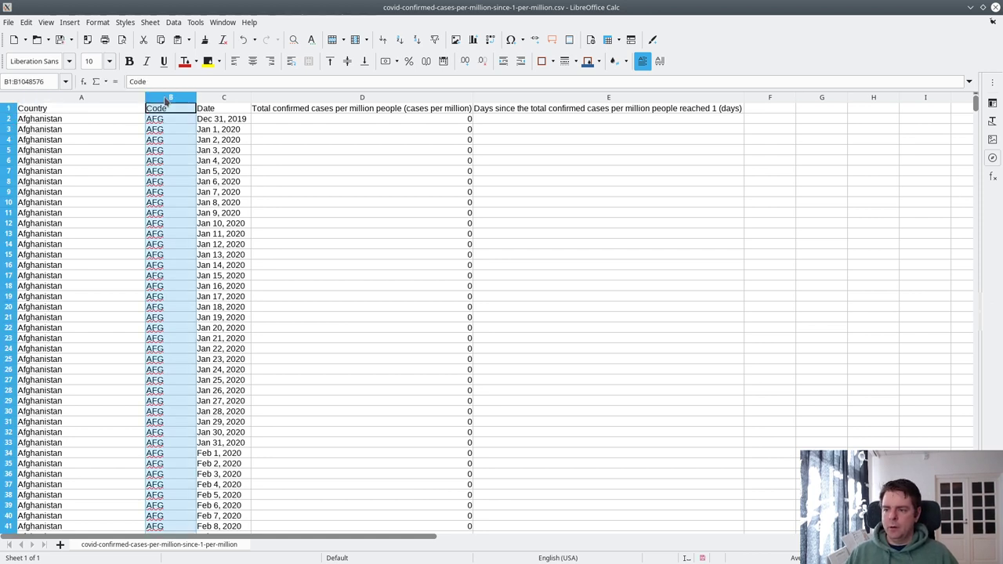
{"action": "right_click", "coordinate": [164, 97]}
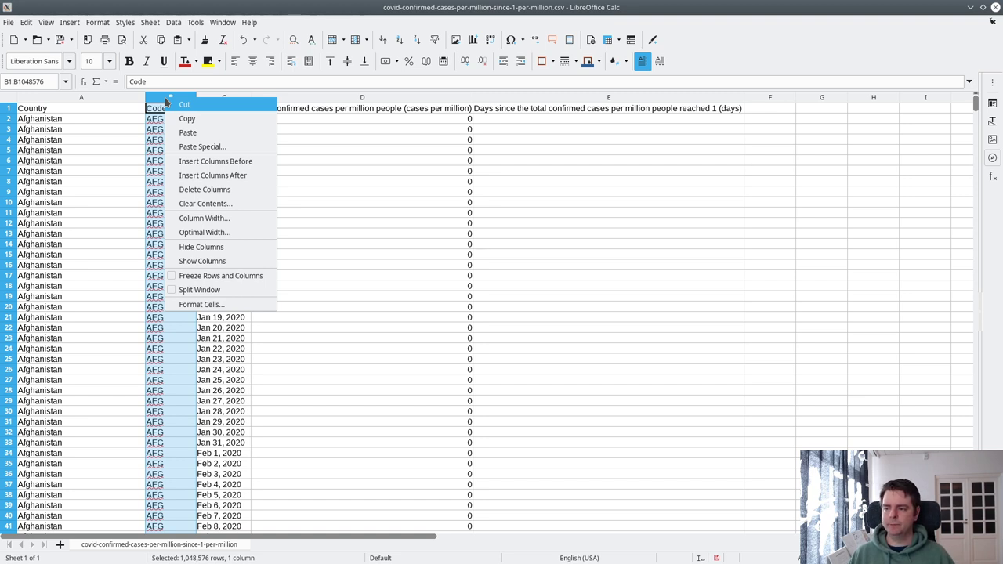
{"action": "left_click", "coordinate": [189, 207]}
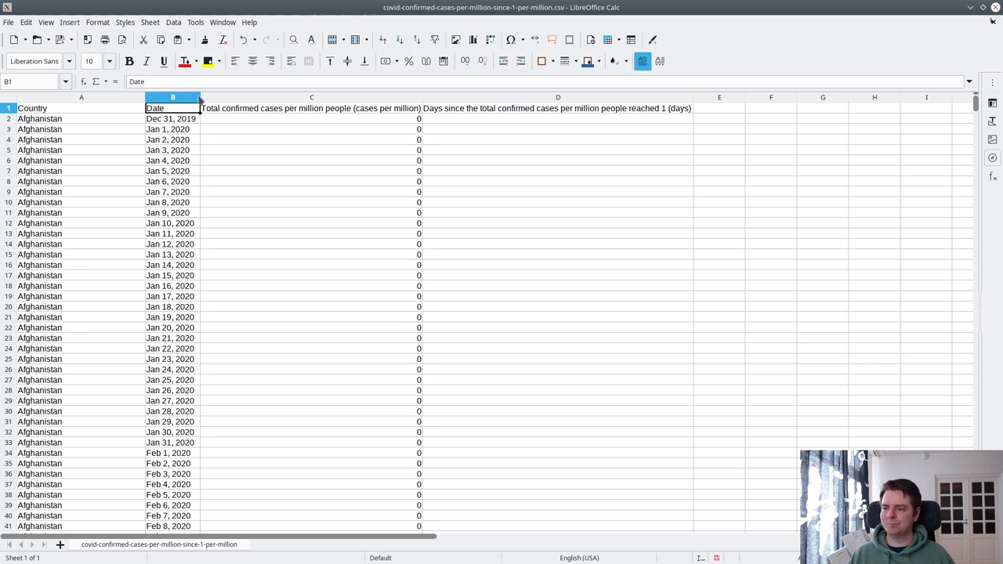
{"action": "left_click_drag", "start_coordinate": [201, 94], "coordinate": [214, 96]}
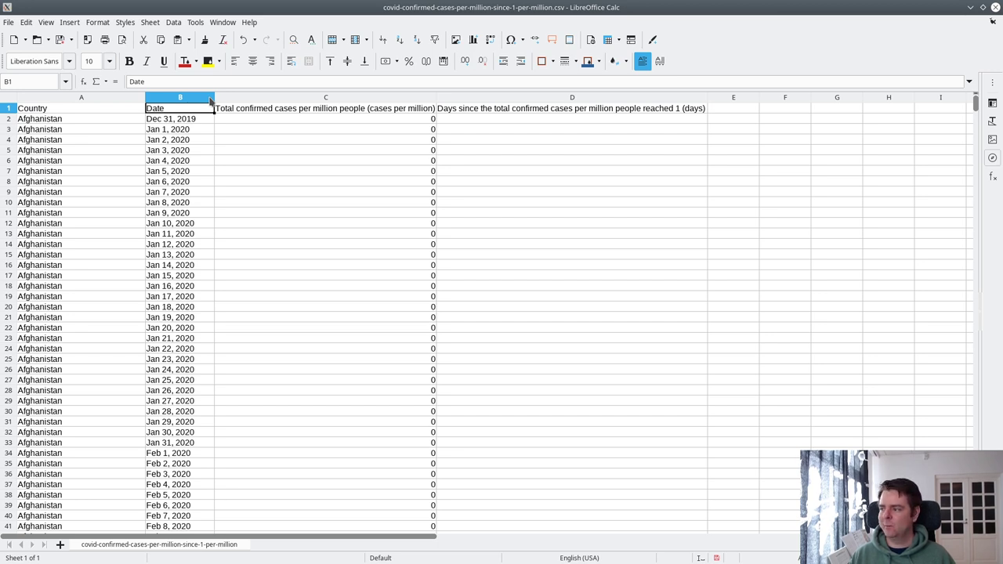
Delete the column with days since cases per million reached 1, and save the CSV file
{"action": "left_click", "coordinate": [496, 100]}
{"action": "right_click", "coordinate": [497, 101]}
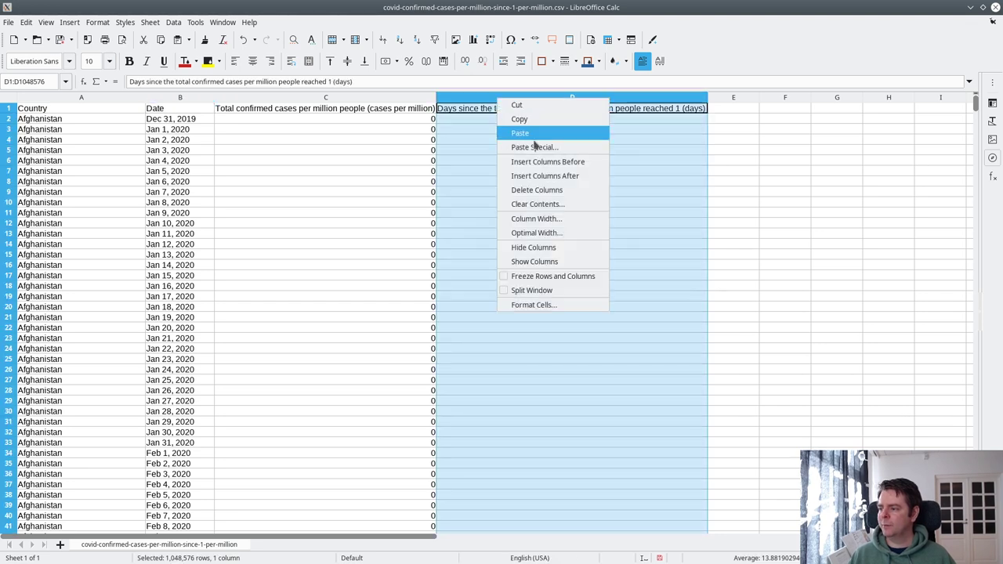
{"action": "left_click", "coordinate": [553, 190]}
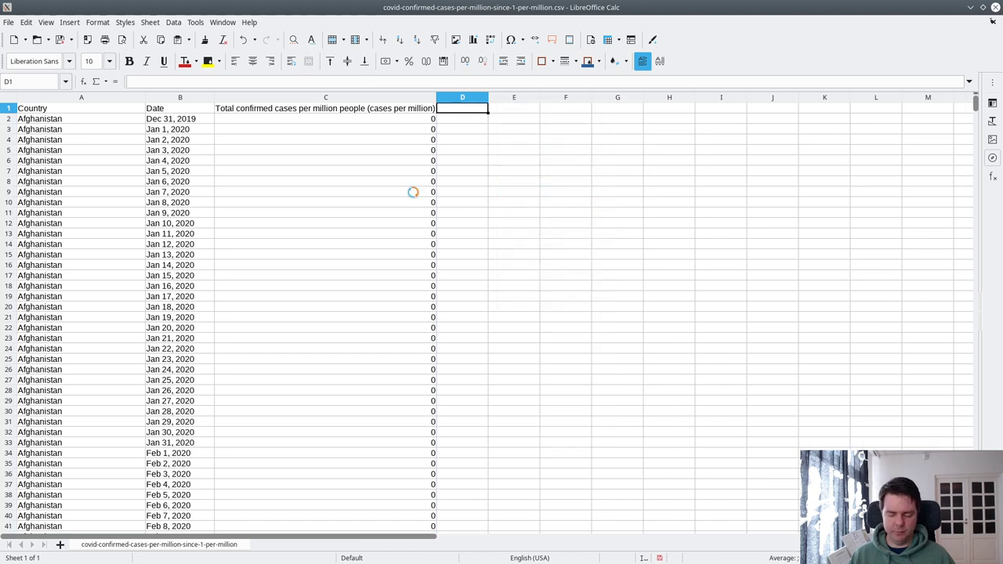
{"action": "key", "text": "ctrl+s"}
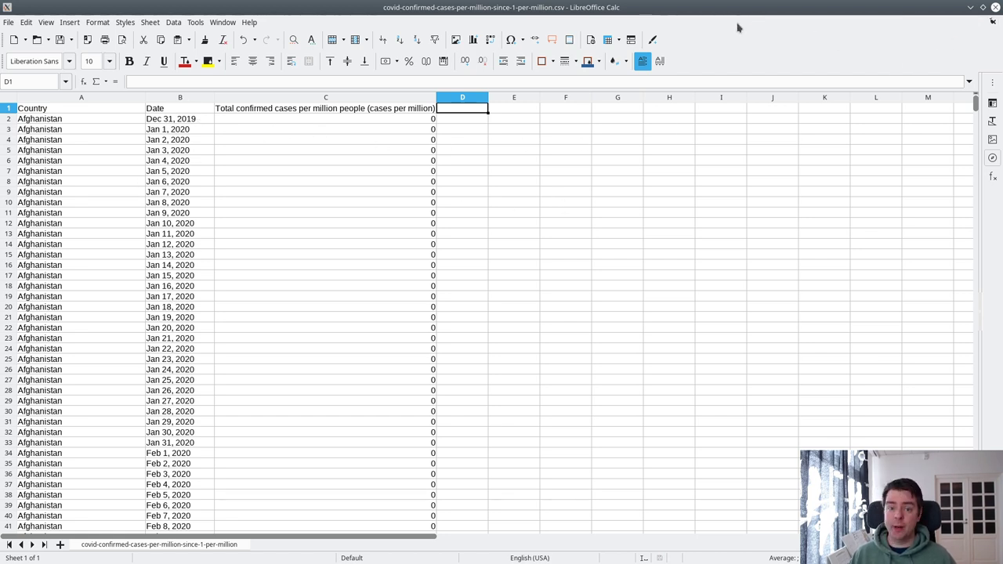
Switch to Gapminder Tools Offline and choose covid-confirmed-cases-per-million-since-1-per-million.csv as the data file for the active chart
{"action": "key", "text": "alt+Tab"}
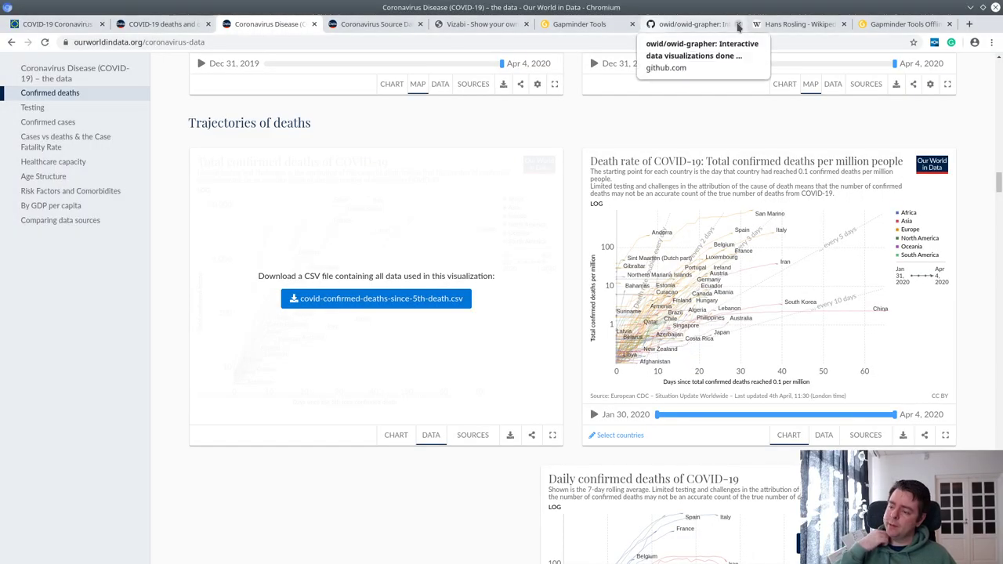
{"action": "key", "text": "alt+Tab"}
{"action": "key", "text": "alt+Tab"}
{"action": "key", "text": "Tab"}
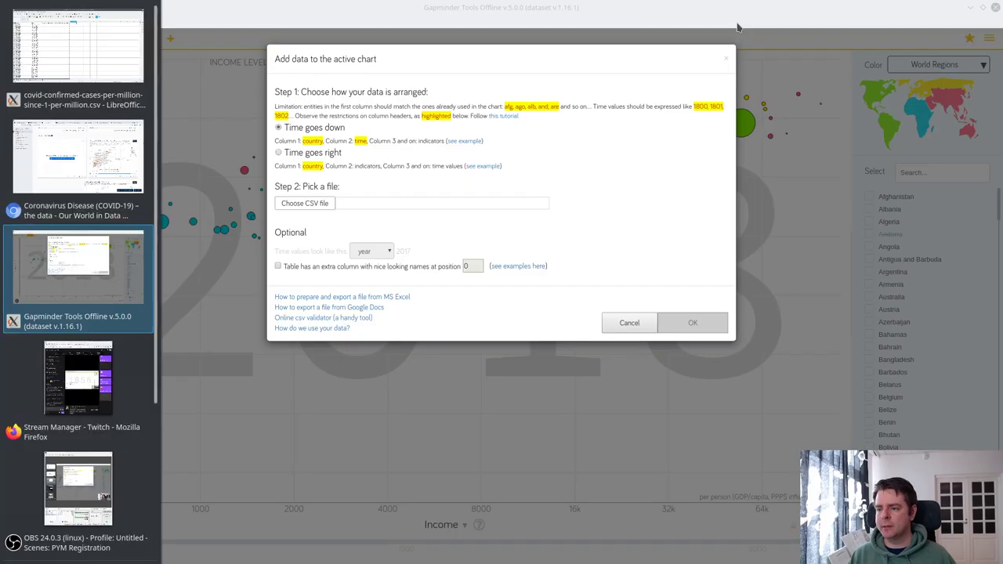
{"action": "left_click", "coordinate": [307, 204]}
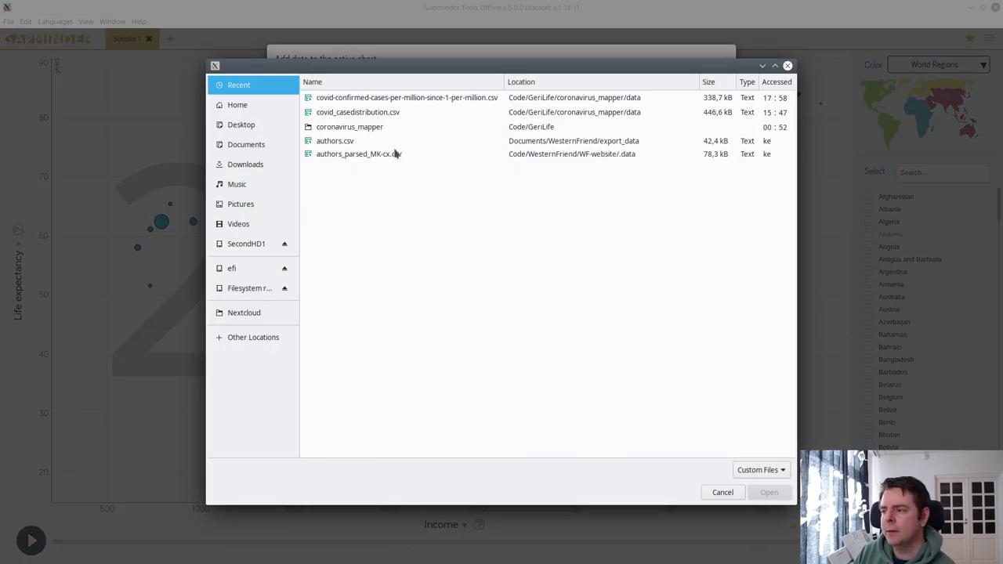
{"action": "left_click", "coordinate": [432, 98]}
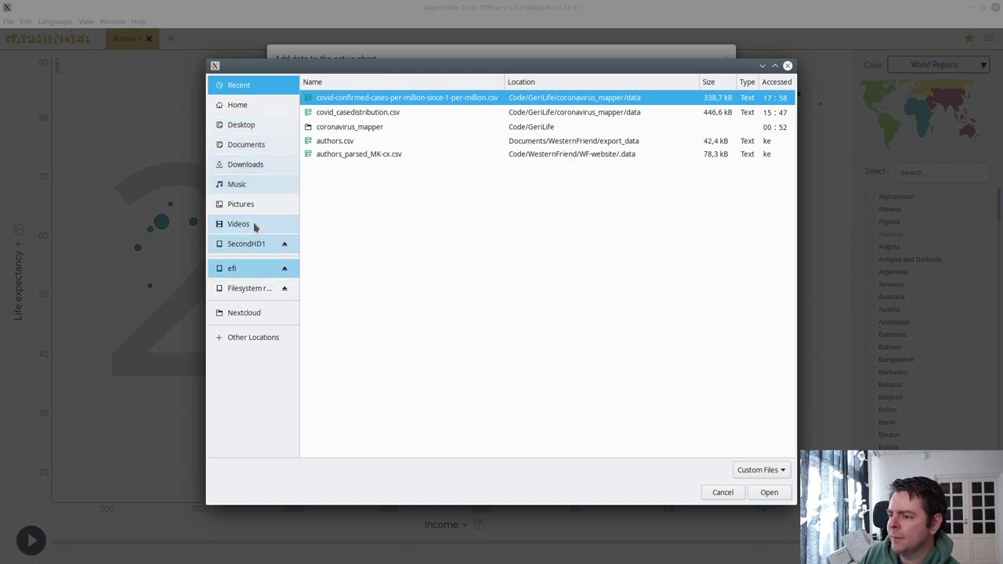
{"action": "left_click", "coordinate": [769, 493]}
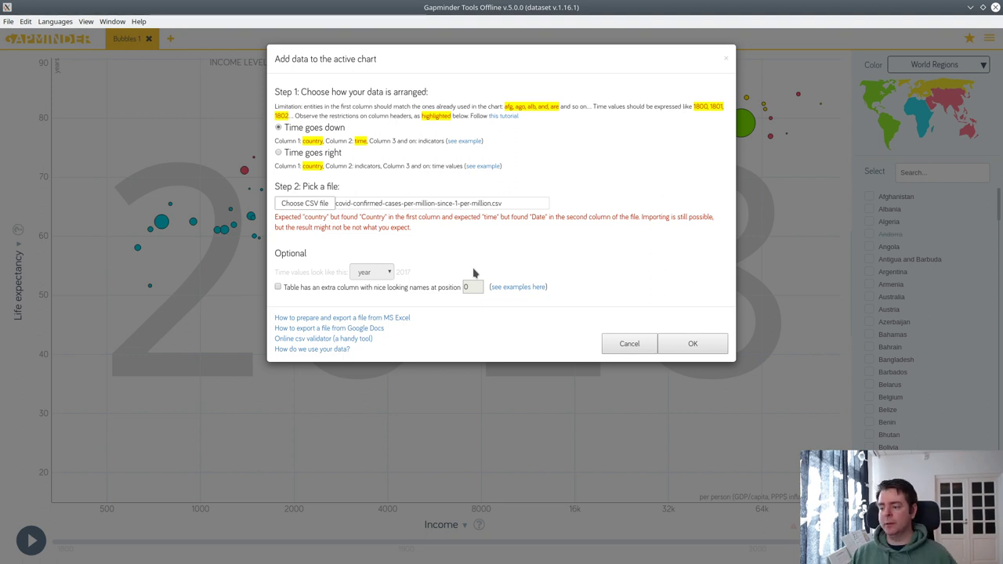
Back in LibreOffice Calc, change the header in A1 to "country" and the header in B1 to "time"
{"action": "key", "text": "alt+Tab"}
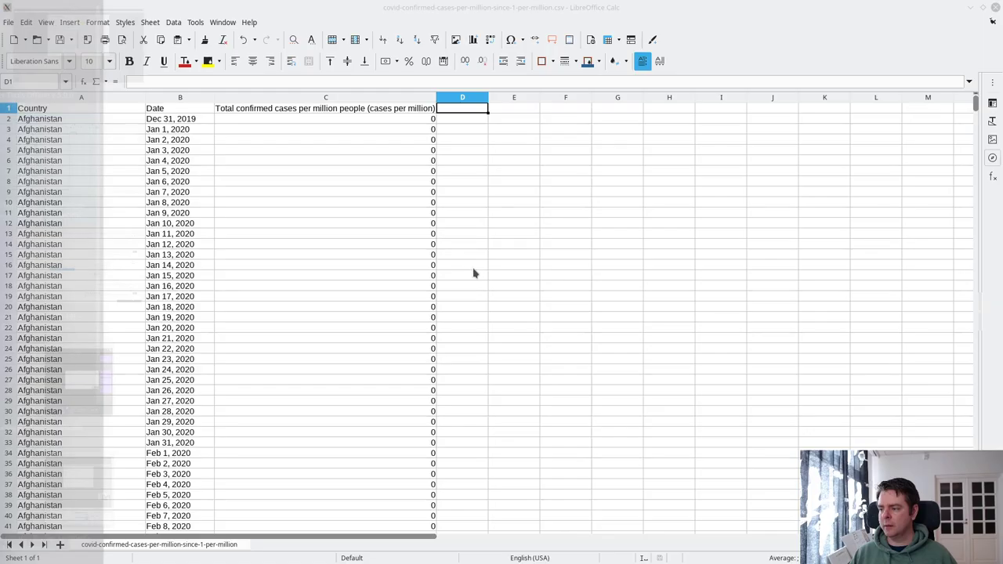
{"action": "double_click", "coordinate": [40, 110]}
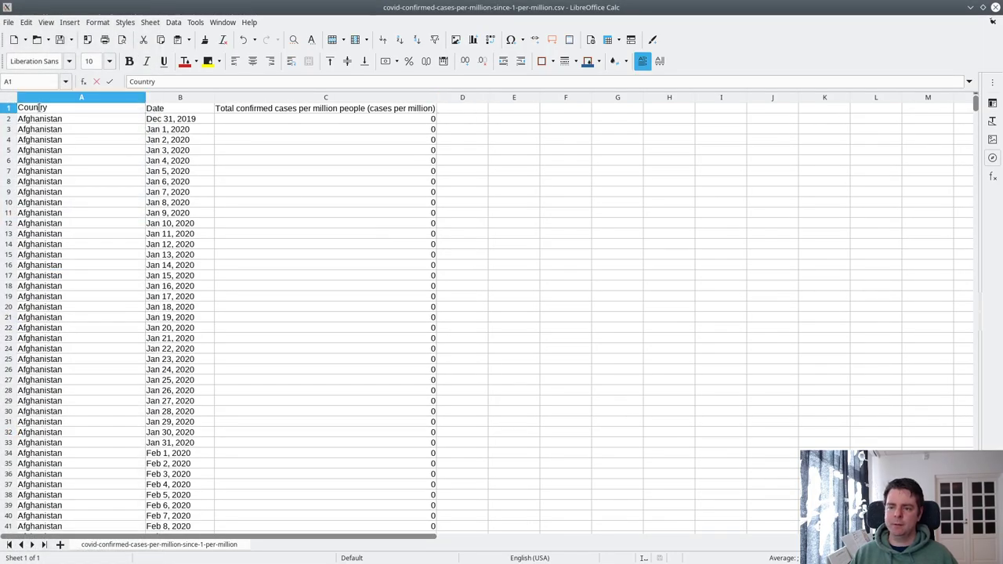
{"action": "double_click", "coordinate": [39, 107]}
{"action": "type", "text": "country"}
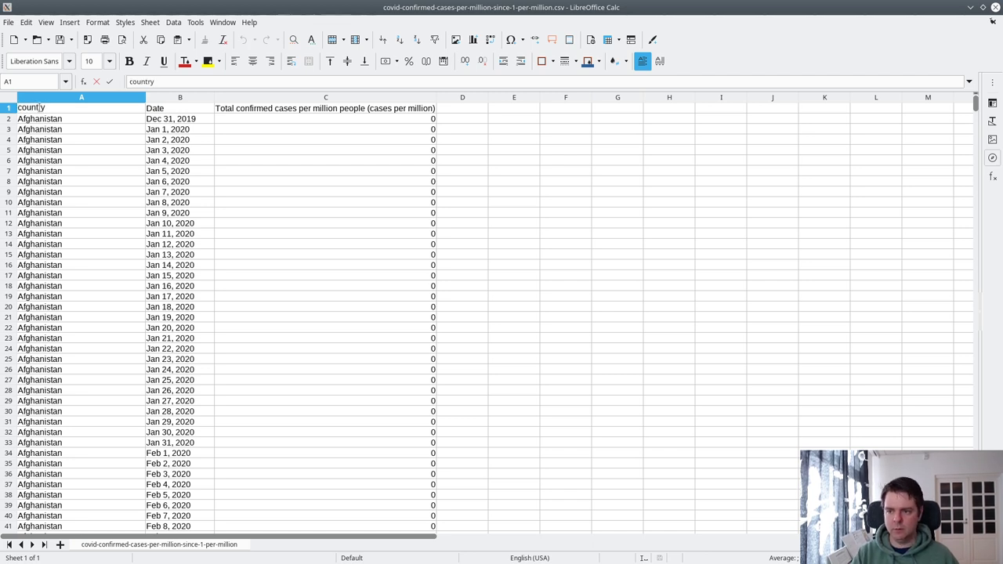
{"action": "key", "text": "Tab"}
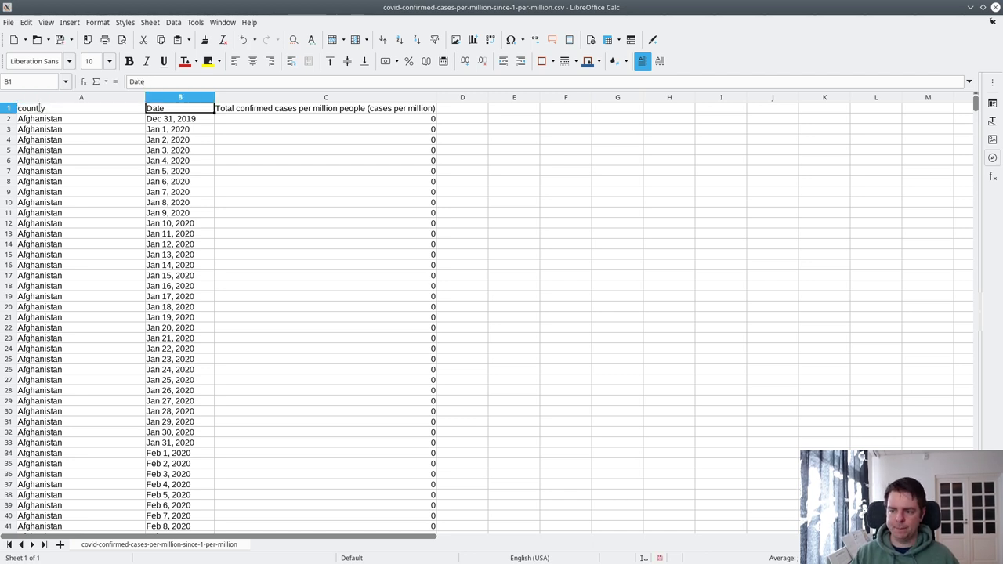
{"action": "type", "text": "time"}
{"action": "key", "text": "Tab"}
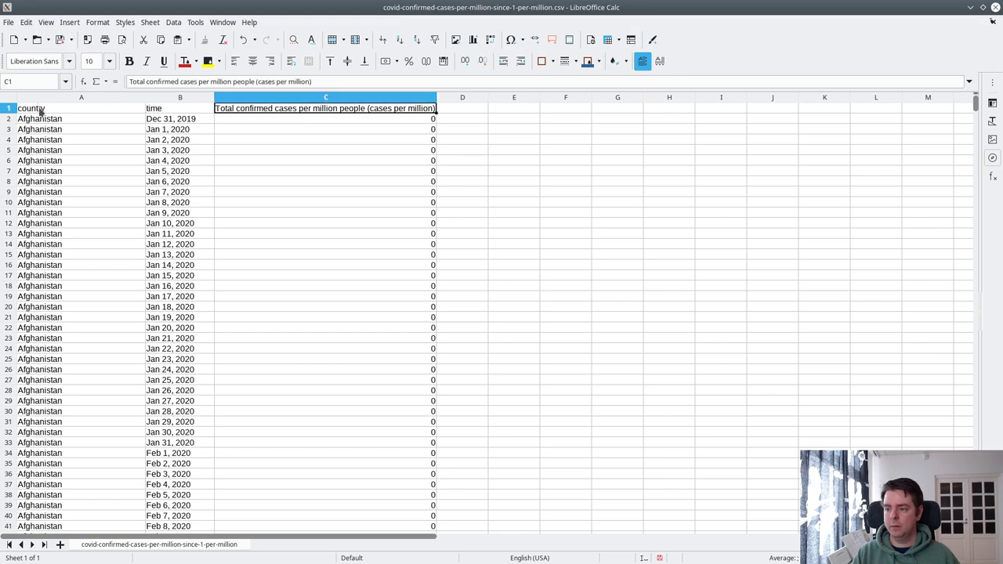
Return to Gapminder Tools Offline, reselect covid-confirmed-cases-per-million-since-1-per-million.csv from the data folder, and add it to the active chart
{"action": "key", "text": "alt+Tab"}
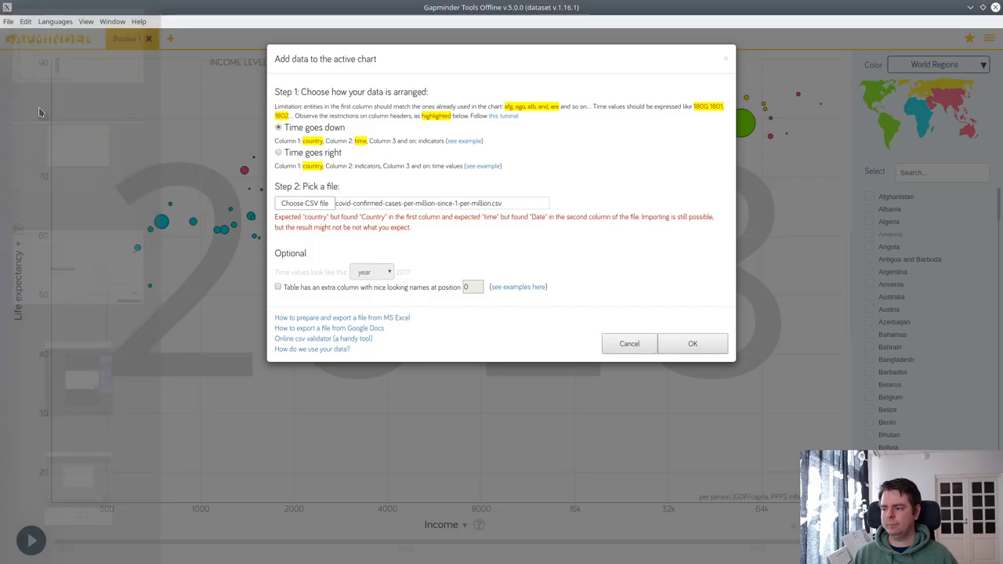
{"action": "left_click", "coordinate": [285, 200]}
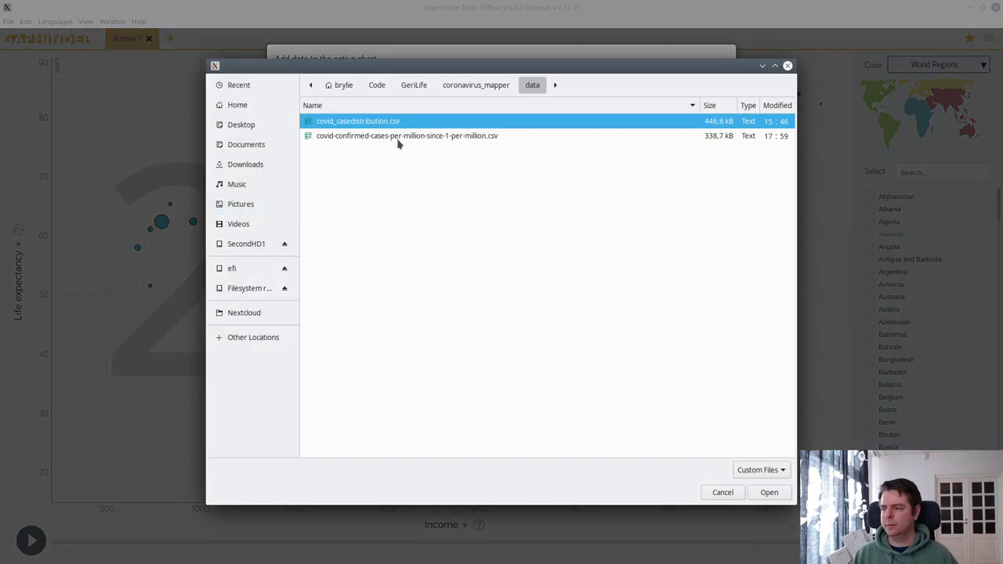
{"action": "left_click", "coordinate": [400, 139]}
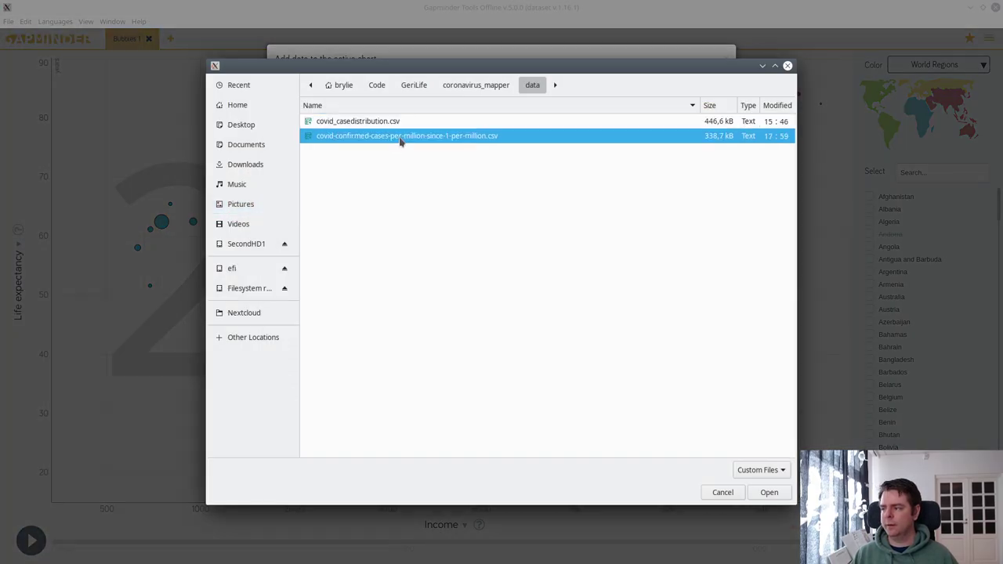
{"action": "left_click", "coordinate": [786, 496]}
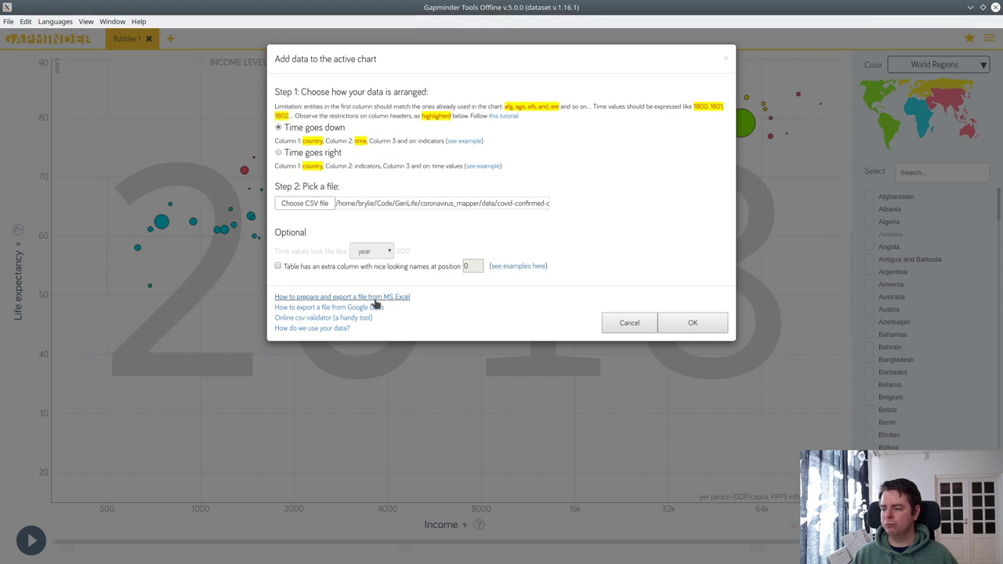
{"action": "left_click", "coordinate": [685, 324]}
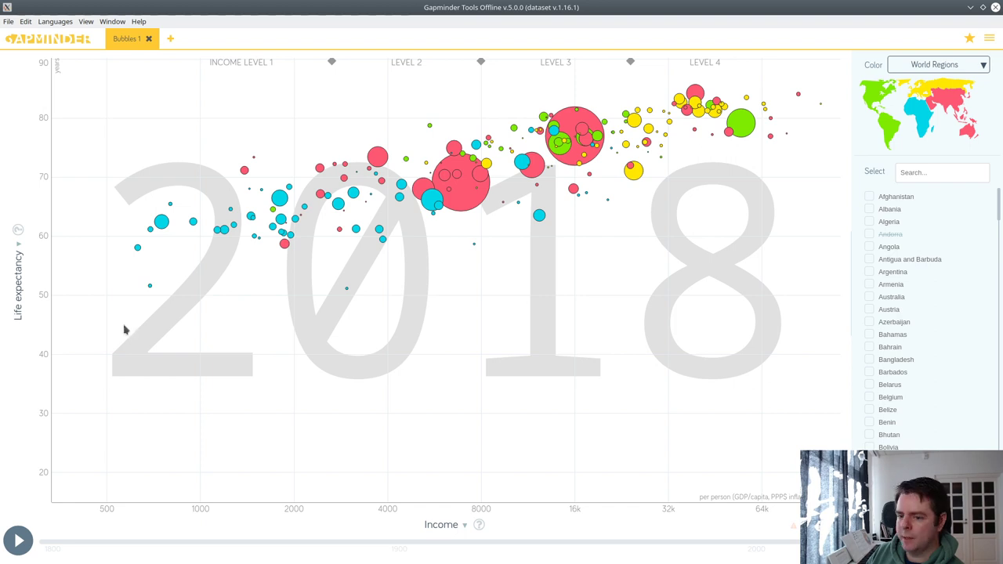
Replace the Bubbles 1 chart with a new Bubbles chart
{"action": "left_click", "coordinate": [149, 39]}
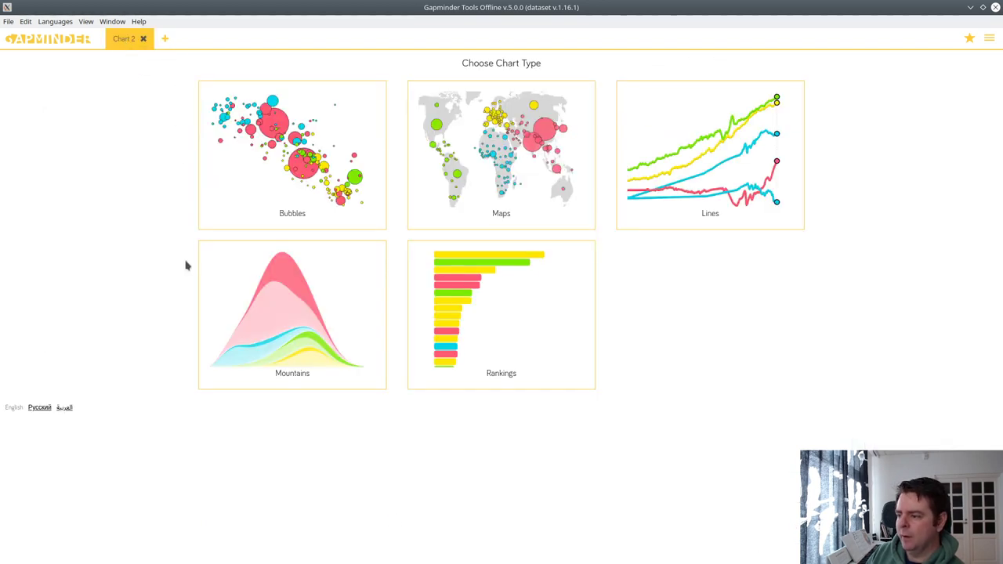
{"action": "left_click", "coordinate": [297, 173]}
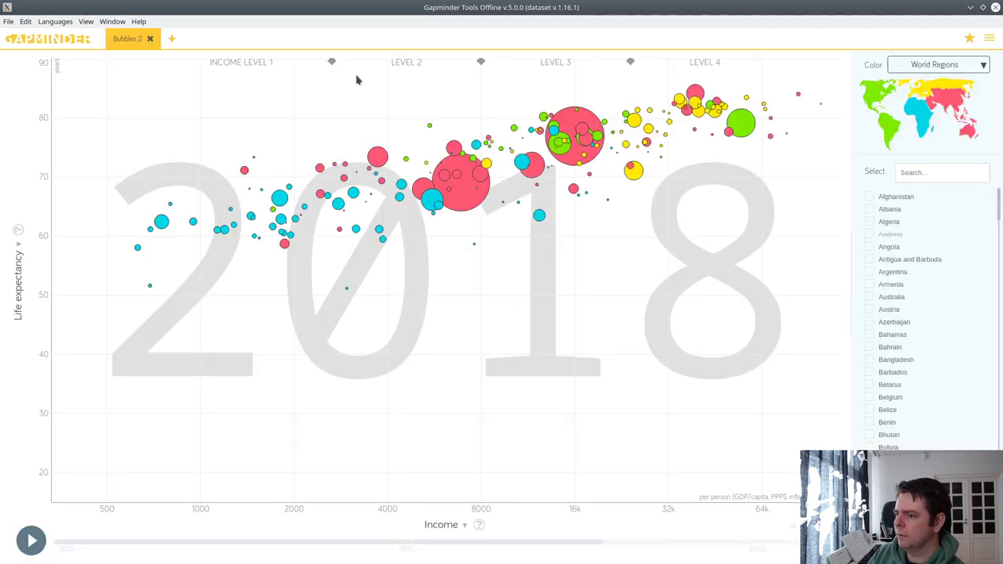
{"action": "left_click", "coordinate": [8, 22]}
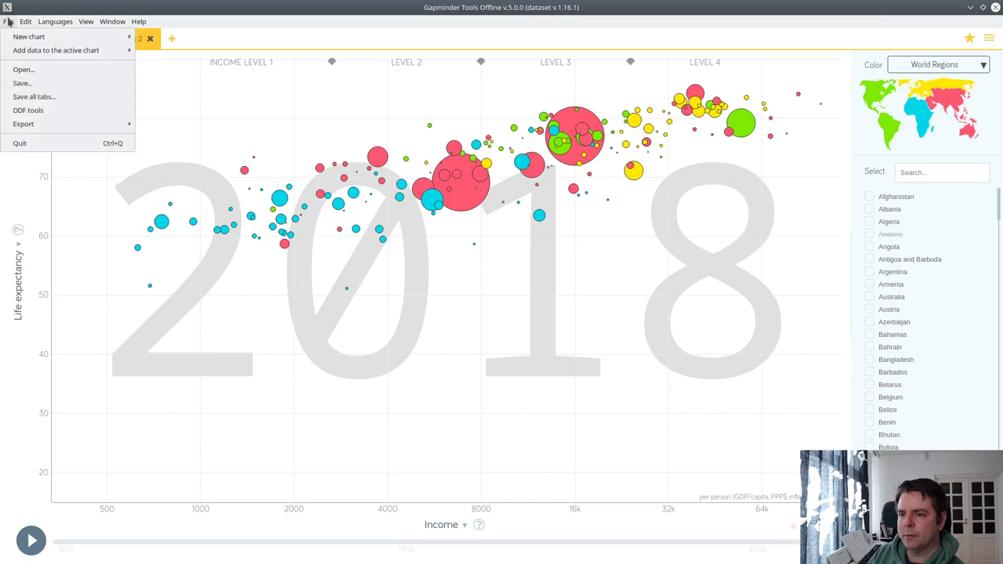
{"action": "mouse_move", "coordinate": [43, 53]}
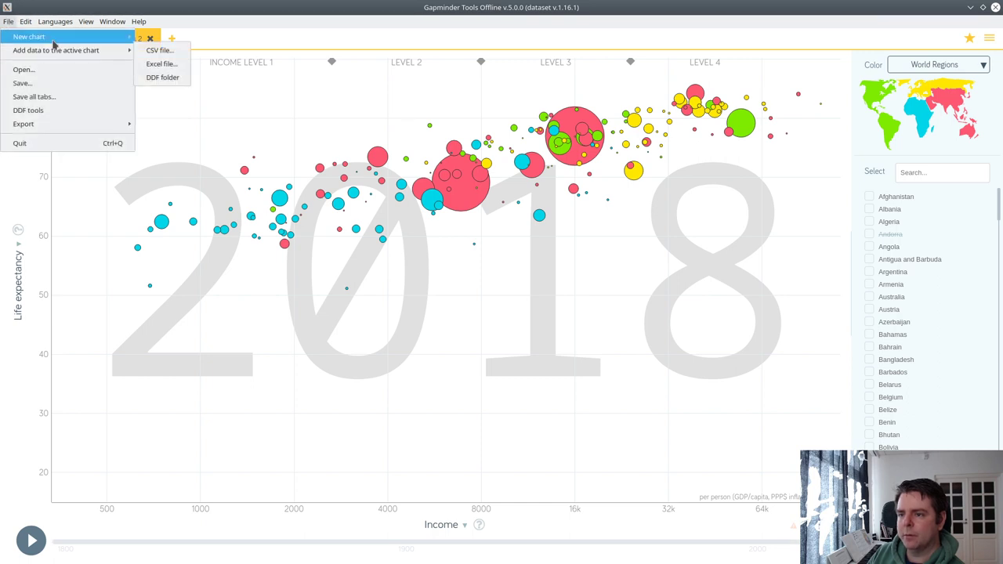
{"action": "mouse_move", "coordinate": [173, 55]}
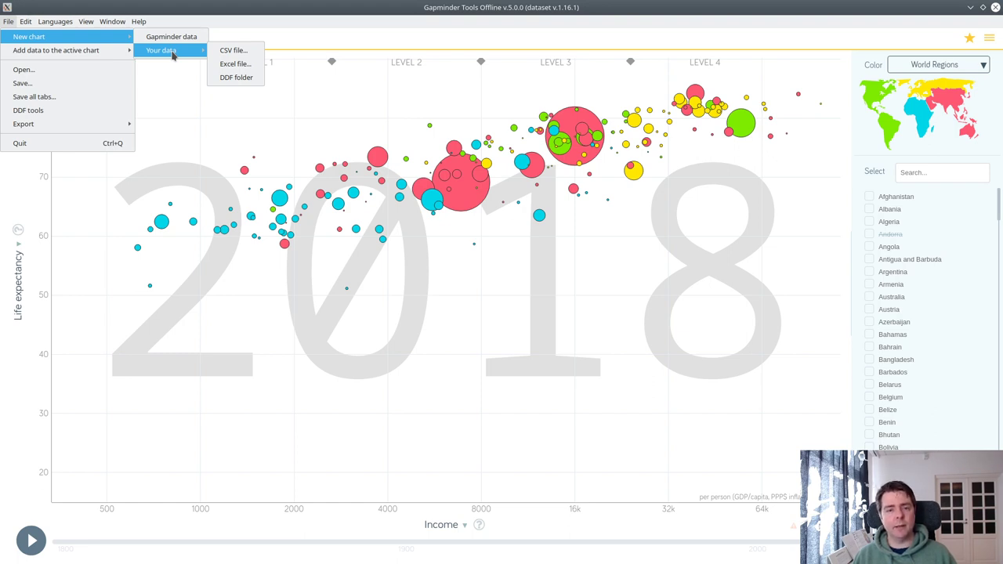
Switch to the Our World in Data coronavirus page in Chromium and examine the Testing and Confirmed cases charts
{"action": "key", "text": "alt+Tab"}
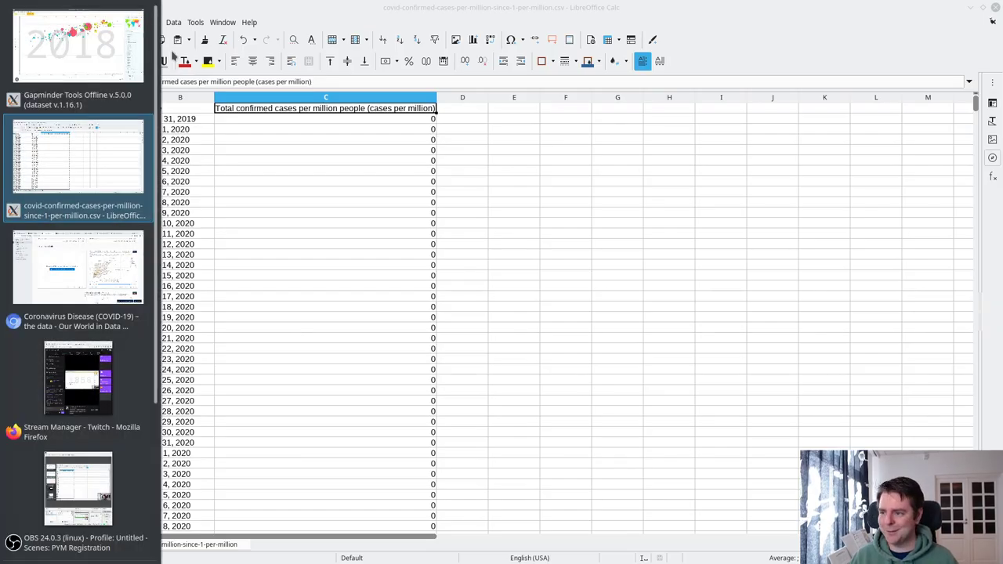
{"action": "key", "text": "alt+Tab"}
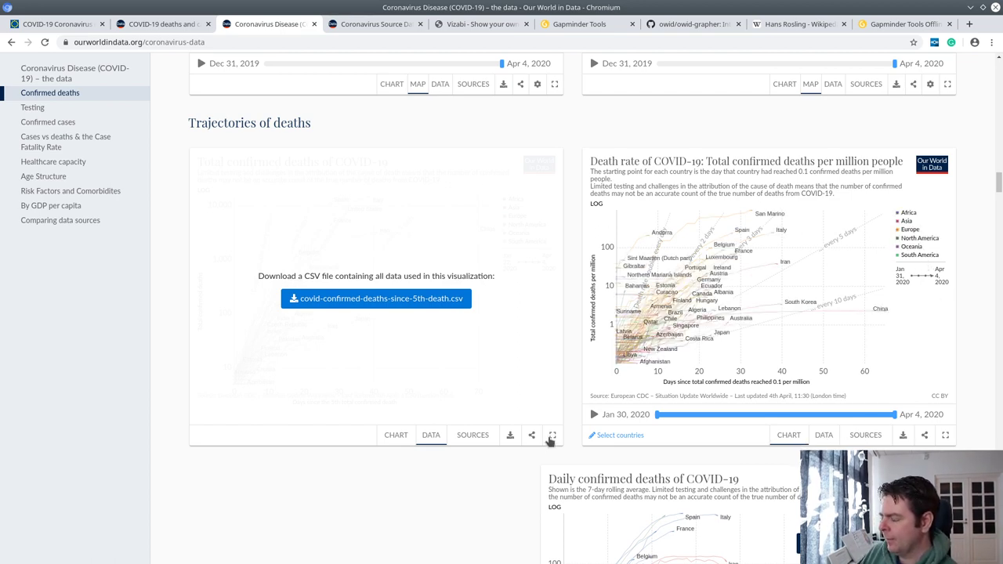
{"action": "scroll", "coordinate": [416, 475], "scroll_direction": "down", "scroll_amount": 5}
{"action": "scroll", "coordinate": [374, 401], "scroll_direction": "down", "scroll_amount": 5}
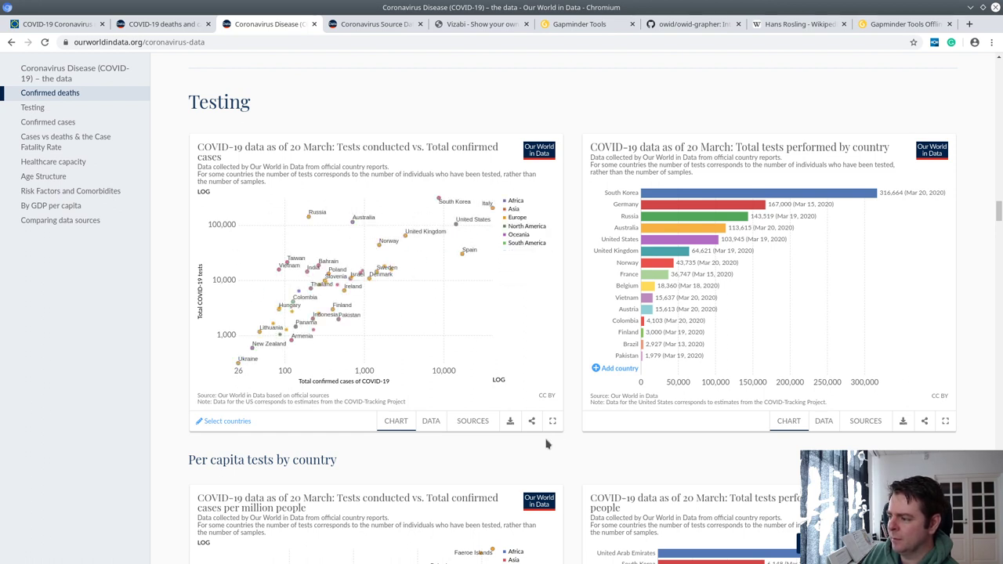
{"action": "scroll", "coordinate": [588, 476], "scroll_direction": "down", "scroll_amount": 3}
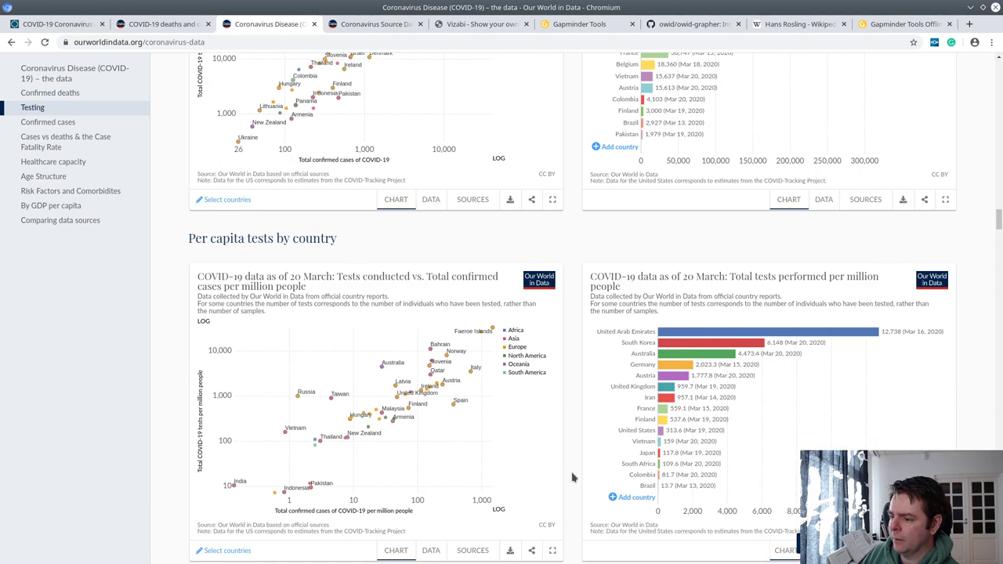
{"action": "scroll", "coordinate": [573, 477], "scroll_direction": "down", "scroll_amount": 2}
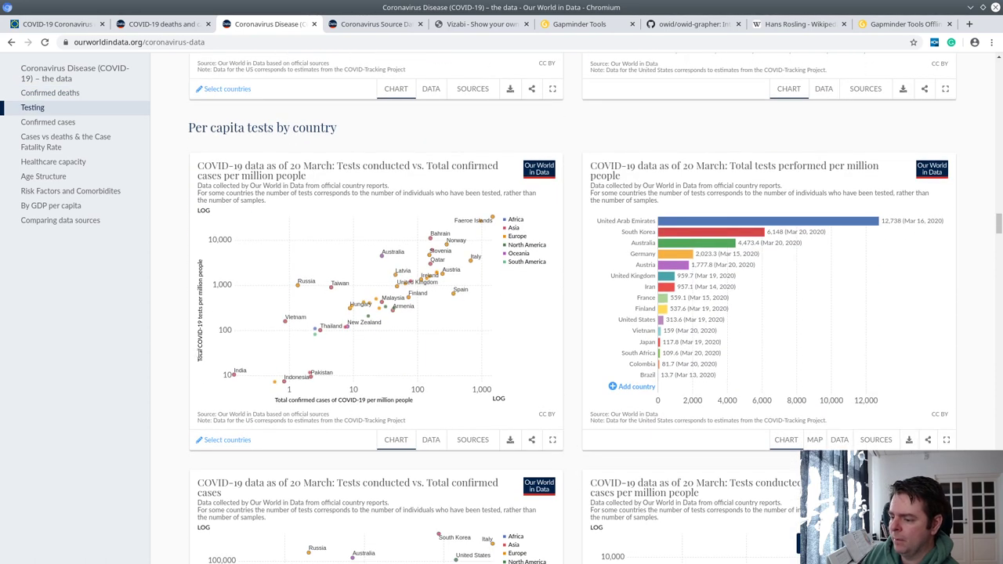
{"action": "scroll", "coordinate": [502, 471], "scroll_direction": "down", "scroll_amount": 5}
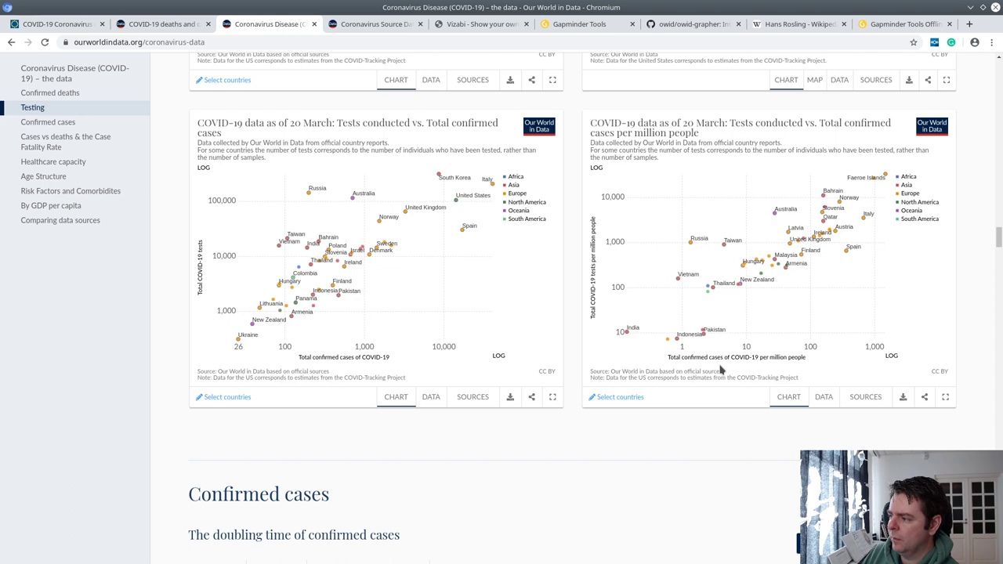
{"action": "scroll", "coordinate": [709, 384], "scroll_direction": "down", "scroll_amount": 10}
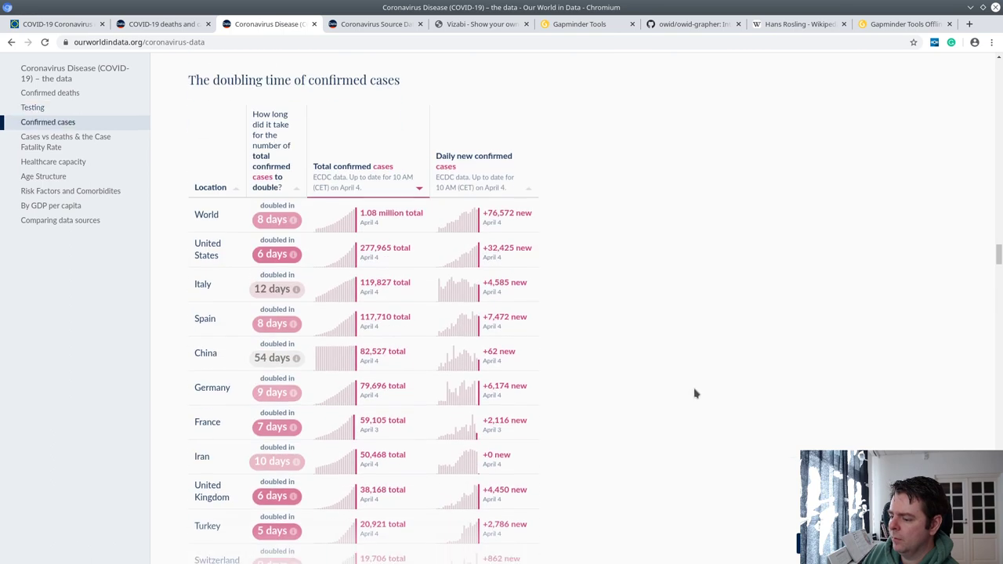
{"action": "scroll", "coordinate": [616, 262], "scroll_direction": "down", "scroll_amount": 5}
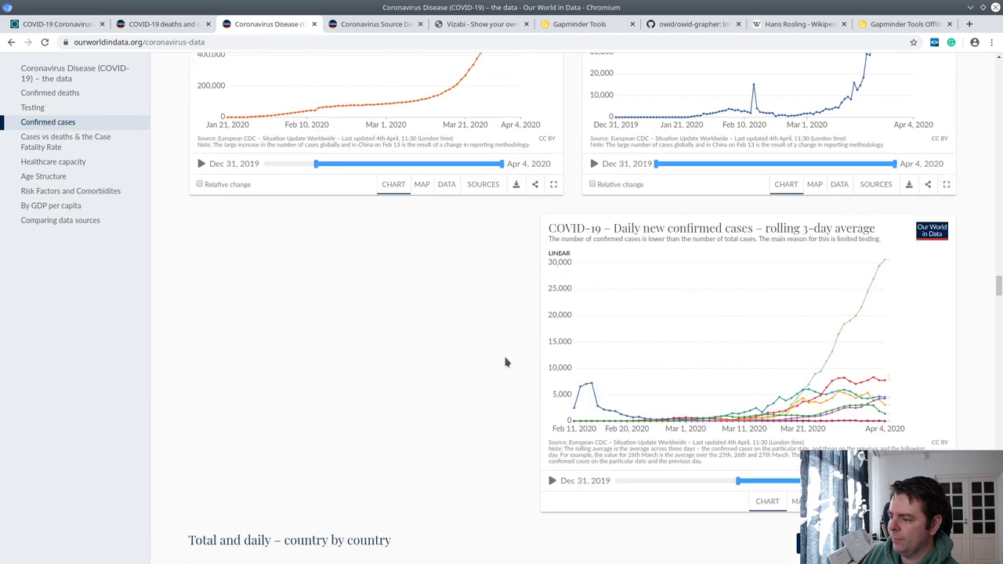
{"action": "scroll", "coordinate": [496, 369], "scroll_direction": "down", "scroll_amount": 4}
{"action": "scroll", "coordinate": [544, 381], "scroll_direction": "down", "scroll_amount": 2}
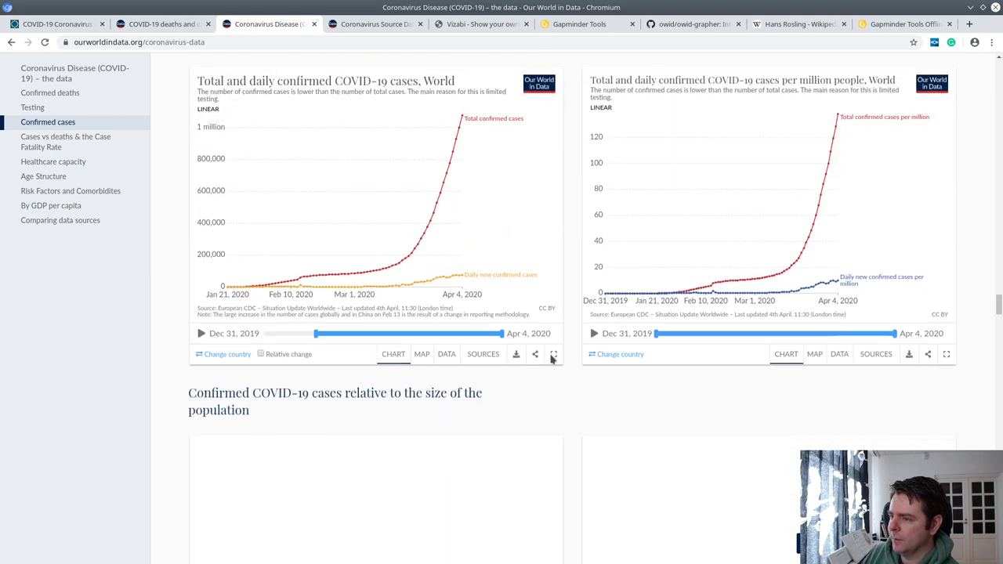
{"action": "left_click", "coordinate": [229, 43]}
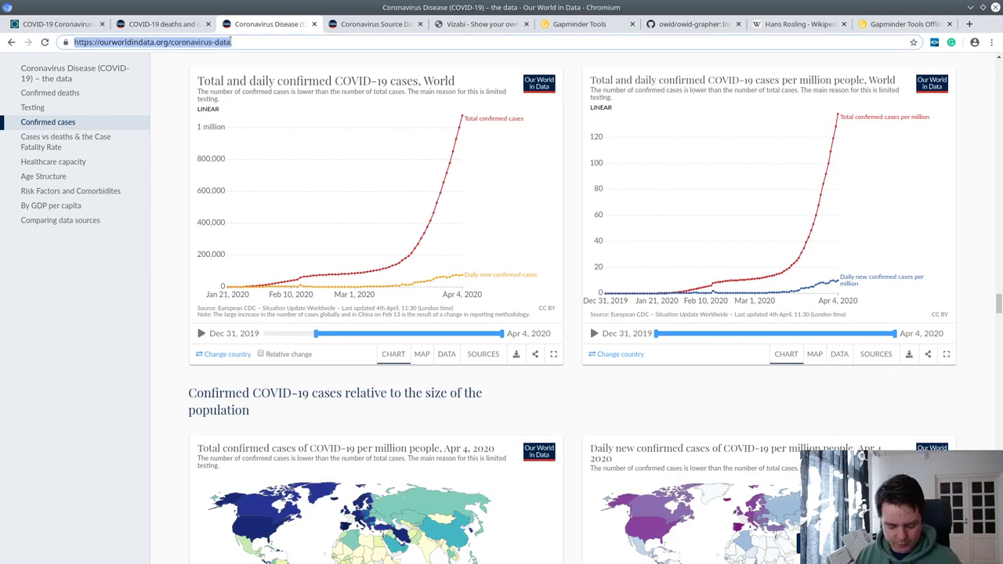
{"action": "key", "text": "alt+Tab"}
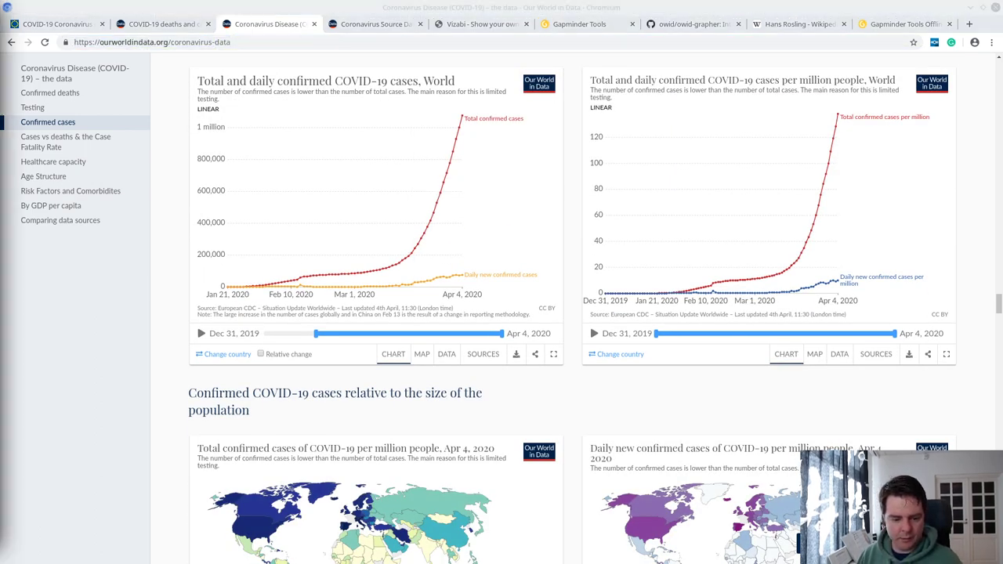
Review the case trajectory and fatality charts, and open the Total confirmed cases per million people vs. GDP per capita chart on its own page
{"action": "scroll", "coordinate": [168, 419], "scroll_direction": "down", "scroll_amount": 3}
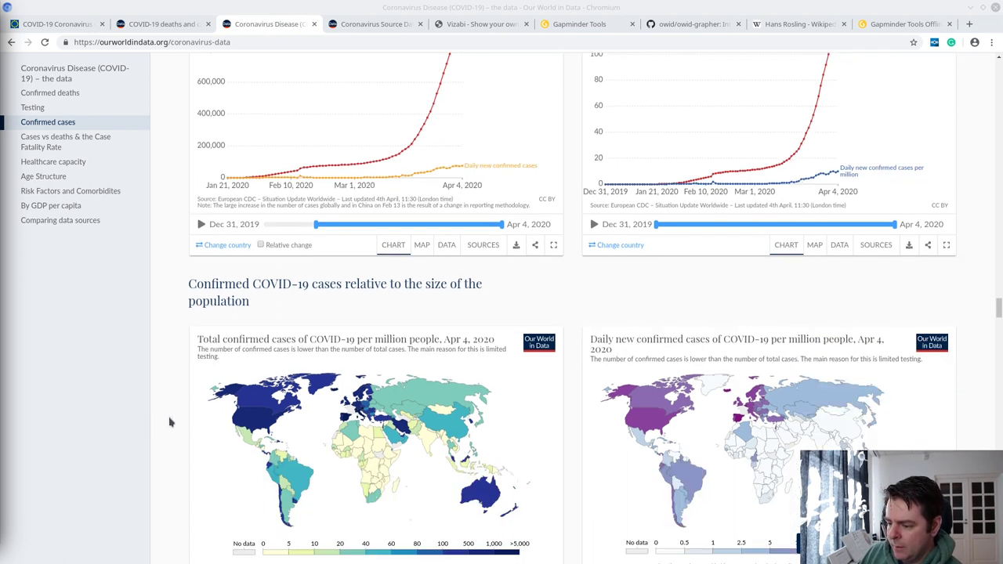
{"action": "scroll", "coordinate": [165, 422], "scroll_direction": "down", "scroll_amount": 7}
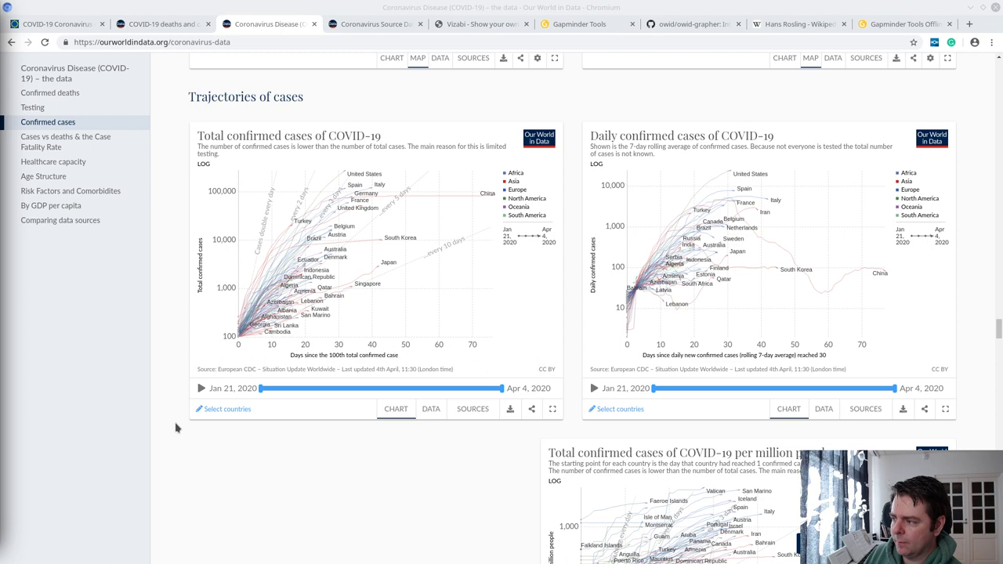
{"action": "scroll", "coordinate": [177, 428], "scroll_direction": "down", "scroll_amount": 3}
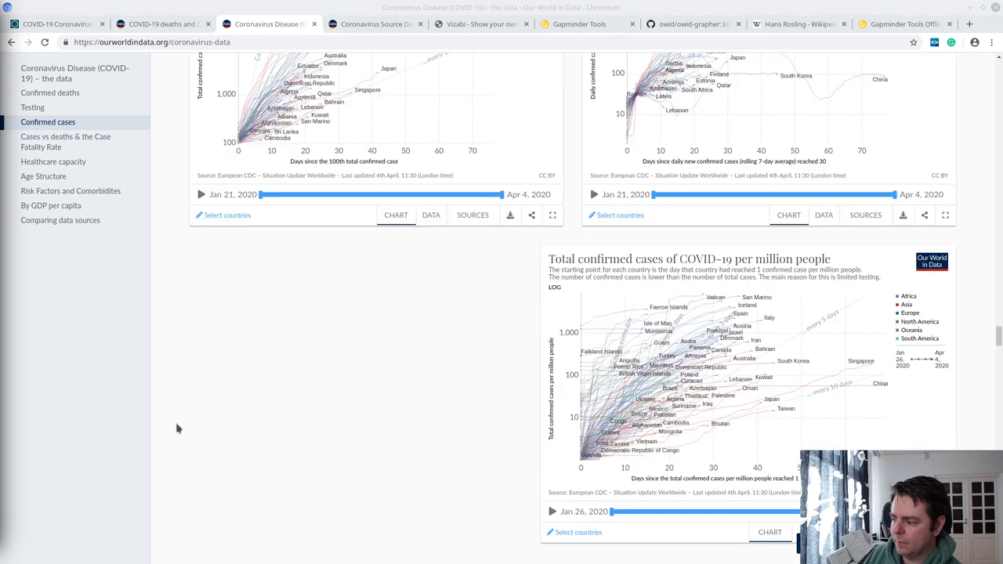
{"action": "scroll", "coordinate": [216, 403], "scroll_direction": "down", "scroll_amount": 5}
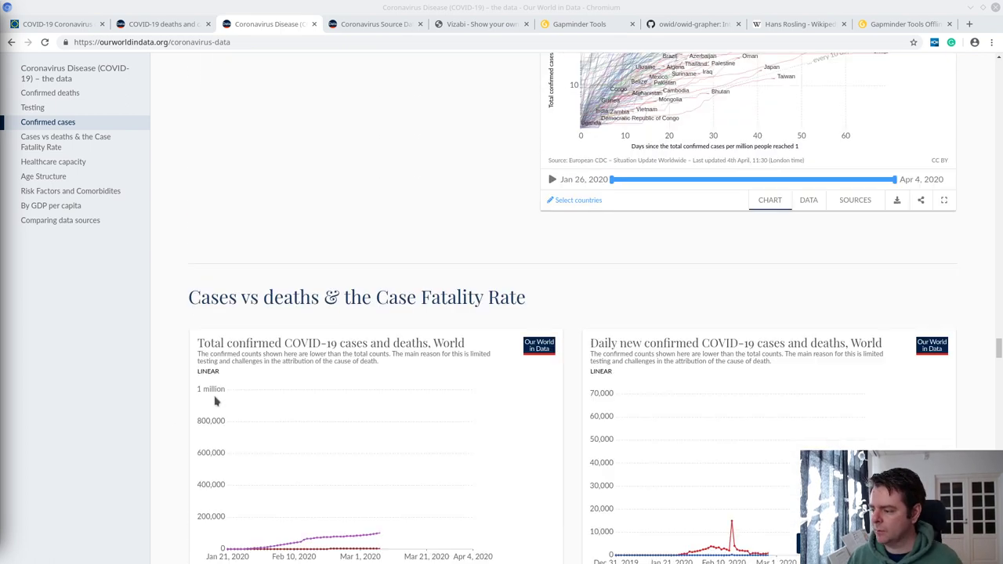
{"action": "scroll", "coordinate": [215, 402], "scroll_direction": "down", "scroll_amount": 5}
{"action": "scroll", "coordinate": [217, 401], "scroll_direction": "down", "scroll_amount": 2}
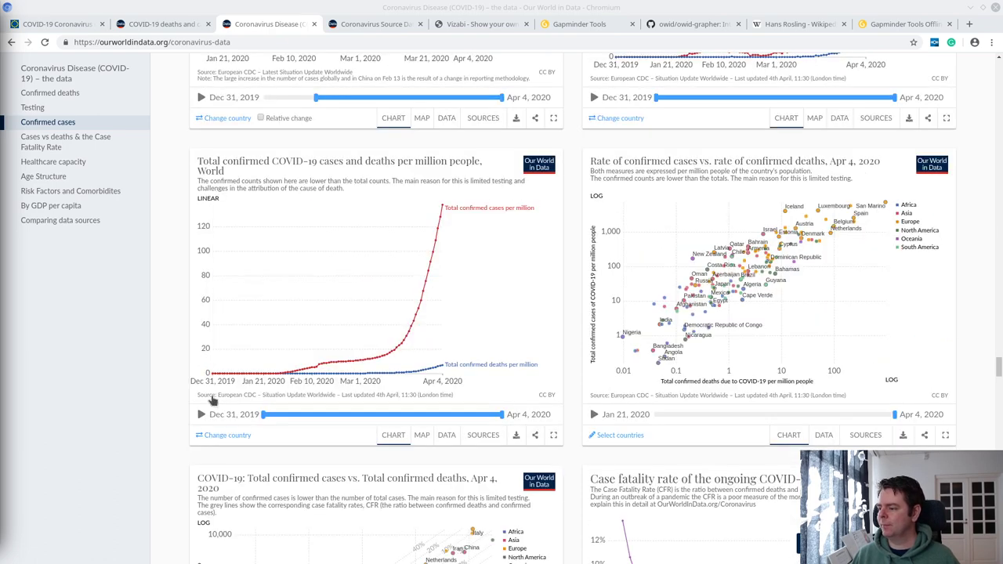
{"action": "scroll", "coordinate": [212, 400], "scroll_direction": "down", "scroll_amount": 6}
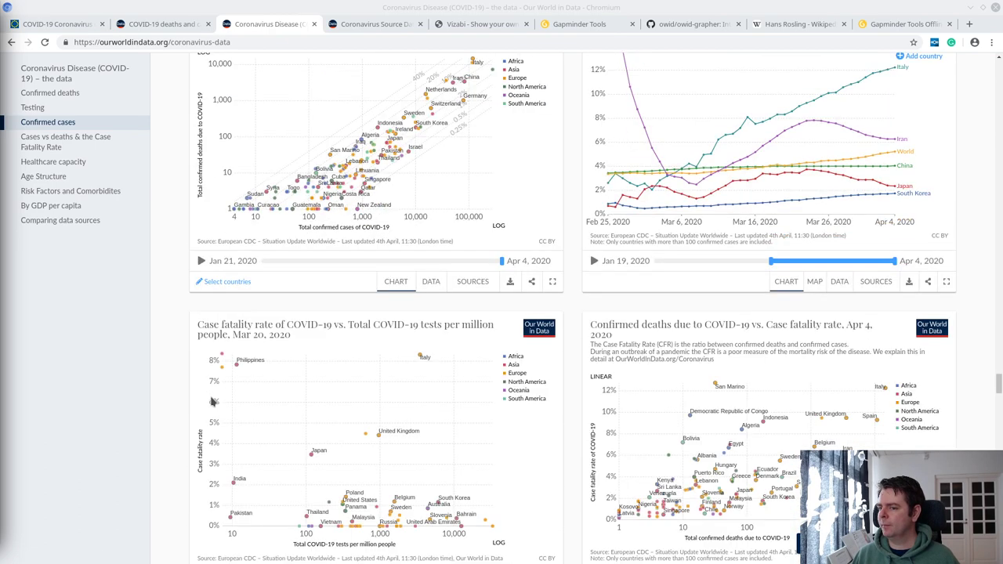
{"action": "left_click", "coordinate": [69, 207]}
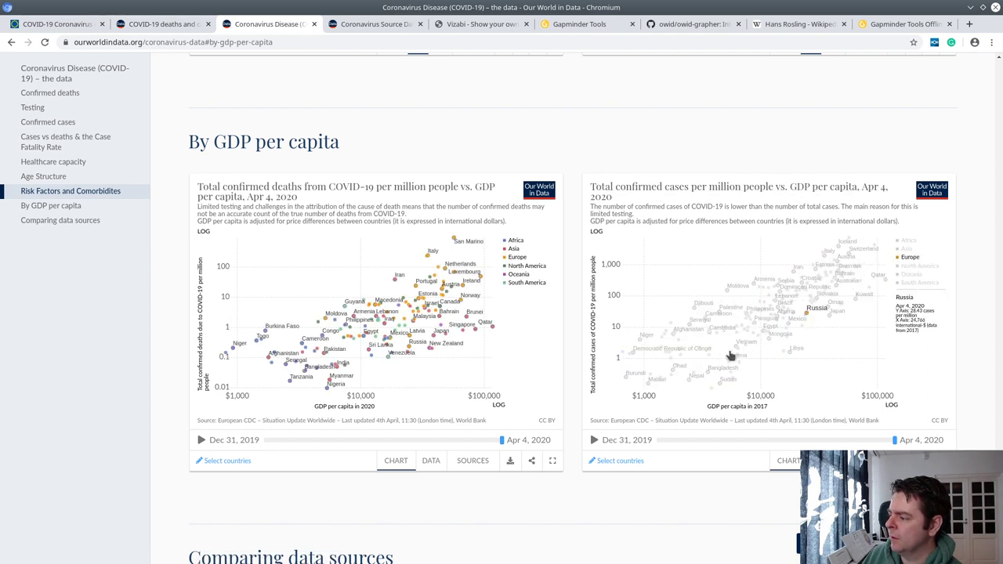
{"action": "left_click", "coordinate": [737, 188]}
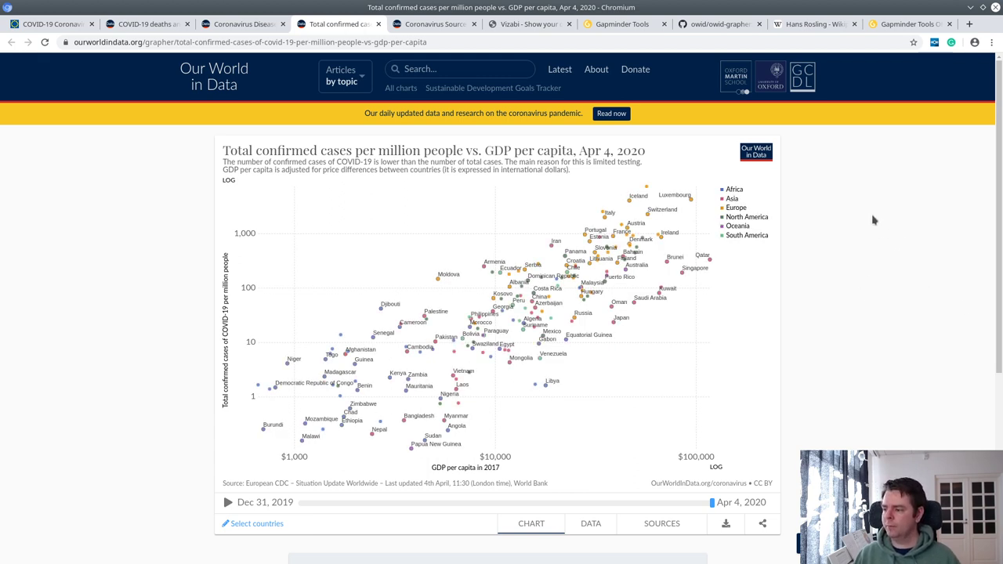
Close the Hans Rosling Wikipedia page and switch to the Gapminder Tools map page
{"action": "left_click", "coordinate": [882, 25]}
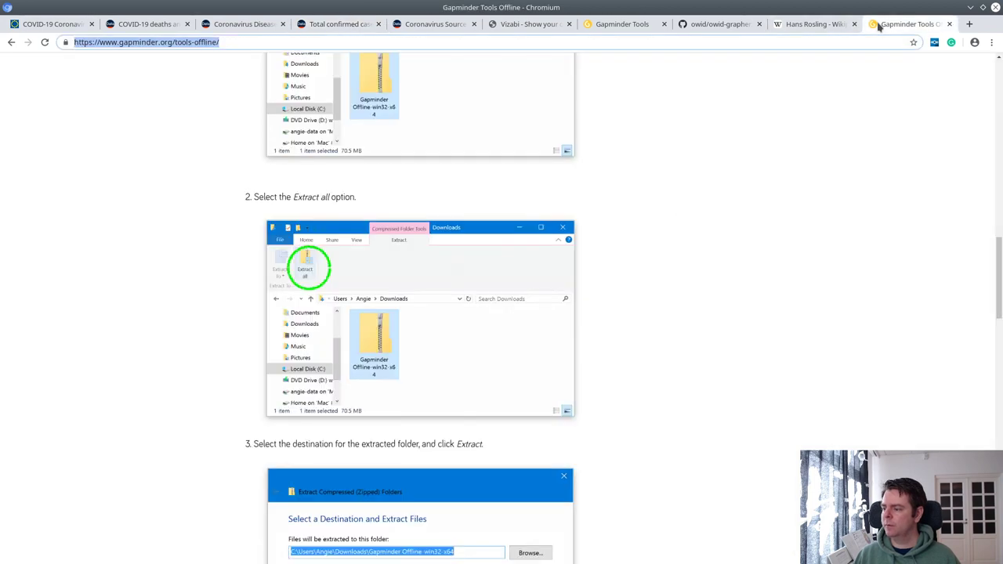
{"action": "left_click", "coordinate": [792, 25]}
{"action": "left_click", "coordinate": [855, 24]}
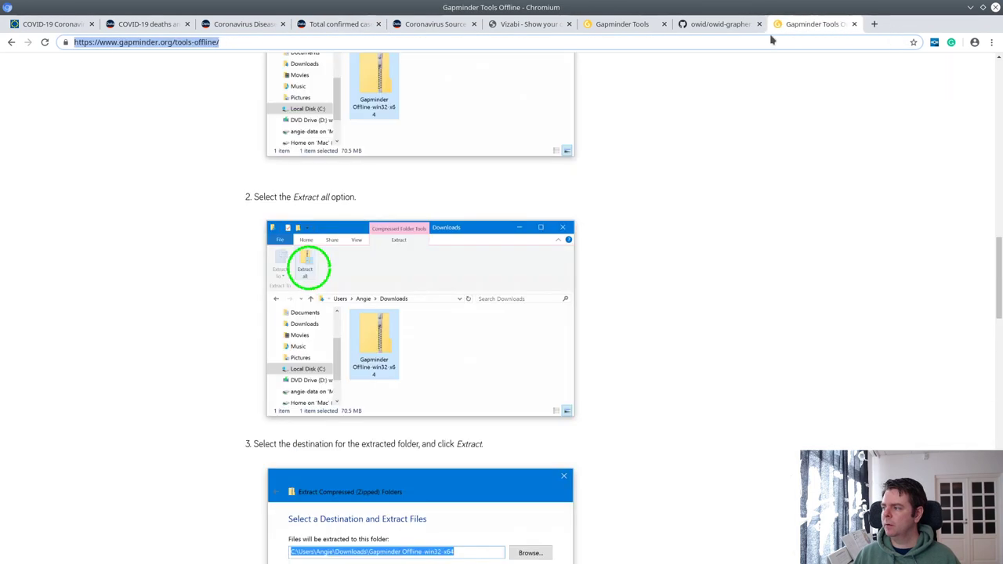
{"action": "left_click", "coordinate": [625, 25]}
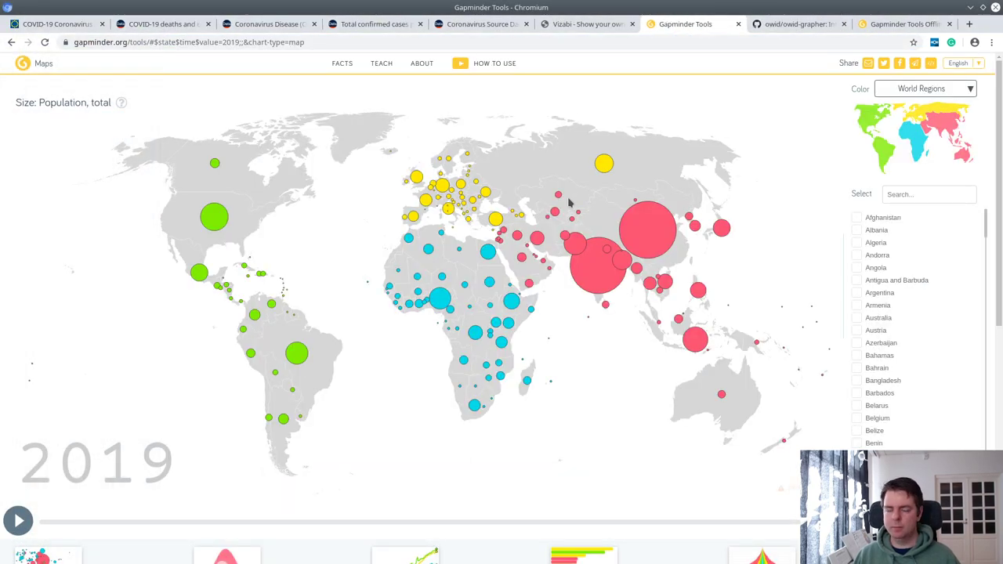
{"action": "key", "text": "alt+Tab"}
{"action": "key", "text": "alt+Tab"}
{"action": "key", "text": "alt+Tab"}
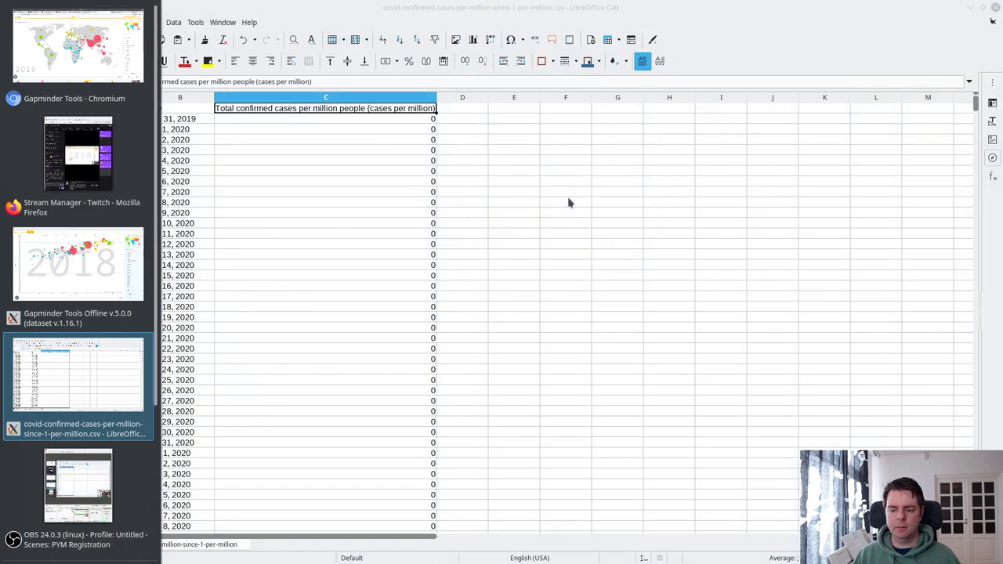
{"action": "key", "text": "alt+shift+Tab"}
{"action": "key", "text": "alt+shift+Tab"}
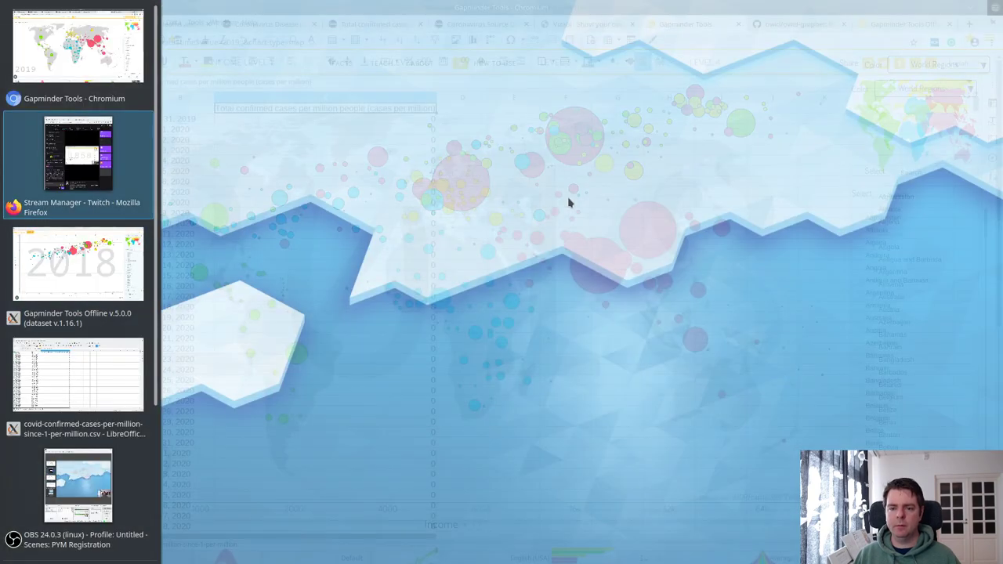
{"action": "key", "text": "alt+shift+Tab"}
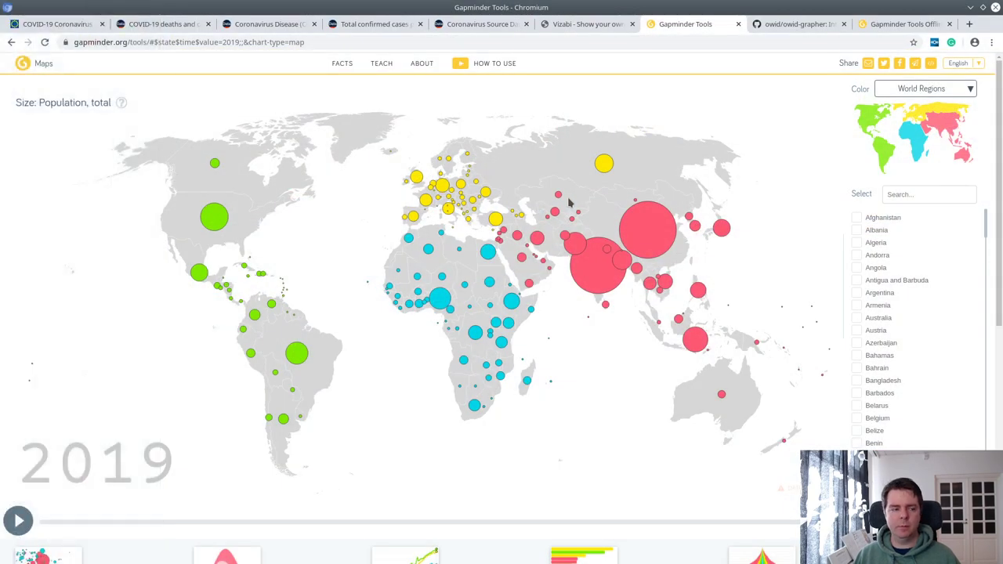
In Gapminder Tools Offline, add the already chosen covid-confirmed-cases CSV file to the Bubbles 2 chart with time going down
{"action": "key", "text": "alt+Tab"}
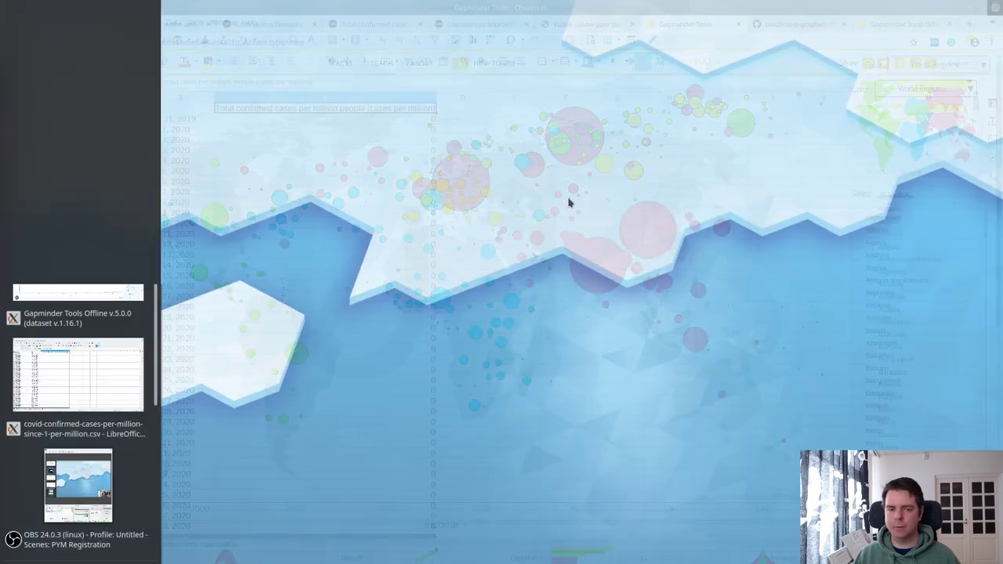
{"action": "key", "text": "alt+Tab"}
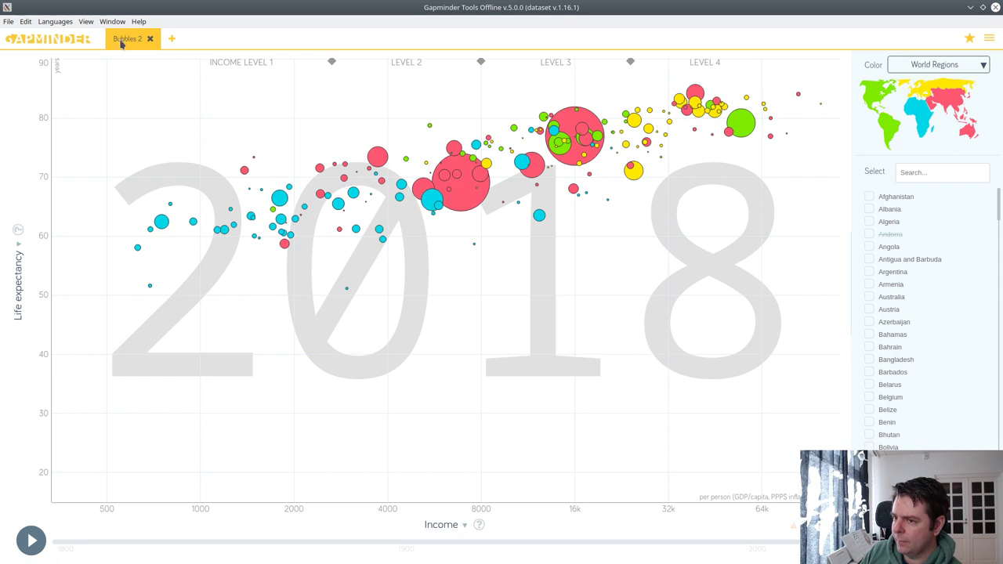
{"action": "left_click", "coordinate": [10, 22]}
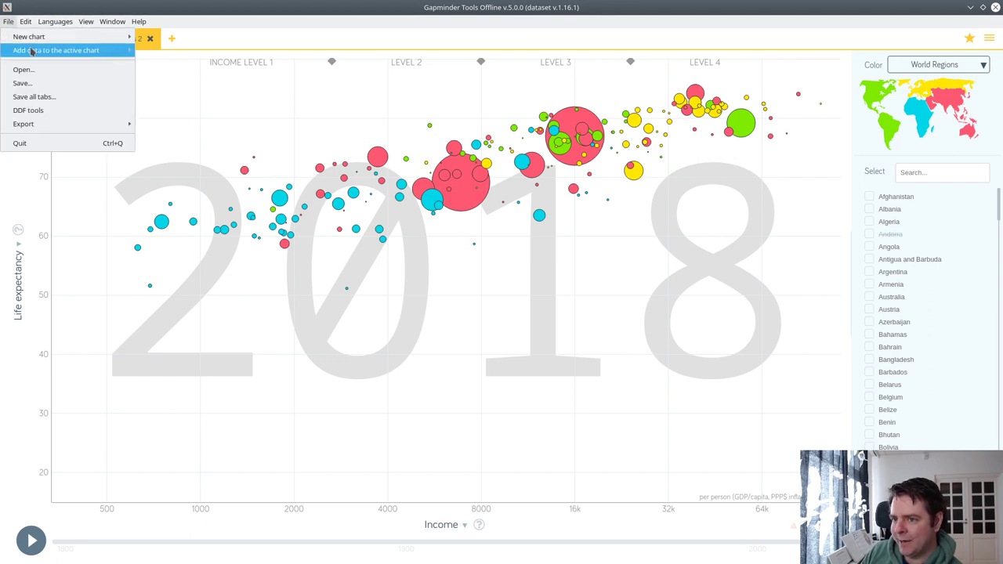
{"action": "mouse_move", "coordinate": [34, 57]}
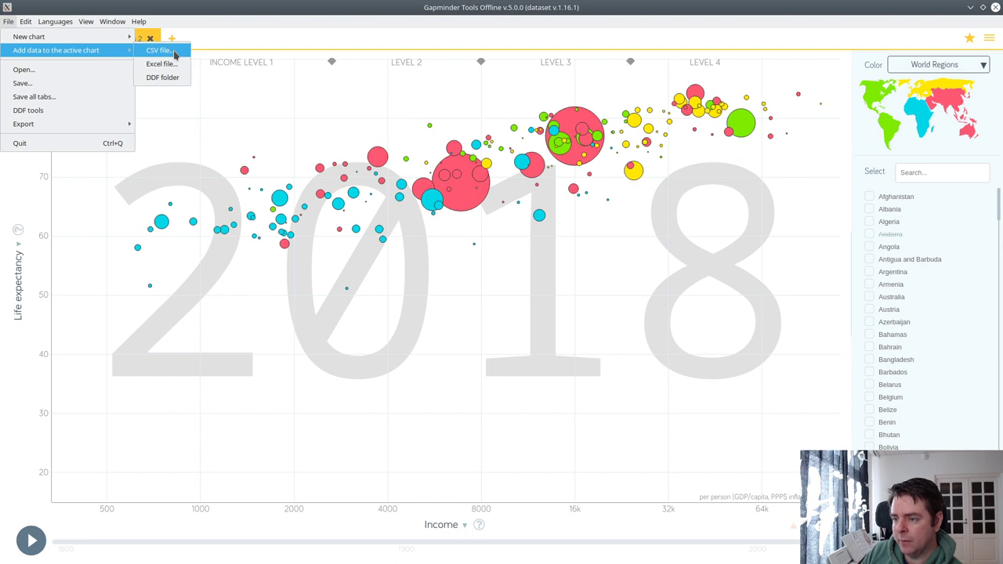
{"action": "left_click", "coordinate": [159, 50]}
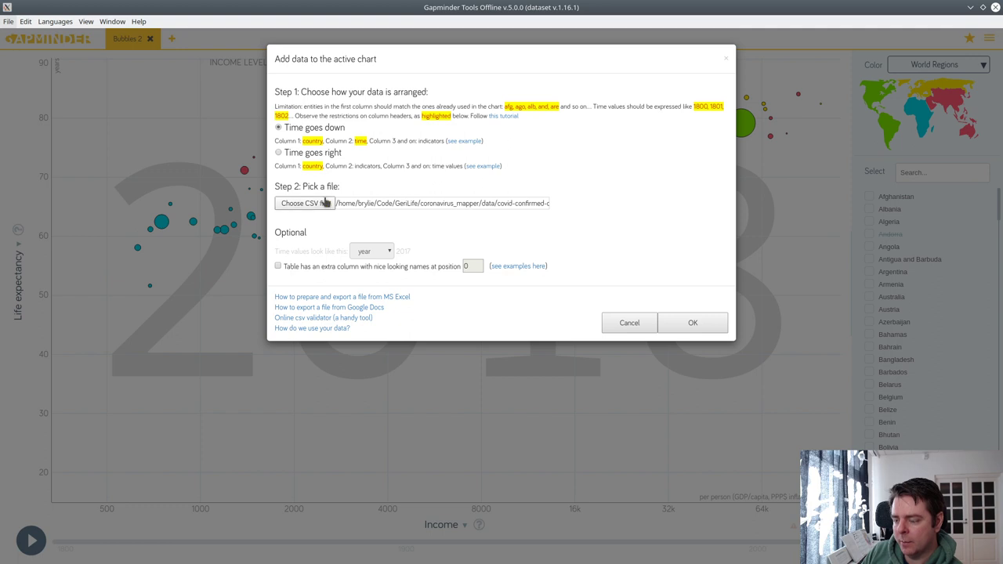
{"action": "left_click", "coordinate": [691, 325]}
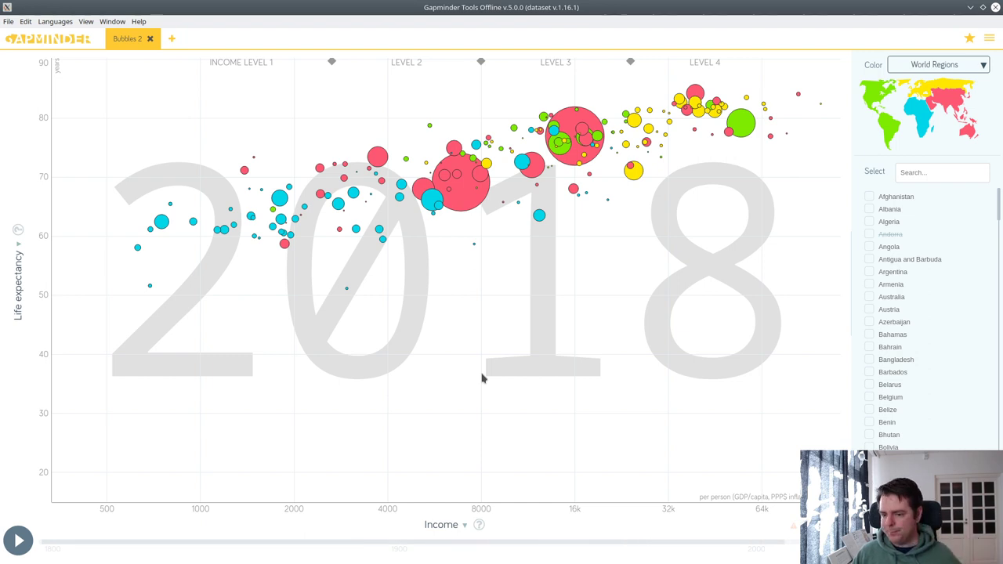
Try to plot the total confirmed cases per million indicator from the imported covid-confirmed-cases CSV on the Y axis
{"action": "left_click", "coordinate": [20, 249]}
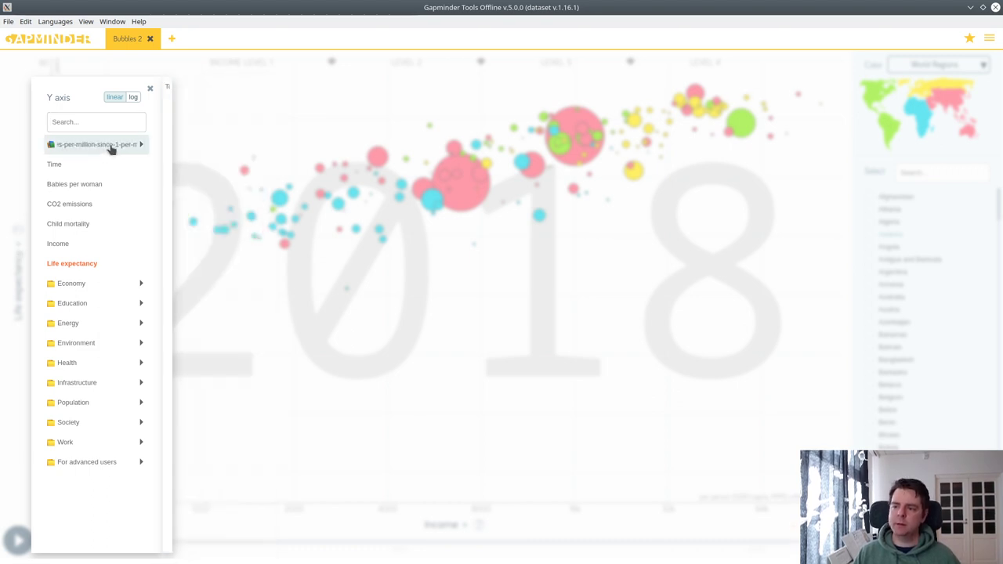
{"action": "mouse_move", "coordinate": [111, 149]}
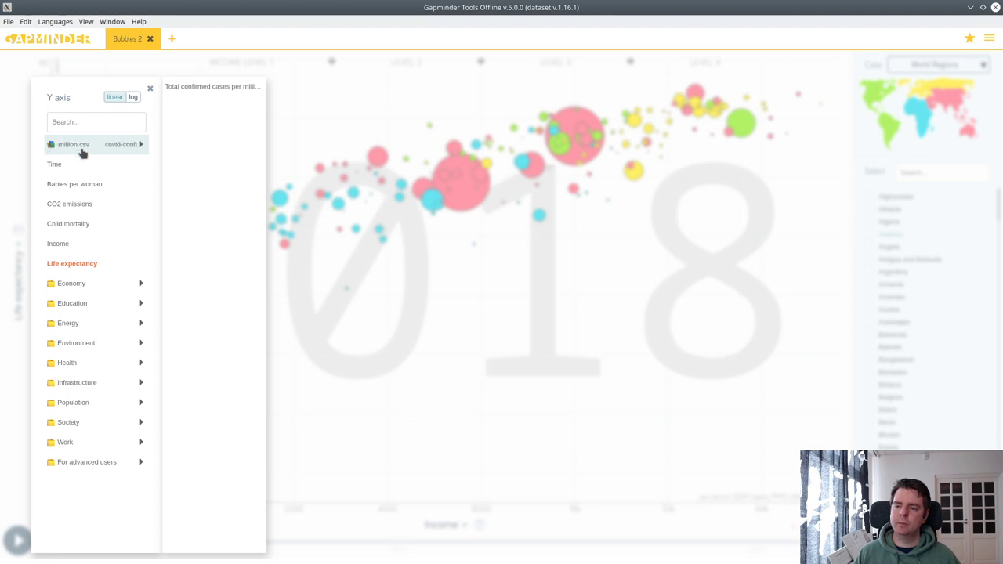
{"action": "left_click", "coordinate": [193, 94]}
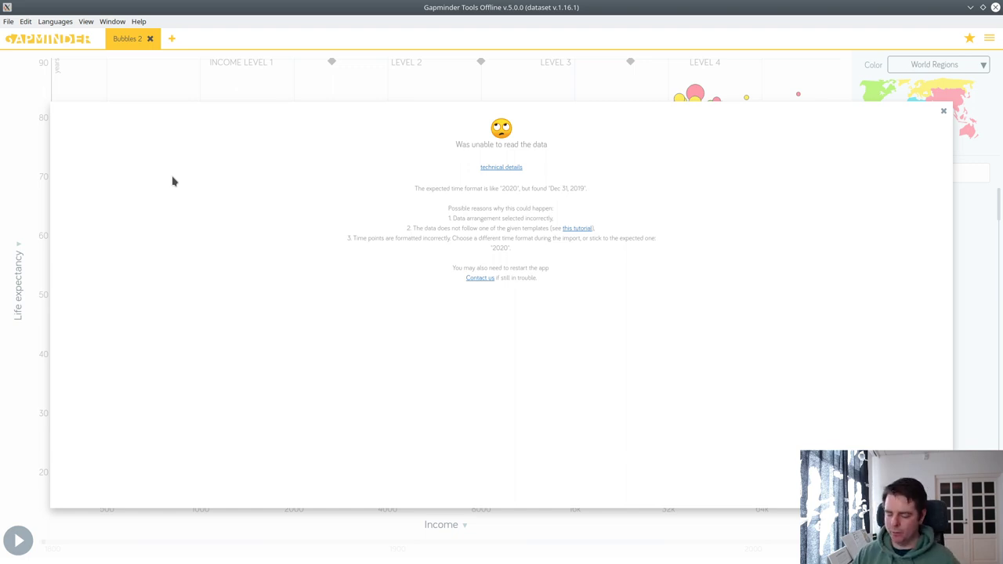
{"action": "left_click", "coordinate": [946, 111]}
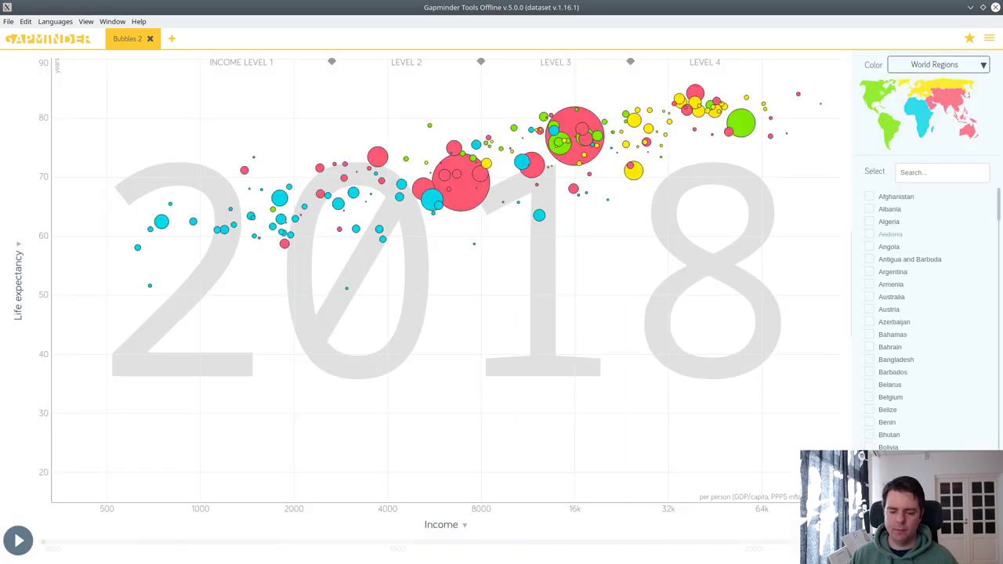
Switch to Chromium, search the web for "libreoffice format dates" and open the Ask LibreOffice question on changing the date format
{"action": "key", "text": "alt+Tab"}
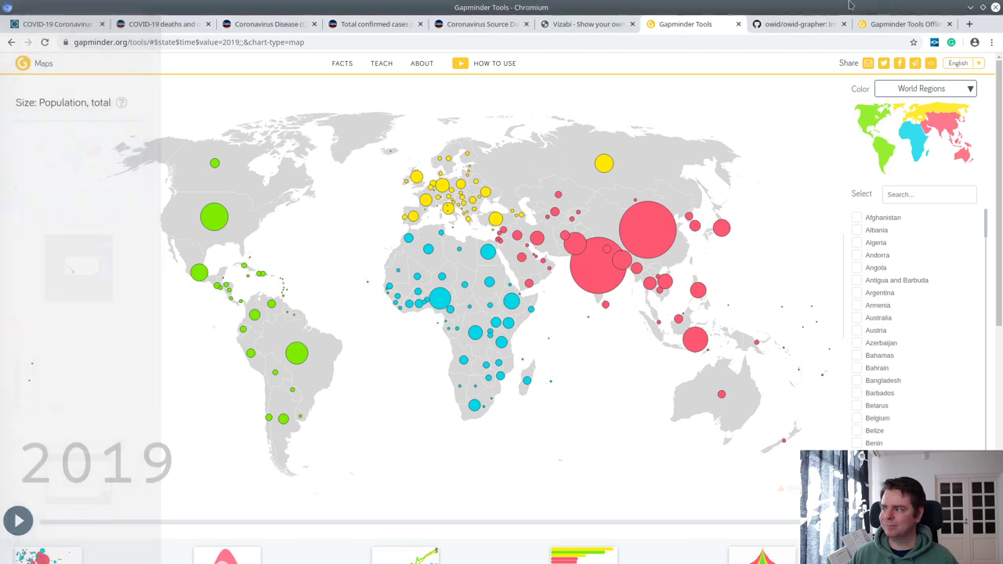
{"action": "left_click", "coordinate": [970, 24]}
{"action": "type", "text": "l"}
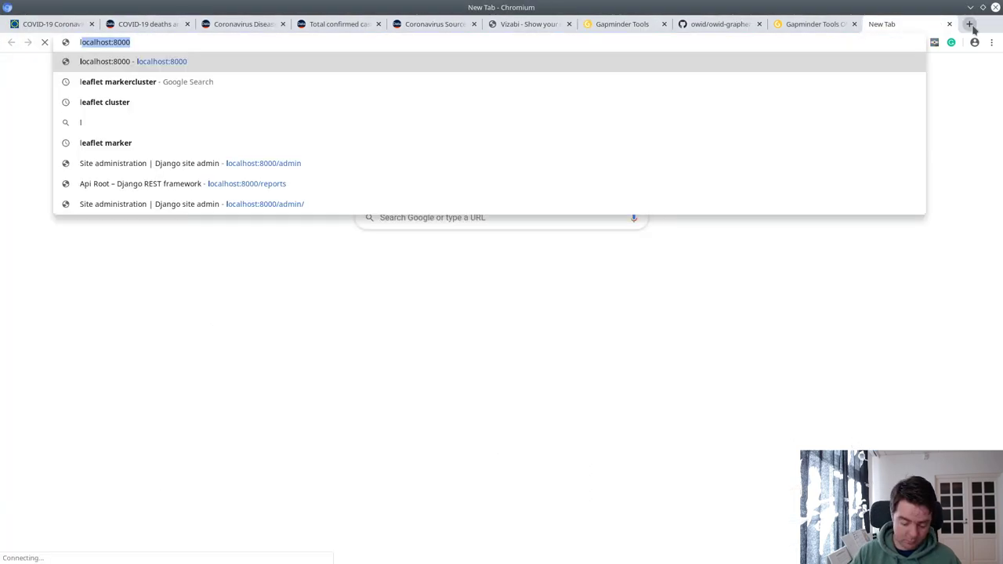
{"action": "type", "text": "ibreoffice format dates"}
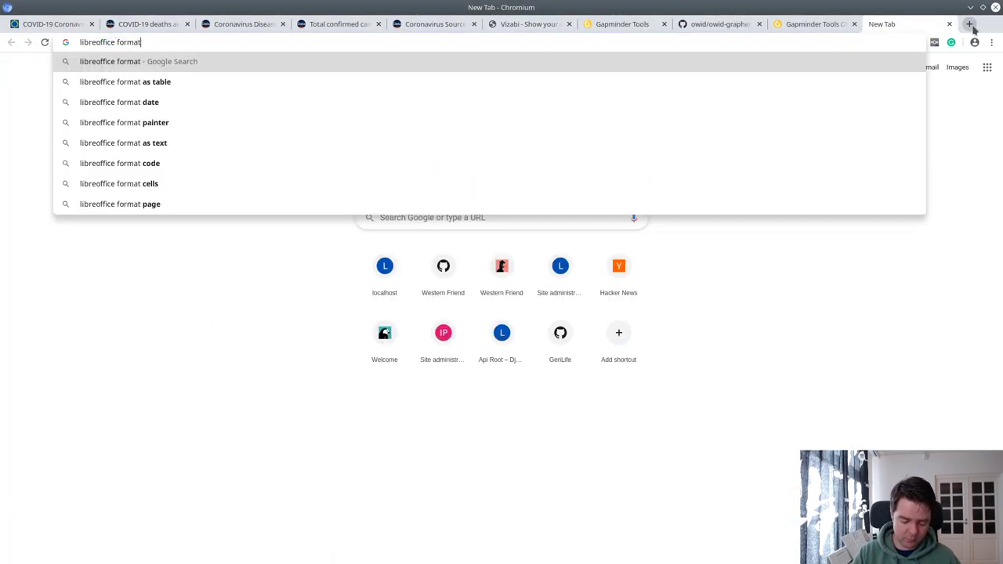
{"action": "key", "text": "Return"}
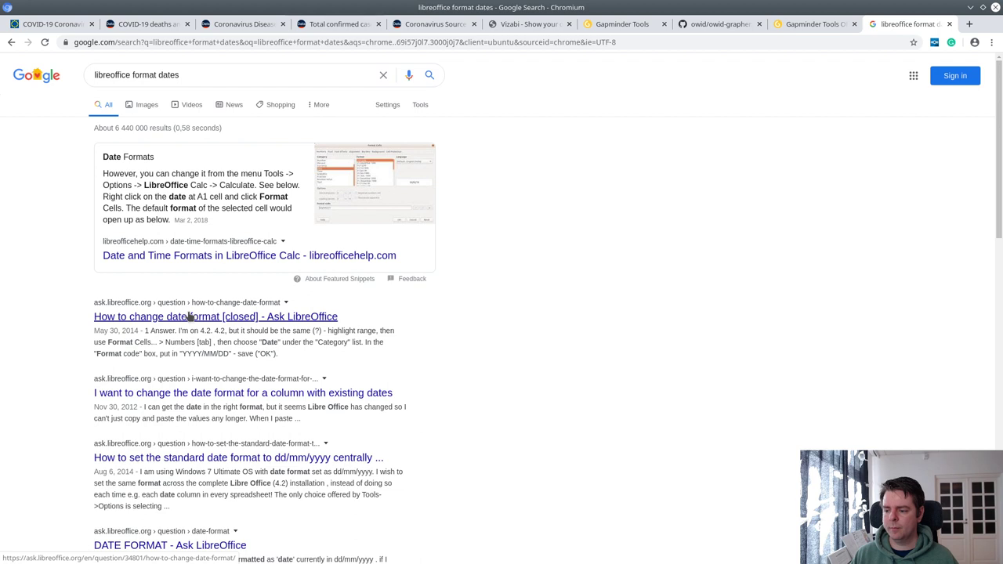
{"action": "left_click", "coordinate": [190, 316]}
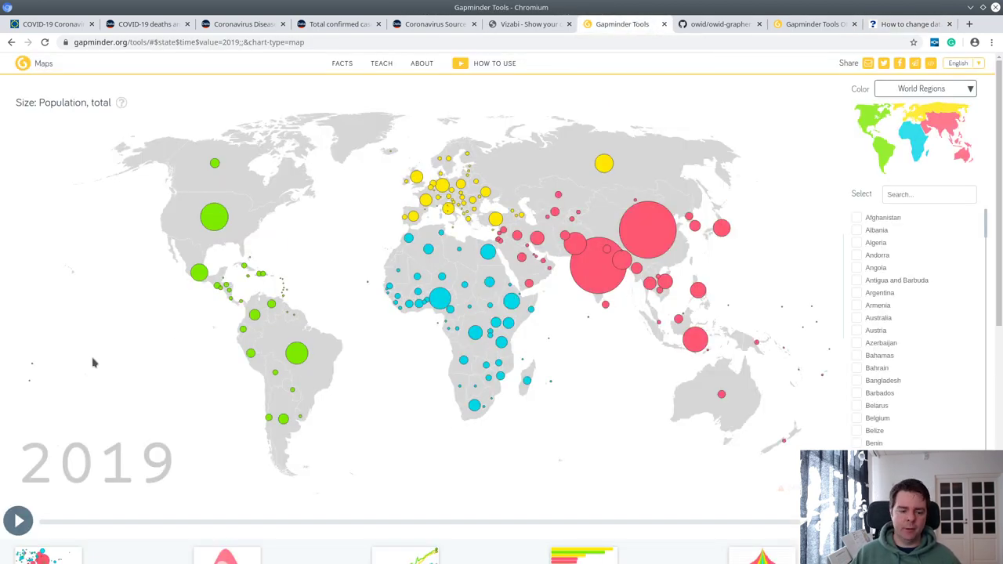
Select the web addresses of the Gapminder Tools map page and the data.europa.eu COVID-19 Coronavirus data page
{"action": "left_click_drag", "start_coordinate": [126, 45], "coordinate": [32, 36]}
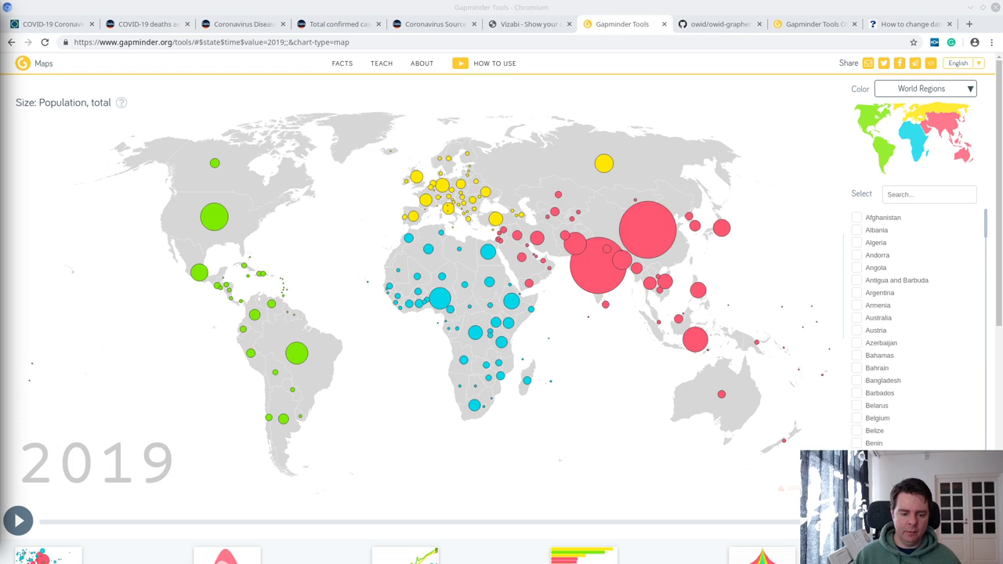
{"action": "left_click", "coordinate": [46, 25]}
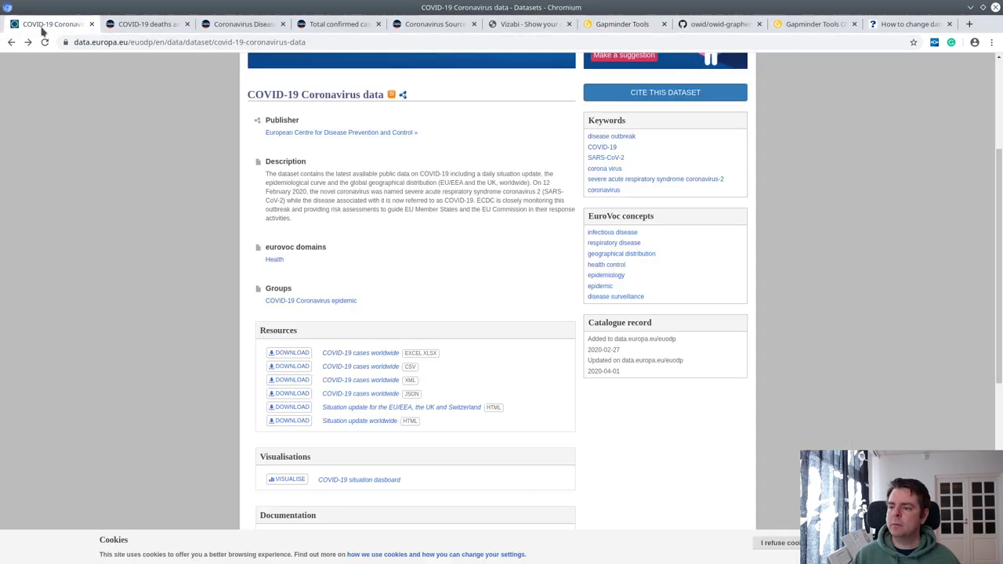
{"action": "left_click", "coordinate": [329, 41]}
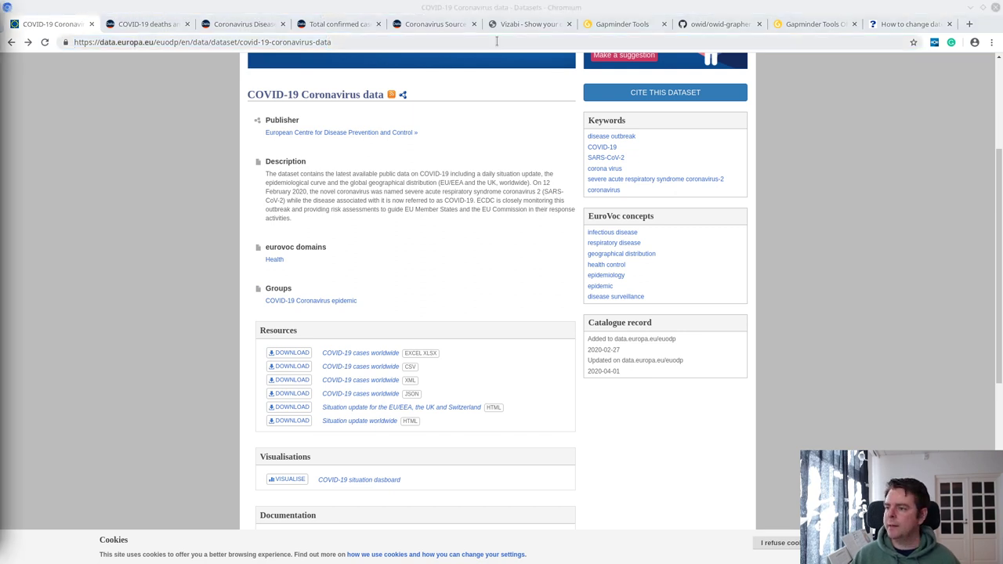
{"action": "left_click", "coordinate": [420, 24]}
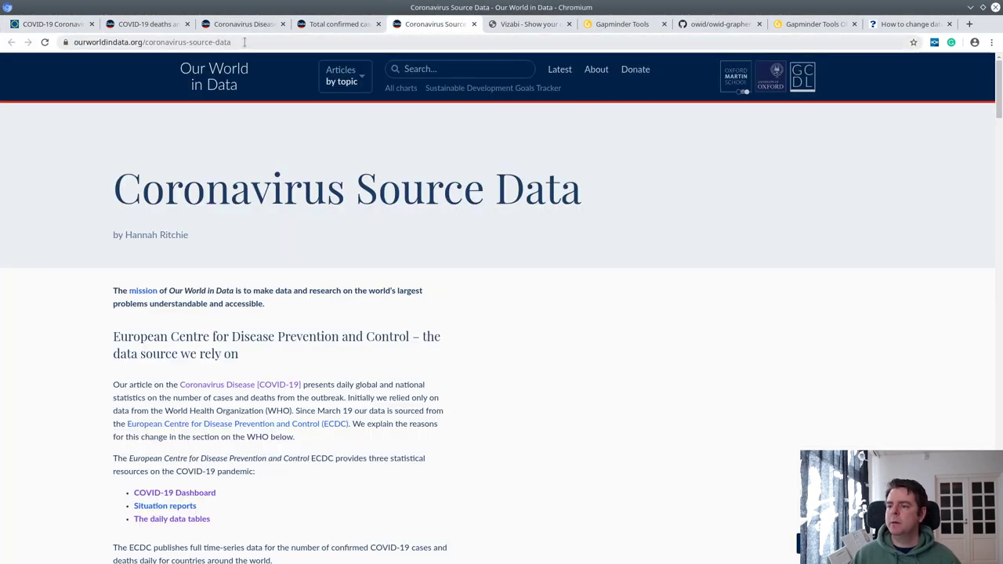
{"action": "left_click", "coordinate": [322, 24]}
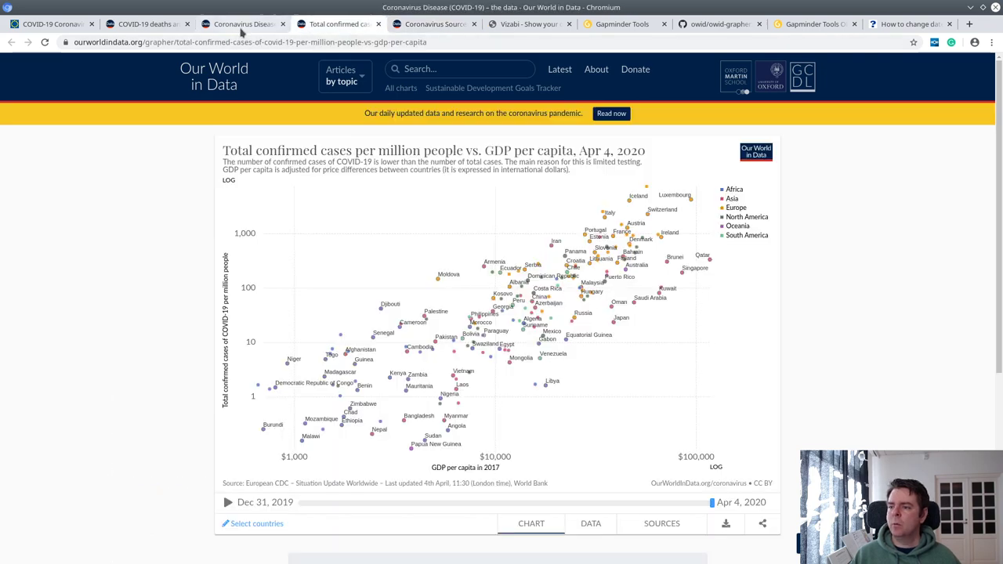
{"action": "left_click", "coordinate": [242, 24]}
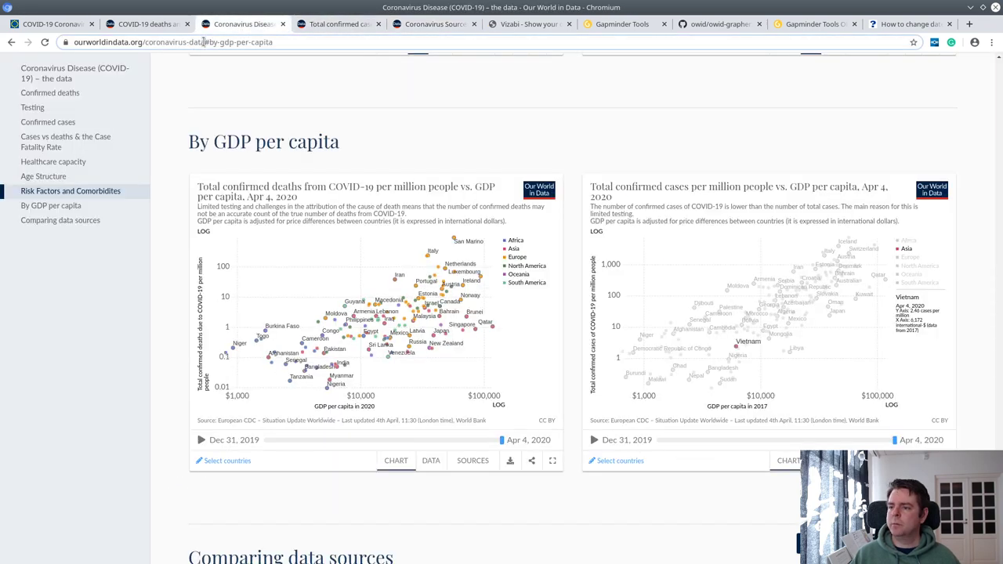
{"action": "left_click_drag", "start_coordinate": [200, 41], "coordinate": [74, 42]}
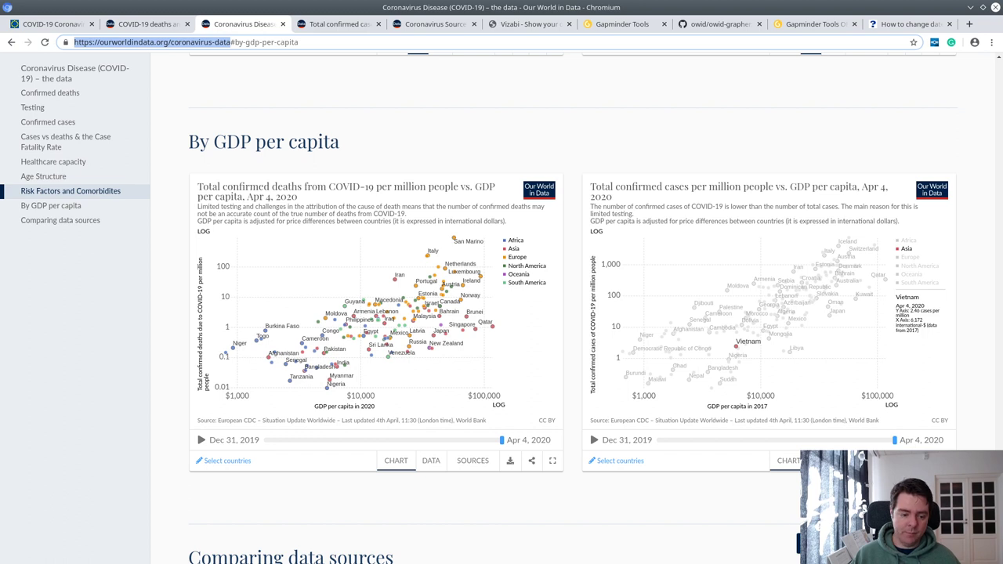
{"action": "key", "text": "alt+Tab"}
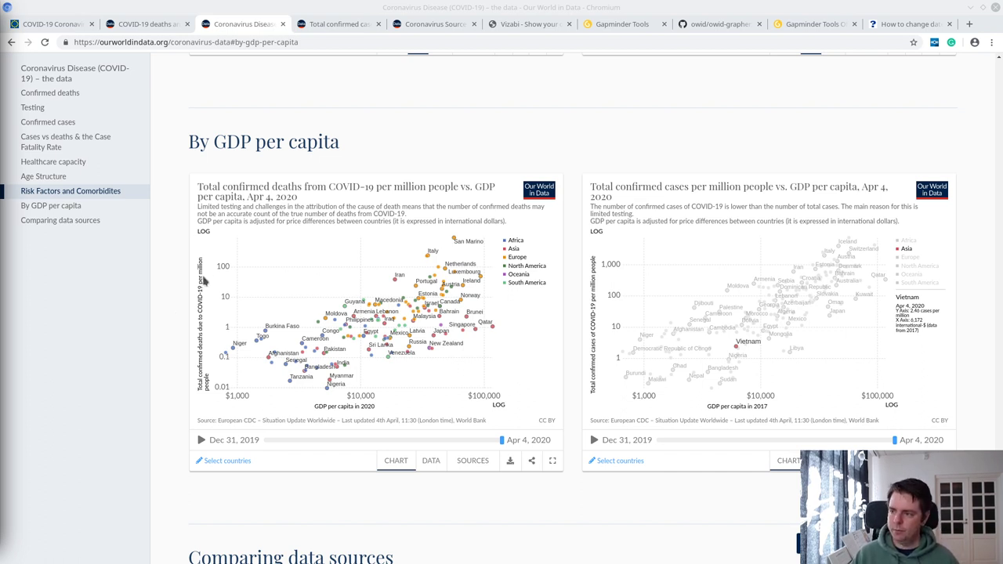
{"action": "key", "text": "alt+Tab"}
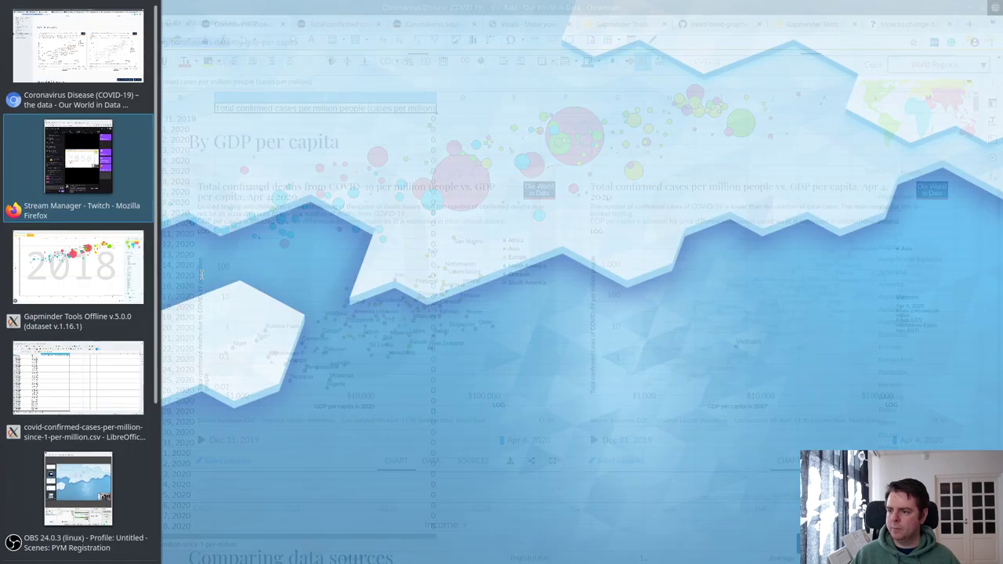
{"action": "key", "text": "alt+Tab"}
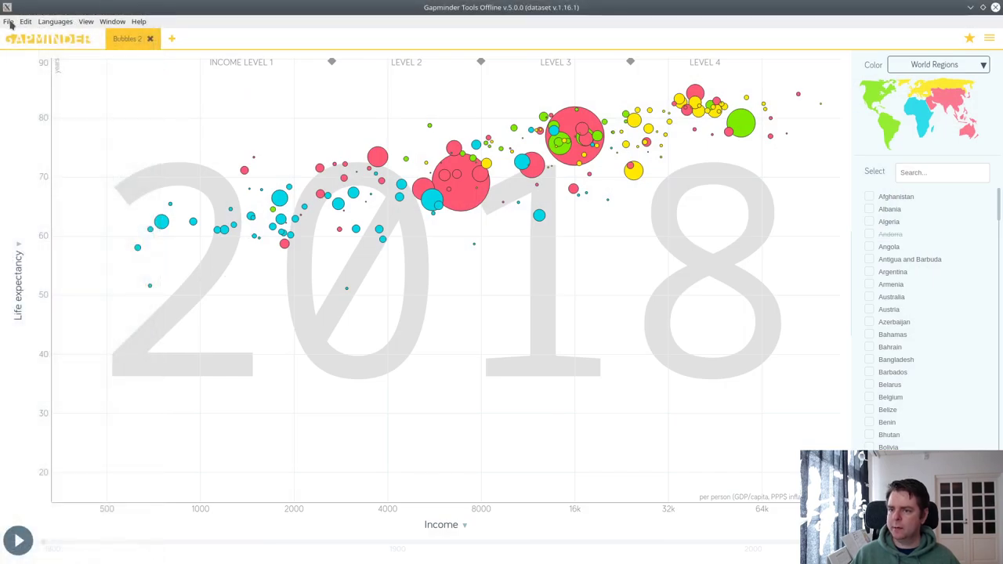
{"action": "left_click", "coordinate": [8, 22]}
{"action": "mouse_move", "coordinate": [59, 127]}
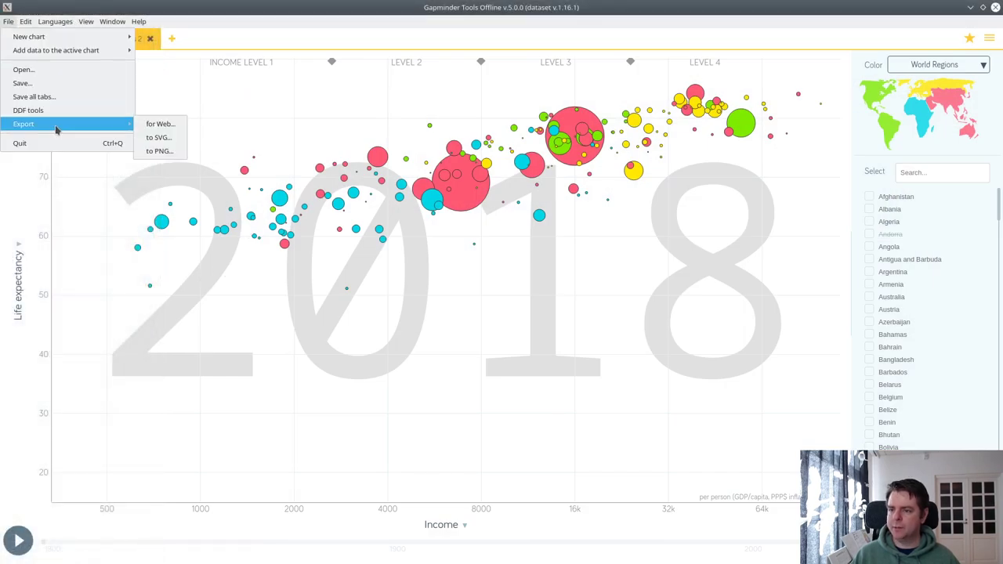
{"action": "left_click", "coordinate": [160, 124]}
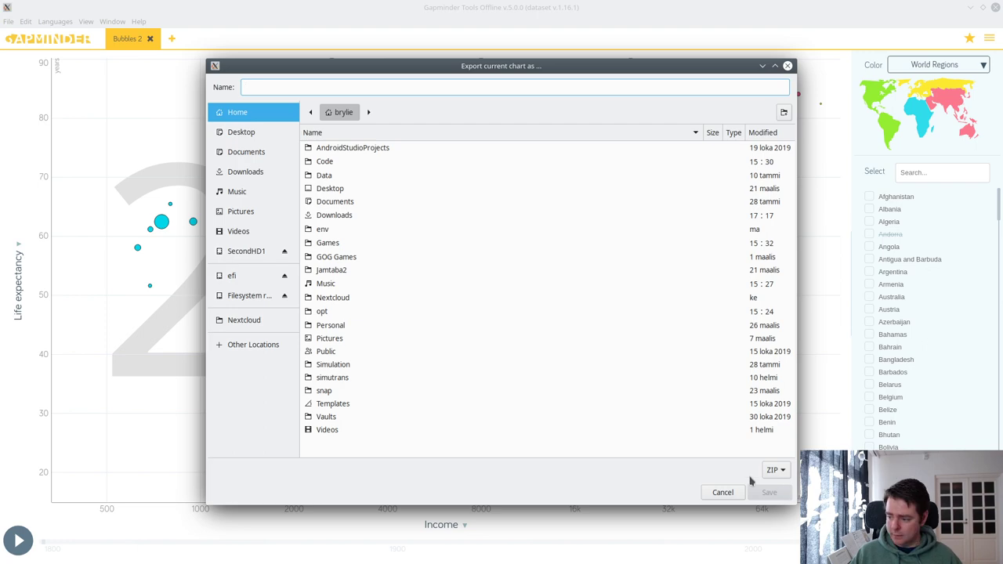
{"action": "left_click", "coordinate": [733, 493]}
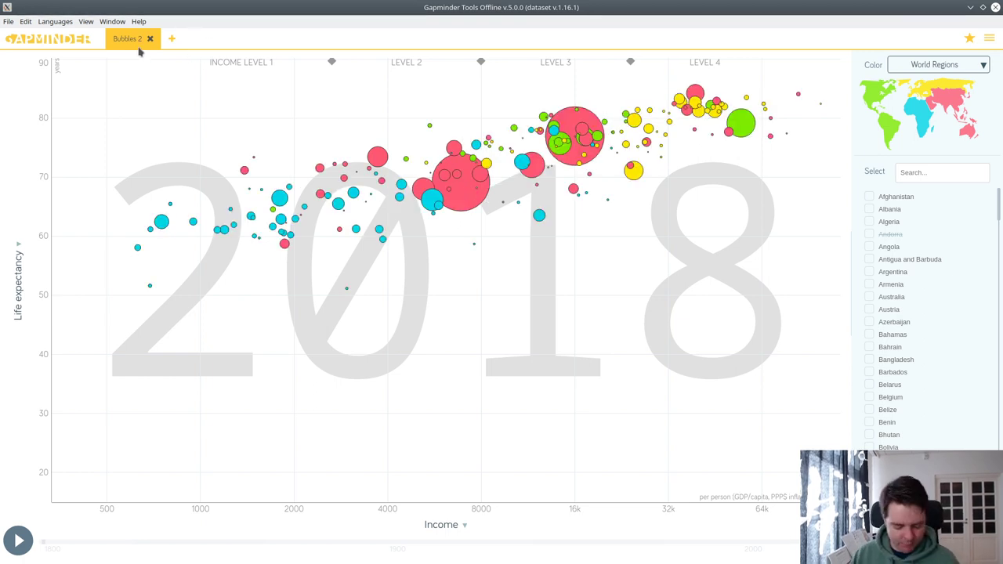
Switch to the covid-confirmed-cases CSV in LibreOffice Calc and format the time column's cells below the header as dates
{"action": "key", "text": "alt+Tab"}
{"action": "key", "text": "alt+Tab"}
{"action": "key", "text": "alt+Tab"}
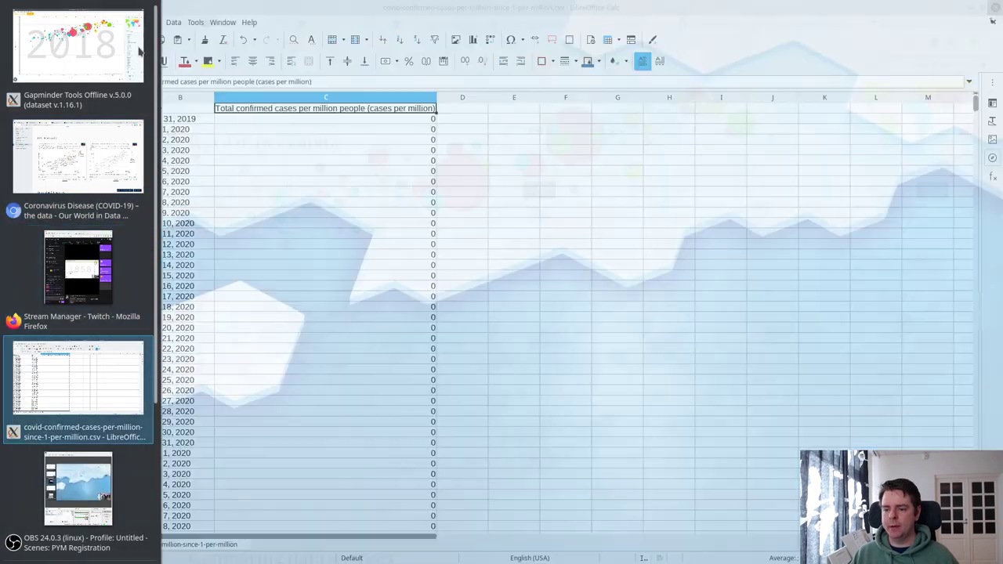
{"action": "left_click", "coordinate": [170, 123]}
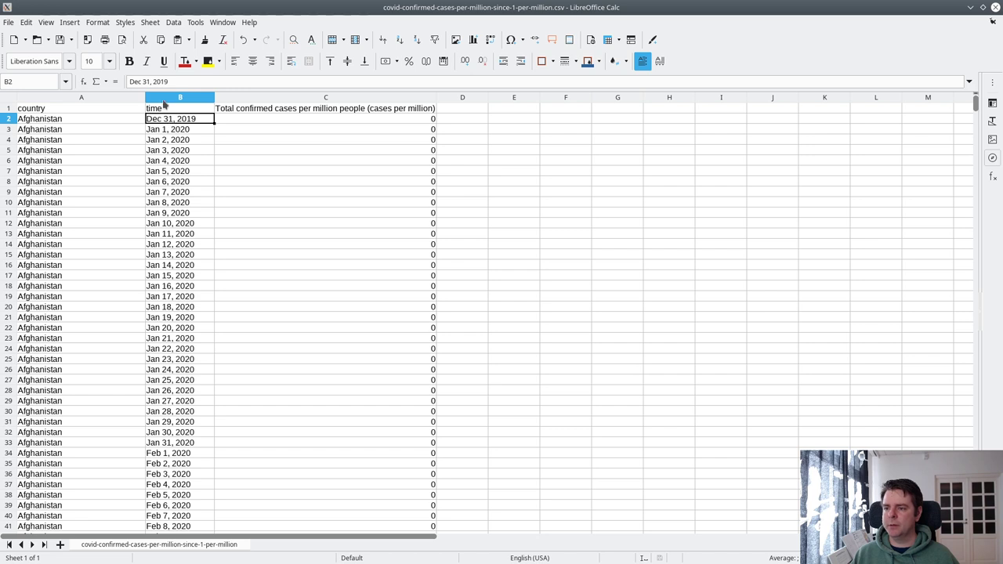
{"action": "left_click", "coordinate": [166, 107]}
{"action": "key", "text": "ctrl+space"}
{"action": "left_click", "coordinate": [166, 111], "text": "ctrl"}
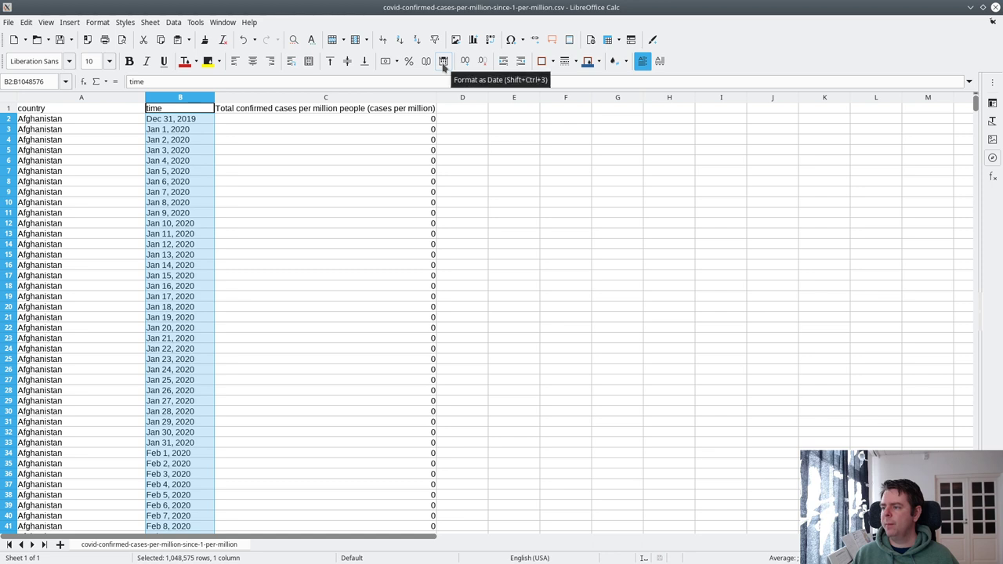
{"action": "left_click", "coordinate": [443, 63]}
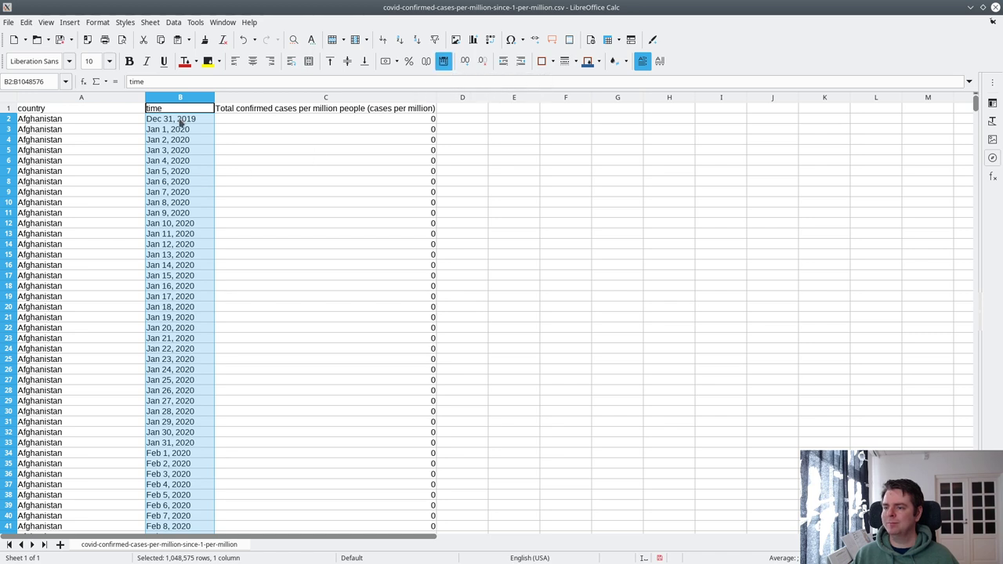
Apply the 1999-12-31 date format (YYYY-MM-DD) to the selected time cells
{"action": "left_click", "coordinate": [99, 23]}
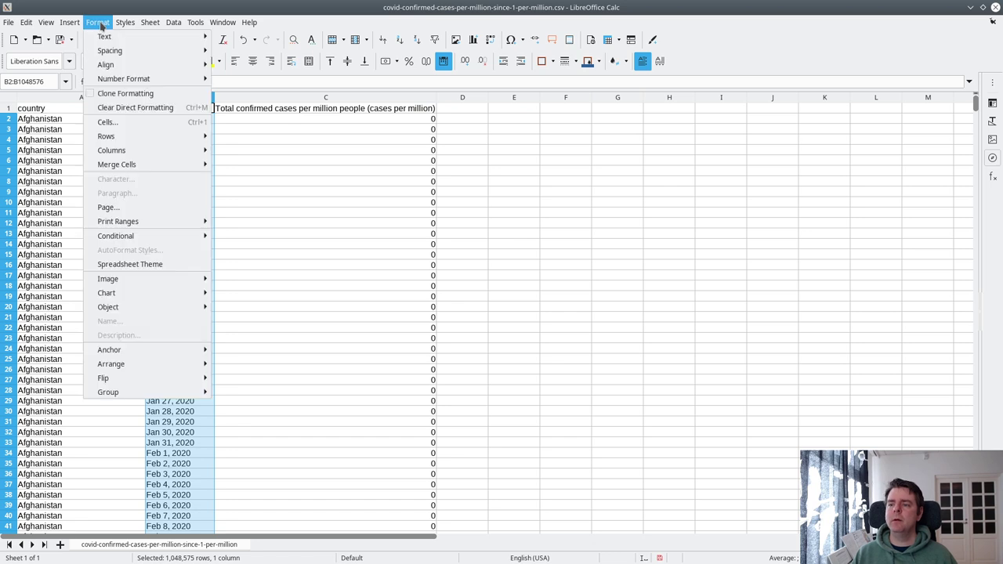
{"action": "mouse_move", "coordinate": [130, 43]}
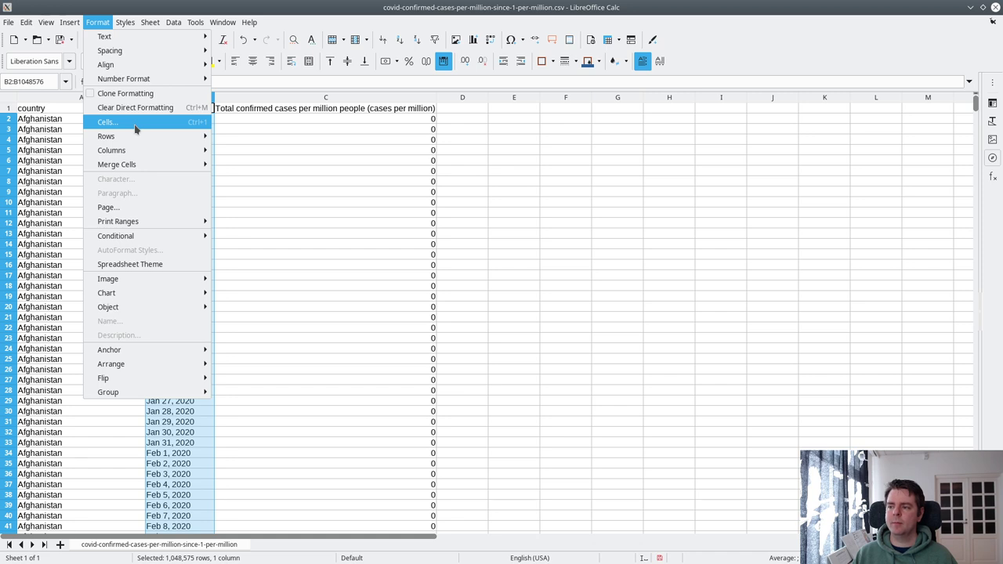
{"action": "left_click", "coordinate": [135, 129]}
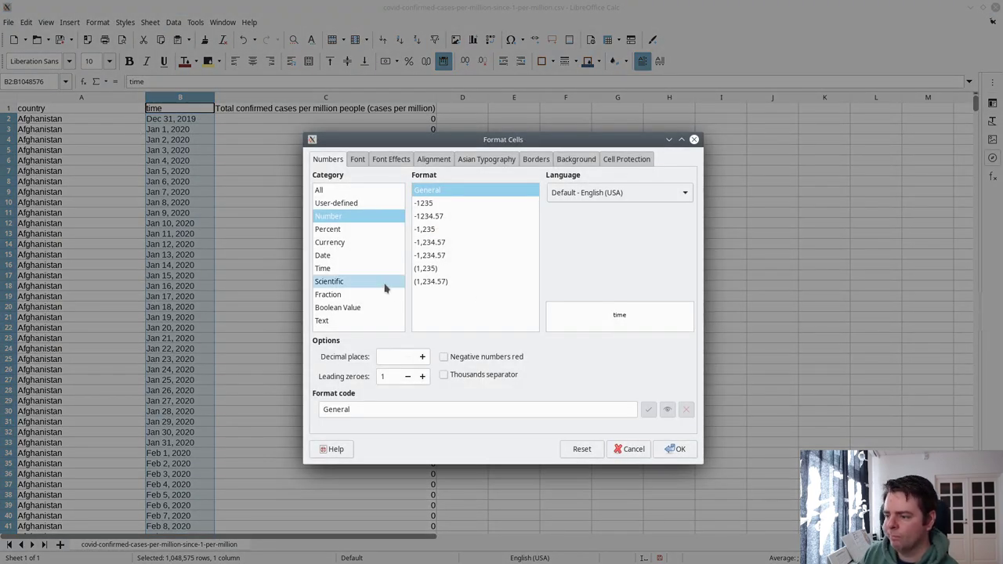
{"action": "left_click", "coordinate": [358, 262]}
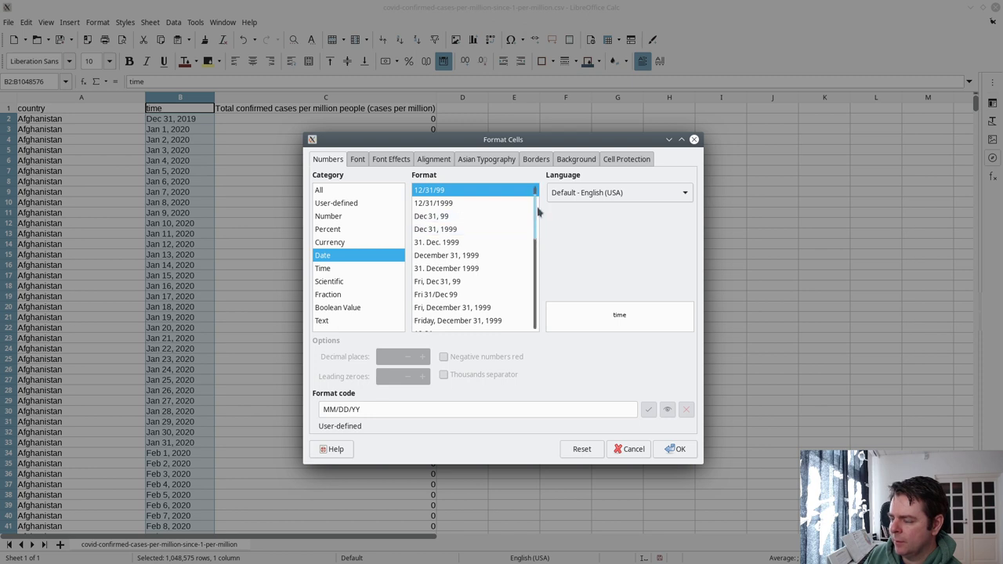
{"action": "scroll", "coordinate": [537, 243], "scroll_direction": "down", "scroll_amount": 3}
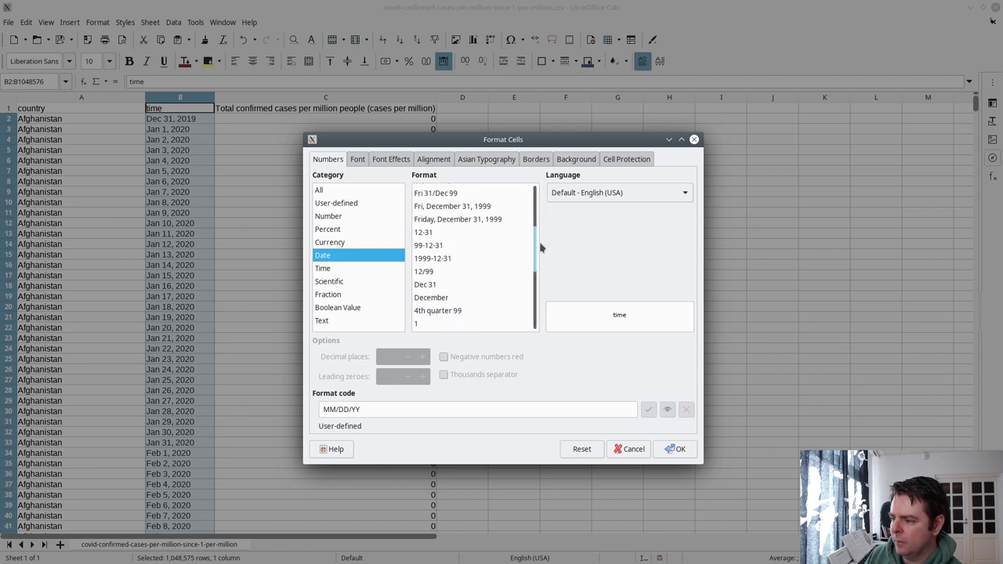
{"action": "left_click", "coordinate": [462, 258]}
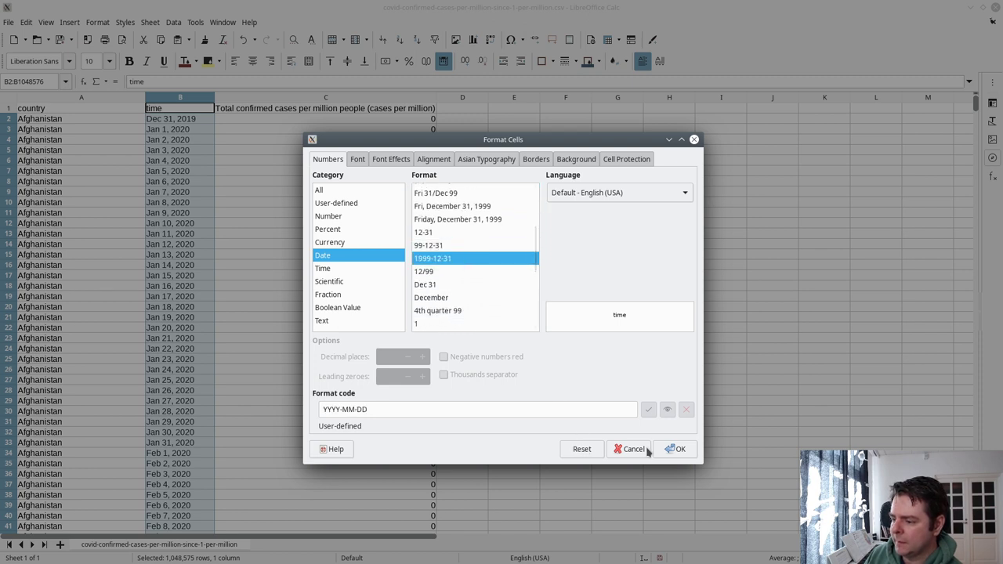
{"action": "left_click", "coordinate": [671, 451]}
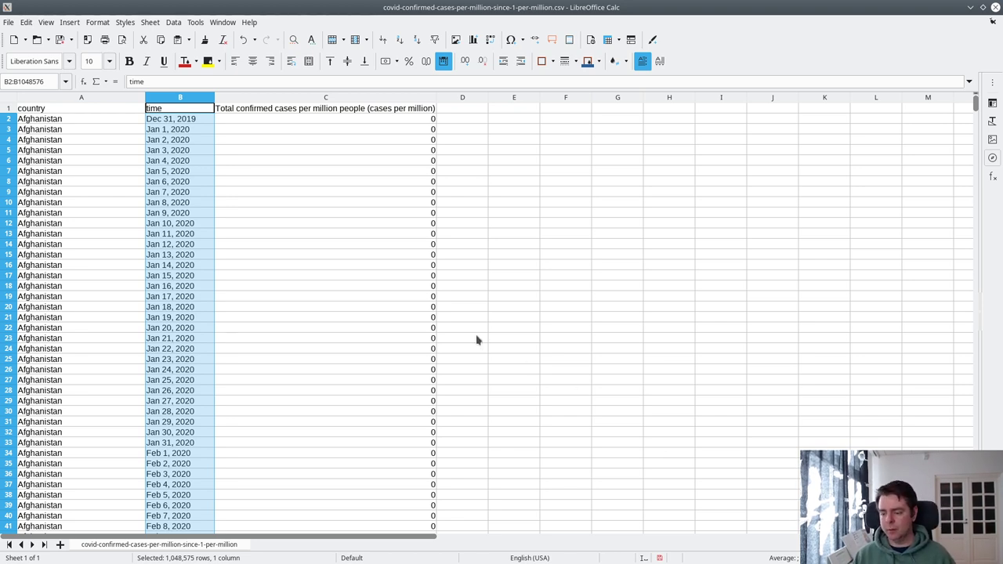
Check the first date cell under time, and select the whole time column except its header cell
{"action": "left_click", "coordinate": [175, 129]}
{"action": "left_click", "coordinate": [175, 120]}
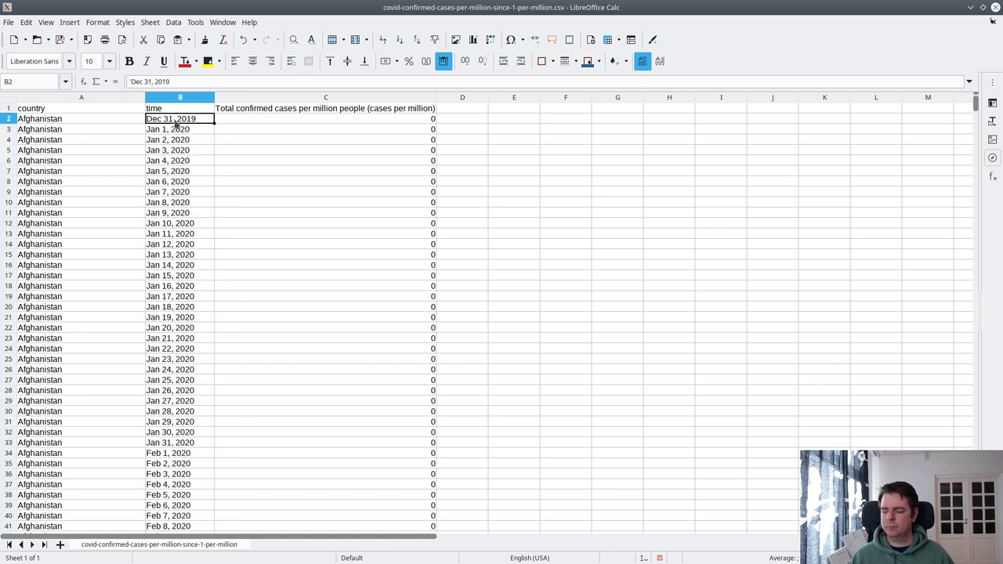
{"action": "left_click", "coordinate": [174, 99]}
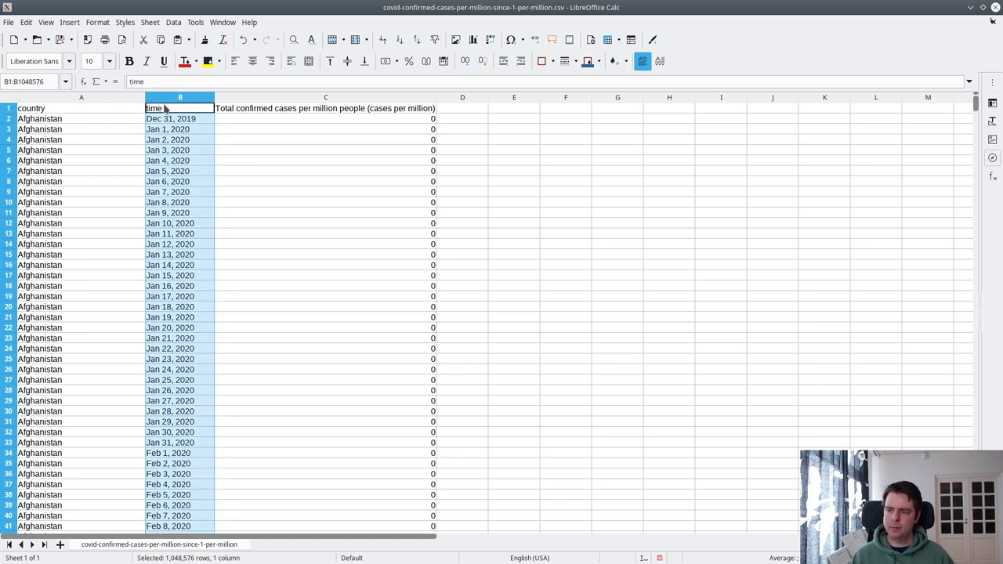
{"action": "left_click", "coordinate": [165, 108], "text": "ctrl"}
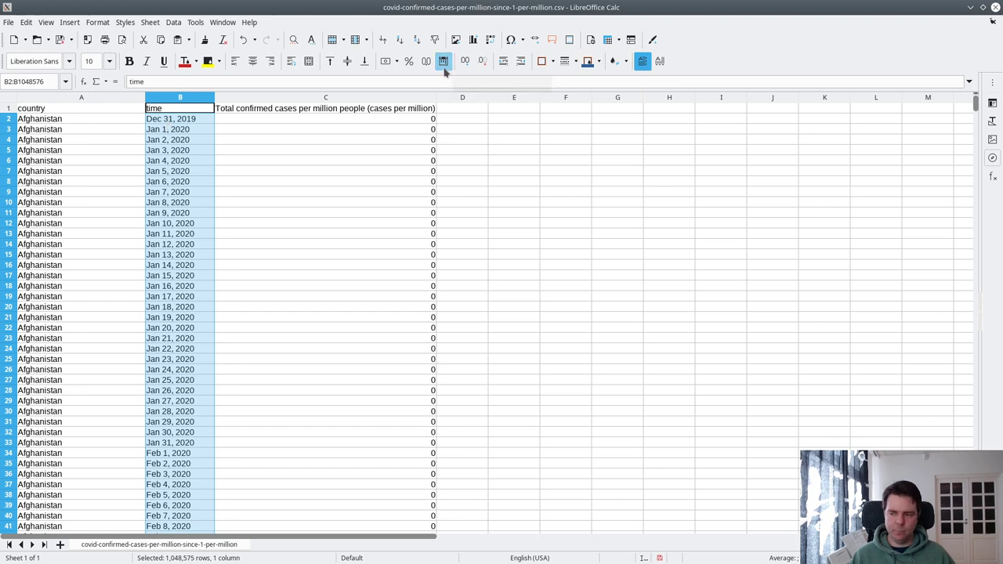
Switch to Chromium and read the accepted Ask LibreOffice answer on how to change the date format
{"action": "key", "text": "alt+Tab"}
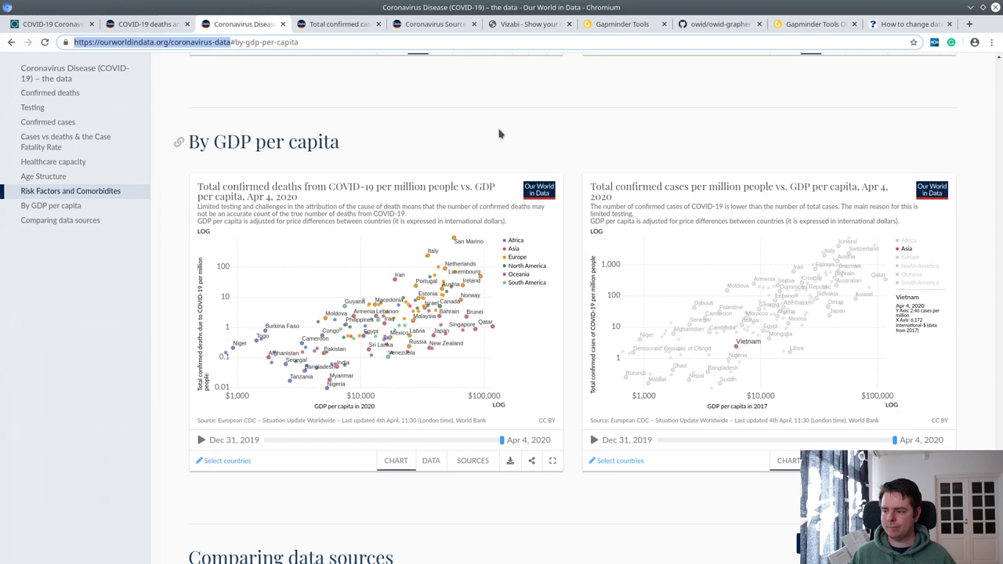
{"action": "left_click", "coordinate": [909, 24]}
{"action": "scroll", "coordinate": [171, 396], "scroll_direction": "down", "scroll_amount": 1}
{"action": "scroll", "coordinate": [171, 396], "scroll_direction": "down", "scroll_amount": 2}
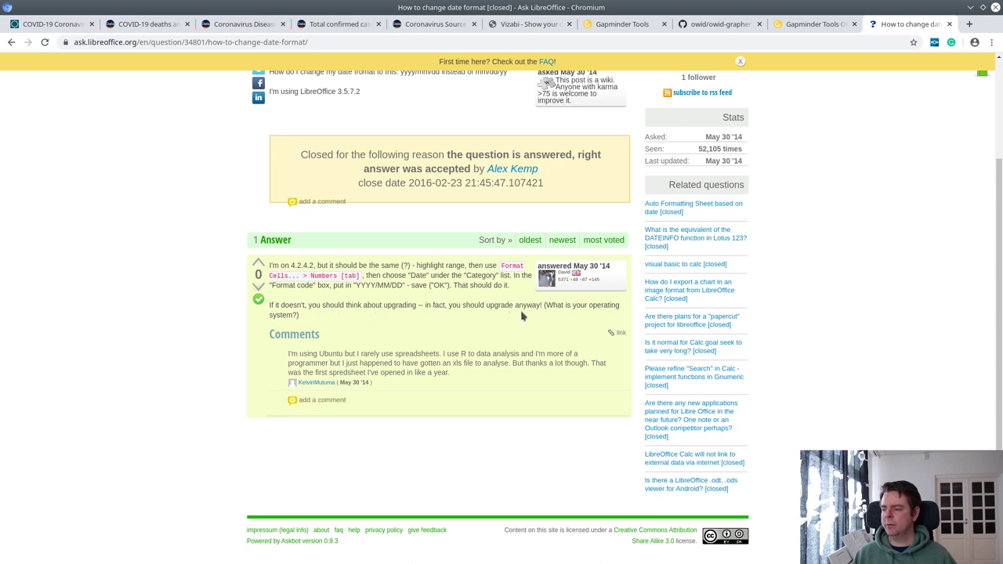
Return to LibreOffice Calc and try again to format the selected time cells as dates in the 1999-12-31 format
{"action": "key", "text": "alt+Tab"}
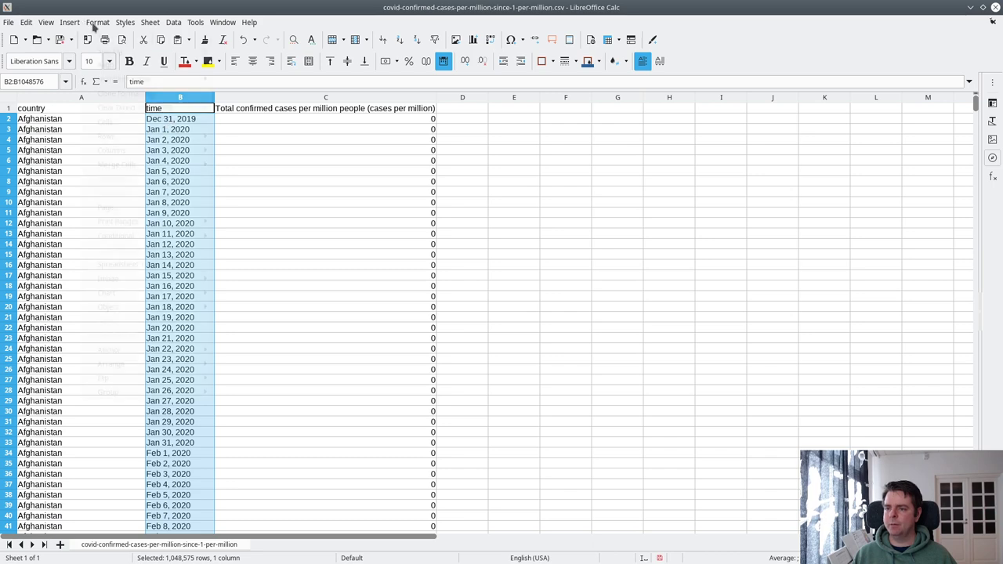
{"action": "left_click", "coordinate": [94, 22]}
{"action": "left_click", "coordinate": [130, 122]}
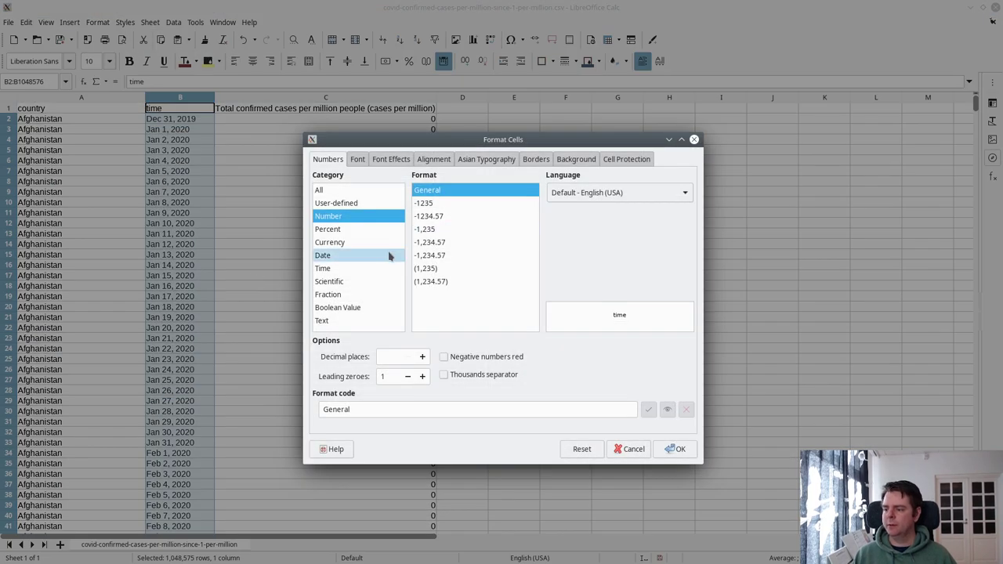
{"action": "left_click", "coordinate": [349, 255]}
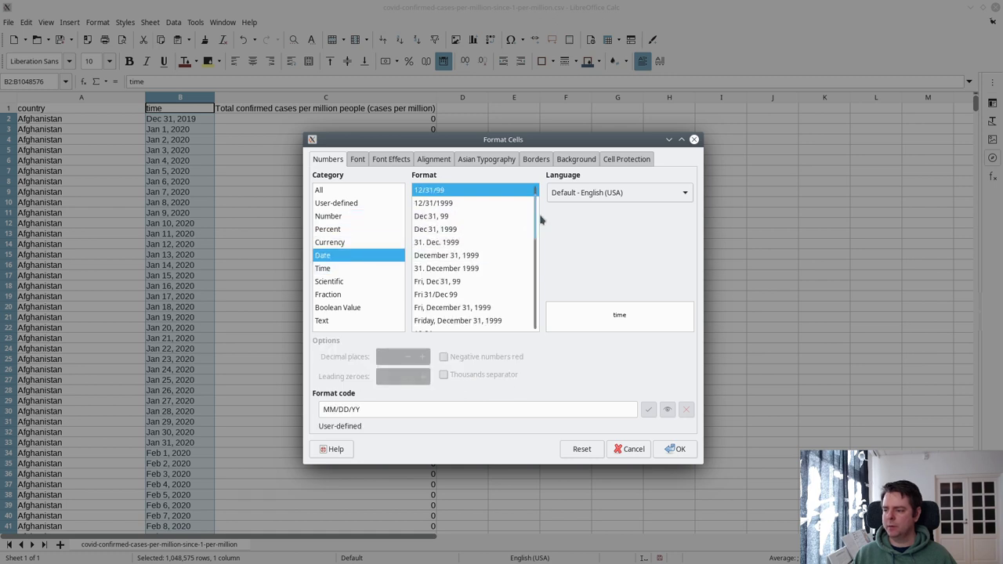
{"action": "mouse_move", "coordinate": [540, 226]}
{"action": "left_mouse_down"}
{"action": "mouse_move", "coordinate": [541, 314]}
{"action": "mouse_move", "coordinate": [540, 231]}
{"action": "left_mouse_up"}
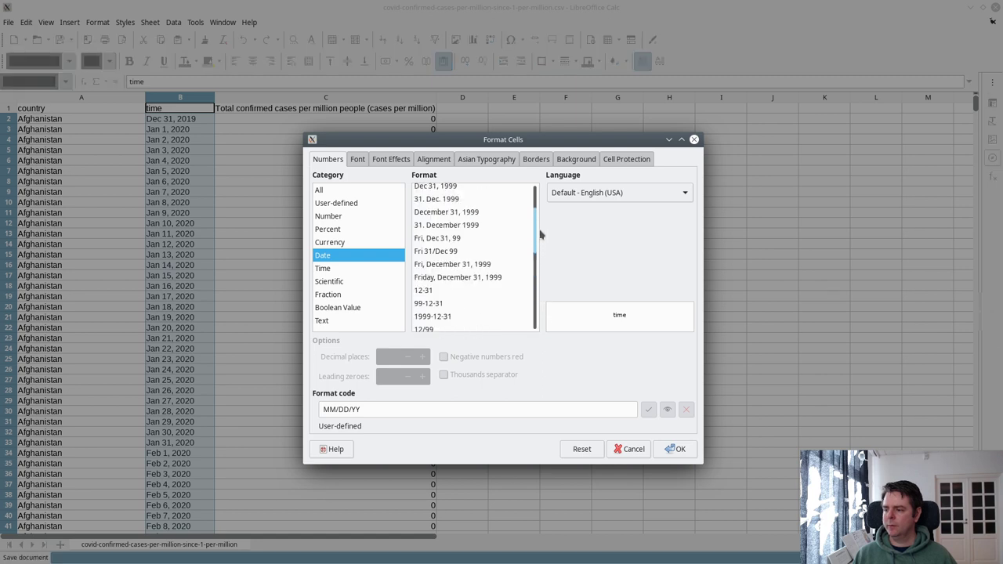
{"action": "double_click", "coordinate": [447, 317]}
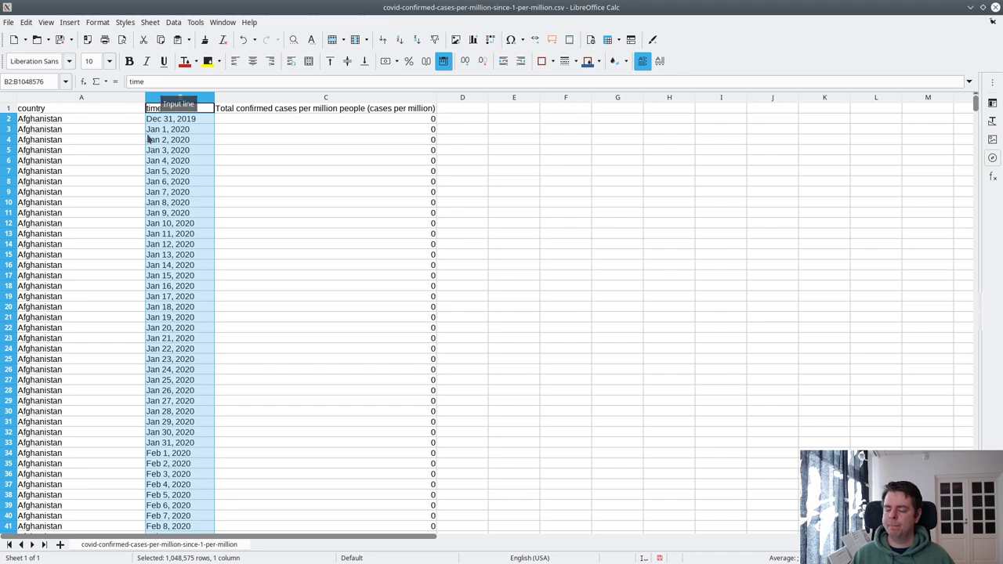
Switch to Chromium and close the Ask LibreOffice date format, Gapminder Tools Offline, owid-grapher and Vizabi pages
{"action": "key", "text": "alt+Tab"}
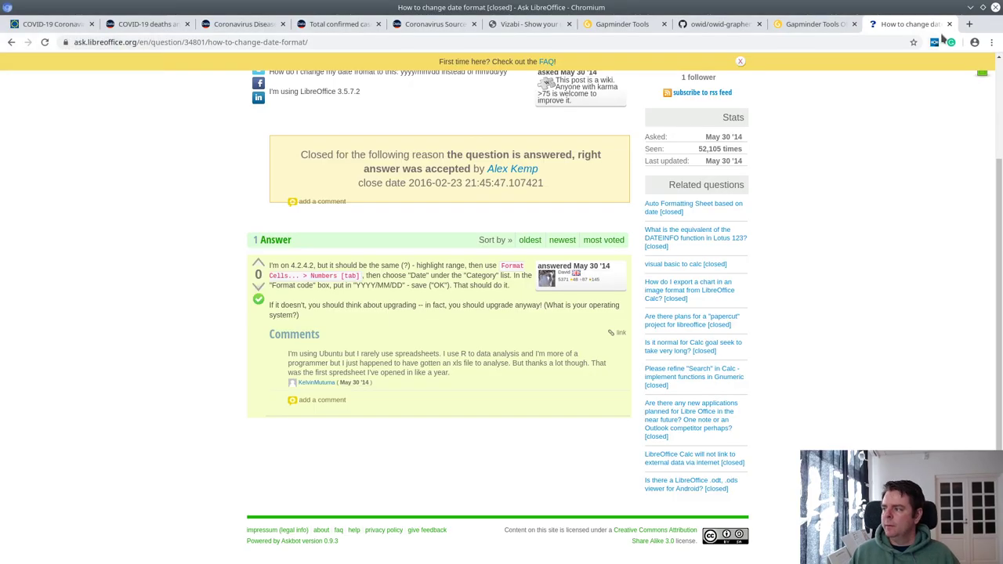
{"action": "left_click", "coordinate": [949, 24]}
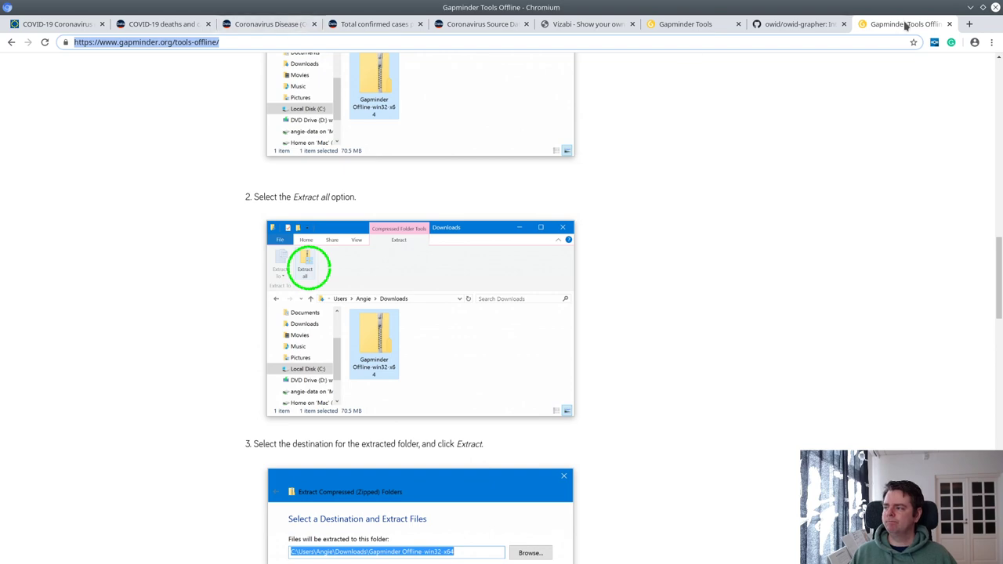
{"action": "left_click", "coordinate": [949, 24]}
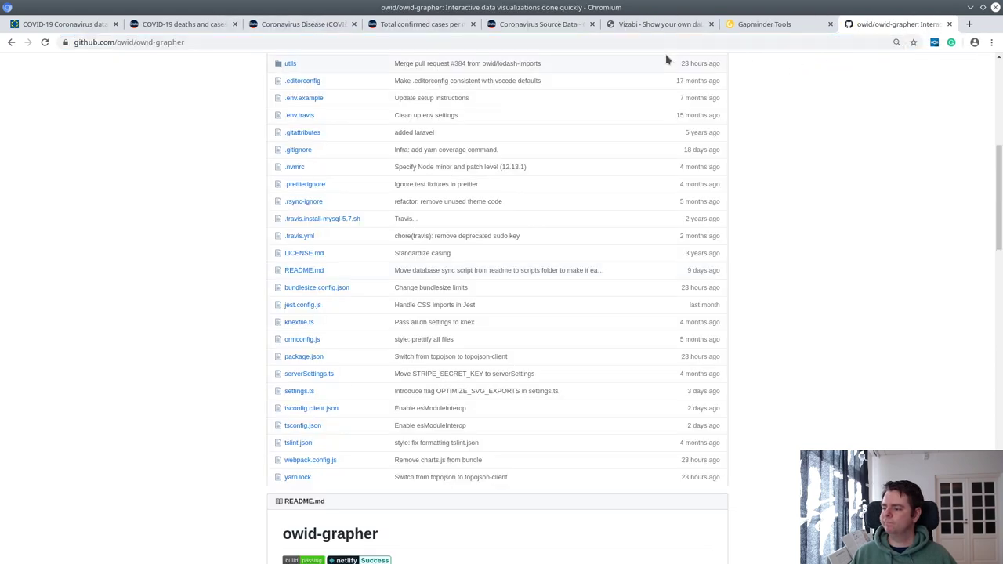
{"action": "left_click", "coordinate": [950, 24]}
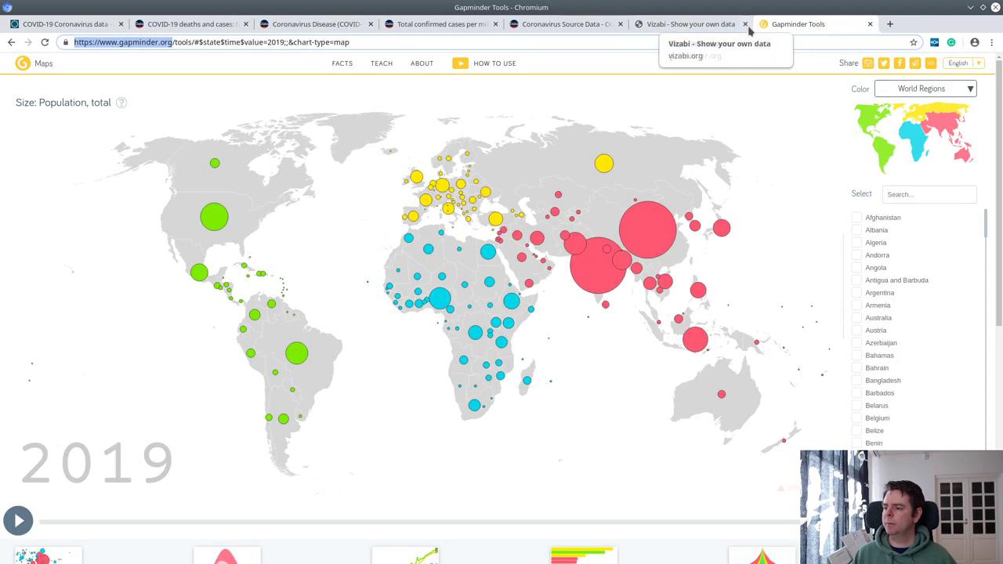
{"action": "left_click", "coordinate": [689, 23]}
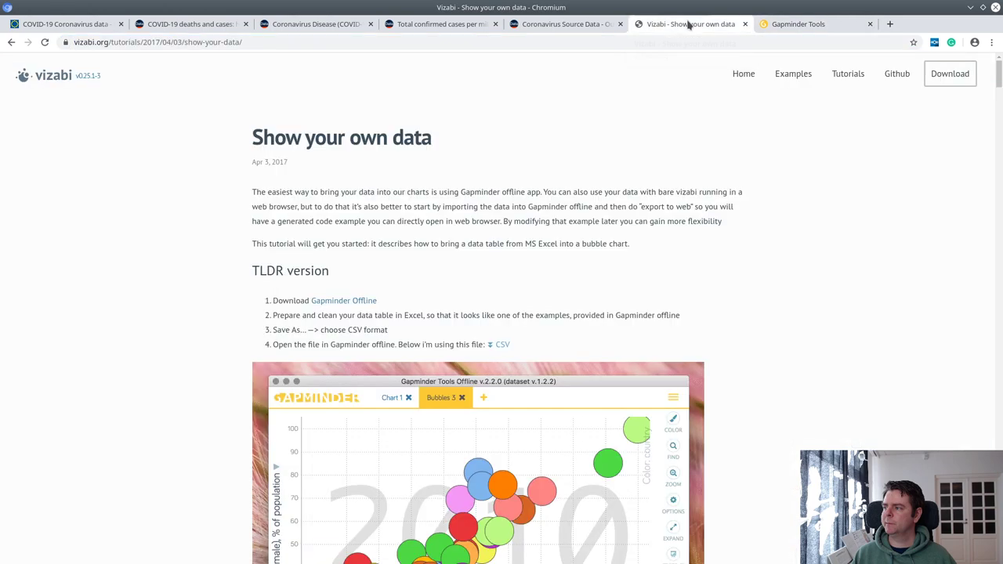
{"action": "left_click", "coordinate": [745, 25]}
Examine the Coronavirus Source Data page for its ECDC and WHO data files and the listed report inconsistencies
{"action": "left_click", "coordinate": [556, 24]}
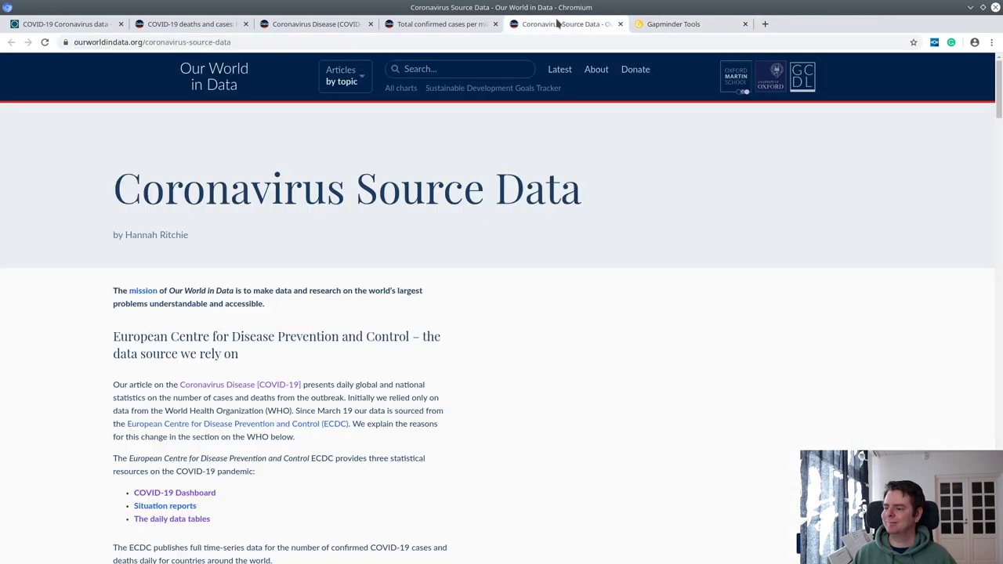
{"action": "scroll", "coordinate": [50, 328], "scroll_direction": "down", "scroll_amount": 2}
{"action": "scroll", "coordinate": [50, 328], "scroll_direction": "down", "scroll_amount": 4}
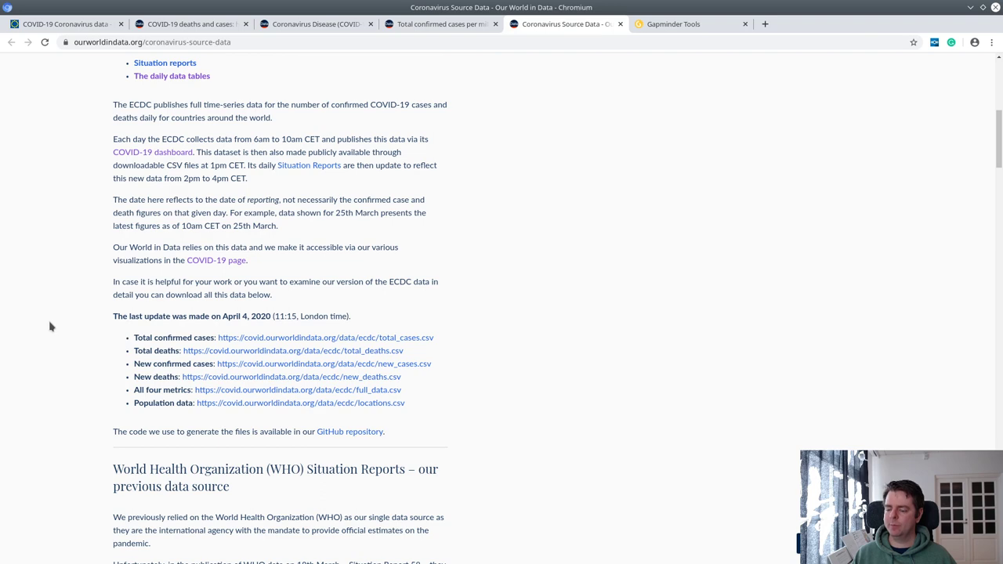
{"action": "scroll", "coordinate": [49, 327], "scroll_direction": "down", "scroll_amount": 2}
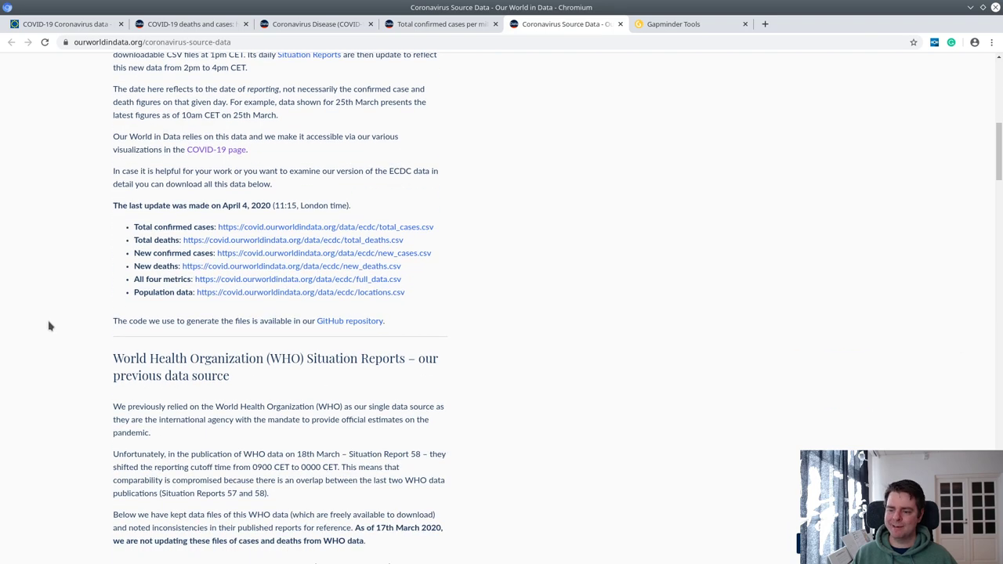
{"action": "scroll", "coordinate": [49, 326], "scroll_direction": "down", "scroll_amount": 1}
{"action": "scroll", "coordinate": [49, 328], "scroll_direction": "down", "scroll_amount": 3}
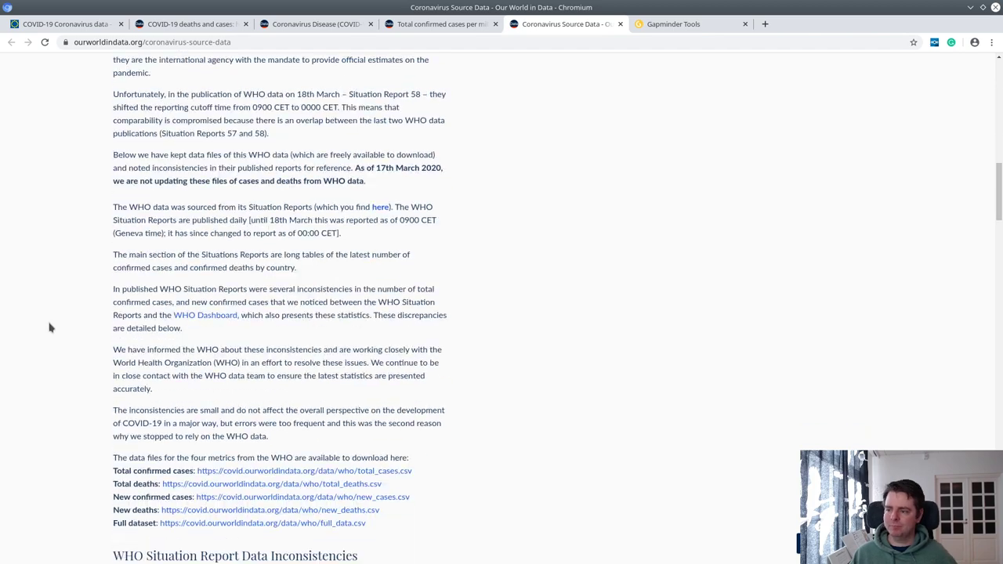
{"action": "scroll", "coordinate": [50, 327], "scroll_direction": "down", "scroll_amount": 3}
{"action": "scroll", "coordinate": [46, 328], "scroll_direction": "down", "scroll_amount": 3}
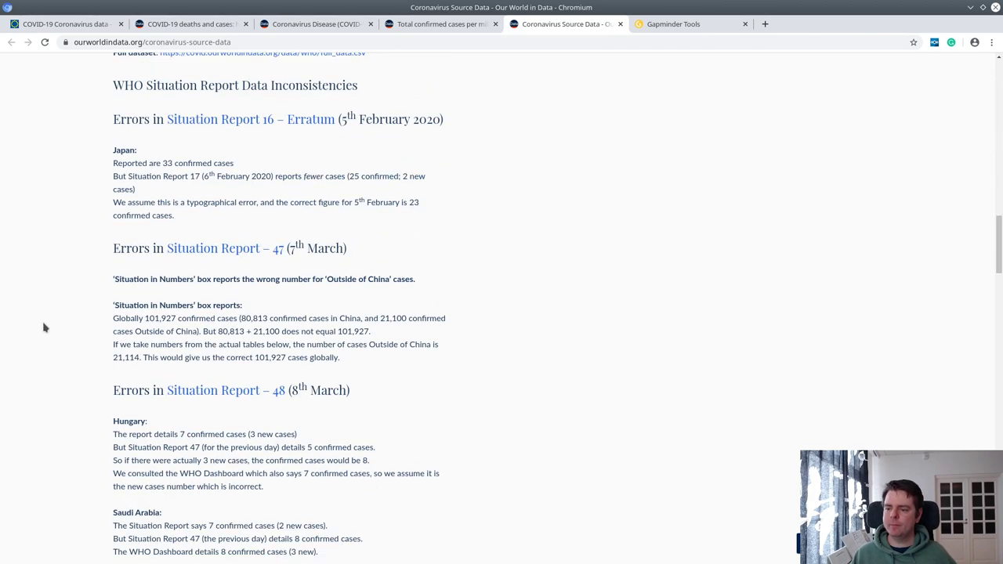
{"action": "scroll", "coordinate": [43, 326], "scroll_direction": "down", "scroll_amount": 4}
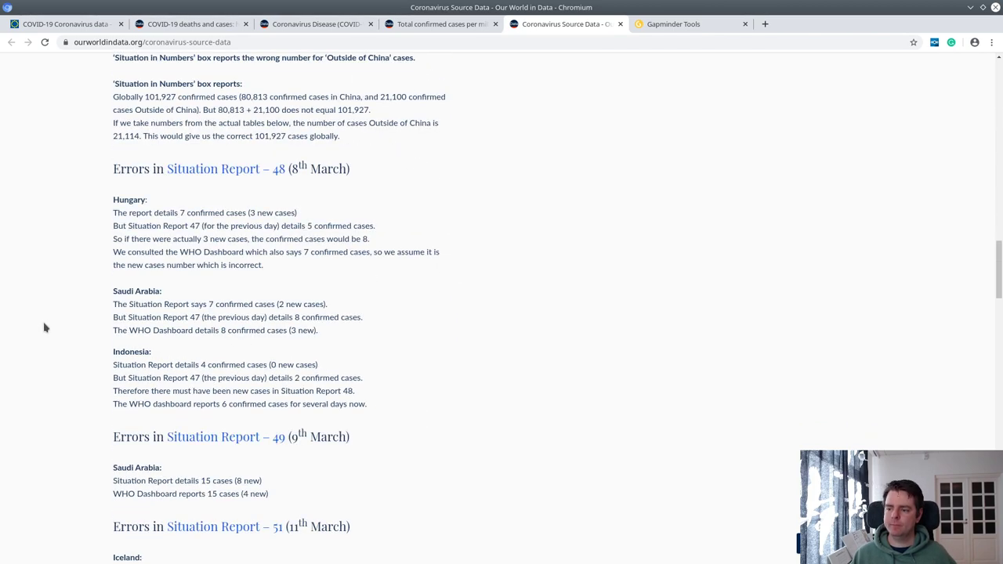
{"action": "scroll", "coordinate": [42, 325], "scroll_direction": "up", "scroll_amount": 9}
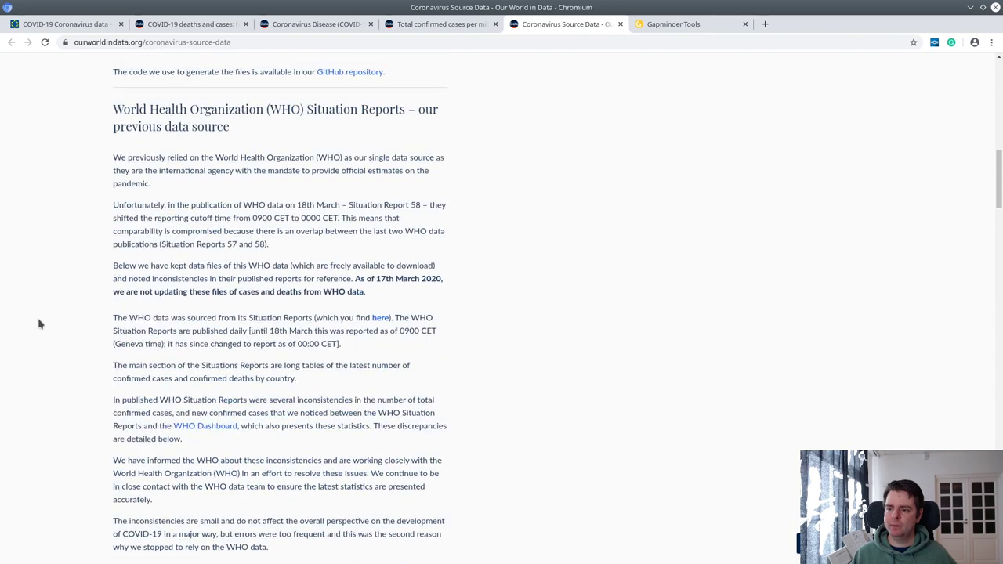
{"action": "scroll", "coordinate": [38, 328], "scroll_direction": "down", "scroll_amount": 3}
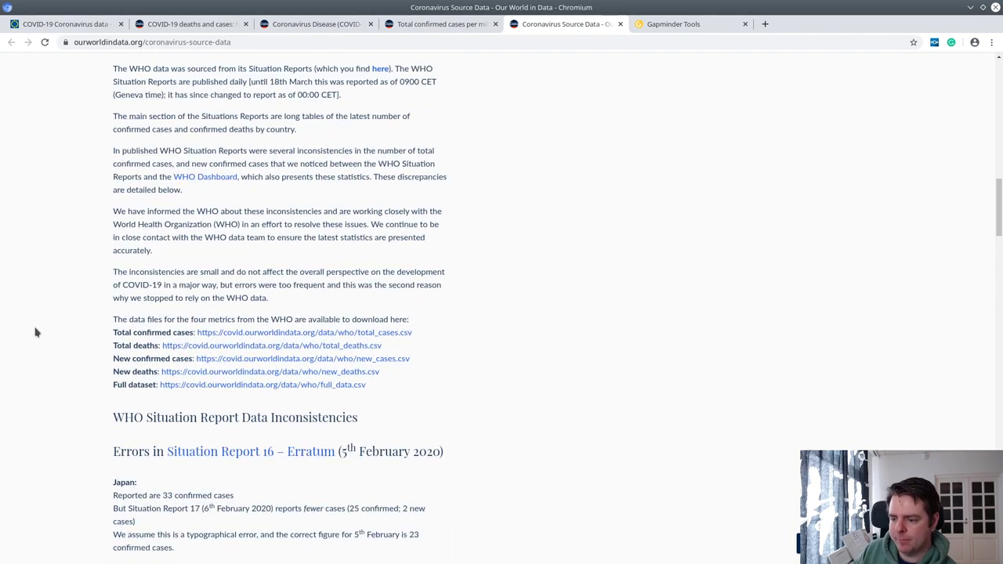
{"action": "scroll", "coordinate": [267, 391], "scroll_direction": "down", "scroll_amount": 2}
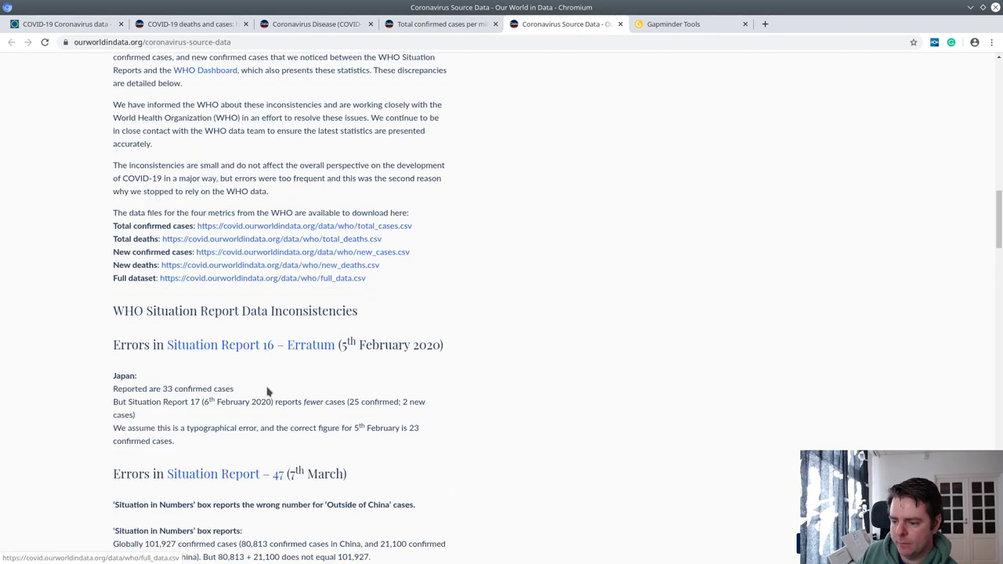
Review the cases versus GDP per capita chart, the By GDP per capita and Comparing data sources sections, and the article comparing COVID-19 sources
{"action": "left_click", "coordinate": [416, 25]}
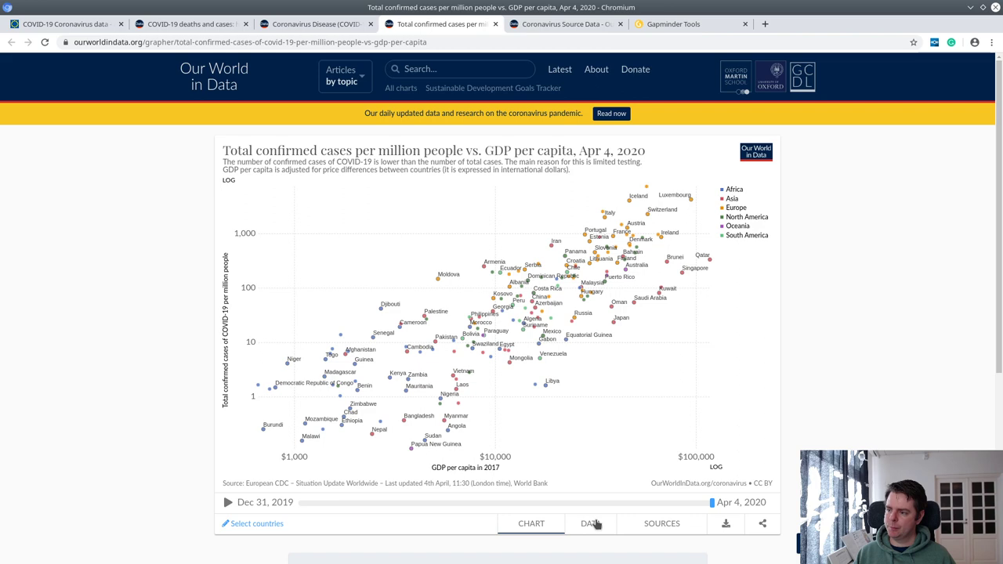
{"action": "left_click", "coordinate": [318, 24]}
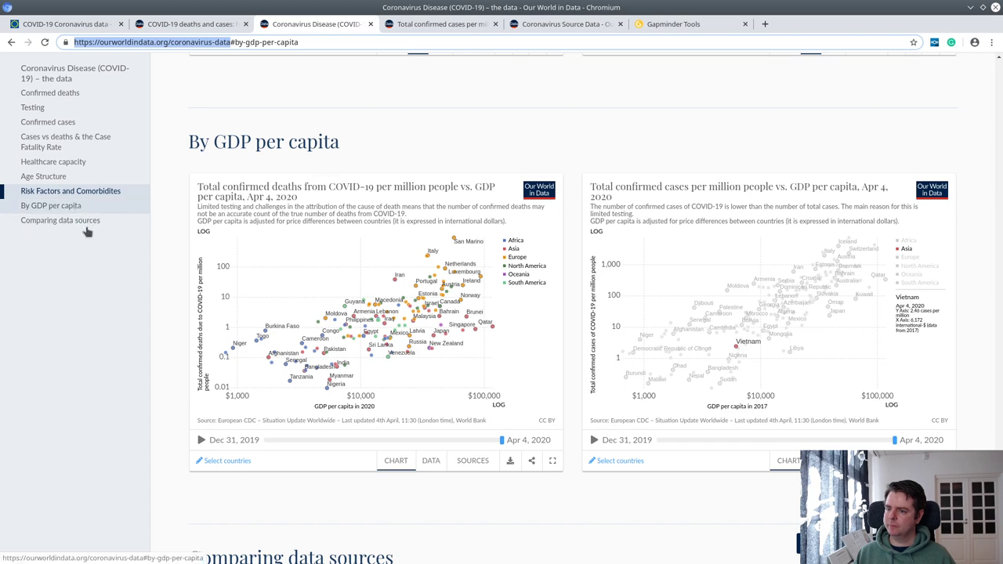
{"action": "scroll", "coordinate": [181, 316], "scroll_direction": "down", "scroll_amount": 5}
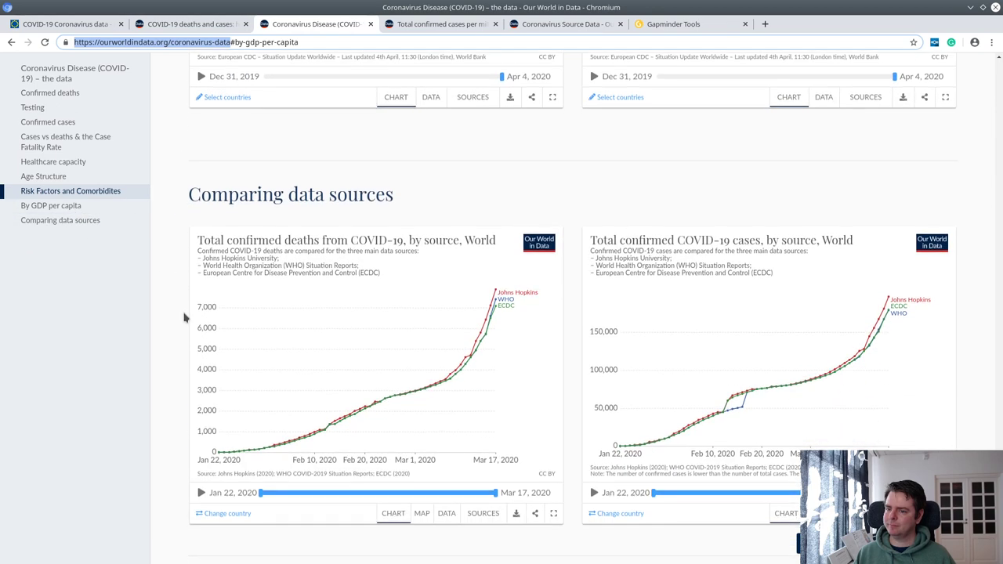
{"action": "scroll", "coordinate": [182, 318], "scroll_direction": "down", "scroll_amount": 2}
{"action": "scroll", "coordinate": [188, 305], "scroll_direction": "up", "scroll_amount": 5}
{"action": "scroll", "coordinate": [188, 305], "scroll_direction": "up", "scroll_amount": 3}
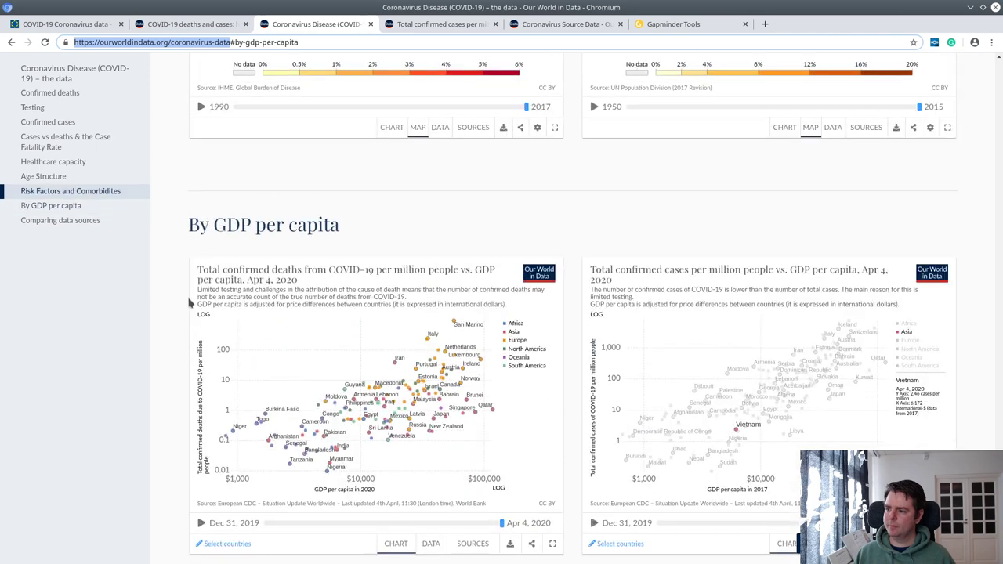
{"action": "left_click", "coordinate": [193, 31]}
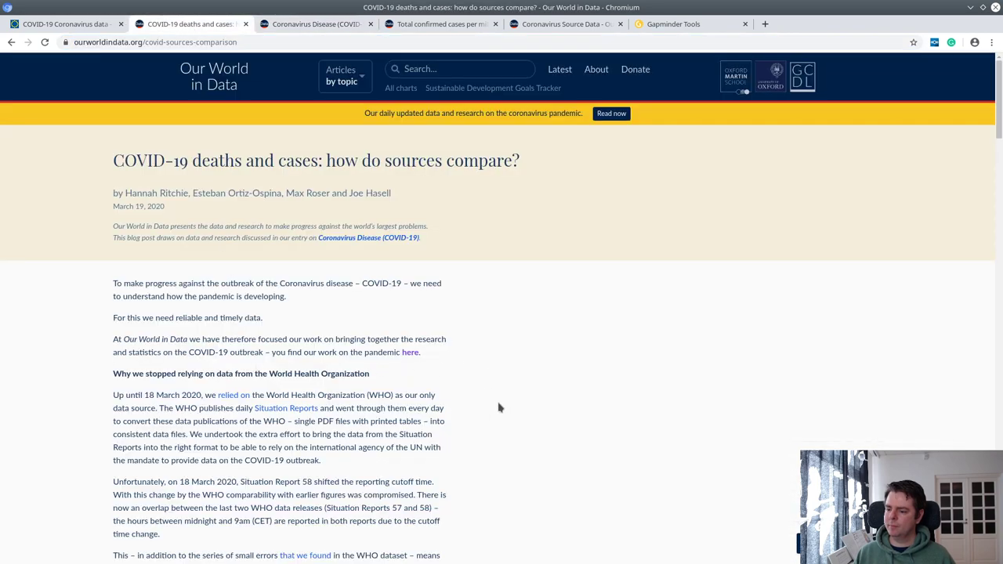
{"action": "scroll", "coordinate": [499, 408], "scroll_direction": "down", "scroll_amount": 2}
{"action": "scroll", "coordinate": [500, 405], "scroll_direction": "up", "scroll_amount": 2}
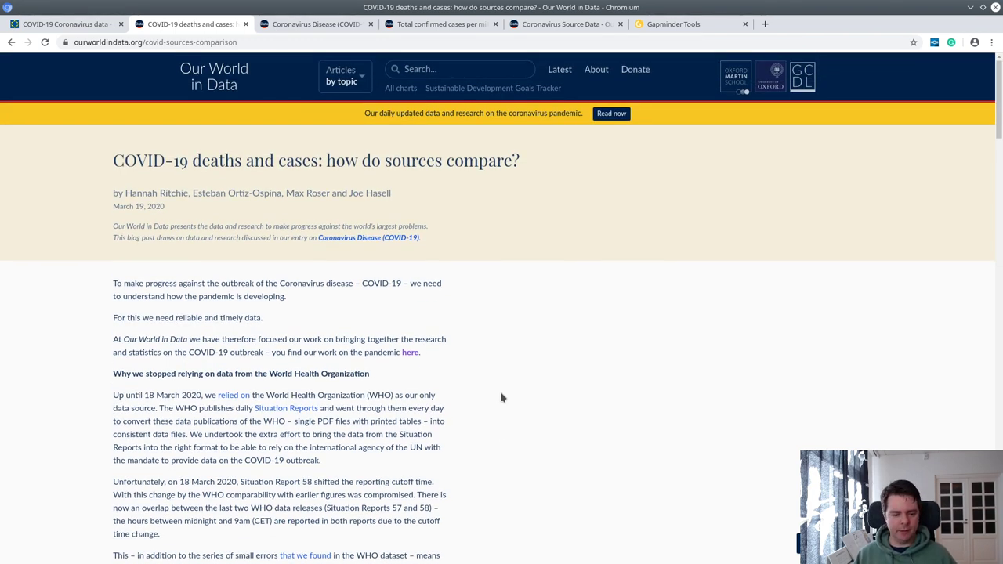
Search the web for "libreoffice parse date strings" and open the Ask LibreOffice question on converting a dd-mm-yyyy string to a date
{"action": "left_click", "coordinate": [765, 24]}
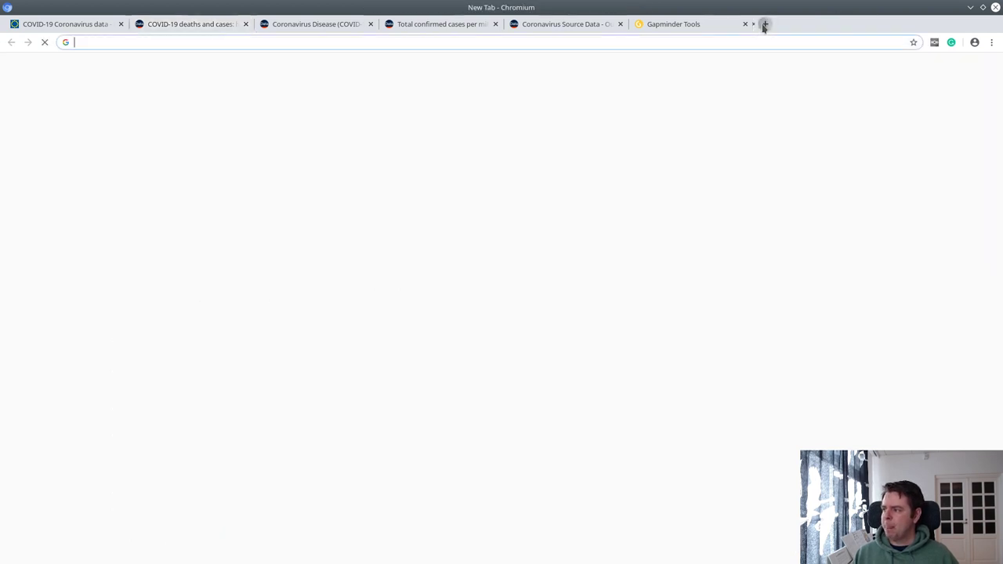
{"action": "type", "text": "libreof"}
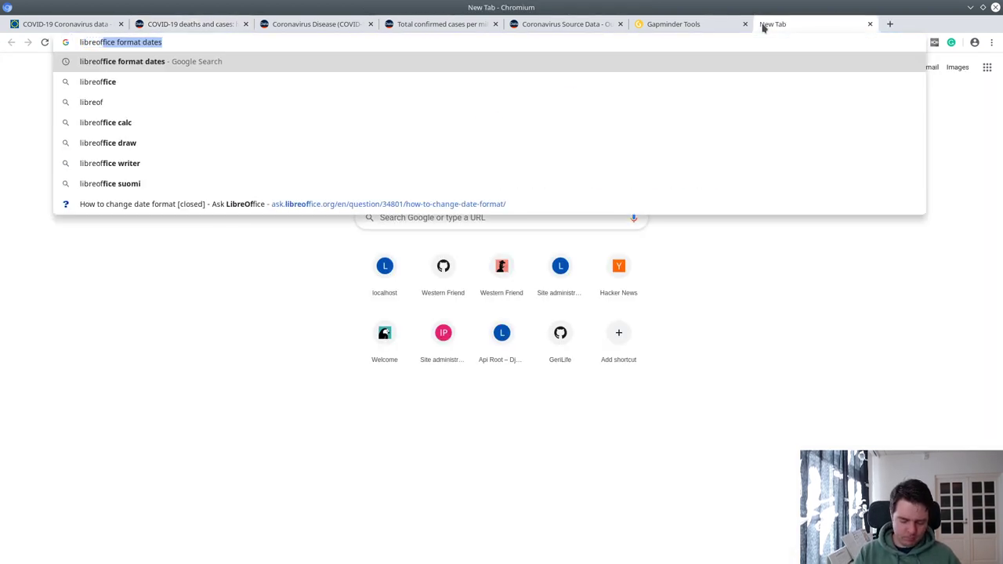
{"action": "type", "text": "fice parse date stri"}
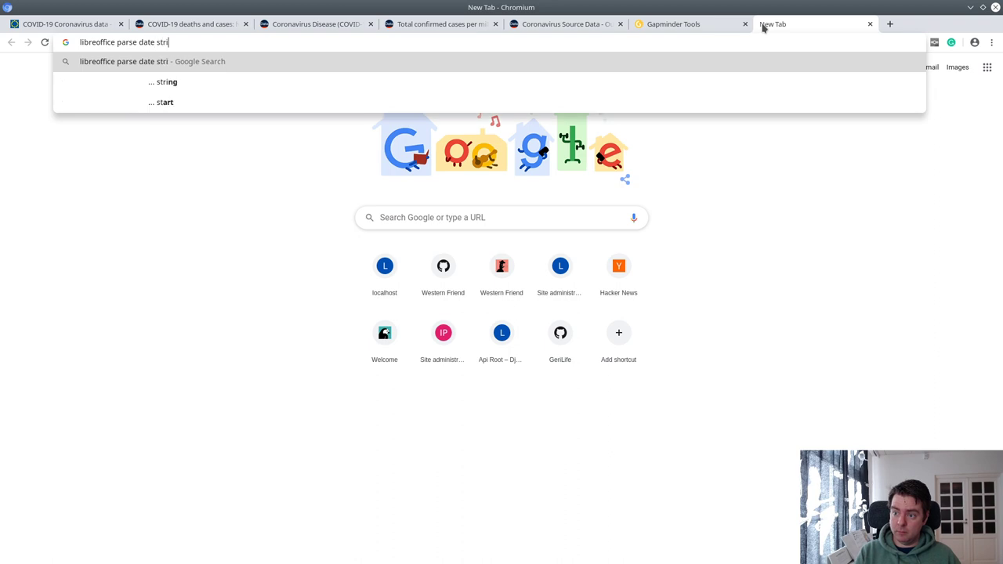
{"action": "type", "text": "ngs"}
{"action": "key", "text": "Return"}
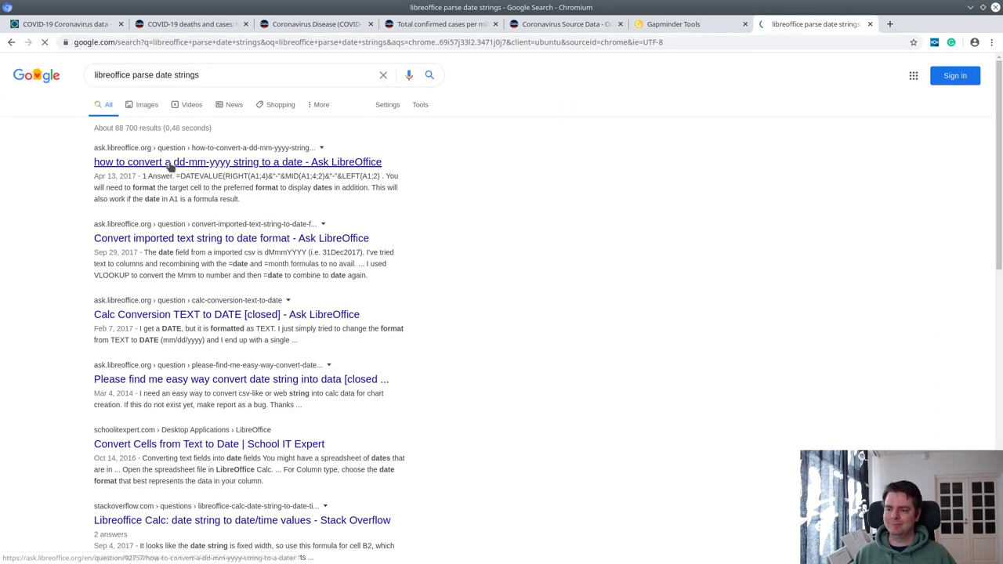
{"action": "left_click", "coordinate": [215, 163]}
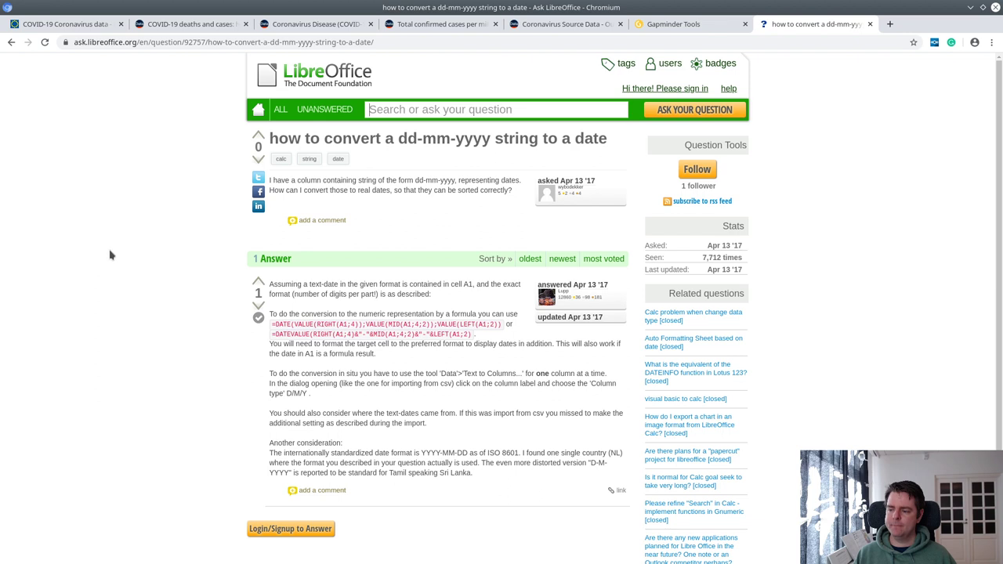
Switch to LibreOffice Calc and try Text to Columns on the time column, testing the comma separator instead of tab
{"action": "scroll", "coordinate": [140, 281], "scroll_direction": "down", "scroll_amount": 3}
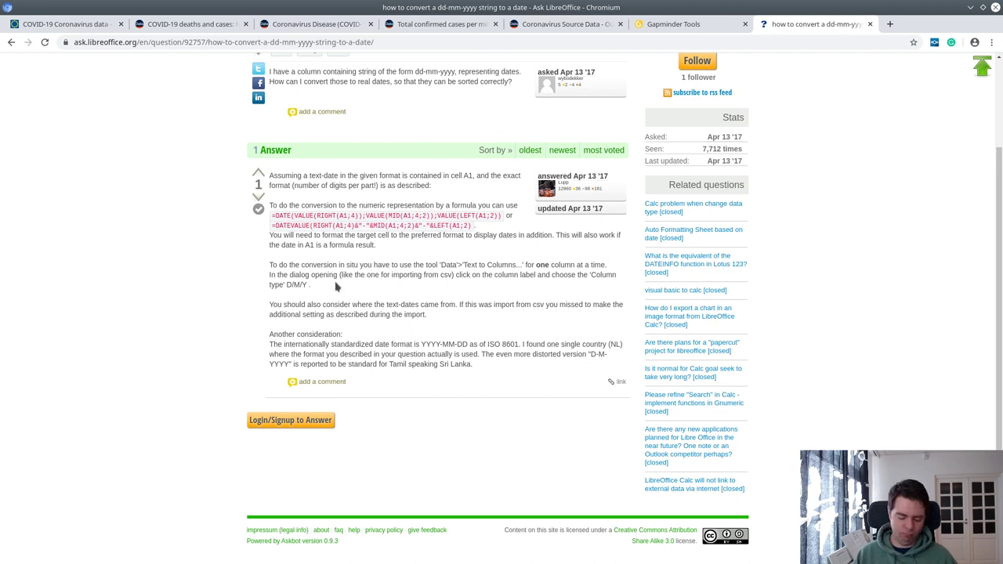
{"action": "key", "text": "alt+Tab"}
{"action": "left_click", "coordinate": [185, 96]}
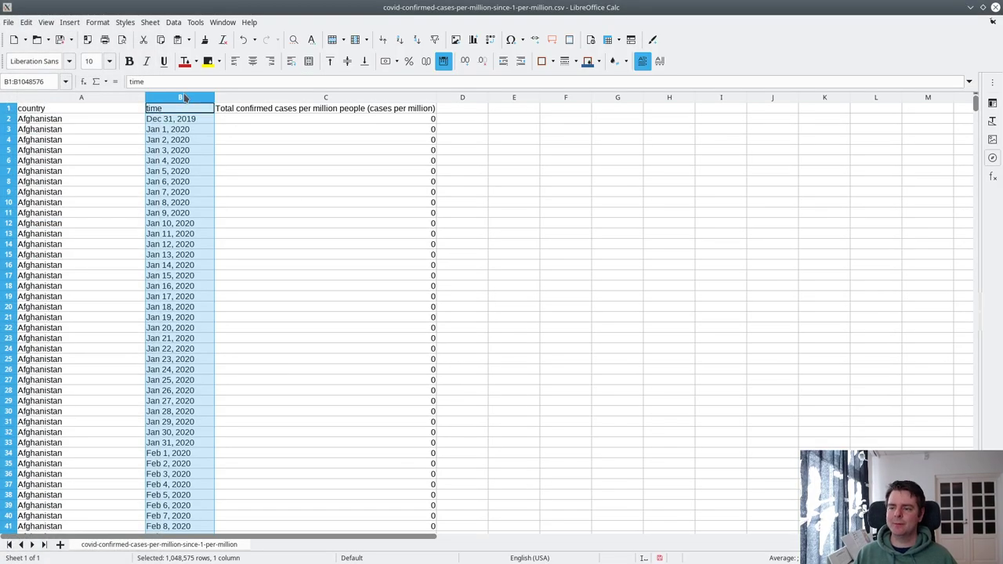
{"action": "right_click", "coordinate": [185, 96]}
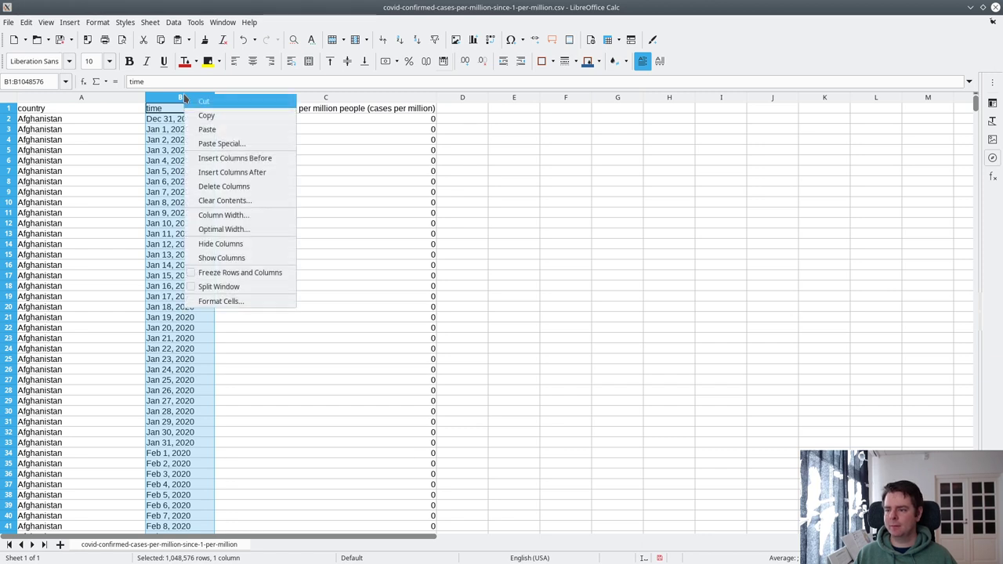
{"action": "left_click", "coordinate": [171, 25]}
{"action": "left_click", "coordinate": [172, 26]}
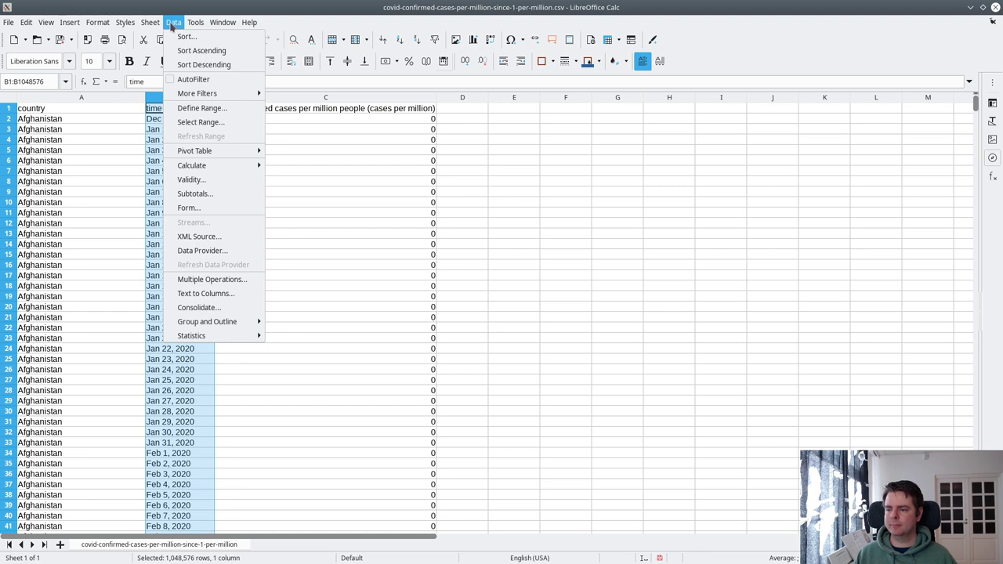
{"action": "left_click", "coordinate": [224, 295]}
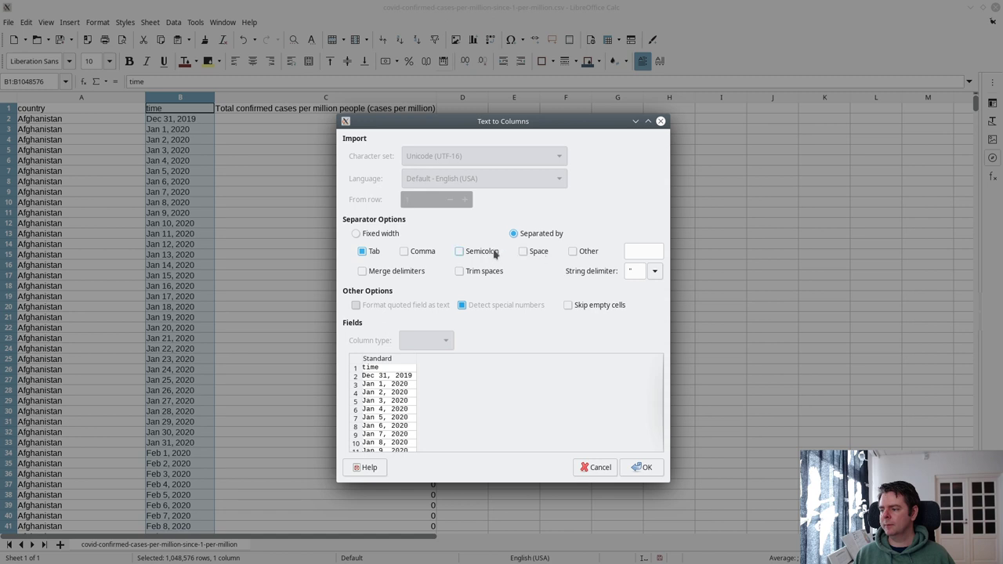
{"action": "left_click", "coordinate": [362, 253]}
{"action": "left_click", "coordinate": [404, 252]}
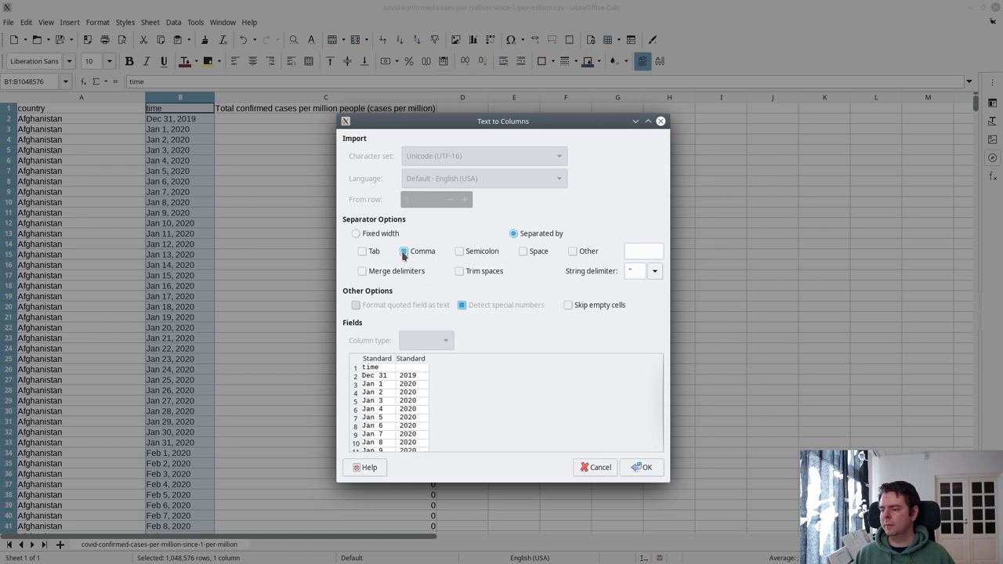
{"action": "left_click", "coordinate": [404, 252]}
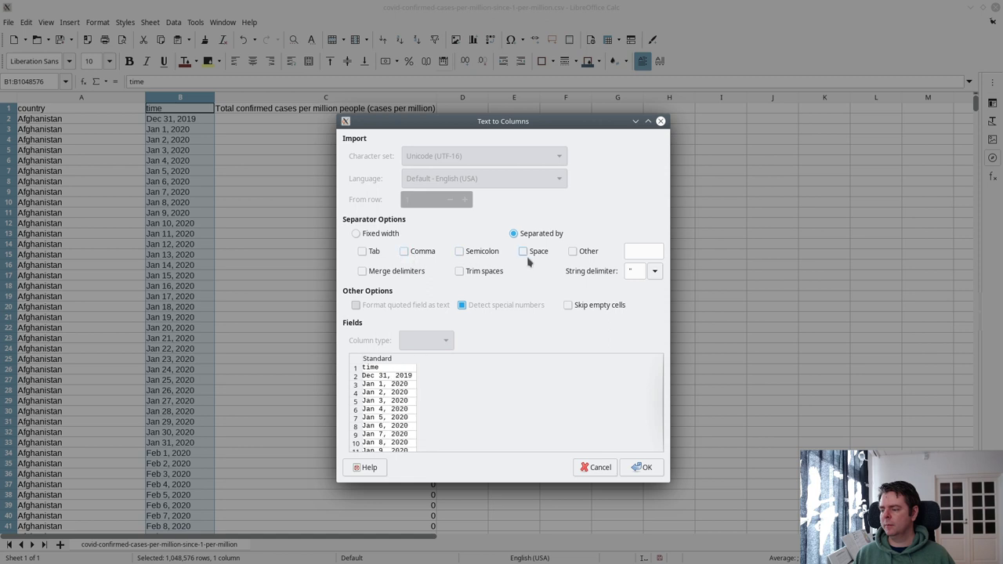
{"action": "left_click", "coordinate": [661, 121]}
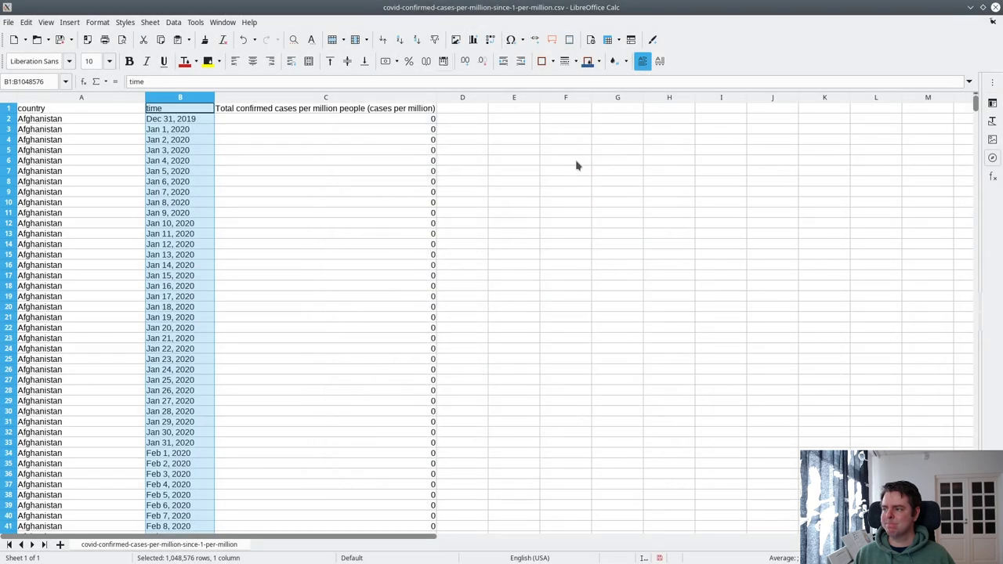
{"action": "left_click", "coordinate": [174, 22]}
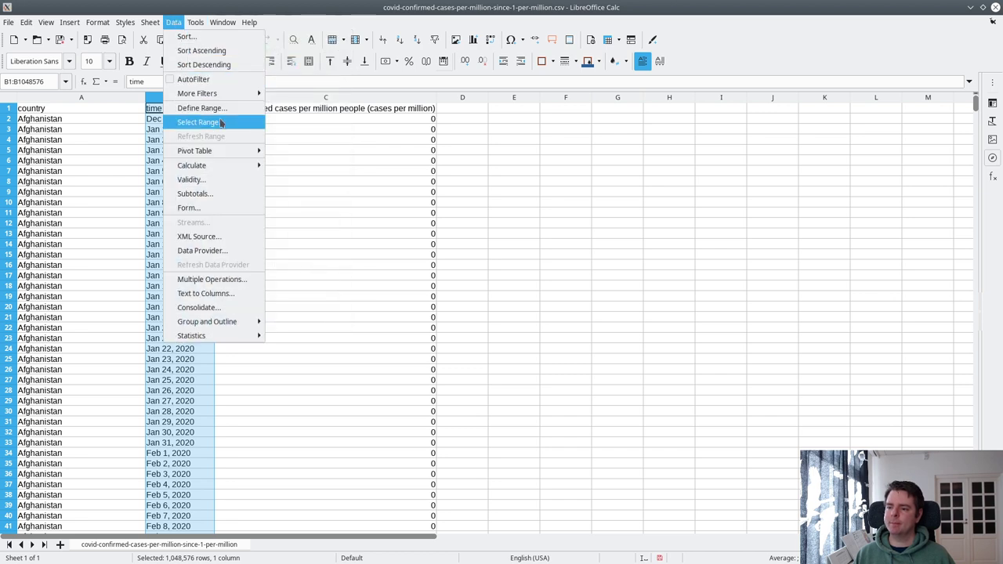
{"action": "mouse_move", "coordinate": [229, 168]}
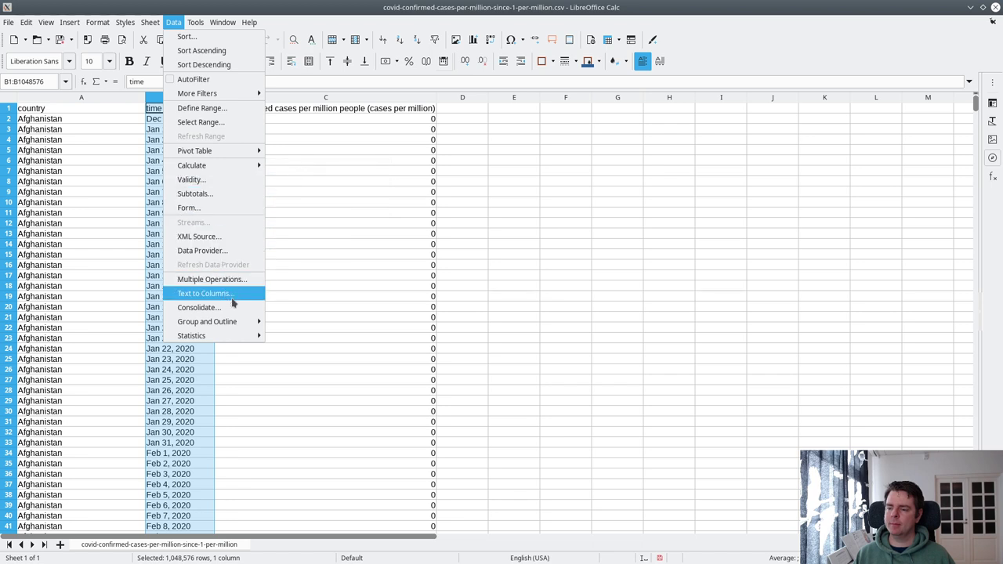
{"action": "mouse_move", "coordinate": [225, 340]}
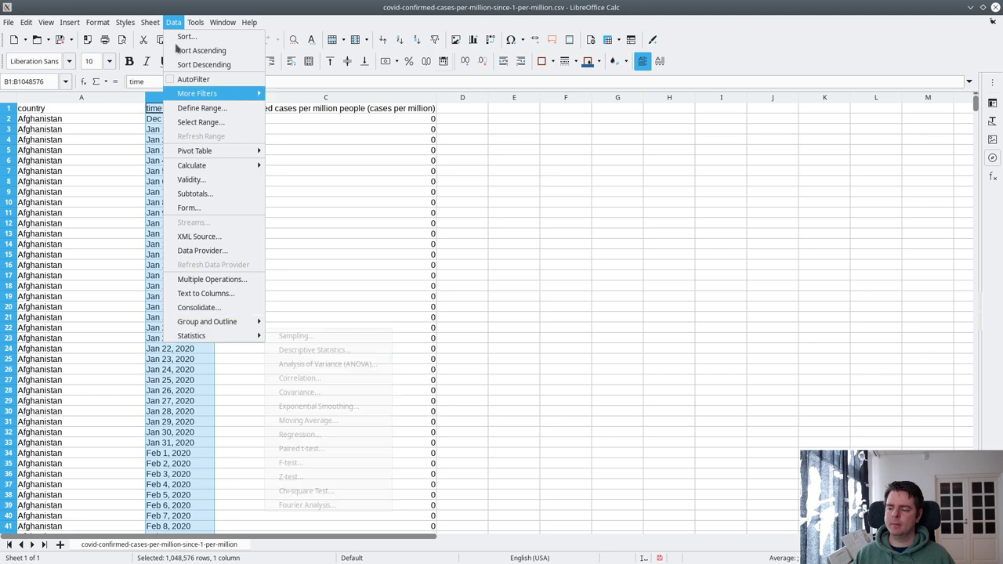
{"action": "mouse_move", "coordinate": [95, 26]}
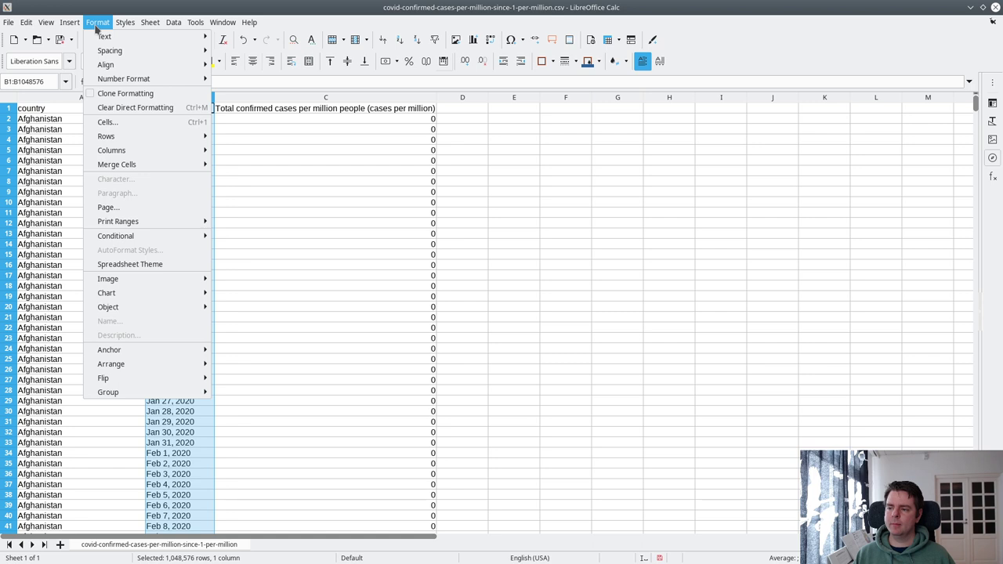
{"action": "left_click", "coordinate": [97, 26]}
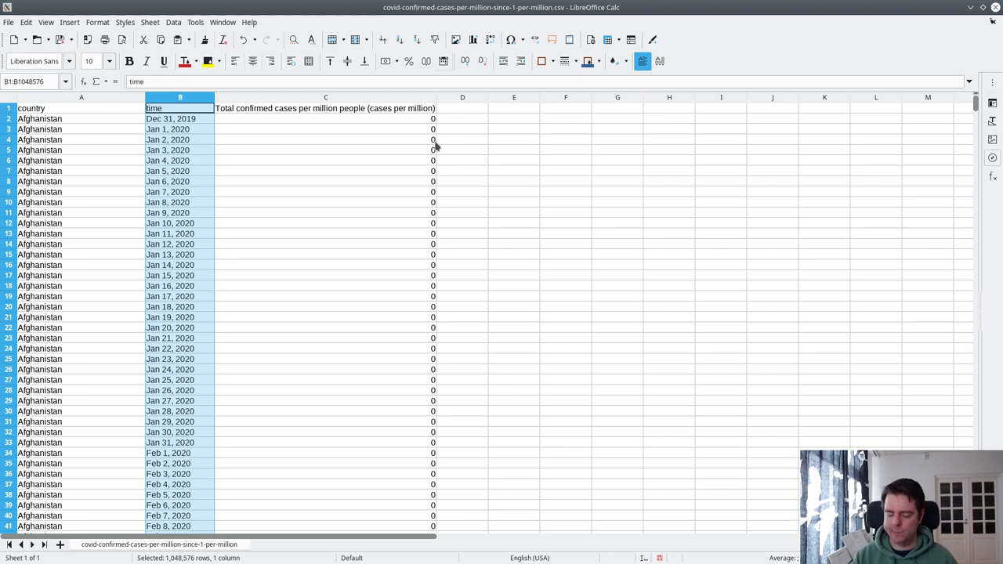
Open a Konsole terminal, change to the Code/GeriLife/coronavirus_mapper directory and list its contents with ll
{"action": "key", "text": "ctrl+alt+t"}
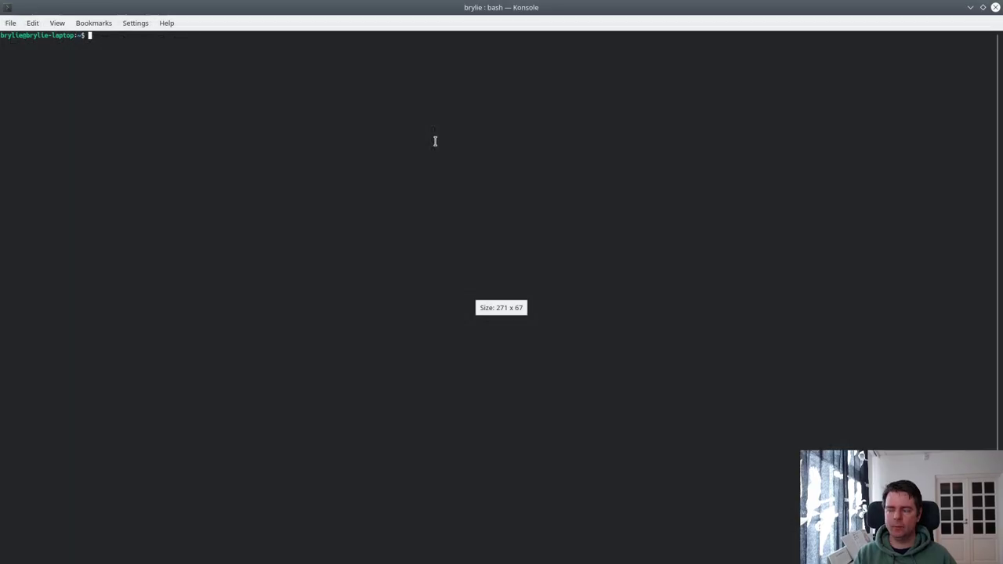
{"action": "type", "text": "cd C"}
{"action": "key", "text": "Tab"}
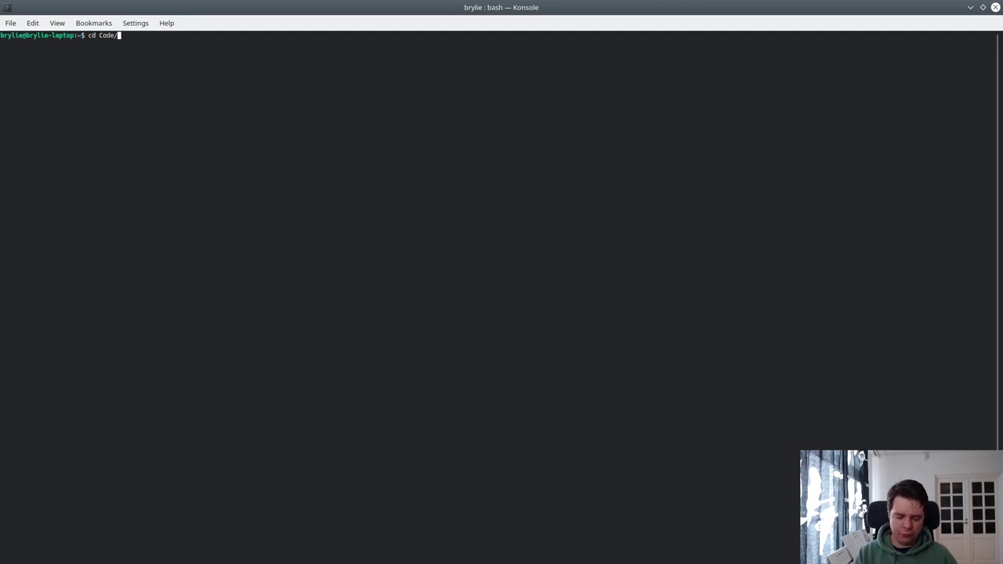
{"action": "type", "text": "Geri"}
{"action": "key", "text": "Tab"}
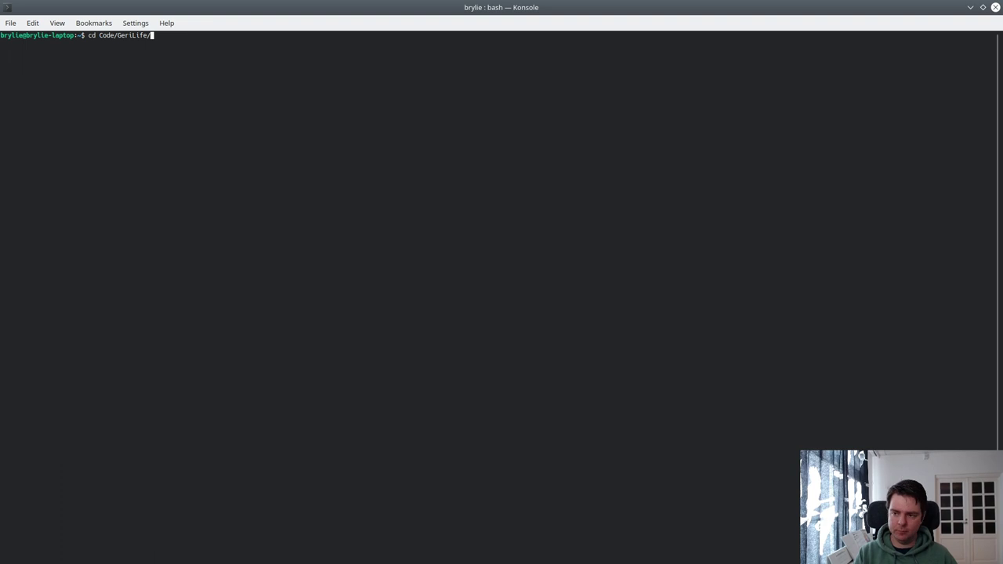
{"action": "key", "text": "Tab"}
{"action": "key", "text": "Tab"}
{"action": "type", "text": "c"}
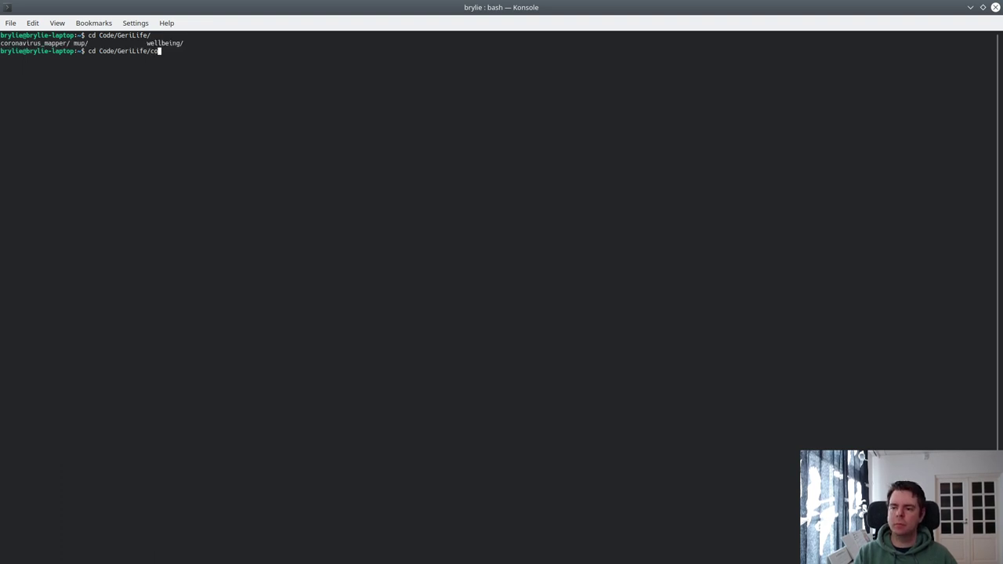
{"action": "key", "text": "Tab"}
{"action": "key", "text": "Return"}
{"action": "type", "text": "ll"}
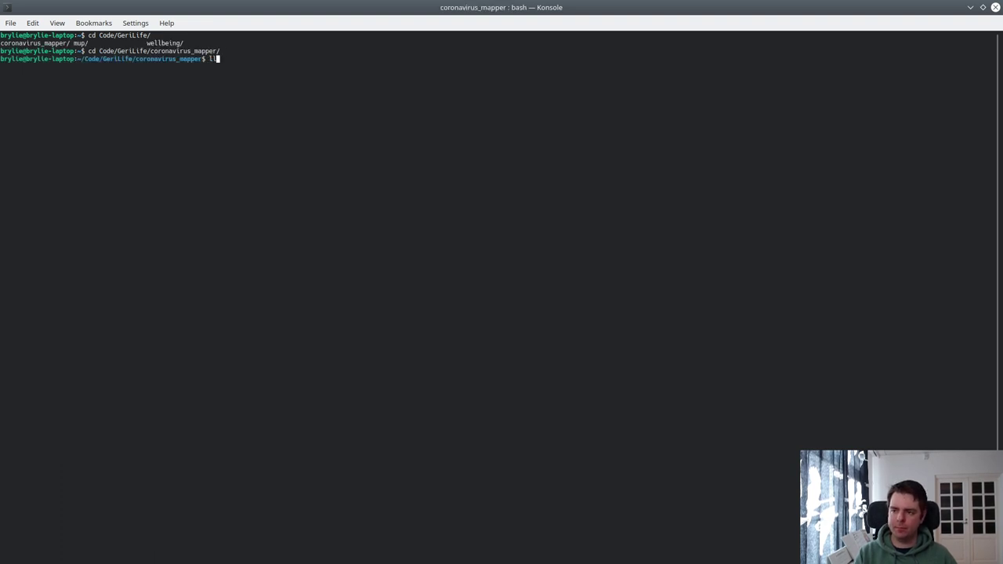
{"action": "key", "text": "Return"}
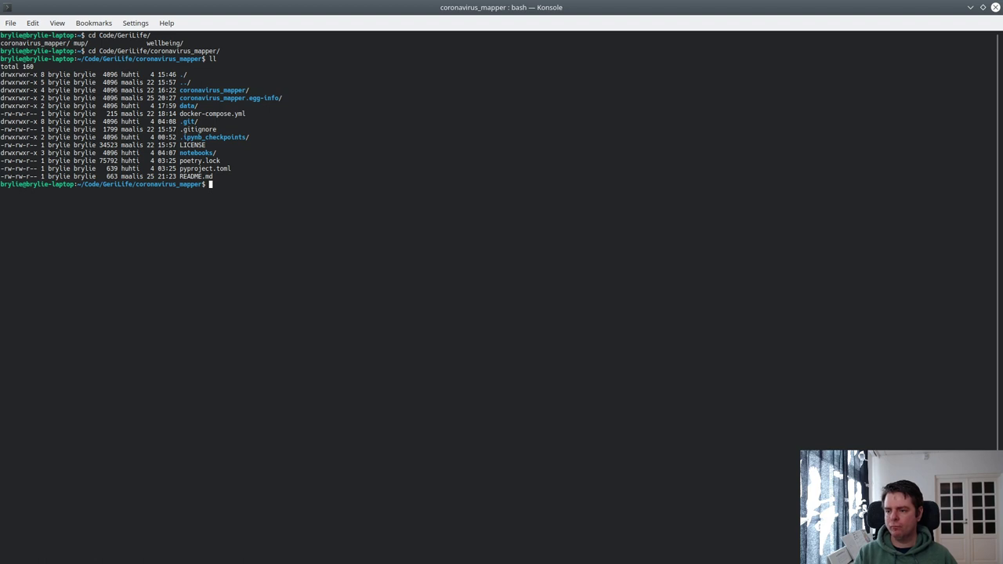
Activate the project's virtual environment with poetry shell and start the server with jupyter lab
{"action": "type", "text": "p"}
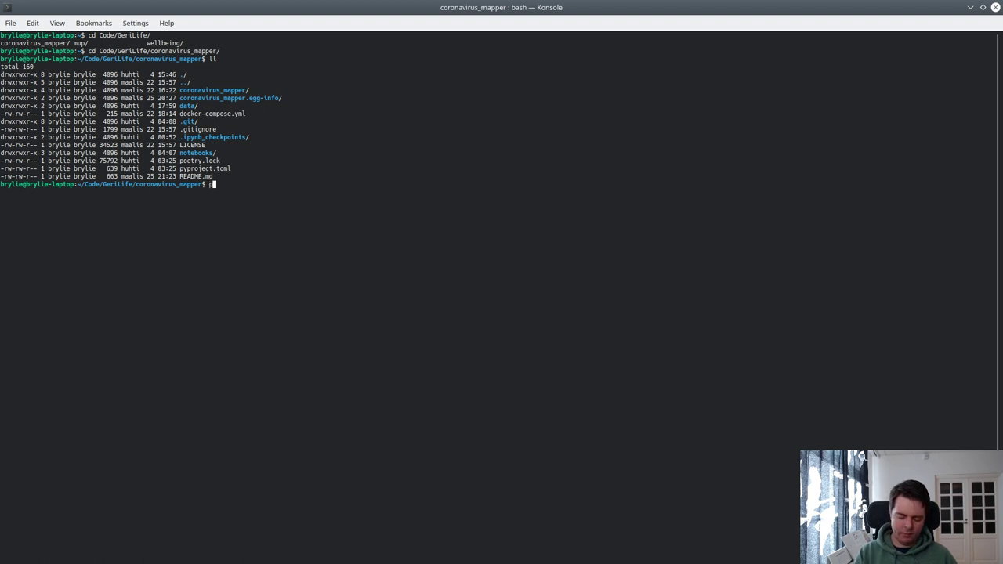
{"action": "type", "text": "oetry shell"}
{"action": "key", "text": "Return"}
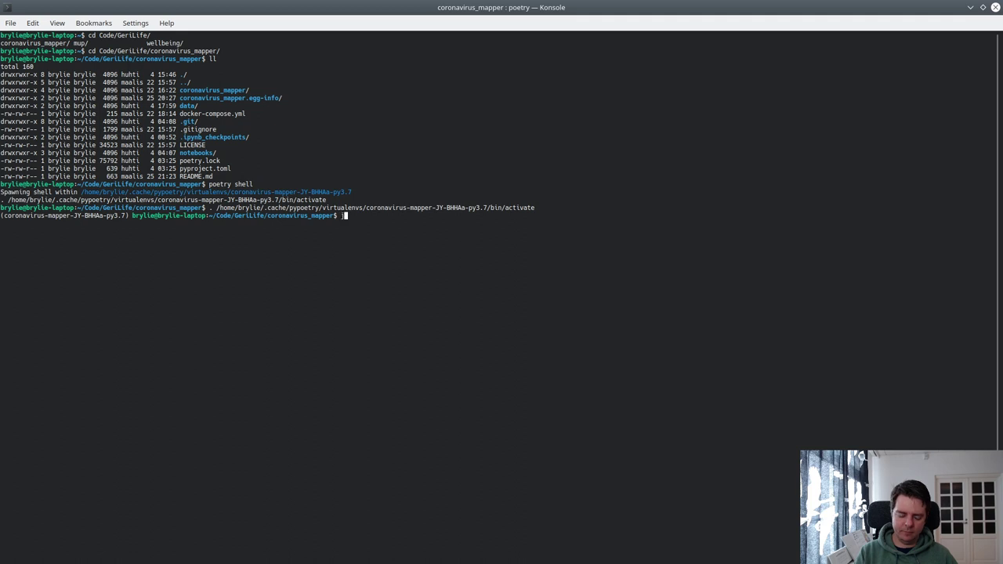
{"action": "type", "text": "upyter lab"}
{"action": "key", "text": "Return"}
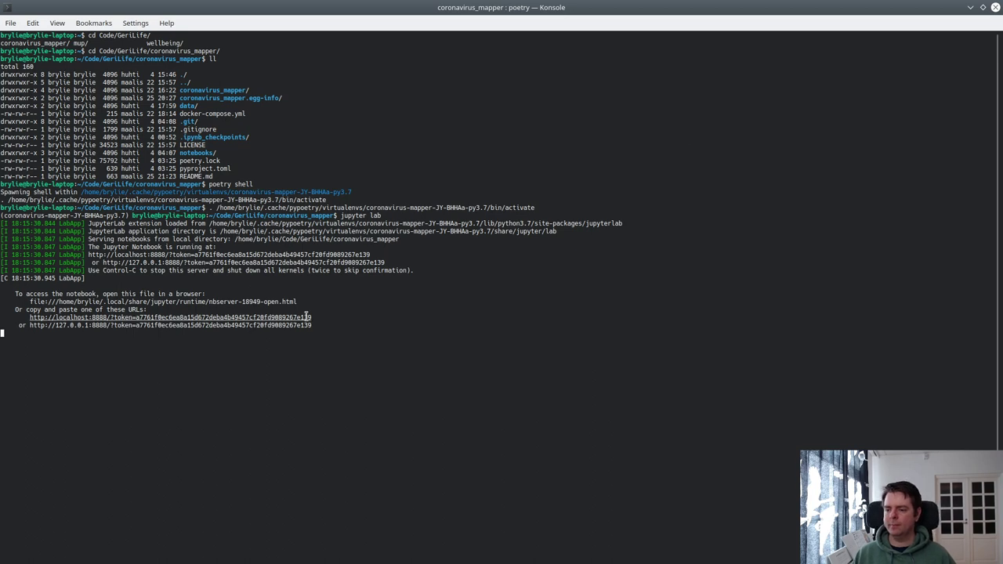
Close the nbserver-18949-open.html page and the Ask LibreOffice date conversion page in Chromium
{"action": "left_click_drag", "start_coordinate": [312, 325], "coordinate": [35, 331]}
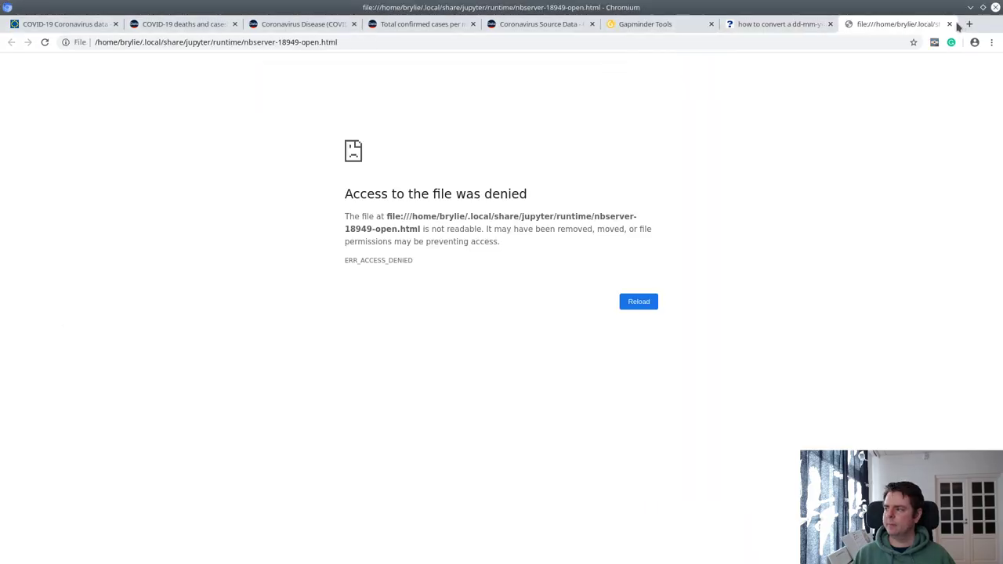
{"action": "left_click", "coordinate": [950, 24]}
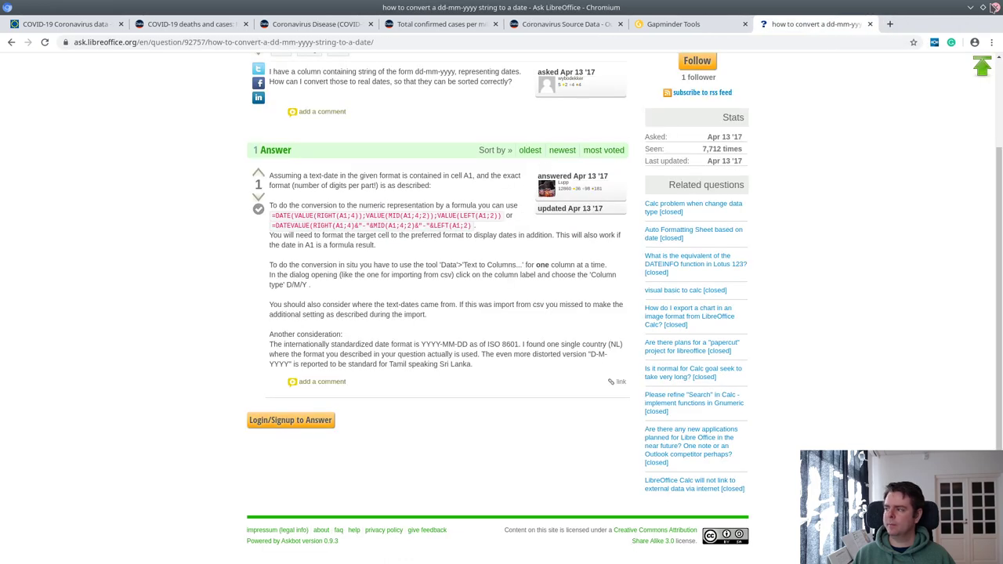
{"action": "left_click", "coordinate": [870, 24]}
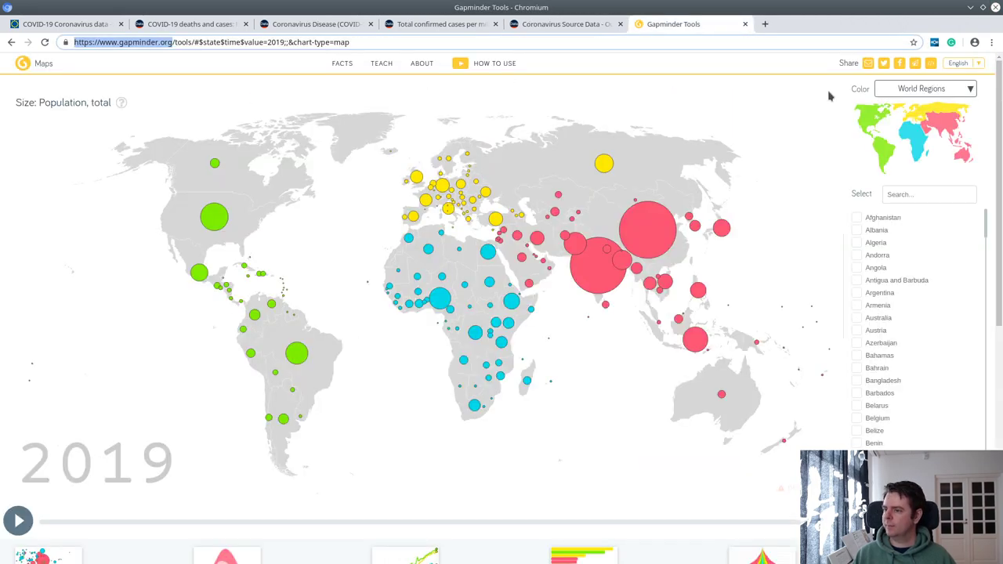
Copy the 127.0.0.1:8888 address with its access token from the Konsole output and open it in a new Chromium tab
{"action": "key", "text": "alt+Tab"}
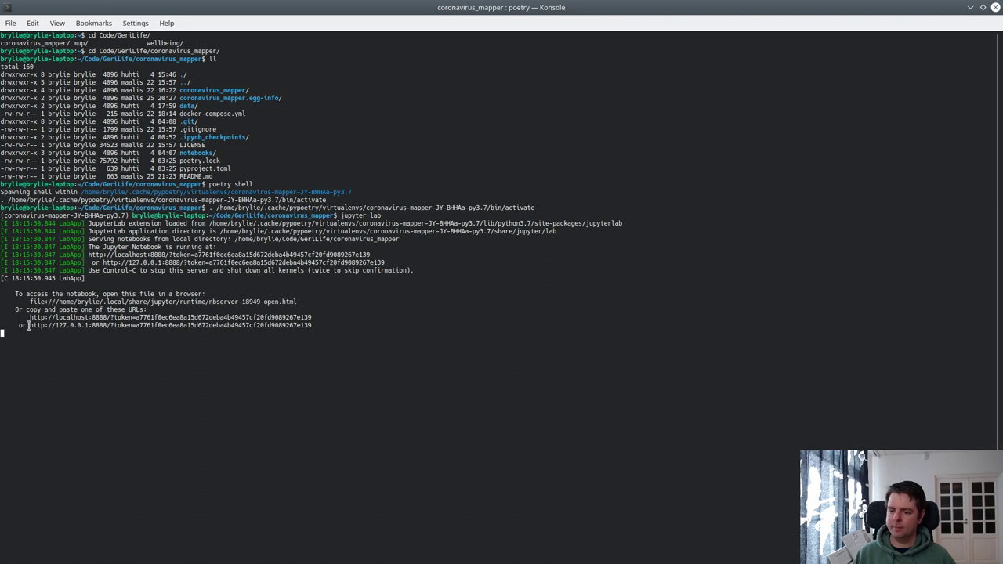
{"action": "left_click_drag", "start_coordinate": [30, 326], "coordinate": [313, 326]}
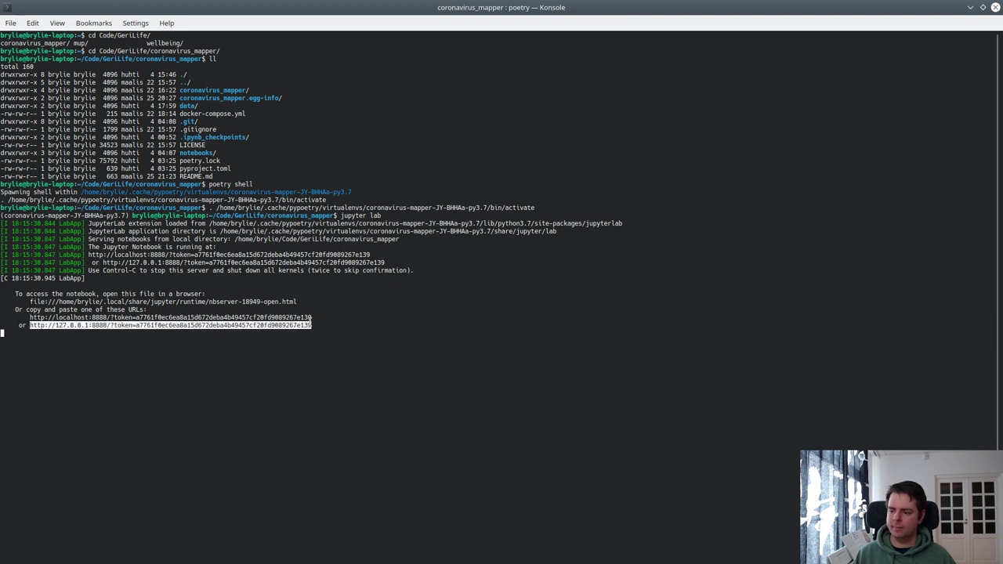
{"action": "key", "text": "alt+Tab"}
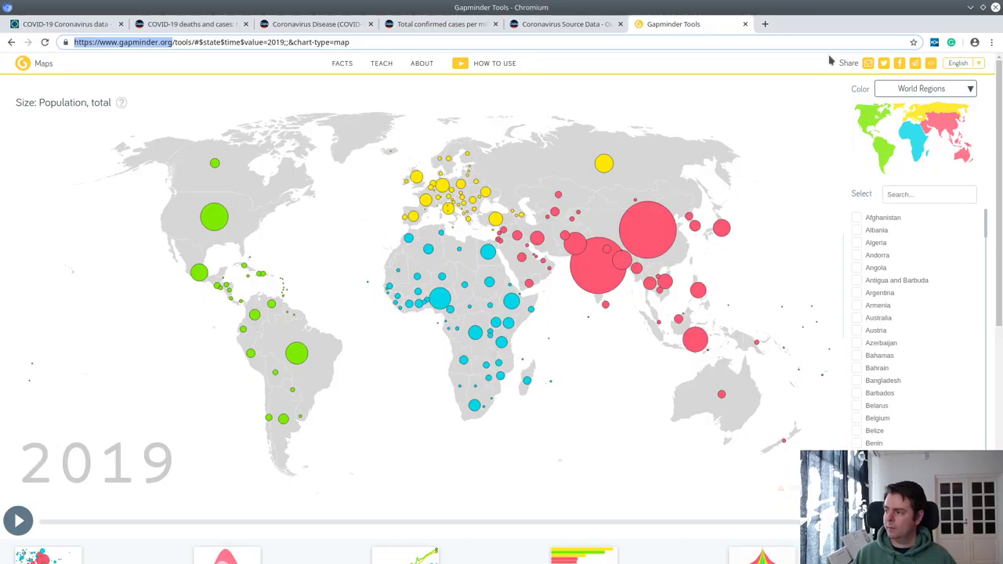
{"action": "key", "text": "ctrl+t"}
{"action": "key", "text": "ctrl+v"}
{"action": "key", "text": "Return"}
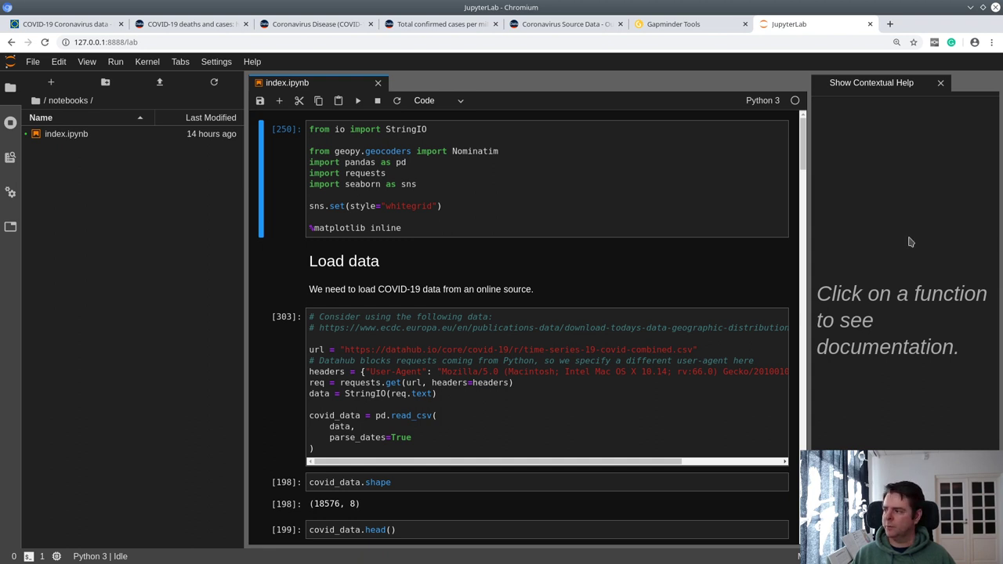
Widen the contextual help pane and create a new Python 3 notebook in the notebooks folder
{"action": "left_click_drag", "start_coordinate": [808, 233], "coordinate": [776, 233]}
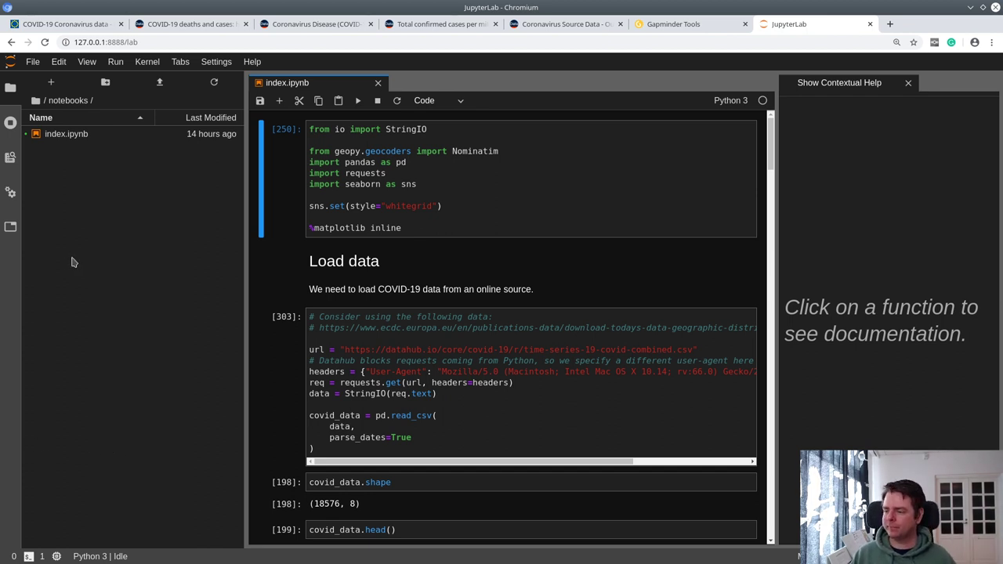
{"action": "right_click", "coordinate": [67, 191]}
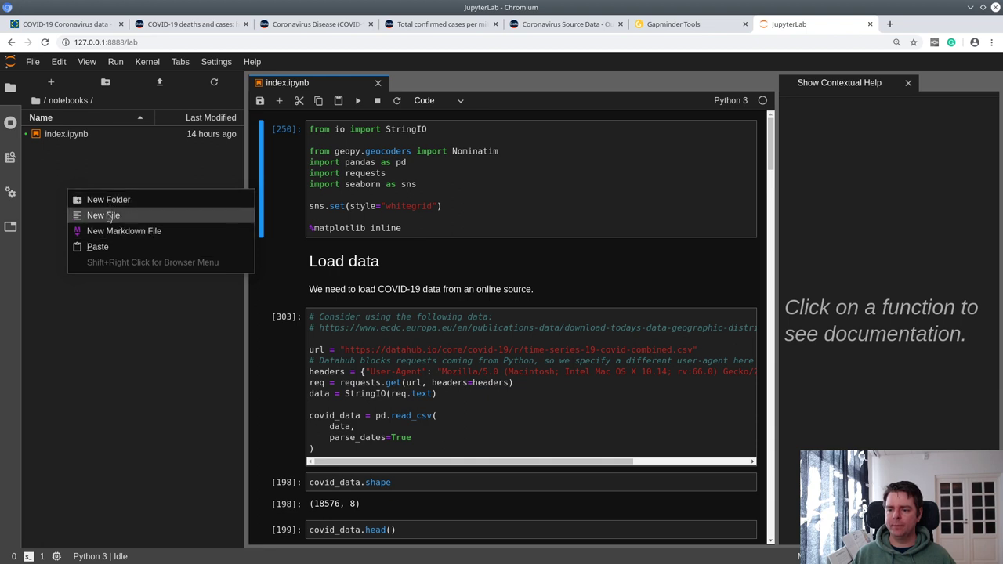
{"action": "left_click", "coordinate": [49, 85]}
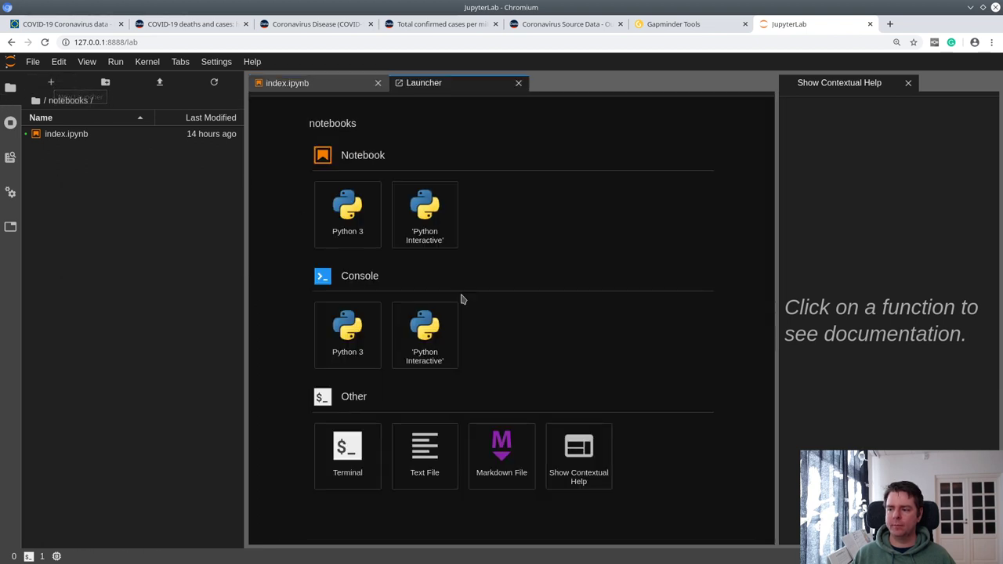
{"action": "left_click", "coordinate": [330, 224]}
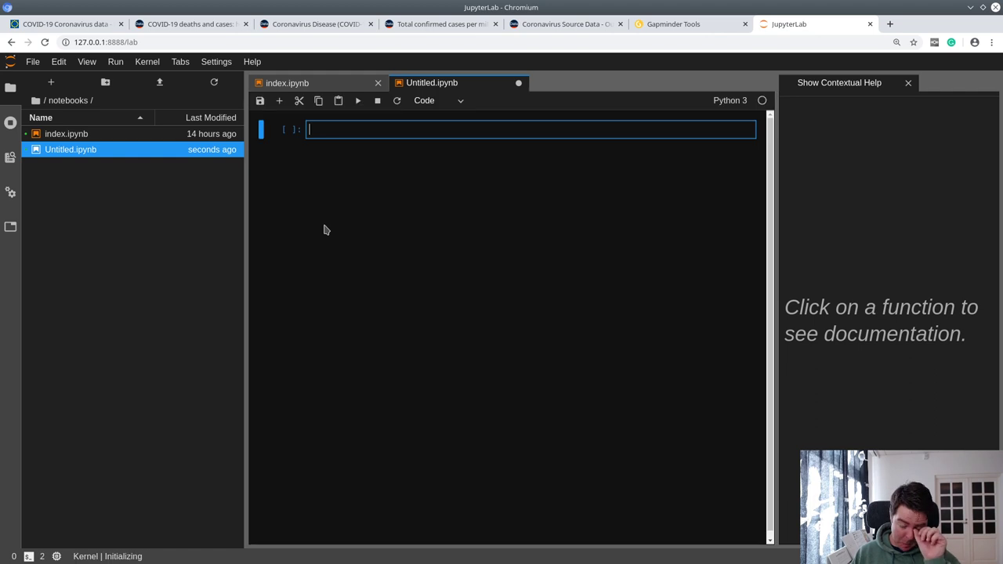
Rename the new untitled notebook as parse_data.ipynb
{"action": "right_click", "coordinate": [68, 149]}
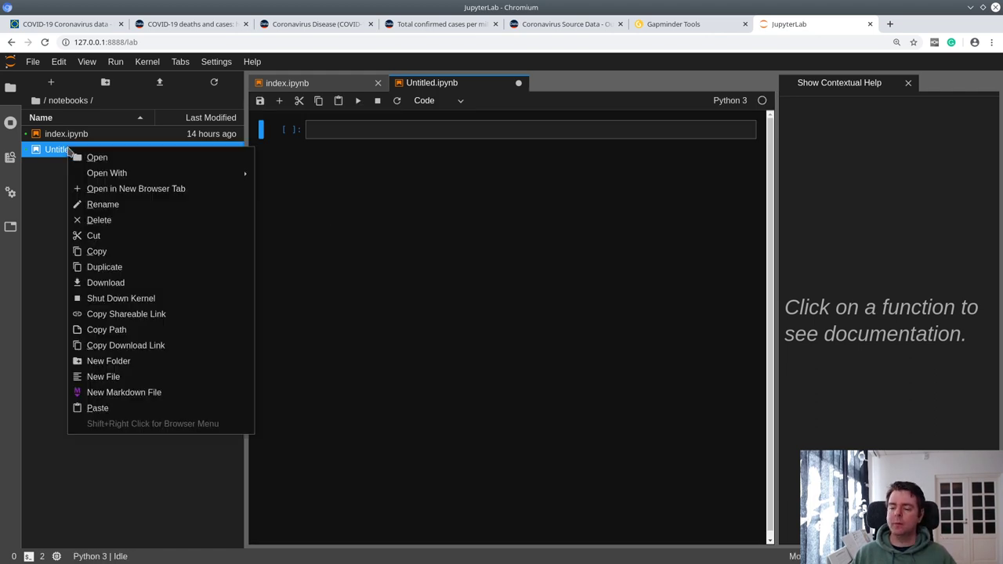
{"action": "left_click", "coordinate": [131, 207]}
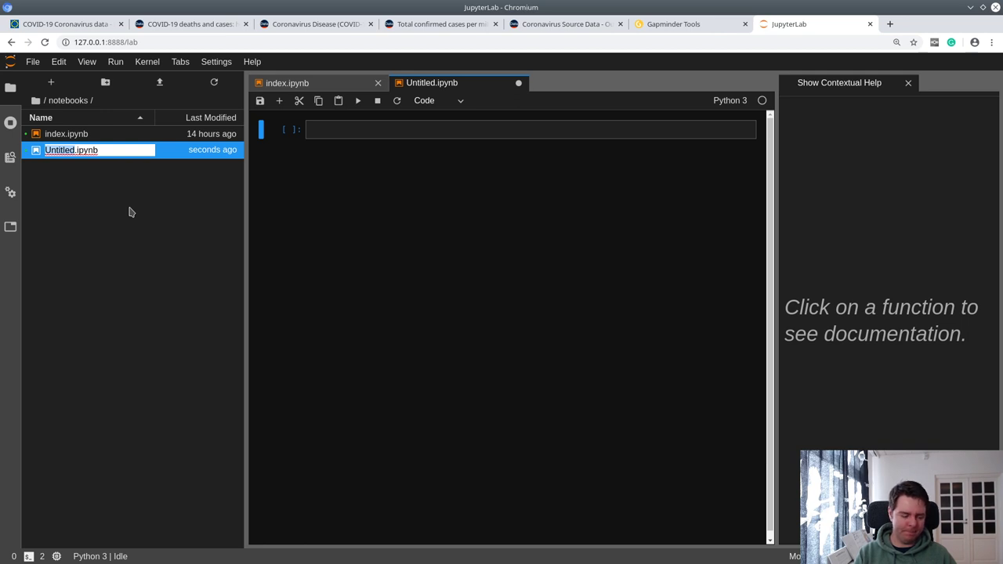
{"action": "type", "text": "parse_data"}
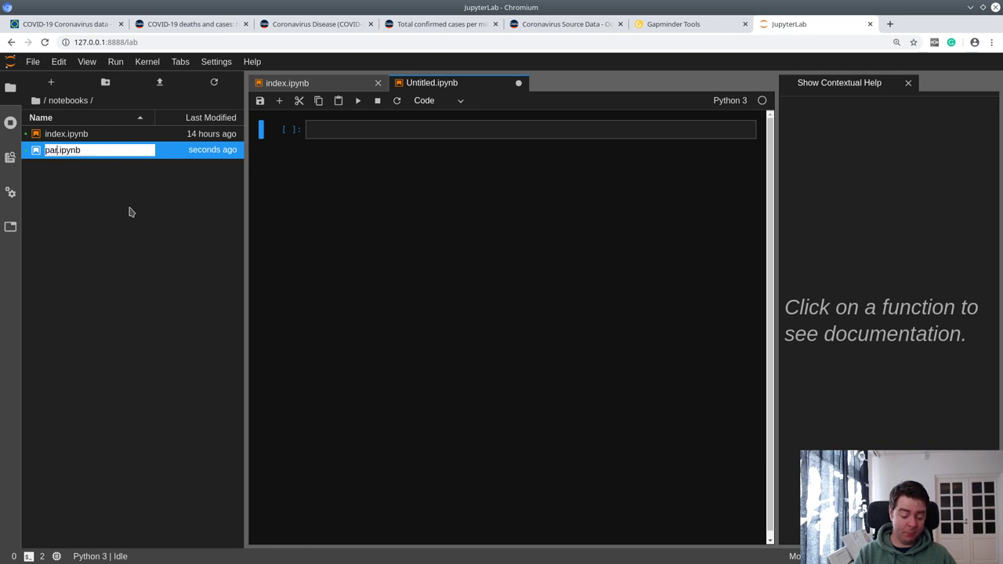
{"action": "key", "text": "Return"}
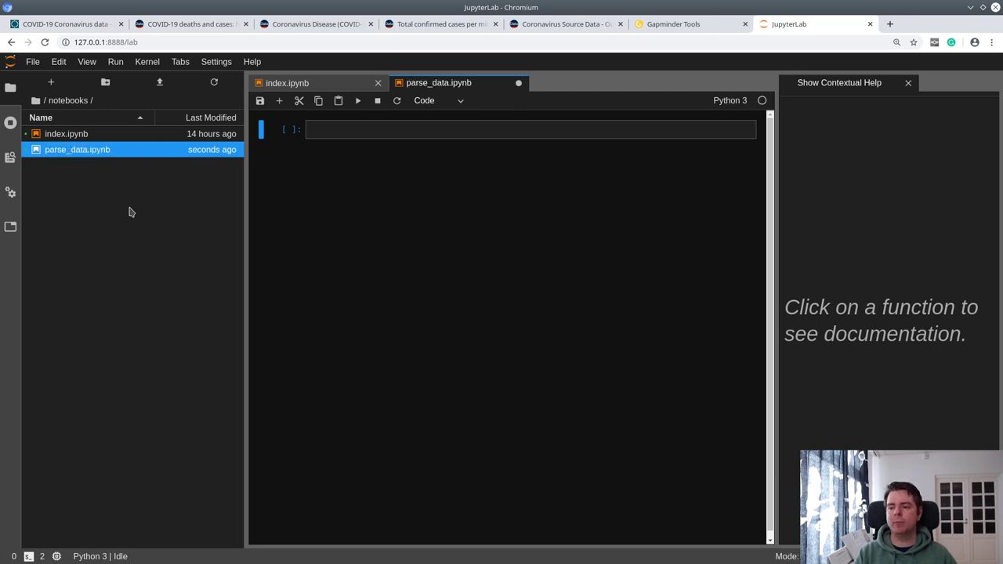
Enter import pandas as pd in the first cell of parse_data.ipynb and run it
{"action": "left_click", "coordinate": [364, 133]}
{"action": "type", "text": "im"}
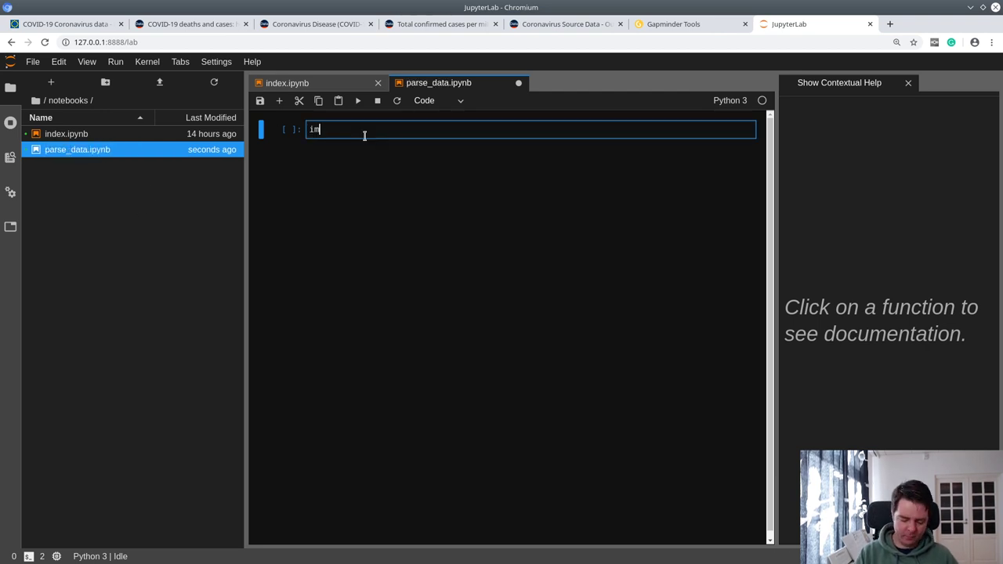
{"action": "type", "text": "port pandas as pd"}
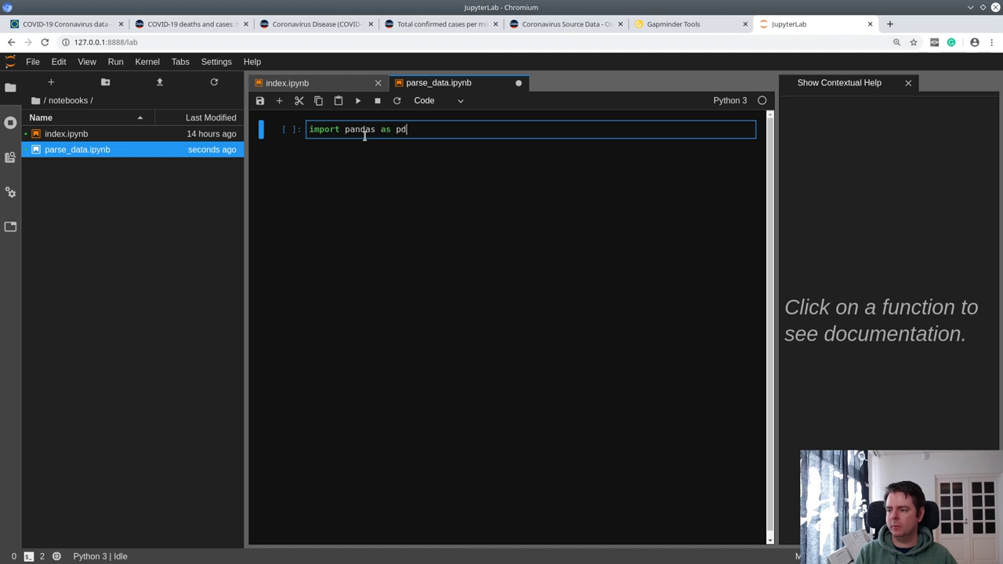
{"action": "key", "text": "shift+Return"}
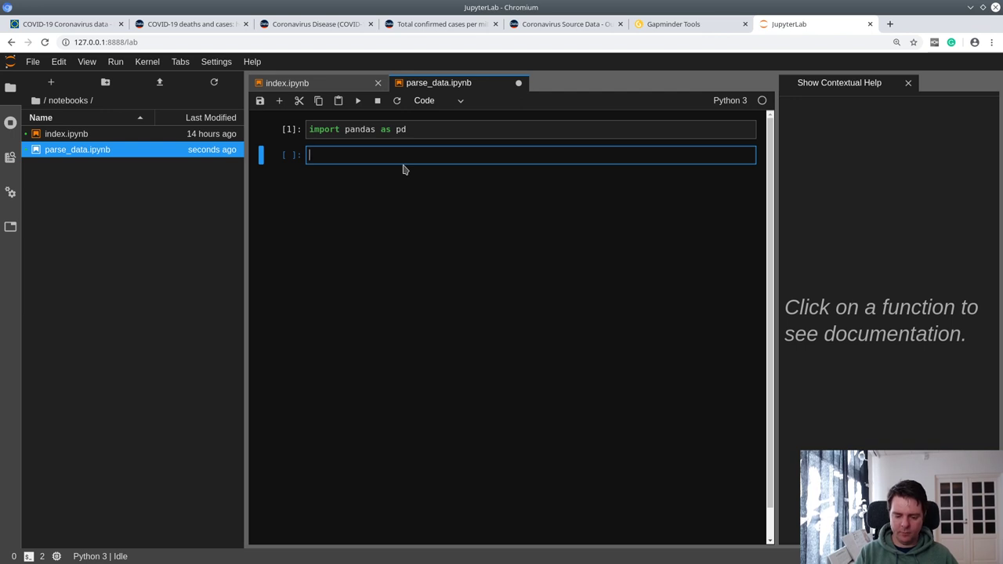
Start the second cell with an assignment of pd.read_csv( to the variable coronavirus_cases
{"action": "type", "text": "co"}
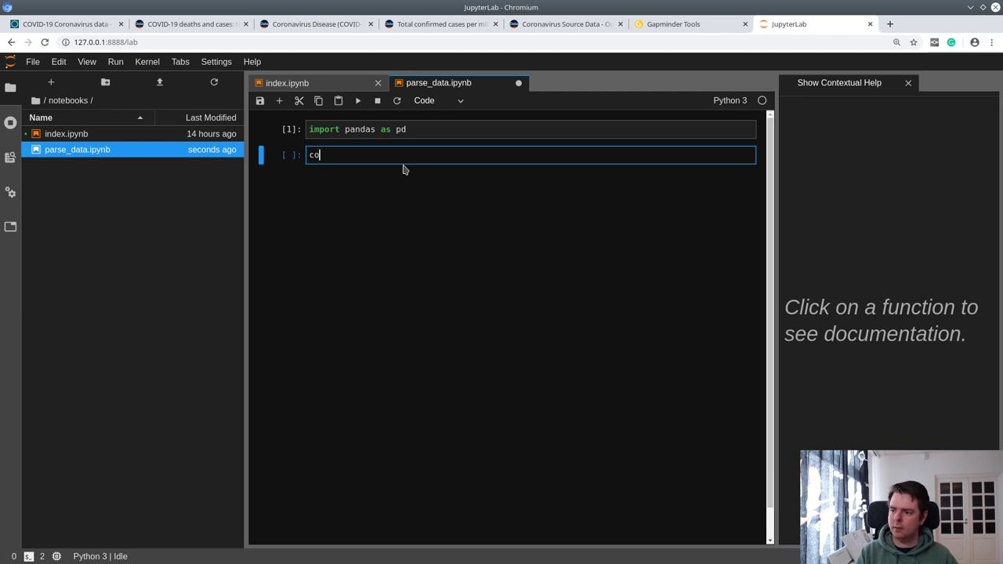
{"action": "type", "text": "ronavi"}
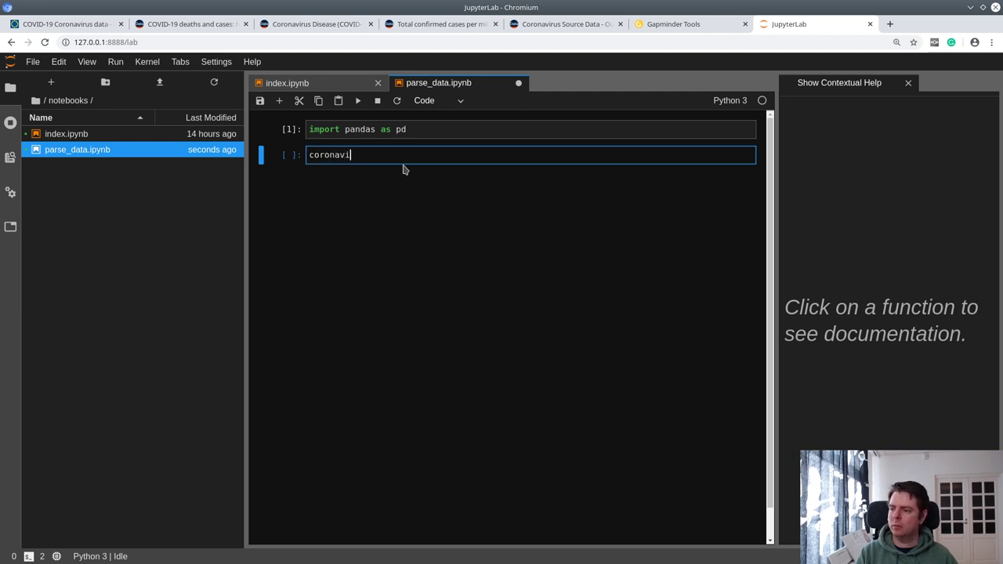
{"action": "type", "text": "rus"}
{"action": "type", "text": "_case"}
{"action": "type", "text": "s = pd"}
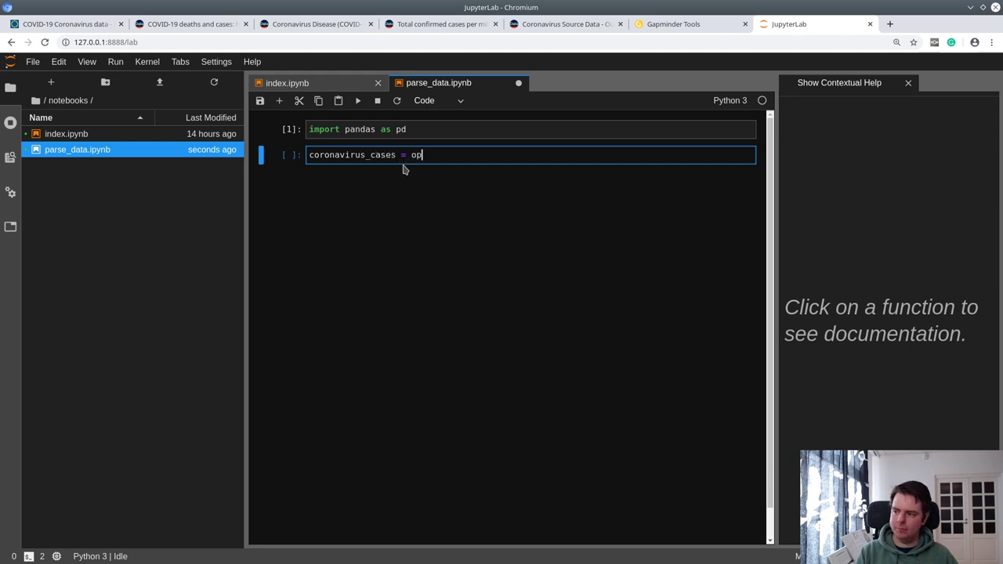
{"action": "key", "text": "BackSpace"}
{"action": "key", "text": "BackSpace"}
{"action": "type", "text": "pd.read_csv("}
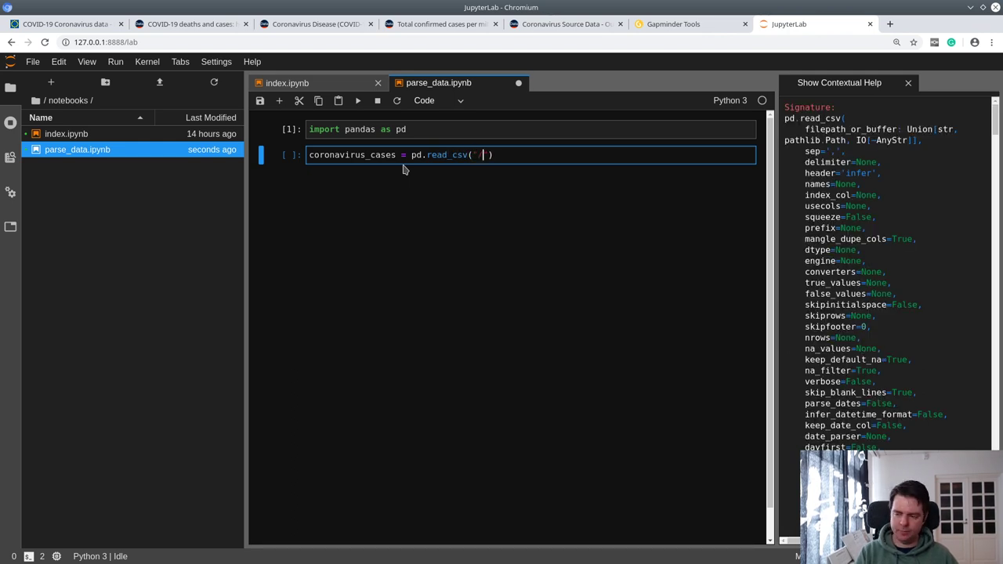
{"action": "type", "text": "\"/cor"}
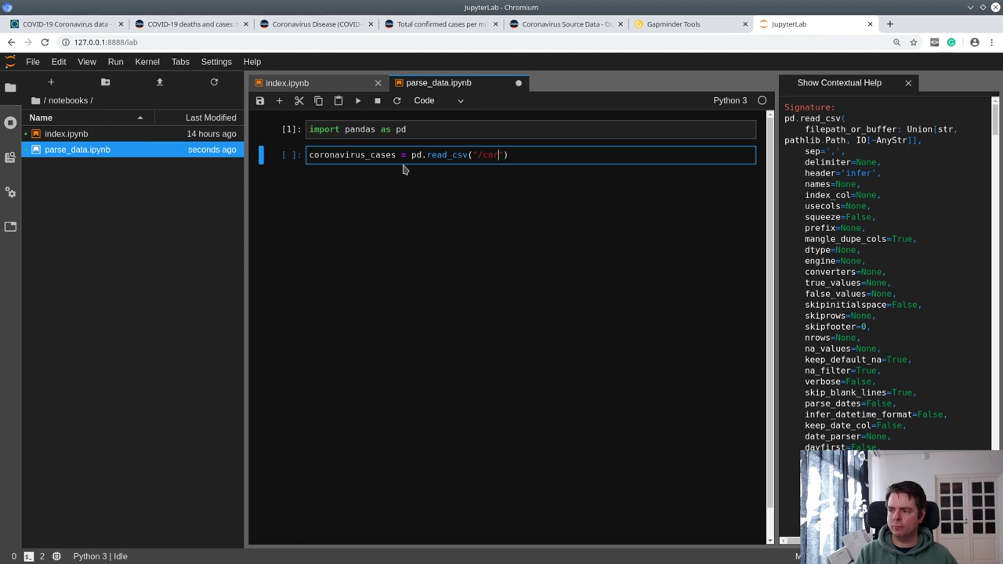
{"action": "key", "text": "BackSpace"}
{"action": "key", "text": "BackSpace"}
{"action": "key", "text": "BackSpace"}
{"action": "key", "text": "BackSpace"}
{"action": "type", "text": "co"}
{"action": "key", "text": "Tab"}
{"action": "type", "text": "ro"}
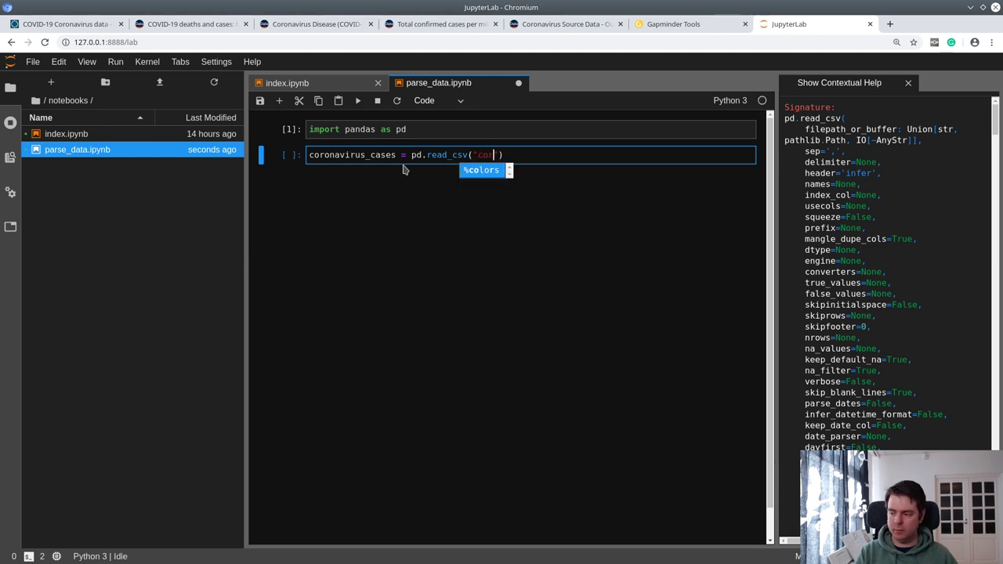
{"action": "type", "text": "na"}
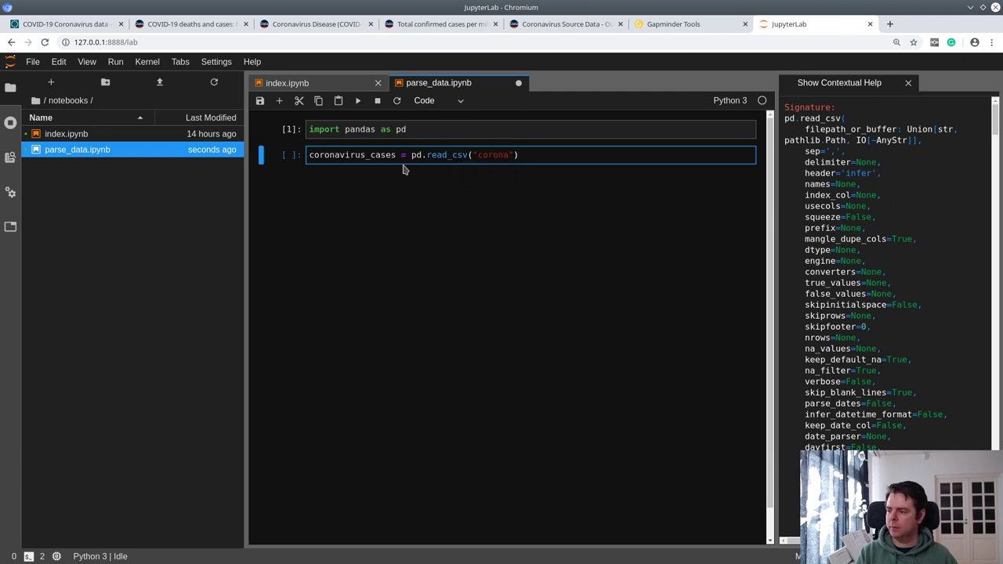
{"action": "key", "text": "BackSpace"}
{"action": "key", "text": "BackSpace"}
{"action": "key", "text": "BackSpace"}
{"action": "key", "text": "BackSpace"}
{"action": "key", "text": "BackSpace"}
{"action": "key", "text": "BackSpace"}
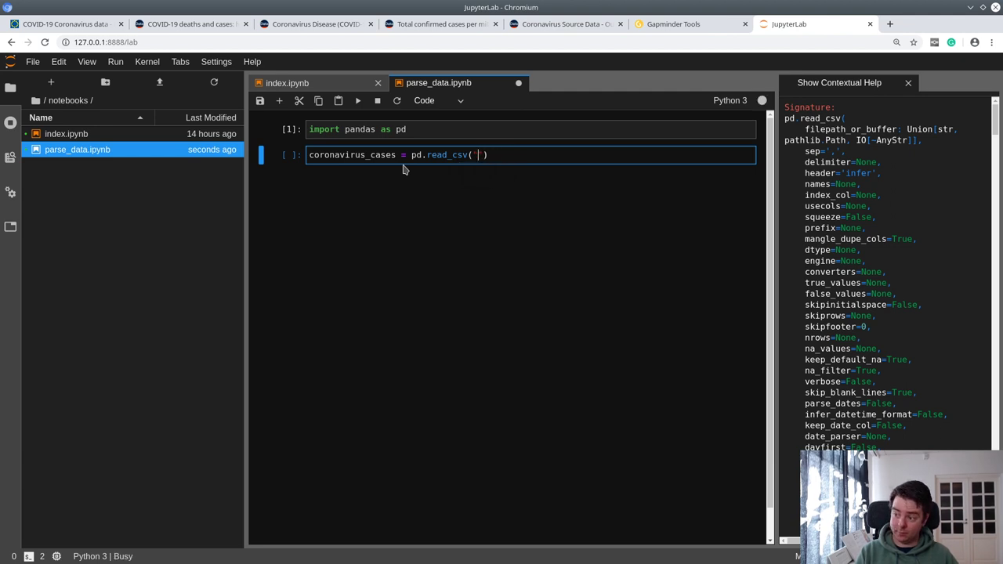
Try to build a relative path to the local CSV through ../coronavirus_mapper/ as the read_csv source
{"action": "type", "text": ".//"}
{"action": "key", "text": "Tab"}
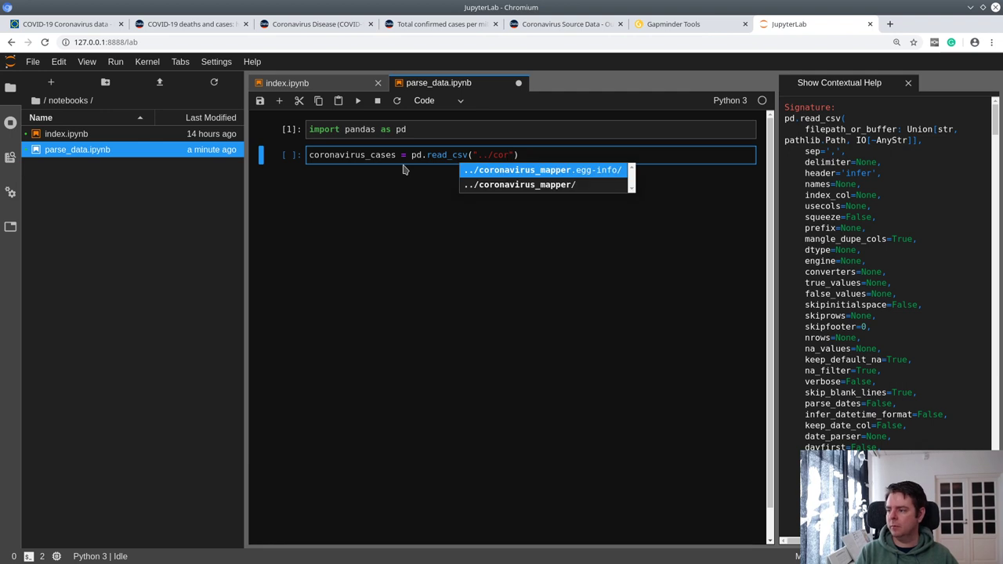
{"action": "key", "text": "Down"}
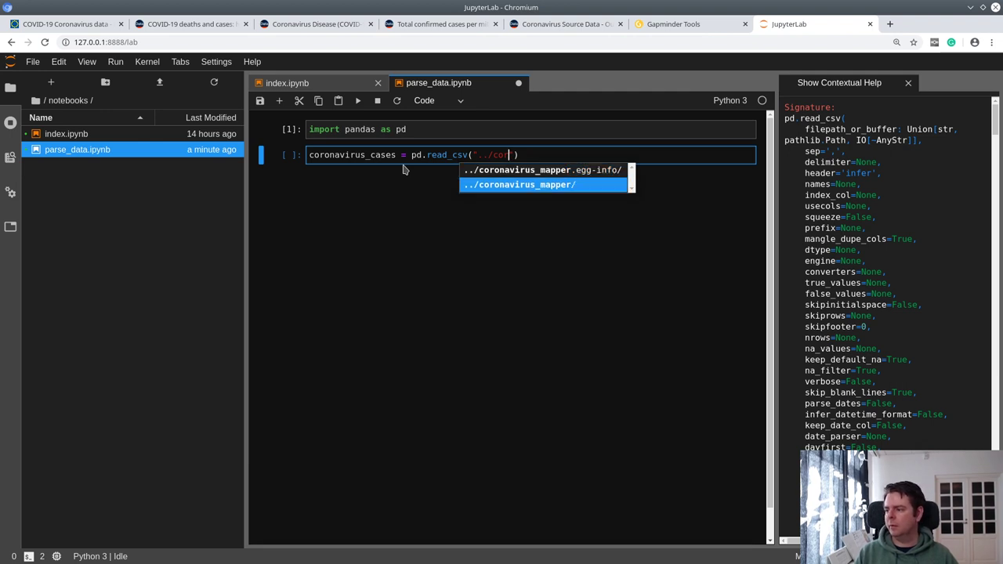
{"action": "key", "text": "Return"}
{"action": "key", "text": "Tab"}
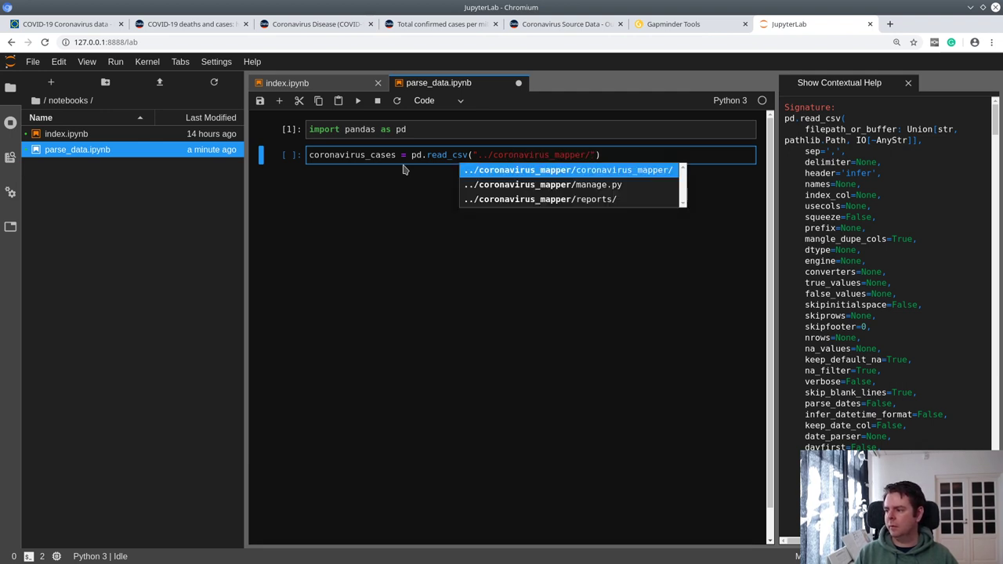
{"action": "type", "text": "da"}
{"action": "key", "text": "BackSpace"}
{"action": "key", "text": "BackSpace"}
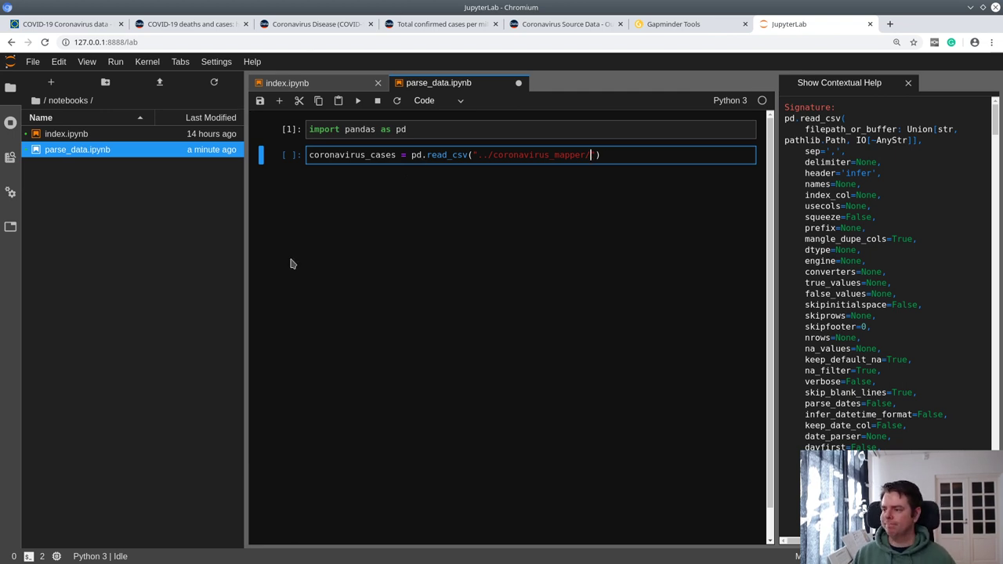
Copy the download link of the COVID-19 cases worldwide CSV from the European data portal's COVID-19 Coronavirus data page
{"action": "left_click", "coordinate": [294, 26]}
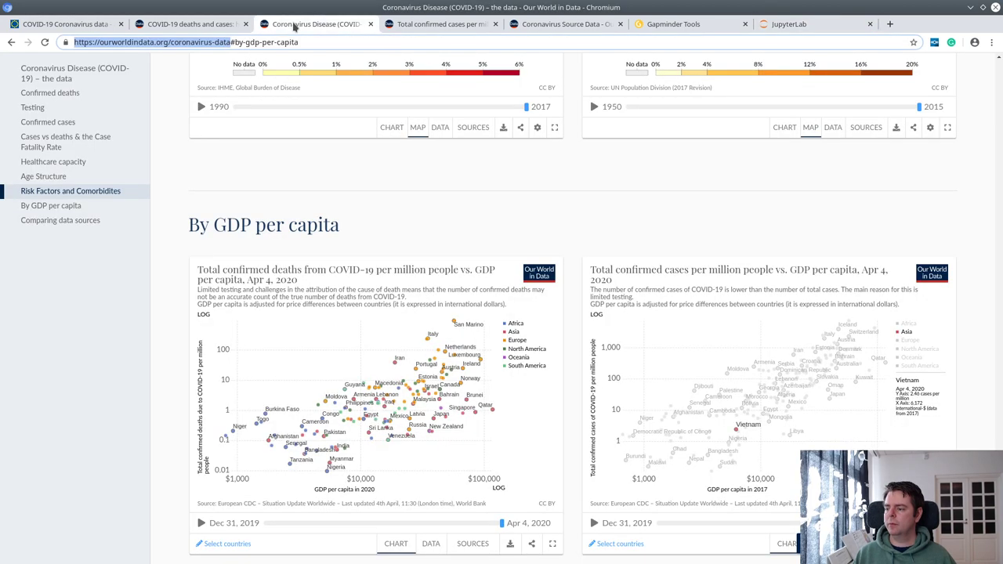
{"action": "left_click", "coordinate": [167, 24]}
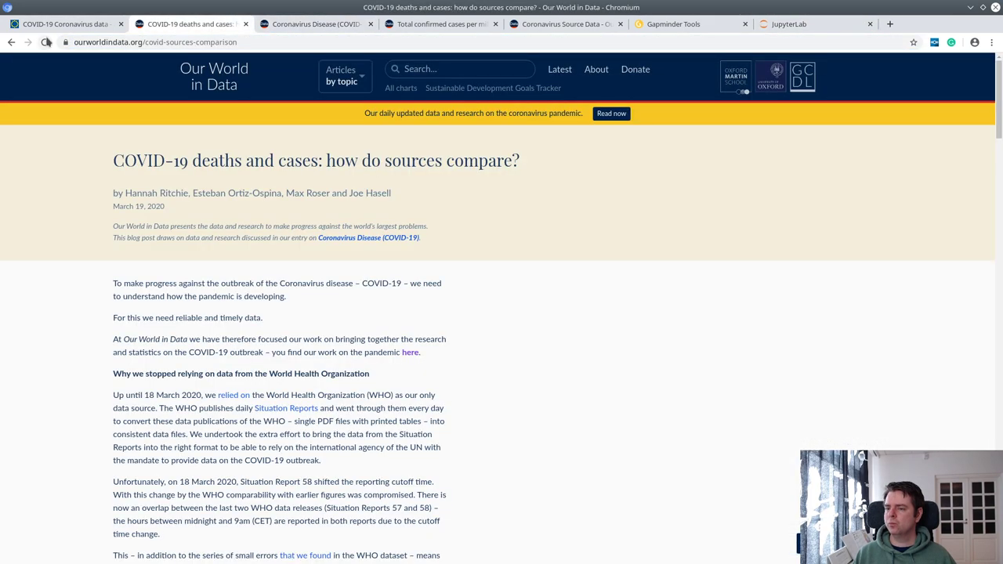
{"action": "left_click", "coordinate": [74, 24]}
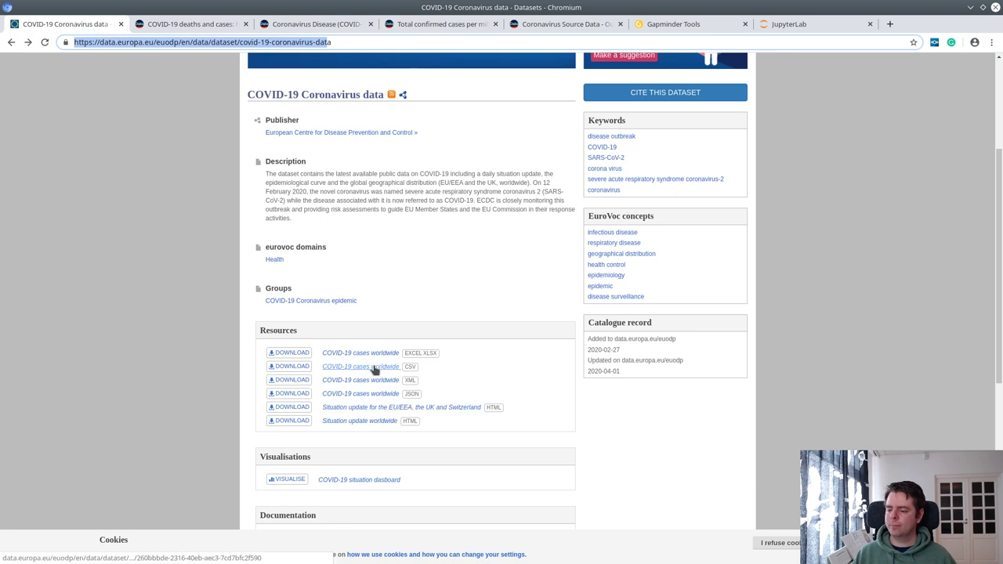
{"action": "left_click", "coordinate": [290, 367]}
{"action": "right_click", "coordinate": [290, 366]}
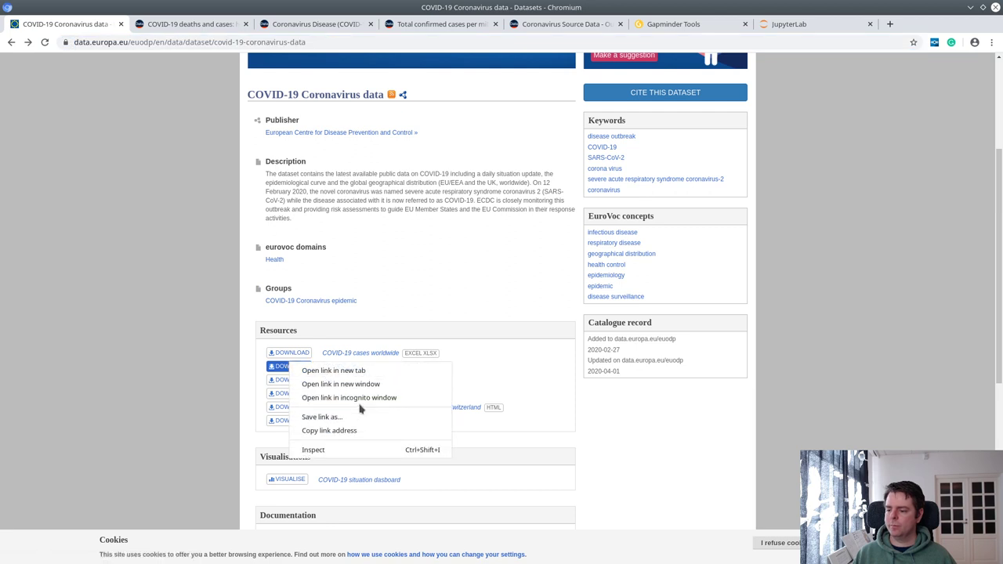
{"action": "left_click", "coordinate": [353, 432]}
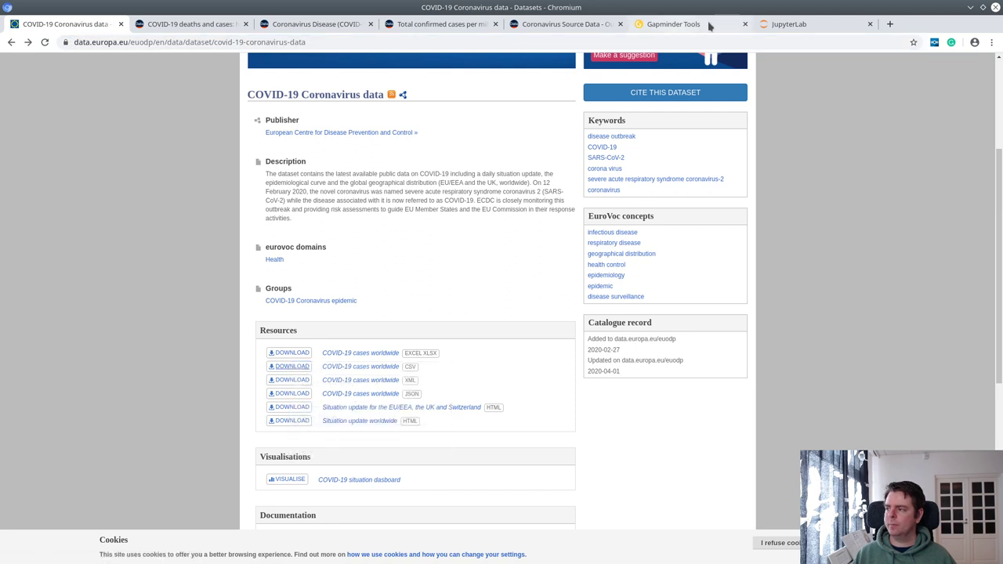
Replace the ../coronavirus_mapper/ path in the notebook's read_csv call with the copied CSV link and run the cell
{"action": "left_click", "coordinate": [787, 24]}
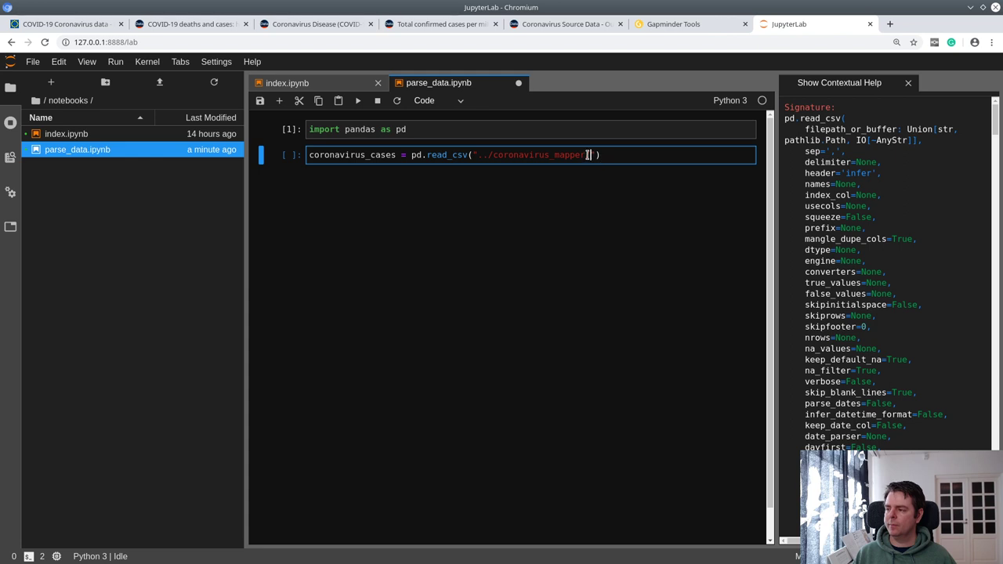
{"action": "left_click_drag", "start_coordinate": [590, 155], "coordinate": [480, 155]}
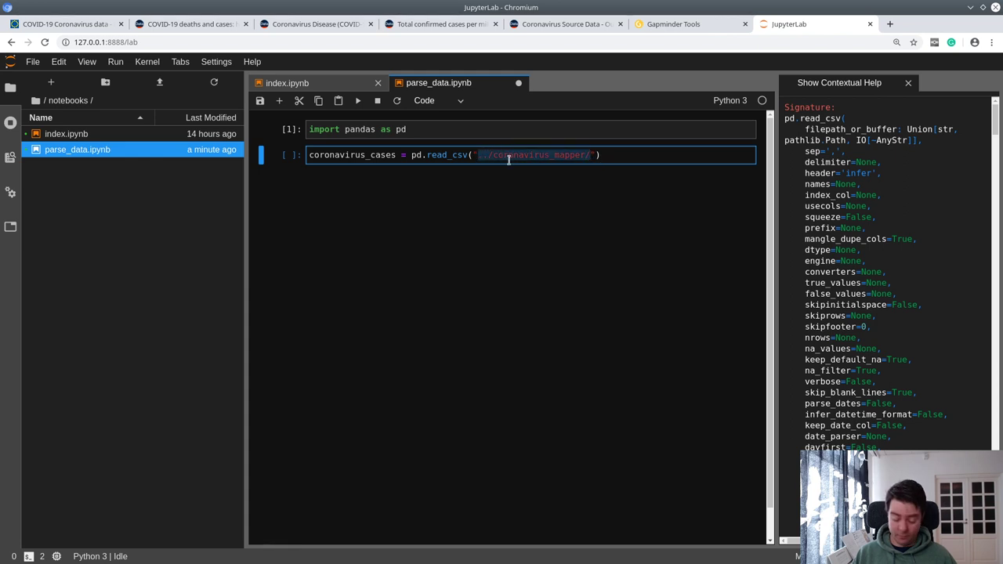
{"action": "key", "text": "ctrl+v"}
{"action": "key", "text": "shift+Return"}
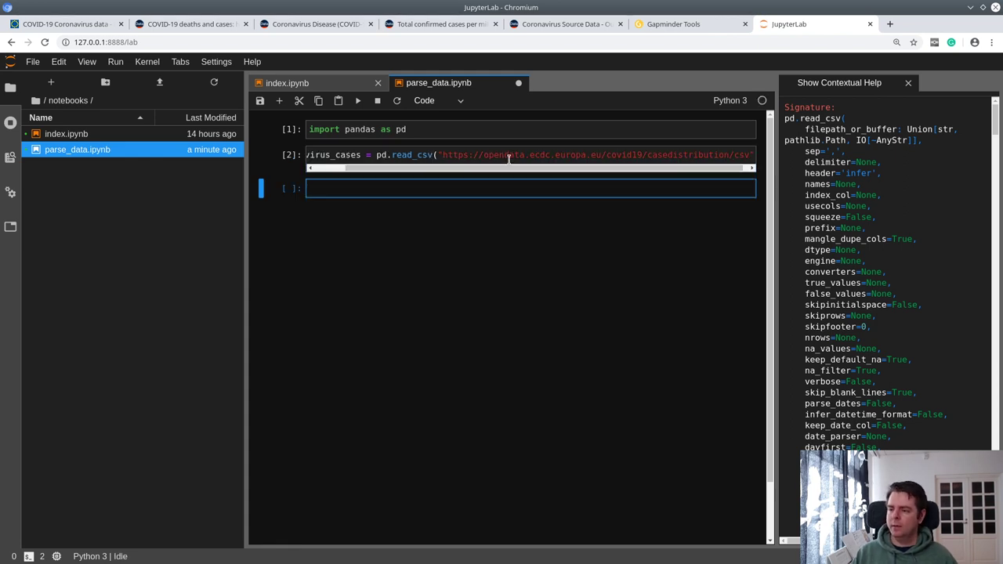
Run coronavirus_cases.head() in a new cell and examine all columns of the resulting table
{"action": "type", "text": "coro"}
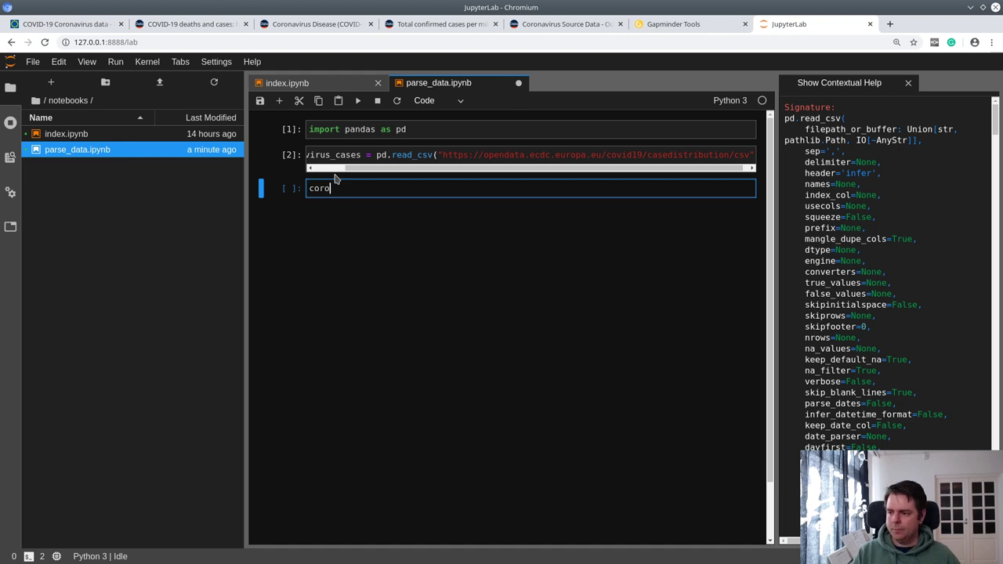
{"action": "key", "text": "Tab"}
{"action": "type", "text": ".head()"}
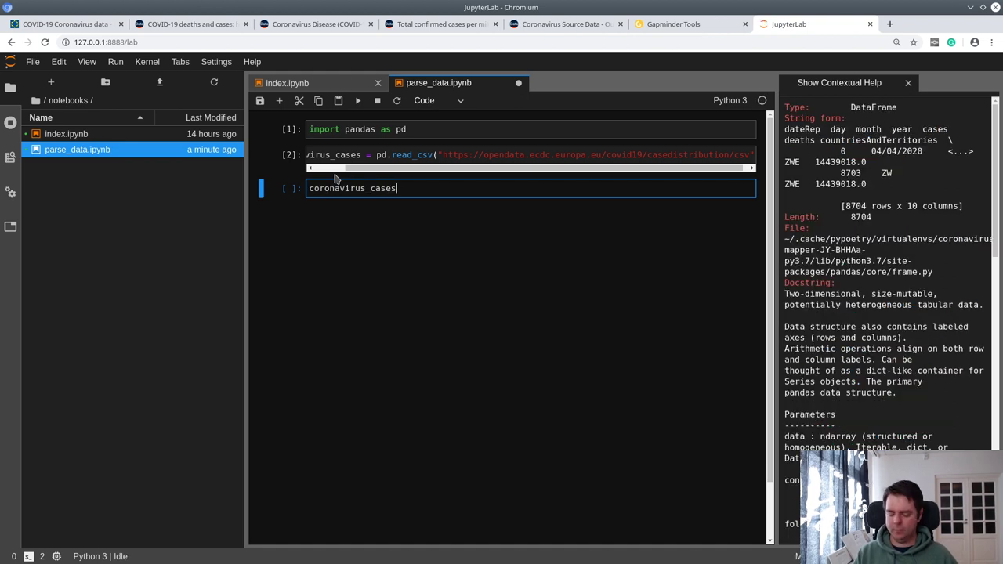
{"action": "key", "text": "shift+Return"}
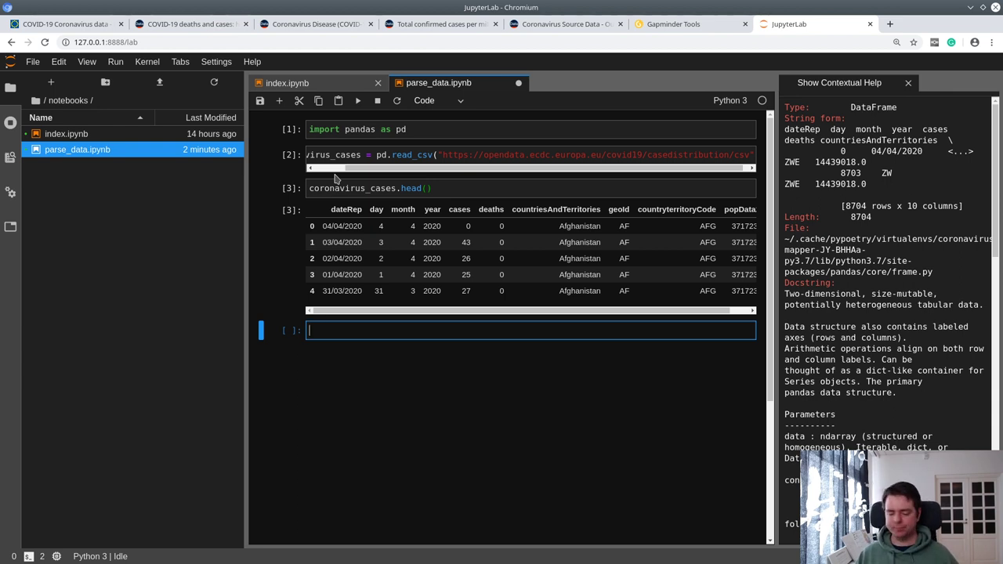
{"action": "left_click", "coordinate": [442, 312]}
{"action": "left_click_drag", "start_coordinate": [442, 312], "coordinate": [511, 316]}
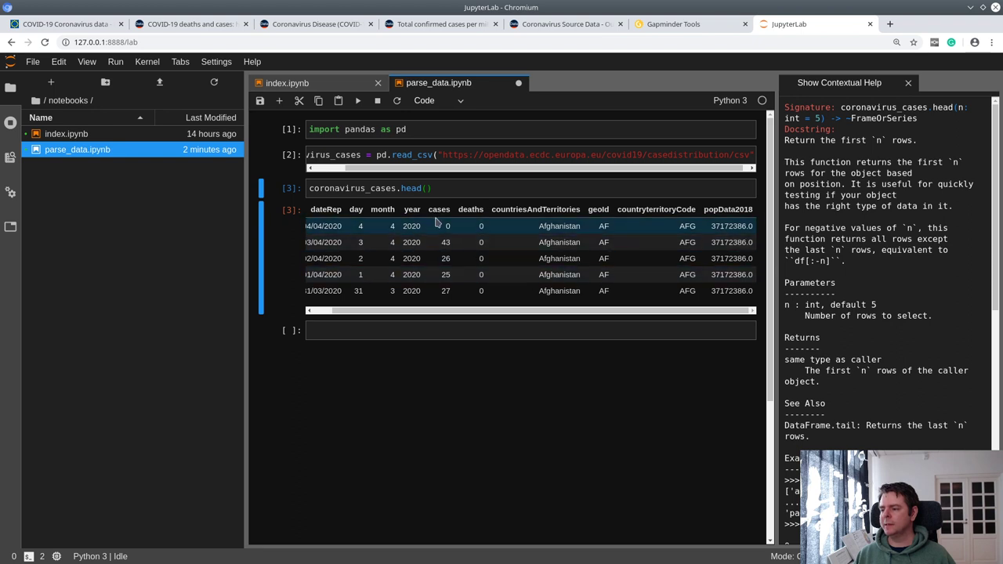
{"action": "left_click_drag", "start_coordinate": [437, 316], "coordinate": [362, 315]}
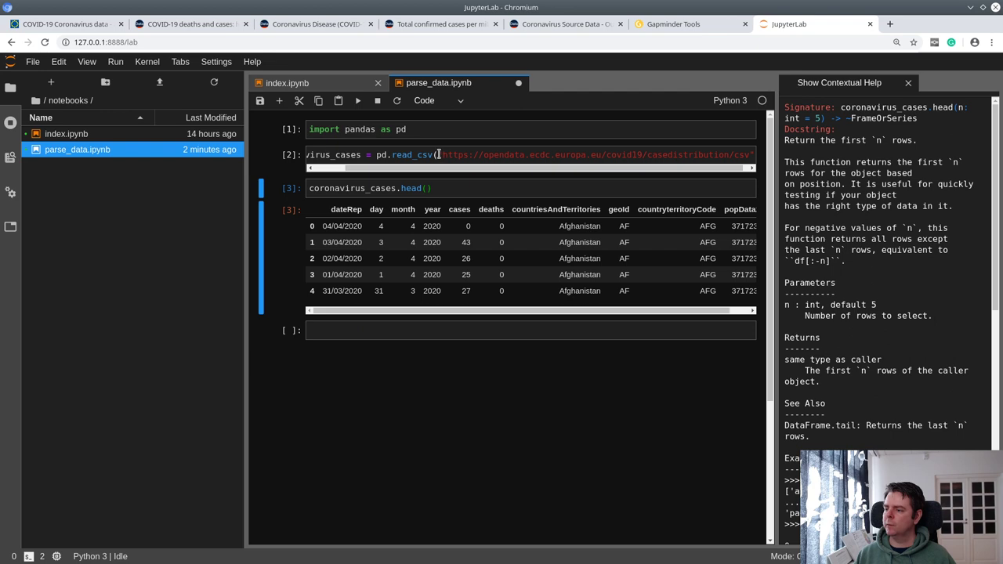
Copy the comment and pd.to_datetime line for the Date column from index.ipynb into the empty cell of parse_data.ipynb
{"action": "left_click", "coordinate": [280, 83]}
{"action": "scroll", "coordinate": [290, 313], "scroll_direction": "down", "scroll_amount": 3}
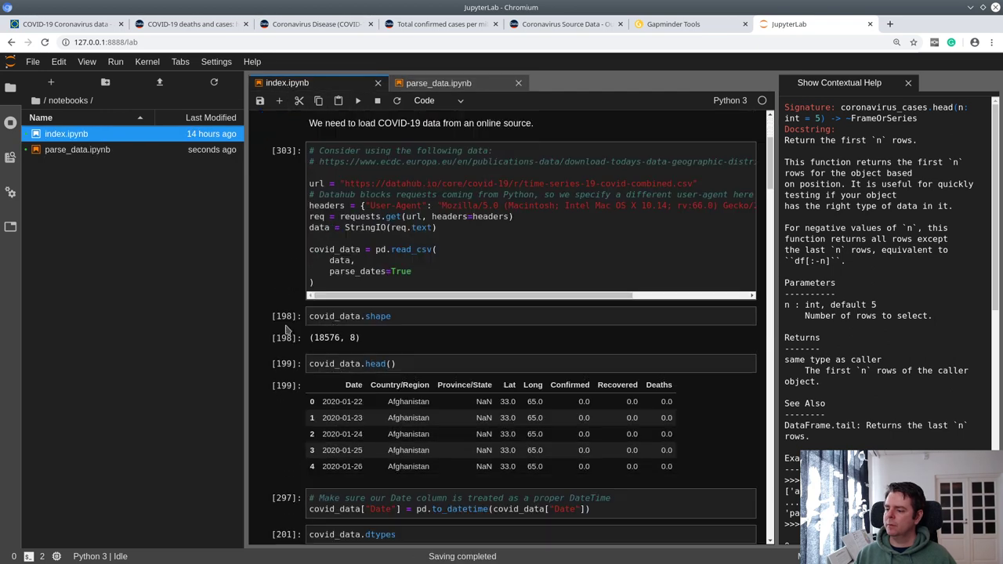
{"action": "scroll", "coordinate": [287, 329], "scroll_direction": "down", "scroll_amount": 3}
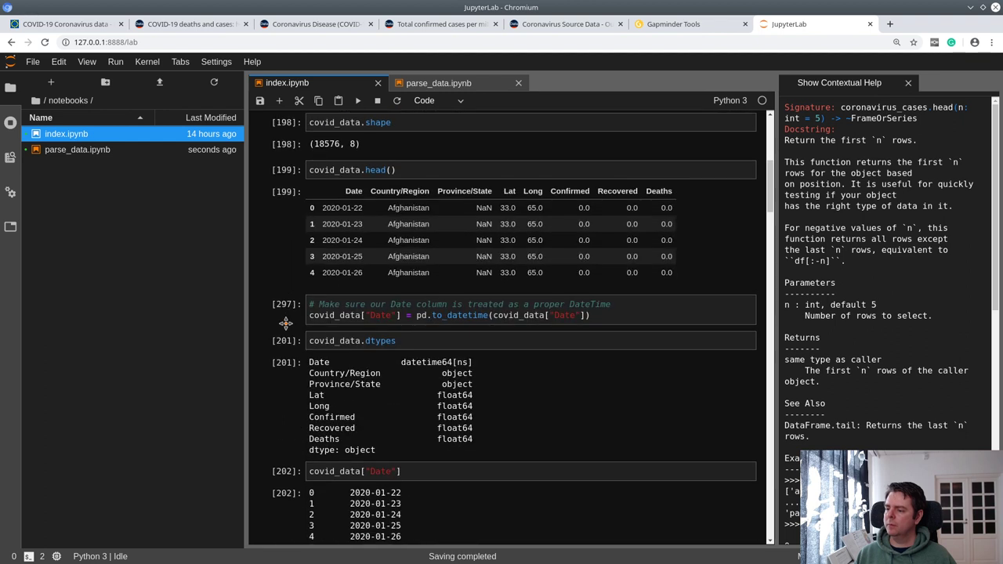
{"action": "left_click_drag", "start_coordinate": [615, 316], "coordinate": [270, 306]}
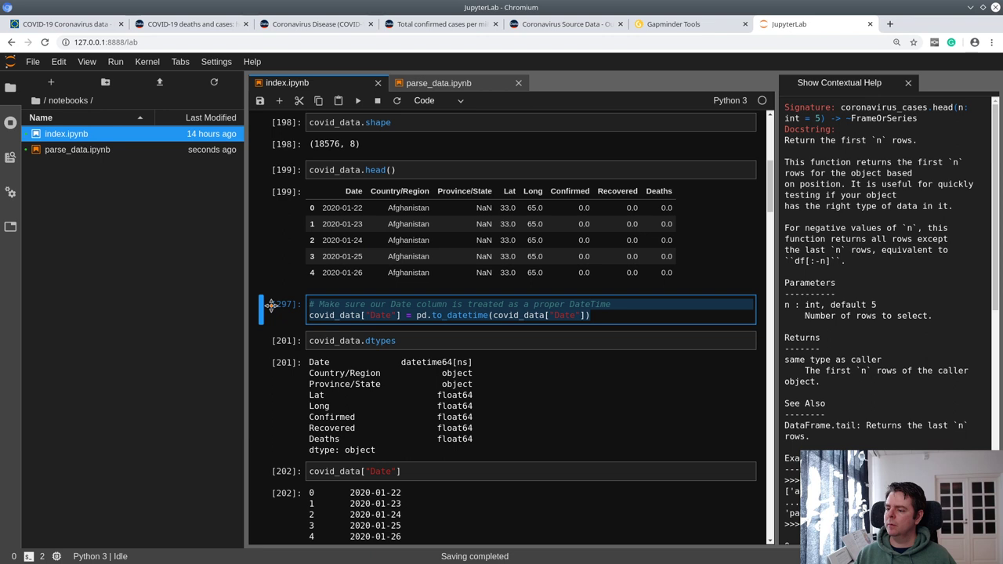
{"action": "left_click", "coordinate": [439, 82]}
{"action": "left_click", "coordinate": [334, 333]}
{"action": "key", "text": "ctrl+v"}
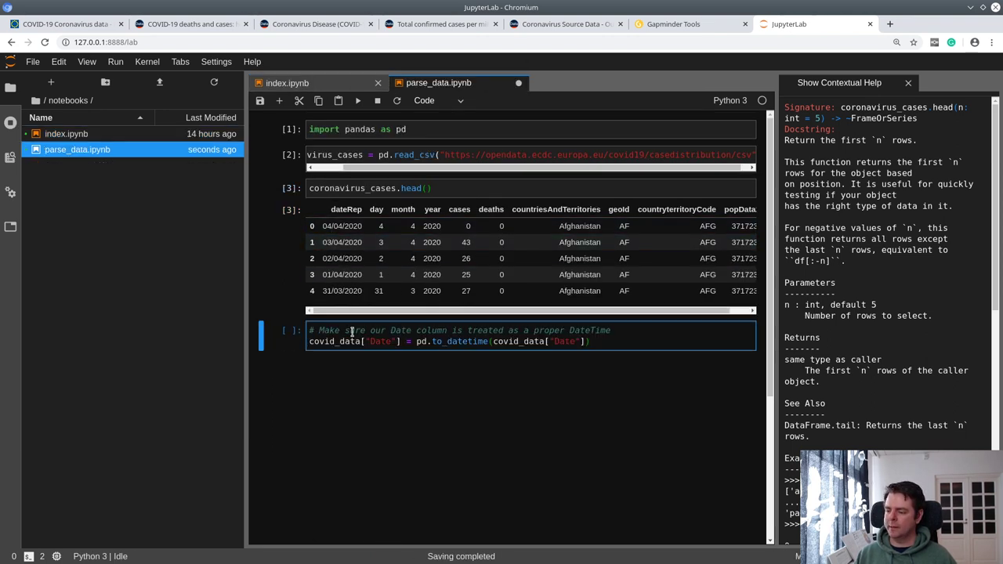
Replace both "Date" column names in the pasted to_datetime line with dateRep, copied from the table header
{"action": "double_click", "coordinate": [349, 210]}
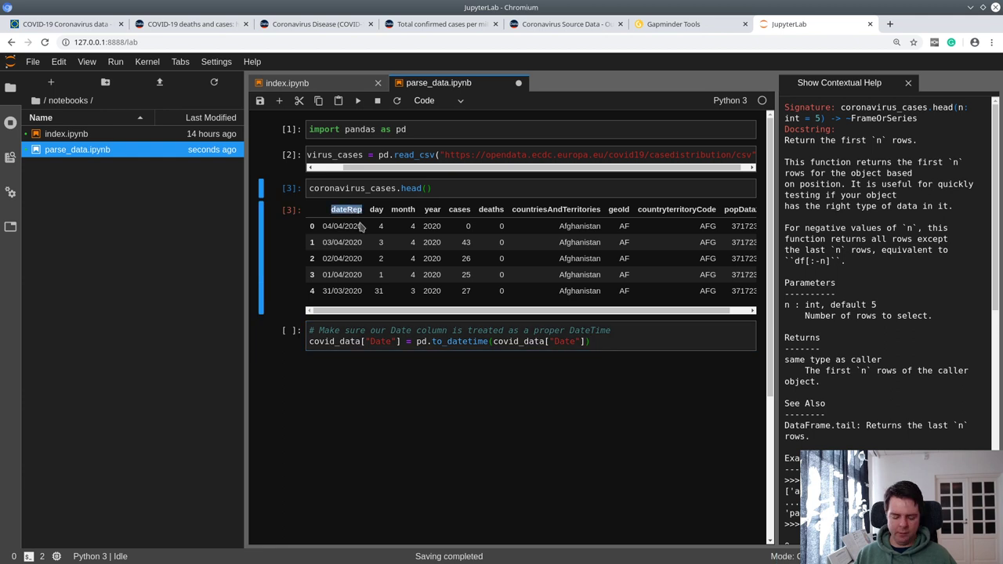
{"action": "key", "text": "ctrl+c"}
{"action": "double_click", "coordinate": [381, 342]}
{"action": "key", "text": "ctrl+v"}
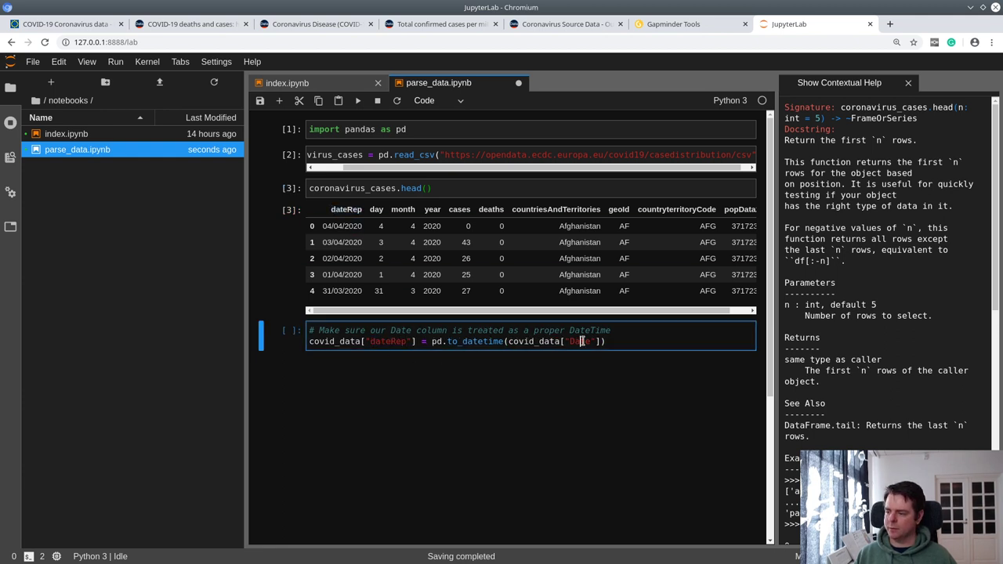
{"action": "double_click", "coordinate": [582, 342]}
{"action": "key", "text": "ctrl+v"}
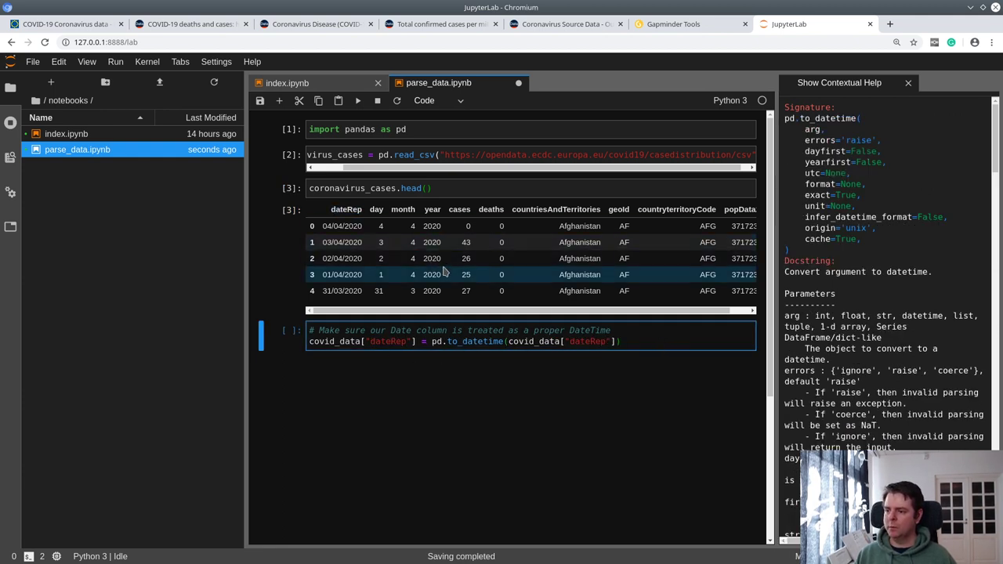
Replace both covid_data references in the to_datetime line with coronavirus_cases
{"action": "double_click", "coordinate": [349, 188]}
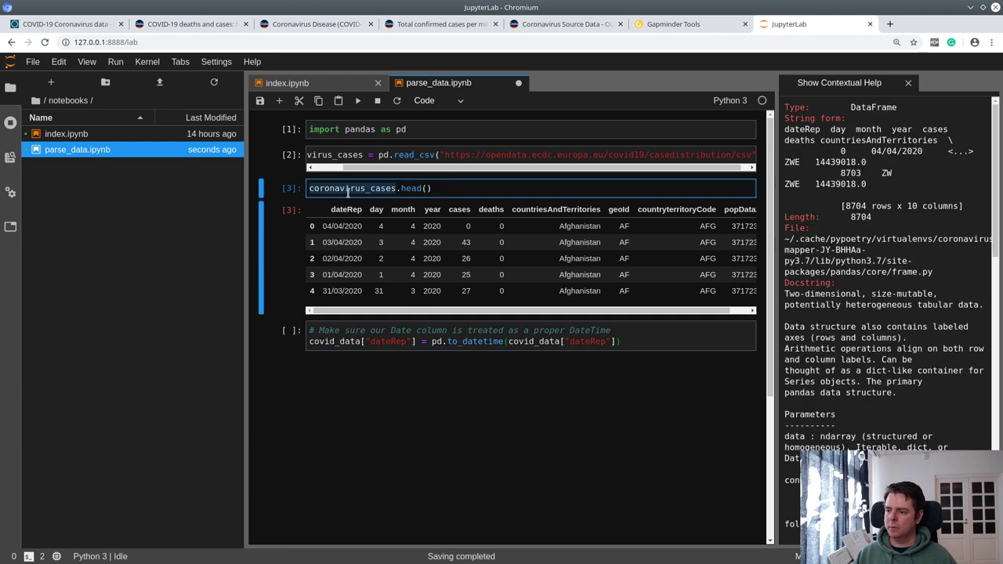
{"action": "double_click", "coordinate": [319, 342]}
{"action": "key", "text": "ctrl+v"}
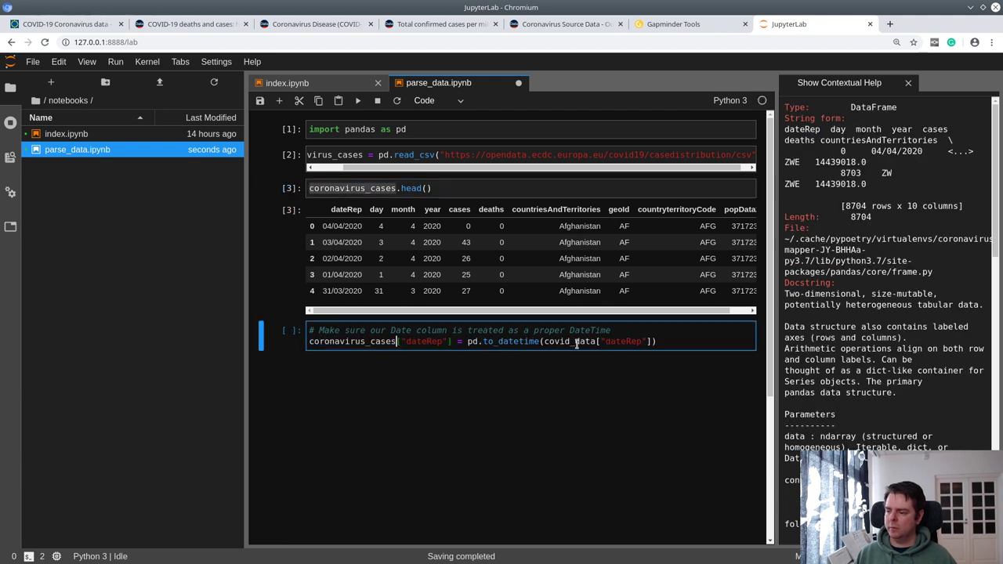
{"action": "double_click", "coordinate": [576, 341]}
{"action": "key", "text": "ctrl+v"}
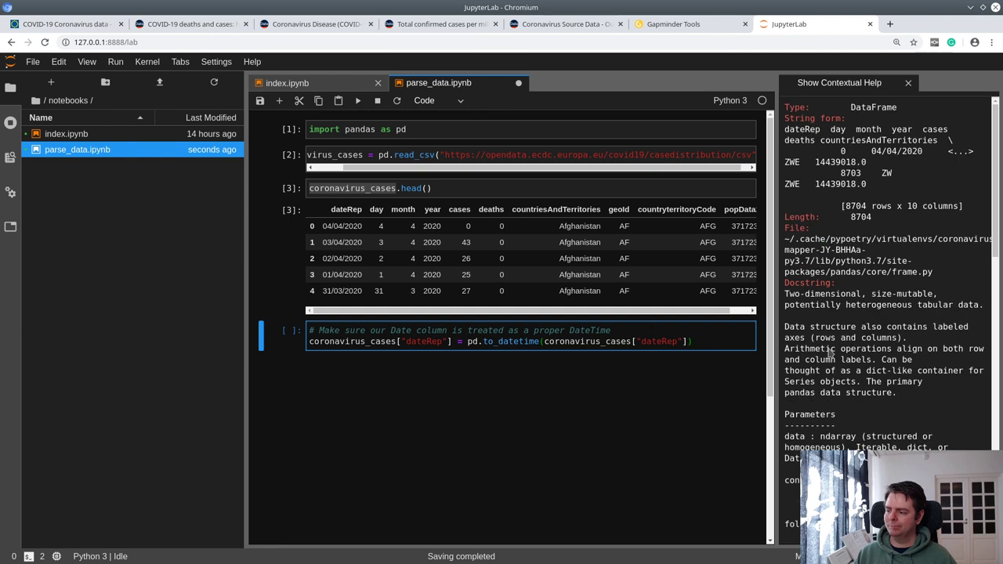
Run the dateRep conversion cell and list the column data types with coronavirus_cases.dtypes in a new cell
{"action": "key", "text": "shift+Return"}
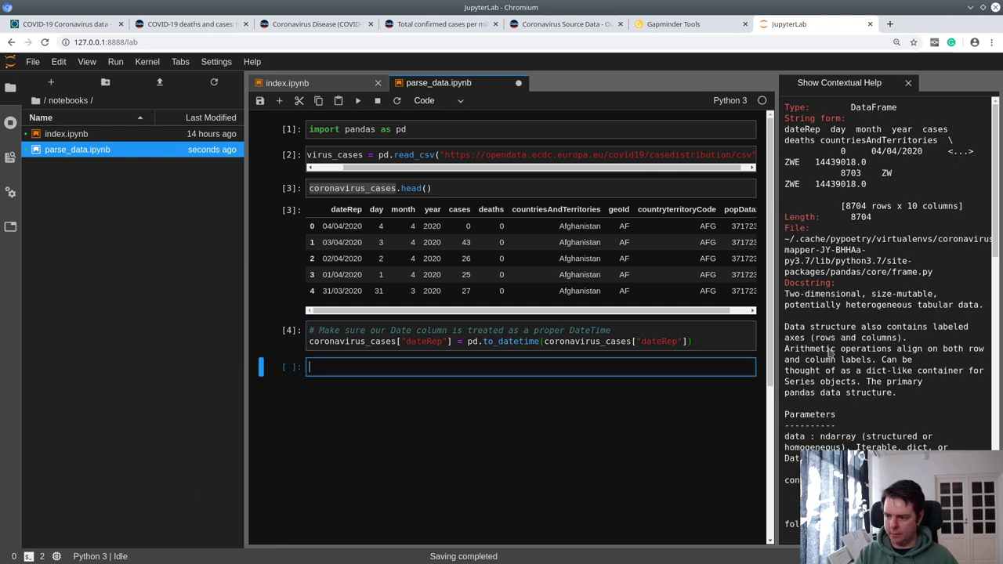
{"action": "type", "text": "coronavirus_cases.dtypes"}
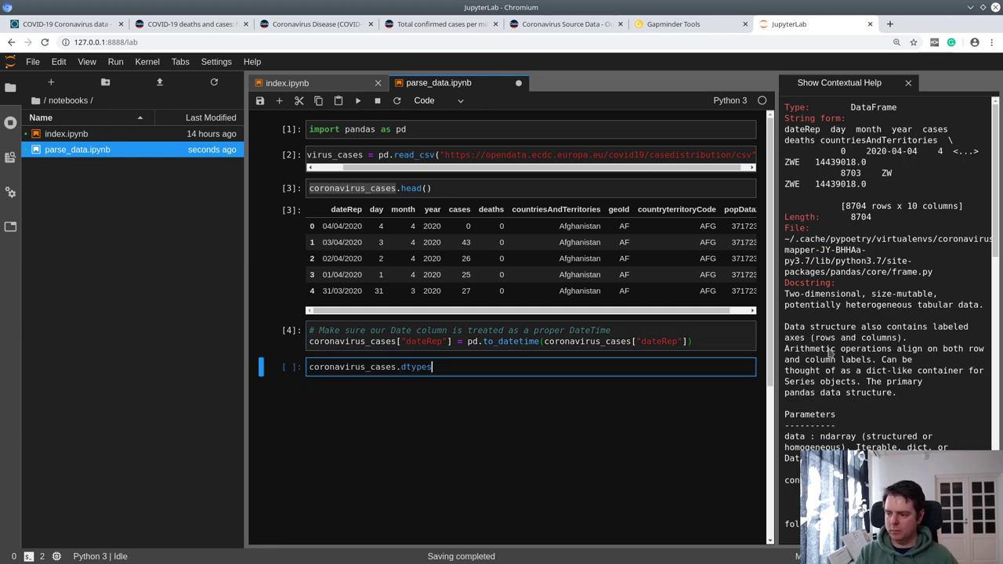
{"action": "key", "text": "shift+Return"}
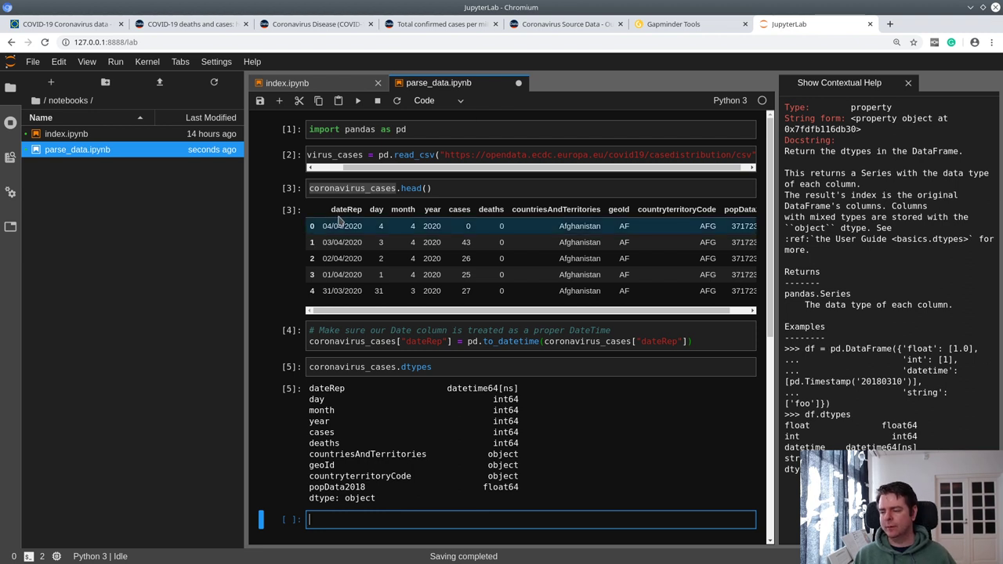
Run coronavirus_cases.head() in a new cell and start a coronavirus_cases[[]] column selection in the following one
{"action": "left_click", "coordinate": [328, 368]}
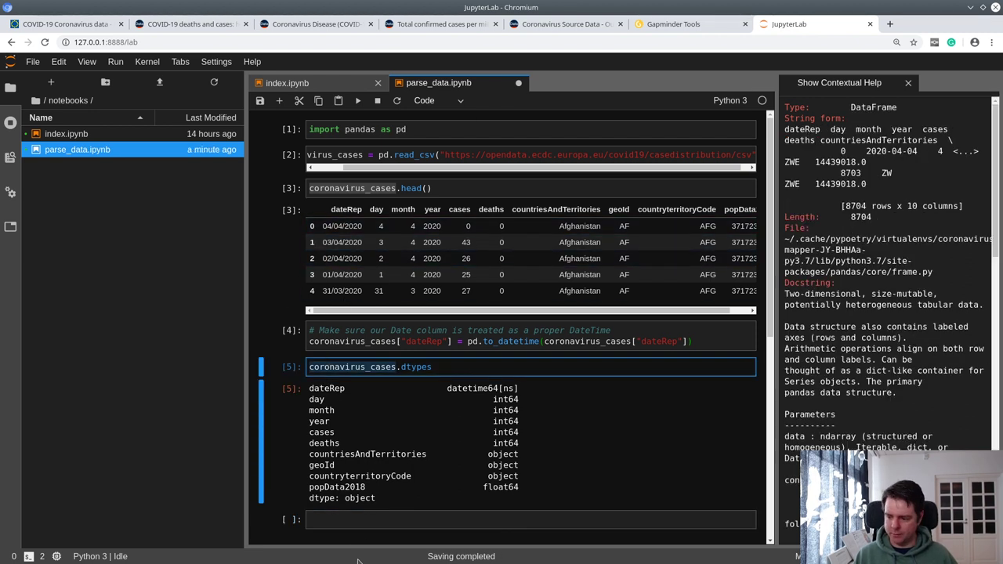
{"action": "left_click", "coordinate": [361, 520]}
{"action": "type", "text": "coronavirus_cases.head()"}
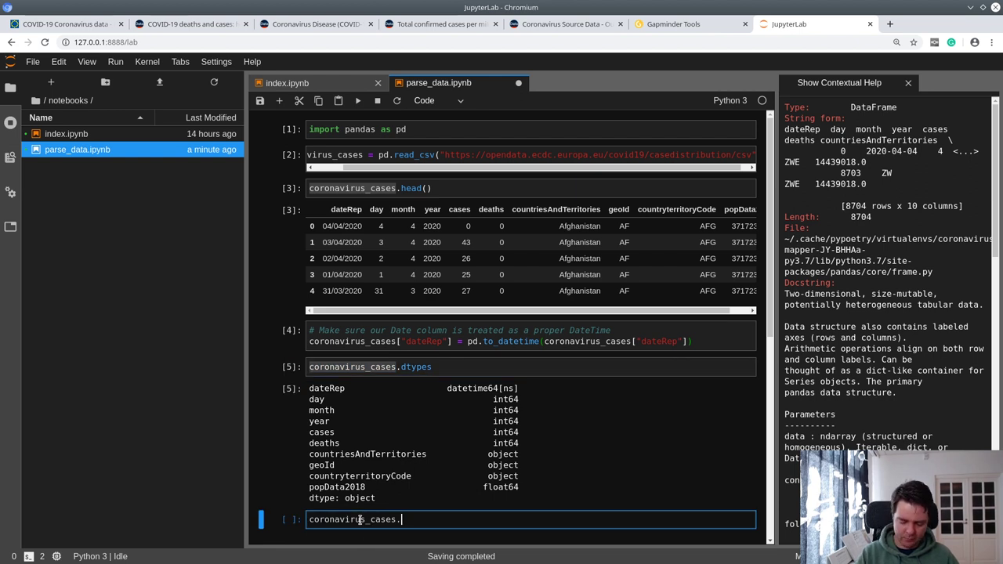
{"action": "key", "text": "shift+Return"}
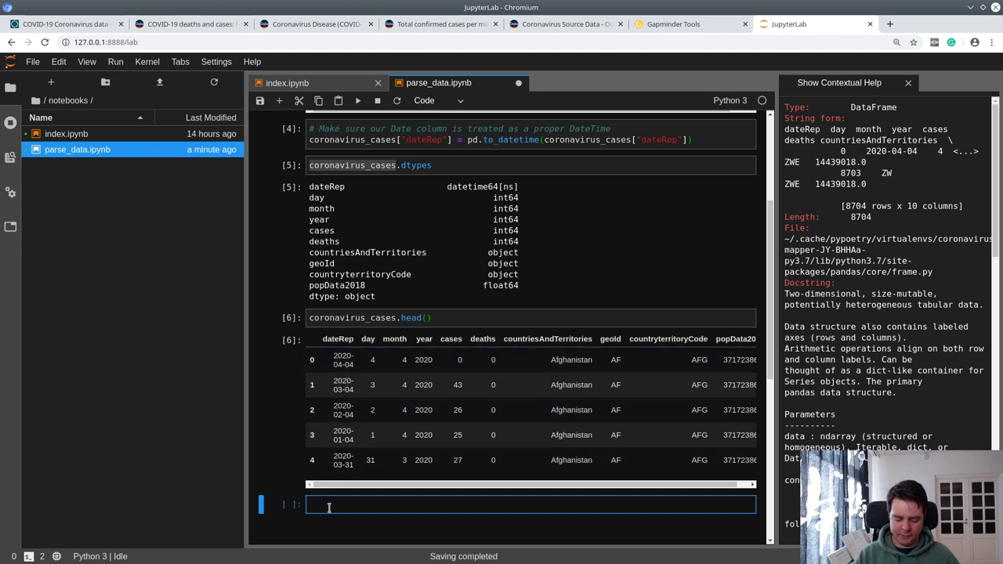
{"action": "type", "text": "ronavirus_cases[["}
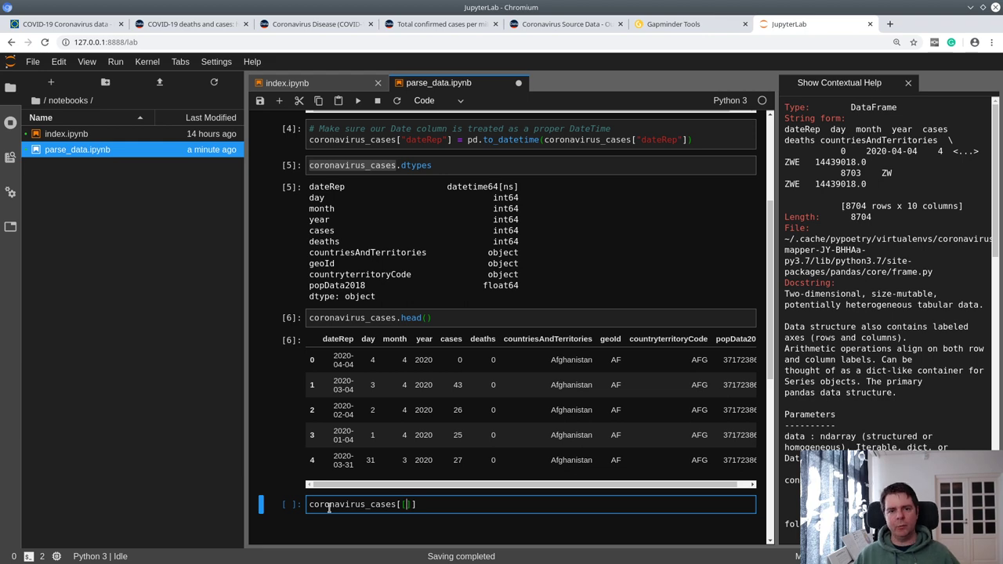
Search the web for "pandas rename column" in a new browser tab
{"action": "left_click", "coordinate": [889, 24]}
{"action": "type", "text": "pandas rena"}
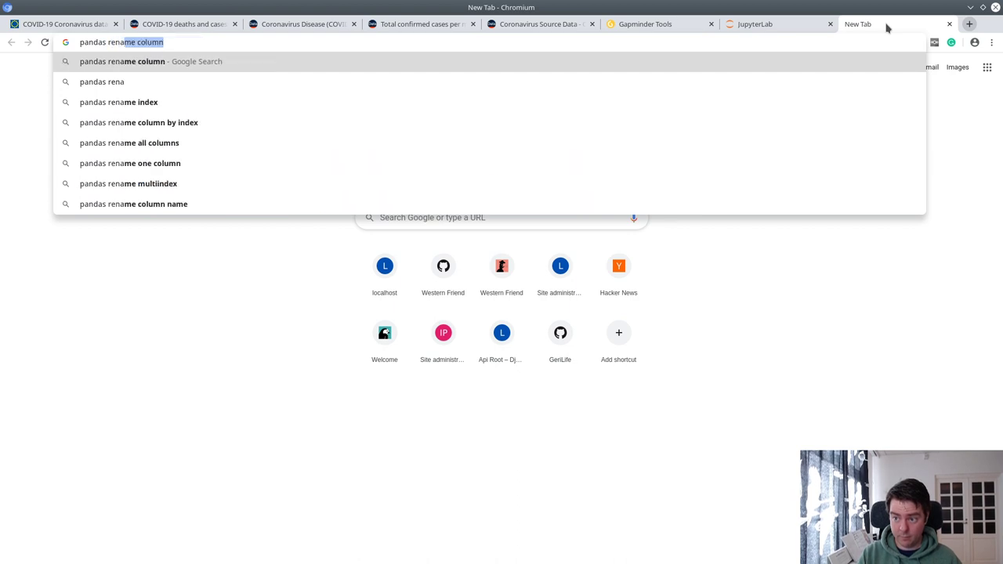
{"action": "type", "text": "me column"}
{"action": "key", "text": "Escape"}
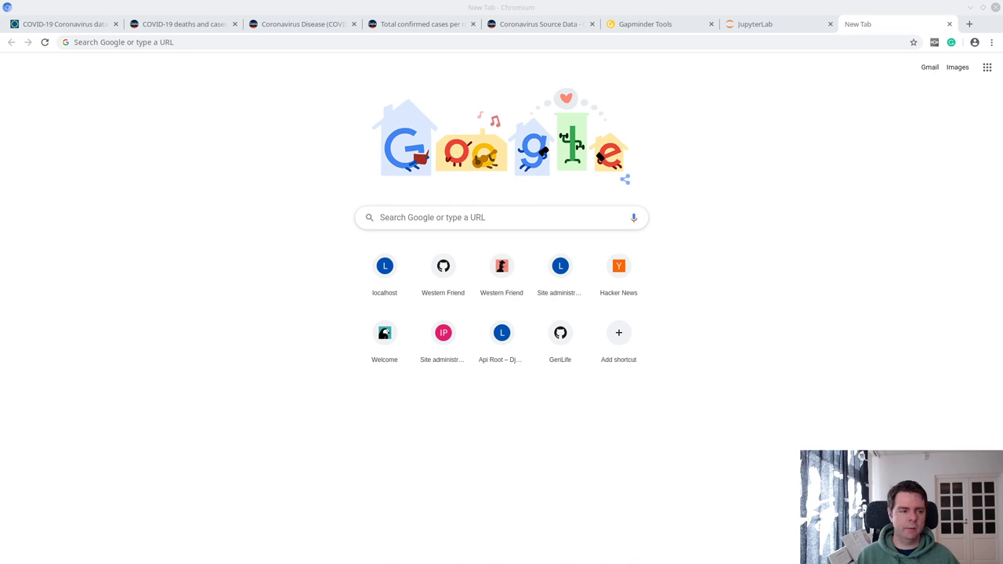
{"action": "left_click", "coordinate": [286, 79]}
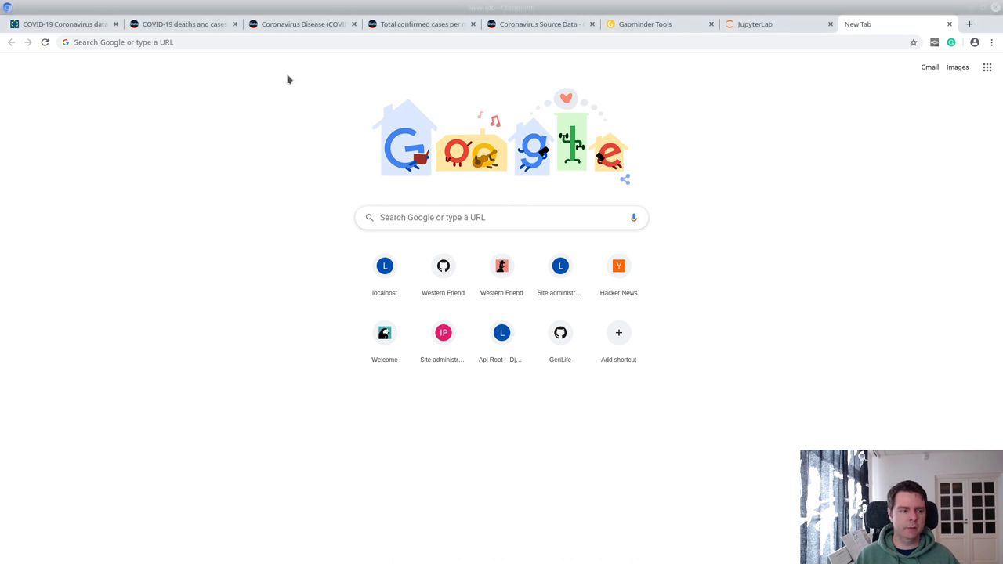
{"action": "left_click", "coordinate": [447, 41]}
{"action": "type", "text": "pandas re"}
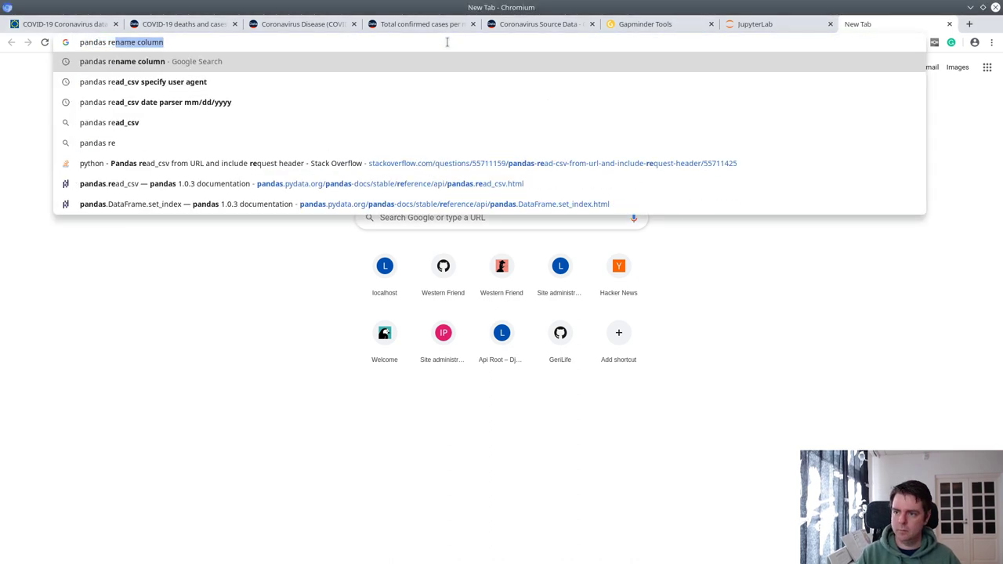
{"action": "key", "text": "Return"}
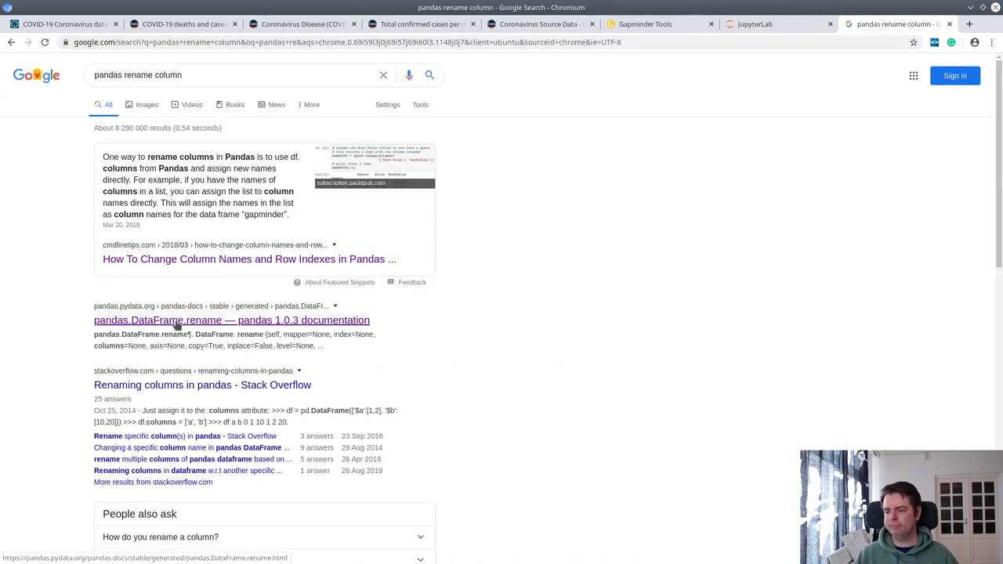
Open the pandas.DataFrame.rename documentation and examine what the columns parameter accepts
{"action": "left_click", "coordinate": [177, 325]}
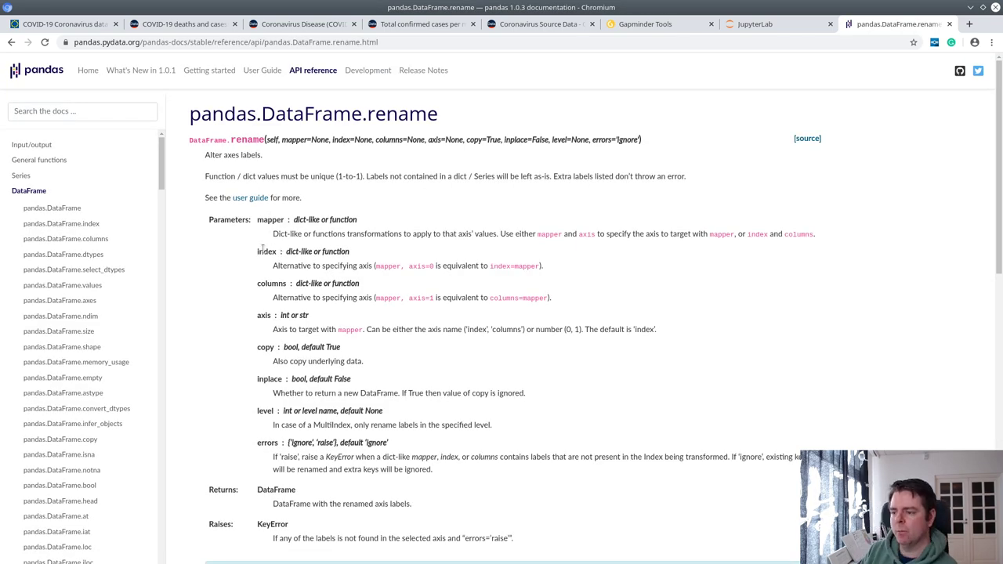
{"action": "left_click_drag", "start_coordinate": [270, 286], "coordinate": [309, 285]}
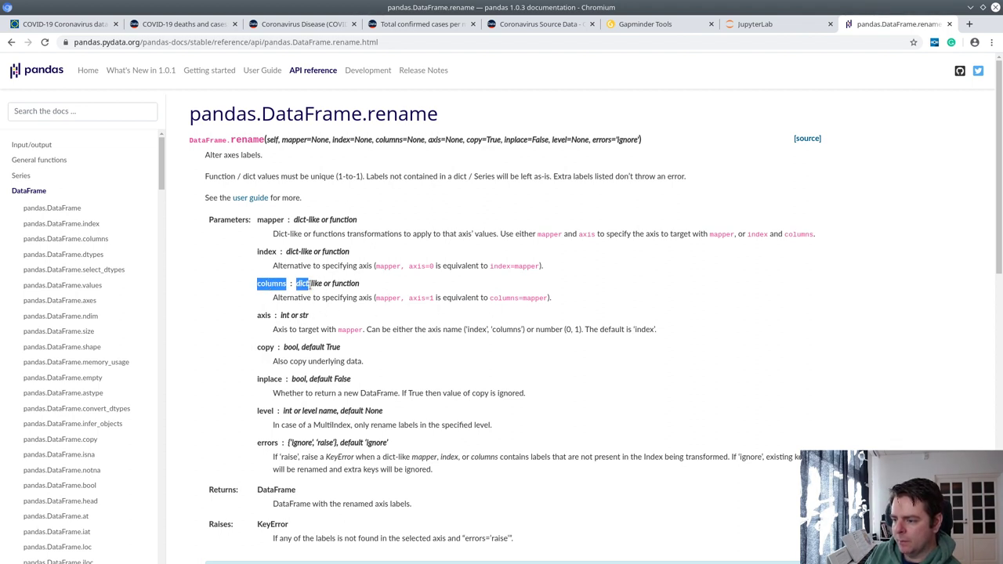
{"action": "left_click_drag", "start_coordinate": [309, 286], "coordinate": [321, 283]}
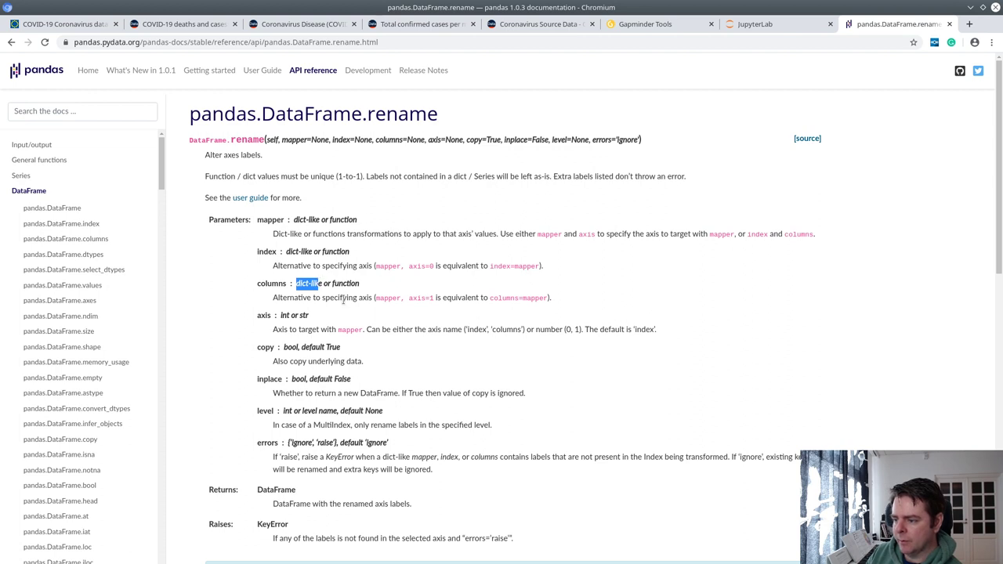
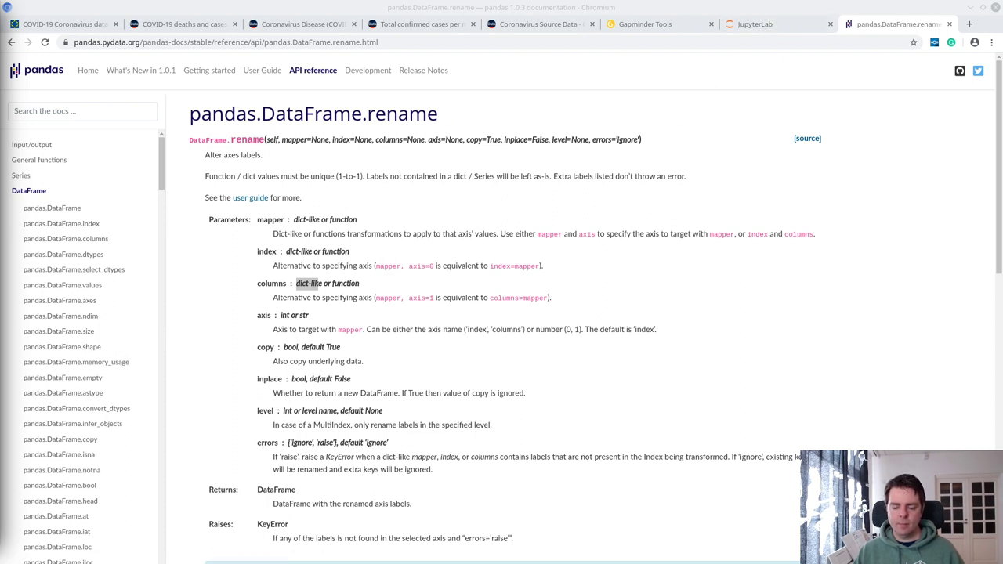
Return to the JupyterLab notebook, insert an empty cell above the coronavirus_cases[[]] cell and save the notebook
{"action": "left_click", "coordinate": [759, 26]}
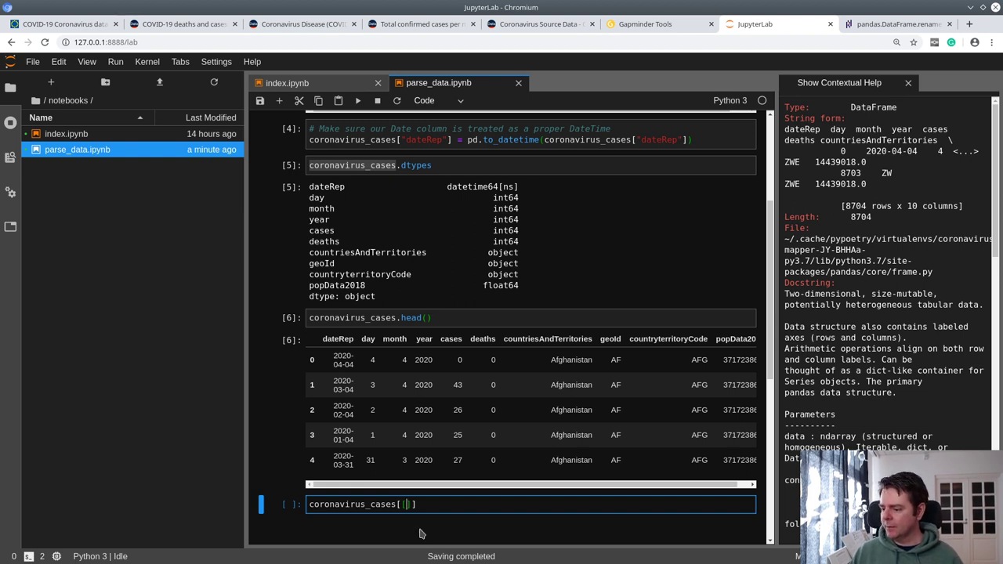
{"action": "left_click", "coordinate": [322, 318]}
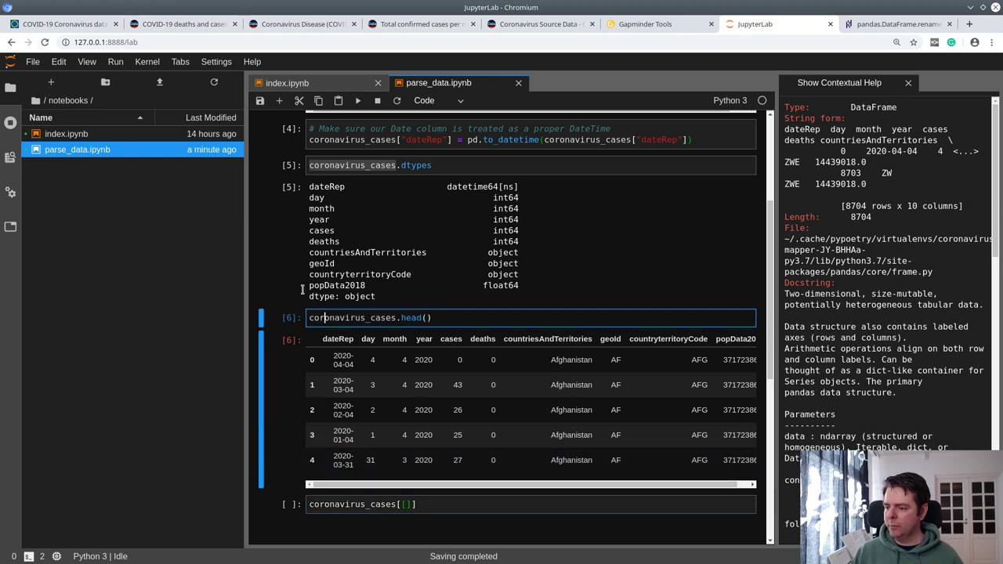
{"action": "left_click", "coordinate": [279, 101]}
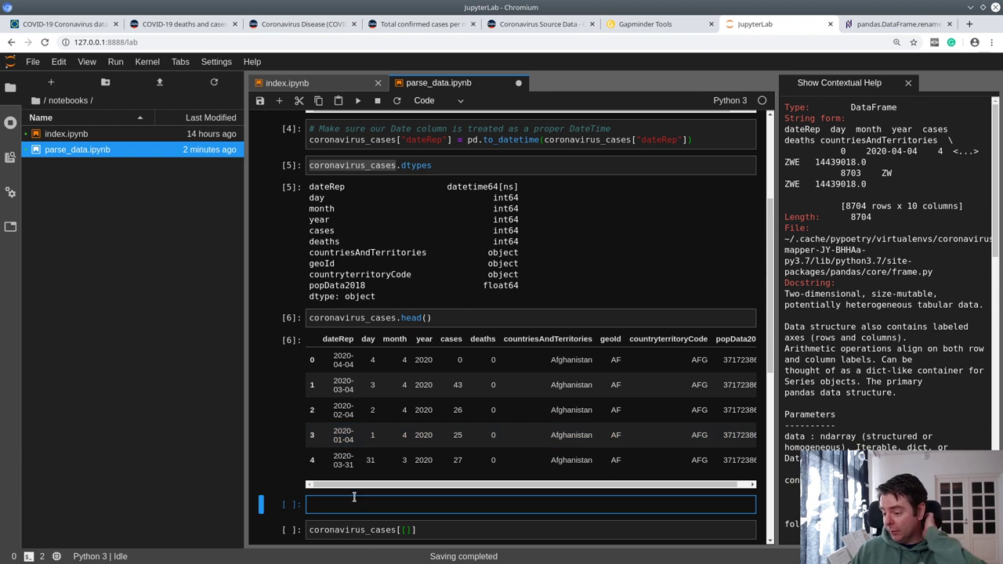
{"action": "left_click", "coordinate": [66, 135]}
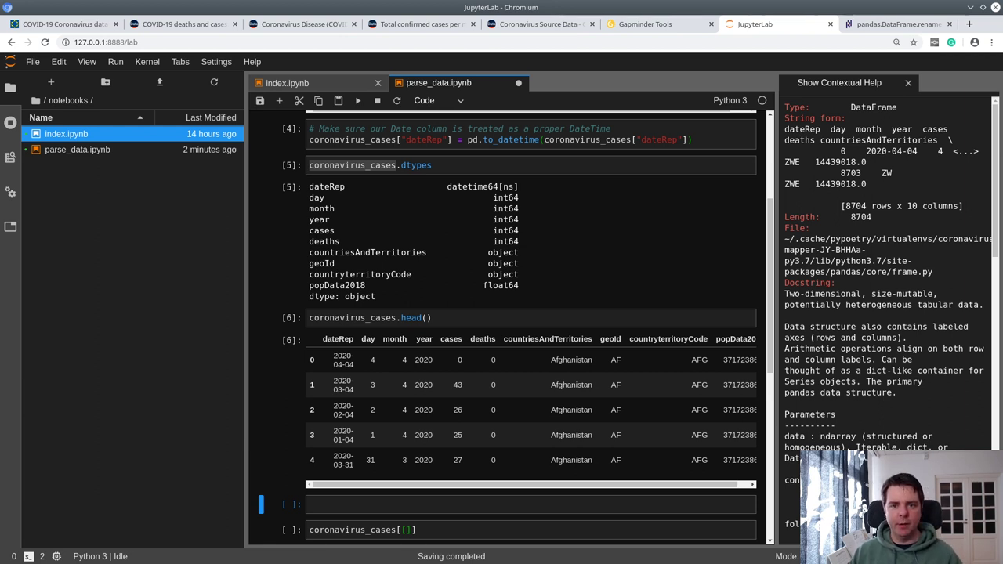
{"action": "key", "text": "ctrl+s"}
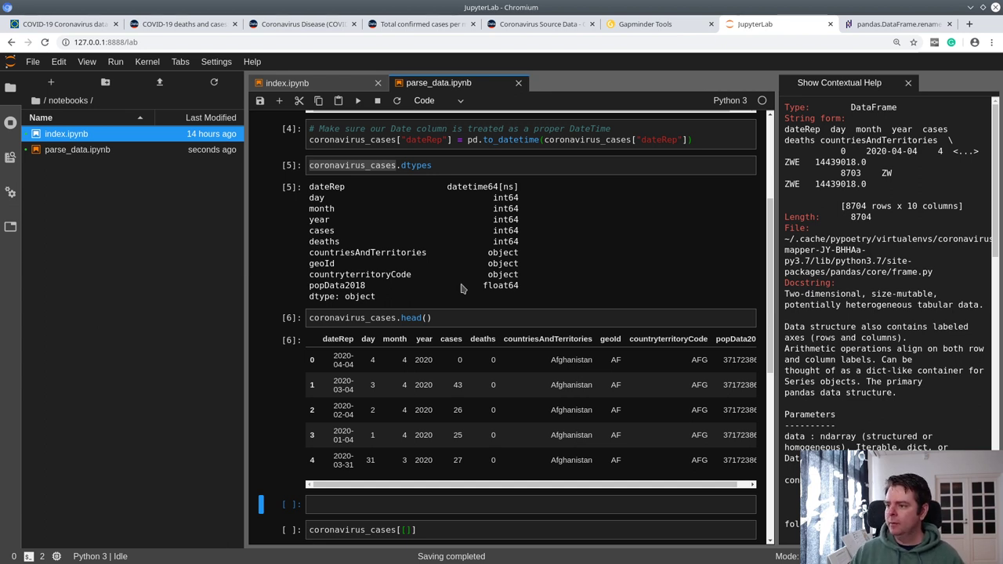
Open the GeriLife/coronavirus_mapper repository on GitHub in a new browser tab and select its full web address
{"action": "left_click", "coordinate": [970, 25]}
{"action": "type", "text": "gi"}
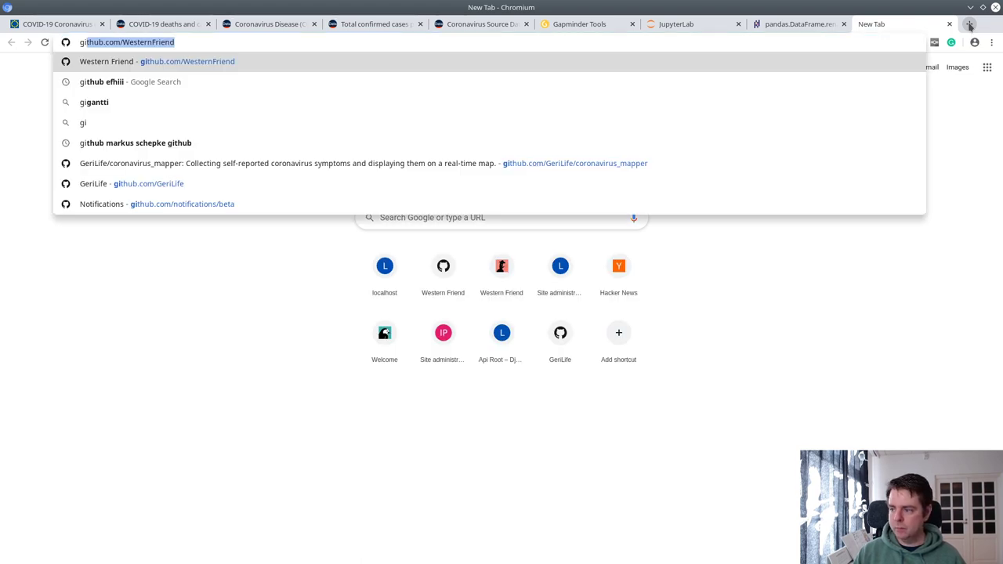
{"action": "key", "text": "Down"}
{"action": "key", "text": "Down"}
{"action": "key", "text": "Down"}
{"action": "key", "text": "Down"}
{"action": "key", "text": "Down"}
{"action": "key", "text": "Return"}
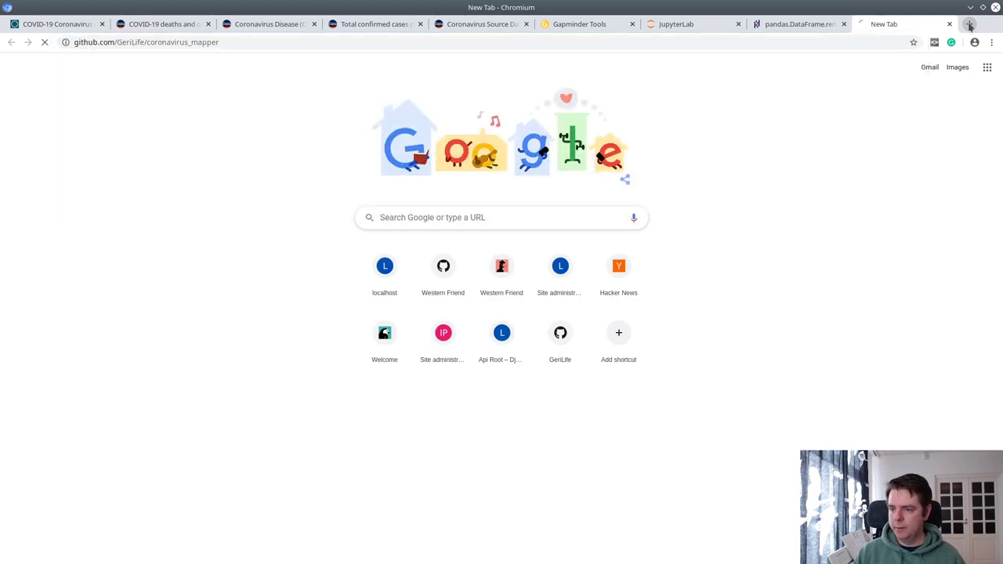
{"action": "left_click", "coordinate": [253, 41]}
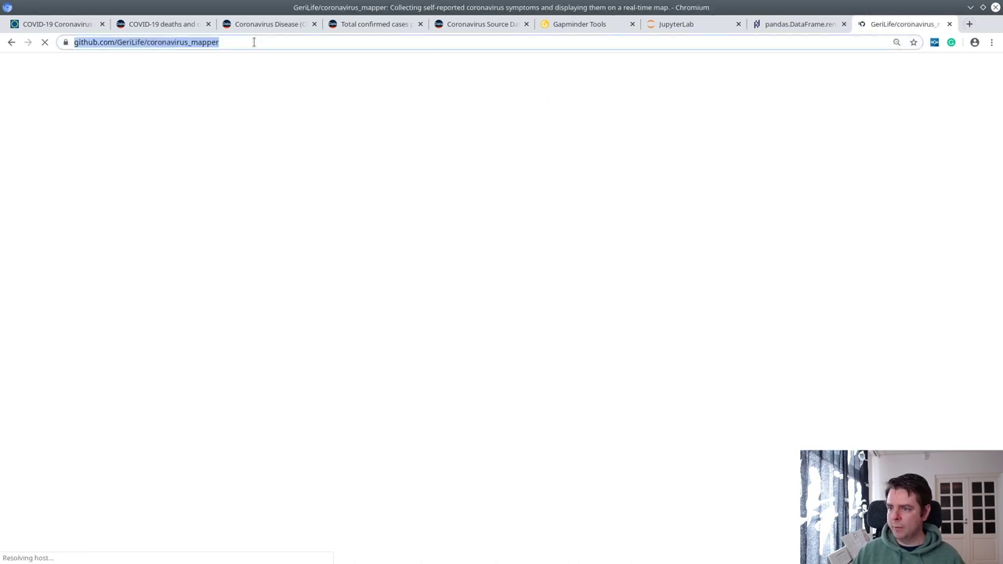
{"action": "double_click", "coordinate": [253, 42]}
{"action": "key", "text": "ctrl+a"}
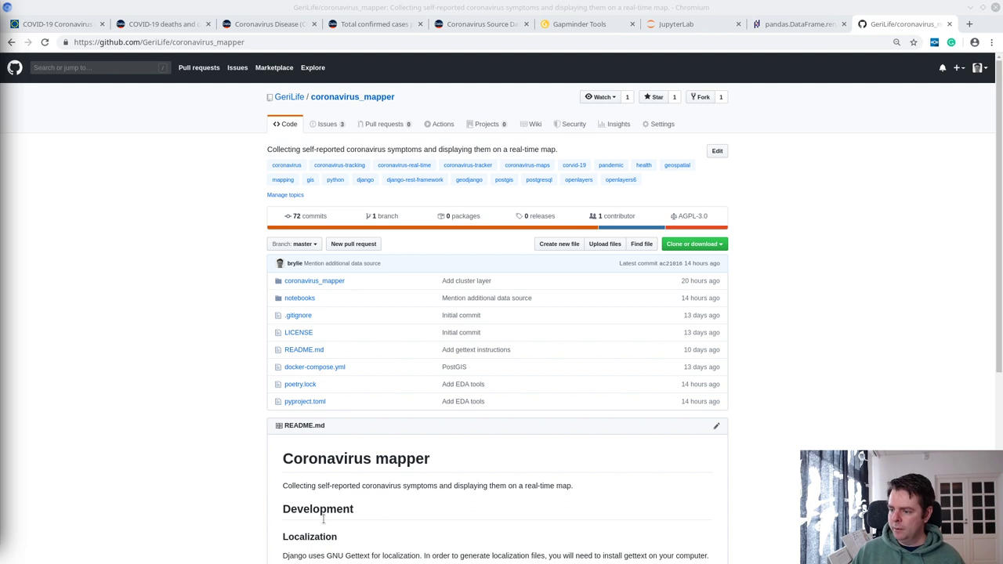
Open the index.ipynb notebook from the repository's notebooks folder
{"action": "left_click", "coordinate": [338, 286]}
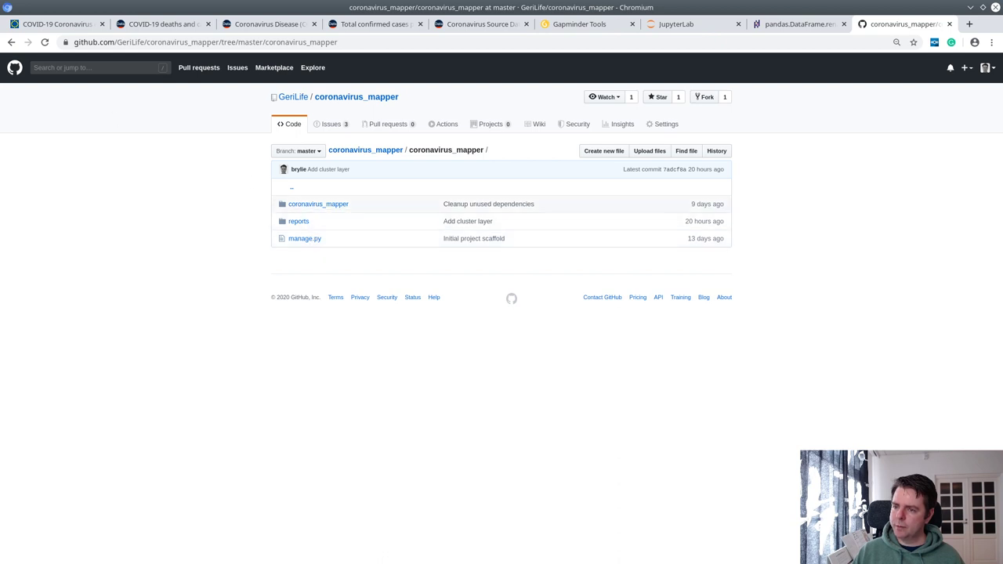
{"action": "left_click", "coordinate": [12, 40]}
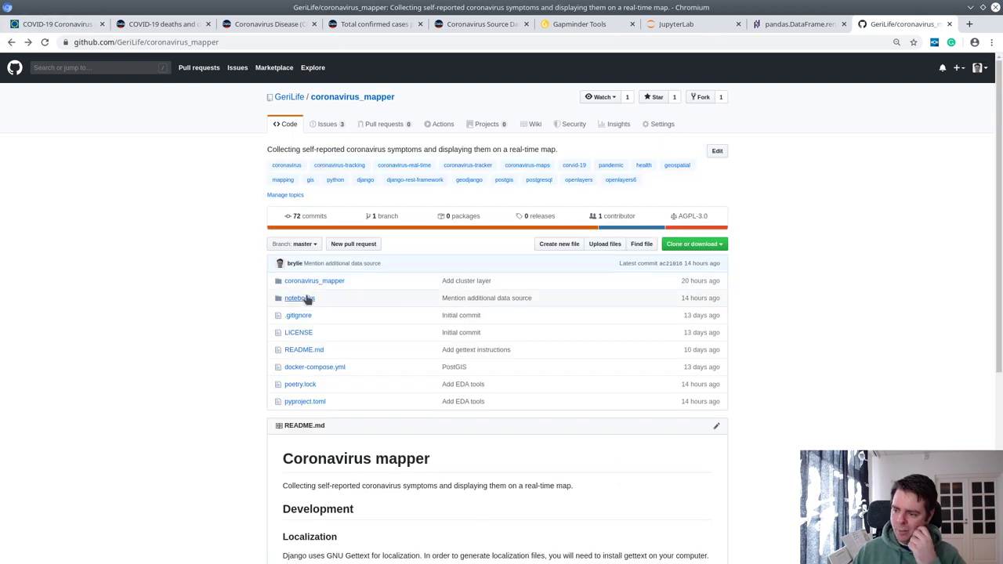
{"action": "left_click", "coordinate": [305, 298]}
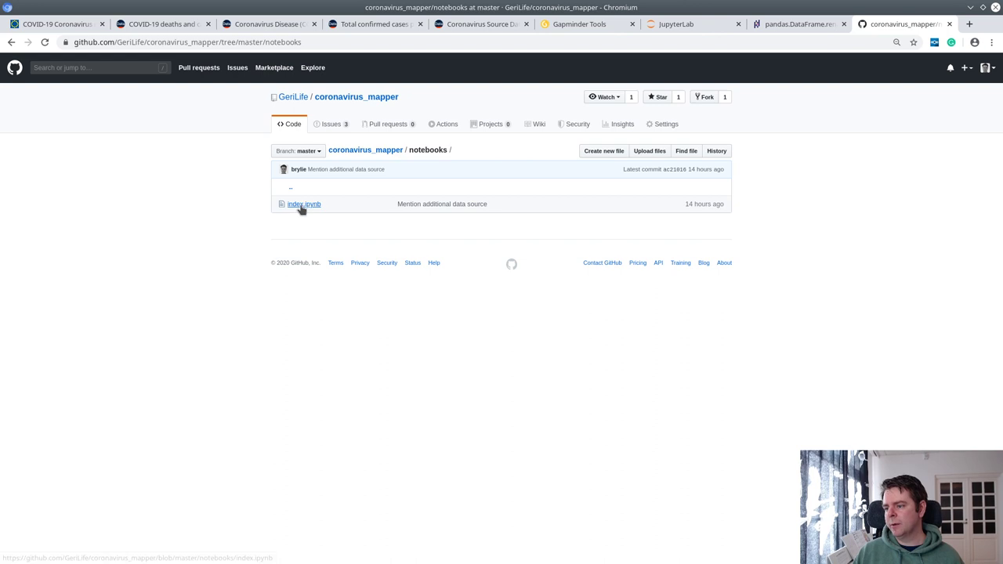
{"action": "left_click", "coordinate": [301, 205]}
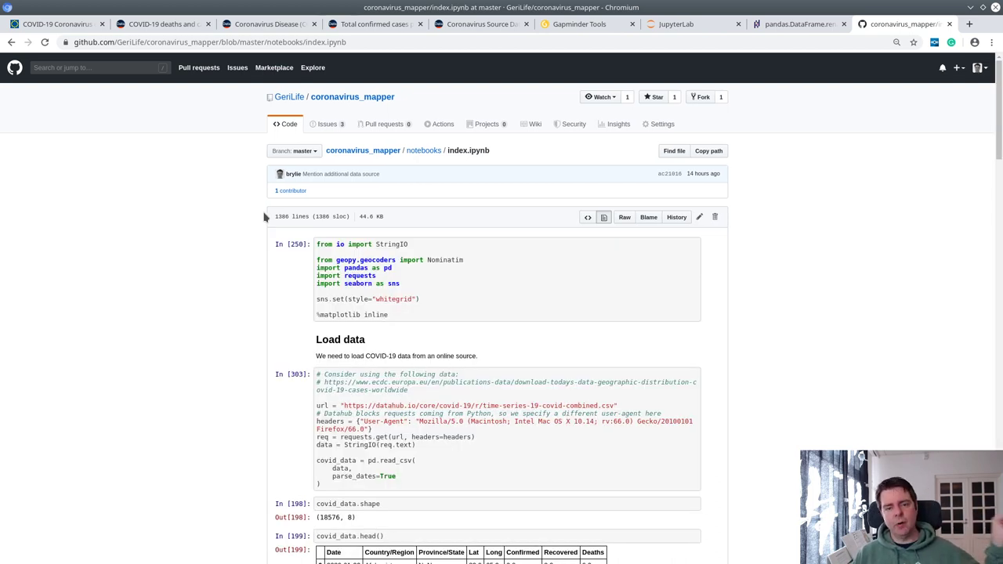
Examine the notebook's Load data section, including the datahub.io source URL and the User-Agent request header
{"action": "scroll", "coordinate": [304, 308], "scroll_direction": "down", "scroll_amount": 1}
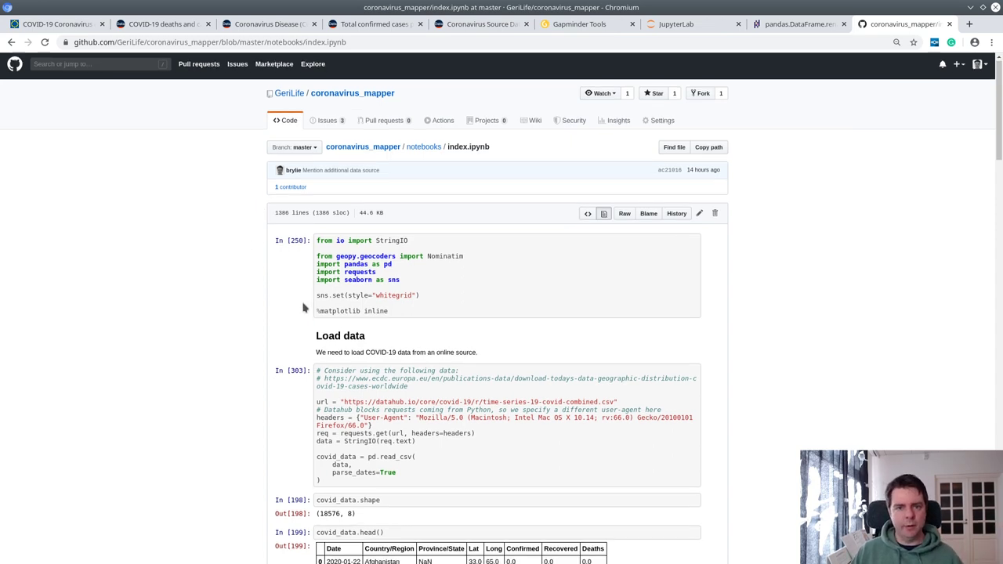
{"action": "scroll", "coordinate": [304, 309], "scroll_direction": "down", "scroll_amount": 5}
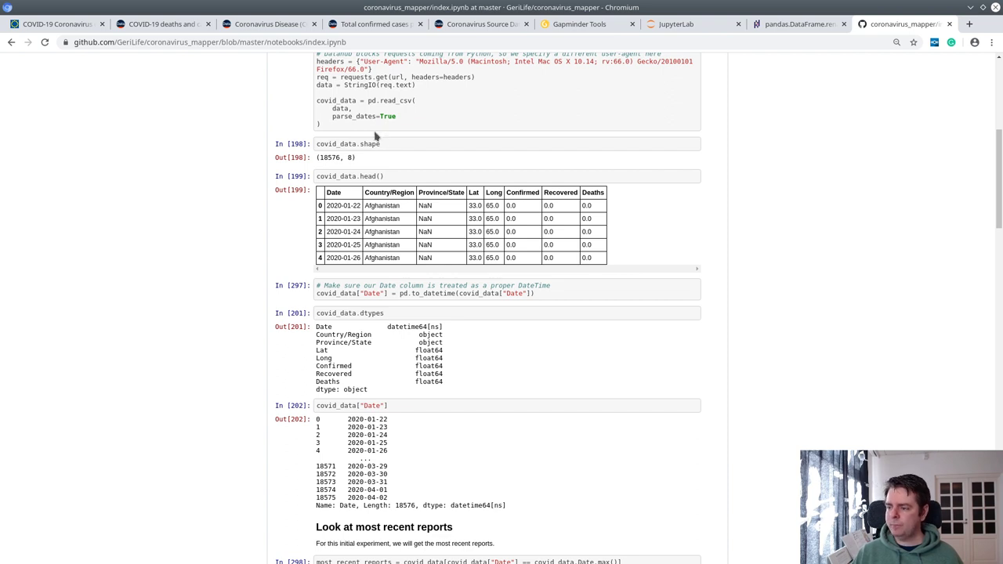
{"action": "scroll", "coordinate": [376, 137], "scroll_direction": "up", "scroll_amount": 3}
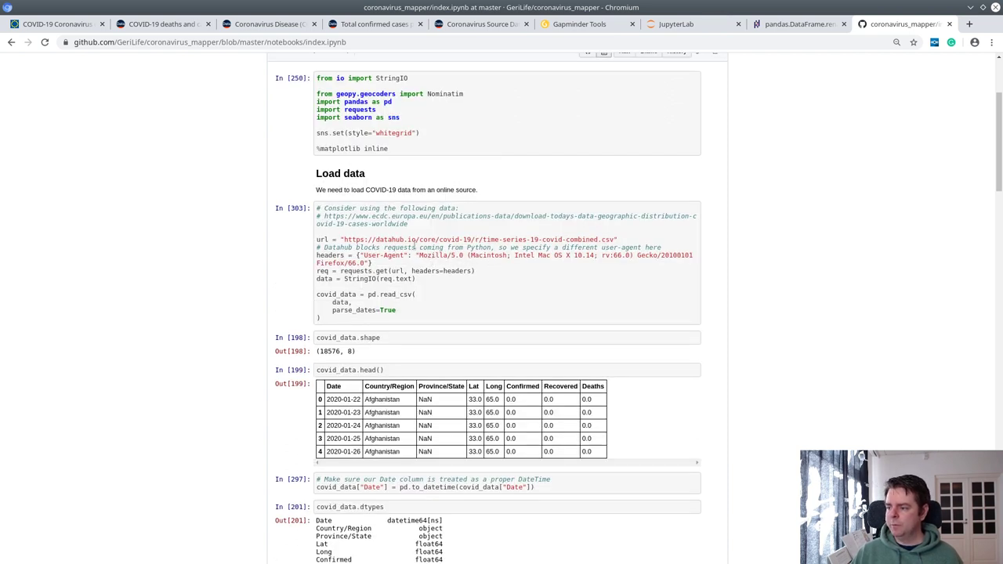
{"action": "double_click", "coordinate": [387, 242]}
{"action": "scroll", "coordinate": [324, 303], "scroll_direction": "down", "scroll_amount": 1}
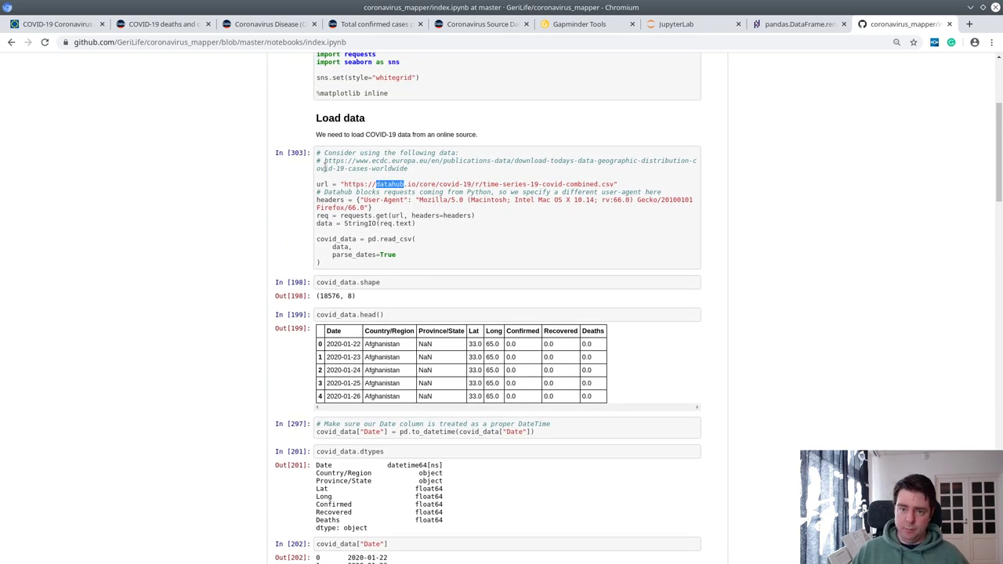
{"action": "left_click_drag", "start_coordinate": [371, 201], "coordinate": [379, 200]}
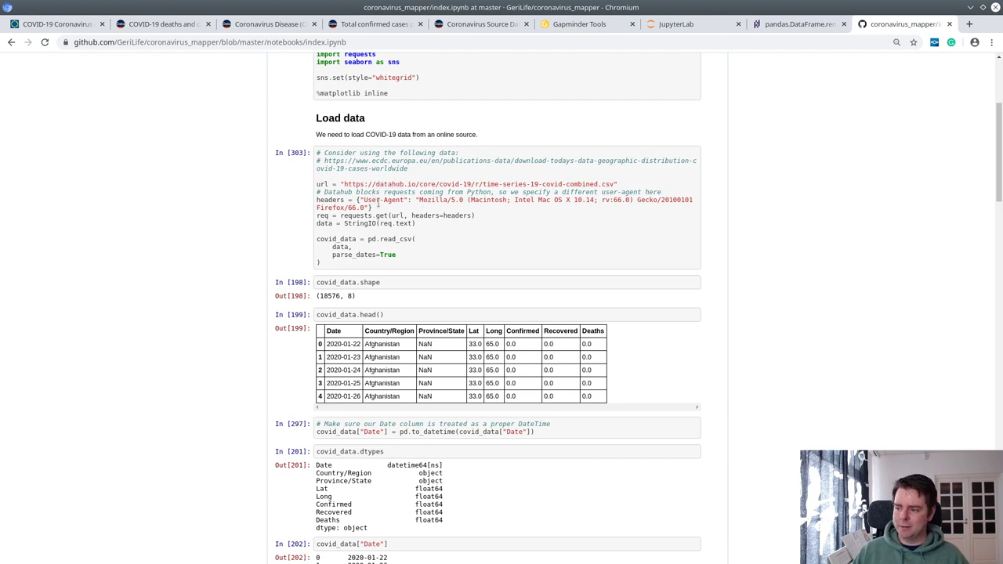
Review the Date conversion and the most recent reports section, including its Country/Region and Province/State columns and the unique date check
{"action": "scroll", "coordinate": [384, 259], "scroll_direction": "down", "scroll_amount": 3}
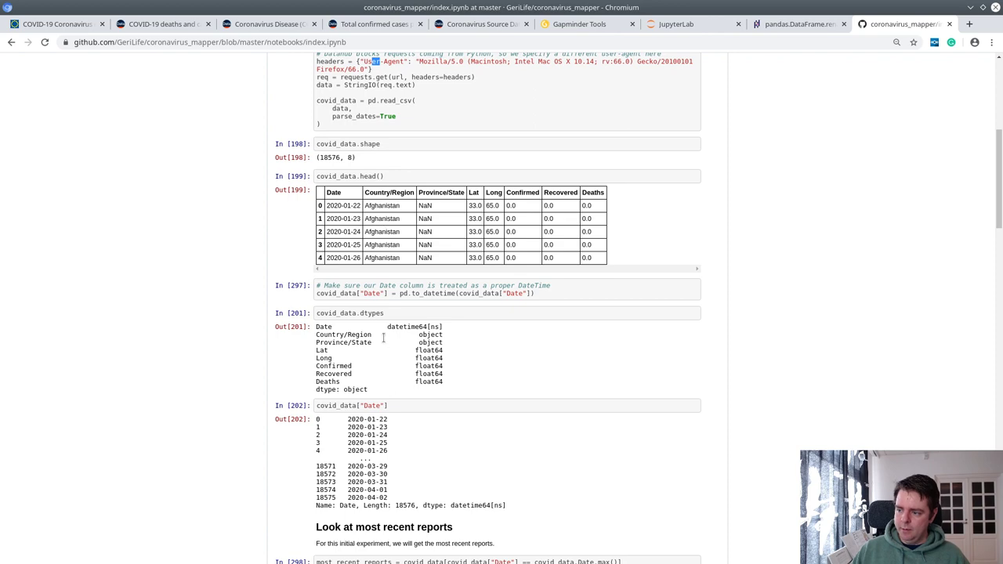
{"action": "scroll", "coordinate": [371, 320], "scroll_direction": "down", "scroll_amount": 6}
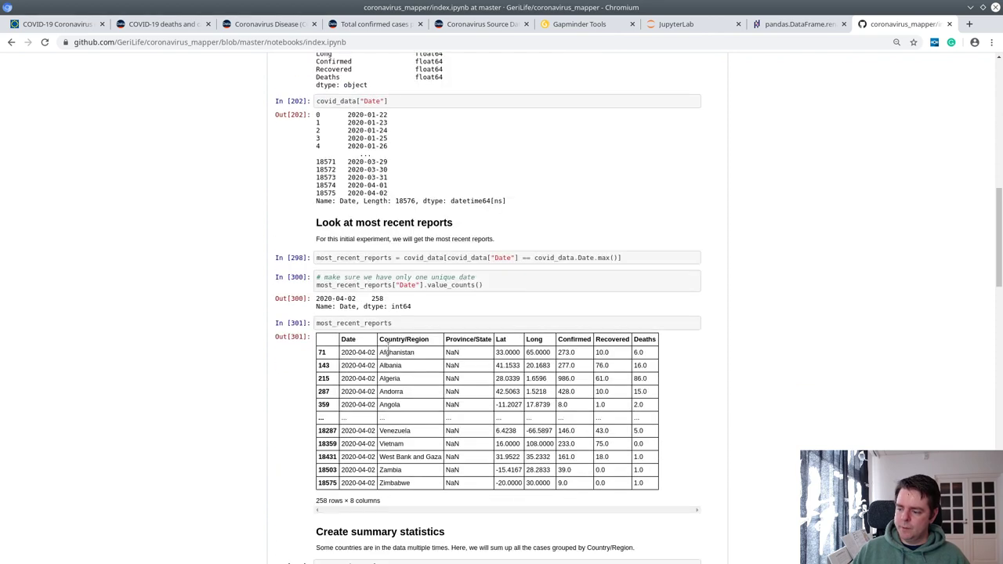
{"action": "double_click", "coordinate": [459, 339]}
{"action": "double_click", "coordinate": [397, 340]}
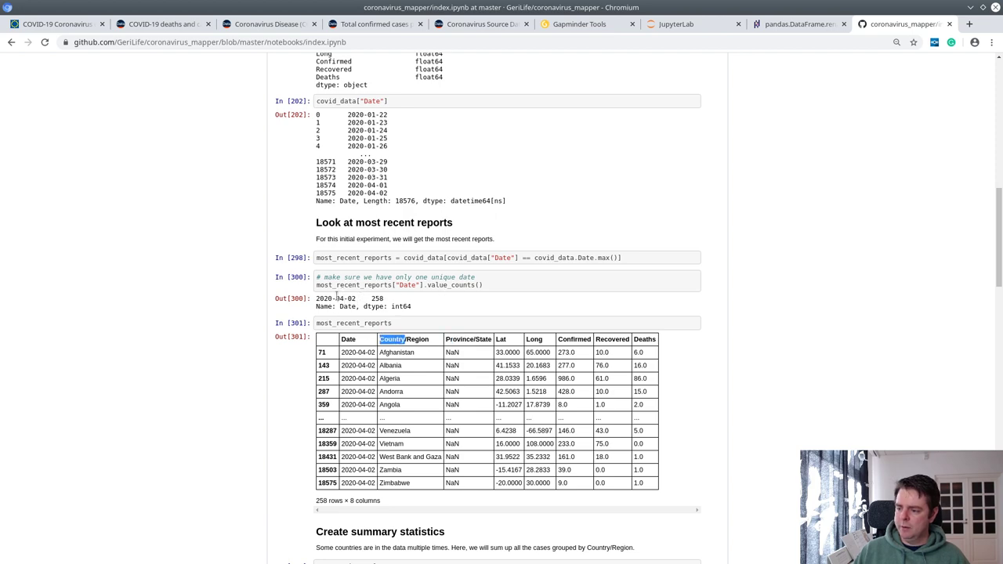
{"action": "scroll", "coordinate": [337, 298], "scroll_direction": "down", "scroll_amount": 3}
{"action": "scroll", "coordinate": [337, 298], "scroll_direction": "up", "scroll_amount": 1}
{"action": "triple_click", "coordinate": [348, 188]}
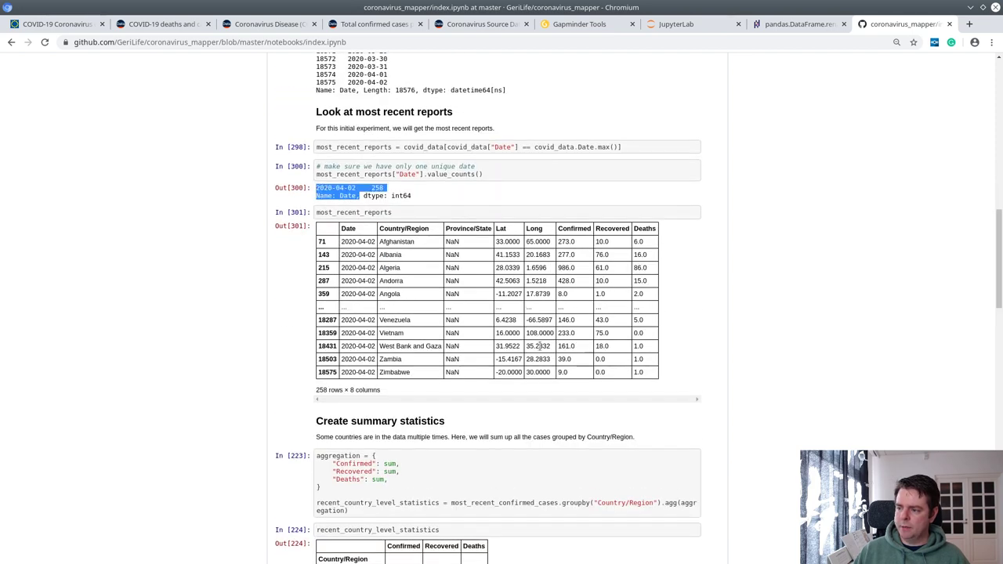
Examine the Create summary statistics code that sums Confirmed, Recovered and Deaths grouped by Country/Region
{"action": "scroll", "coordinate": [451, 376], "scroll_direction": "down", "scroll_amount": 3}
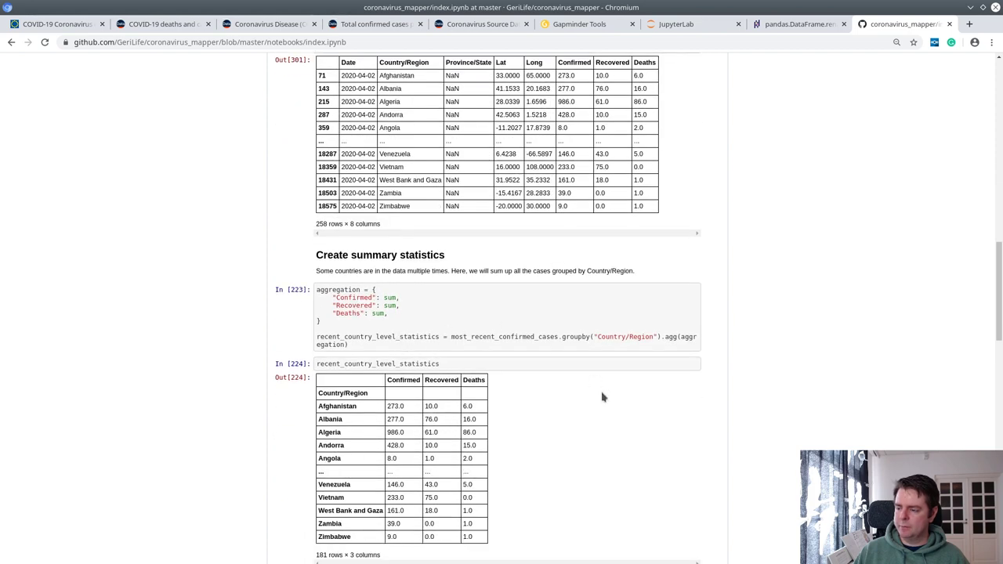
{"action": "scroll", "coordinate": [578, 381], "scroll_direction": "up", "scroll_amount": 2}
{"action": "scroll", "coordinate": [587, 405], "scroll_direction": "down", "scroll_amount": 1}
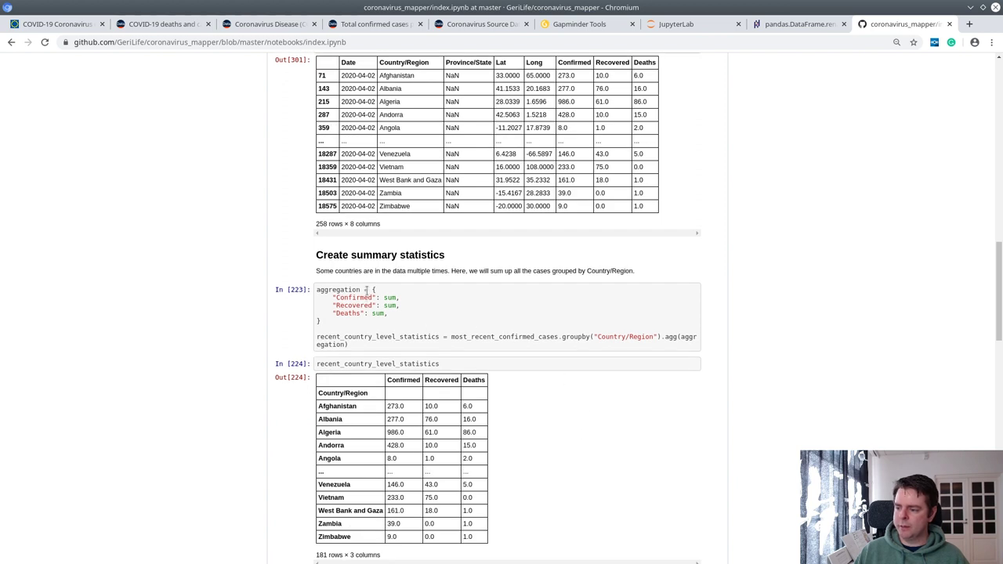
{"action": "double_click", "coordinate": [356, 298]}
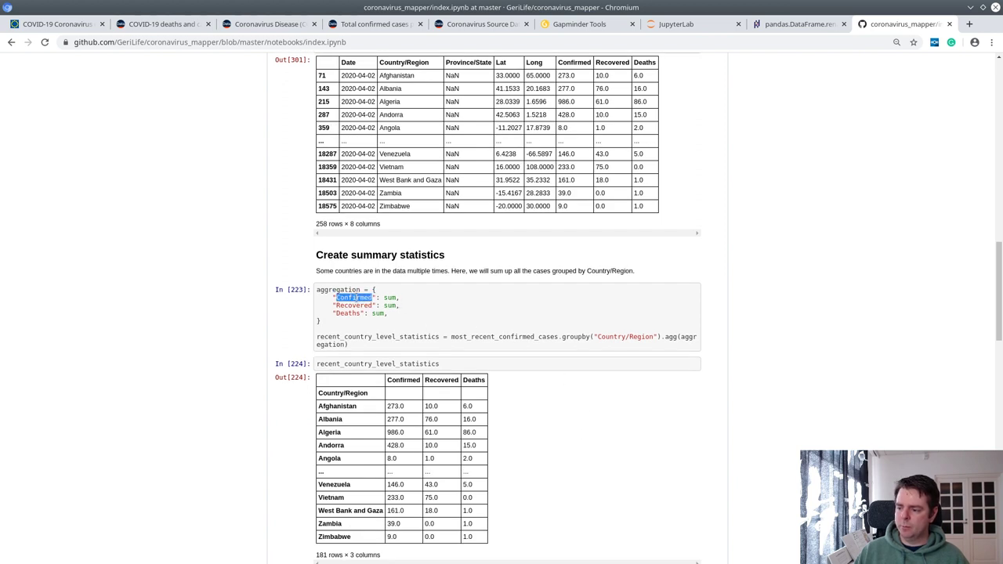
{"action": "double_click", "coordinate": [338, 289]}
{"action": "double_click", "coordinate": [392, 299]}
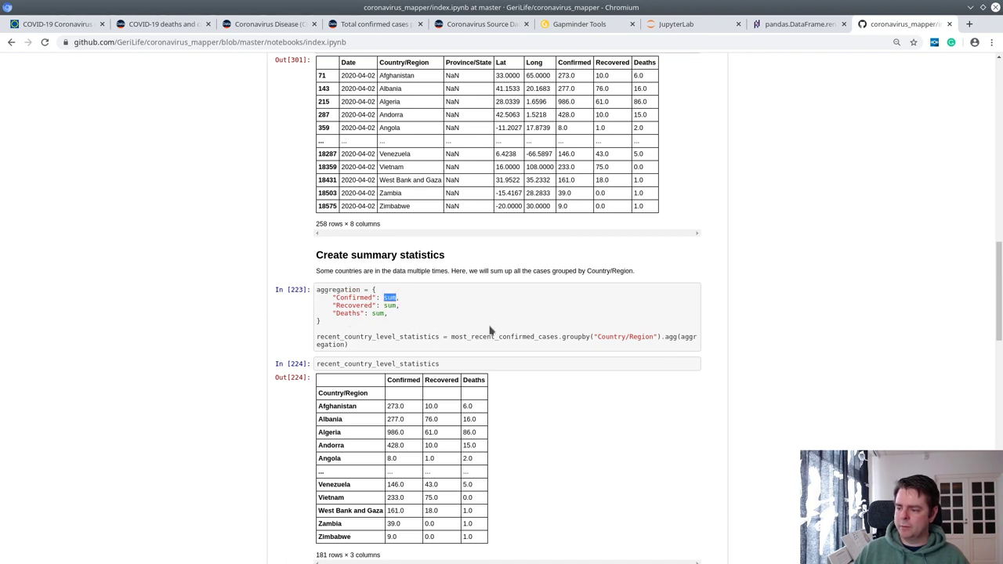
{"action": "double_click", "coordinate": [611, 338]}
Examine the Create proportional statistics code, from the maximum case values to the proportional columns in the country table
{"action": "scroll", "coordinate": [640, 348], "scroll_direction": "down", "scroll_amount": 3}
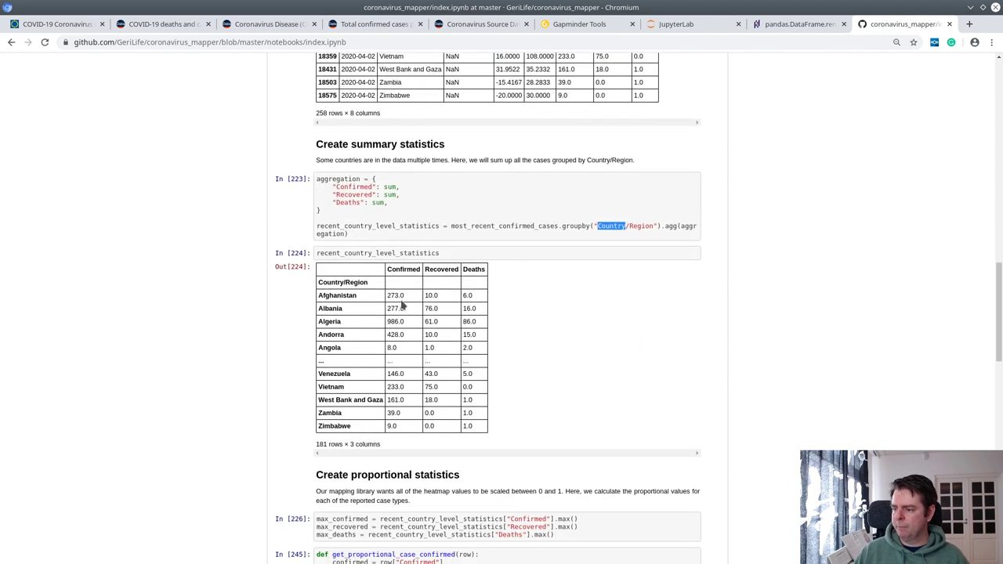
{"action": "scroll", "coordinate": [443, 360], "scroll_direction": "down", "scroll_amount": 7}
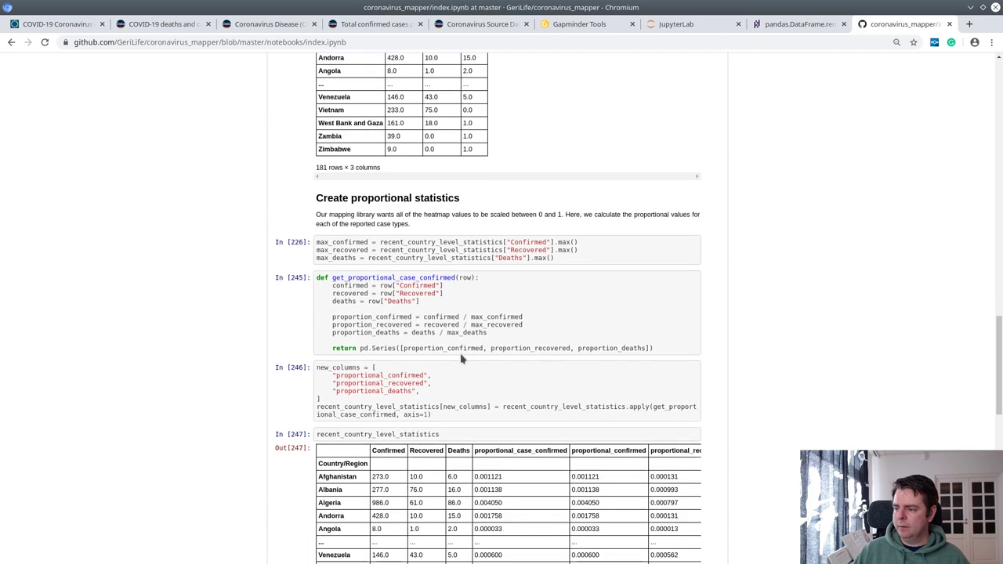
{"action": "scroll", "coordinate": [592, 258], "scroll_direction": "down", "scroll_amount": 3}
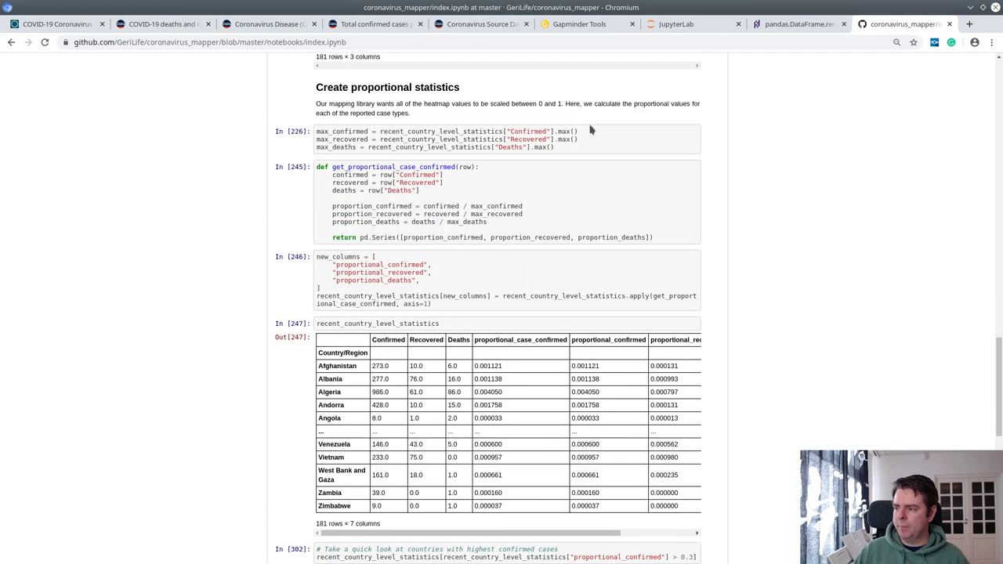
{"action": "left_click_drag", "start_coordinate": [591, 131], "coordinate": [559, 131]}
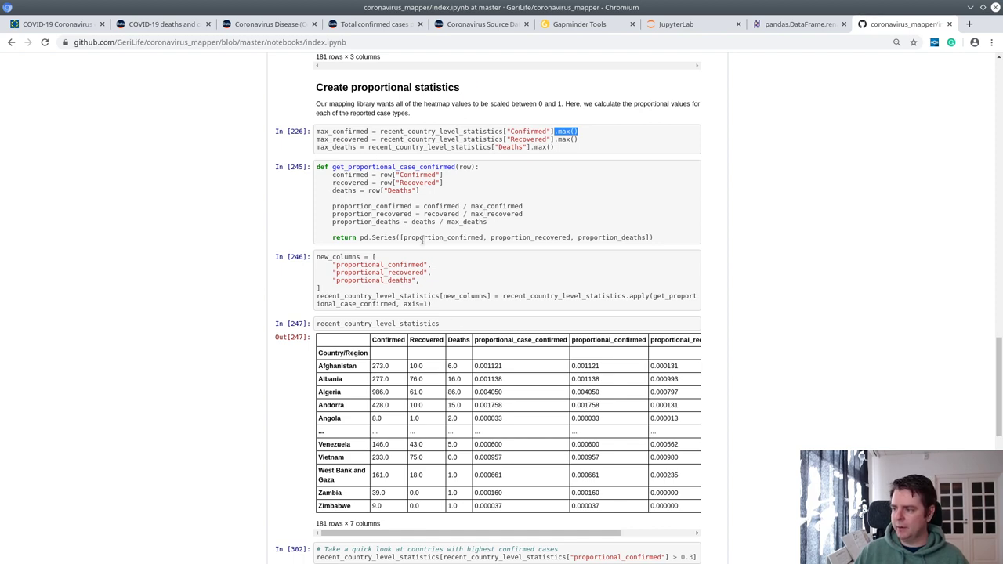
{"action": "scroll", "coordinate": [422, 241], "scroll_direction": "down", "scroll_amount": 1}
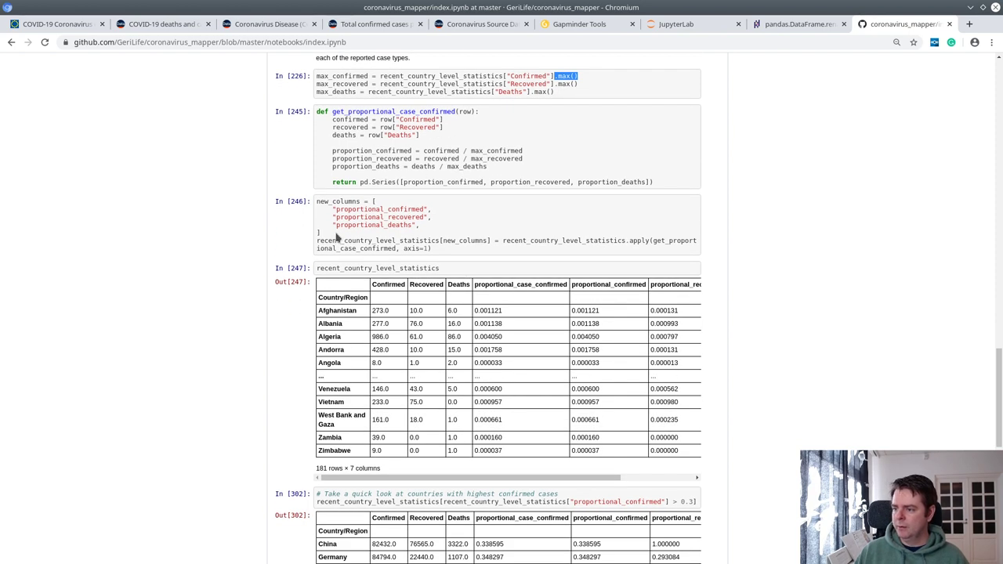
{"action": "left_click_drag", "start_coordinate": [335, 237], "coordinate": [322, 278]}
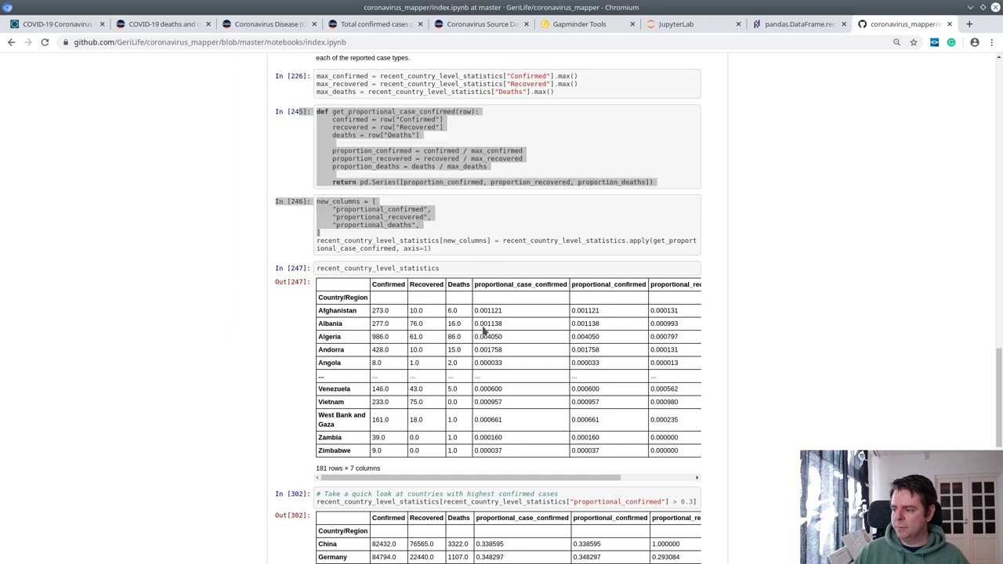
{"action": "double_click", "coordinate": [598, 312]}
{"action": "scroll", "coordinate": [251, 303], "scroll_direction": "down", "scroll_amount": 5}
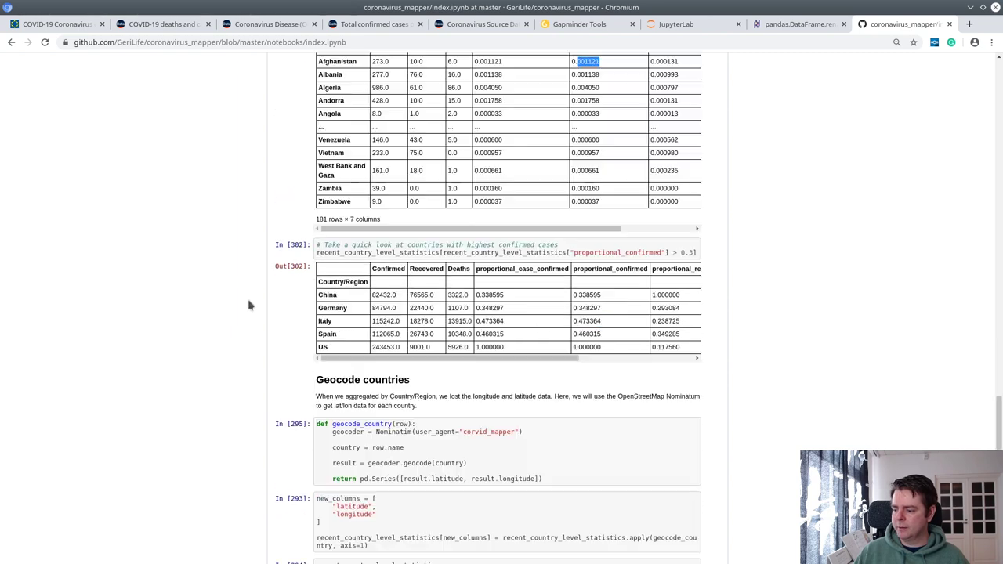
Examine the filter for countries with the highest confirmed cases, where proportional_confirmed is greater than 0.3
{"action": "scroll", "coordinate": [251, 302], "scroll_direction": "up", "scroll_amount": 5}
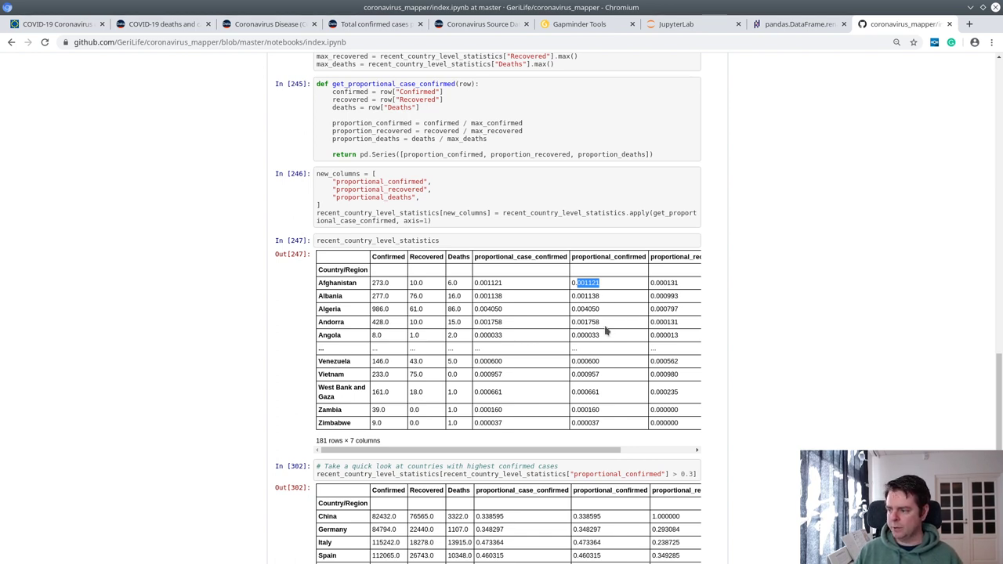
{"action": "scroll", "coordinate": [607, 381], "scroll_direction": "down", "scroll_amount": 3}
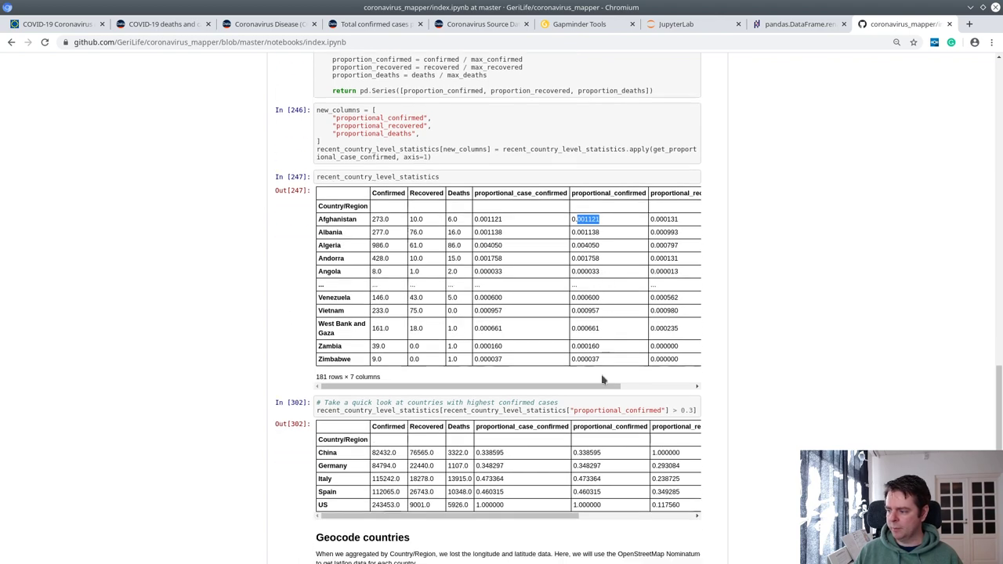
{"action": "scroll", "coordinate": [619, 324], "scroll_direction": "down", "scroll_amount": 2}
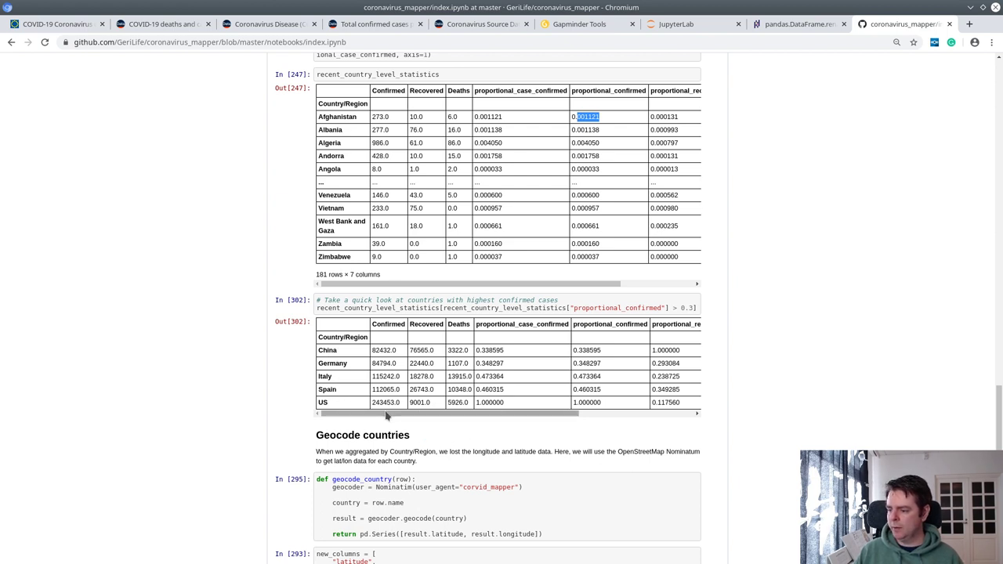
{"action": "left_click_drag", "start_coordinate": [691, 307], "coordinate": [585, 308]}
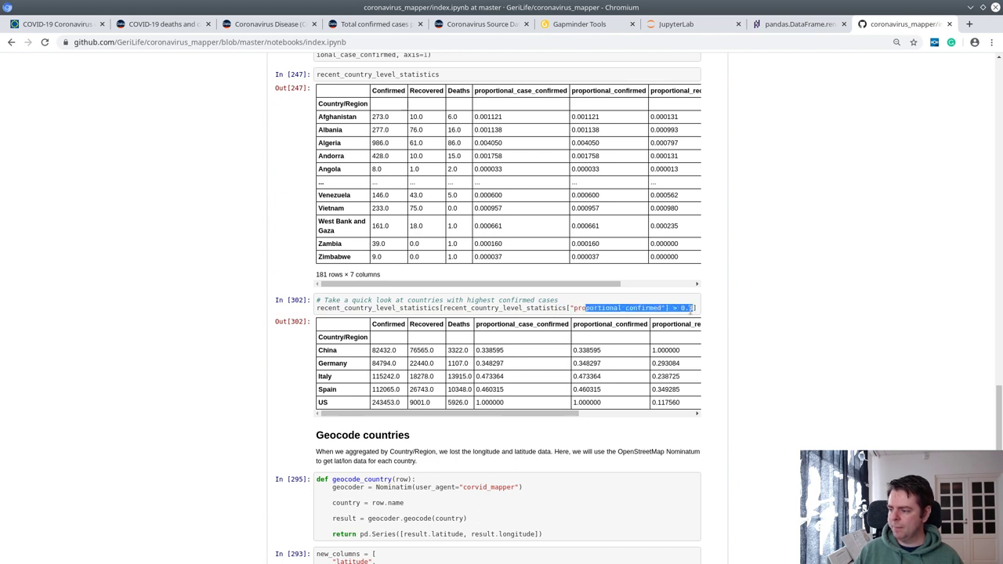
{"action": "left_click", "coordinate": [693, 315]}
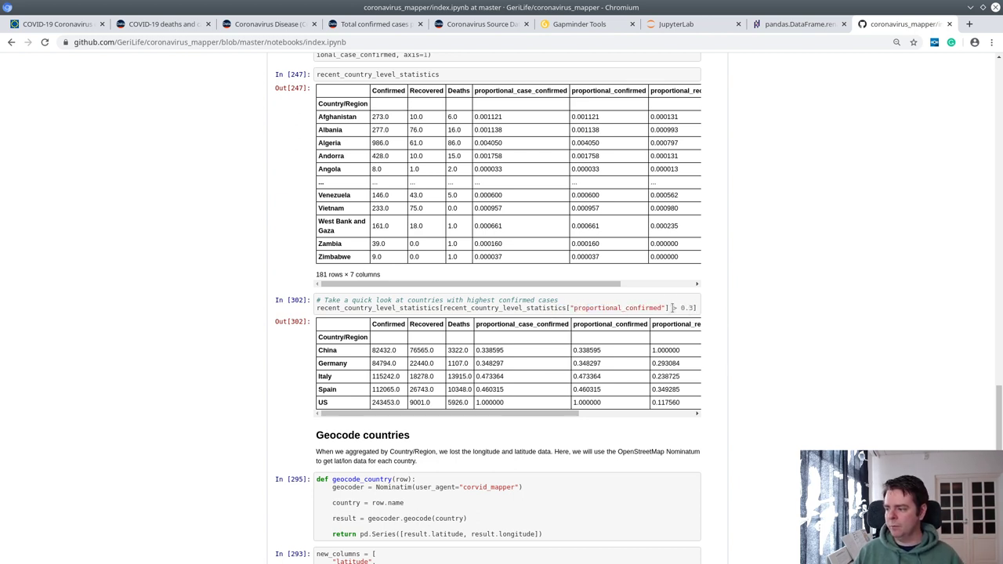
{"action": "left_click_drag", "start_coordinate": [681, 307], "coordinate": [694, 306]}
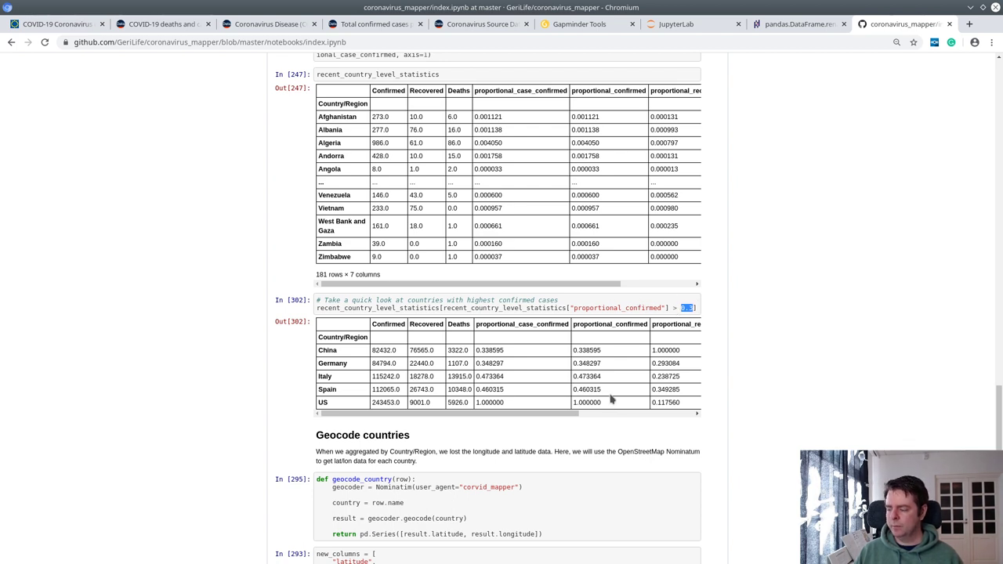
Review the latitude and longitude columns of the filtered table and the Geocode countries section through the notebook's end
{"action": "scroll", "coordinate": [506, 412], "scroll_direction": "down", "scroll_amount": 3}
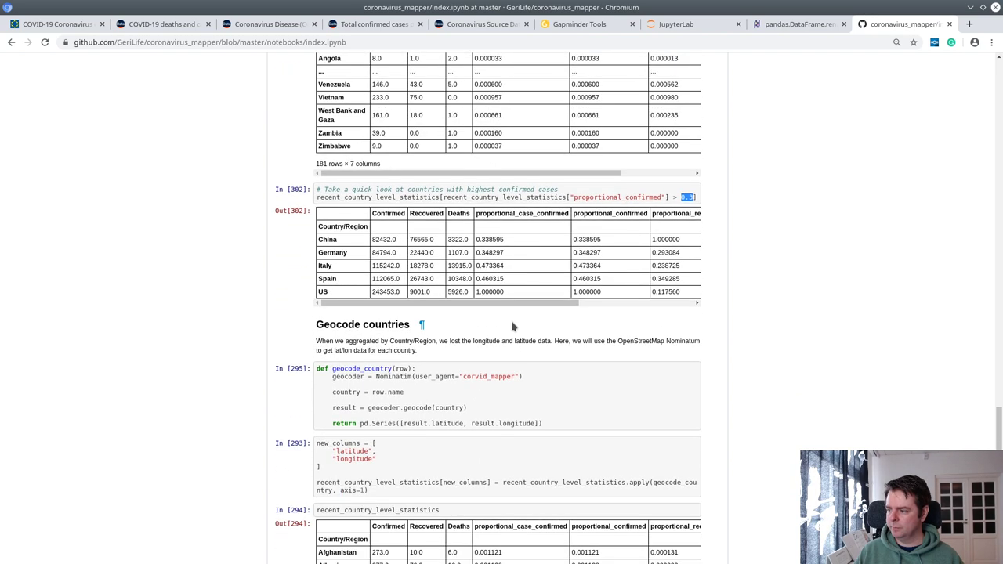
{"action": "left_click_drag", "start_coordinate": [506, 304], "coordinate": [695, 317]}
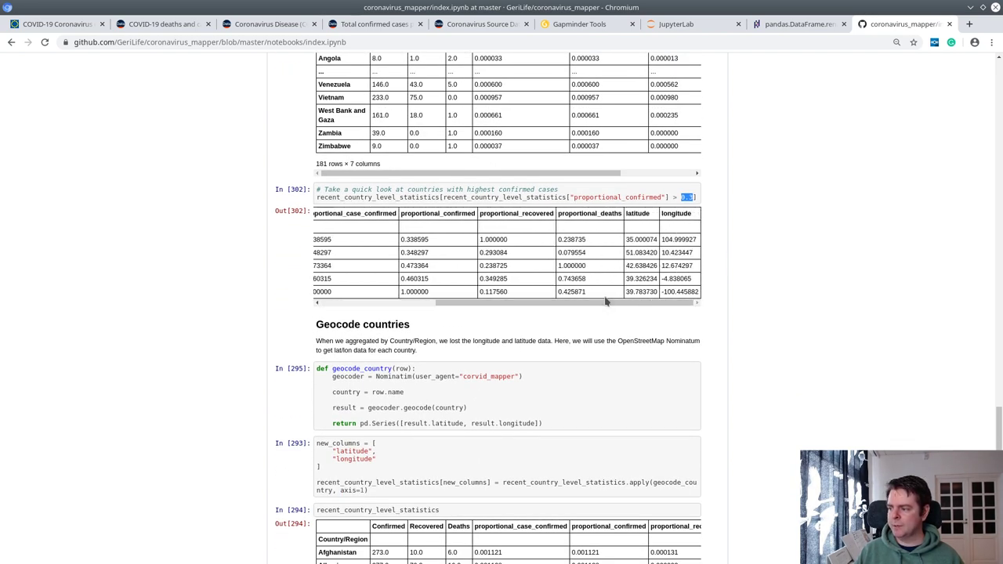
{"action": "left_click_drag", "start_coordinate": [610, 302], "coordinate": [368, 294]}
{"action": "scroll", "coordinate": [188, 248], "scroll_direction": "up", "scroll_amount": 6}
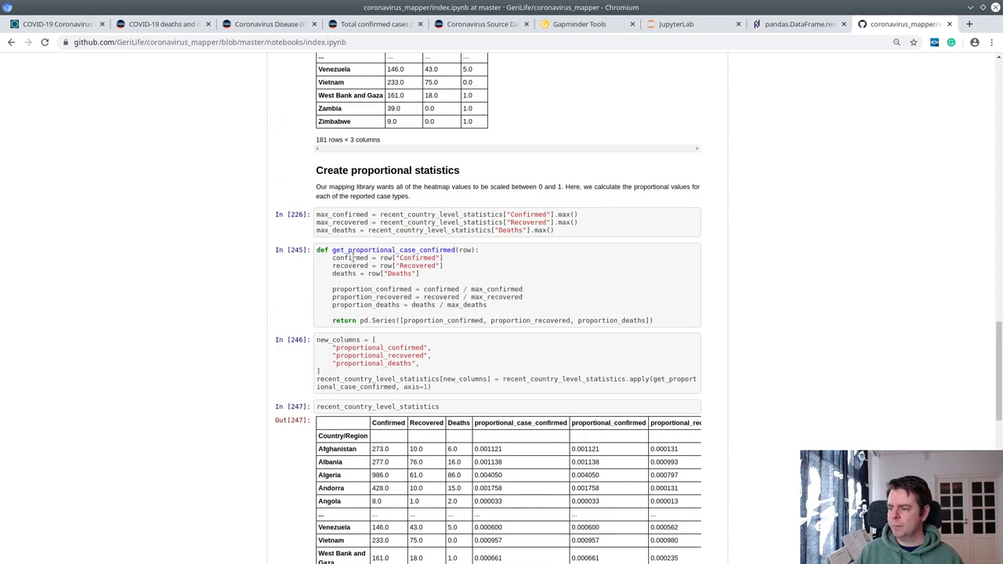
{"action": "scroll", "coordinate": [296, 273], "scroll_direction": "down", "scroll_amount": 9}
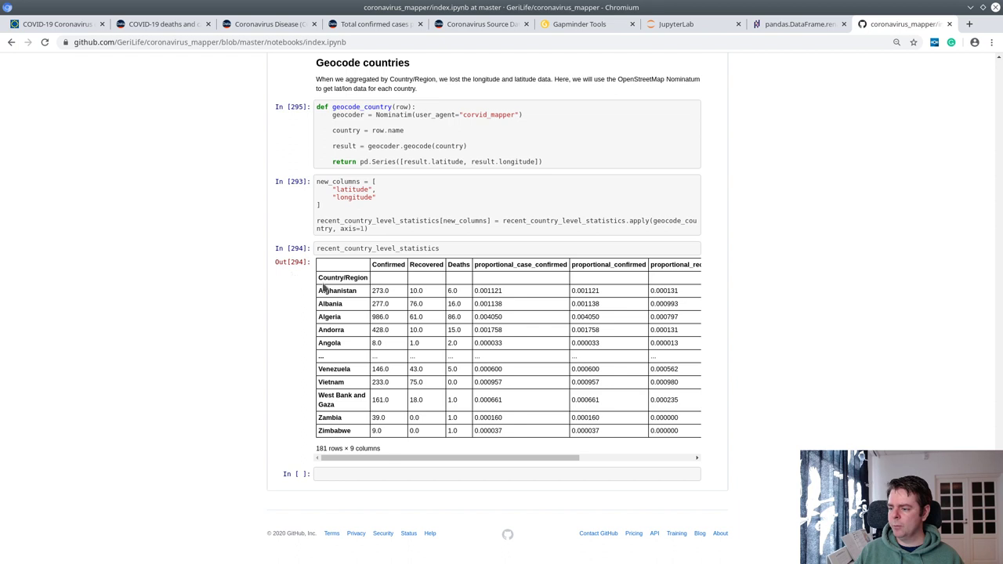
{"action": "left_click_drag", "start_coordinate": [423, 457], "coordinate": [295, 404]}
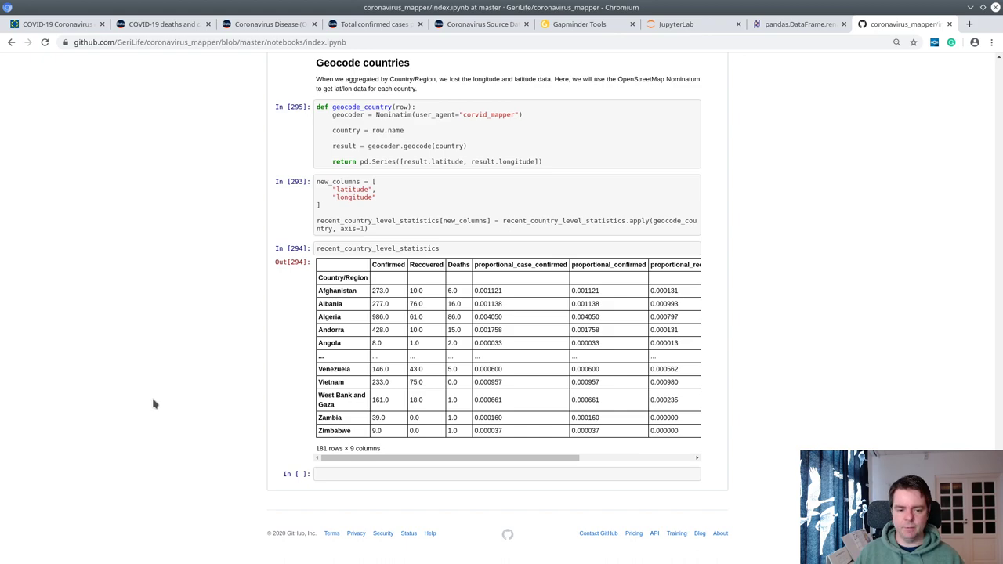
Examine the notebook's Load data cell, including the datahub.io address and the User-Agent request headers
{"action": "scroll", "coordinate": [196, 335], "scroll_direction": "up", "scroll_amount": 15}
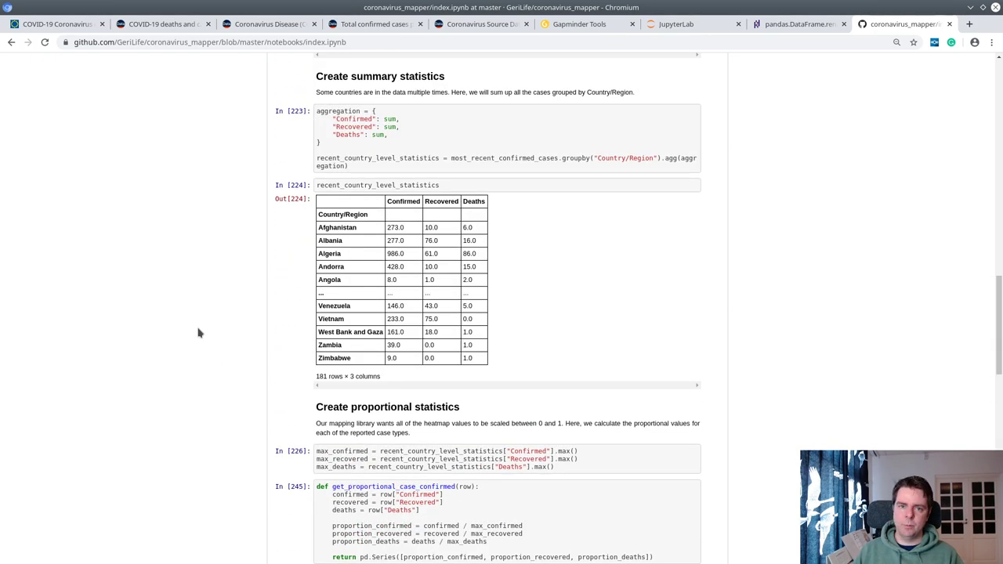
{"action": "scroll", "coordinate": [199, 333], "scroll_direction": "up", "scroll_amount": 20}
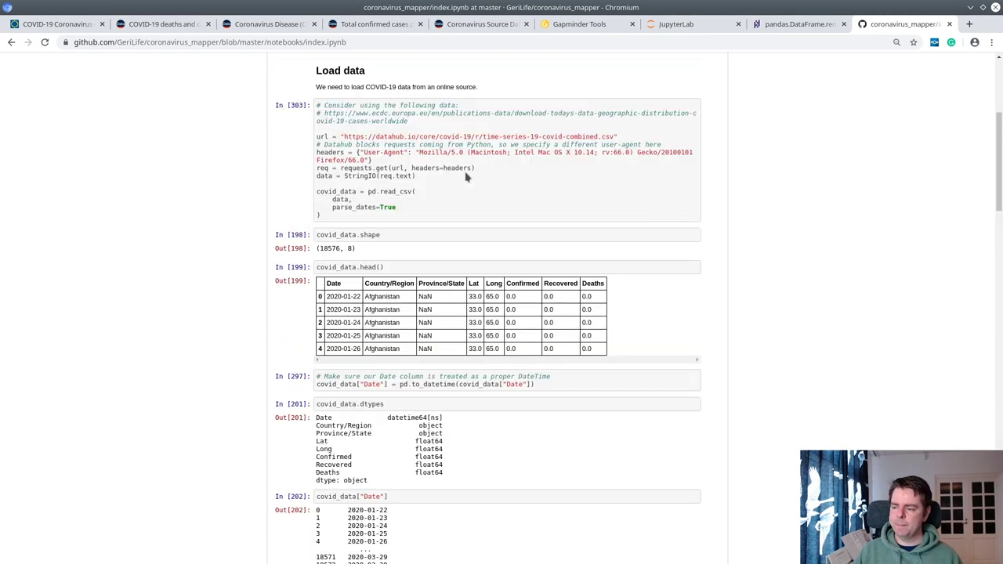
{"action": "scroll", "coordinate": [466, 177], "scroll_direction": "up", "scroll_amount": 2}
{"action": "double_click", "coordinate": [392, 201]}
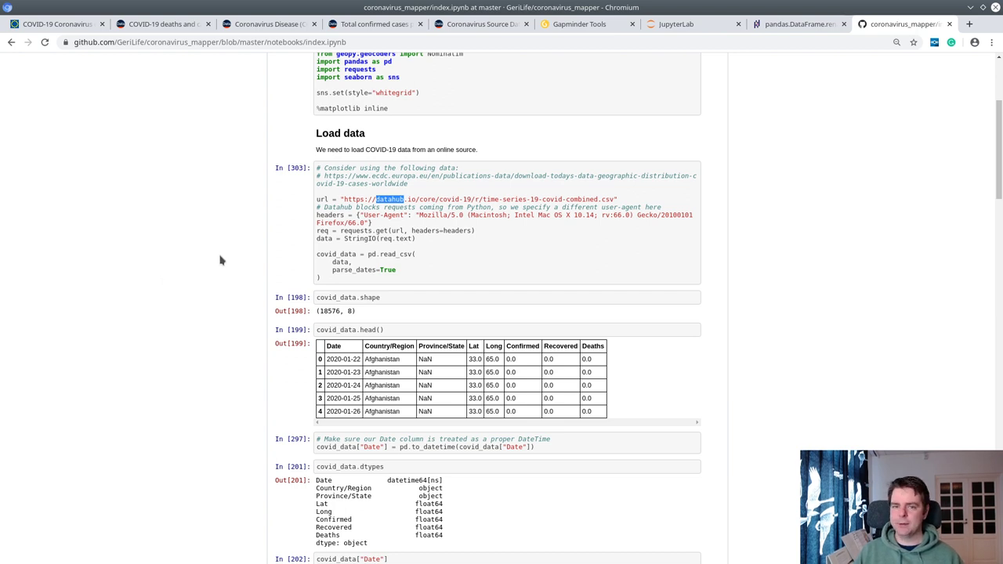
{"action": "left_click_drag", "start_coordinate": [349, 214], "coordinate": [705, 241]}
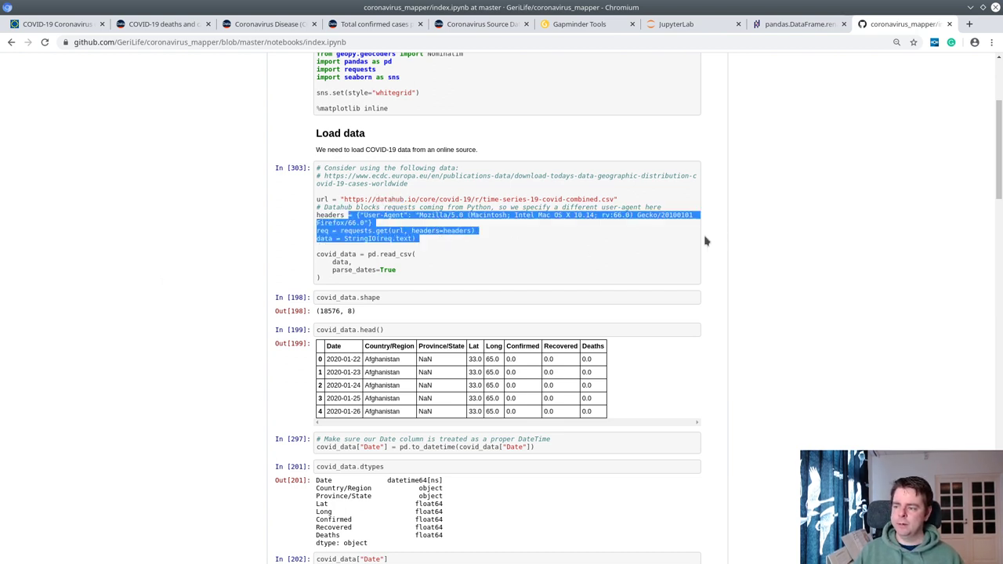
{"action": "left_click", "coordinate": [706, 241]}
Select the full web address of the COVID-19 Coronavirus data page on the EU Open Data Portal and switch to another window
{"action": "left_click", "coordinate": [70, 29]}
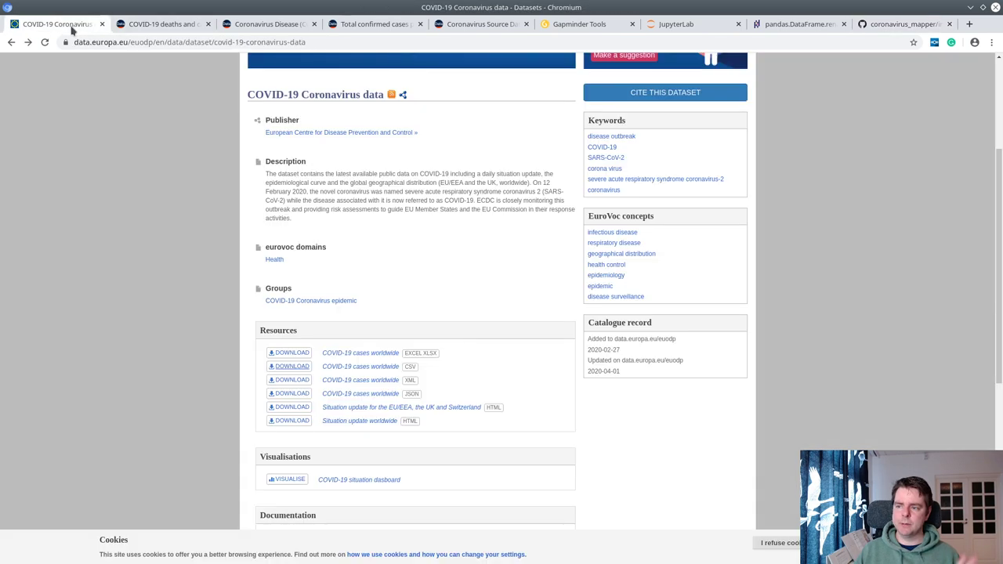
{"action": "scroll", "coordinate": [286, 163], "scroll_direction": "up", "scroll_amount": 2}
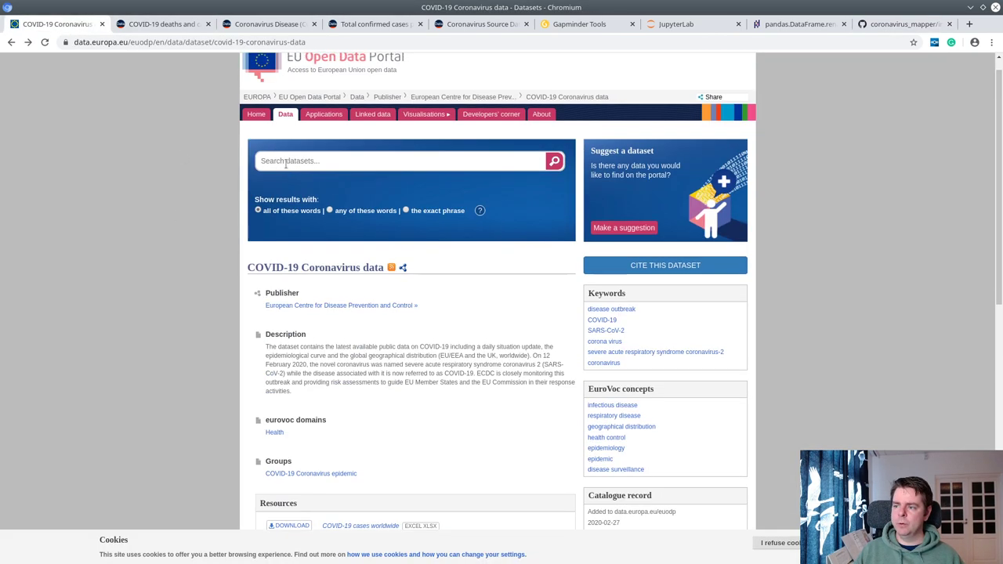
{"action": "scroll", "coordinate": [286, 163], "scroll_direction": "up", "scroll_amount": 1}
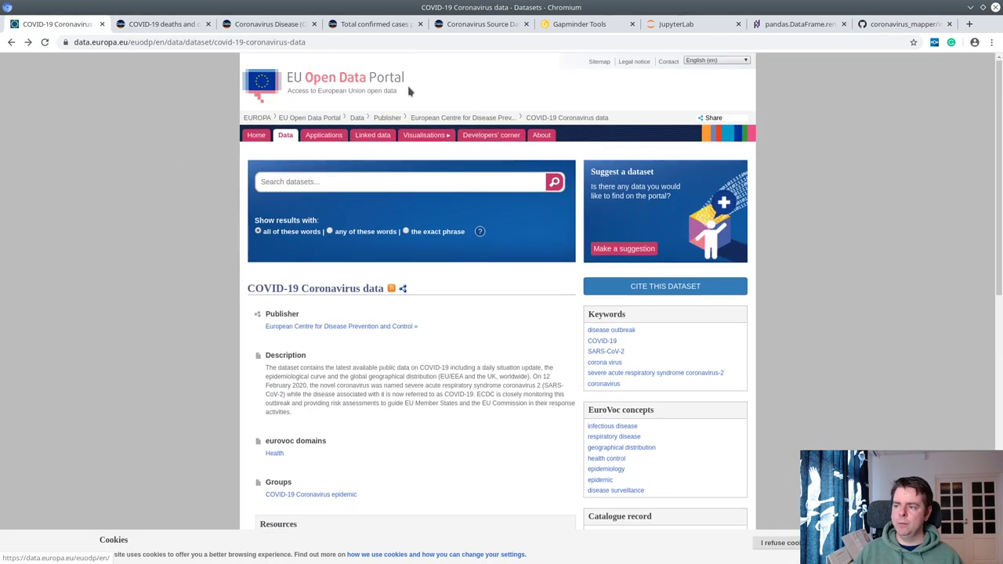
{"action": "left_click", "coordinate": [323, 42]}
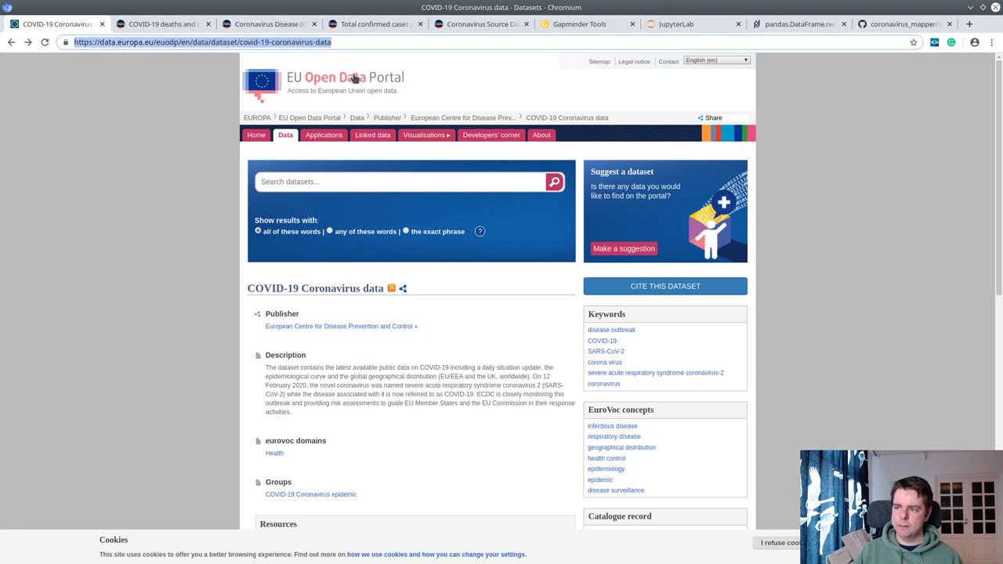
{"action": "key", "text": "alt+Tab"}
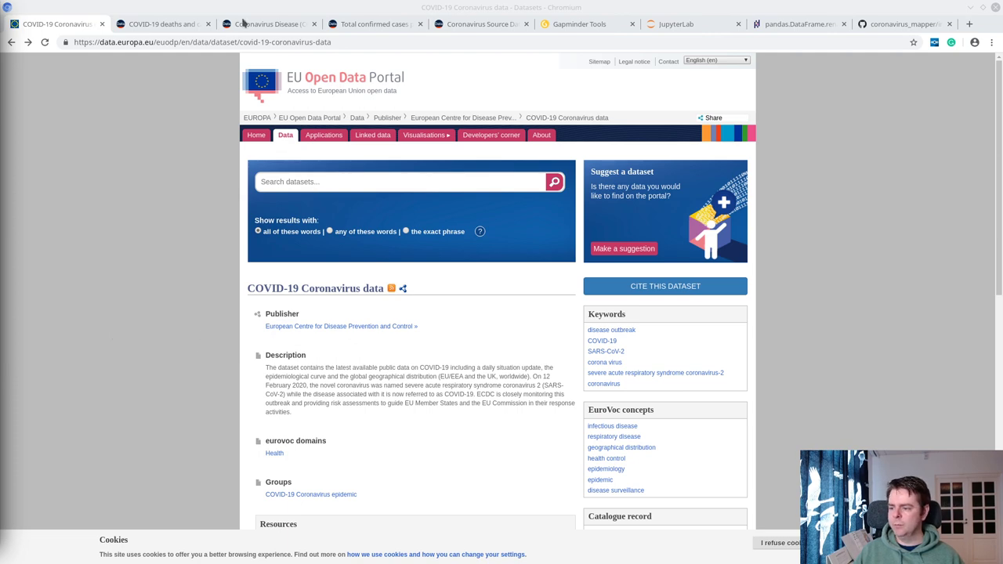
{"action": "left_click", "coordinate": [157, 23]}
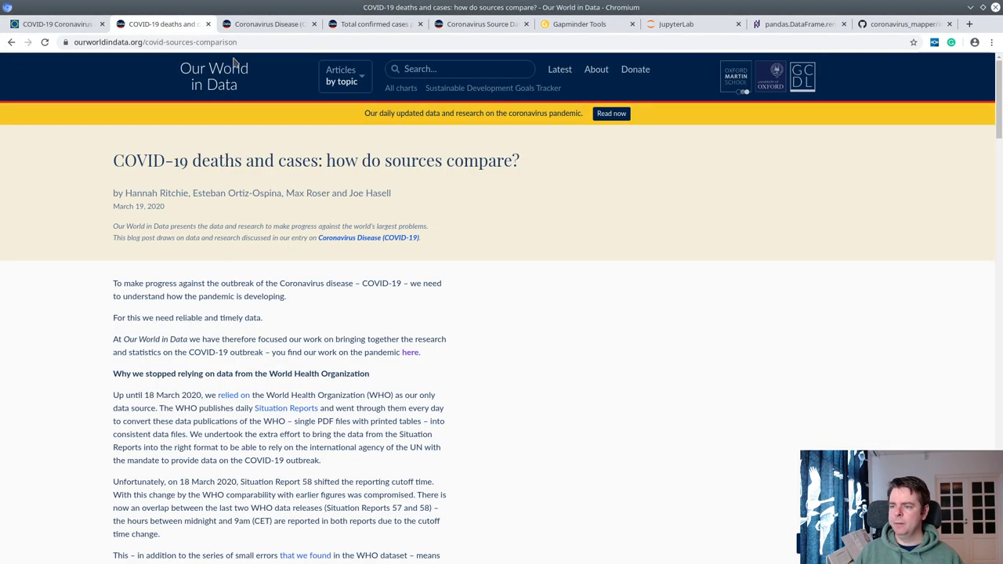
{"action": "left_click", "coordinate": [260, 26]}
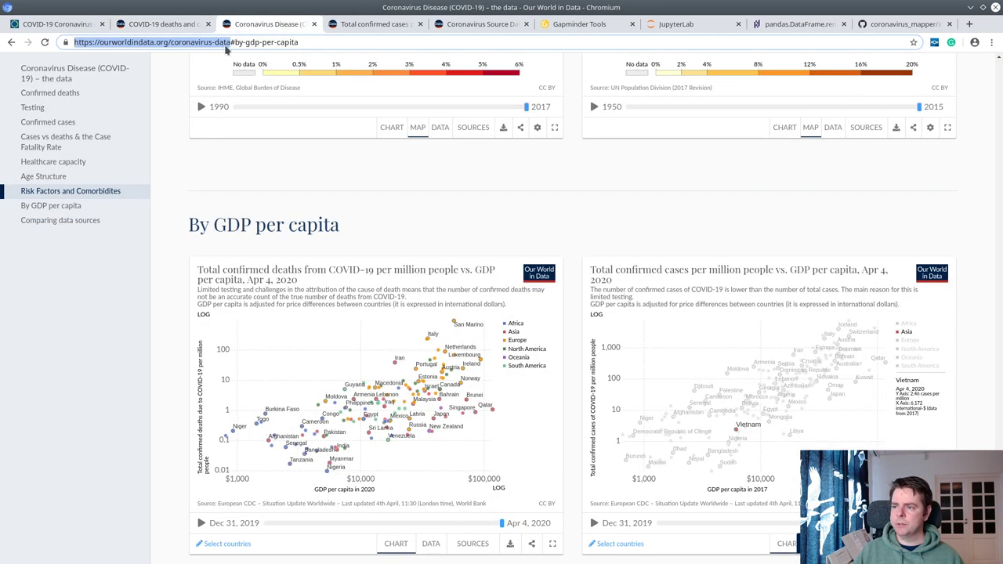
{"action": "left_click", "coordinate": [228, 42]}
{"action": "left_click_drag", "start_coordinate": [231, 42], "coordinate": [21, 27]}
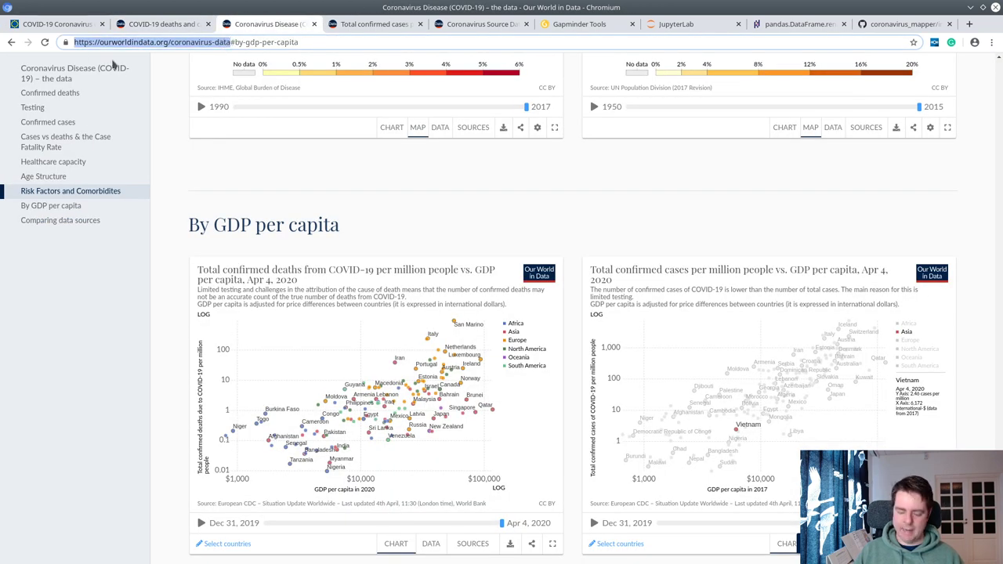
{"action": "scroll", "coordinate": [546, 455], "scroll_direction": "down", "scroll_amount": 3}
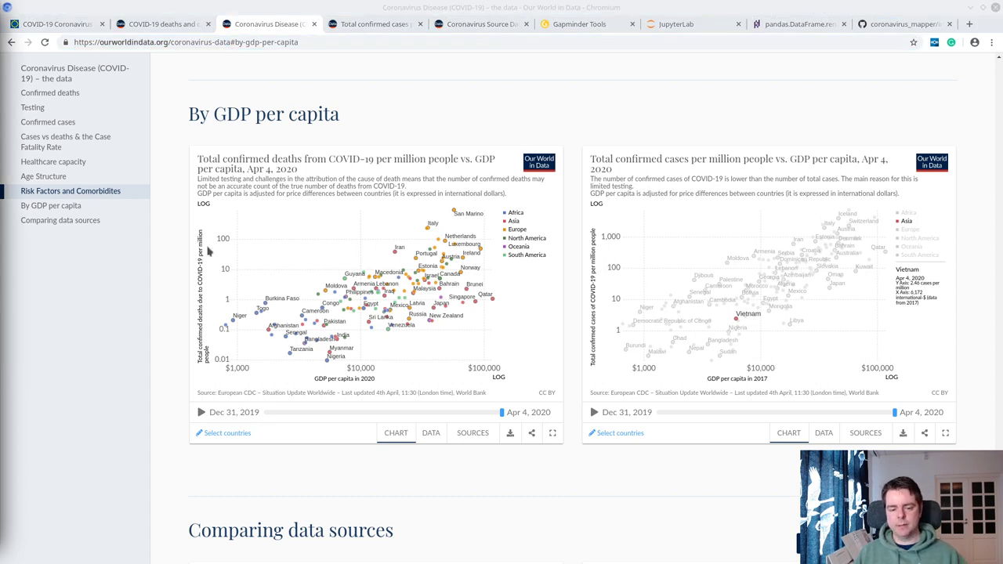
{"action": "scroll", "coordinate": [570, 446], "scroll_direction": "down", "scroll_amount": 4}
{"action": "scroll", "coordinate": [313, 356], "scroll_direction": "up", "scroll_amount": 1}
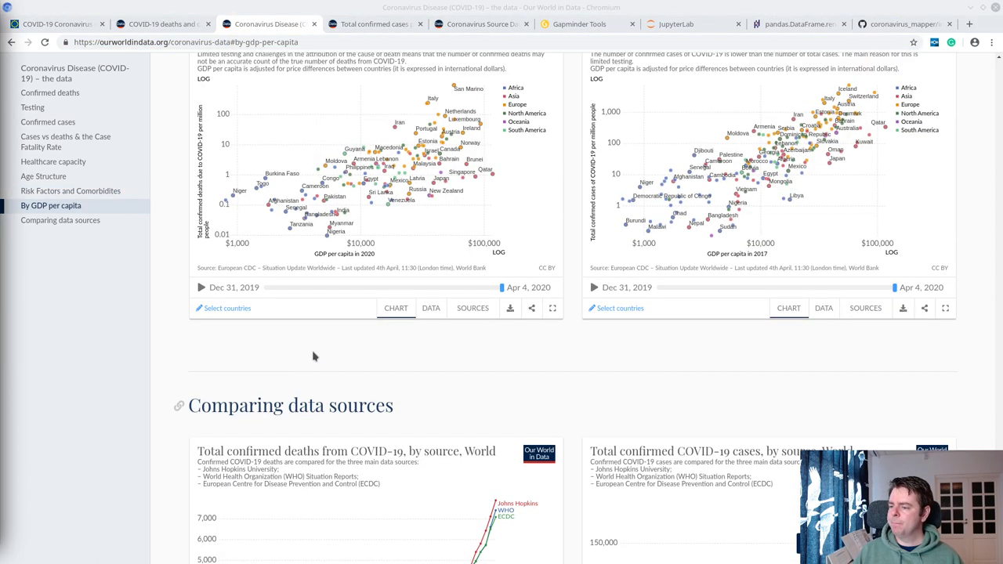
{"action": "scroll", "coordinate": [313, 357], "scroll_direction": "up", "scroll_amount": 3}
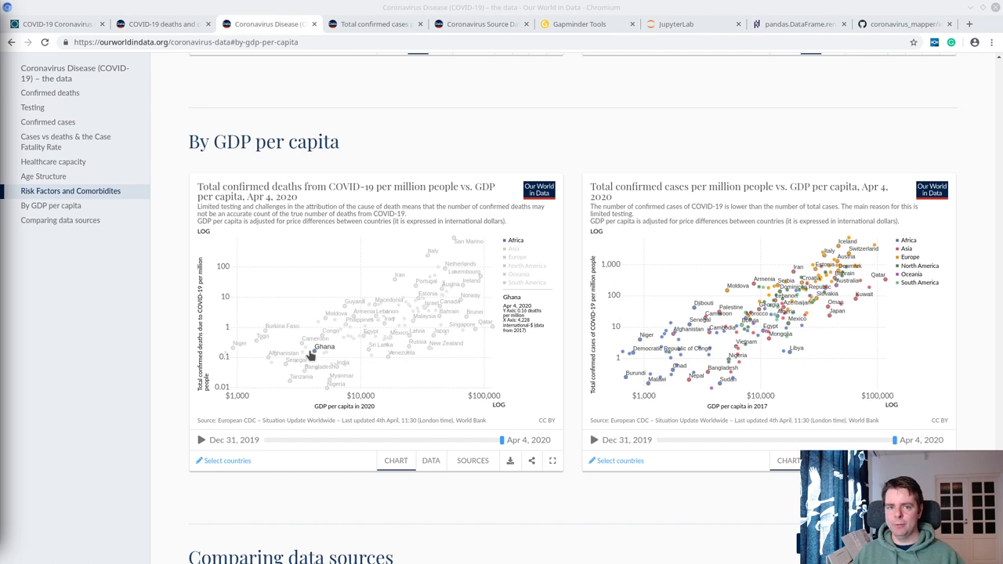
{"action": "left_click", "coordinate": [580, 24]}
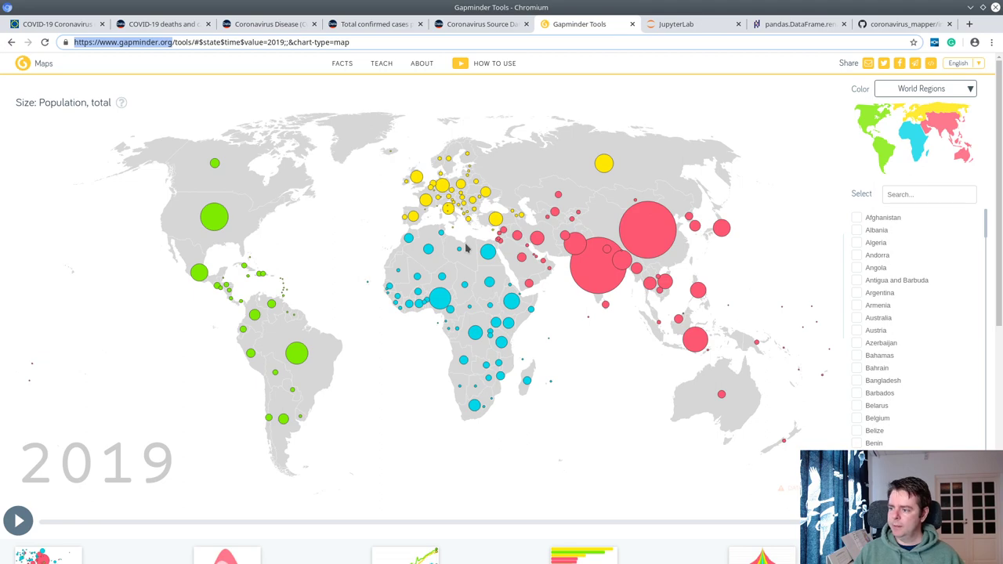
{"action": "key", "text": "alt+Tab"}
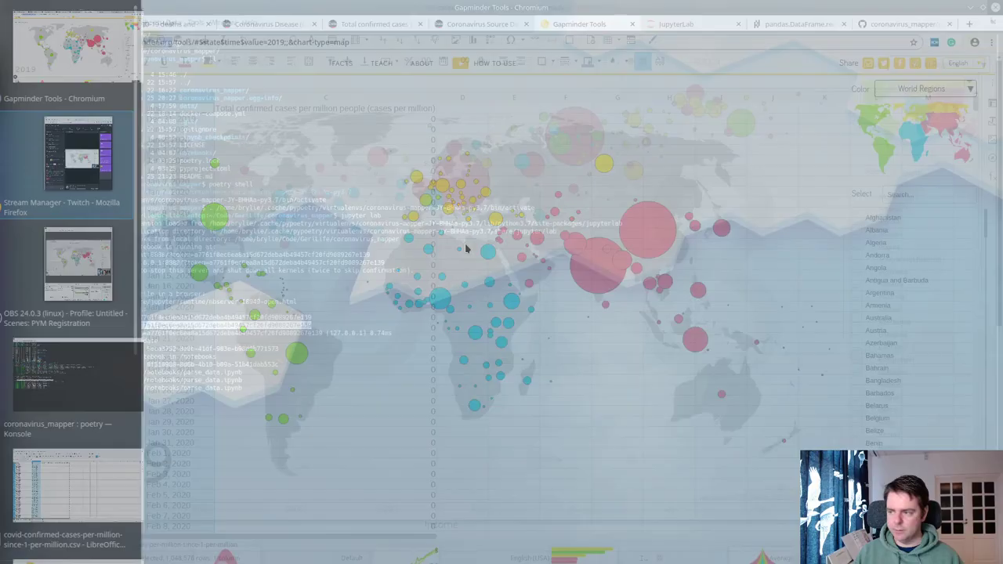
{"action": "key", "text": "alt+Tab"}
{"action": "key", "text": "alt+shift+Tab"}
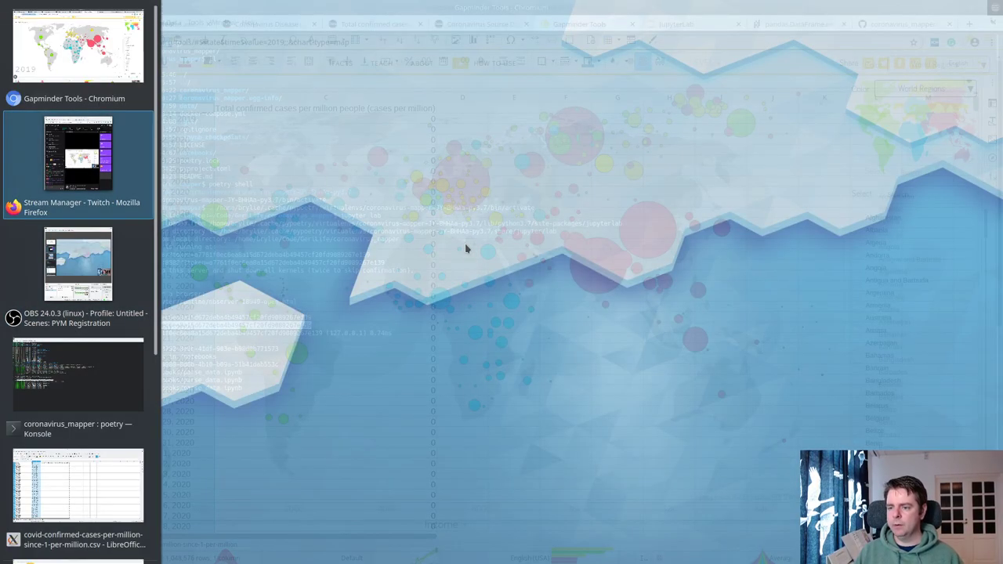
{"action": "key", "text": "alt+shift+Tab"}
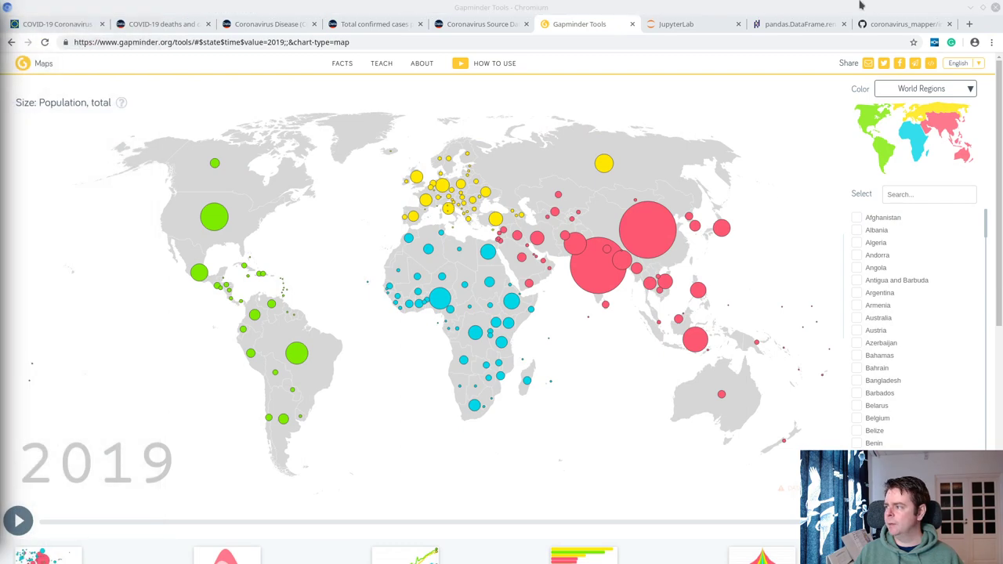
Review the dateRep values and the ECDC address read by read_csv in parse_data.ipynb, checking back with the EU Open Data Portal page
{"action": "left_click", "coordinate": [679, 24]}
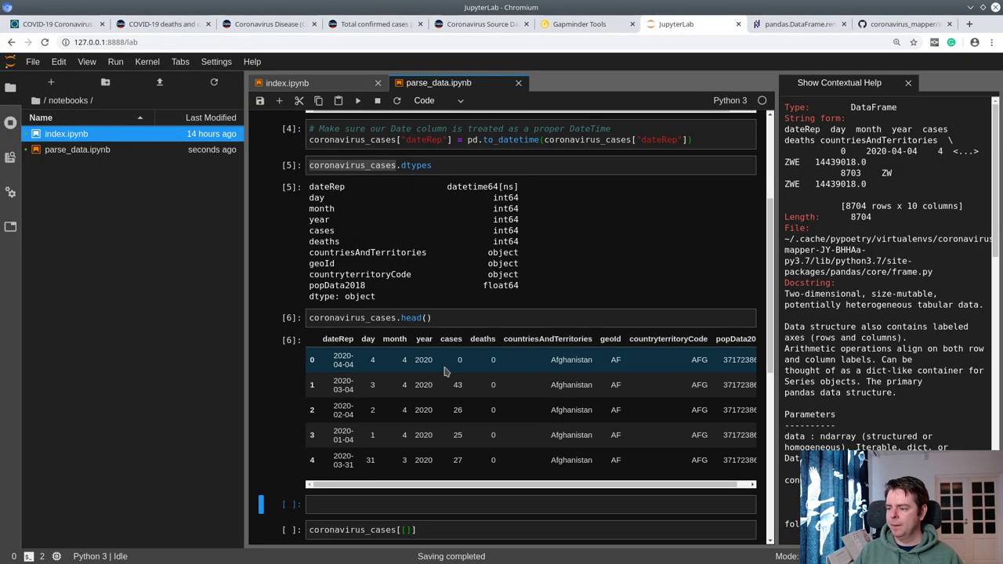
{"action": "double_click", "coordinate": [479, 198]}
{"action": "left_click_drag", "start_coordinate": [335, 357], "coordinate": [353, 369]}
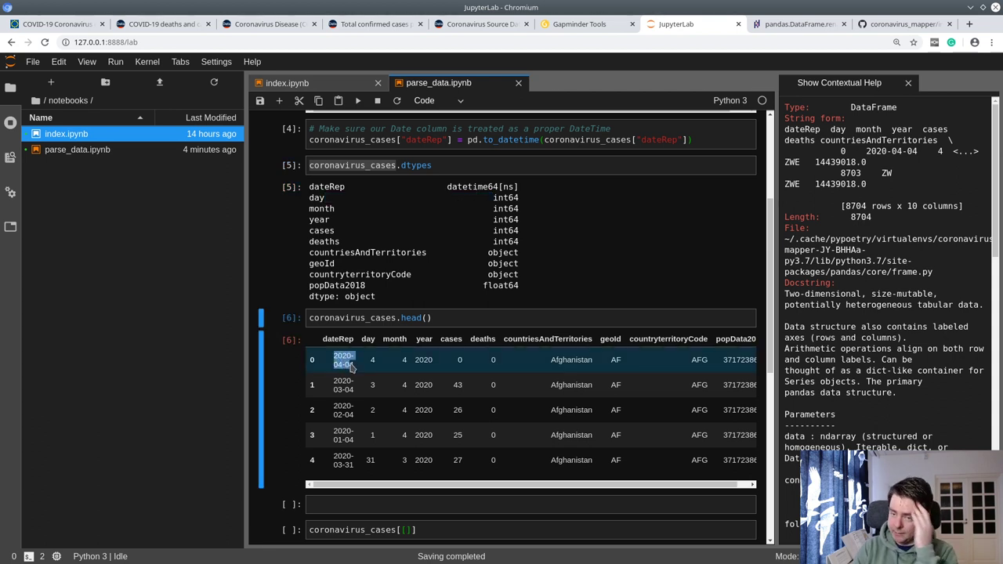
{"action": "scroll", "coordinate": [547, 307], "scroll_direction": "up", "scroll_amount": 5}
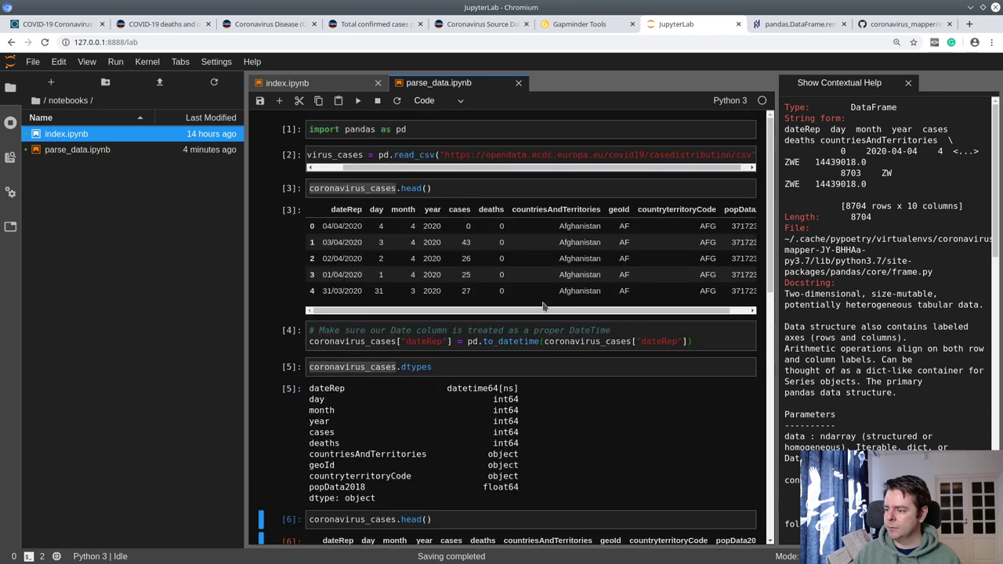
{"action": "double_click", "coordinate": [514, 154]}
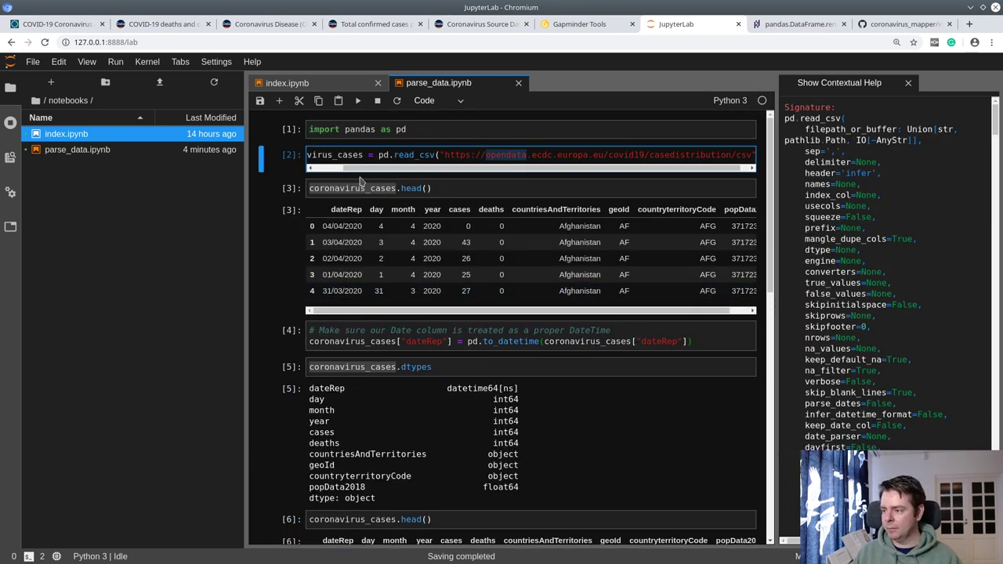
{"action": "left_click_drag", "start_coordinate": [366, 169], "coordinate": [531, 181]}
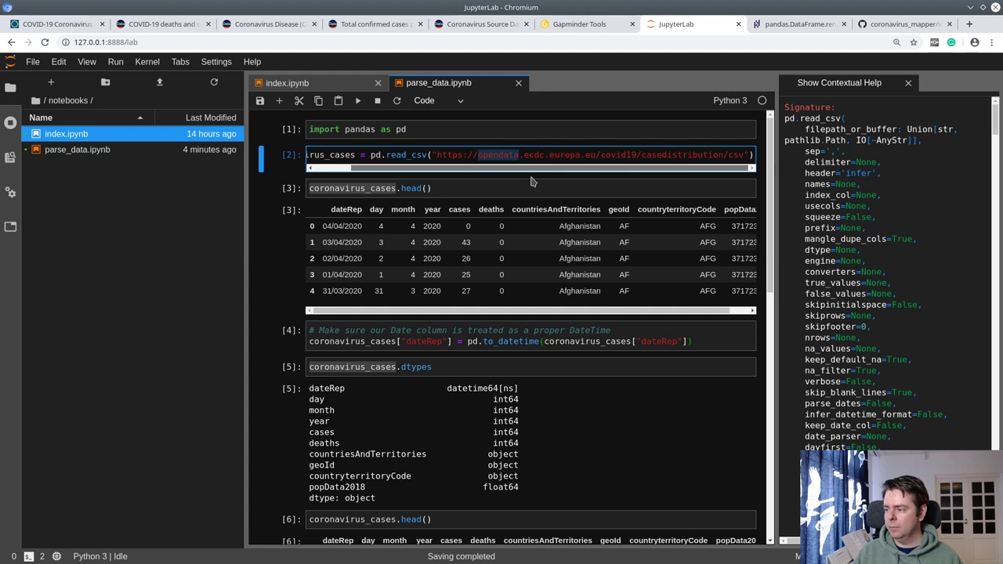
{"action": "left_click", "coordinate": [37, 25]}
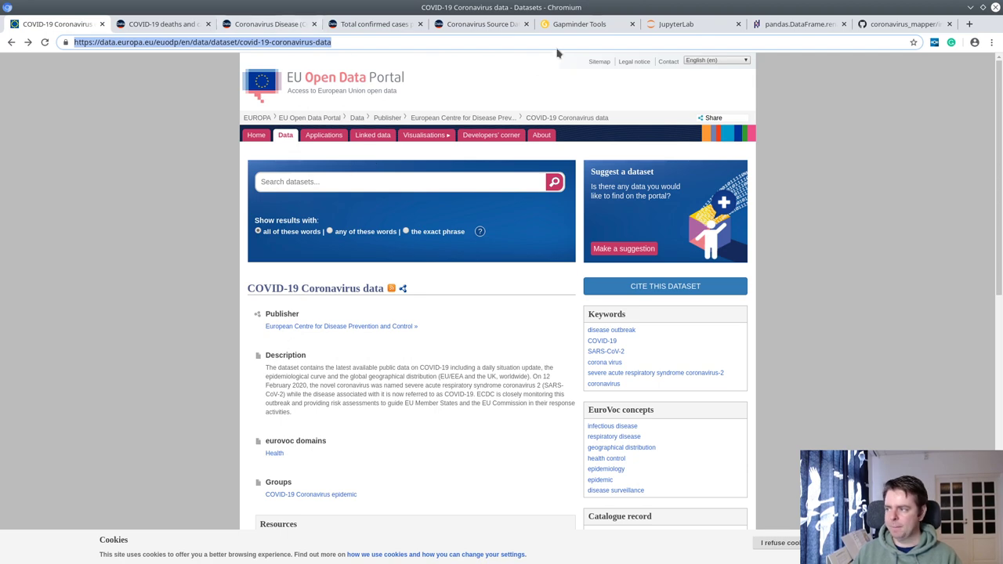
{"action": "left_click", "coordinate": [700, 28]}
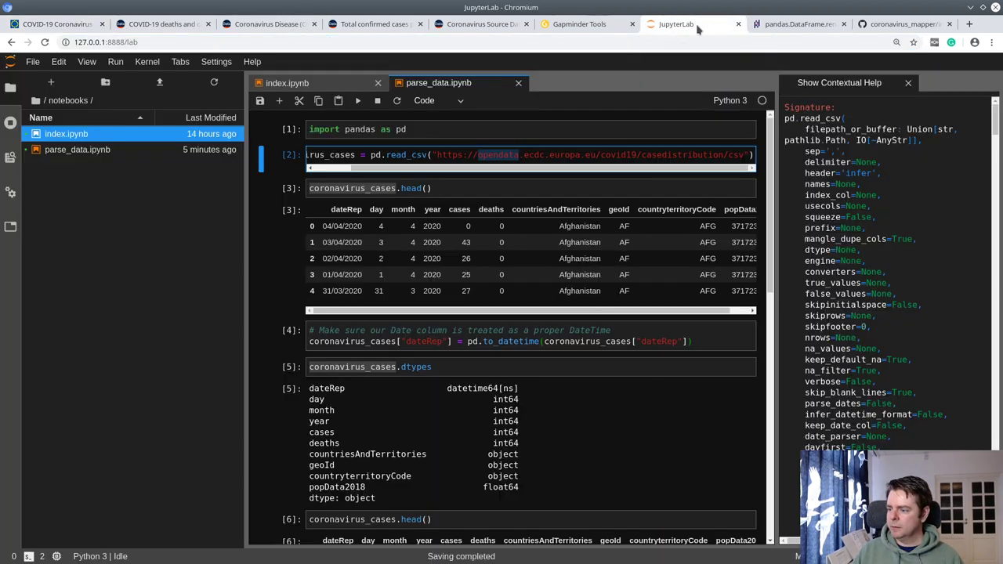
Review the coronavirus_cases preview across its columns, from countriesAndTerritories to popData2018
{"action": "scroll", "coordinate": [333, 379], "scroll_direction": "down", "scroll_amount": 1}
{"action": "scroll", "coordinate": [333, 379], "scroll_direction": "down", "scroll_amount": 5}
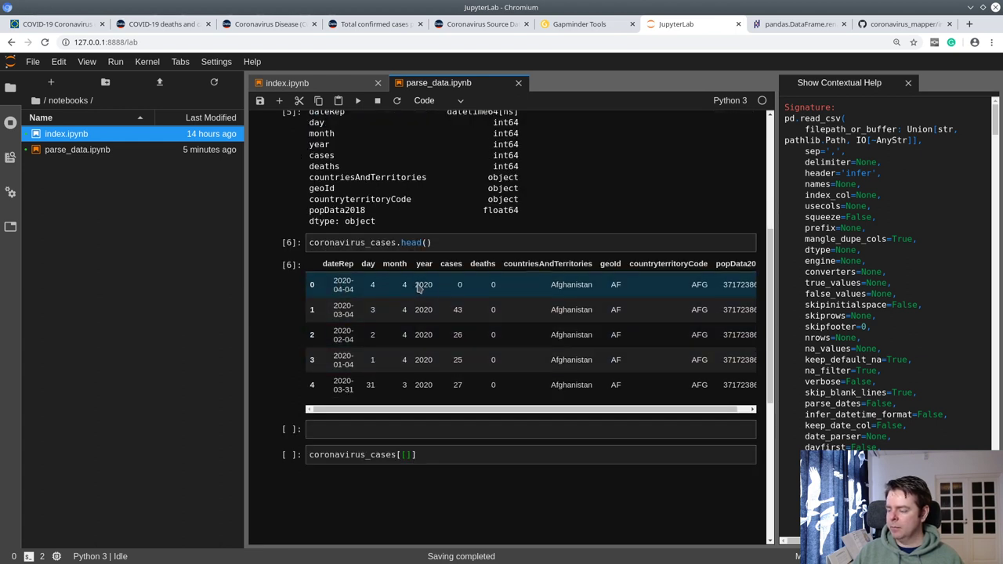
{"action": "double_click", "coordinate": [571, 286]}
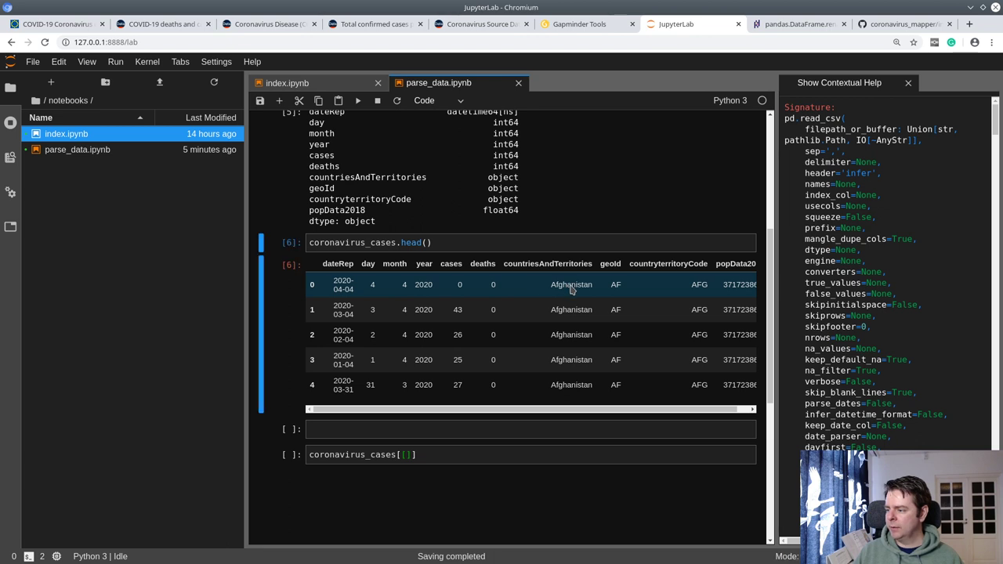
{"action": "left_click_drag", "start_coordinate": [510, 410], "coordinate": [572, 413]}
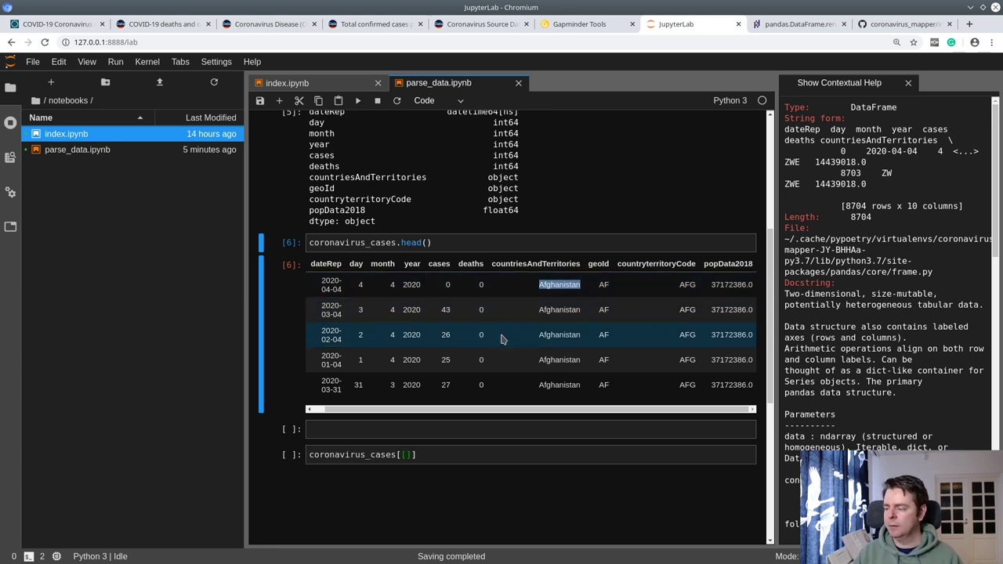
Close the Coronavirus Source Data page and view the chart of total confirmed cases per million people vs. GDP per capita
{"action": "left_click", "coordinate": [468, 25]}
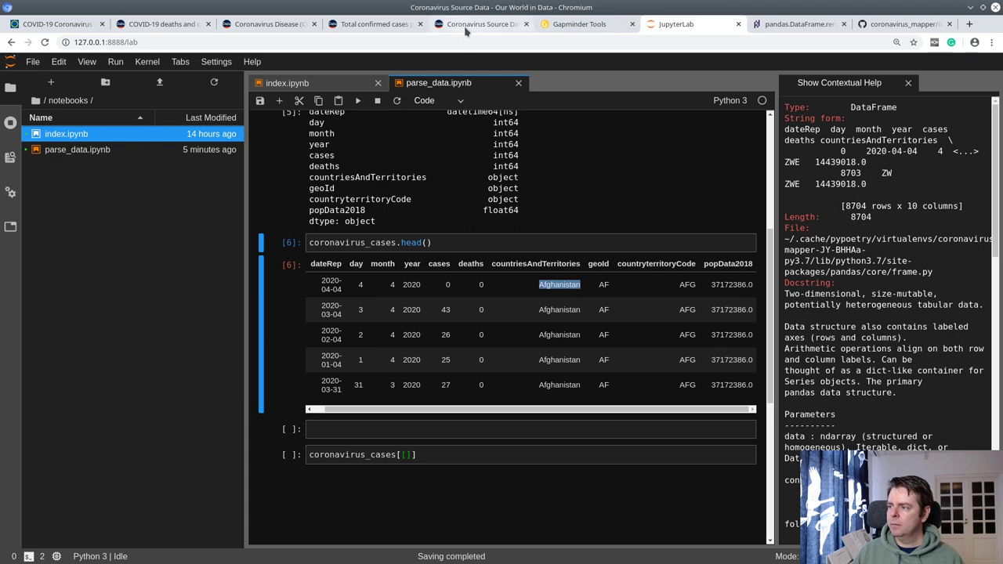
{"action": "left_click", "coordinate": [526, 24]}
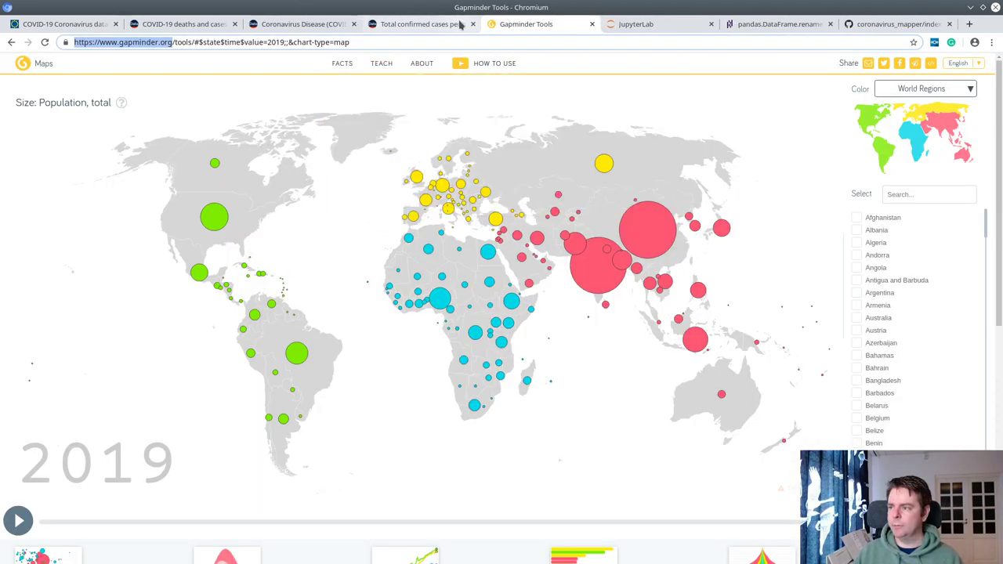
{"action": "left_click", "coordinate": [423, 24]}
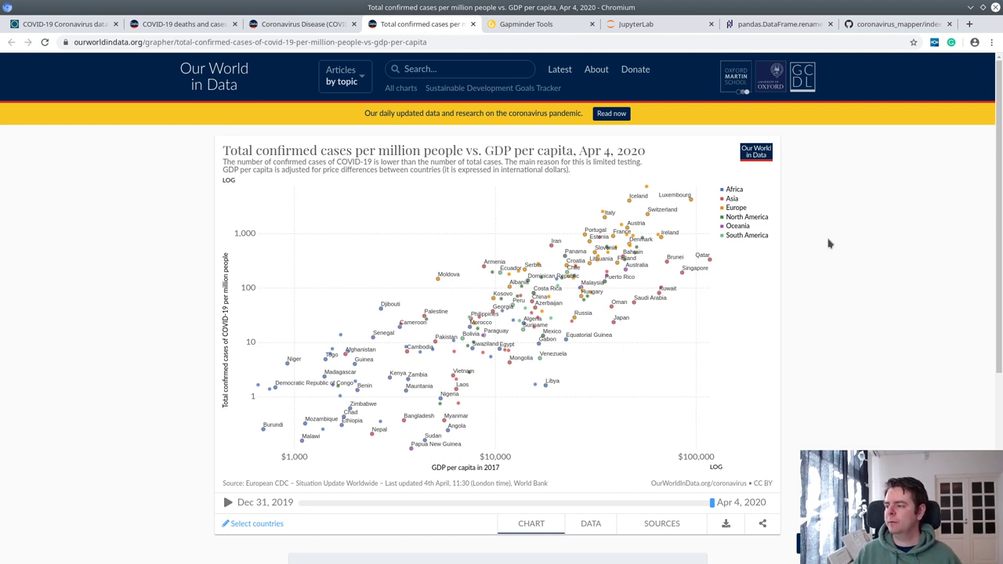
{"action": "left_click", "coordinate": [552, 28]}
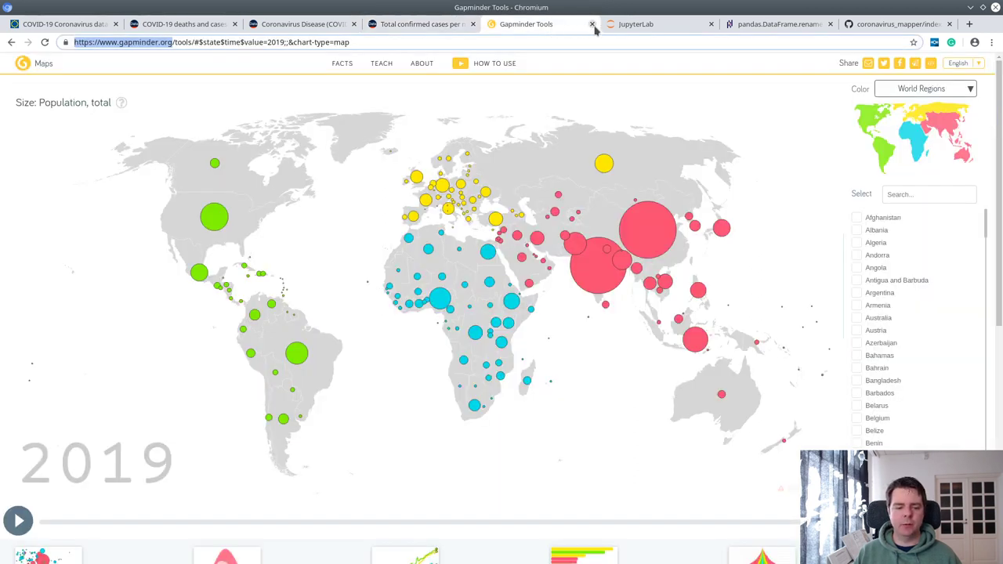
{"action": "left_click", "coordinate": [162, 46]}
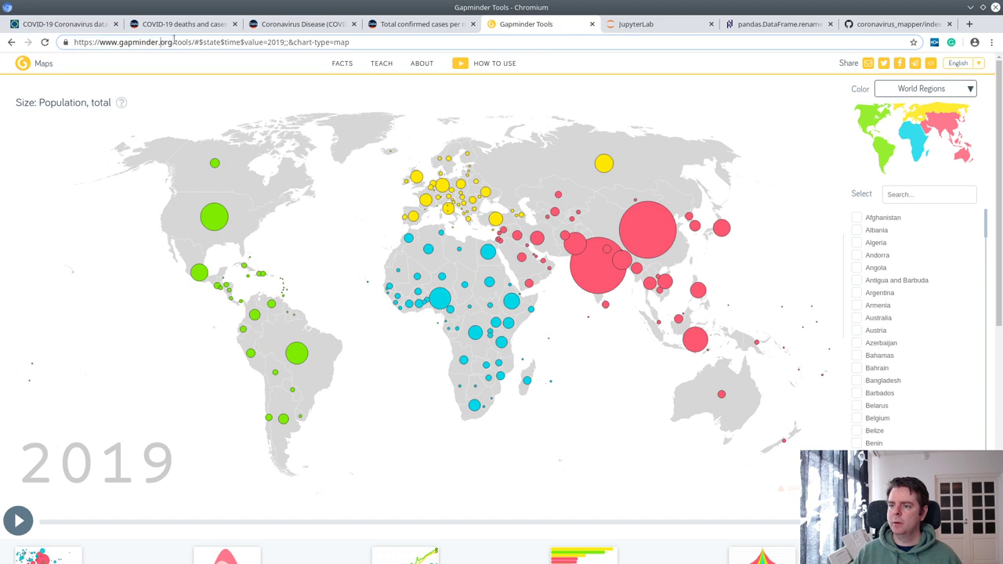
{"action": "left_click_drag", "start_coordinate": [173, 42], "coordinate": [40, 28]}
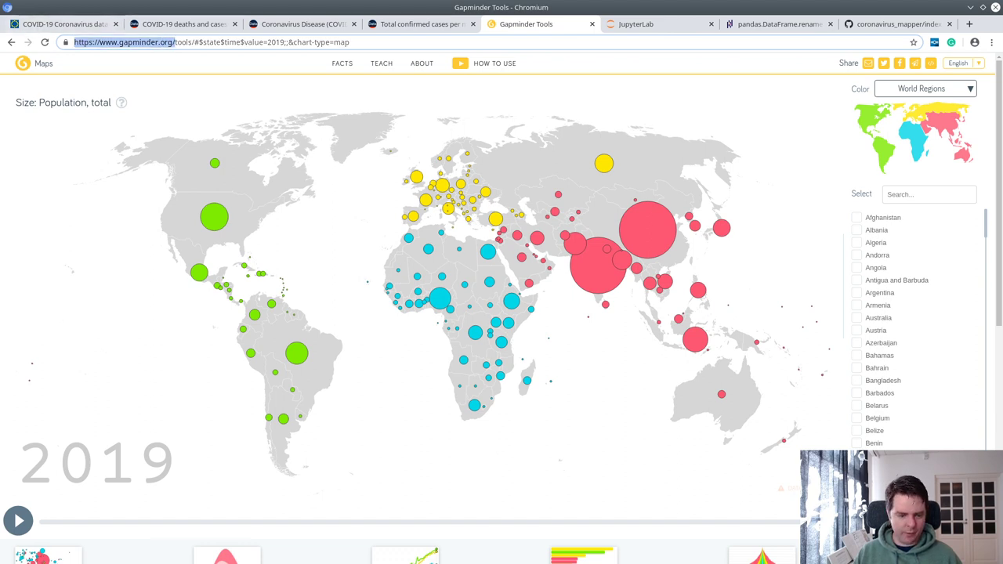
View the pandas.DataFrame.rename documentation and close the coronavirus_mapper index.ipynb page on GitHub
{"action": "key", "text": "alt+Tab"}
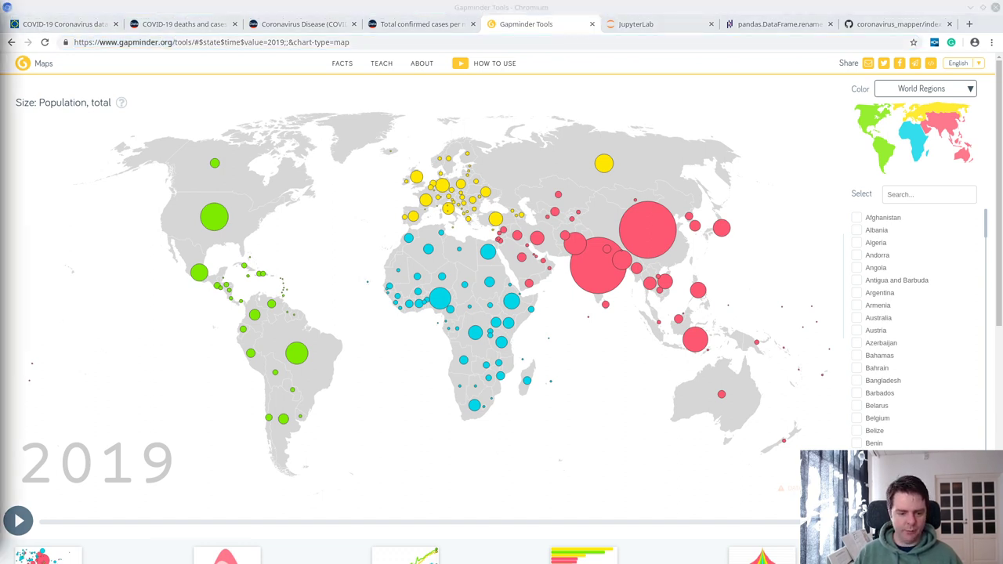
{"action": "left_click", "coordinate": [687, 19]}
{"action": "left_click", "coordinate": [746, 24]}
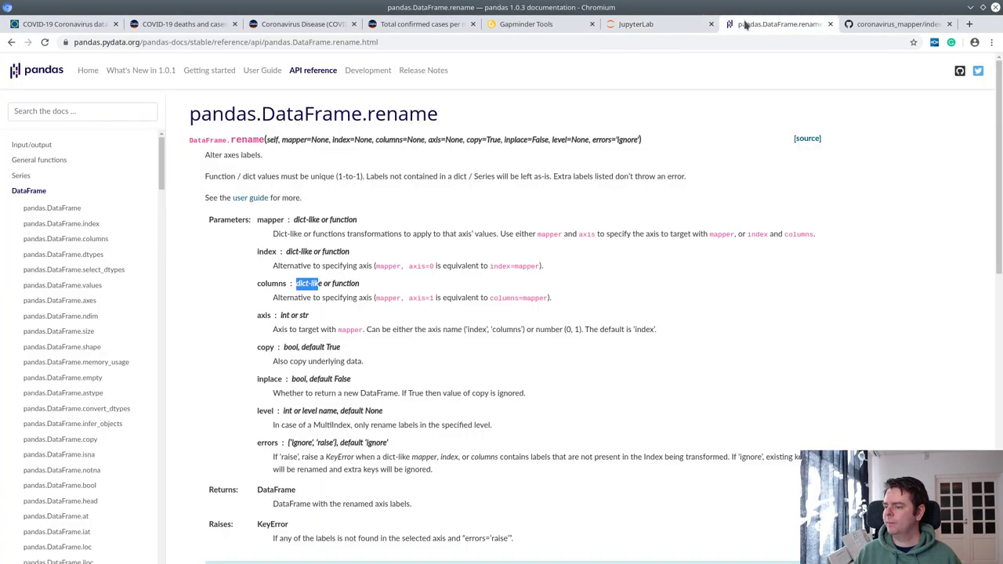
{"action": "left_click", "coordinate": [894, 24]}
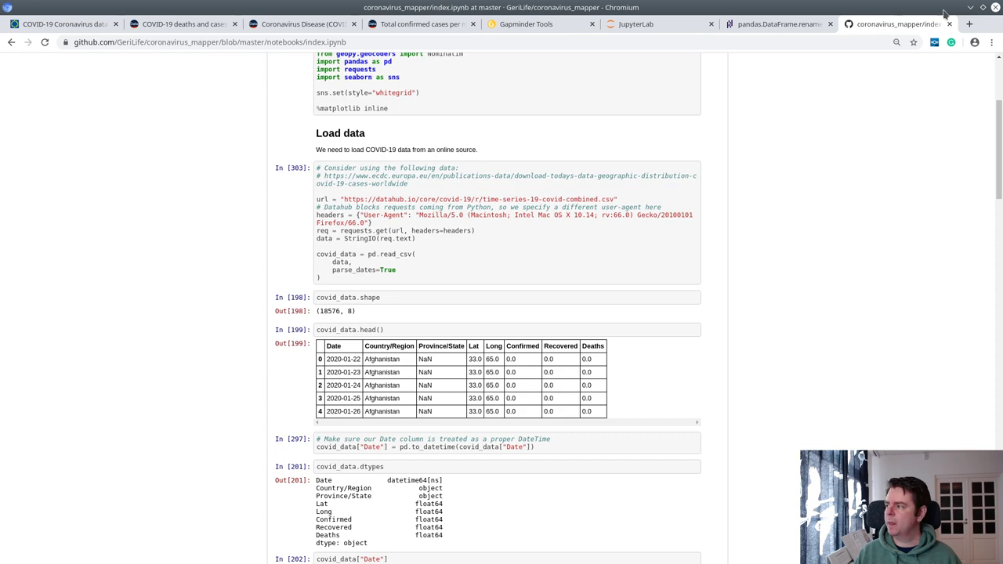
{"action": "key", "text": "ctrl+w"}
Examine the Our World in Data article comparing COVID-19 sources, its GDP per capita charts, and the EU Open Data Portal dataset page
{"action": "left_click", "coordinate": [202, 16]}
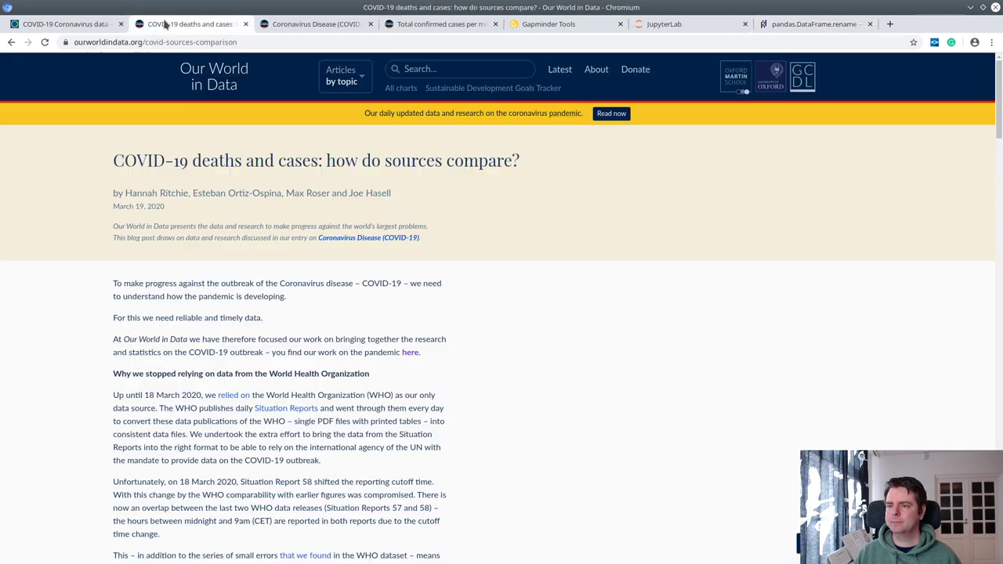
{"action": "scroll", "coordinate": [99, 339], "scroll_direction": "down", "scroll_amount": 1}
{"action": "scroll", "coordinate": [99, 339], "scroll_direction": "down", "scroll_amount": 3}
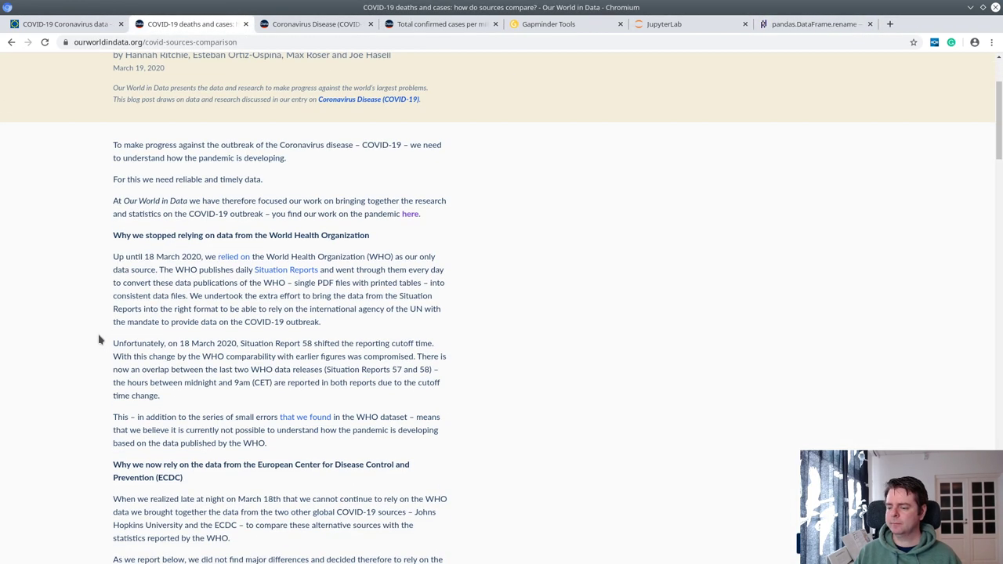
{"action": "scroll", "coordinate": [99, 339], "scroll_direction": "up", "scroll_amount": 3}
{"action": "scroll", "coordinate": [96, 340], "scroll_direction": "down", "scroll_amount": 10}
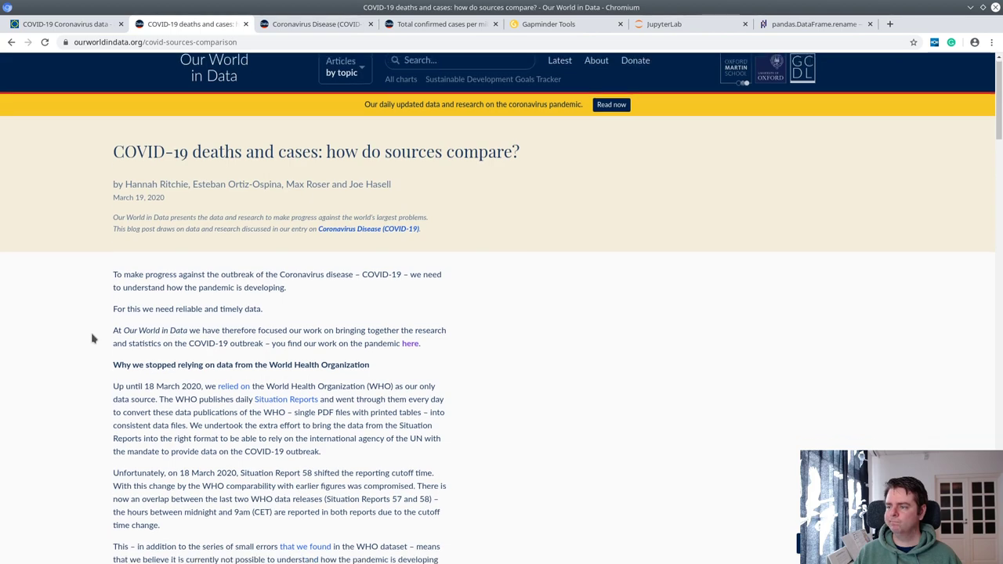
{"action": "scroll", "coordinate": [96, 341], "scroll_direction": "down", "scroll_amount": 12}
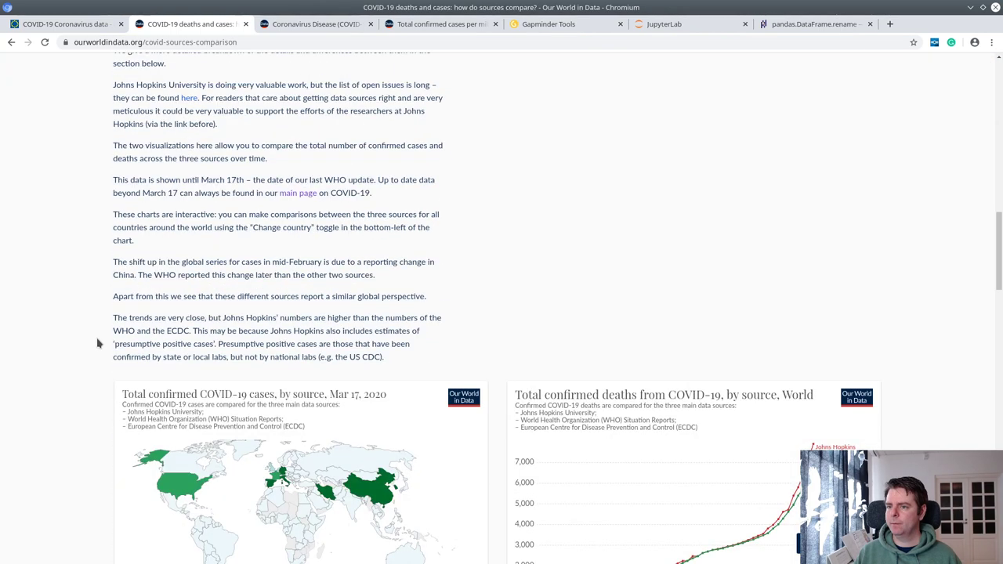
{"action": "left_click", "coordinate": [273, 28]}
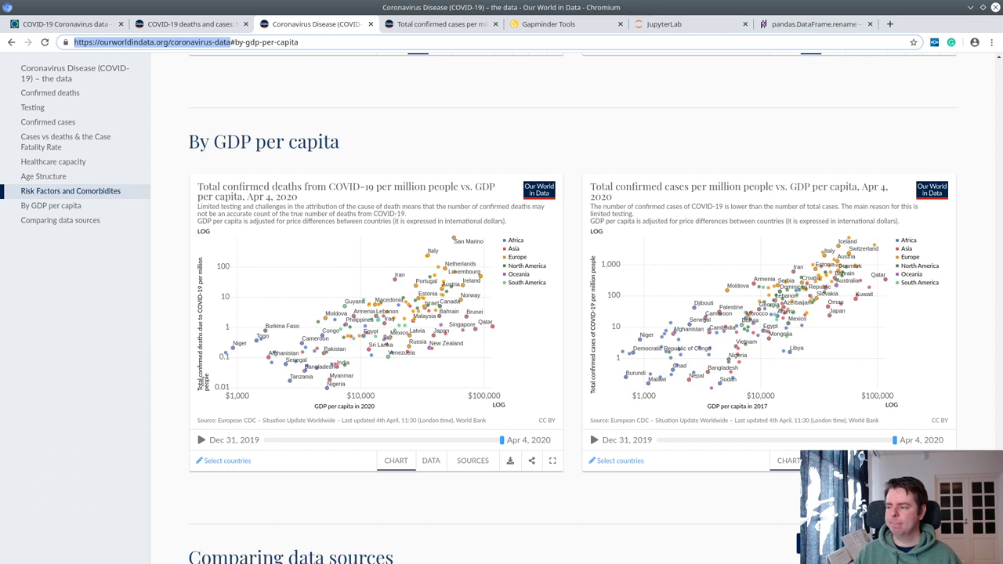
{"action": "left_click", "coordinate": [657, 24]}
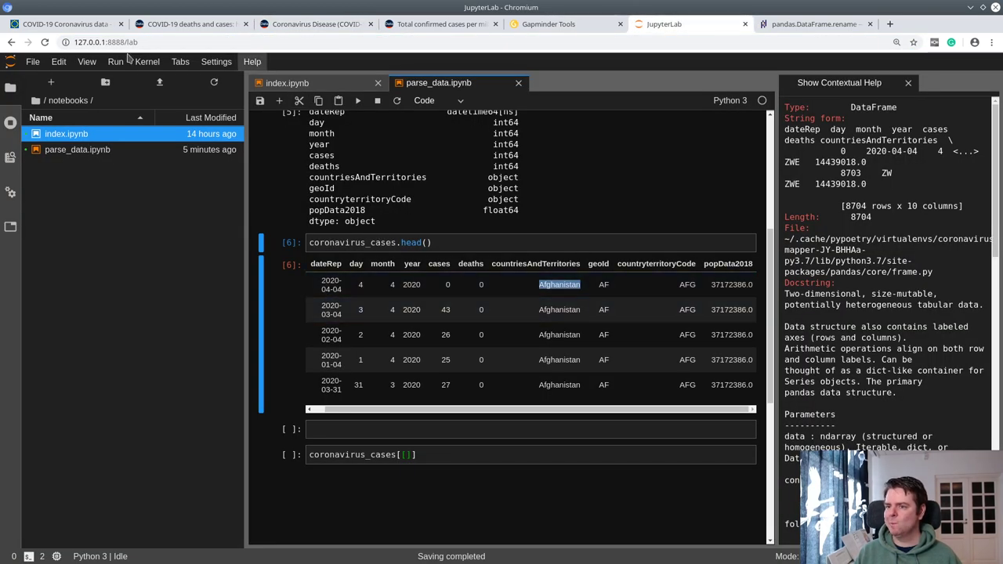
{"action": "left_click", "coordinate": [77, 26]}
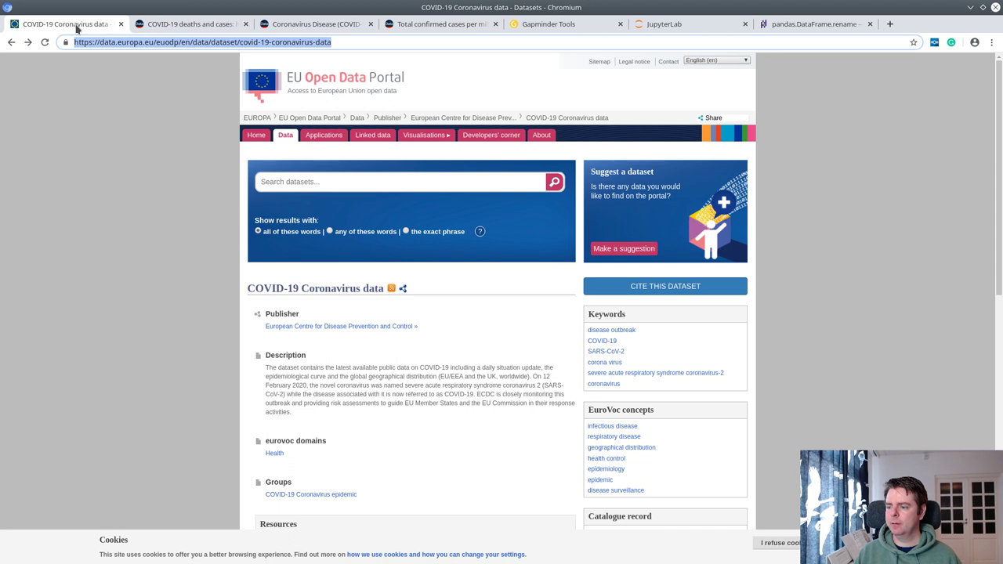
{"action": "scroll", "coordinate": [184, 320], "scroll_direction": "down", "scroll_amount": 1}
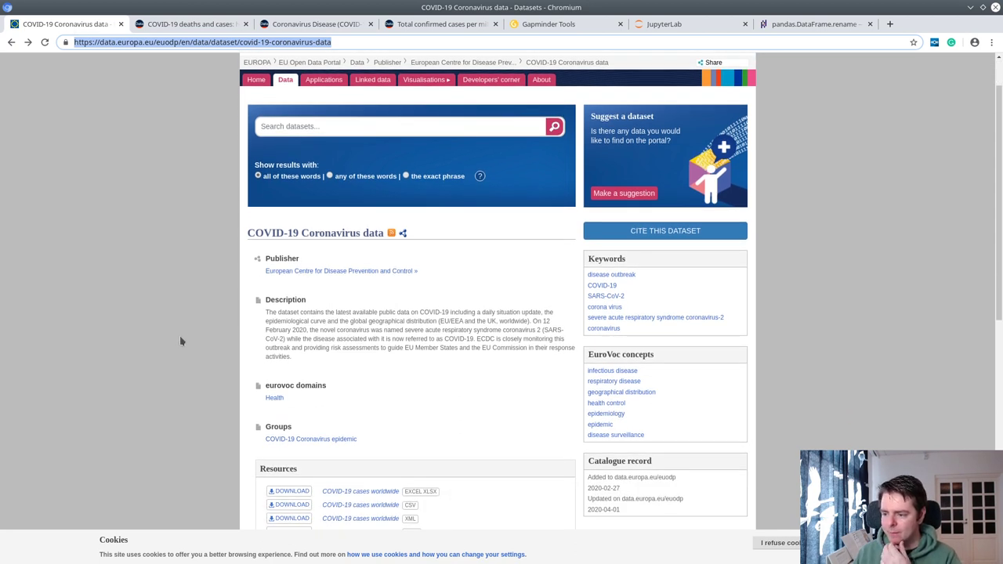
{"action": "scroll", "coordinate": [179, 336], "scroll_direction": "up", "scroll_amount": 1}
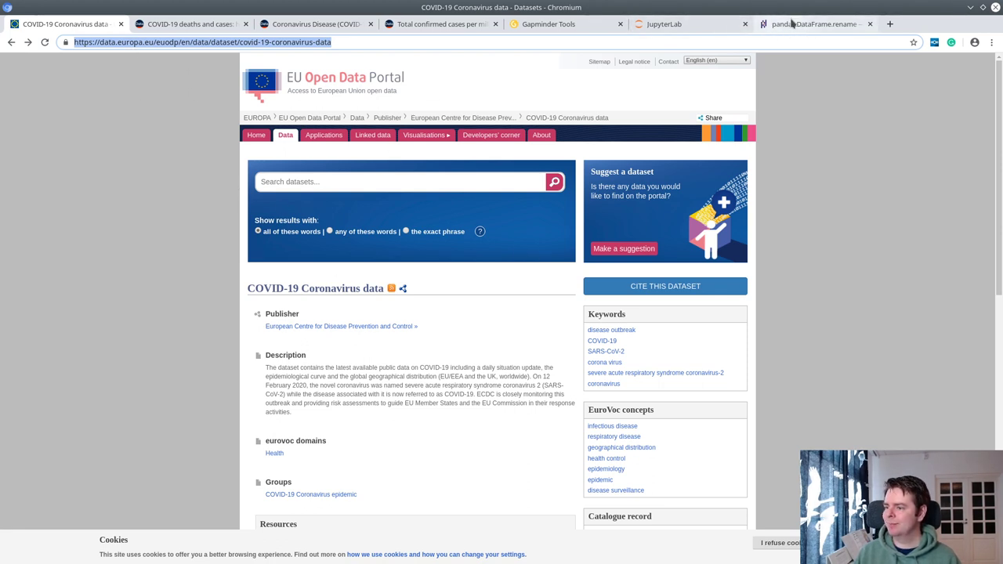
In parse_data.ipynb, rename the dataframe assigned by read_csv to europa_coronavirus_cases and run the cell
{"action": "left_click", "coordinate": [651, 23]}
{"action": "scroll", "coordinate": [333, 245], "scroll_direction": "up", "scroll_amount": 6}
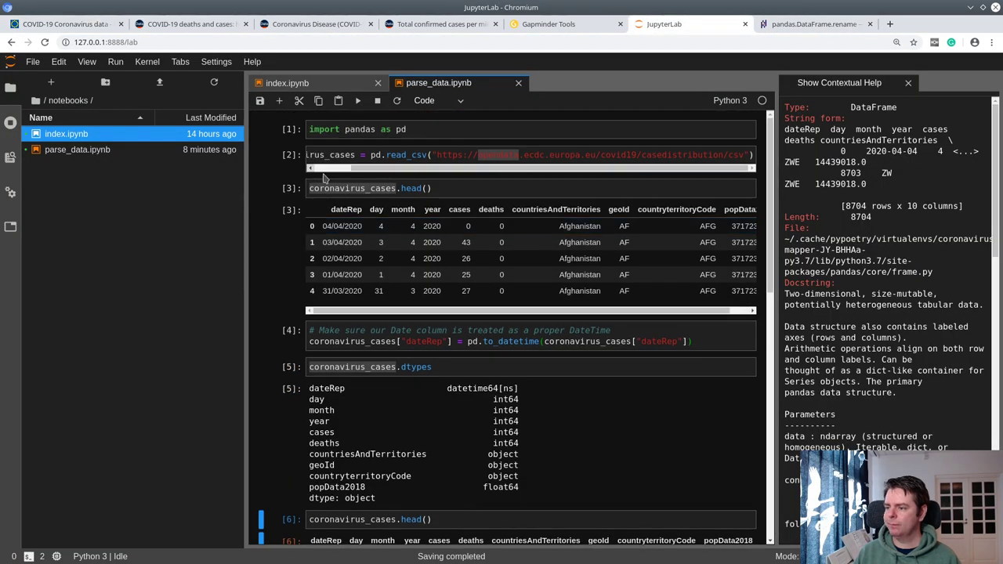
{"action": "left_click", "coordinate": [401, 173]}
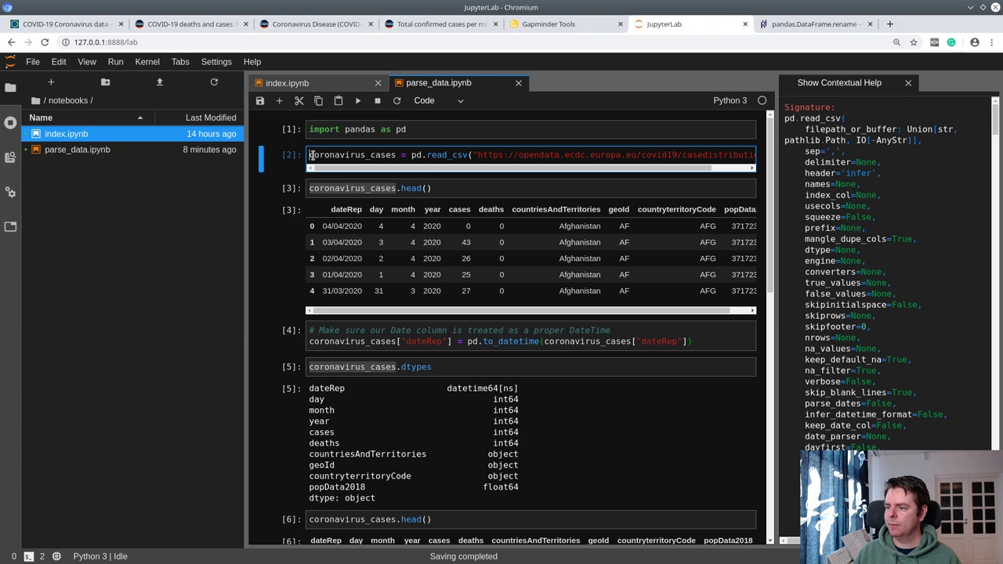
{"action": "left_click", "coordinate": [337, 156]}
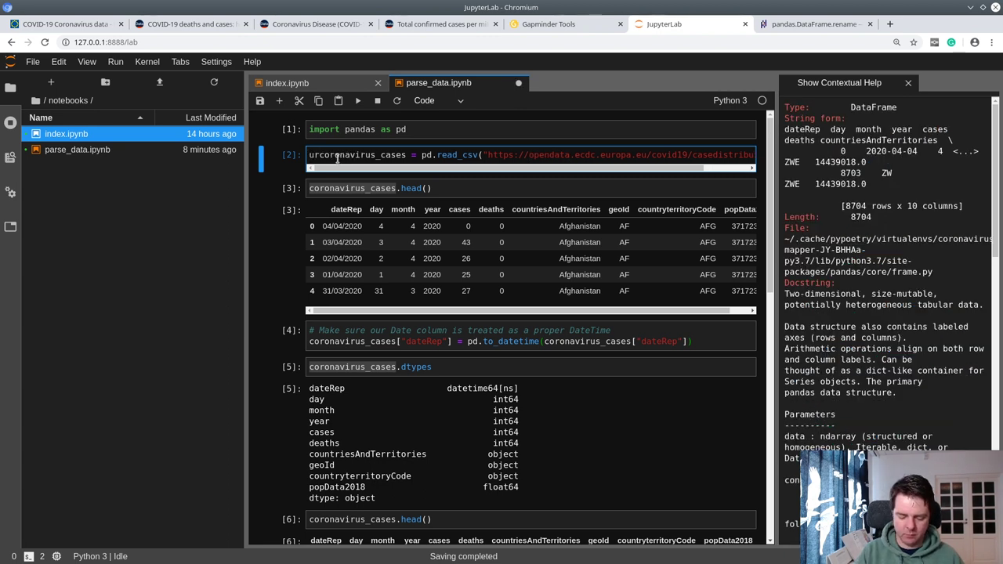
{"action": "type", "text": "europe_"}
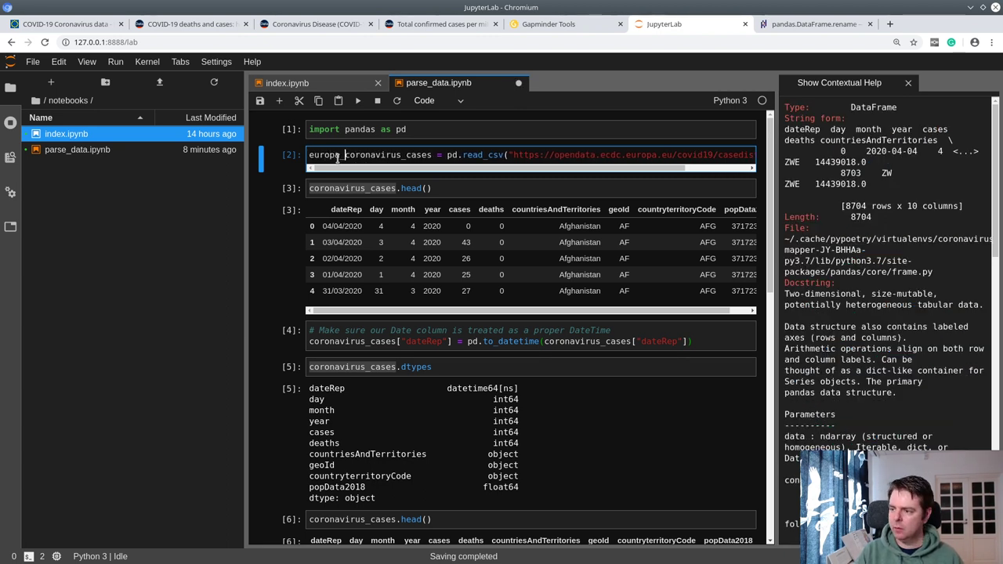
{"action": "key", "text": "ctrl+Return"}
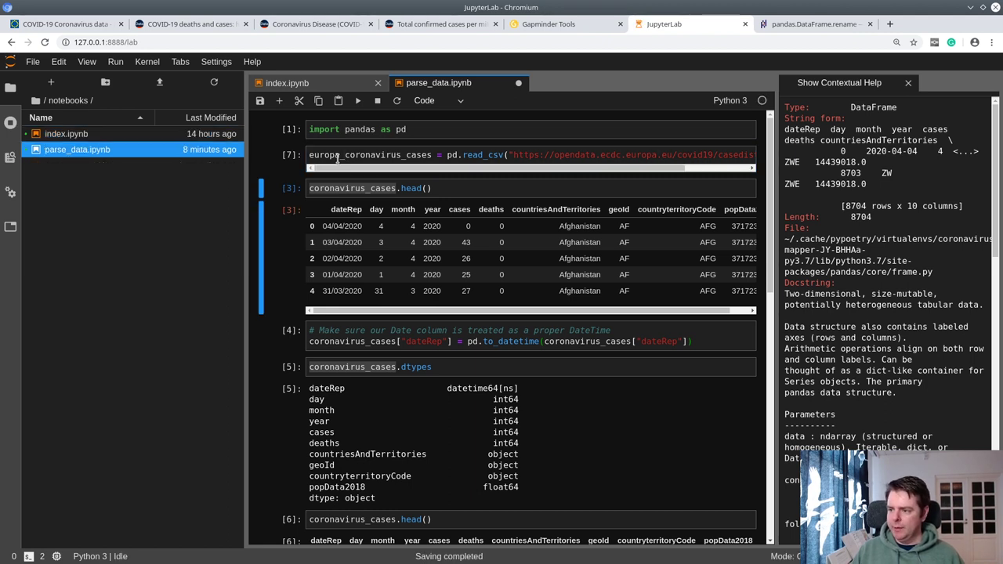
Change the first head() preview cell to use europa_coronavirus_cases and rerun it
{"action": "left_click", "coordinate": [342, 189]}
{"action": "key", "text": "Home"}
{"action": "type", "text": "europa_"}
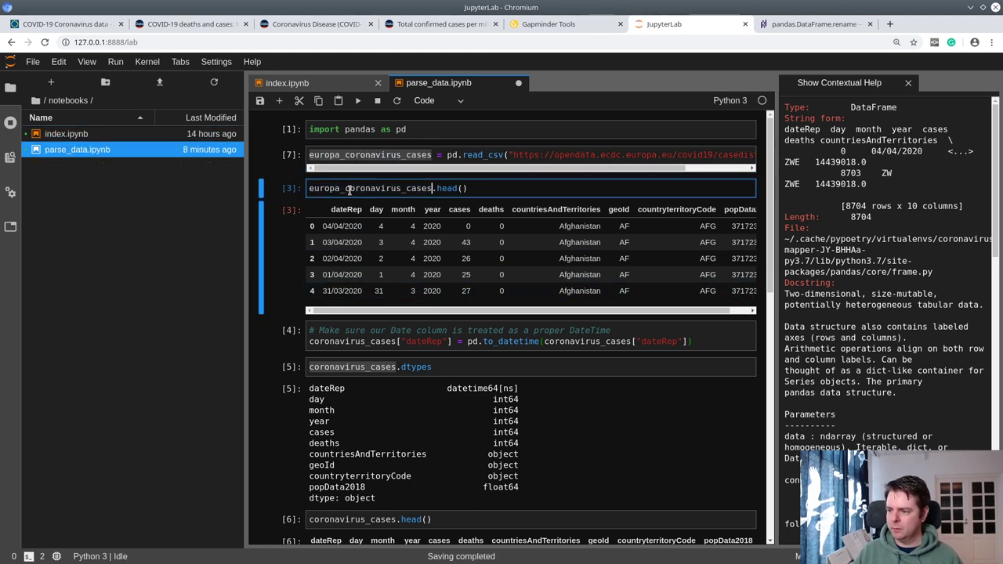
{"action": "key", "text": "shift+Return"}
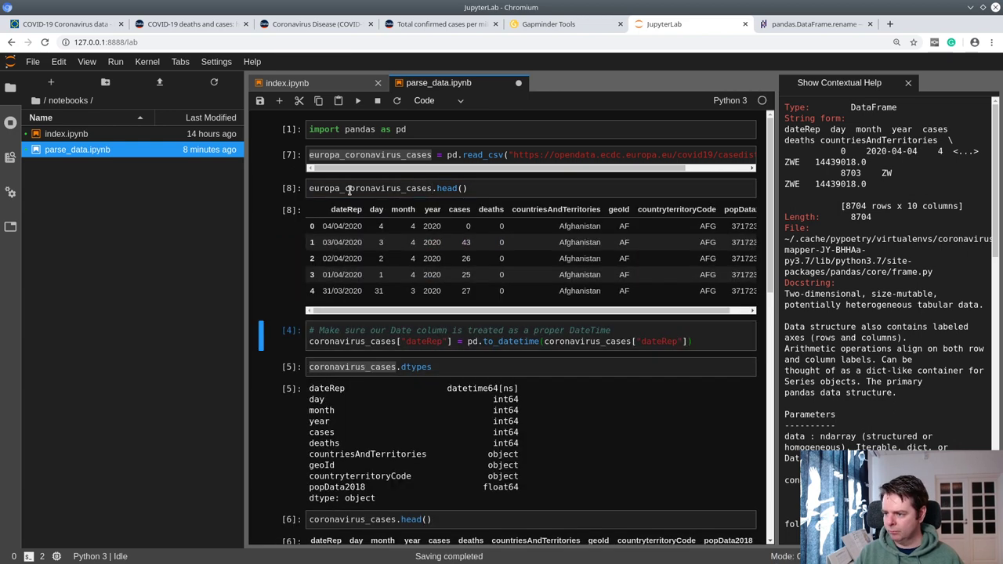
Replace both coronavirus_cases references in the dateRep to_datetime cell with europa_coronavirus_cases and rerun the cell
{"action": "double_click", "coordinate": [364, 342]}
{"action": "type", "text": "europa_coronavirus_cases"}
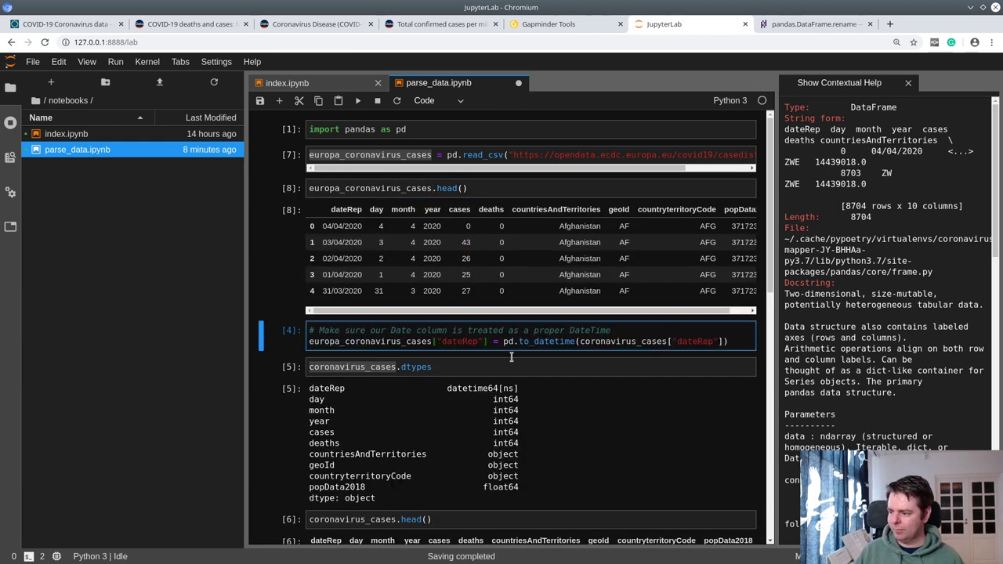
{"action": "double_click", "coordinate": [607, 342]}
{"action": "type", "text": "europa_coronavirus_cases"}
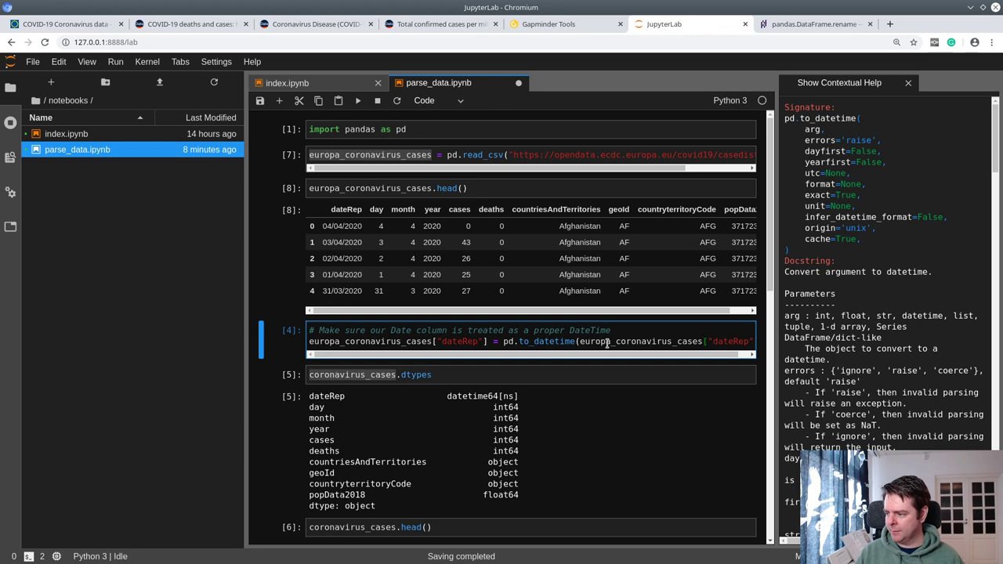
{"action": "key", "text": "shift+Return"}
Change the dtypes cell and the second head() cell to use europa_coronavirus_cases, and rerun both
{"action": "double_click", "coordinate": [326, 376]}
{"action": "type", "text": "europa_coronavirus_cases"}
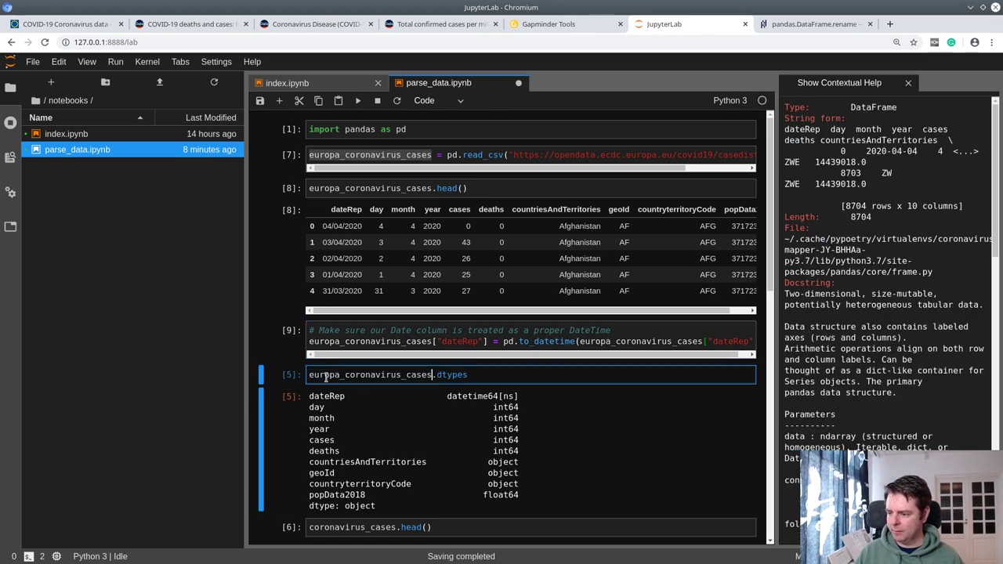
{"action": "key", "text": "shift+Return"}
{"action": "scroll", "coordinate": [326, 377], "scroll_direction": "down", "scroll_amount": 3}
{"action": "double_click", "coordinate": [346, 306]}
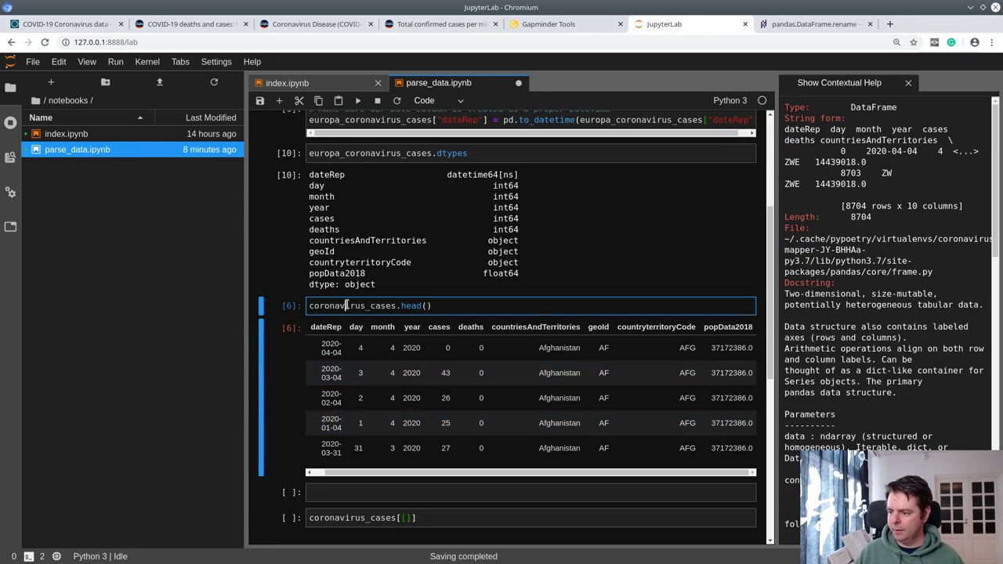
{"action": "type", "text": "europa_coronavirus_cases"}
{"action": "key", "text": "shift+Return"}
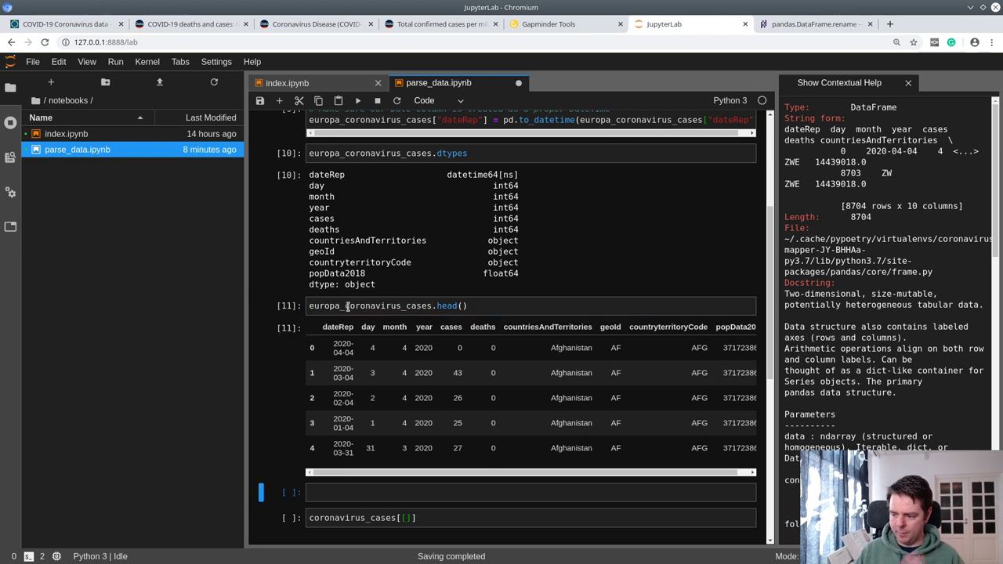
{"action": "left_click", "coordinate": [390, 491]}
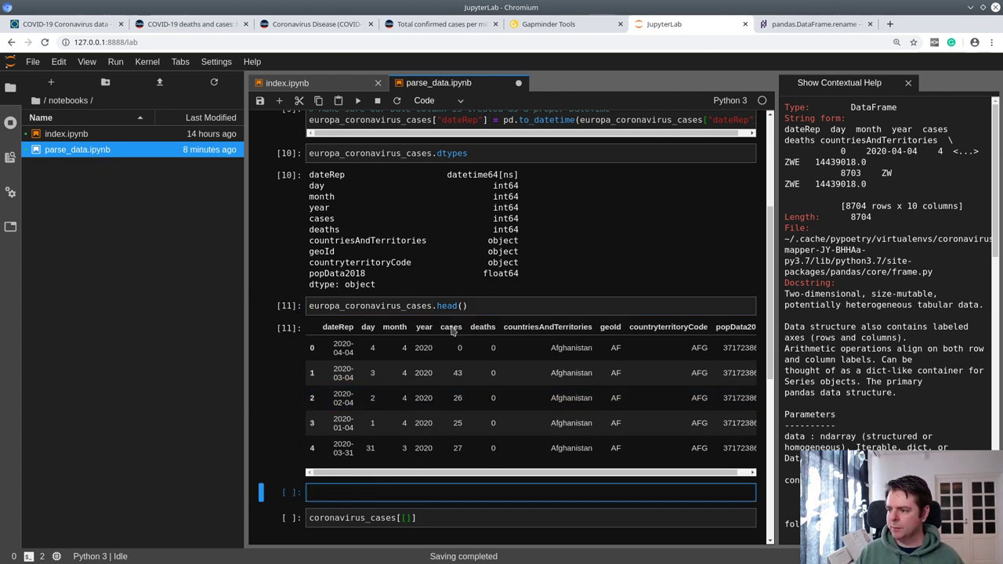
{"action": "scroll", "coordinate": [400, 471], "scroll_direction": "up", "scroll_amount": 3}
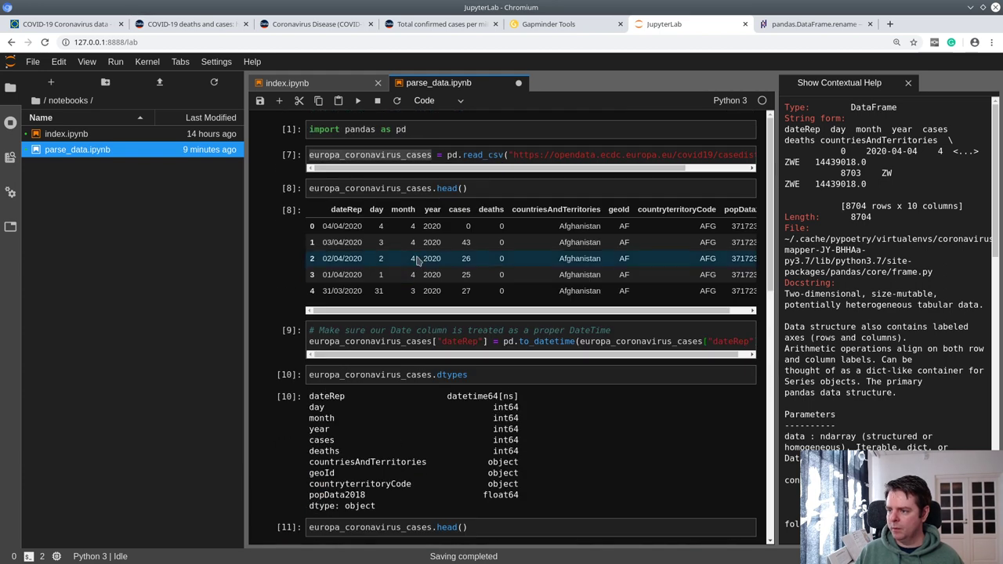
Insert an empty code cell directly below the pandas import cell
{"action": "left_click", "coordinate": [444, 125]}
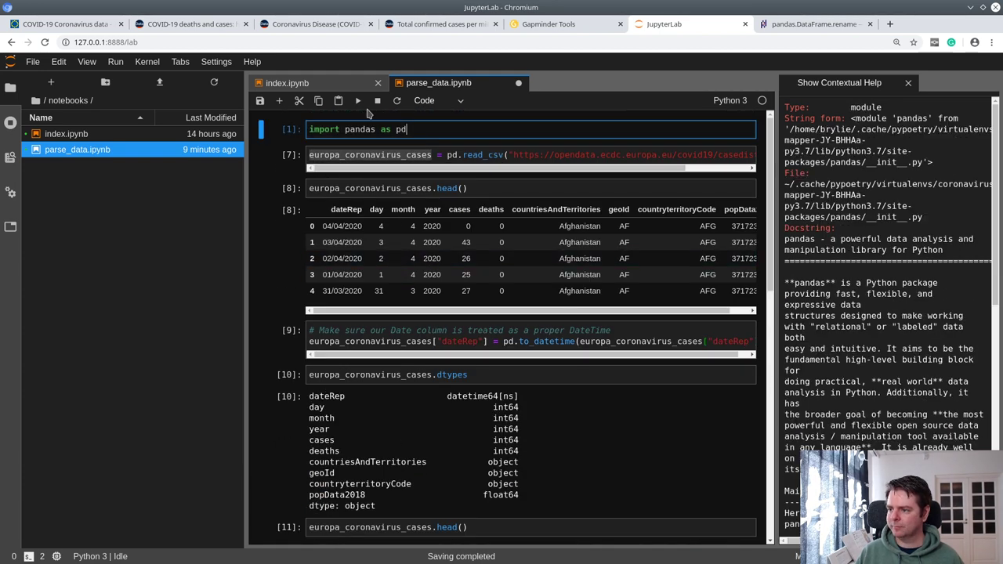
{"action": "left_click", "coordinate": [279, 100]}
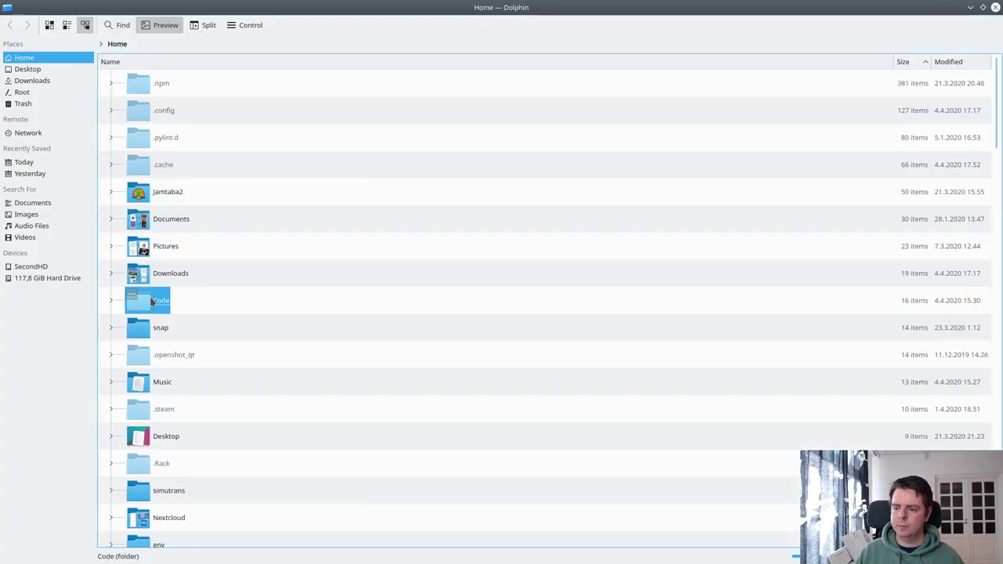
In the Dolphin file manager, open the data folder inside Code/GeriLife/coronavirus_mapper
{"action": "double_click", "coordinate": [150, 298]}
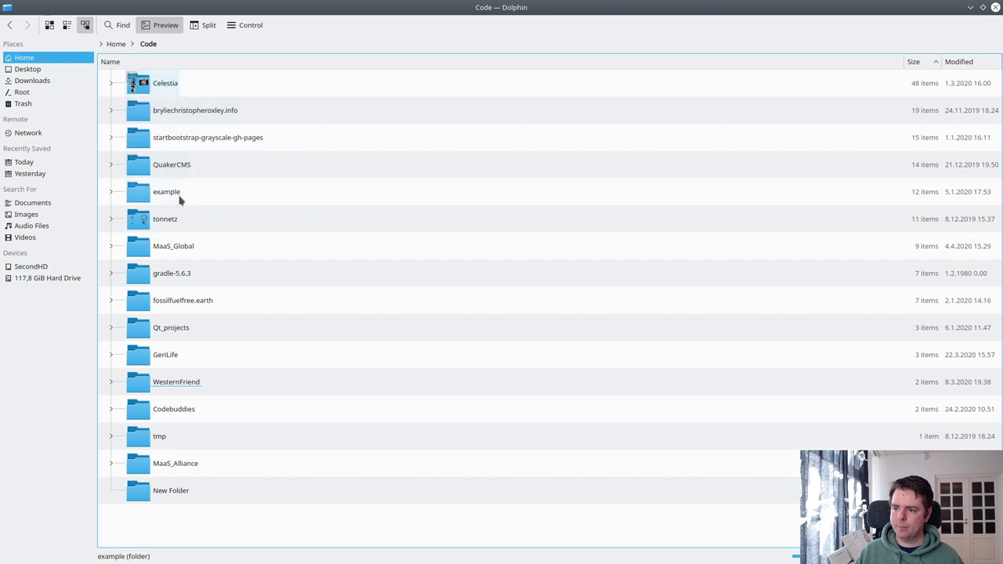
{"action": "double_click", "coordinate": [143, 357]}
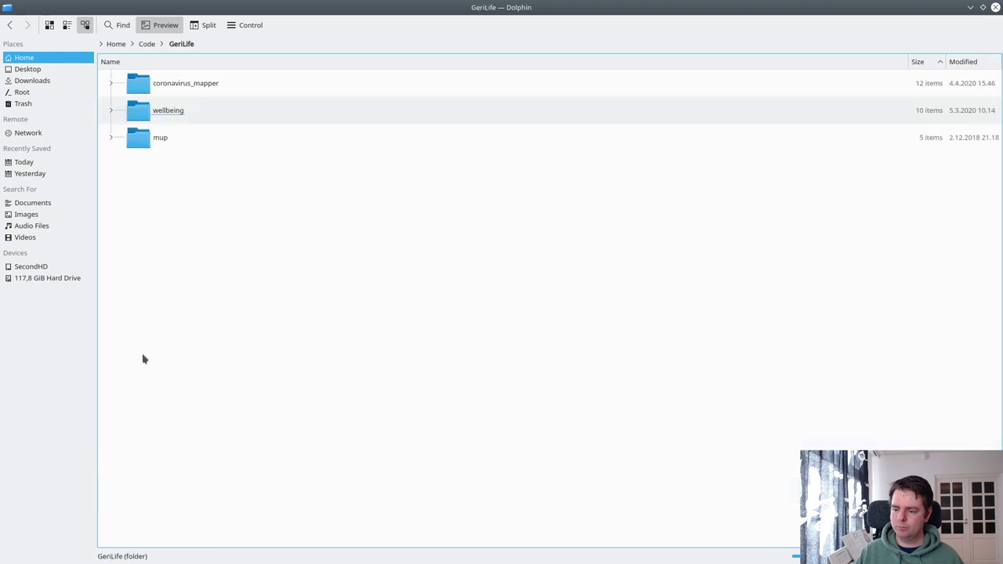
{"action": "left_click", "coordinate": [144, 84]}
{"action": "double_click", "coordinate": [145, 84]}
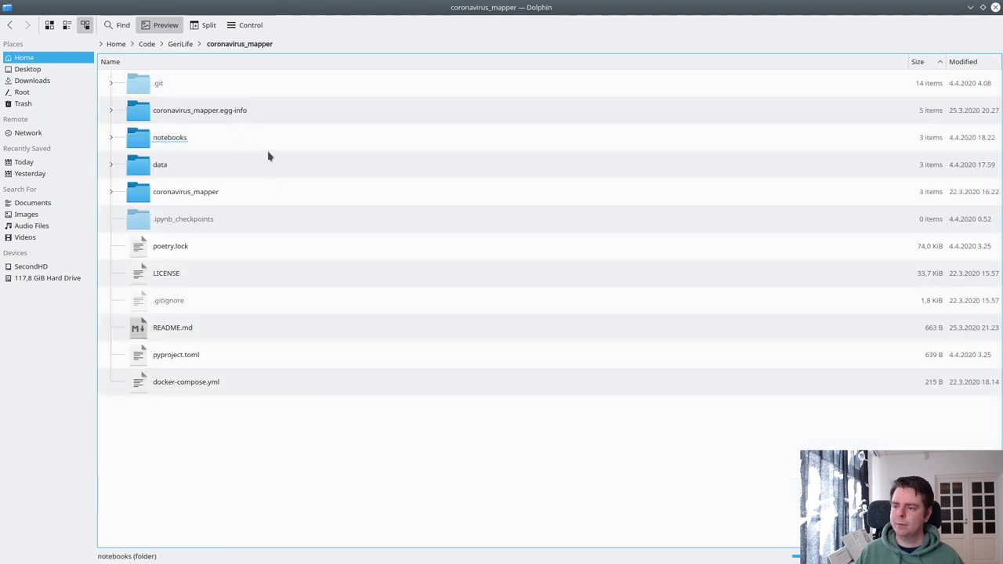
{"action": "double_click", "coordinate": [157, 163]}
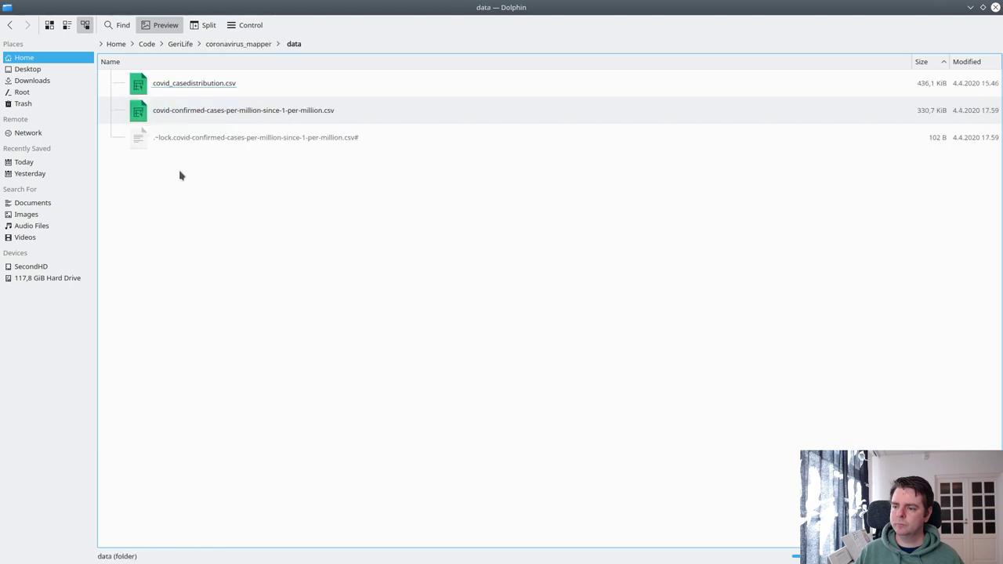
Place the data folder inside the project's notebooks folder, leaving the CSV names as they are, and close the file manager
{"action": "right_click", "coordinate": [247, 116]}
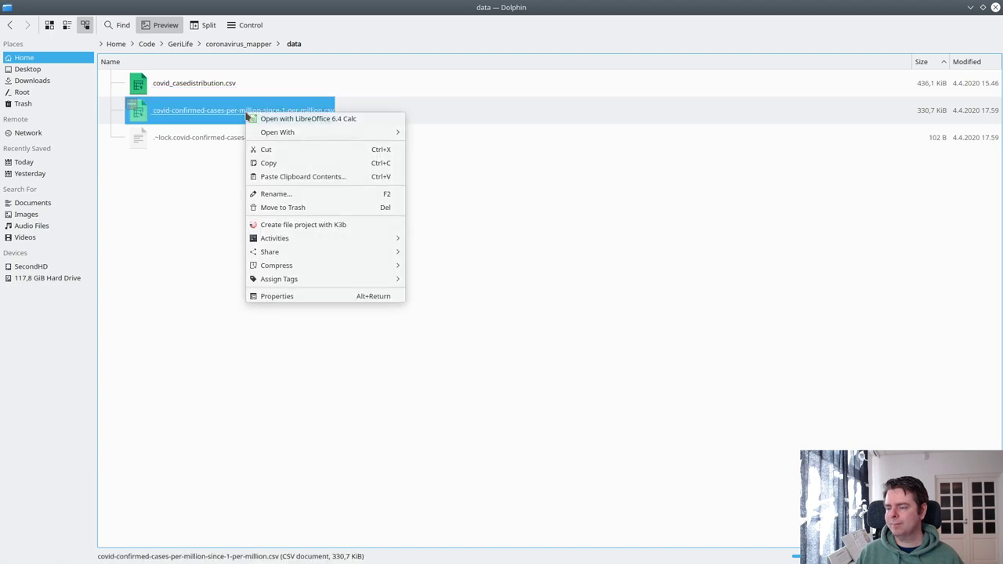
{"action": "left_click", "coordinate": [276, 193]}
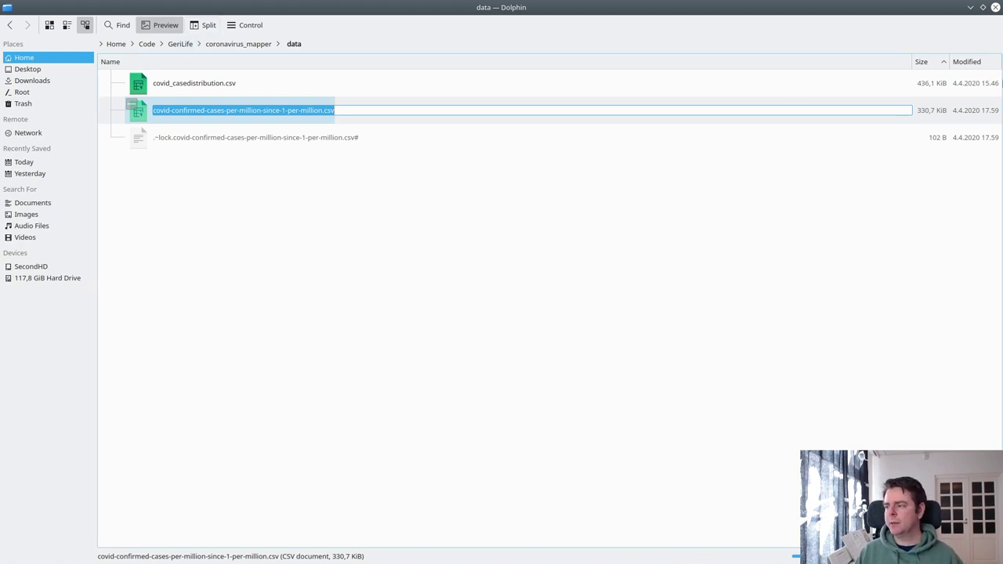
{"action": "left_click", "coordinate": [221, 47]}
{"action": "left_click_drag", "start_coordinate": [153, 175], "coordinate": [197, 258]}
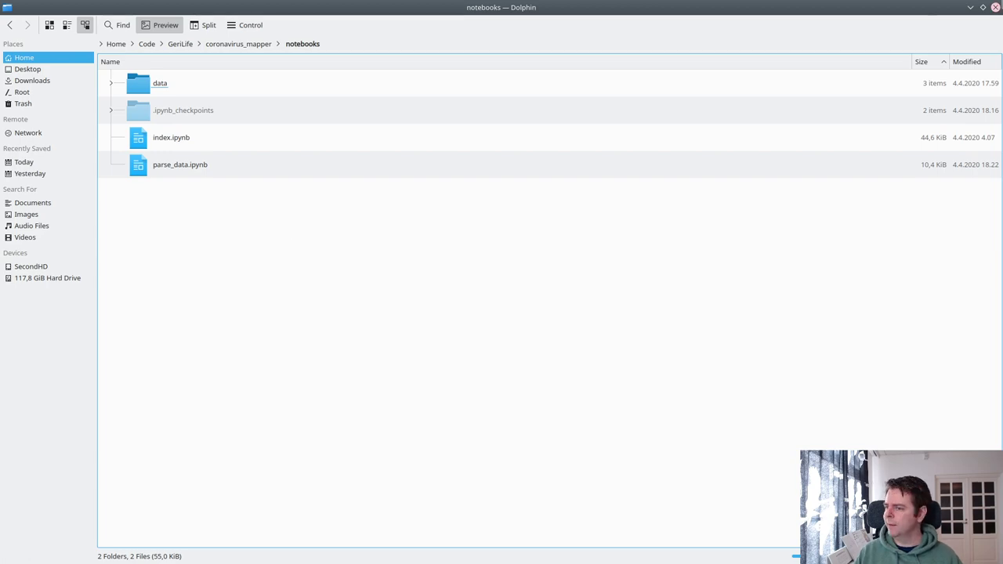
{"action": "left_click", "coordinate": [996, 7]}
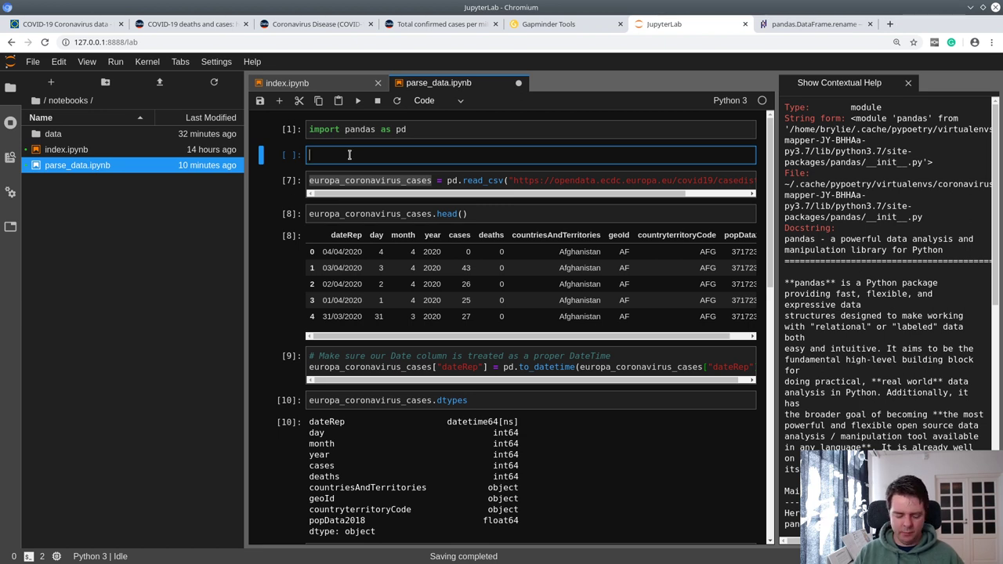
In the empty cell, write something = pd.read_csv("data/covid-confirmed-cases-per-million-since-1-per-million.csv")
{"action": "left_click", "coordinate": [349, 154]}
{"action": "type", "text": "something "}
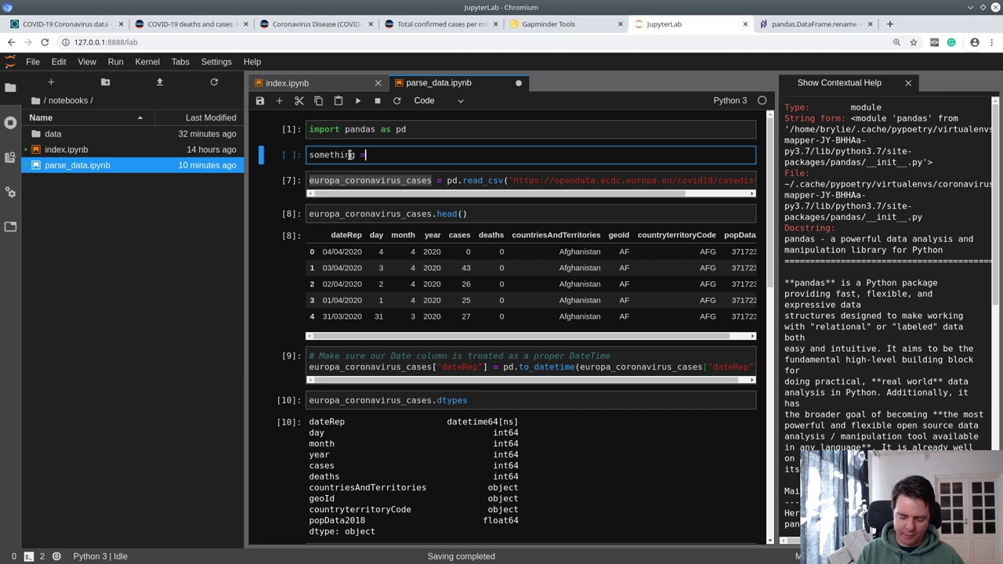
{"action": "type", "text": "= pd.read_"}
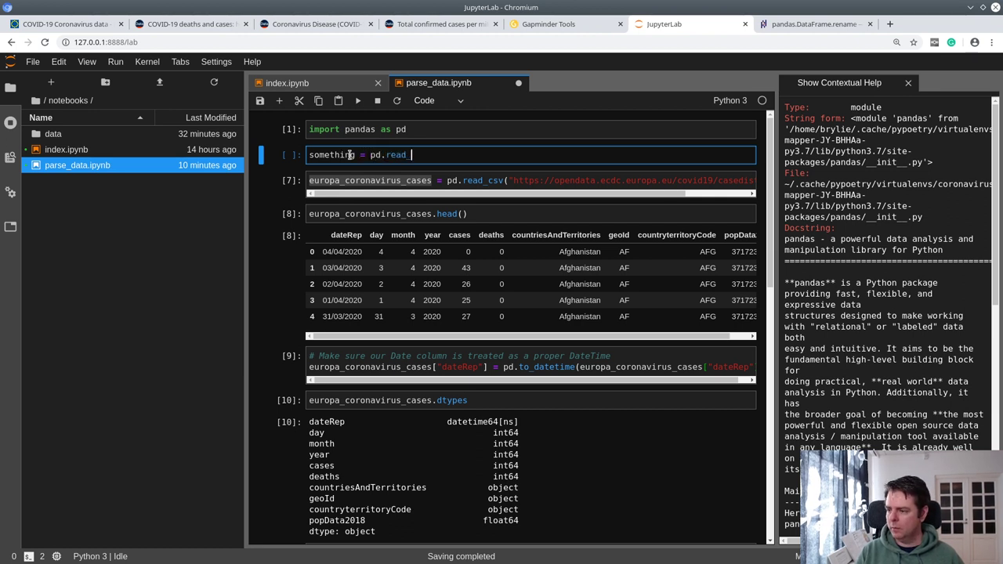
{"action": "type", "text": "cs"}
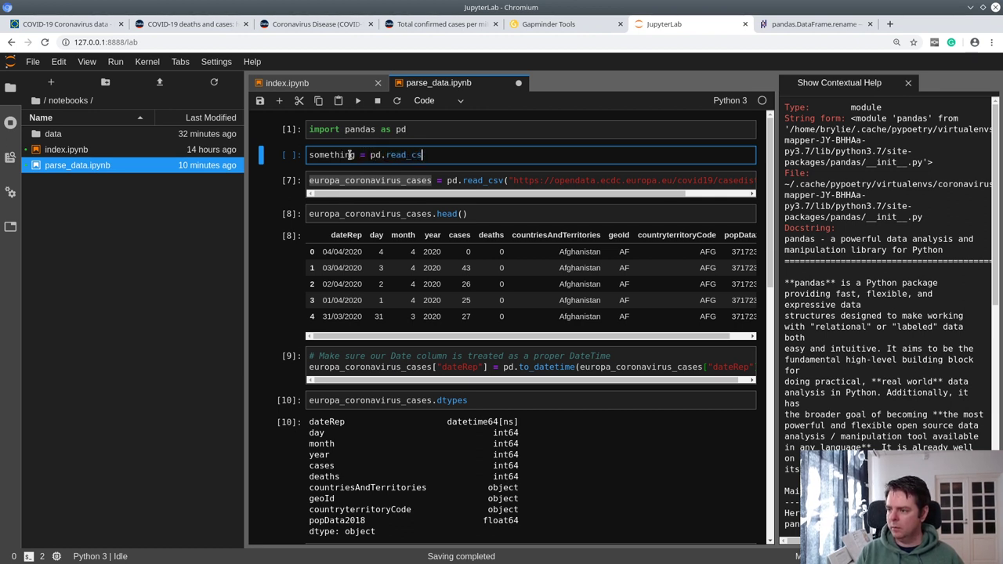
{"action": "type", "text": "v"}
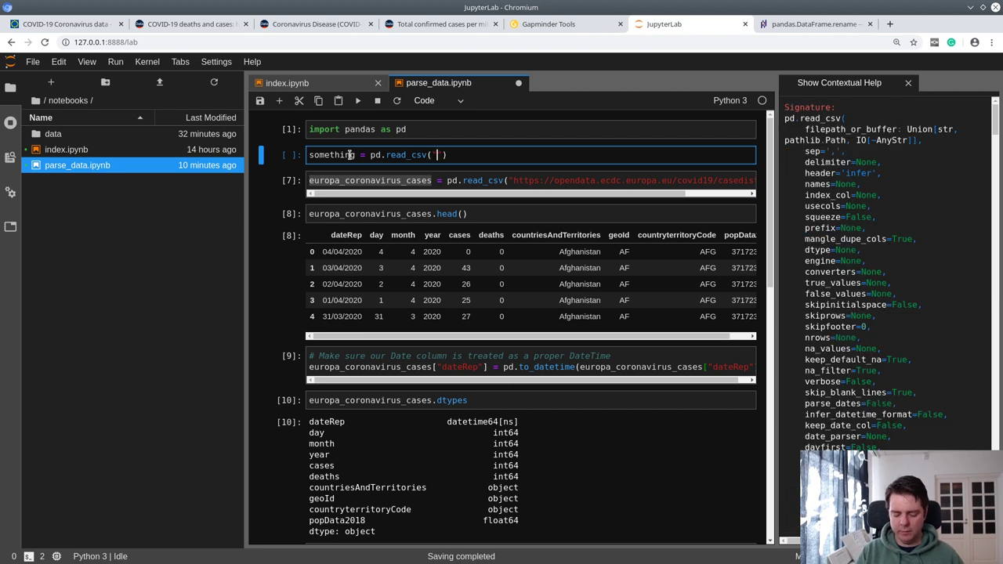
{"action": "type", "text": "(\"data/"}
{"action": "key", "text": "Tab"}
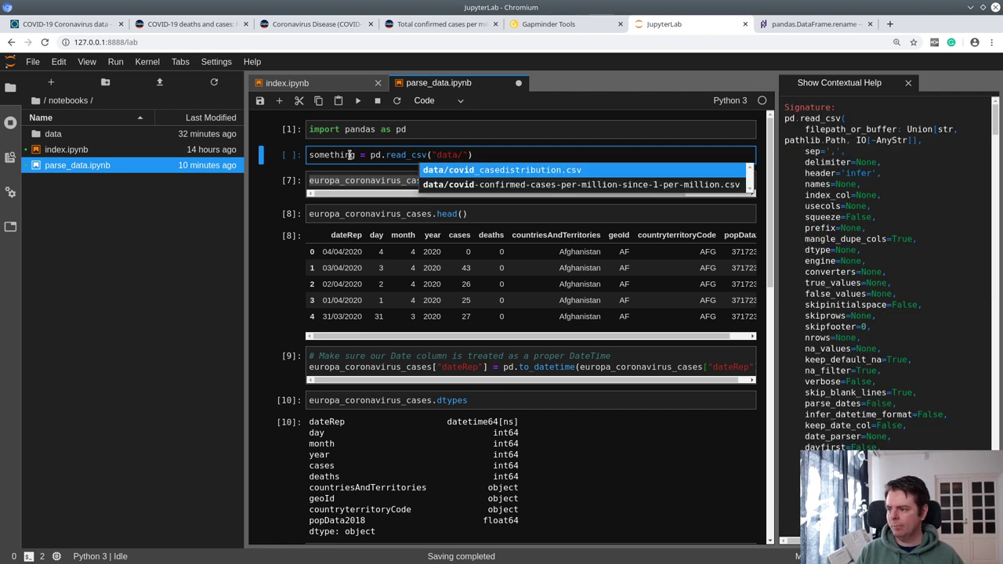
{"action": "key", "text": "Down"}
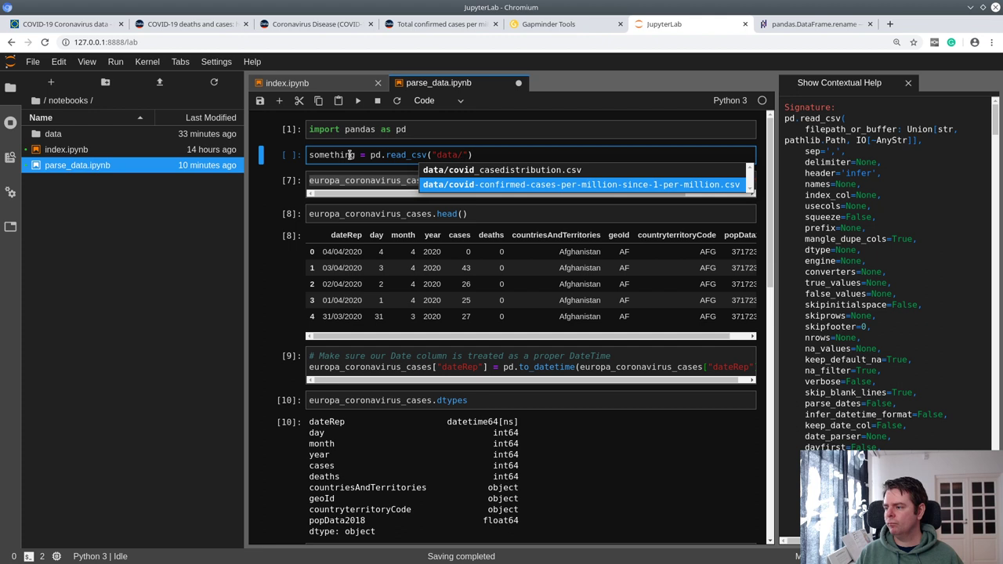
{"action": "key", "text": "Return"}
Rename the variable in the new read_csv cell to confirmed_cases_per_million and run the cell
{"action": "double_click", "coordinate": [347, 155]}
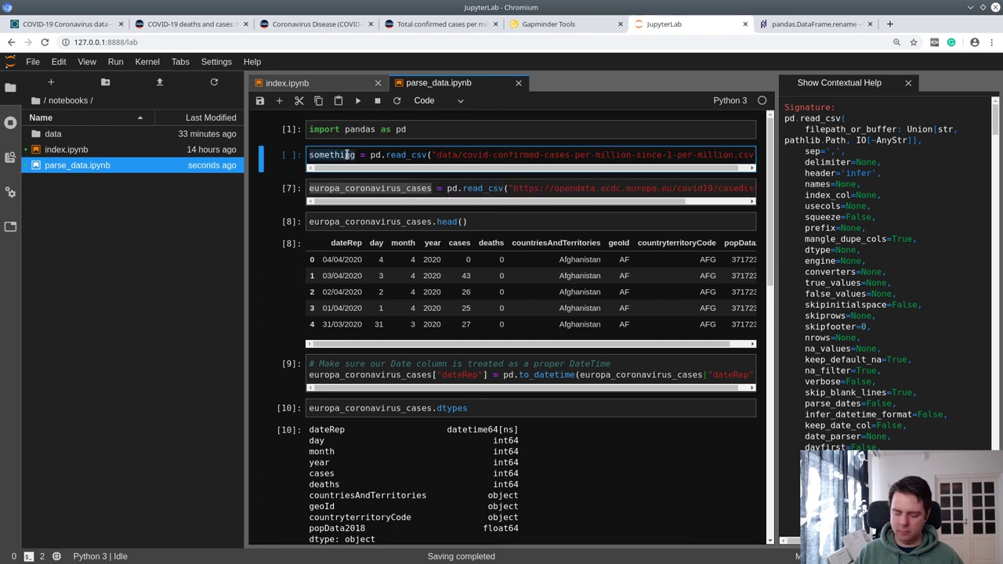
{"action": "type", "text": "confirmed_case"}
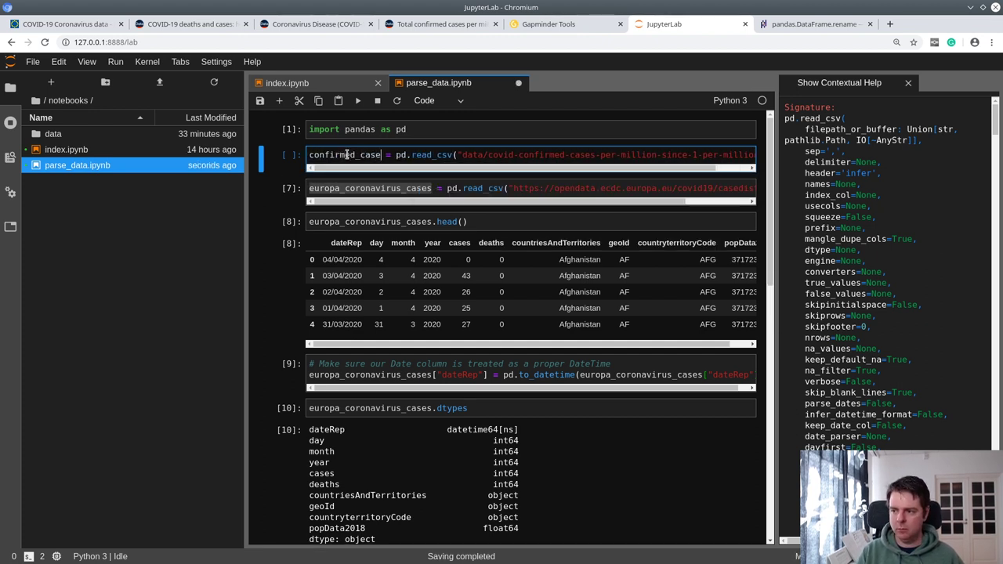
{"action": "type", "text": "s_p"}
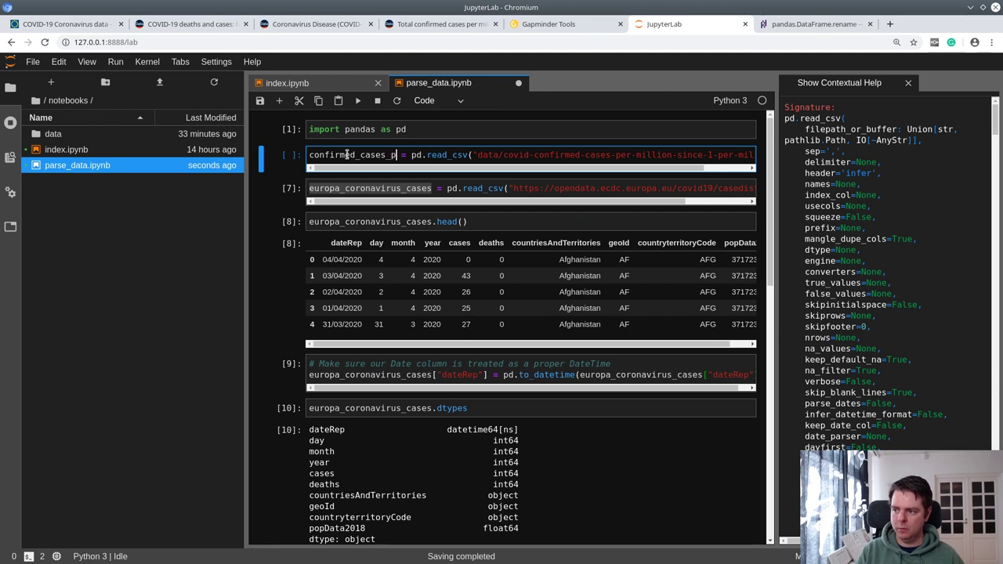
{"action": "type", "text": "er_mill"}
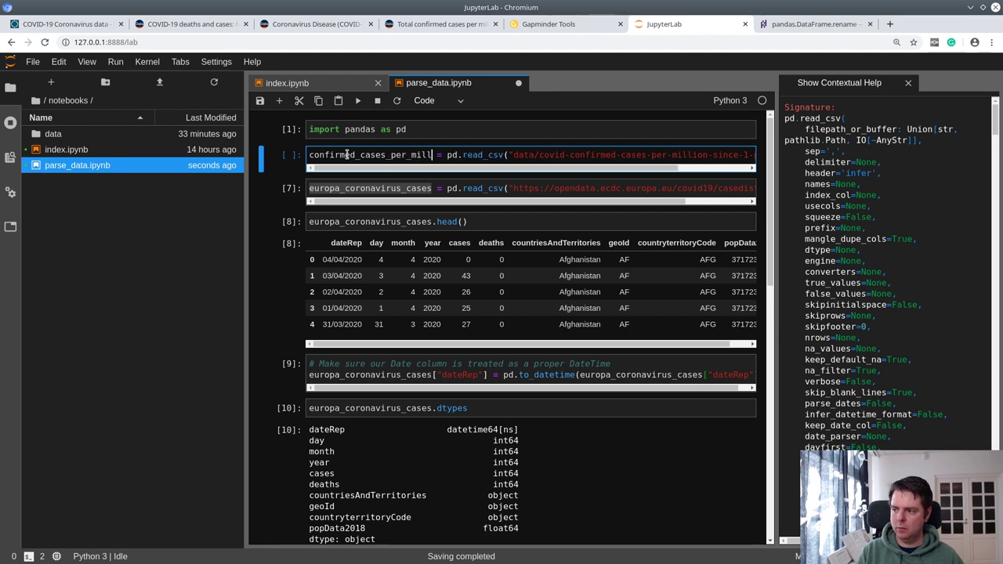
{"action": "type", "text": "ion"}
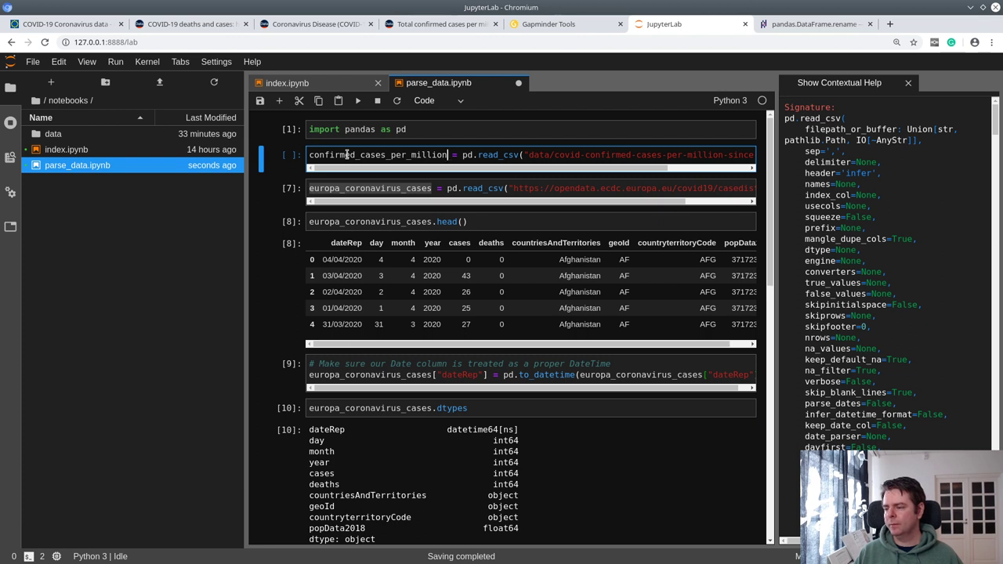
{"action": "key", "text": "shift+Return"}
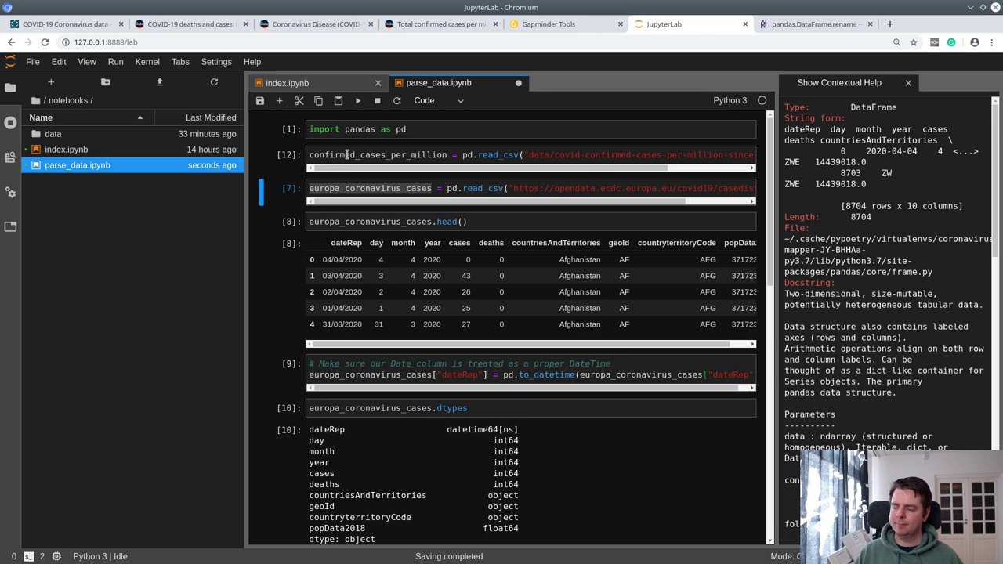
Copy the variable name confirmed_cases_per_million and add an empty code cell at the end of the notebook
{"action": "left_click", "coordinate": [347, 154]}
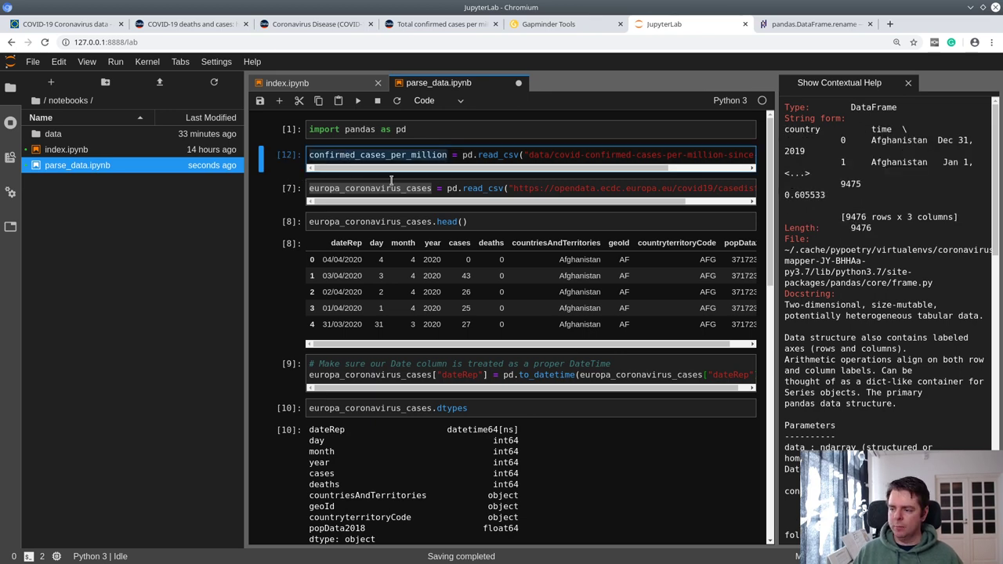
{"action": "scroll", "coordinate": [380, 314], "scroll_direction": "down", "scroll_amount": 5}
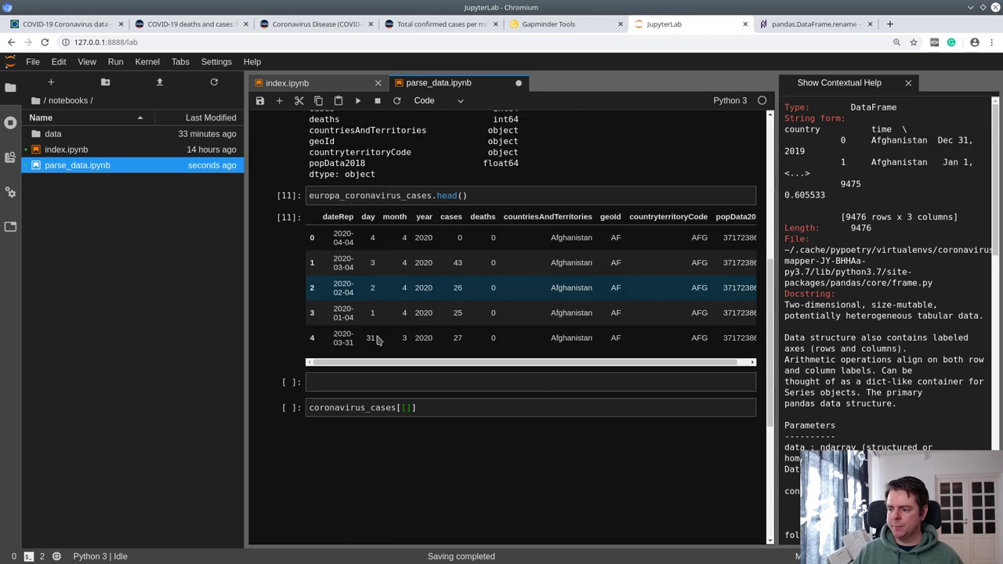
{"action": "scroll", "coordinate": [376, 339], "scroll_direction": "down", "scroll_amount": 1}
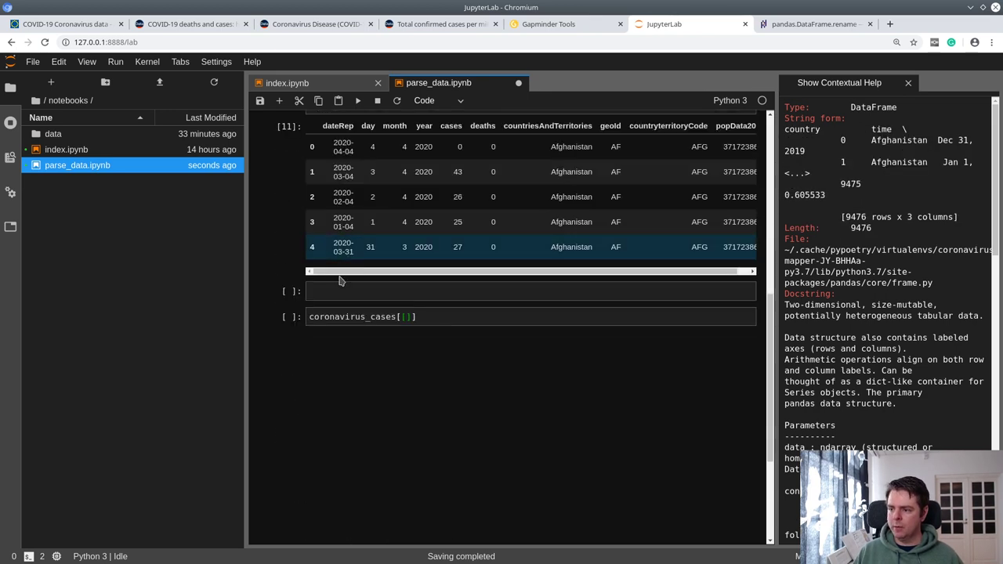
{"action": "left_click", "coordinate": [463, 324]}
{"action": "left_click", "coordinate": [279, 100]}
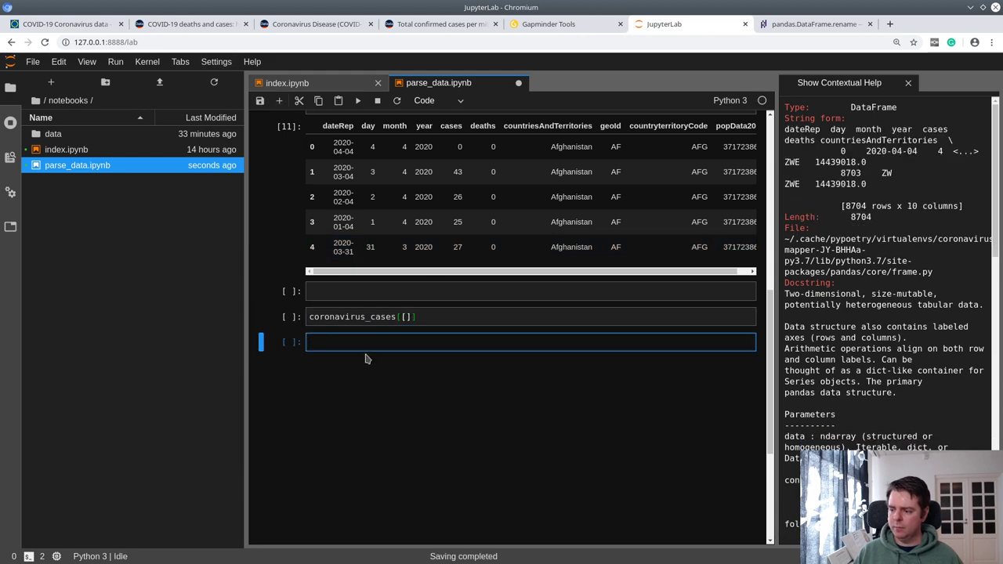
Move the confirmed_cases_per_million read_csv cell down between the coronavirus_cases[[]] cell and the empty last cell
{"action": "scroll", "coordinate": [363, 348], "scroll_direction": "up", "scroll_amount": 10}
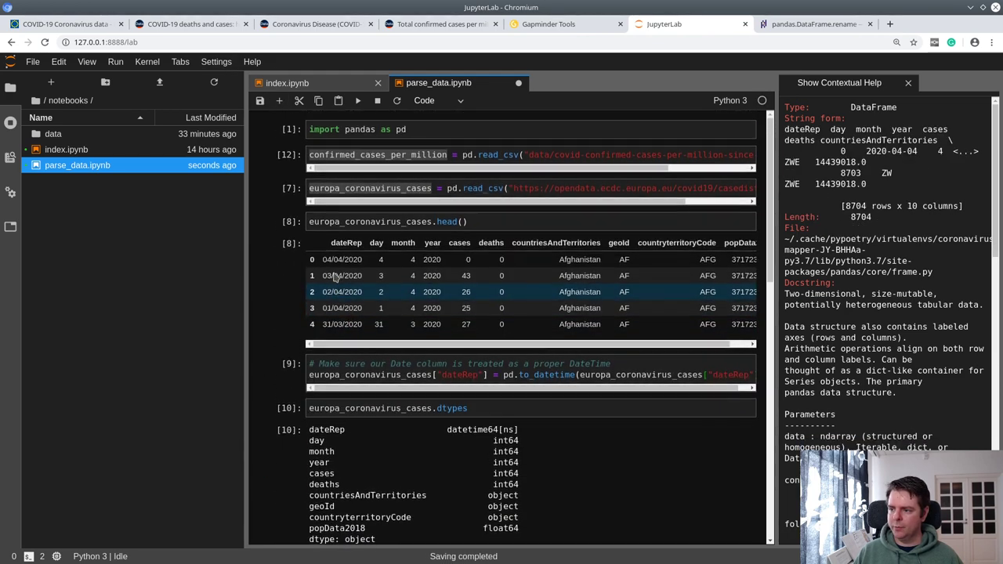
{"action": "left_click", "coordinate": [292, 156]}
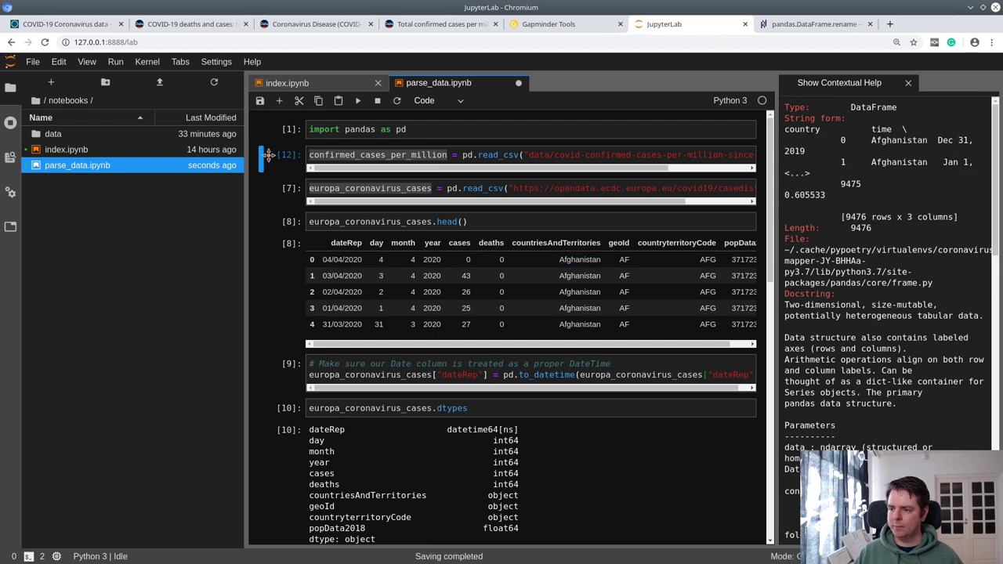
{"action": "left_click_drag", "start_coordinate": [269, 155], "coordinate": [278, 410]}
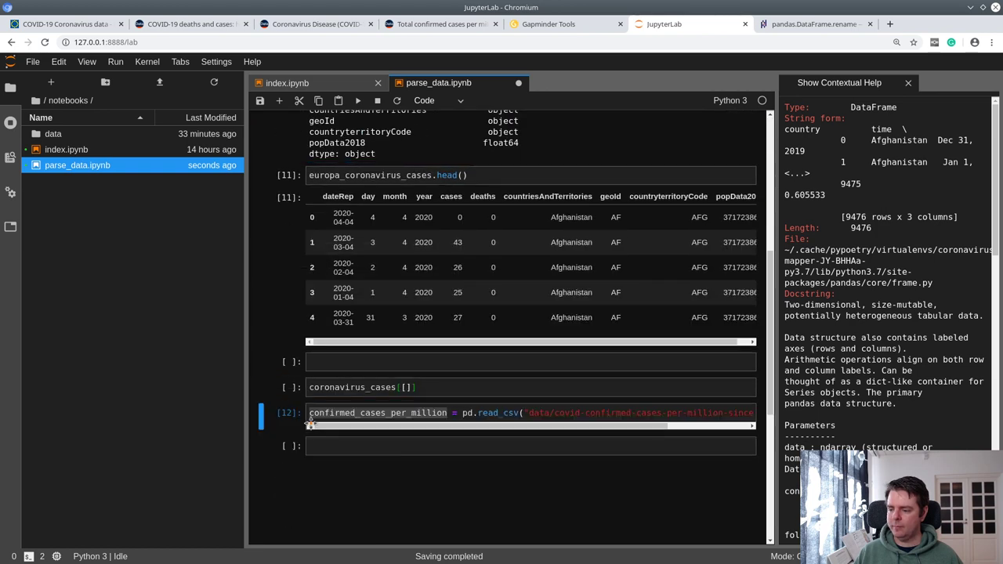
Run confirmed_cases_per_million.head() in the last cell to preview the loaded data
{"action": "left_click", "coordinate": [384, 446]}
{"action": "type", "text": "confirmed_cases_per_million"}
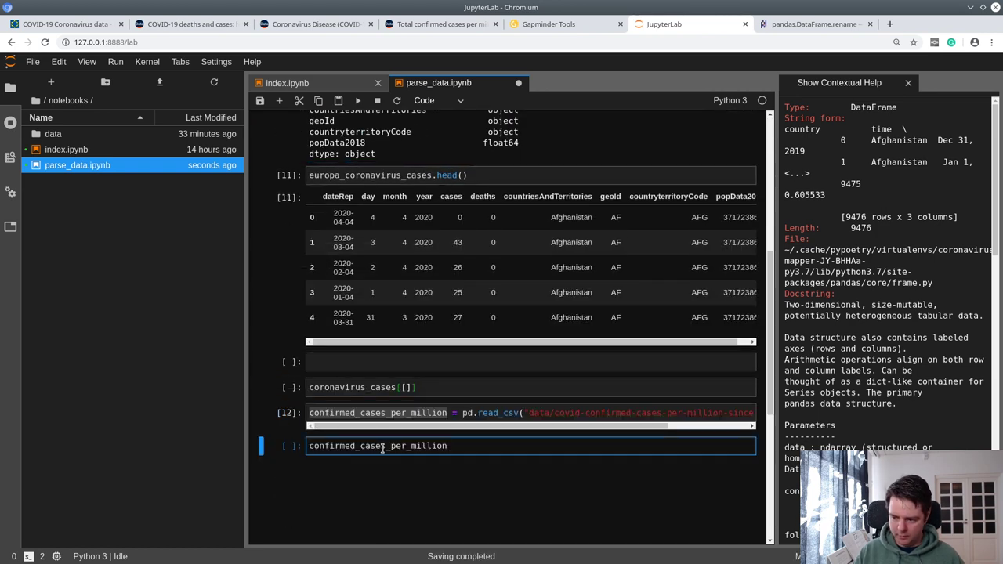
{"action": "type", "text": ".head("}
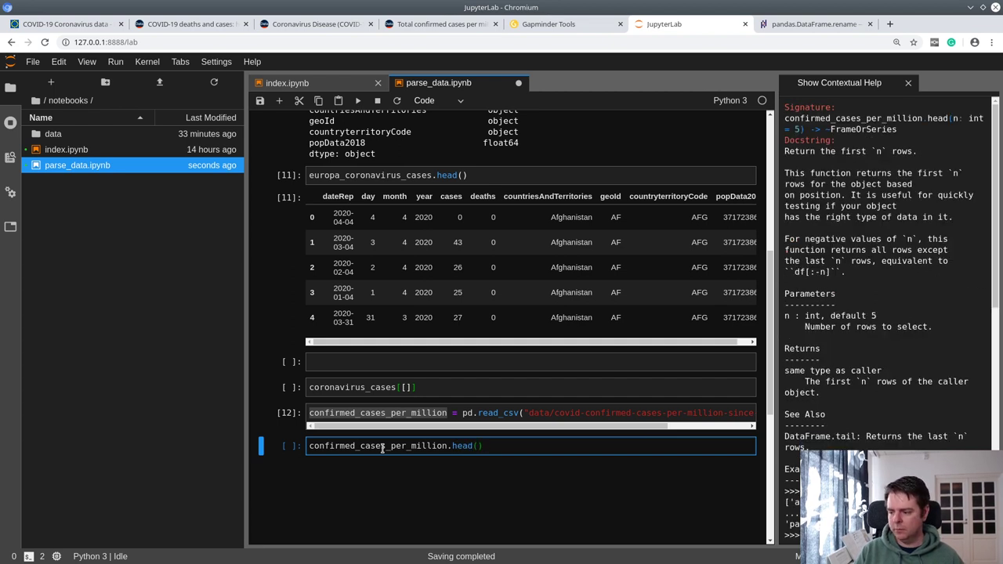
{"action": "key", "text": "shift+Return"}
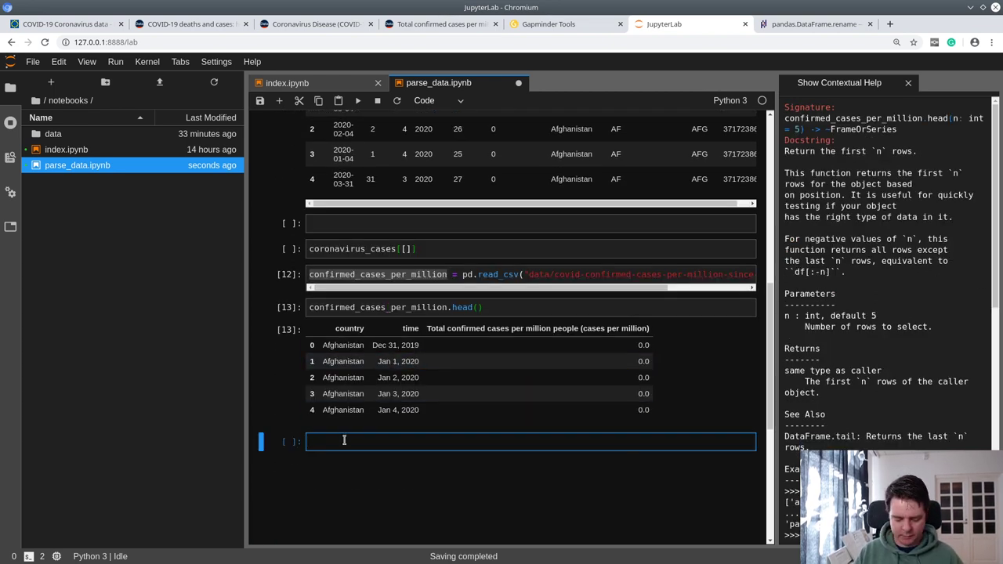
Run confirmed_cases_per_million.dtypes in the new last cell to list the column data types
{"action": "type", "text": "confirmed_cases_per_million.df"}
{"action": "type", "text": "yp"}
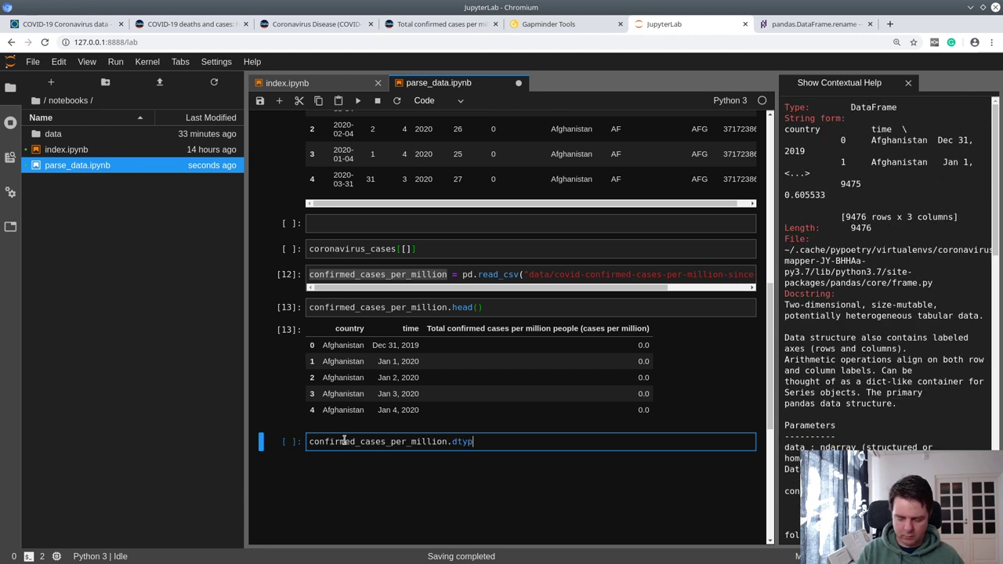
{"action": "type", "text": "s"}
{"action": "key", "text": "shift+Return"}
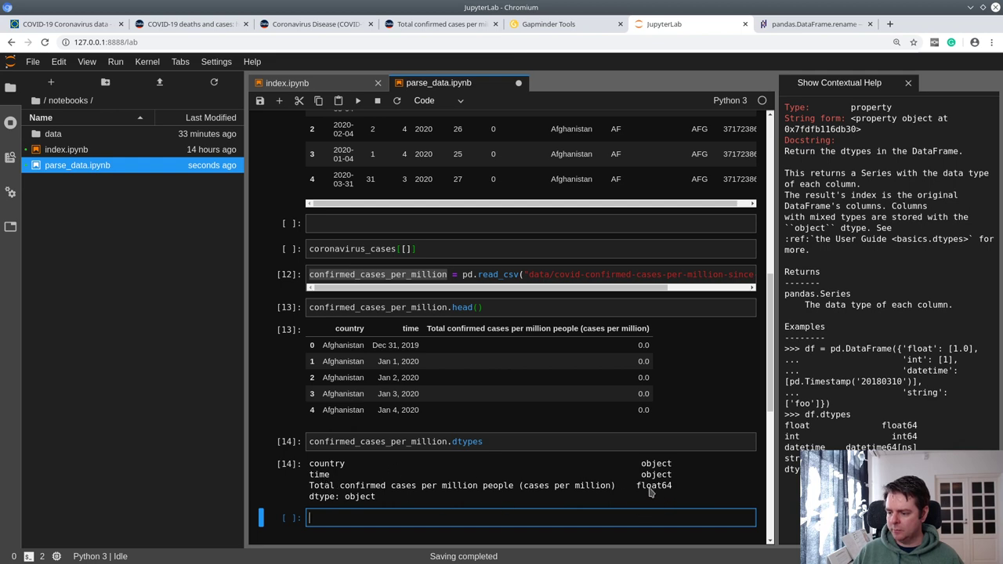
Copy the commented pd.to_datetime conversion code for europa_coronavirus_cases["dateRep"] into the empty cell at the end of the notebook
{"action": "scroll", "coordinate": [509, 227], "scroll_direction": "up", "scroll_amount": 10}
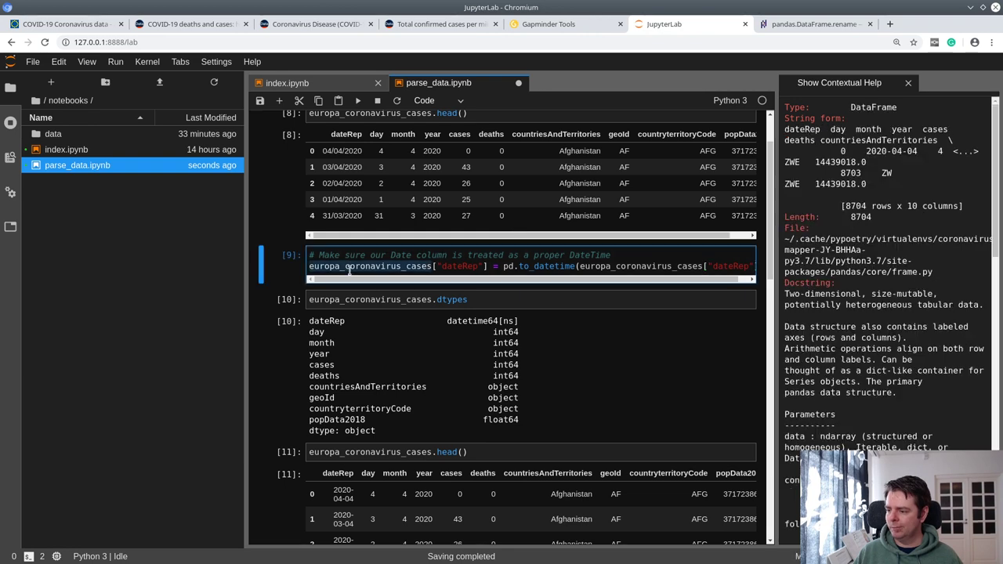
{"action": "left_click", "coordinate": [349, 270]}
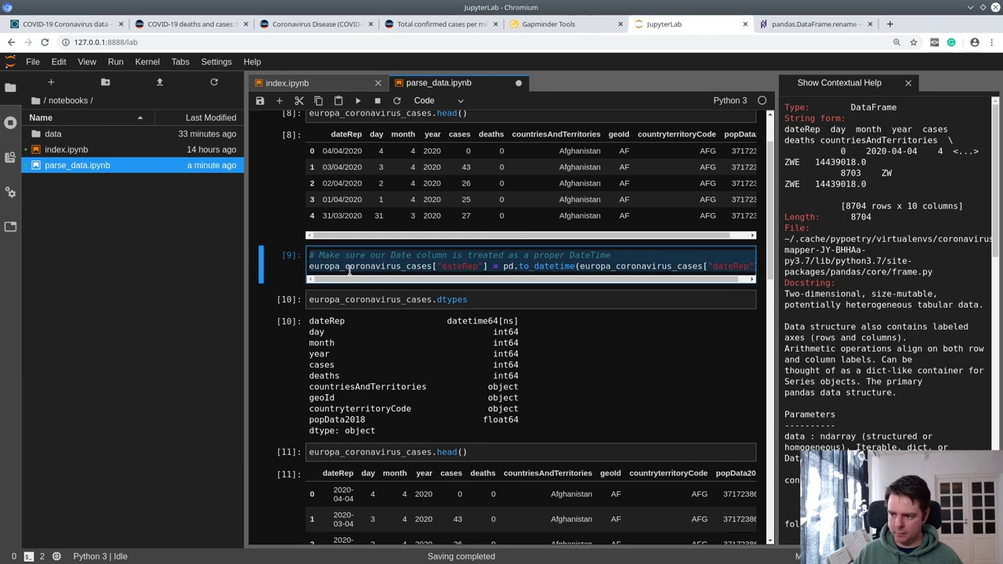
{"action": "scroll", "coordinate": [353, 313], "scroll_direction": "down", "scroll_amount": 15}
{"action": "left_click", "coordinate": [359, 407]}
{"action": "type", "text": "# Make sure our Date column is treated as a proper DateTime europa_coronavirus_cases[\"dateRep\"] = pd.to_datetime(europa_coronavirus_cases[\"dateRep\"])"}
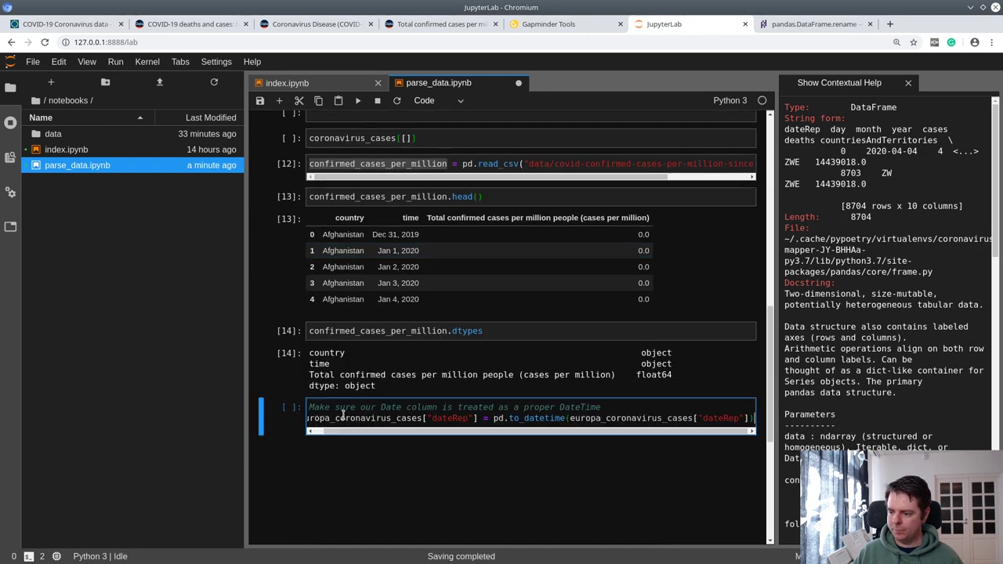
Adapt the copied conversion to confirmed_cases_per_million and its "time" column on both sides of the assignment, and run the cell
{"action": "left_click", "coordinate": [343, 418]}
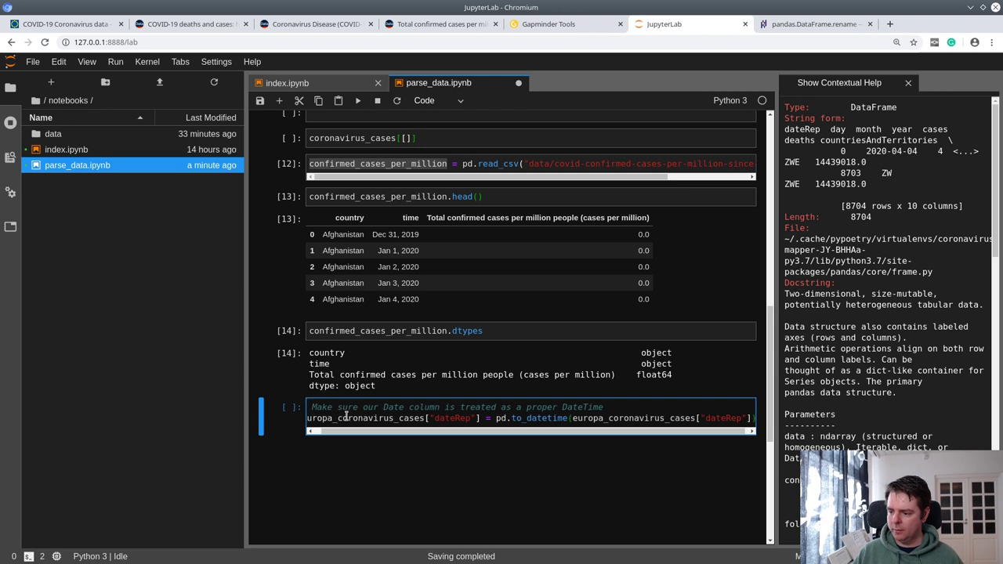
{"action": "left_click", "coordinate": [327, 332]}
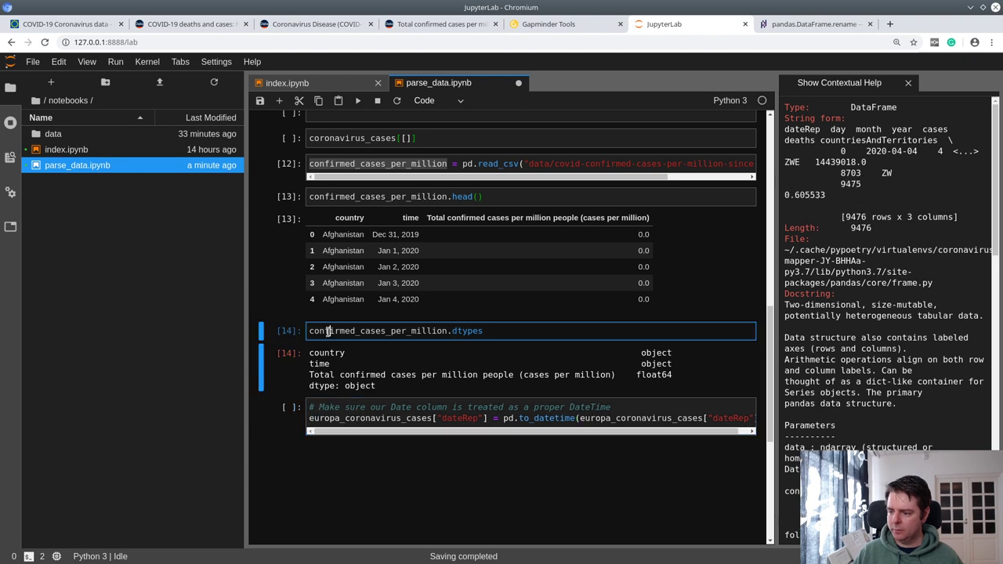
{"action": "double_click", "coordinate": [349, 418]}
{"action": "type", "text": "confirmed_cases_per_million"}
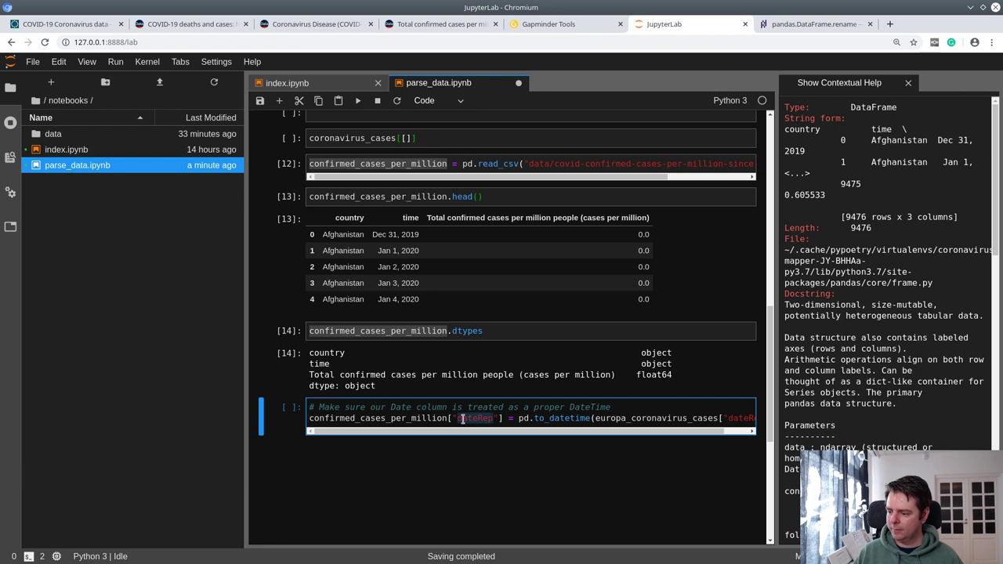
{"action": "type", "text": "time"}
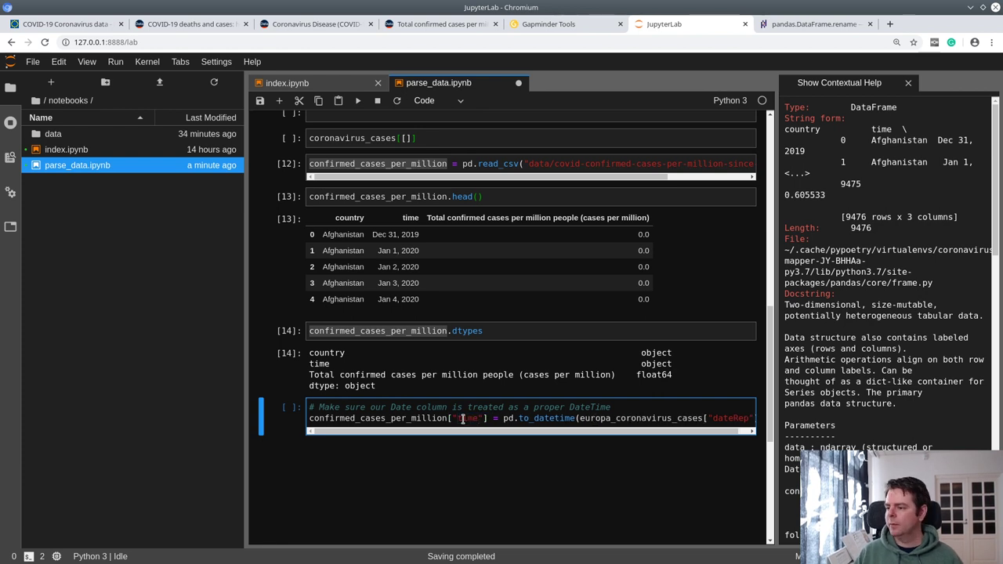
{"action": "double_click", "coordinate": [629, 418]}
{"action": "type", "text": "confirmed_cases_per_million"}
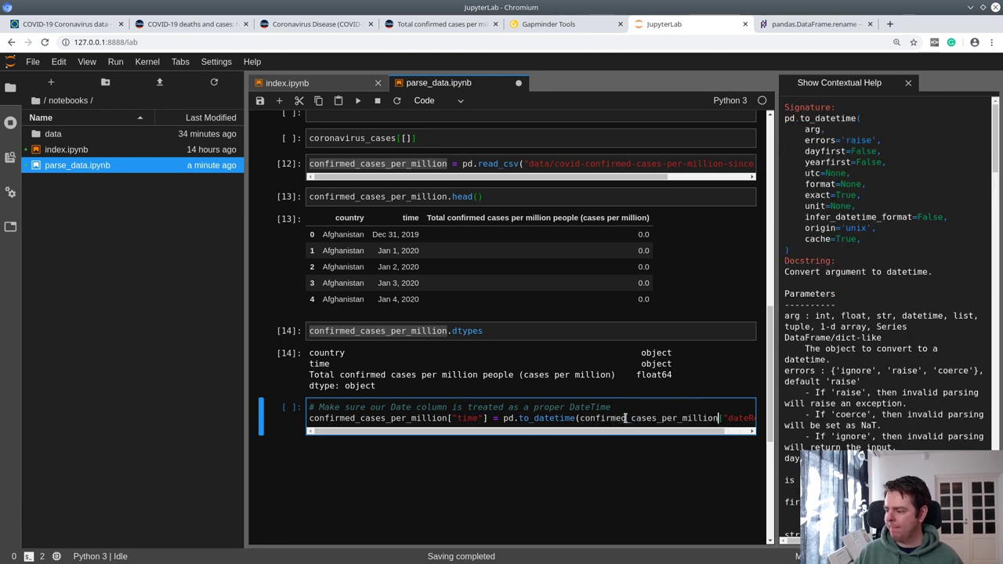
{"action": "double_click", "coordinate": [741, 419]}
{"action": "type", "text": "time"}
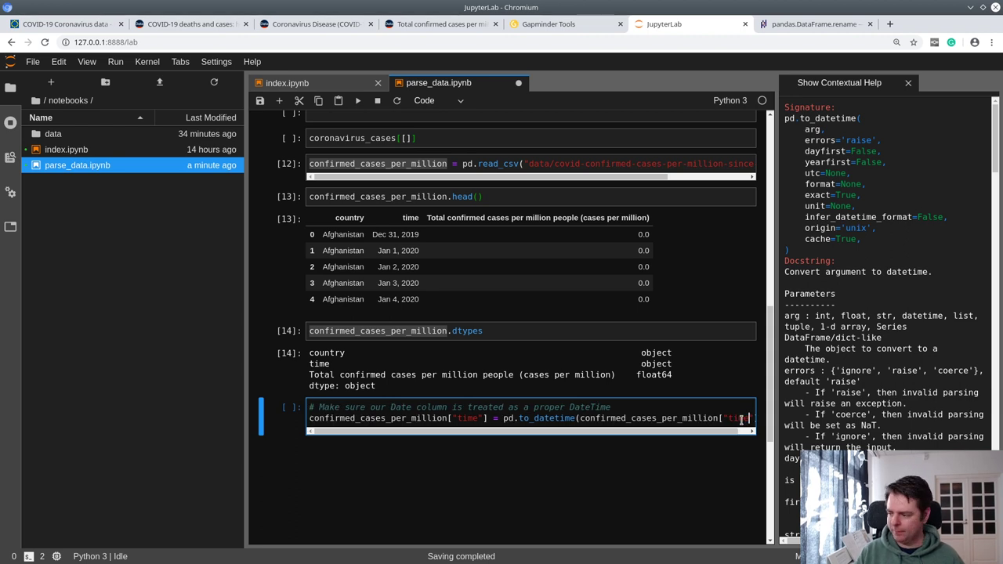
{"action": "key", "text": "shift+Return"}
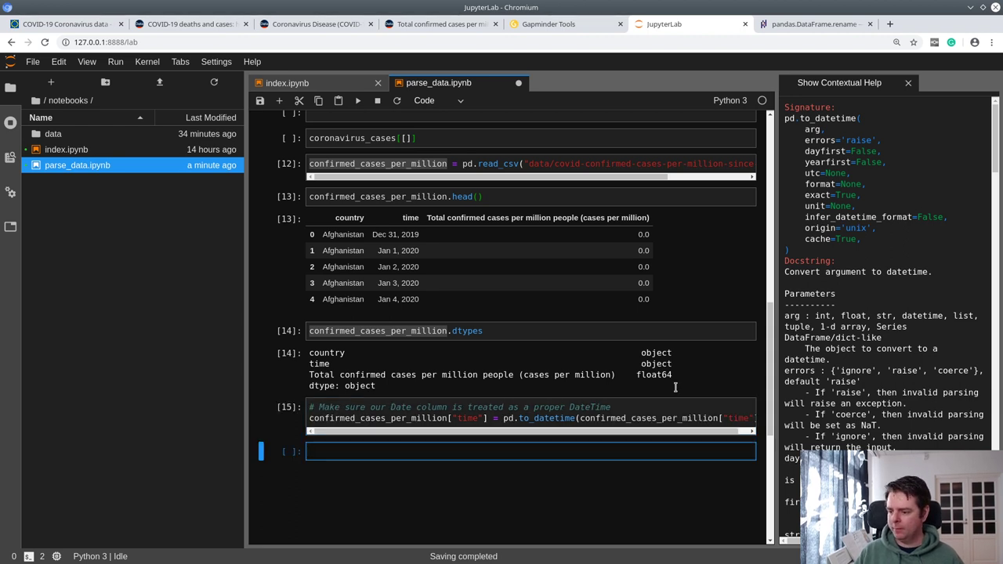
Split the confirmed_cases_per_million read_csv call over several lines, with the file path and the closing parenthesis each on their own line
{"action": "left_click", "coordinate": [339, 421]}
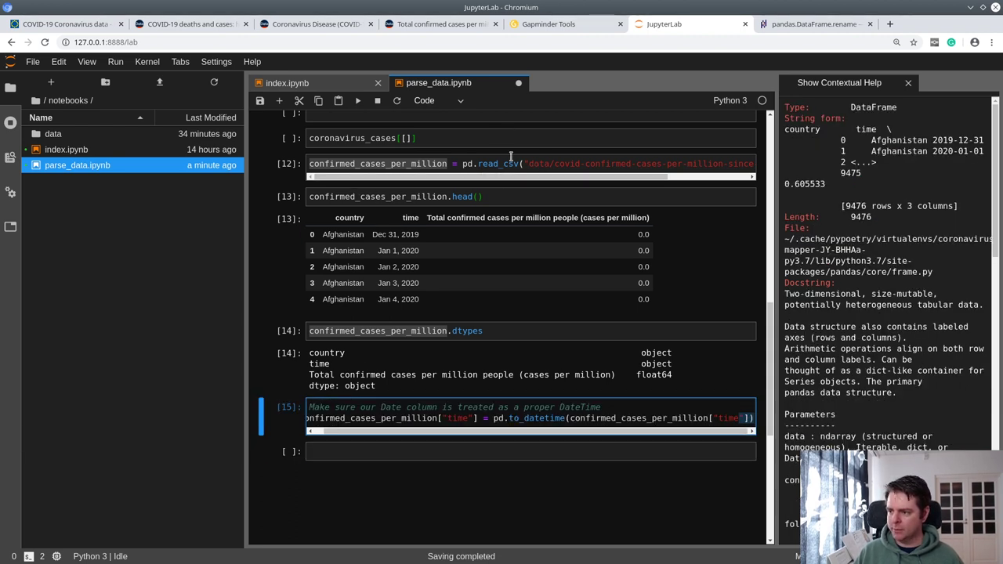
{"action": "double_click", "coordinate": [343, 417]}
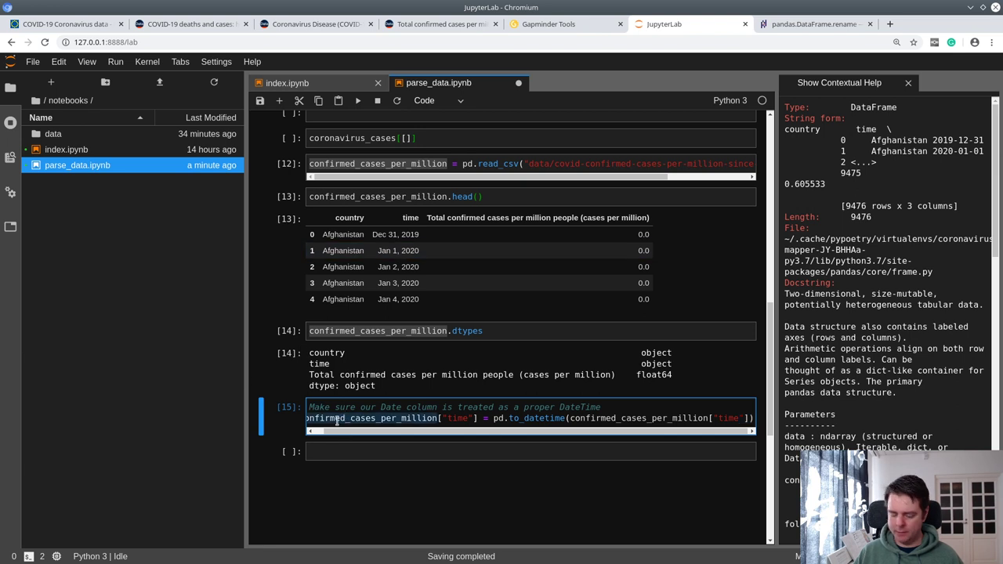
{"action": "left_click", "coordinate": [525, 164]}
{"action": "key", "text": "Return"}
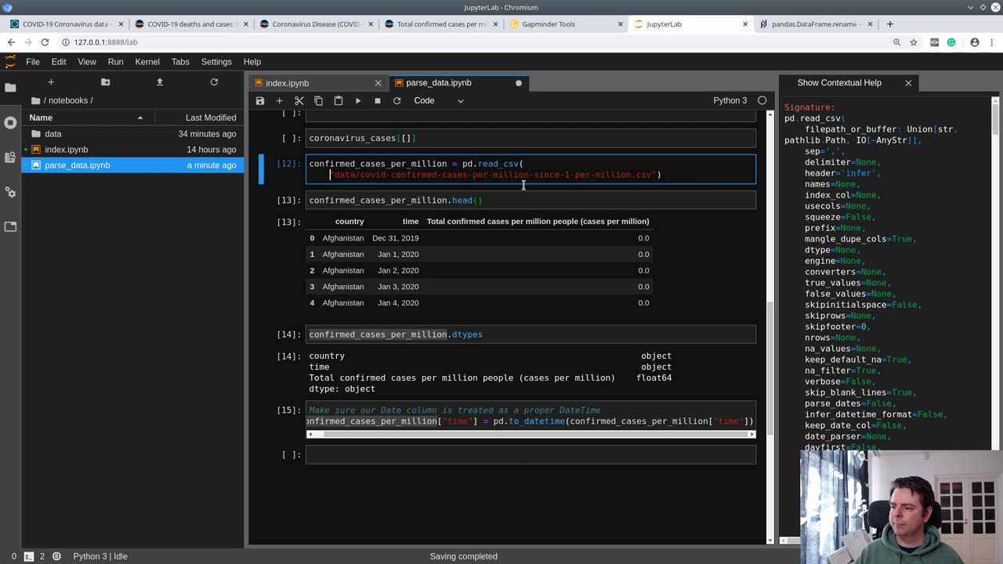
{"action": "left_click", "coordinate": [659, 174]}
{"action": "key", "text": "Return"}
{"action": "type", "text": ")"}
{"action": "key", "text": "shift+Tab"}
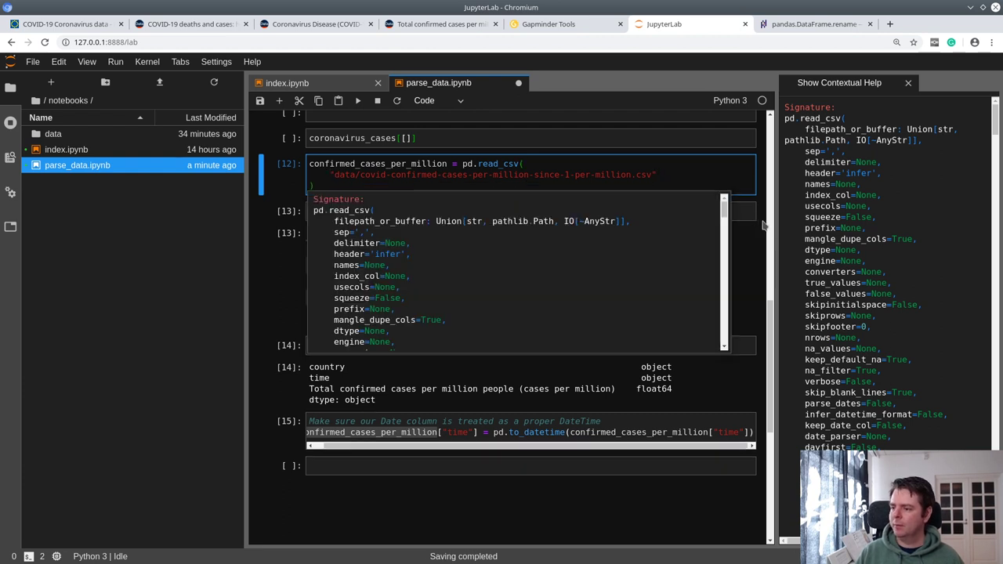
Add the argument parse_dates=True to the read_csv call and rerun the read_csv, head and dtypes cells
{"action": "left_click", "coordinate": [699, 178]}
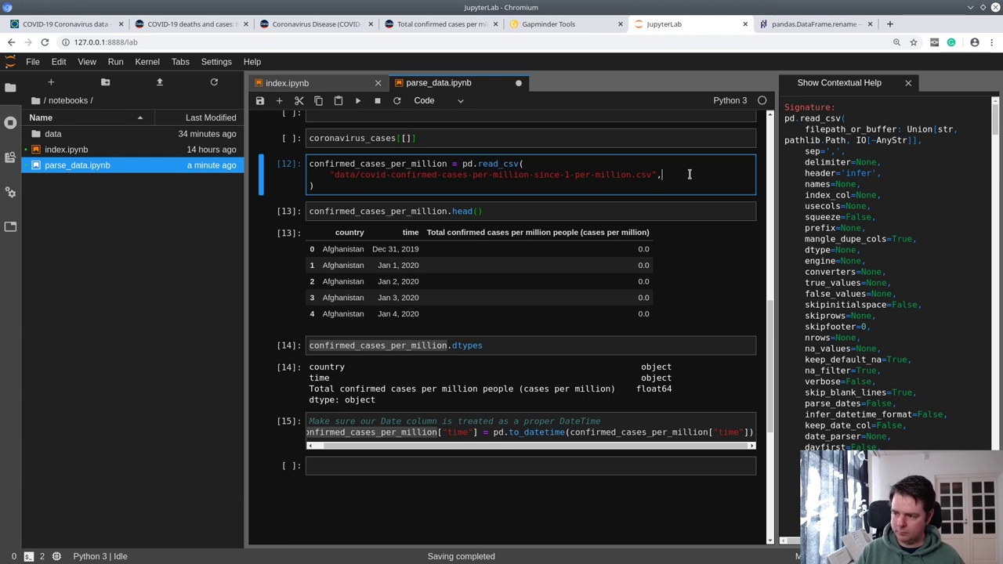
{"action": "type", "text": "a"}
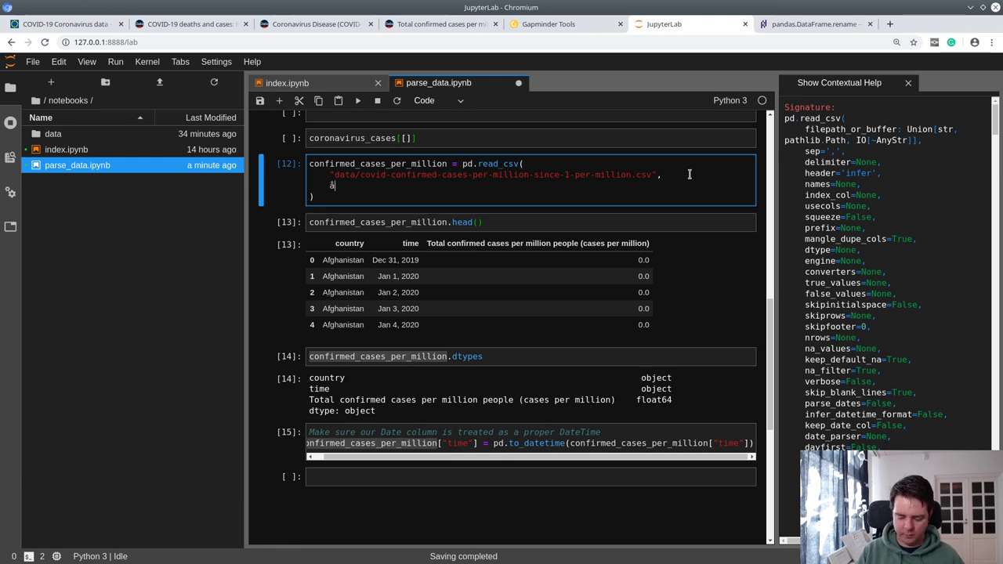
{"action": "key", "text": "BackSpace"}
{"action": "type", "text": "parse_dat"}
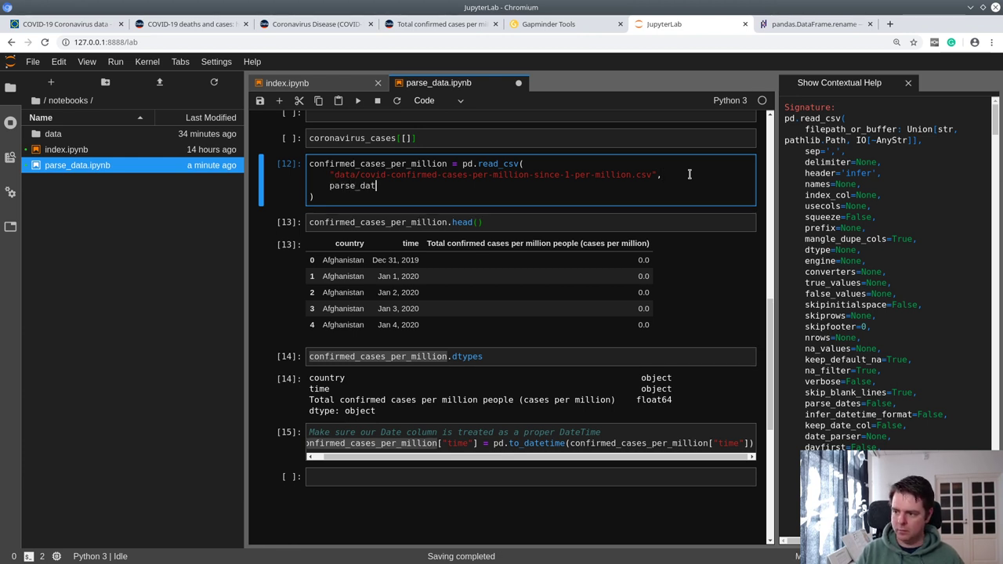
{"action": "type", "text": "es=Tr"}
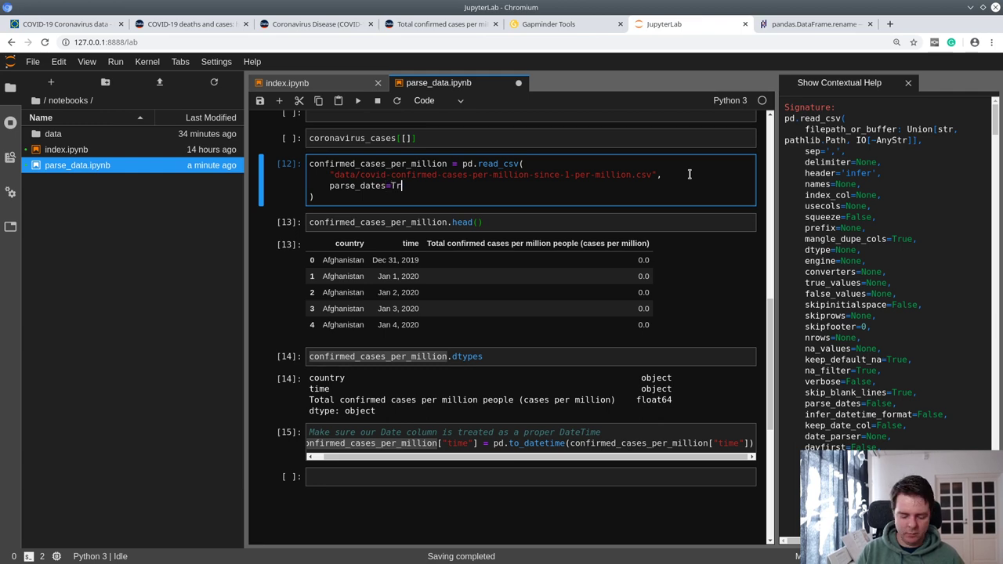
{"action": "type", "text": "ue"}
{"action": "key", "text": "shift+Return"}
{"action": "key", "text": "shift+Return"}
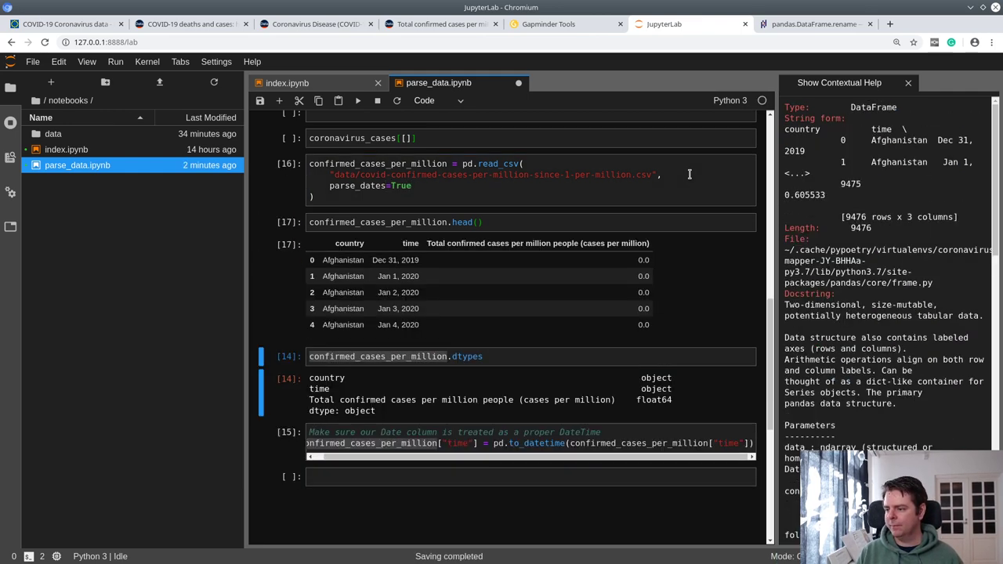
{"action": "key", "text": "shift+Return"}
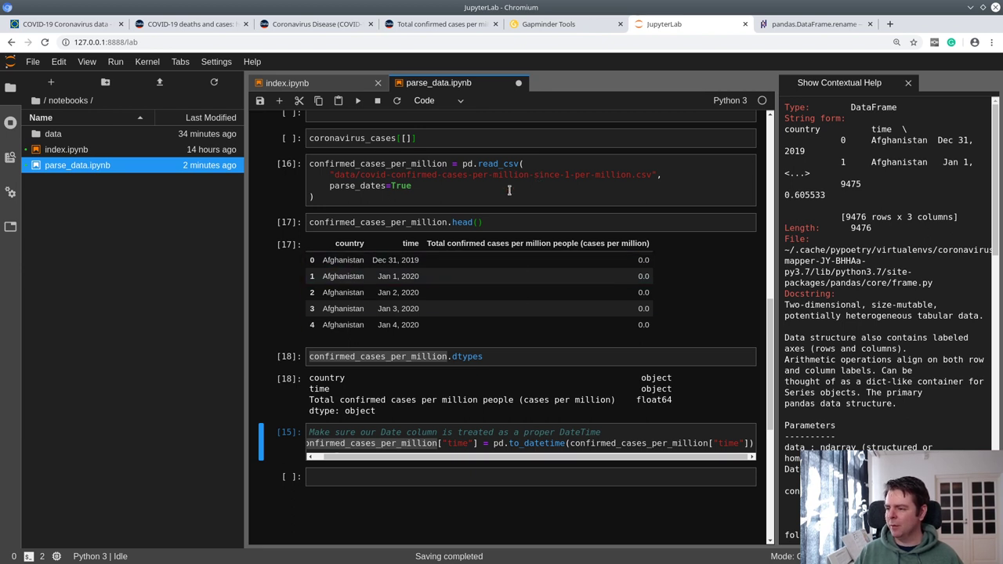
Rerun the cell that converts the time column of confirmed_cases_per_million with pd.to_datetime
{"action": "left_click", "coordinate": [332, 178]}
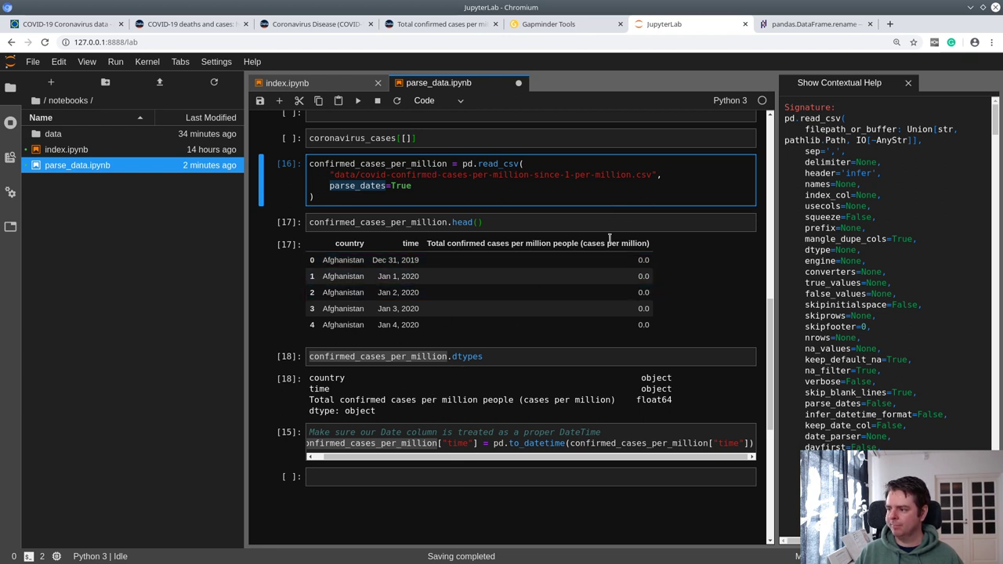
{"action": "double_click", "coordinate": [644, 174]}
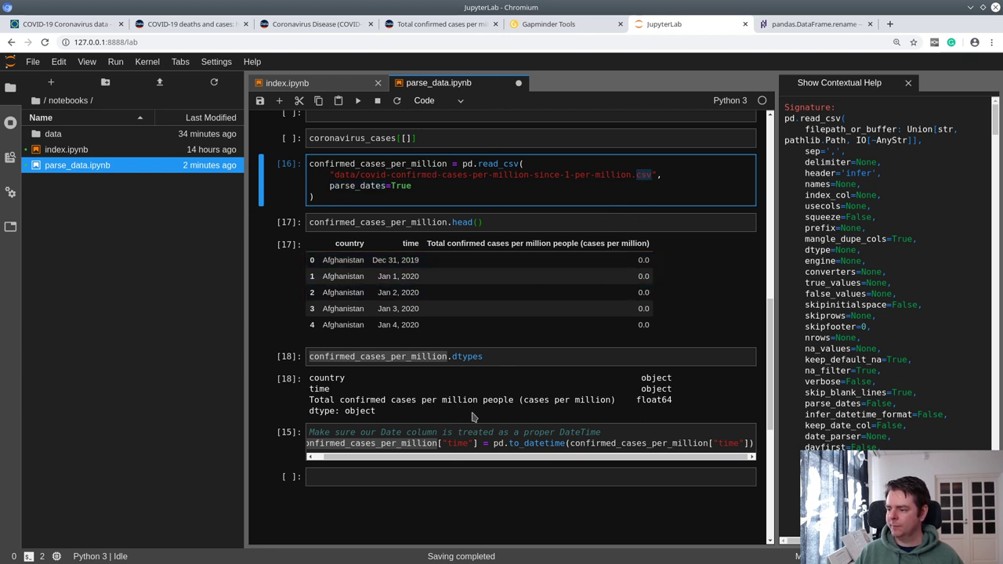
{"action": "left_click", "coordinate": [617, 431]}
{"action": "key", "text": "shift+Return"}
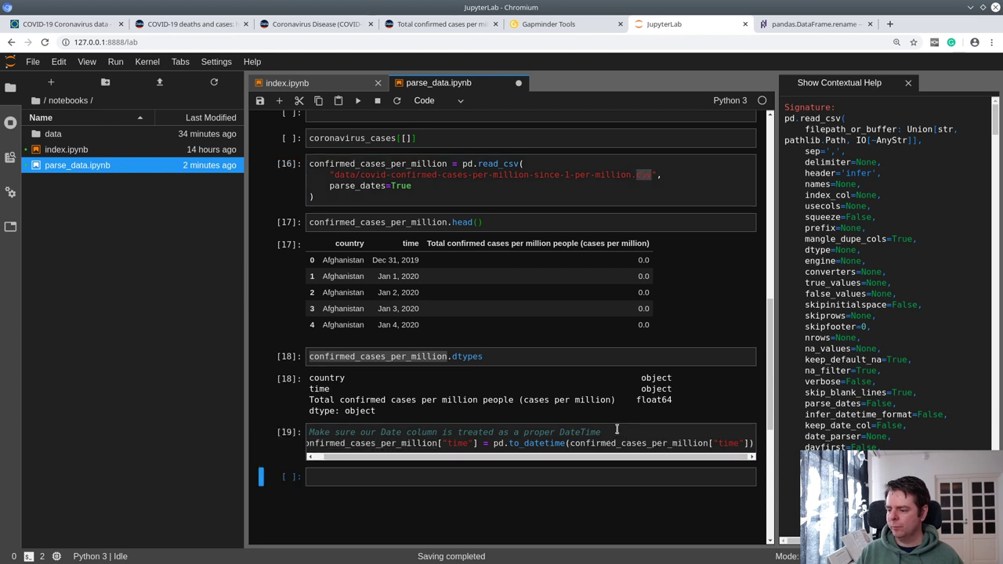
Copy confirmed_cases_per_million.dtypes into the empty last cell, run it and check the time column's data type
{"action": "double_click", "coordinate": [502, 356]}
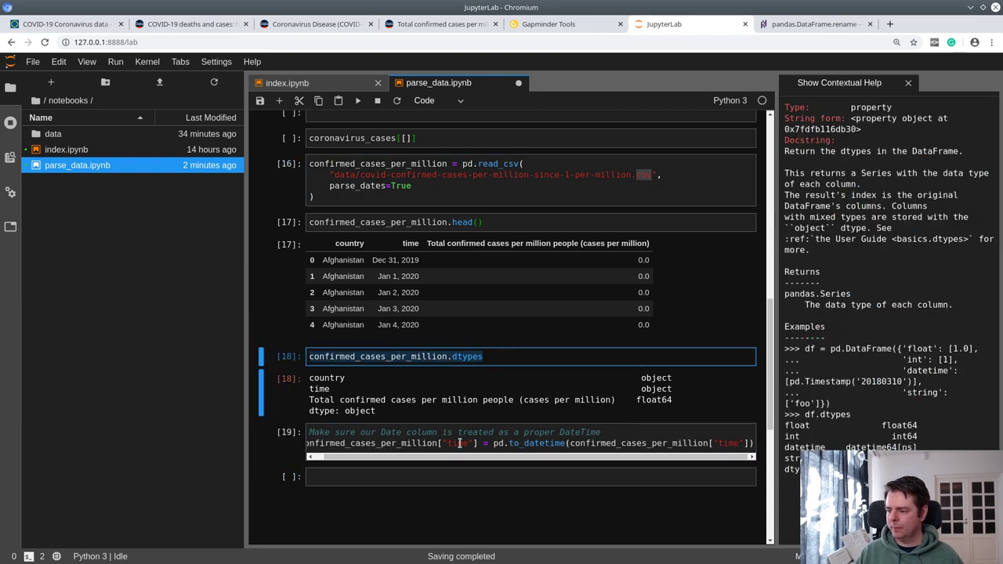
{"action": "left_click", "coordinate": [458, 476]}
{"action": "type", "text": "confirmed_cases_per_million.dtypes"}
{"action": "key", "text": "shift+Return"}
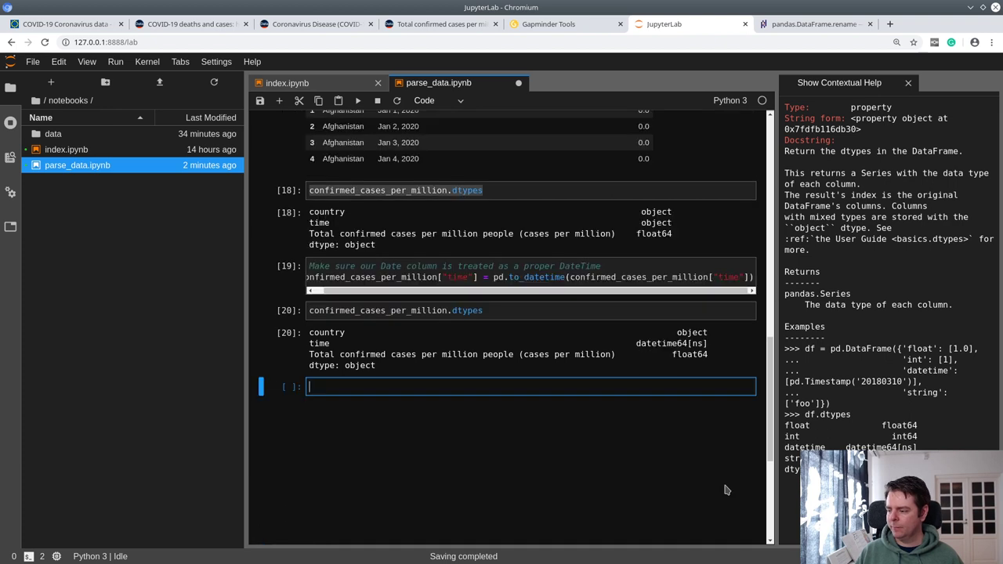
{"action": "double_click", "coordinate": [670, 346]}
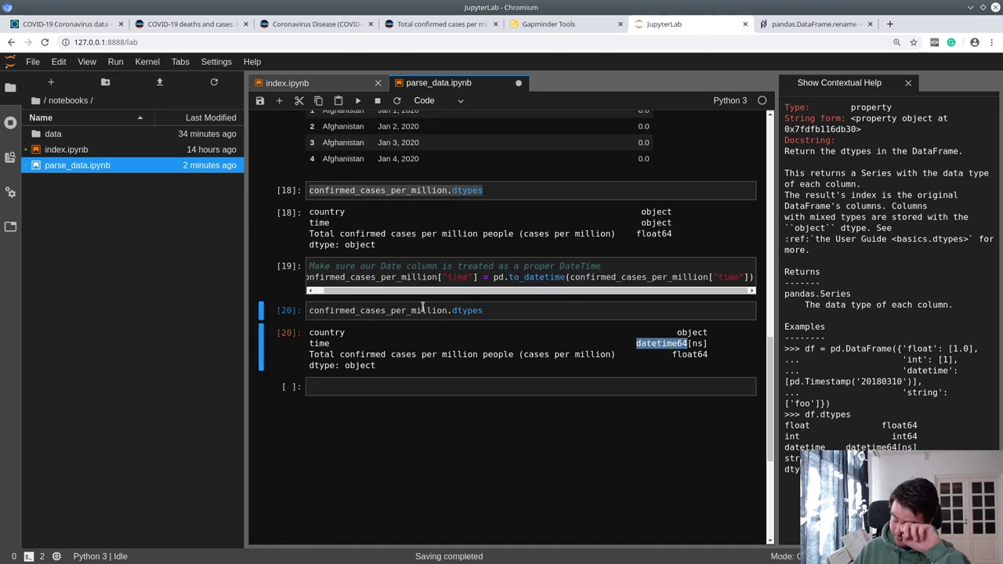
Write confirmed_cases_per_million.to_csv("") with an empty file path in the new last cell
{"action": "left_click", "coordinate": [314, 310]}
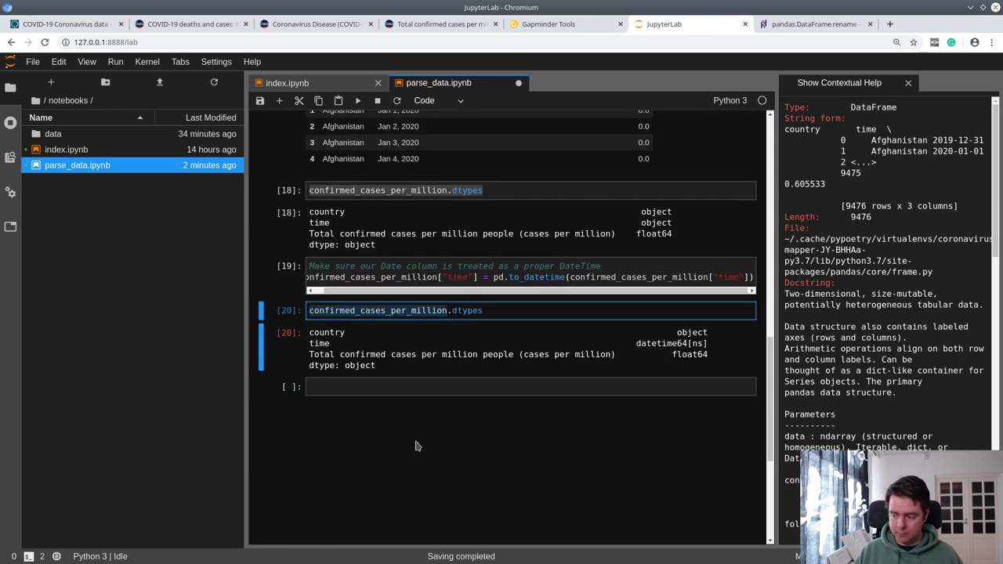
{"action": "left_click", "coordinate": [384, 387]}
{"action": "type", "text": "confirmed_cases_per_million"}
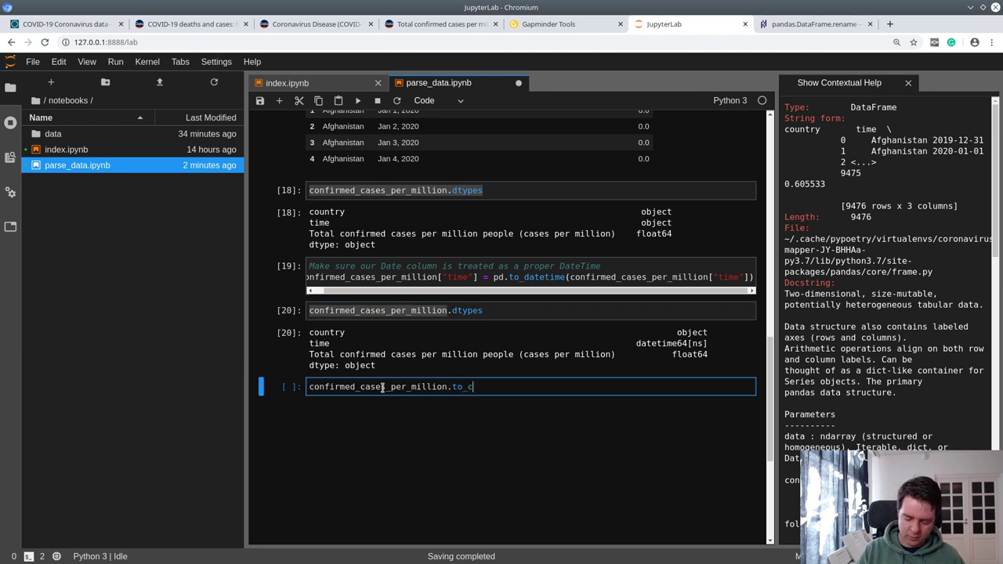
{"action": "type", "text": ".to_csv('"}
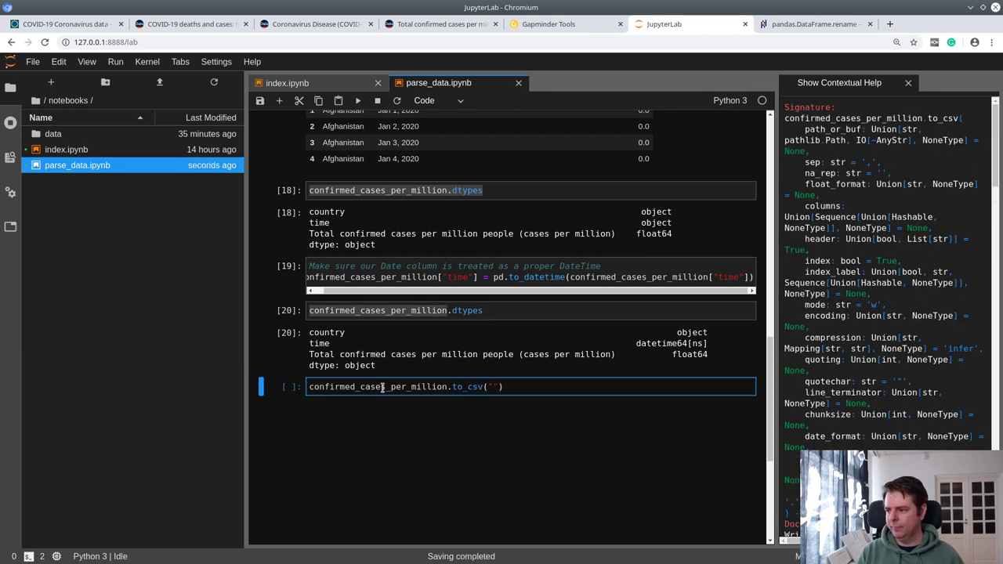
Copy the quoted path data/covid-confirmed-cases-per-million-since-1-per-million.csv from the read_csv cell into the to_csv call in the last cell
{"action": "scroll", "coordinate": [602, 388], "scroll_direction": "up", "scroll_amount": 10}
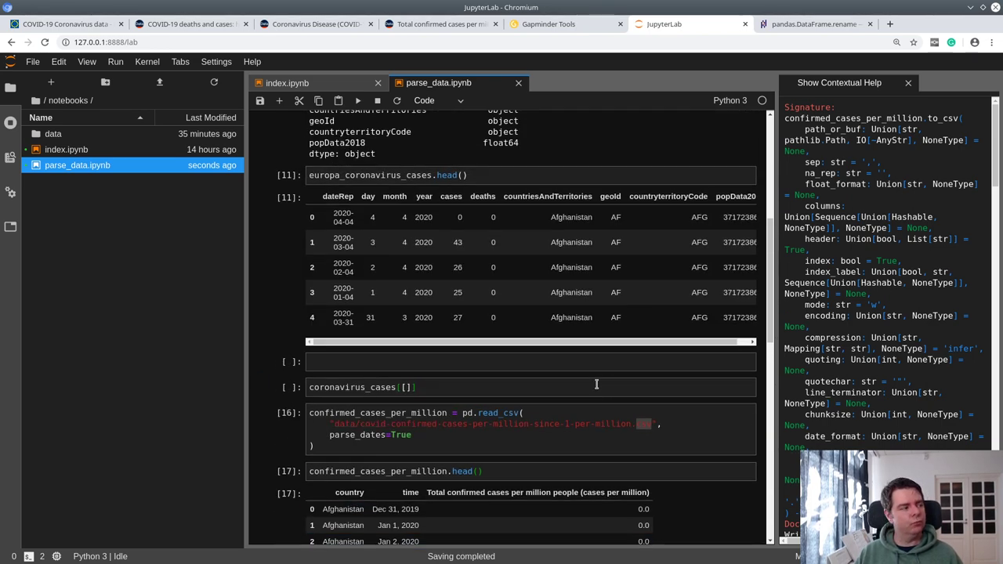
{"action": "scroll", "coordinate": [584, 387], "scroll_direction": "down", "scroll_amount": 4}
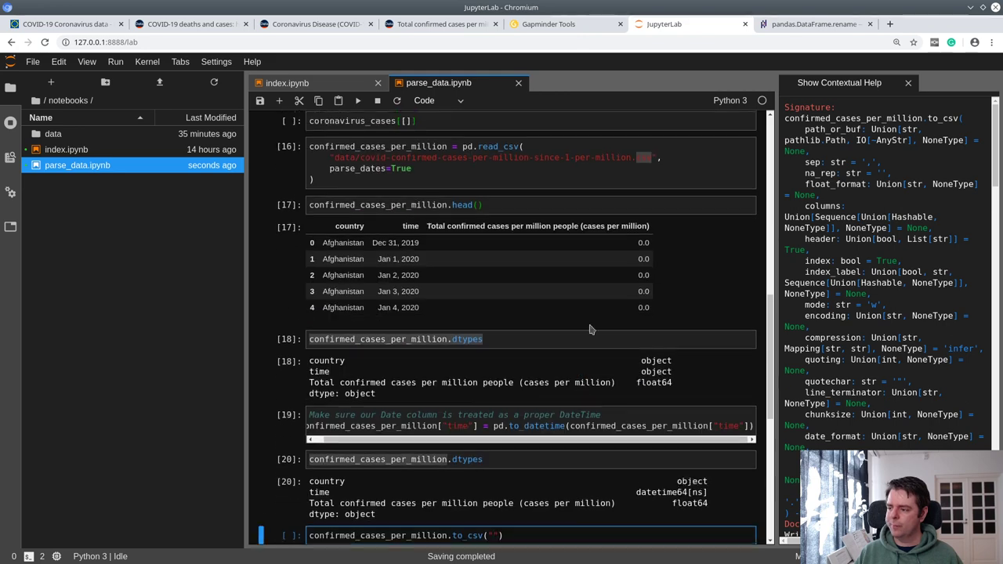
{"action": "scroll", "coordinate": [589, 329], "scroll_direction": "up", "scroll_amount": 1}
{"action": "left_click", "coordinate": [342, 179]}
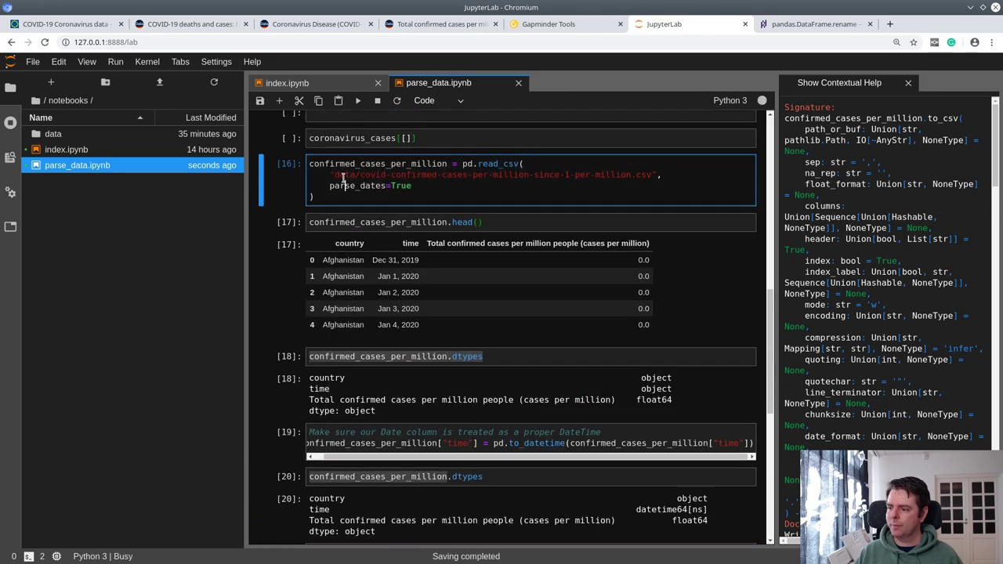
{"action": "left_click", "coordinate": [634, 182]}
{"action": "left_click_drag", "start_coordinate": [658, 174], "coordinate": [330, 175]}
{"action": "key", "text": "ctrl+c"}
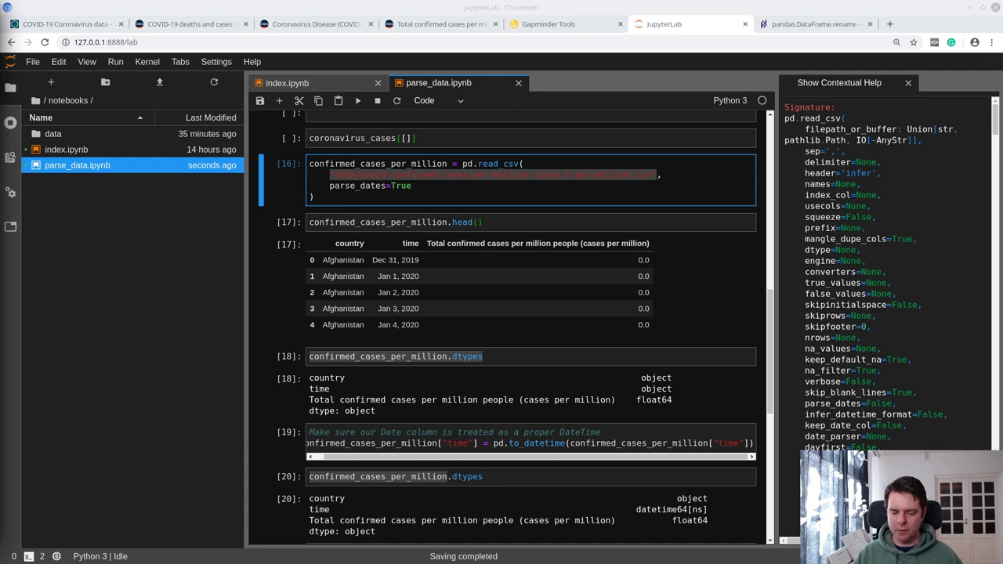
{"action": "scroll", "coordinate": [476, 381], "scroll_direction": "down", "scroll_amount": 5}
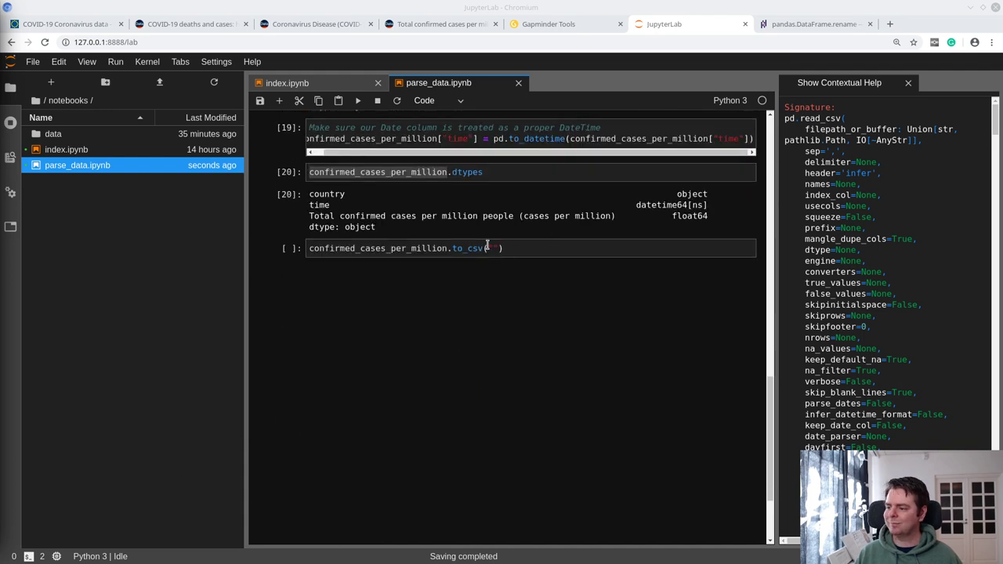
{"action": "left_click", "coordinate": [487, 248]}
{"action": "key", "text": "ctrl+v"}
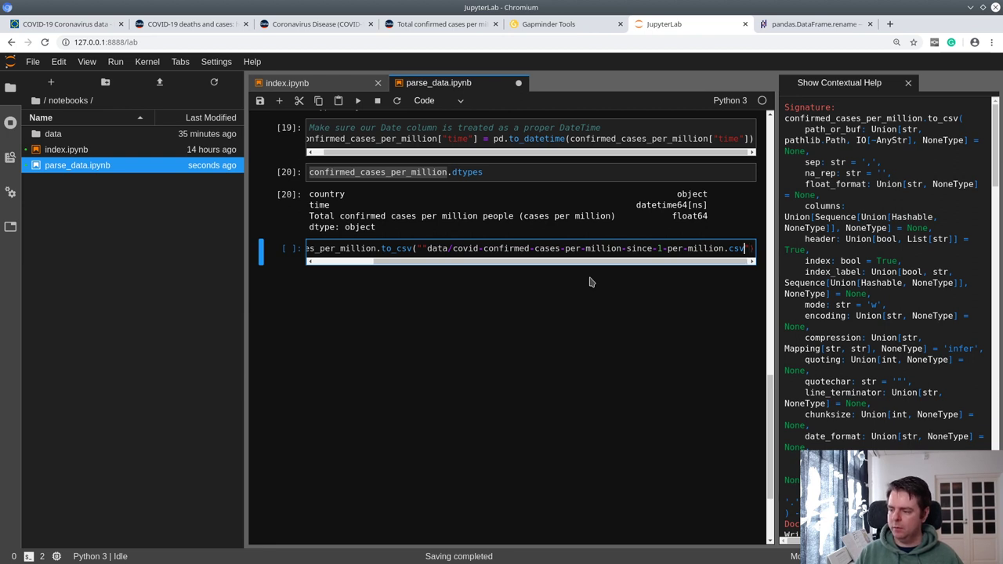
Delete the surplus quotation mark in front of data/ in the to_csv file path
{"action": "key", "text": "ctrl+Left"}
{"action": "key", "text": "ctrl+Left"}
{"action": "key", "text": "ctrl+Left"}
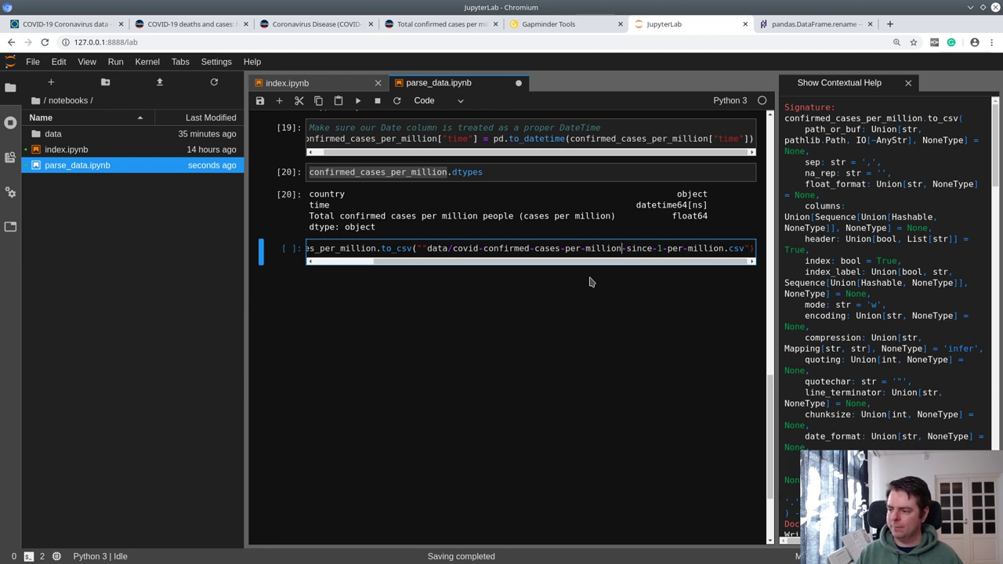
{"action": "key", "text": "ctrl+Left"}
{"action": "key", "text": "ctrl+Left"}
{"action": "key", "text": "ctrl+Left"}
{"action": "key", "text": "ctrl+Left"}
{"action": "key", "text": "ctrl+Left"}
{"action": "key", "text": "BackSpace"}
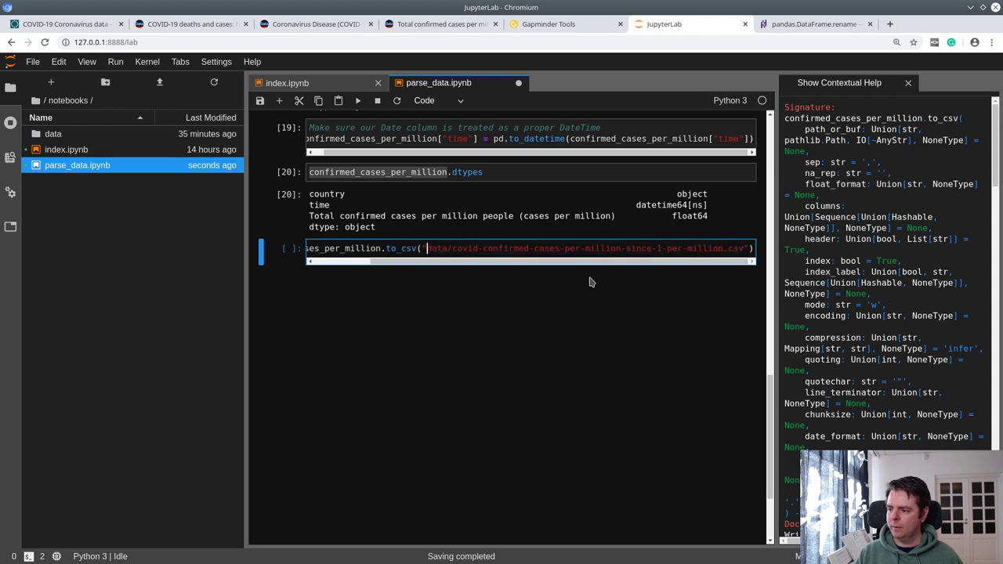
Append -parsed_dates to the file name before .csv in the to_csv call and run the cell
{"action": "left_click", "coordinate": [726, 249]}
{"action": "type", "text": "-parsed"}
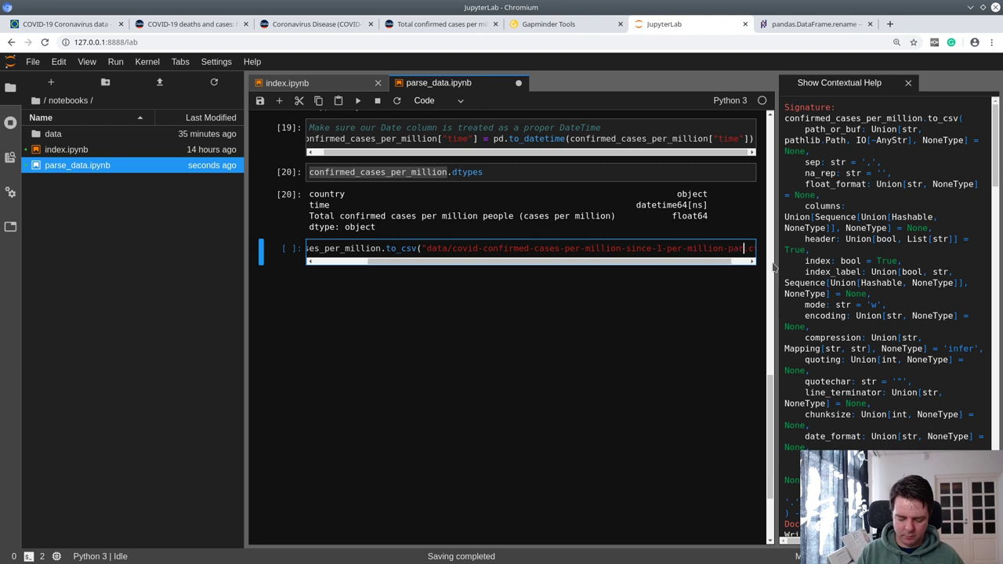
{"action": "type", "text": "_dates"}
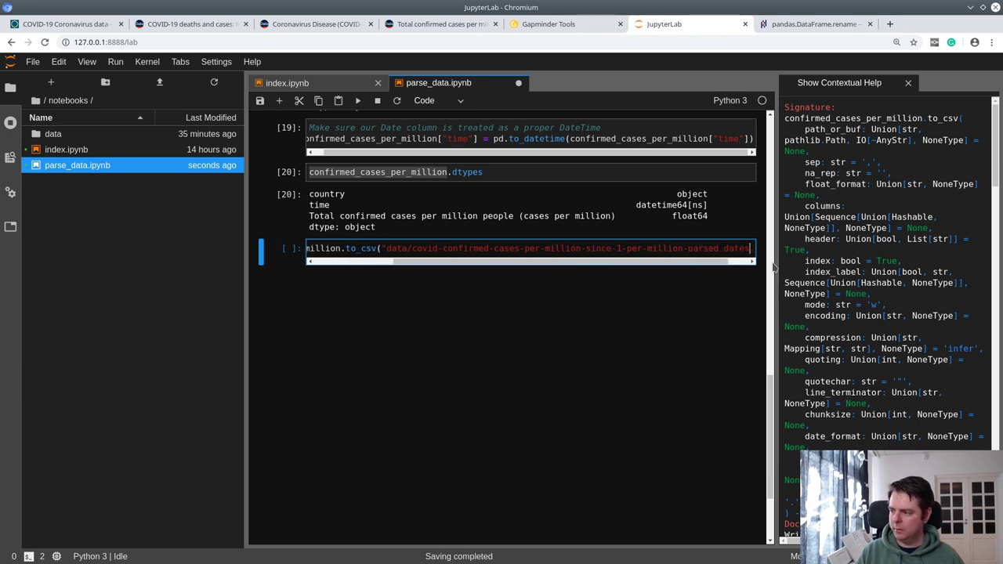
{"action": "key", "text": "shift+Return"}
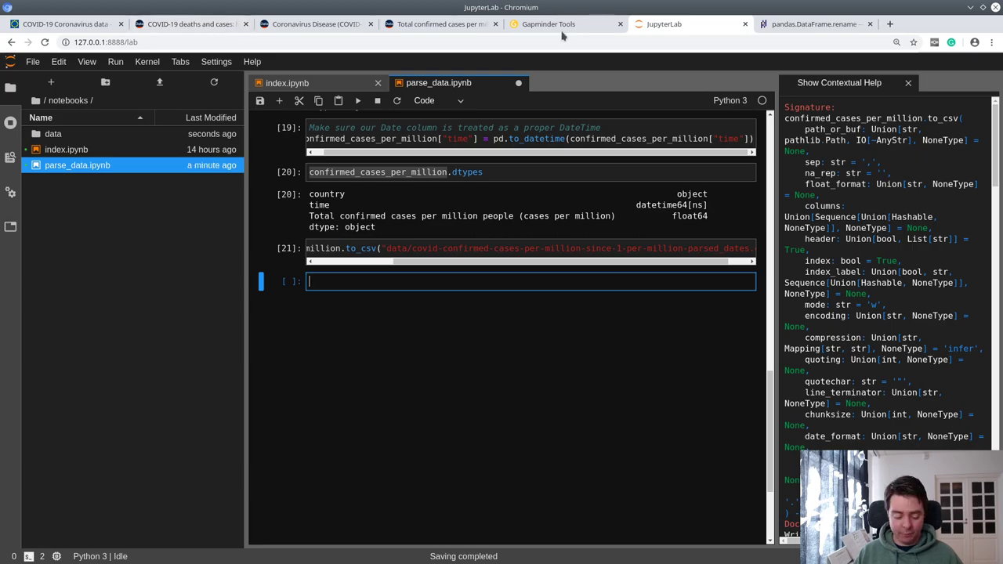
Switch to Gapminder Tools Offline and close the open Bubbles chart
{"action": "key", "text": "alt+Tab"}
{"action": "key", "text": "alt+Tab"}
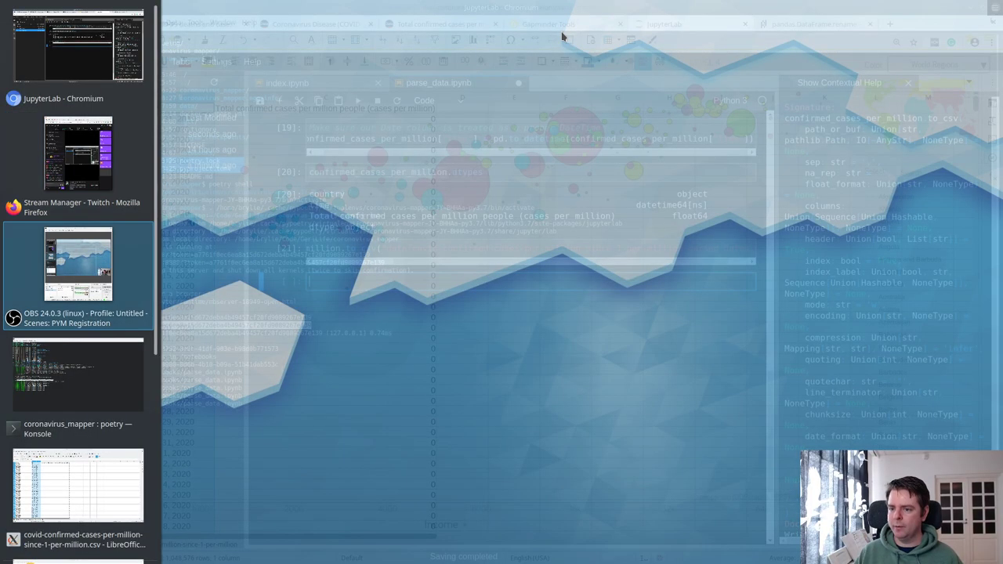
{"action": "key", "text": "alt+Tab"}
{"action": "key", "text": "alt+Tab"}
{"action": "key", "text": "alt+Tab"}
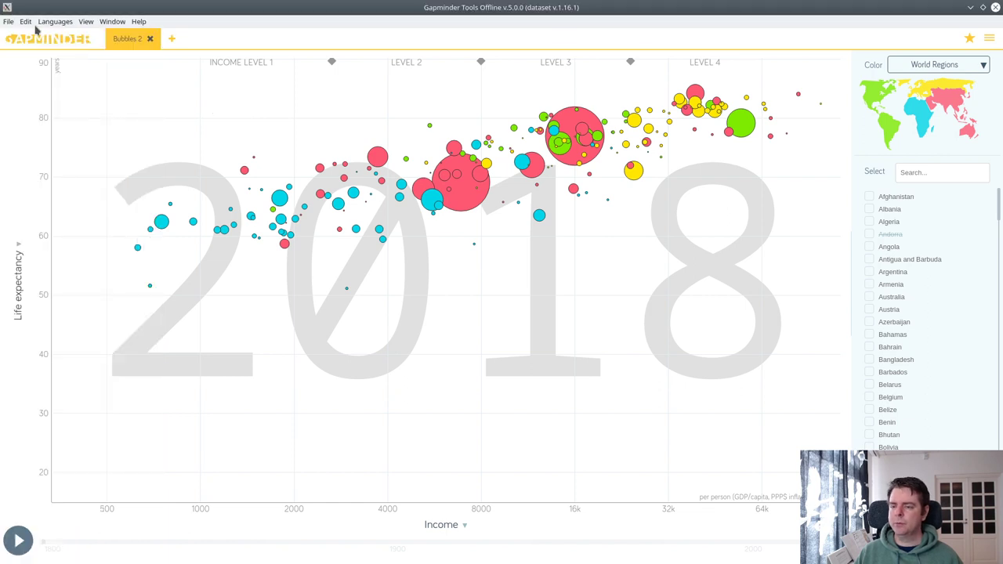
{"action": "left_click", "coordinate": [10, 22]}
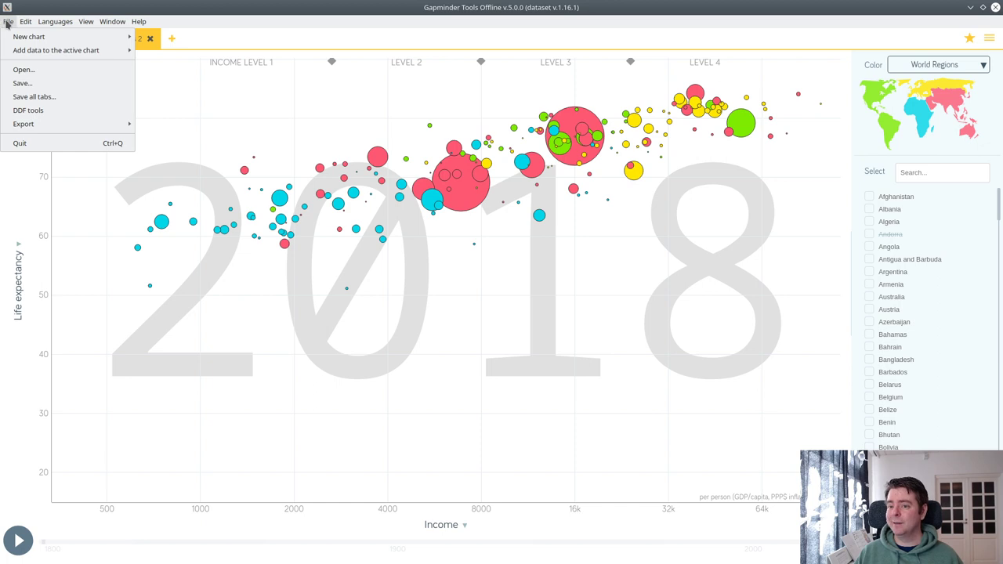
{"action": "mouse_move", "coordinate": [17, 51]}
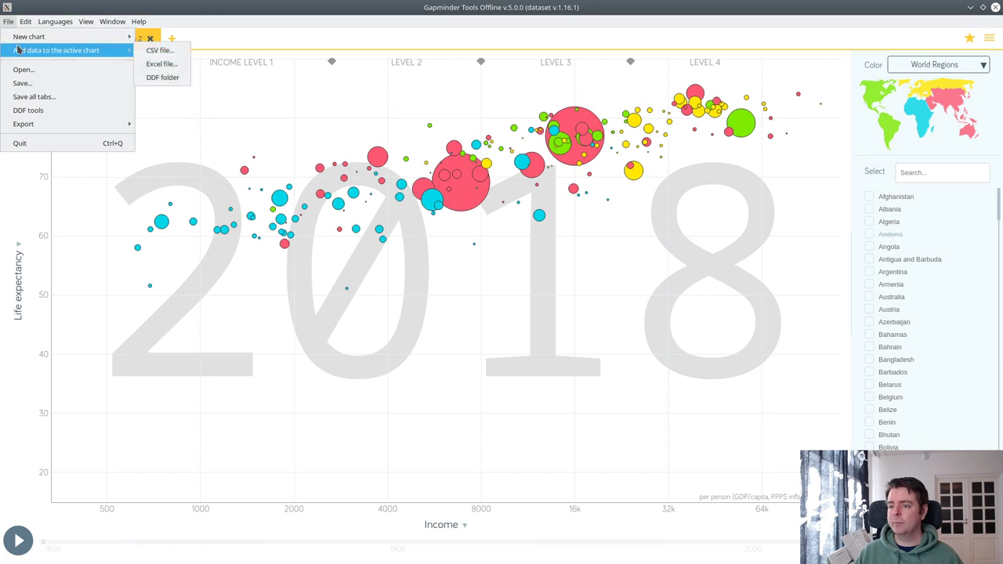
{"action": "left_click", "coordinate": [303, 61]}
{"action": "left_click", "coordinate": [150, 38]}
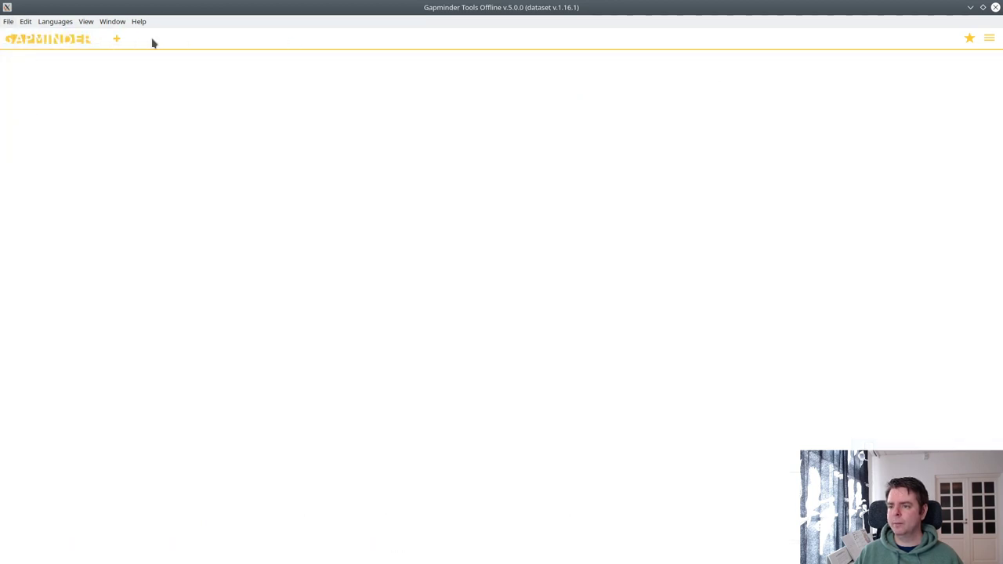
Create a new chart of the type Maps
{"action": "left_click", "coordinate": [118, 39]}
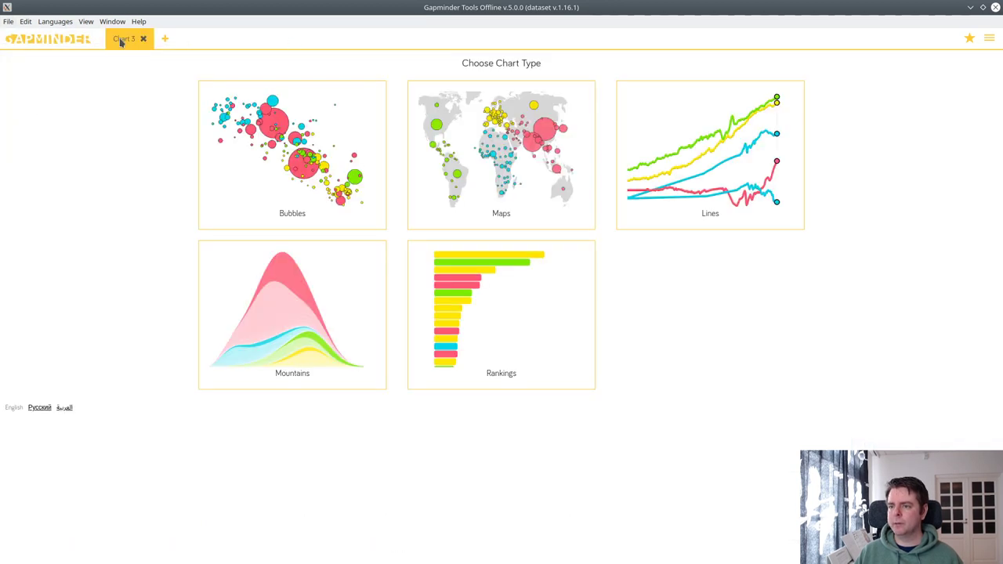
{"action": "left_click", "coordinate": [502, 213]}
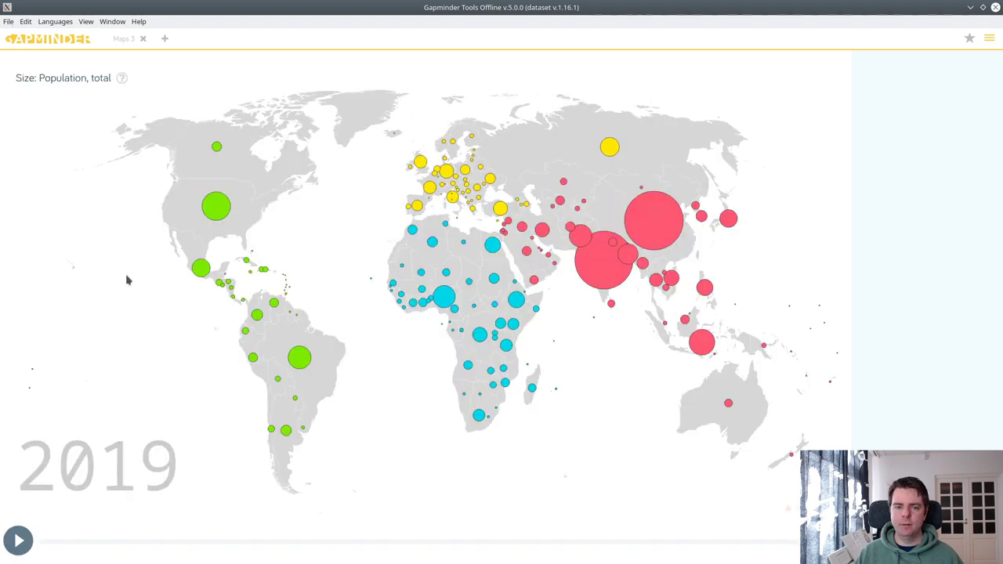
{"action": "mouse_move", "coordinate": [218, 208]}
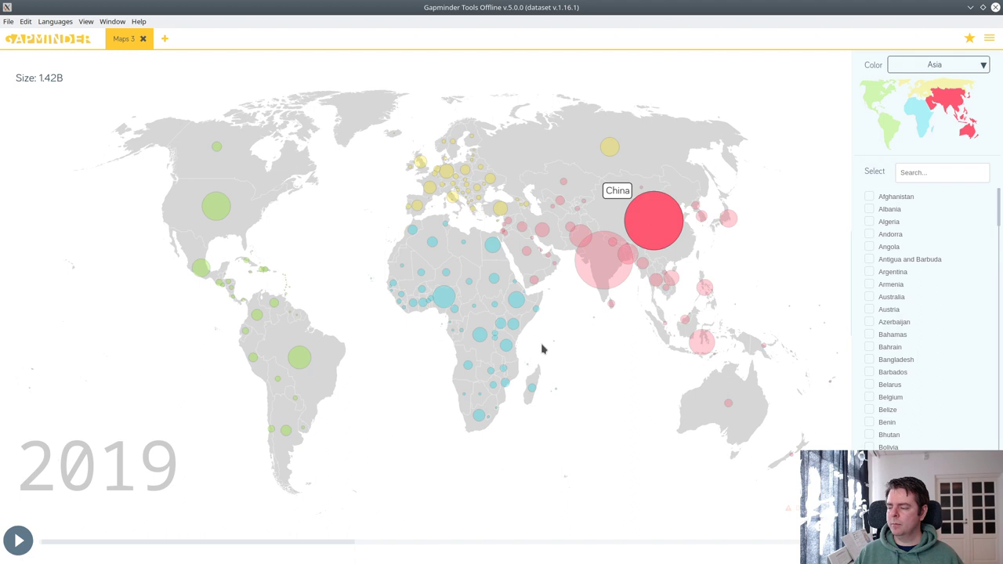
Try to add covid-confirmed-cases-per-million-since-1-per-million-parsed_dates.csv from notebooks/data to the active Maps chart as CSV data
{"action": "left_click", "coordinate": [9, 22]}
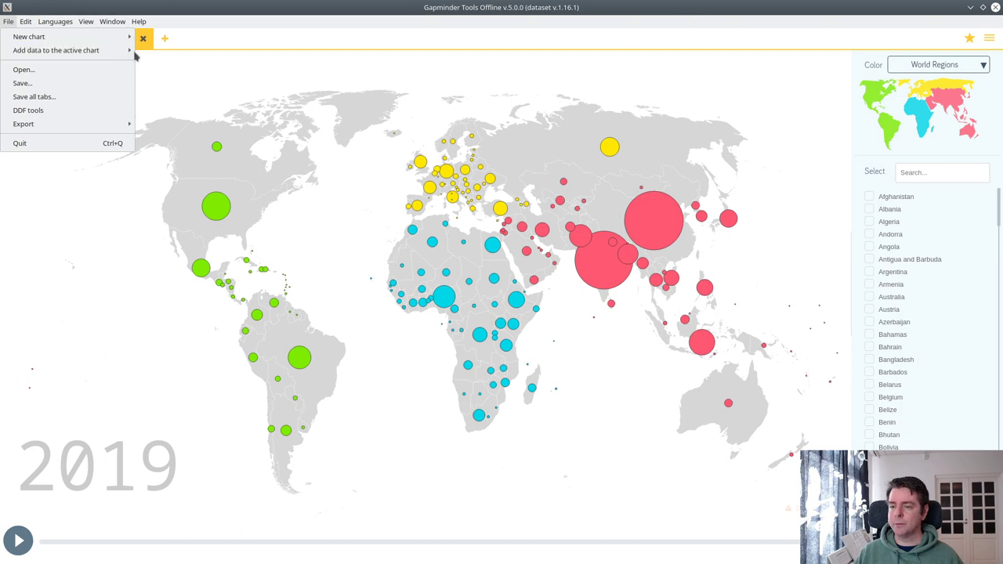
{"action": "mouse_move", "coordinate": [112, 52]}
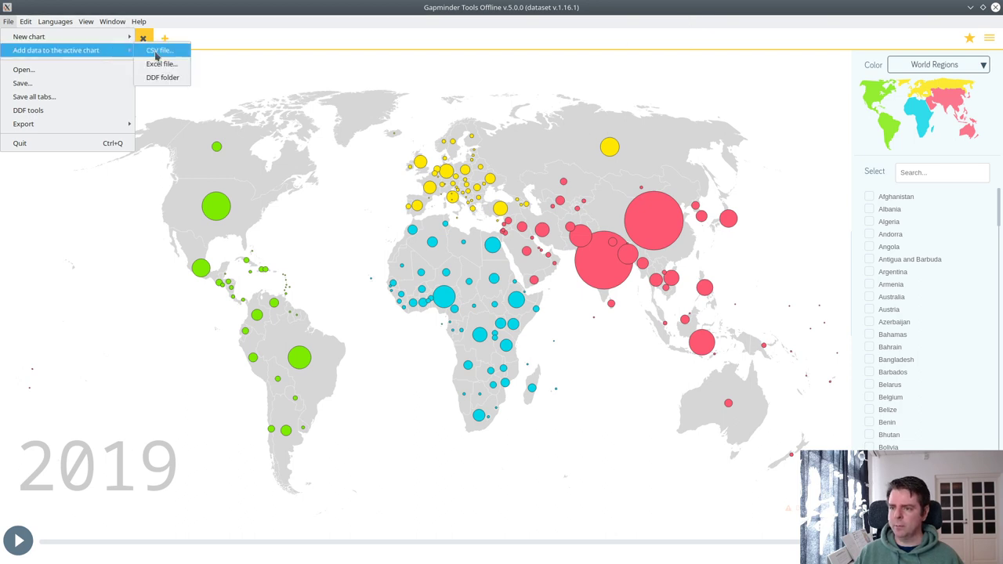
{"action": "left_click", "coordinate": [156, 52]}
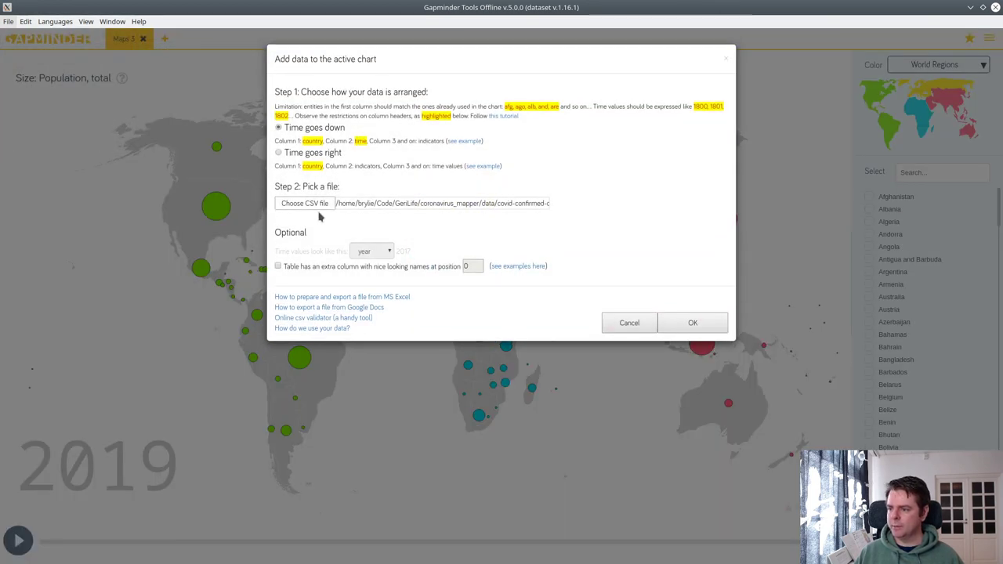
{"action": "left_click", "coordinate": [312, 205]}
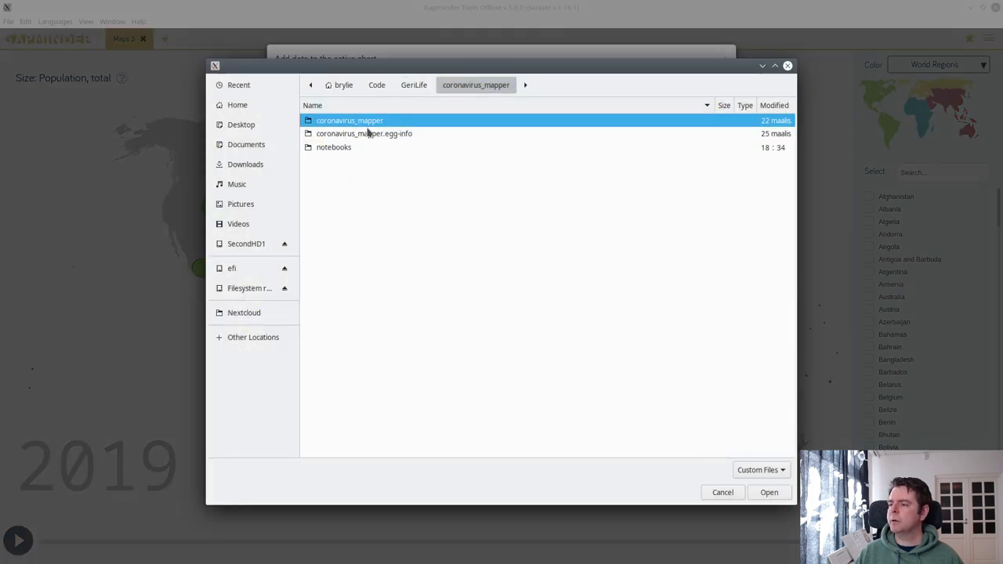
{"action": "double_click", "coordinate": [341, 148]}
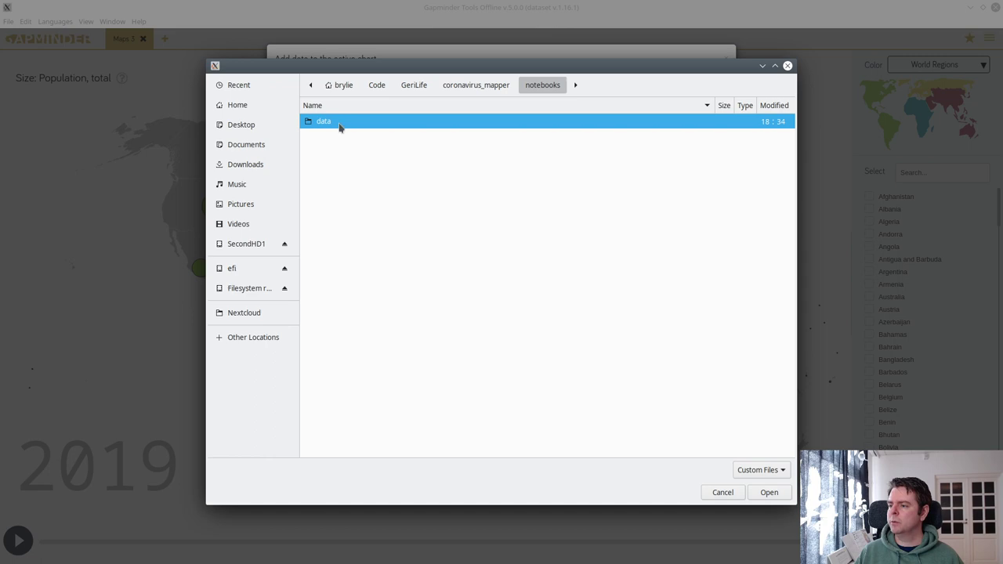
{"action": "double_click", "coordinate": [339, 123]}
{"action": "double_click", "coordinate": [473, 153]}
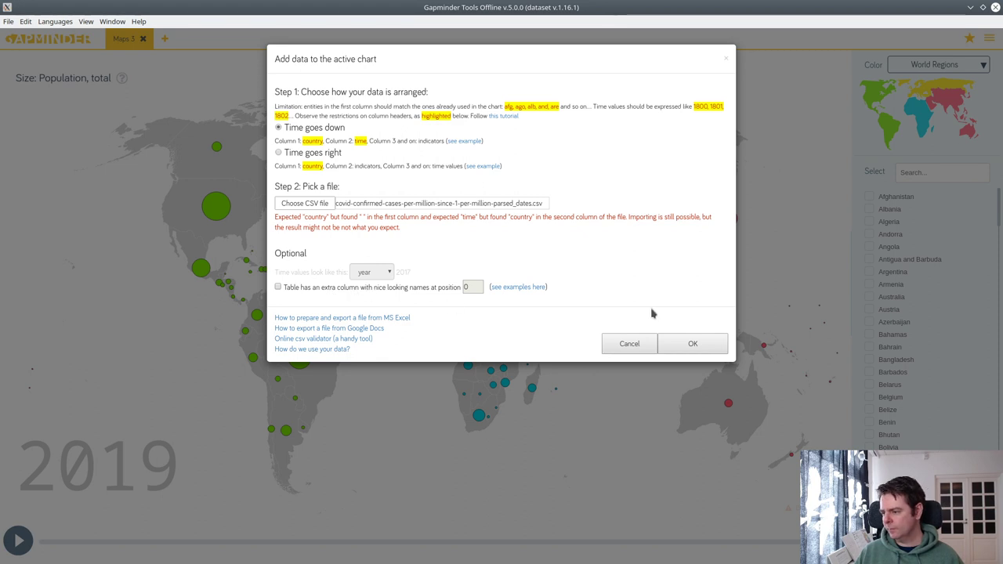
{"action": "left_click", "coordinate": [694, 346]}
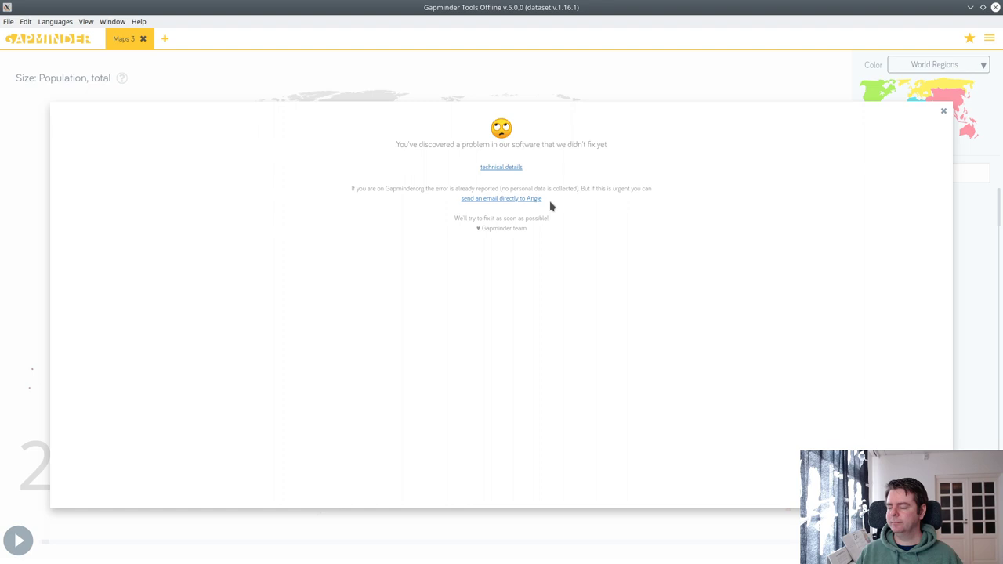
Expand the technical details of the import error, read the full text in an enlarged box and close the error report
{"action": "left_click", "coordinate": [501, 168]}
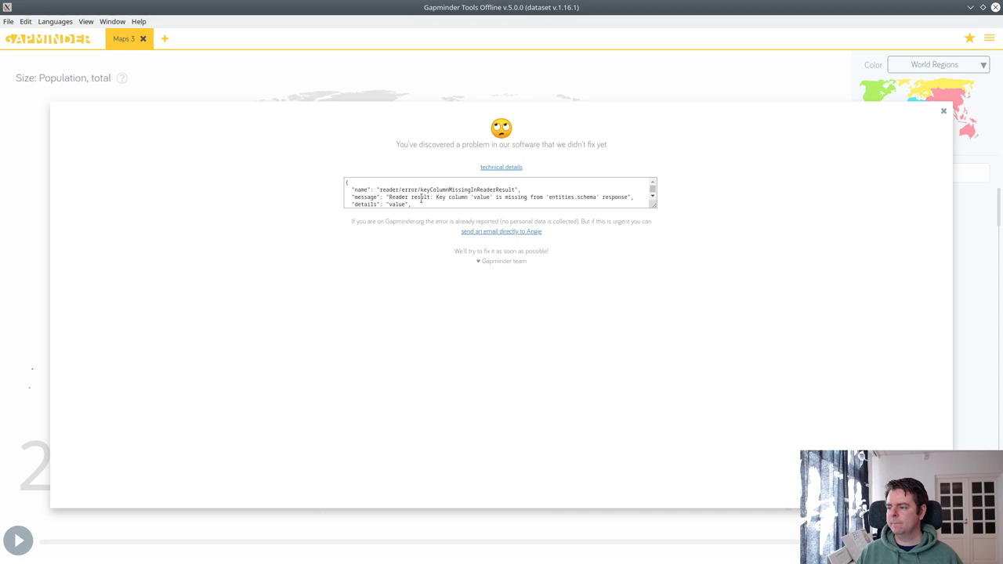
{"action": "left_click_drag", "start_coordinate": [490, 197], "coordinate": [530, 205]}
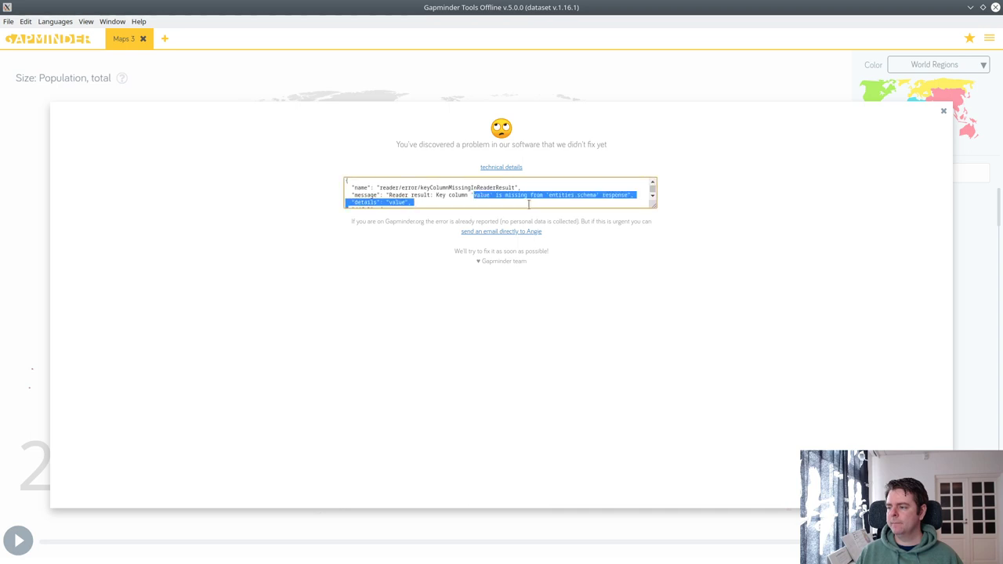
{"action": "scroll", "coordinate": [546, 199], "scroll_direction": "down", "scroll_amount": 3}
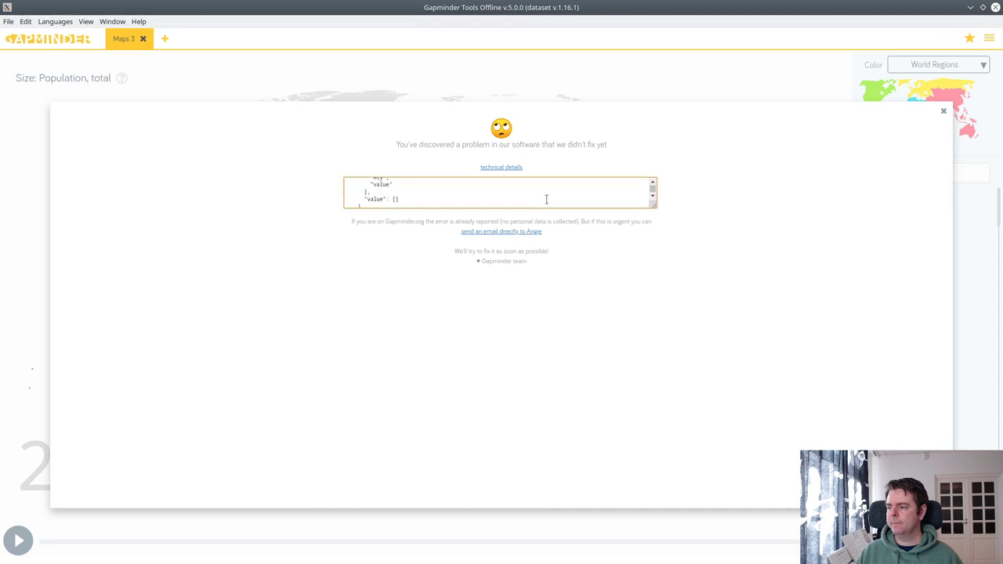
{"action": "scroll", "coordinate": [547, 199], "scroll_direction": "up", "scroll_amount": 3}
{"action": "scroll", "coordinate": [547, 200], "scroll_direction": "down", "scroll_amount": 3}
{"action": "left_click_drag", "start_coordinate": [655, 204], "coordinate": [695, 455]}
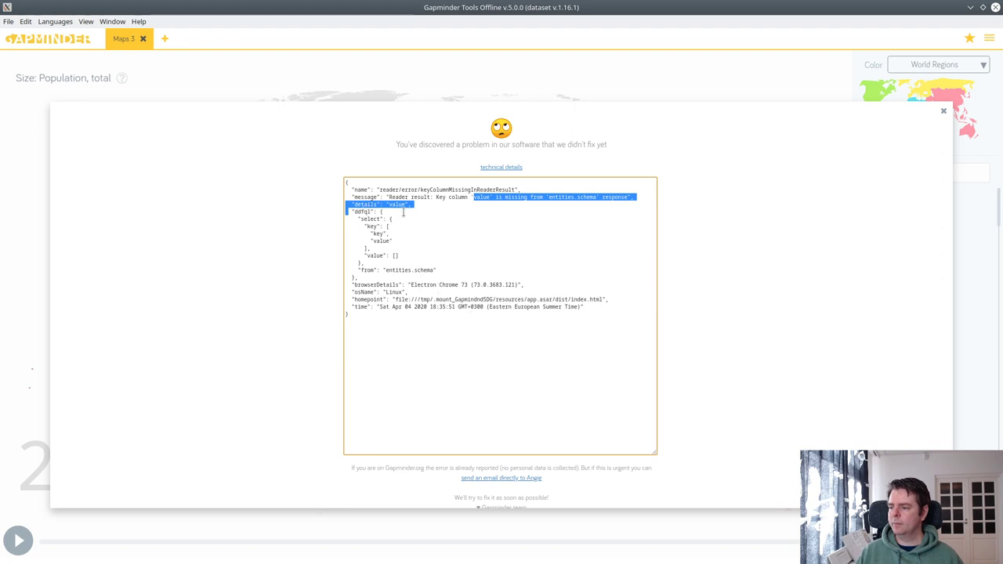
{"action": "left_click", "coordinate": [733, 224]}
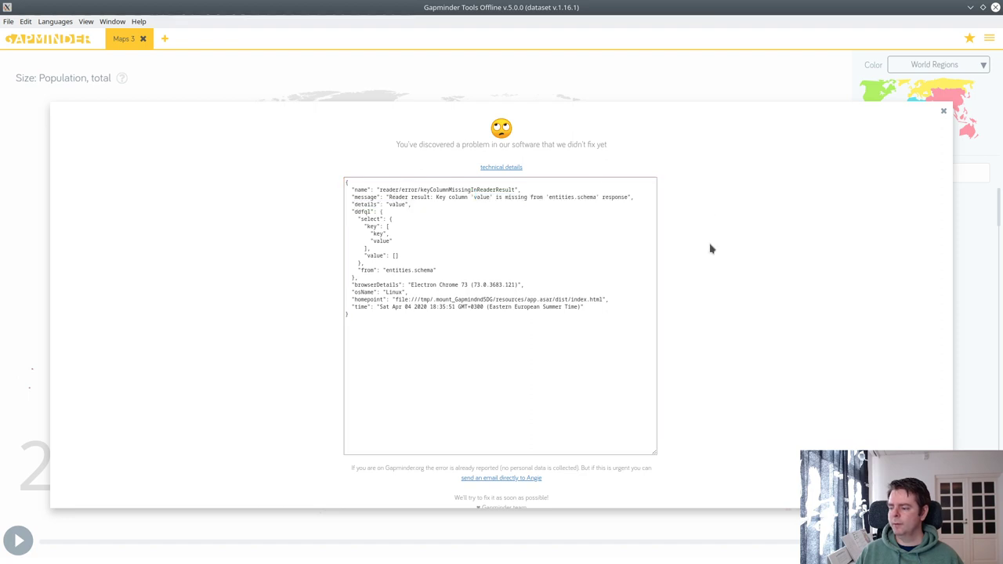
{"action": "left_click", "coordinate": [943, 114]}
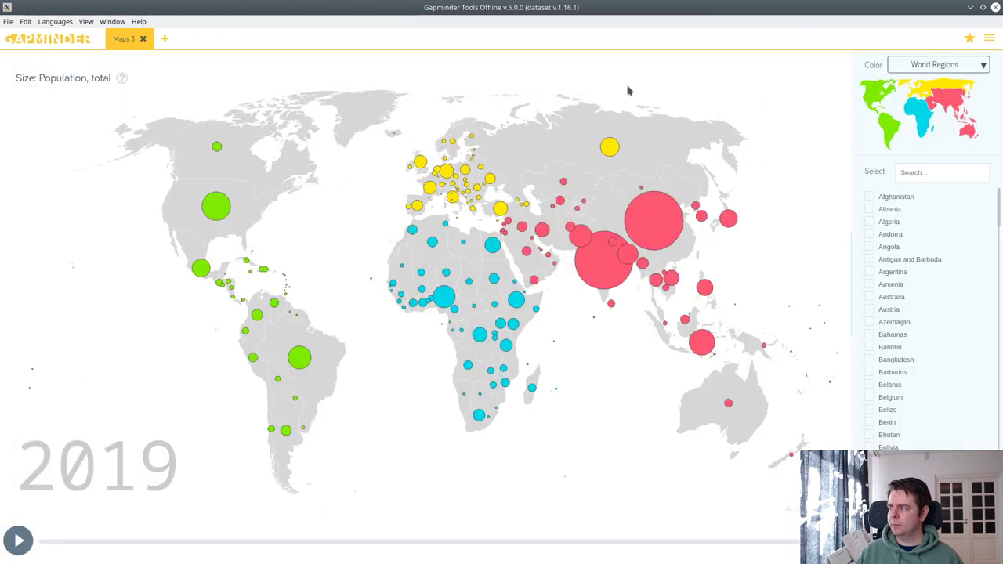
Close the Maps chart and start a new chart from your own CSV data
{"action": "left_click", "coordinate": [142, 38]}
{"action": "left_click", "coordinate": [8, 21]}
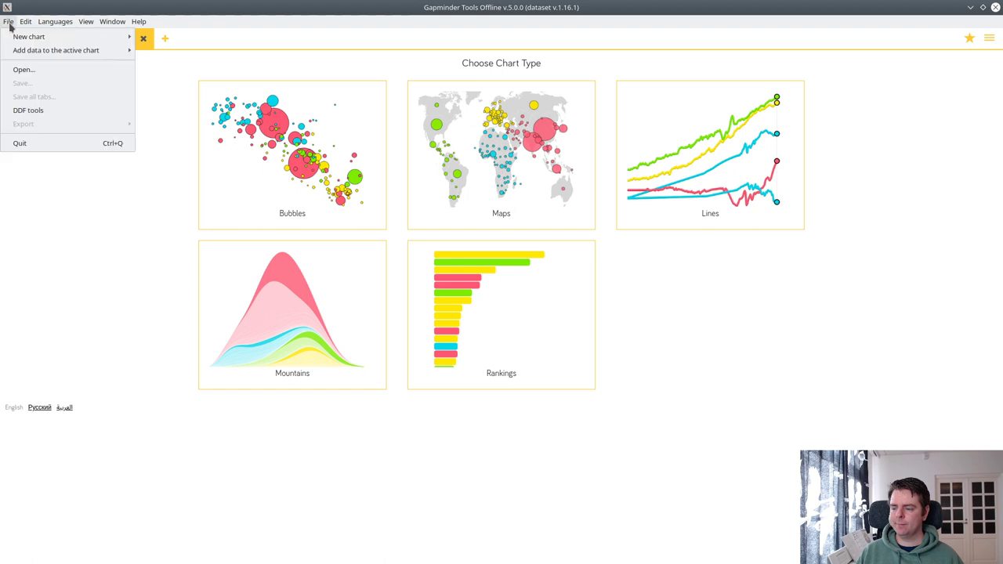
{"action": "mouse_move", "coordinate": [36, 37]}
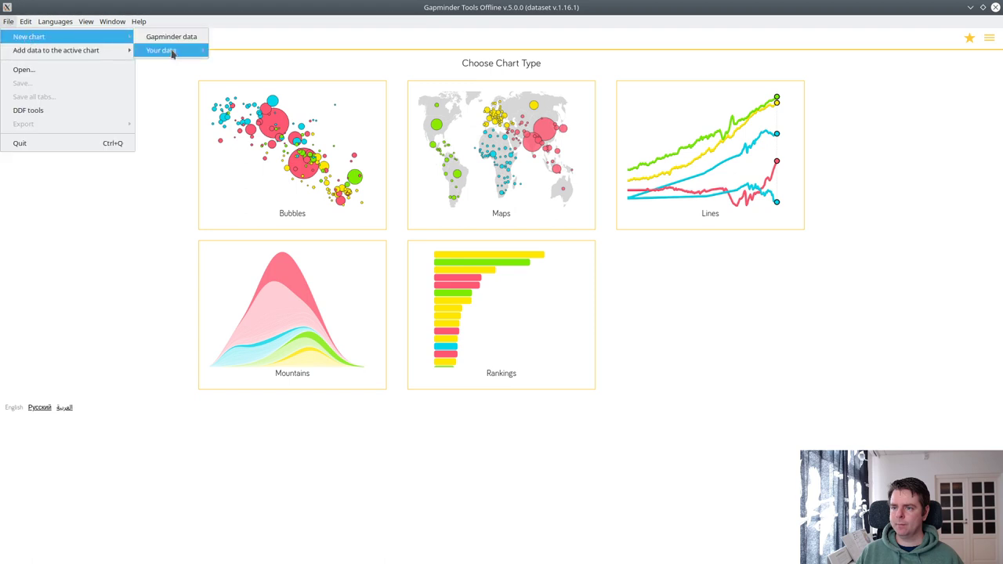
{"action": "mouse_move", "coordinate": [174, 49]}
{"action": "left_click", "coordinate": [233, 51]}
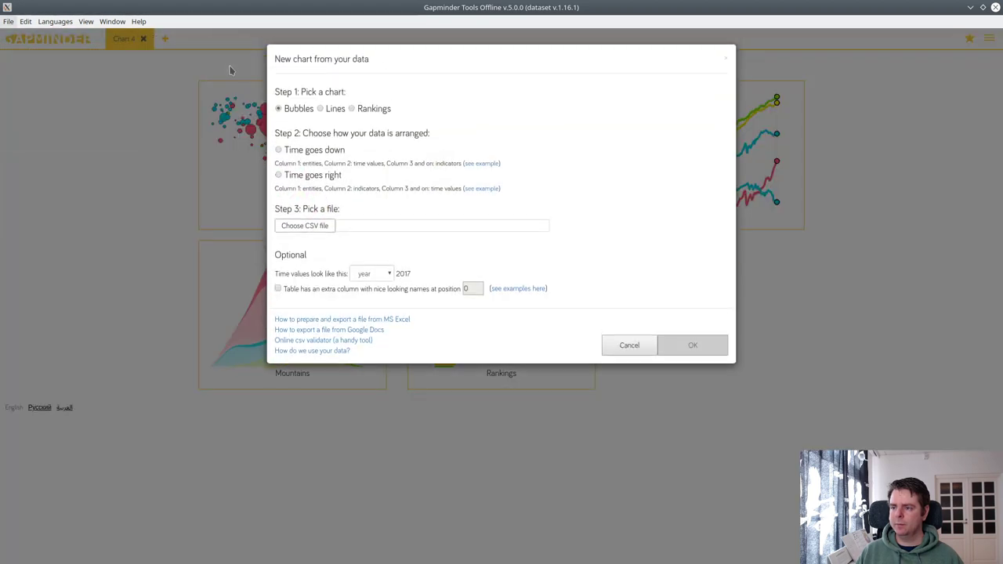
Set the data arrangement to Time goes down and choose covid-confirmed-cases-per-million-since-1-per-million-parsed_dates.csv from notebooks/data as the source file
{"action": "left_click", "coordinate": [303, 155]}
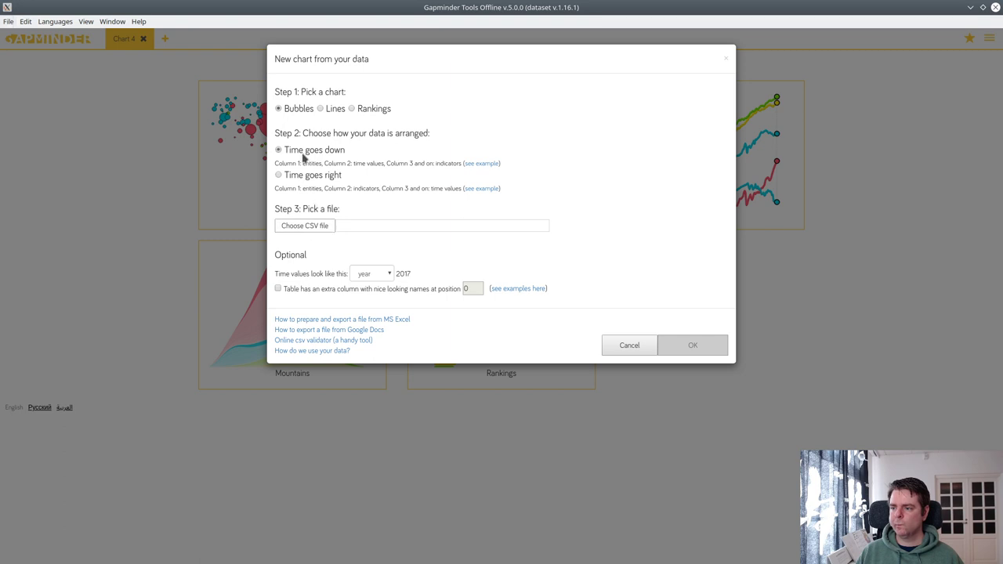
{"action": "left_click", "coordinate": [299, 226]}
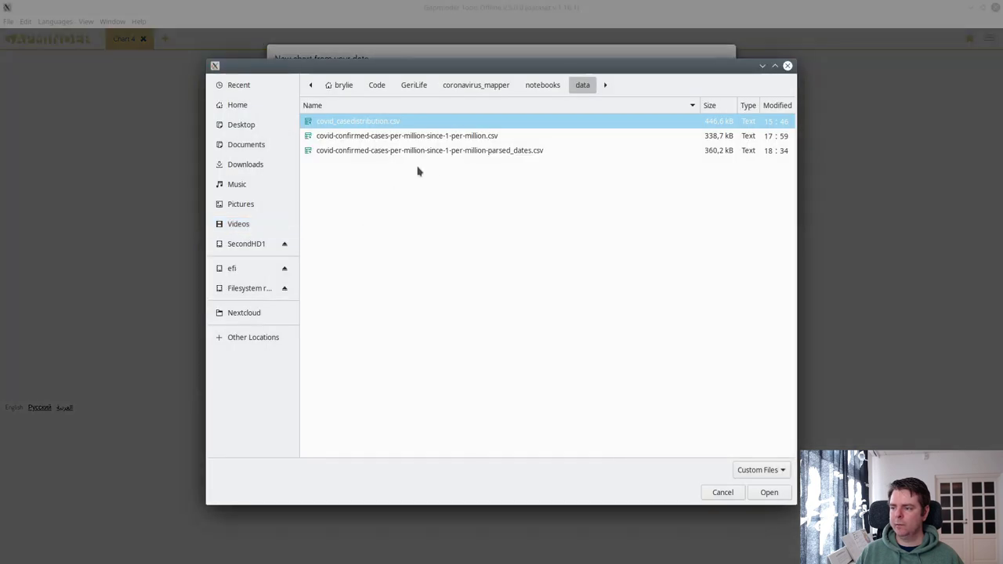
{"action": "left_click", "coordinate": [462, 153]}
{"action": "key", "text": "Return"}
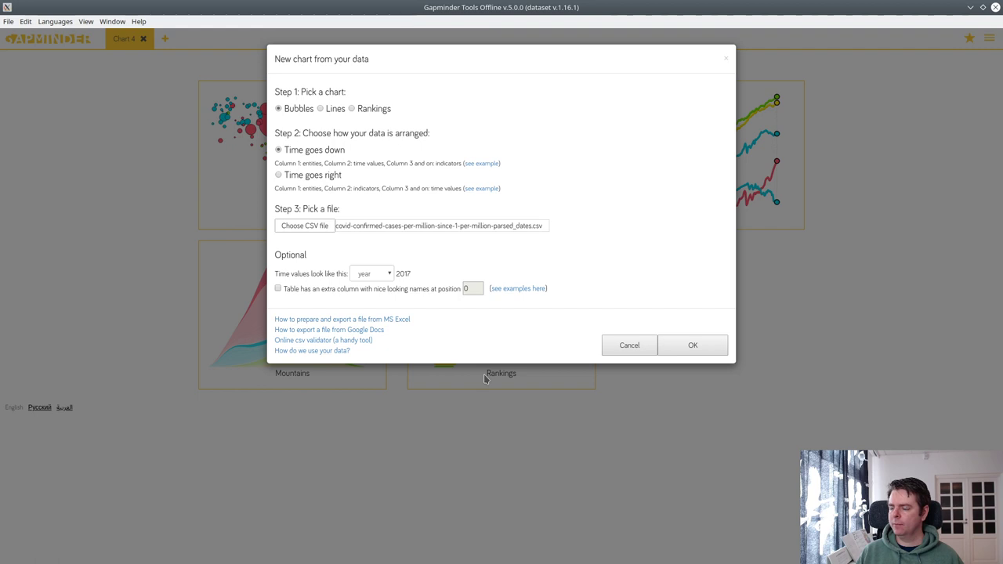
Set the time value format to day and try to create the Bubbles chart from the chosen CSV file
{"action": "left_click", "coordinate": [388, 274]}
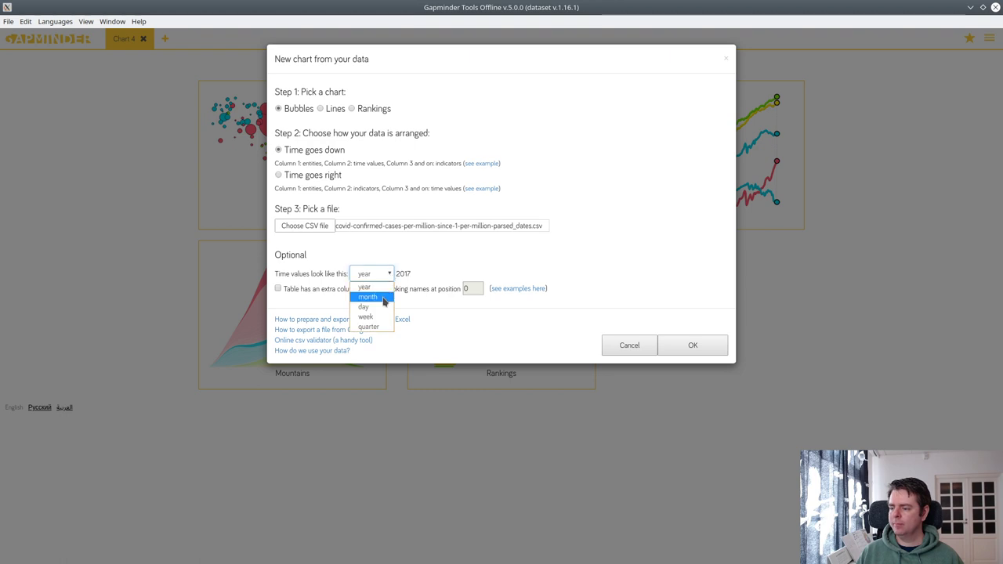
{"action": "left_click", "coordinate": [383, 297]}
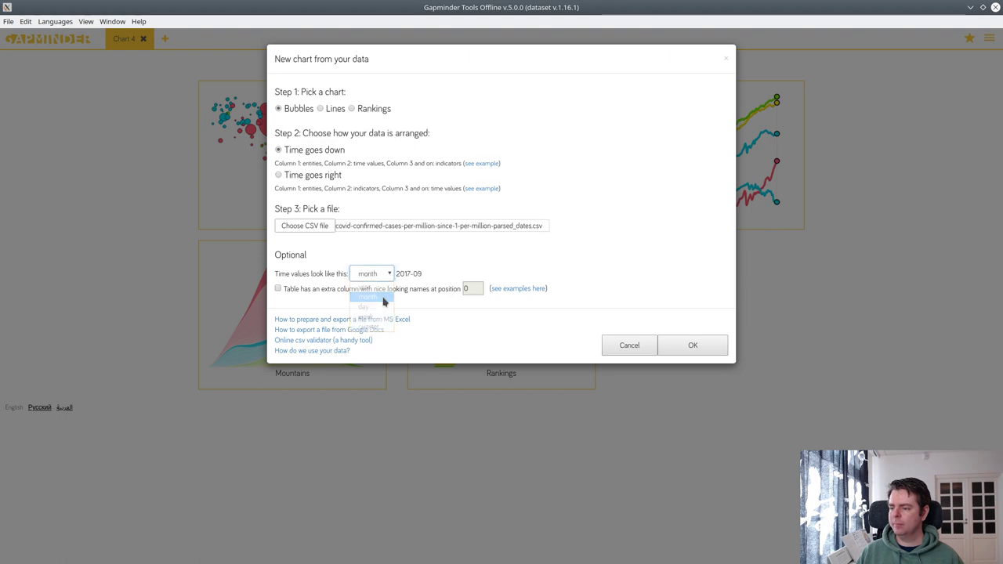
{"action": "left_click", "coordinate": [390, 273]}
{"action": "left_click", "coordinate": [384, 307]}
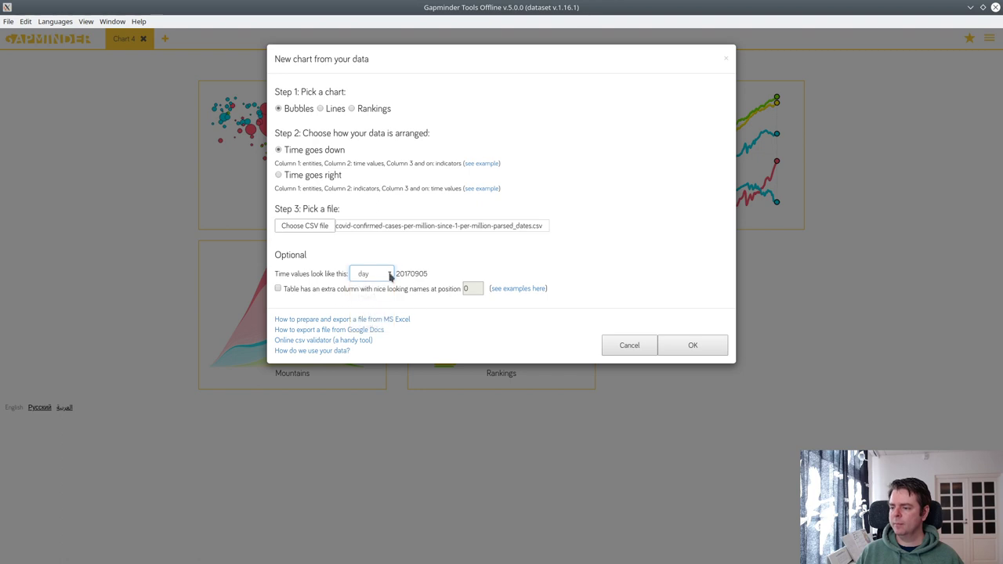
{"action": "left_click", "coordinate": [390, 274]}
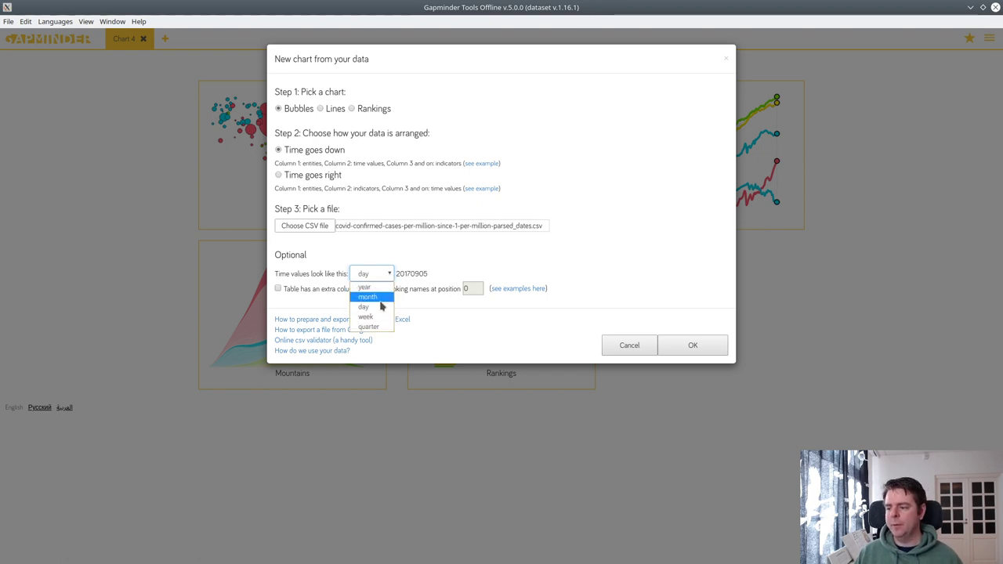
{"action": "left_click", "coordinate": [381, 300]}
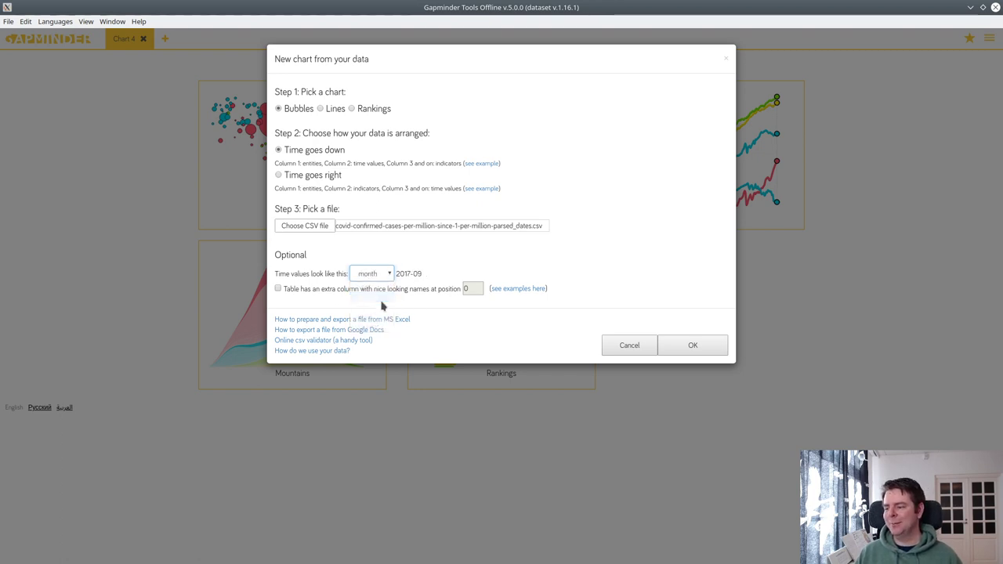
{"action": "left_click", "coordinate": [377, 275]}
{"action": "left_click", "coordinate": [375, 306]}
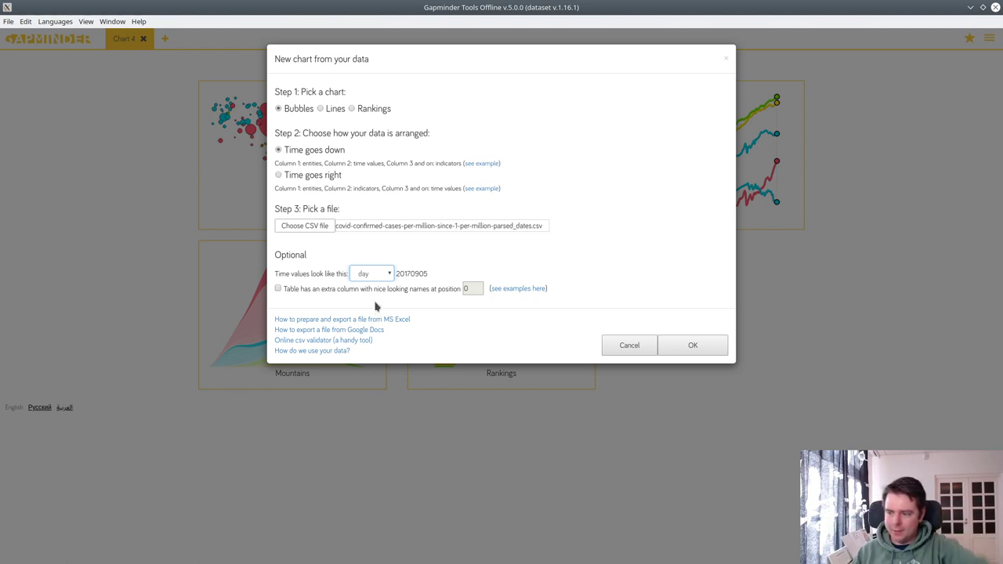
{"action": "left_click", "coordinate": [389, 274]}
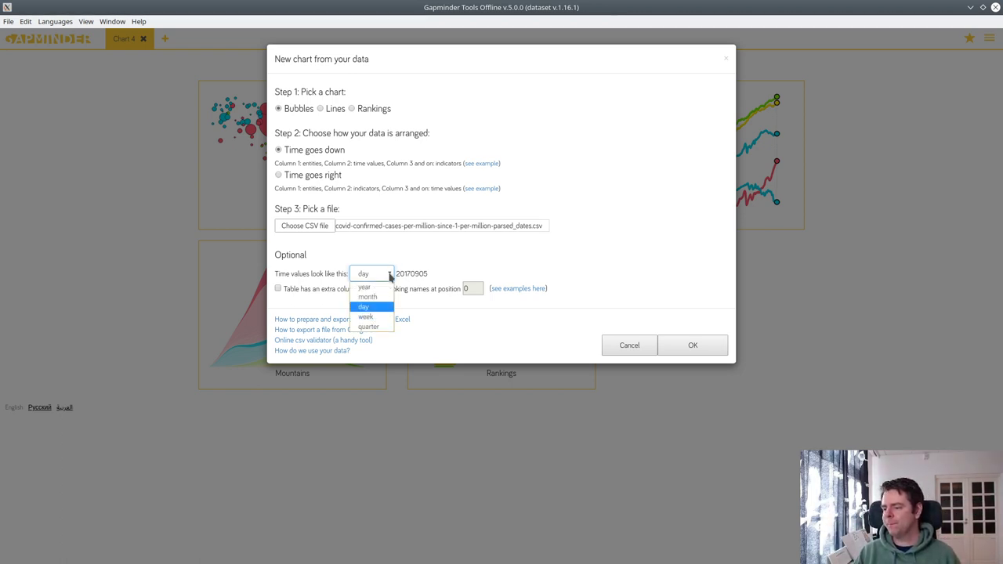
{"action": "left_click", "coordinate": [446, 274]}
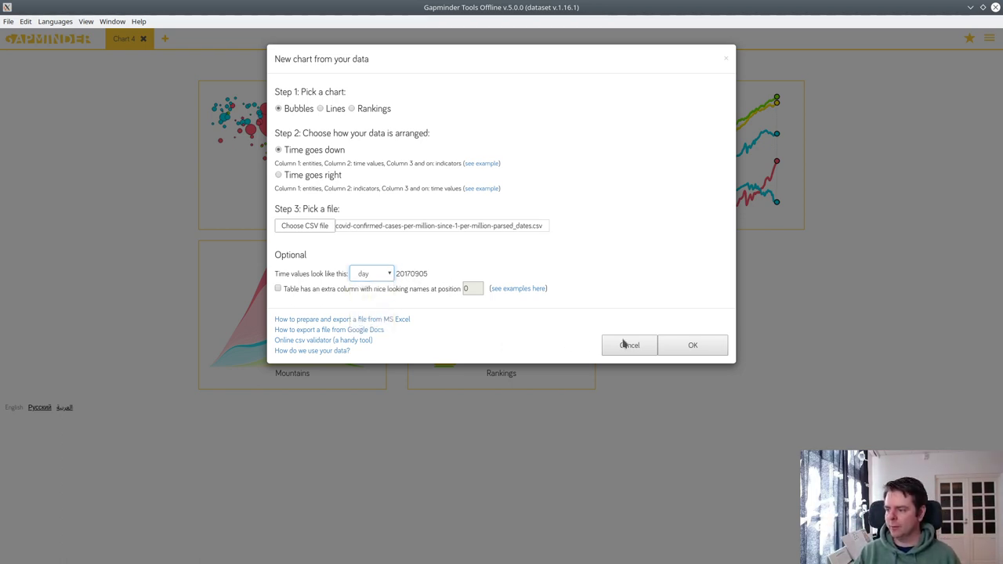
{"action": "left_click", "coordinate": [711, 351]}
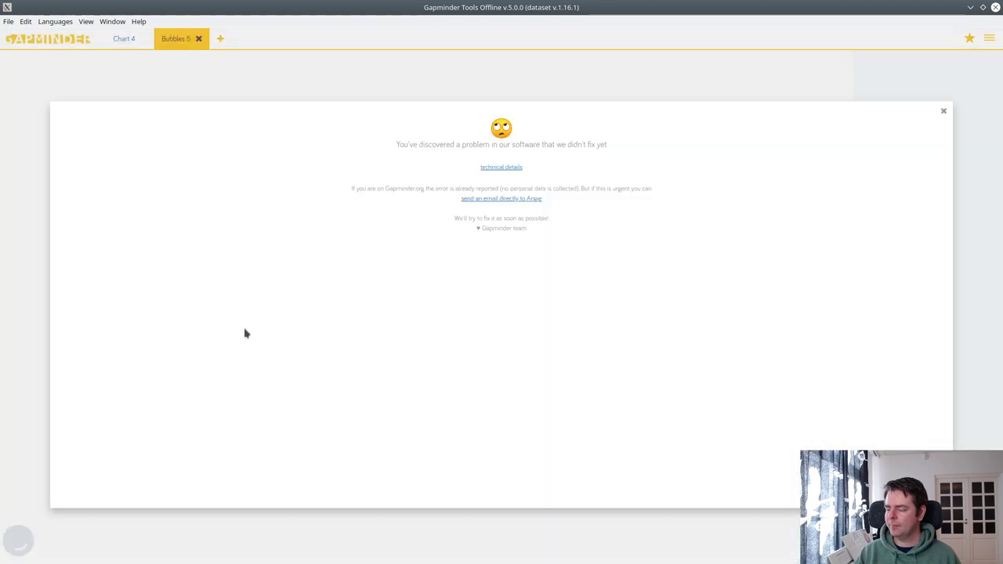
Expand the technical details of the chart error, read the message about the key column and close the report
{"action": "left_click", "coordinate": [486, 167]}
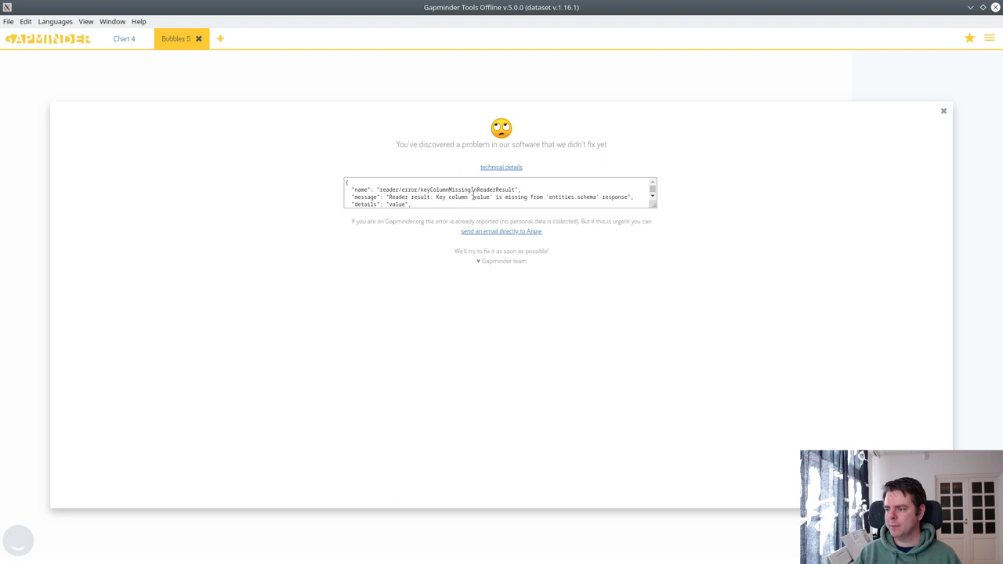
{"action": "double_click", "coordinate": [481, 197]}
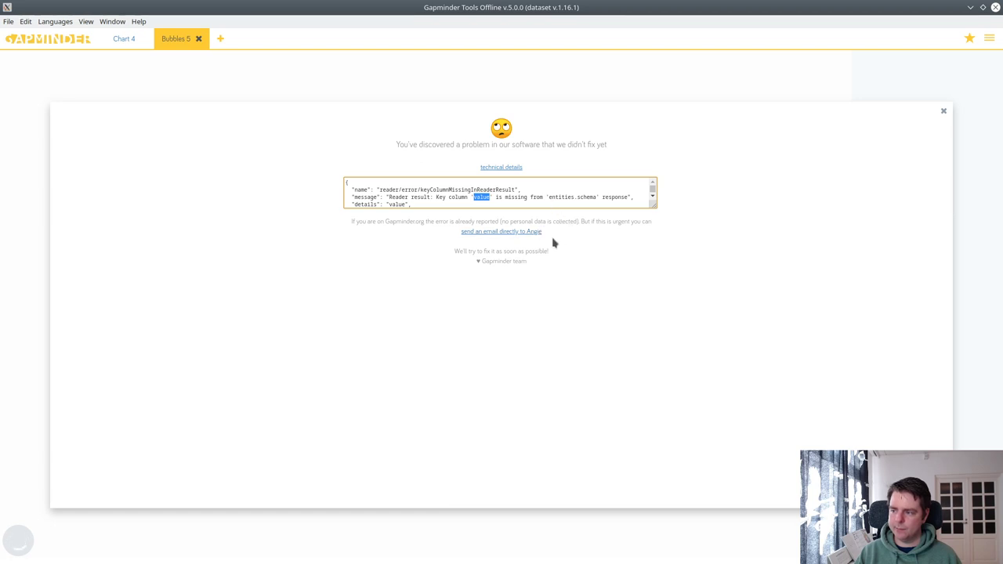
{"action": "left_click", "coordinate": [945, 111]}
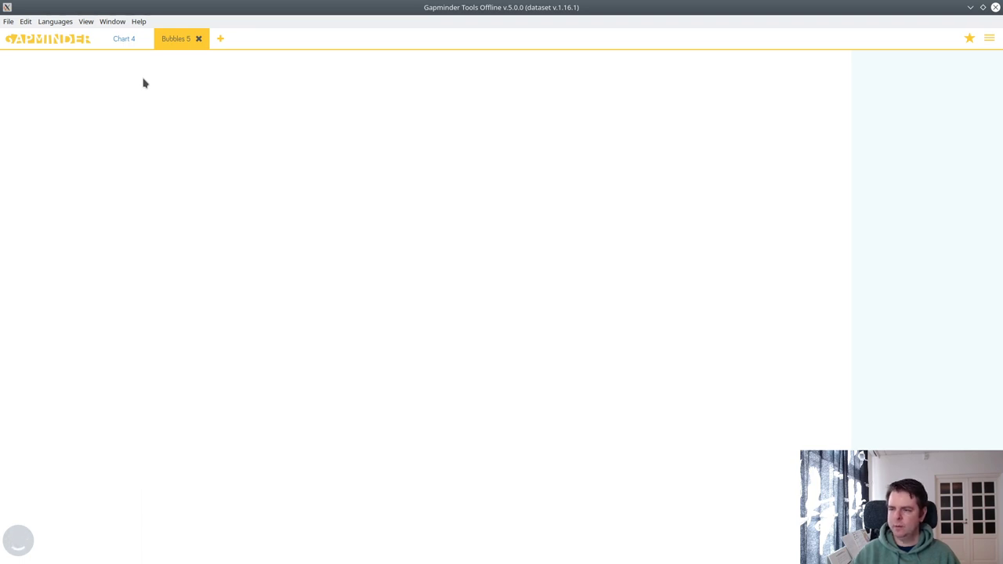
Check which file types are offered for a new chart made from your own data
{"action": "left_click", "coordinate": [9, 22]}
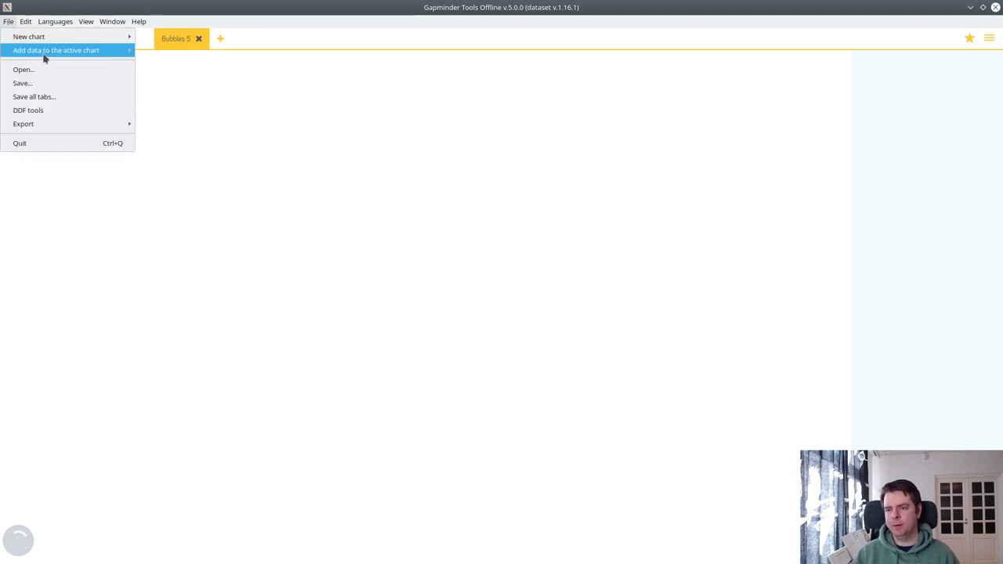
{"action": "mouse_move", "coordinate": [48, 44]}
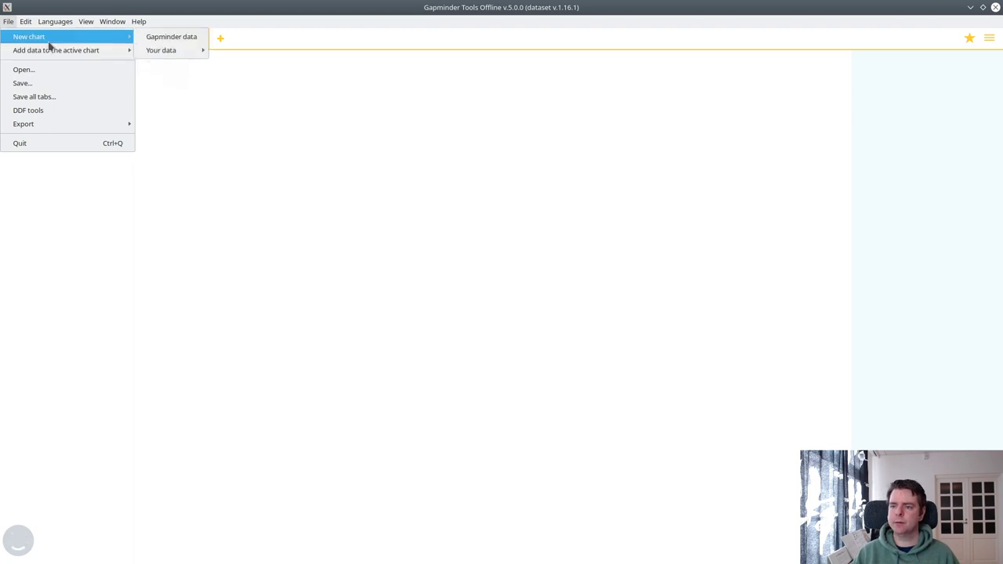
{"action": "mouse_move", "coordinate": [191, 52]}
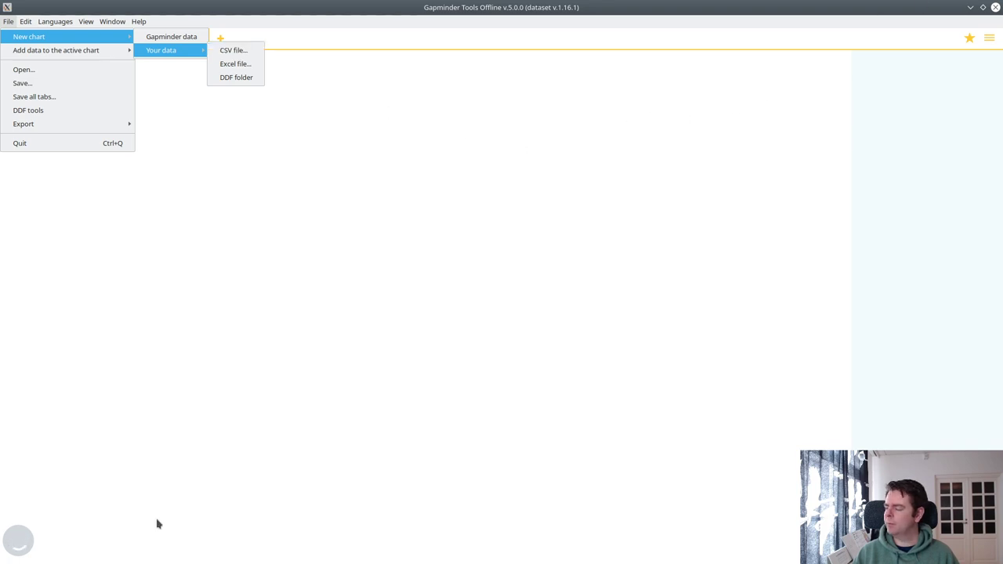
Switch to Chromium and examine the download resources on the EU Open Data Portal's COVID-19 Coronavirus data page
{"action": "key", "text": "alt+Tab"}
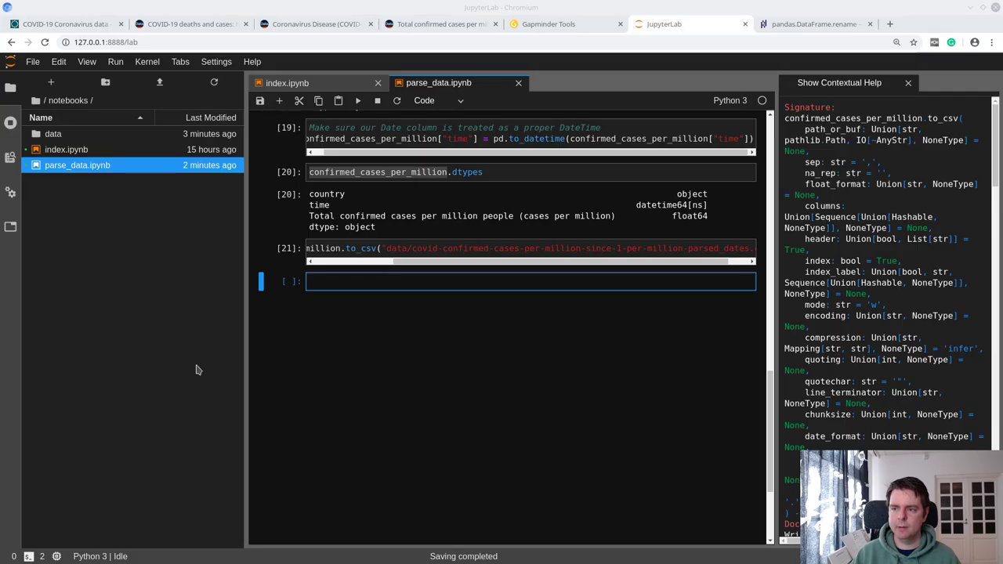
{"action": "left_click", "coordinate": [68, 24]}
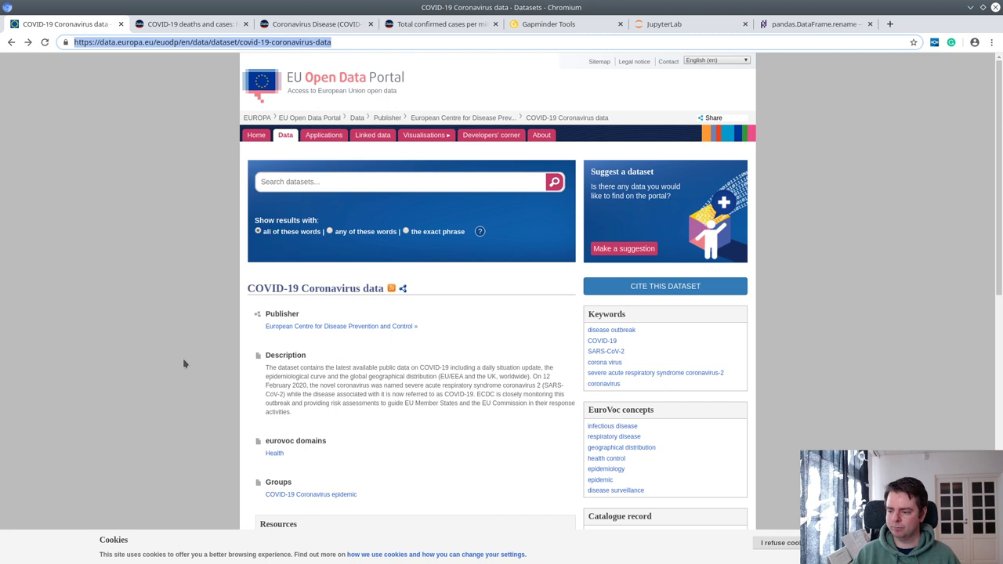
{"action": "scroll", "coordinate": [185, 363], "scroll_direction": "down", "scroll_amount": 4}
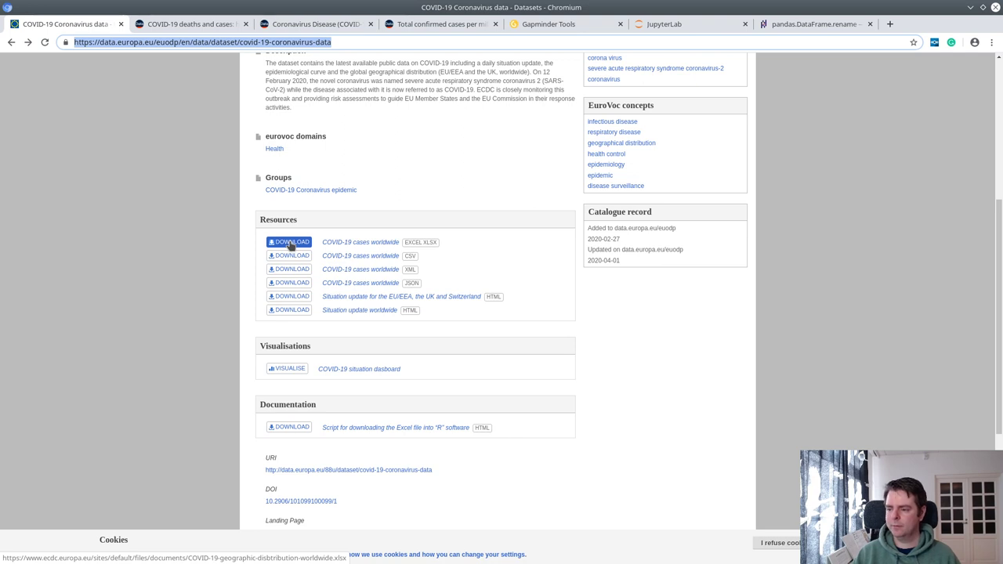
{"action": "key", "text": "alt+Tab"}
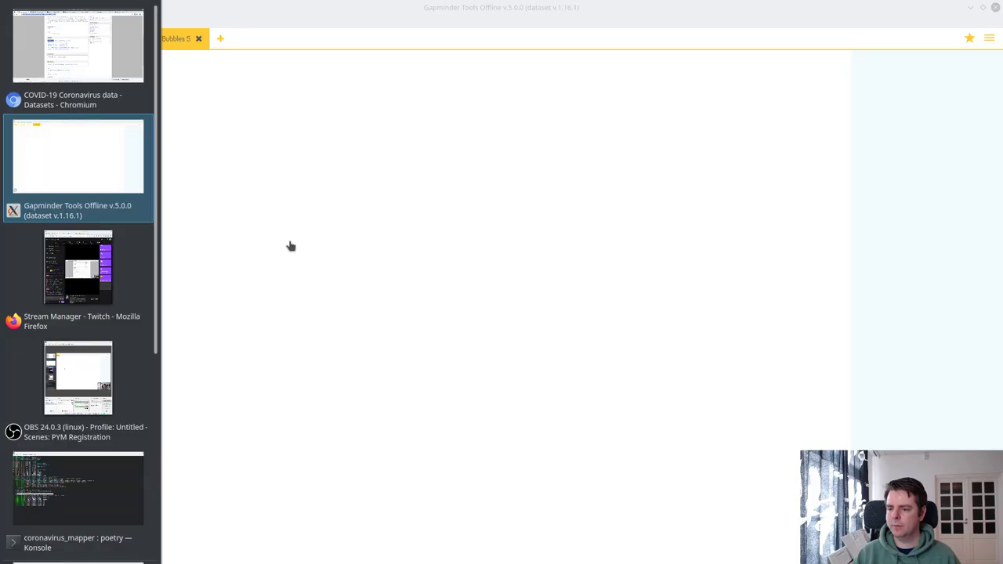
{"action": "key", "text": "alt+Tab"}
{"action": "key", "text": "alt+Tab"}
{"action": "key", "text": "alt+Tab"}
{"action": "key", "text": "alt+Tab"}
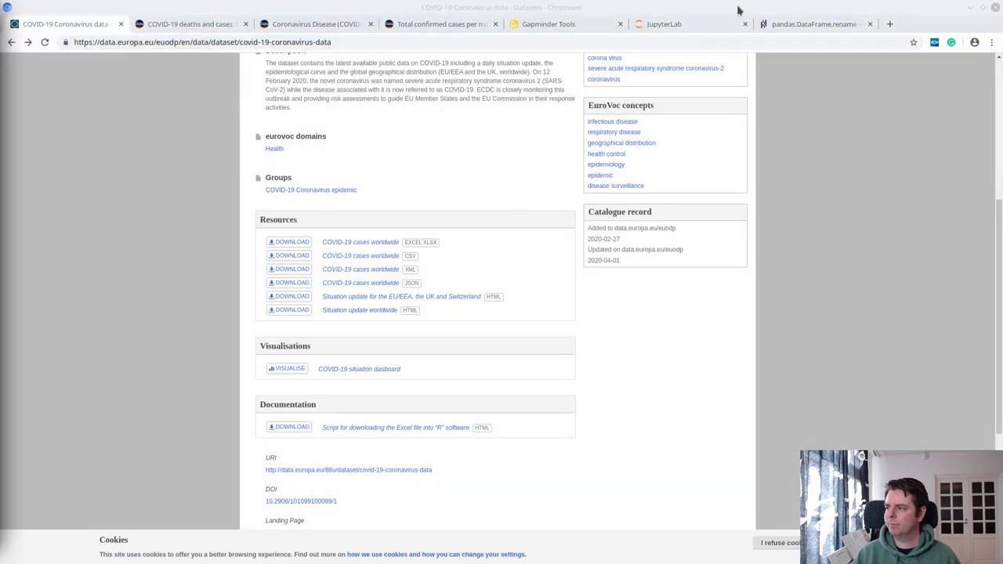
Copy the to_csv statement of parse_data.ipynb in JupyterLab into the empty last cell and change its method to to_excel
{"action": "left_click", "coordinate": [705, 24]}
{"action": "triple_click", "coordinate": [325, 249]}
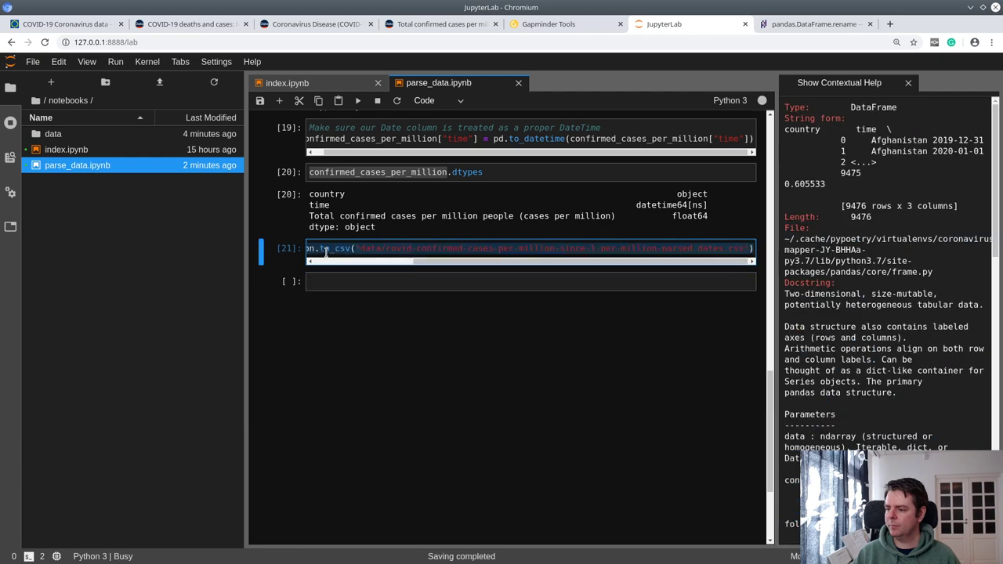
{"action": "key", "text": "ctrl+c"}
{"action": "left_click", "coordinate": [337, 282]}
{"action": "key", "text": "ctrl+v"}
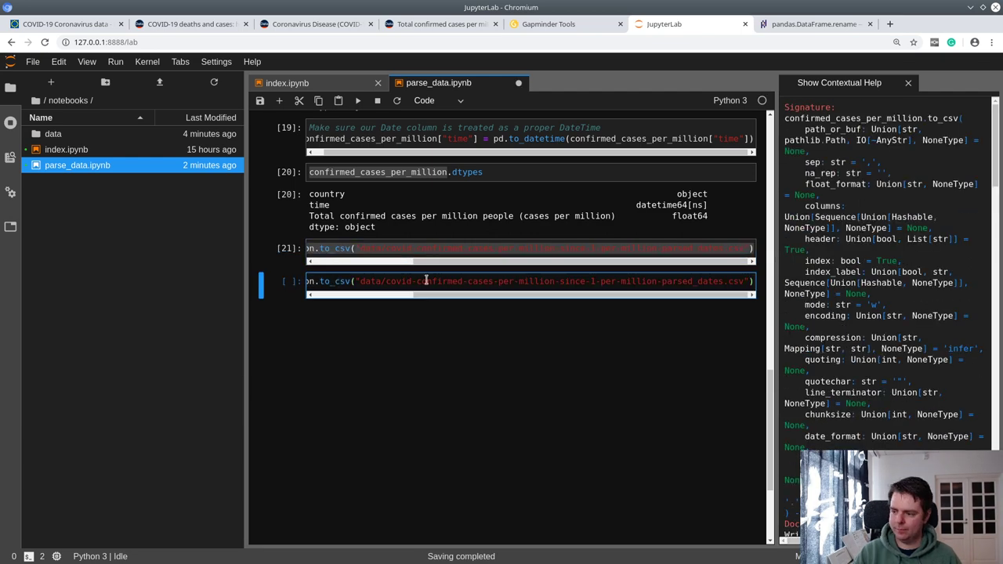
{"action": "key", "text": "BackSpace"}
{"action": "key", "text": "BackSpace"}
{"action": "key", "text": "BackSpace"}
{"action": "type", "text": "ex"}
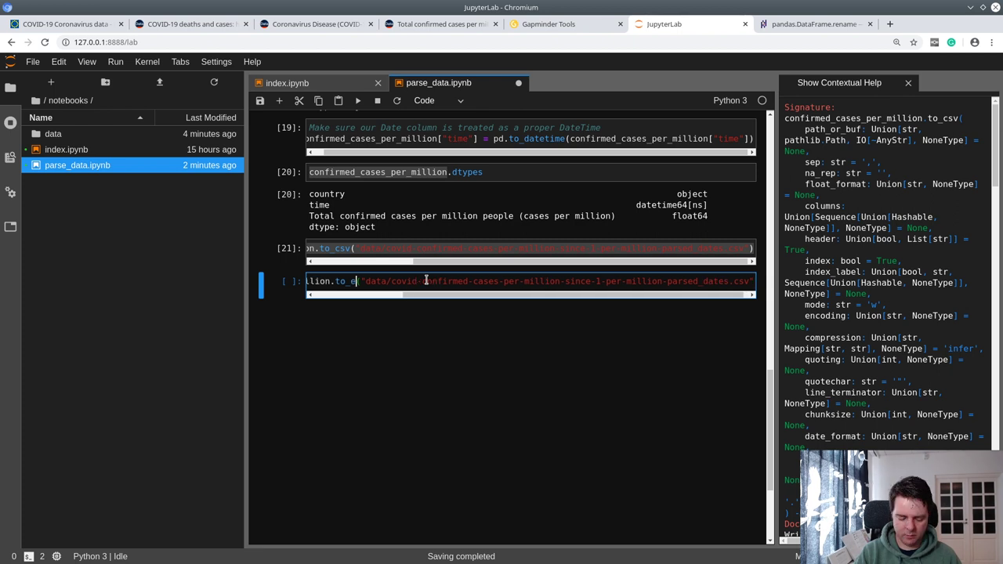
{"action": "type", "text": "cel"}
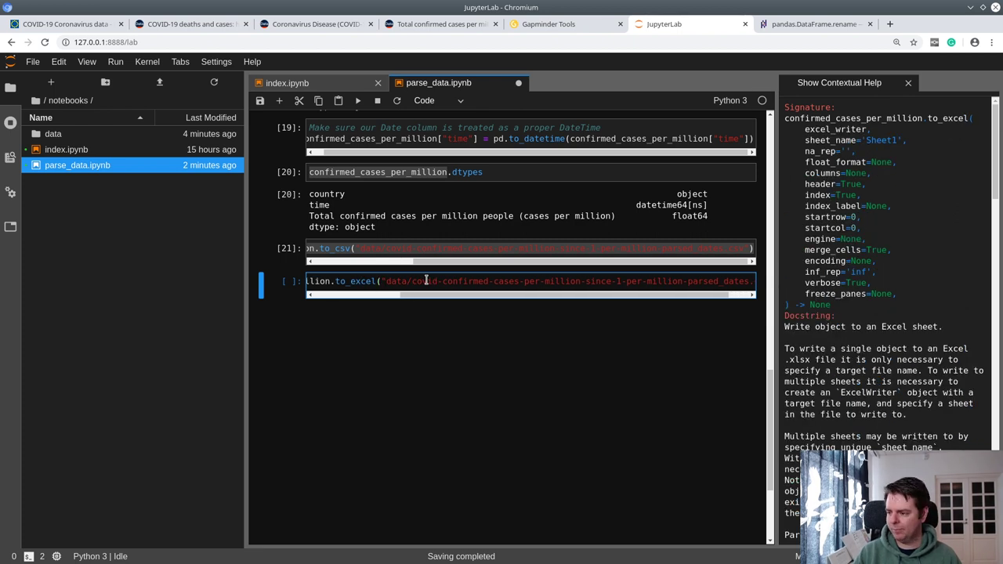
Change the output file extension in the to_excel statement to .xlsx, run the cell and check the missing module's name in the error
{"action": "key", "text": "End"}
{"action": "key", "text": "Left"}
{"action": "key", "text": "Left"}
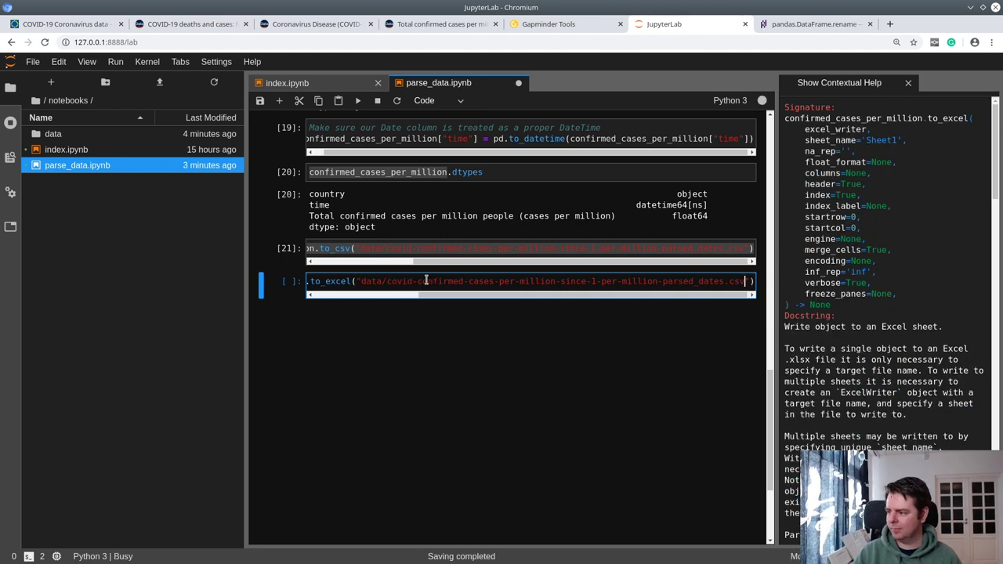
{"action": "key", "text": "BackSpace"}
{"action": "key", "text": "BackSpace"}
{"action": "key", "text": "BackSpace"}
{"action": "type", "text": "xlsx"}
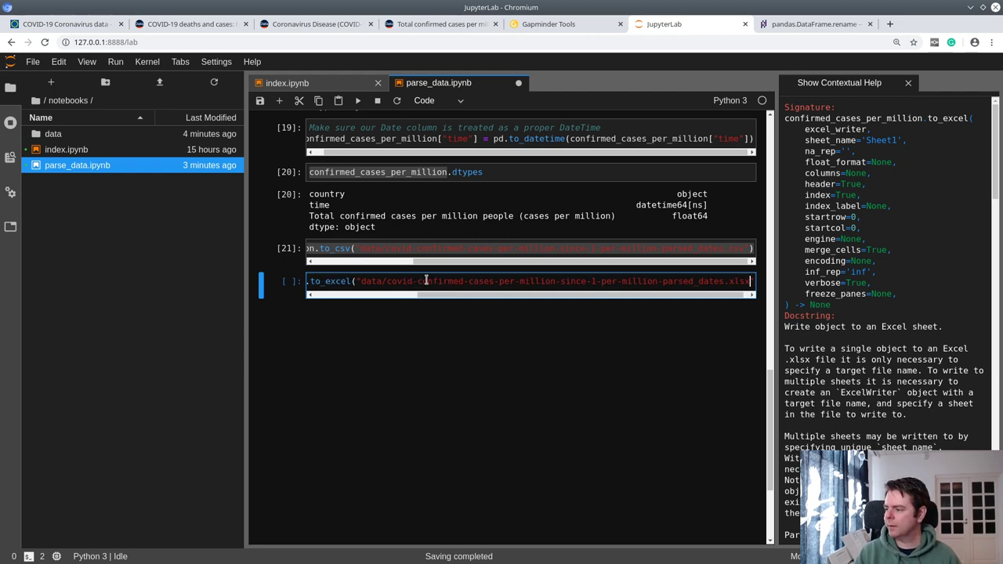
{"action": "key", "text": "shift+Return"}
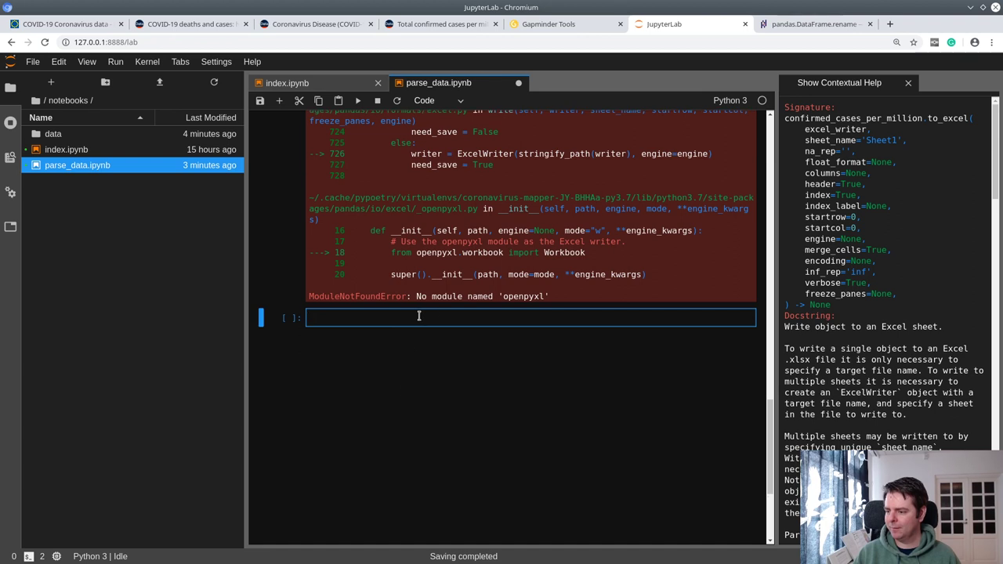
{"action": "double_click", "coordinate": [524, 312]}
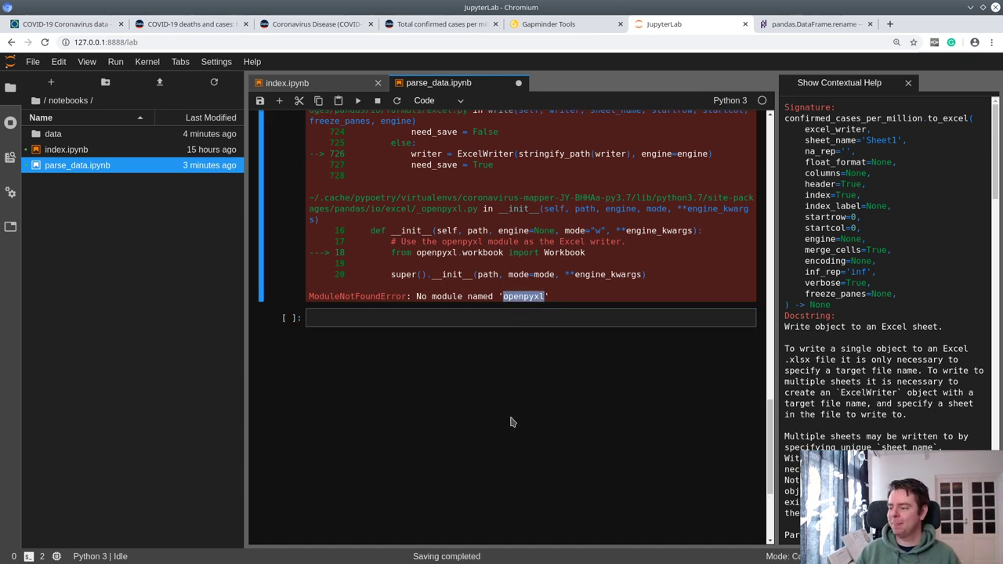
Download the Excel XLSX file of COVID-19 cases worldwide from the EU Open Data Portal into the coronavirus_mapper/notebooks/data folder
{"action": "left_click", "coordinate": [89, 24]}
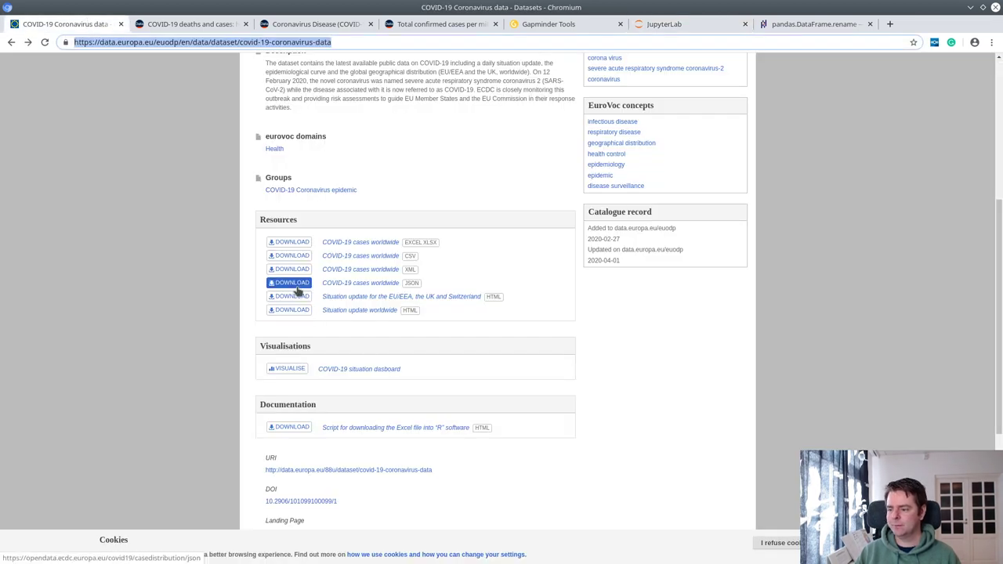
{"action": "left_click", "coordinate": [302, 255]}
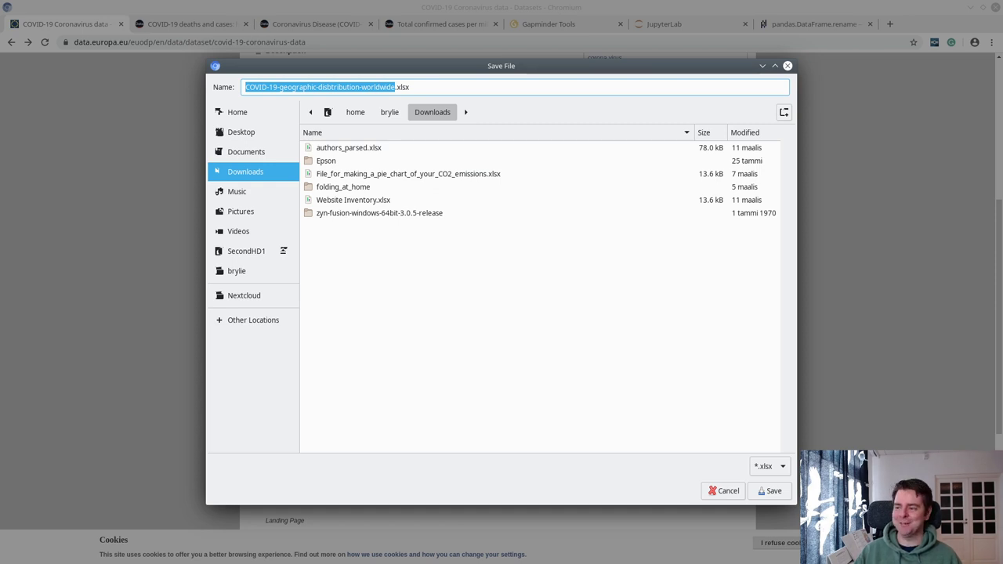
{"action": "left_click", "coordinate": [391, 112]}
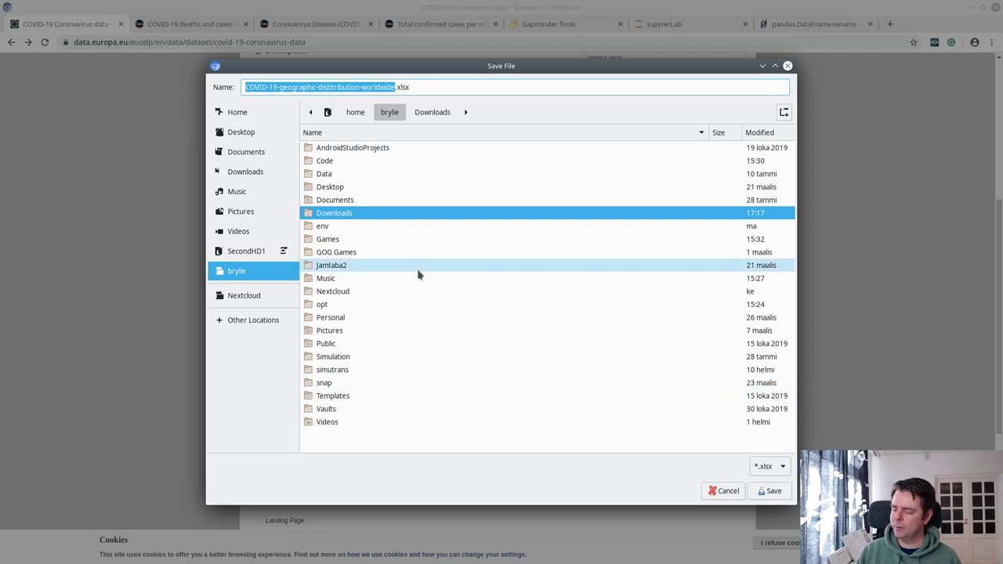
{"action": "double_click", "coordinate": [326, 163]}
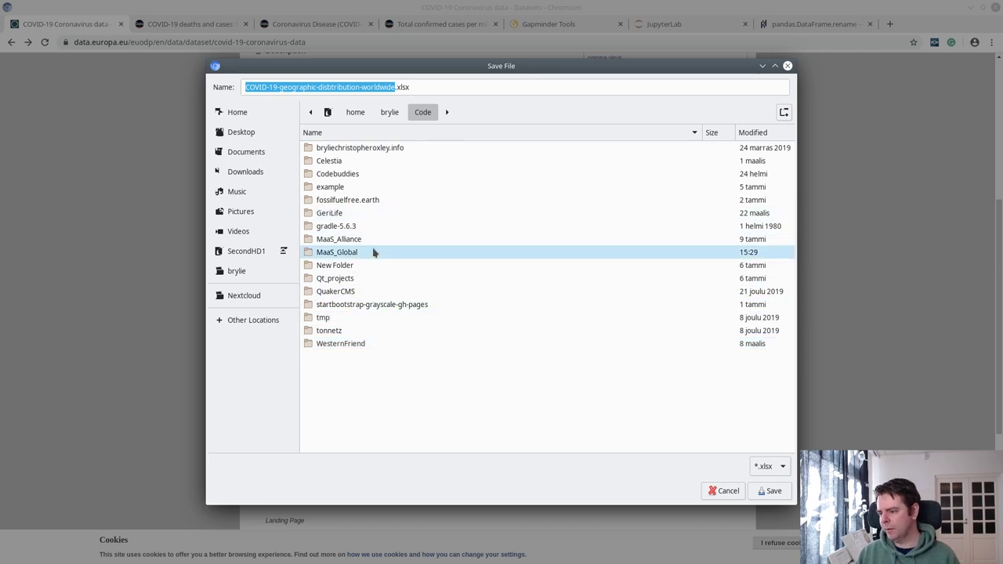
{"action": "double_click", "coordinate": [357, 213]}
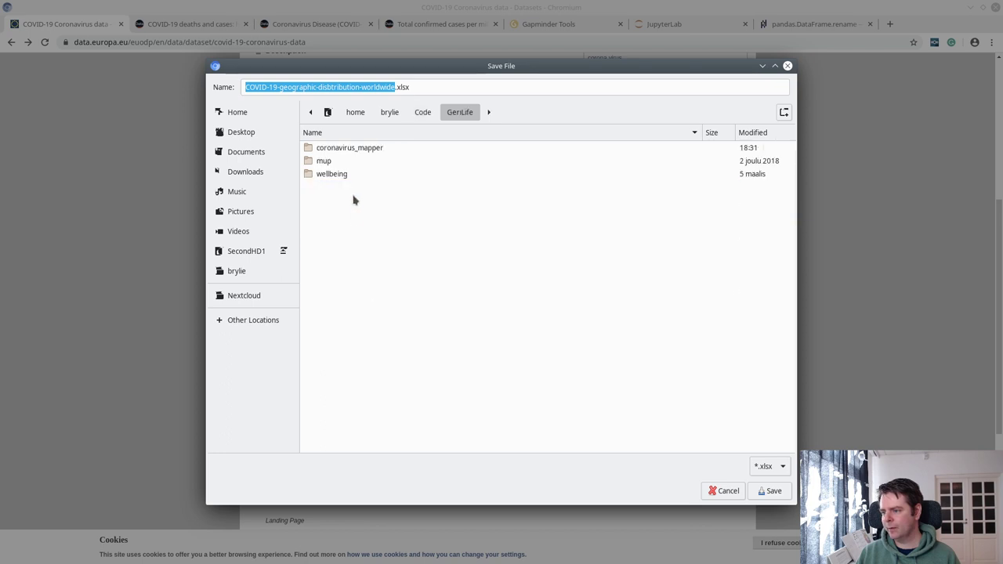
{"action": "double_click", "coordinate": [343, 149]}
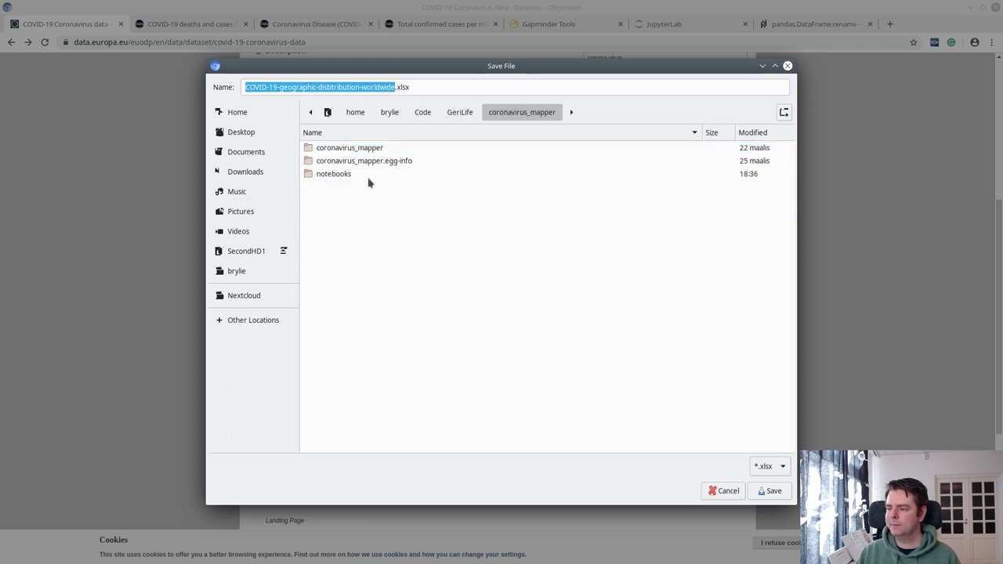
{"action": "left_click", "coordinate": [345, 174]}
{"action": "double_click", "coordinate": [345, 174]}
{"action": "double_click", "coordinate": [332, 148]}
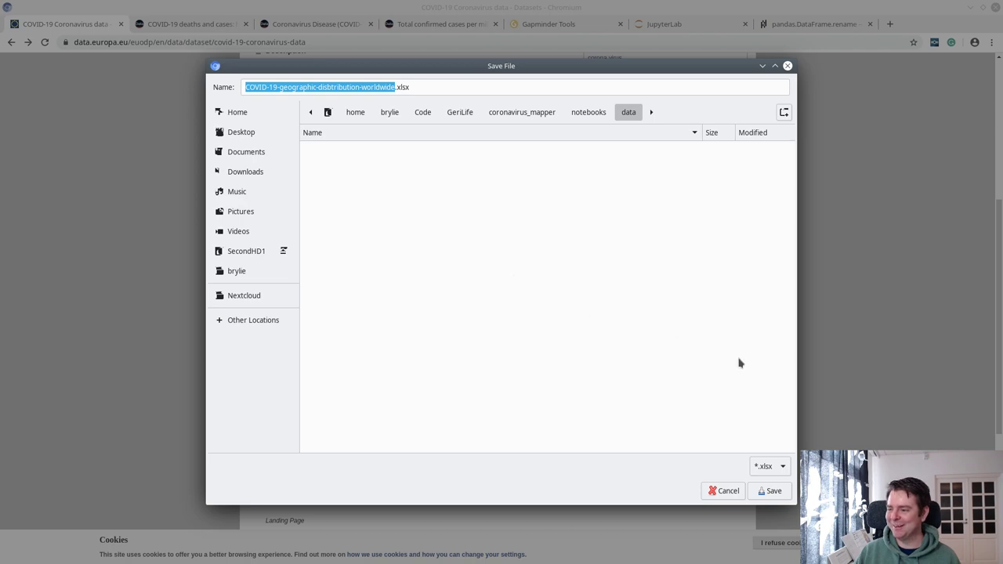
{"action": "left_click", "coordinate": [772, 490]}
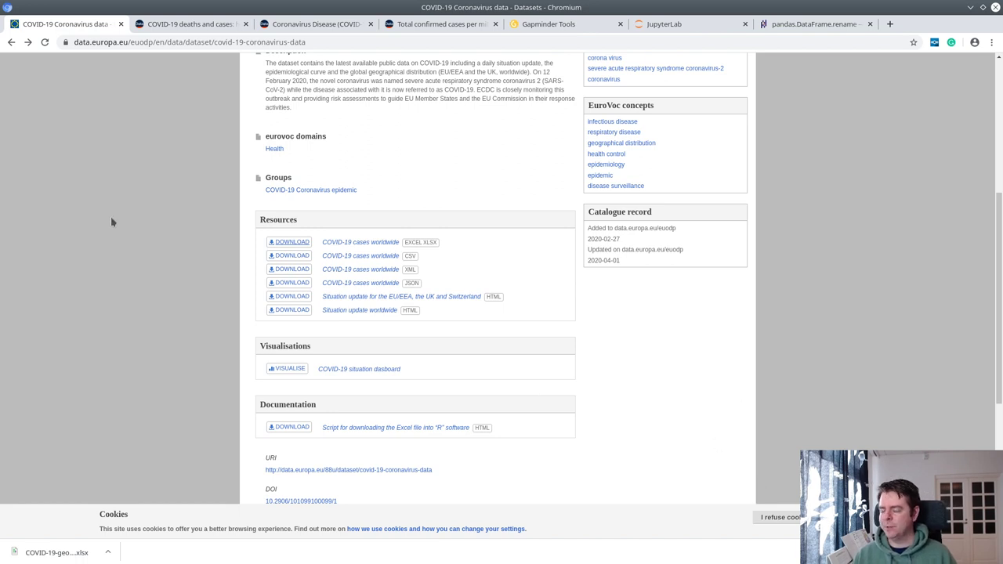
{"action": "scroll", "coordinate": [157, 258], "scroll_direction": "down", "scroll_amount": 2}
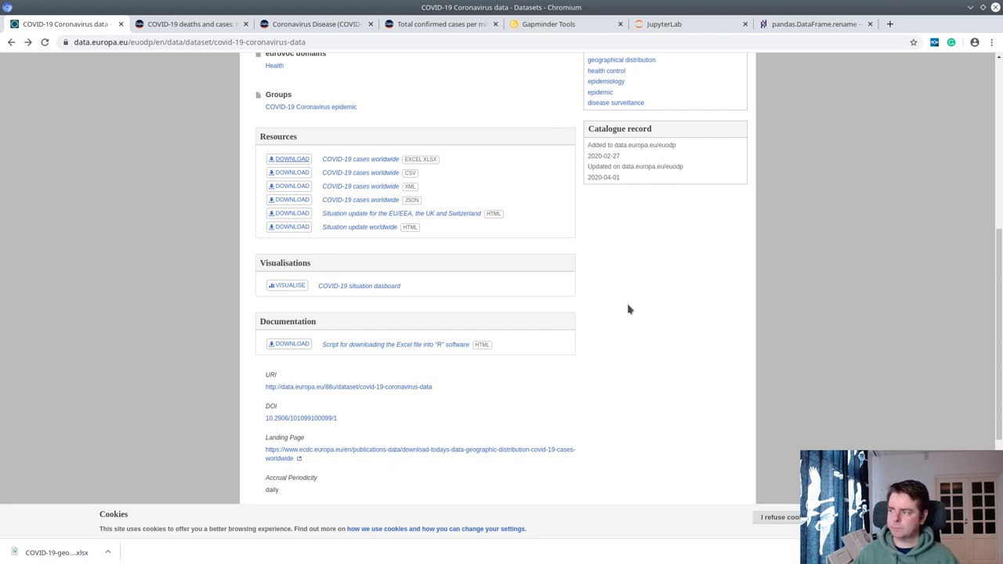
{"action": "scroll", "coordinate": [629, 310], "scroll_direction": "up", "scroll_amount": 1}
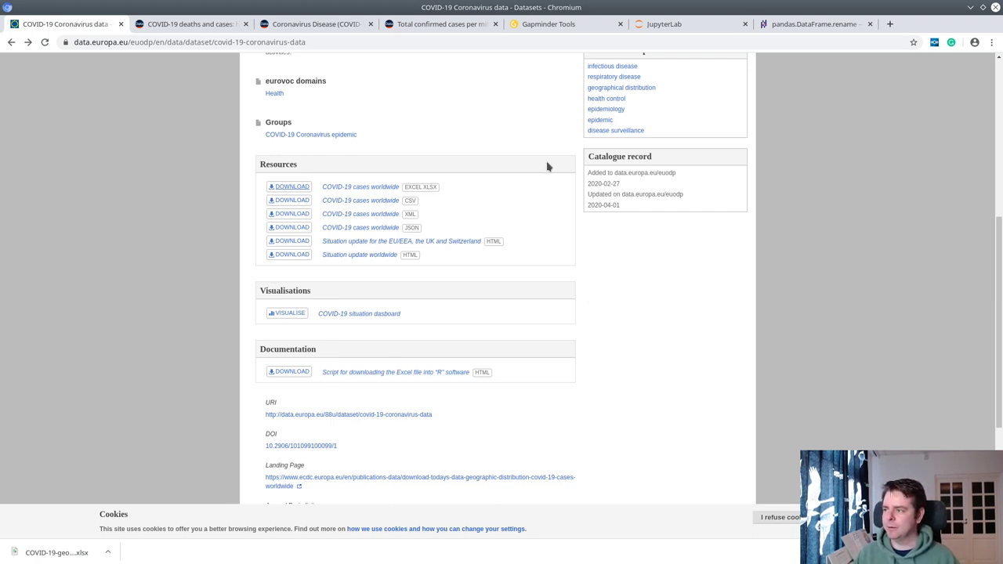
{"action": "left_click", "coordinate": [564, 25]}
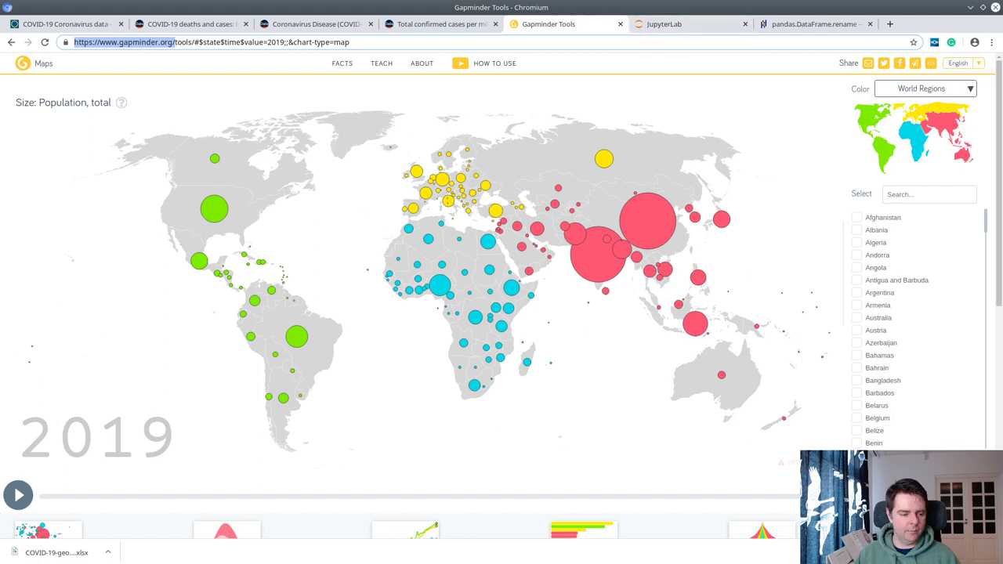
Switch to LibreOffice Calc and open COVID-19-geographic-disbtribution-worldwide.xlsx from the coronavirus_mapper/notebooks/data folder
{"action": "key", "text": "alt+Tab"}
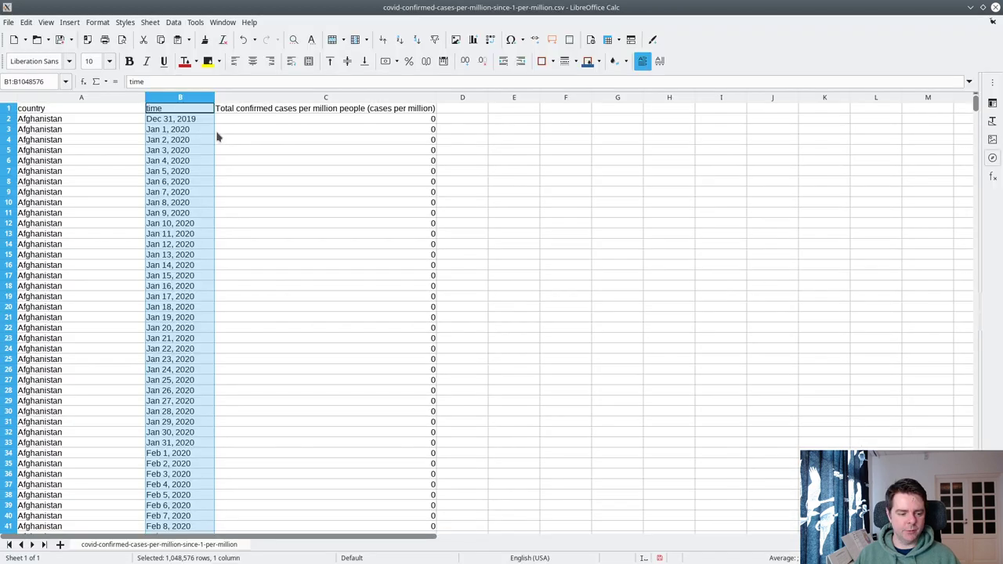
{"action": "left_click", "coordinate": [9, 22]}
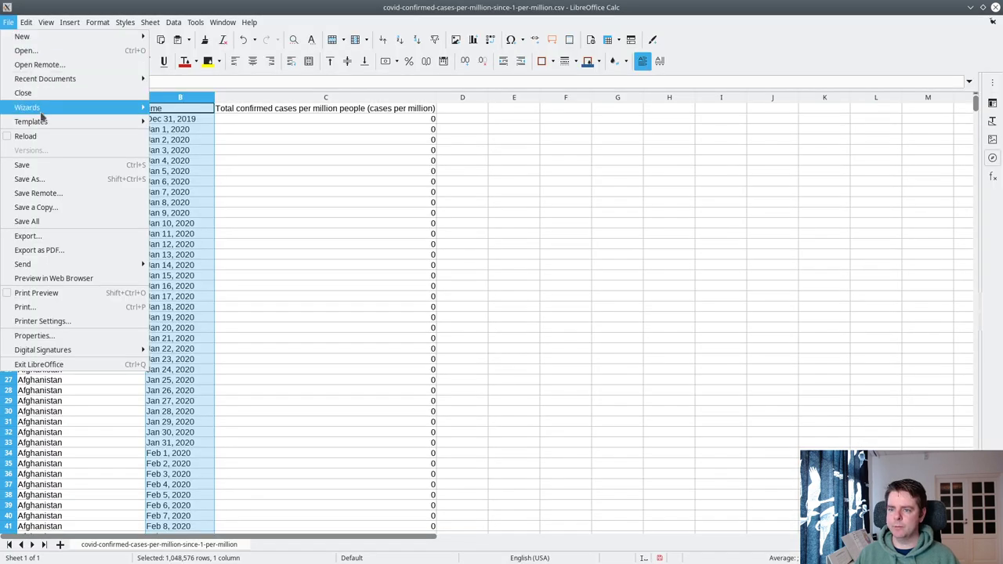
{"action": "key", "text": "Escape"}
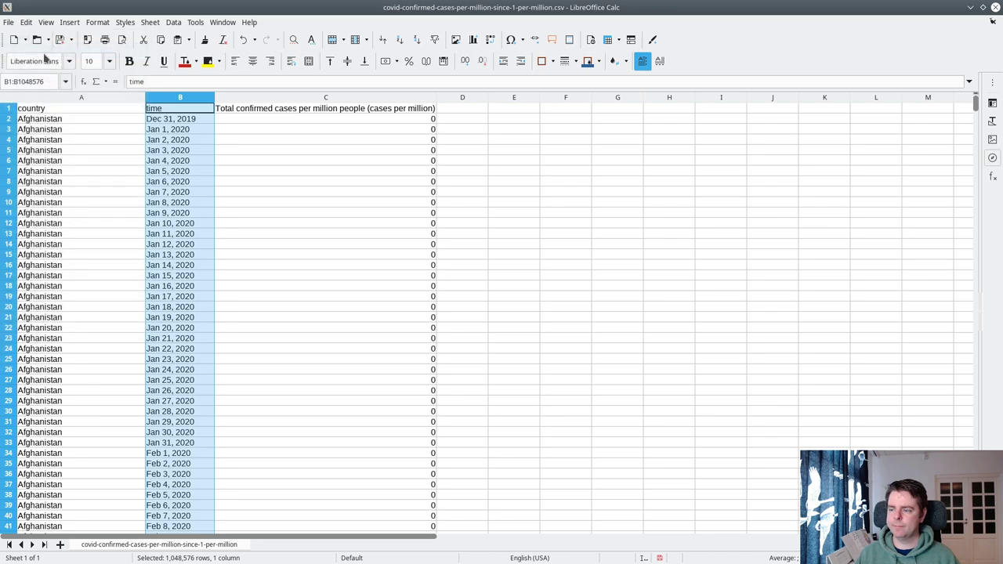
{"action": "key", "text": "ctrl+o"}
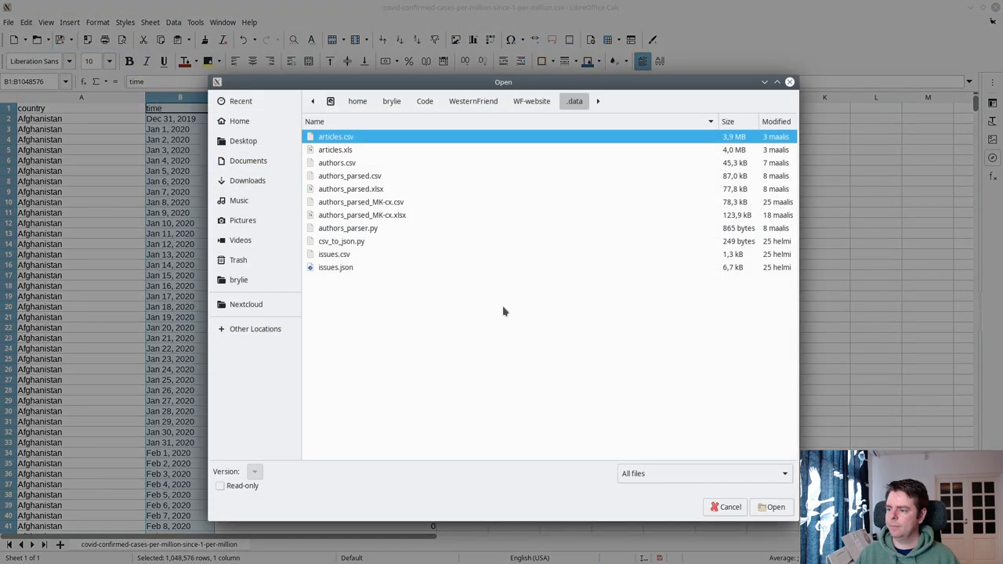
{"action": "left_click", "coordinate": [425, 101]}
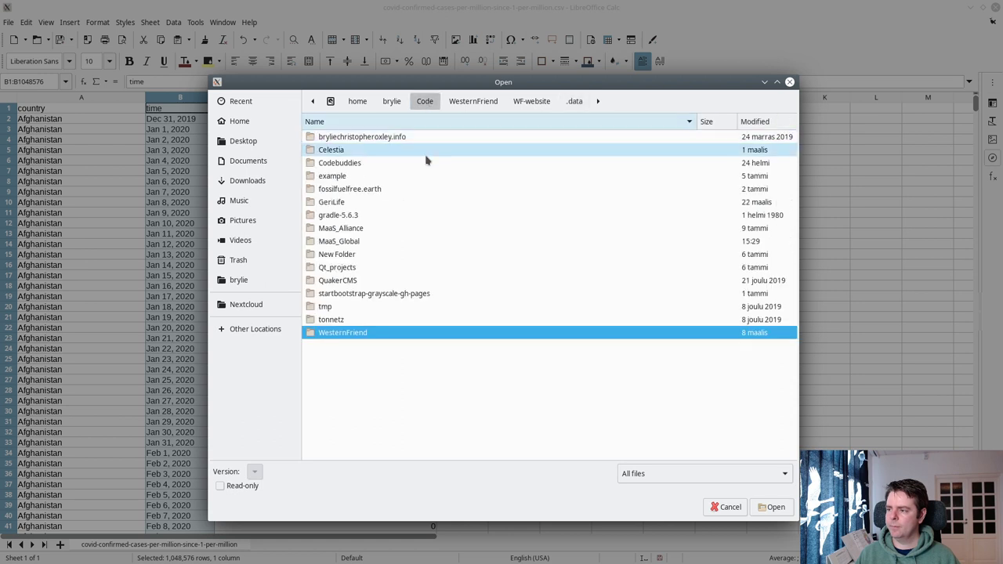
{"action": "double_click", "coordinate": [357, 203]}
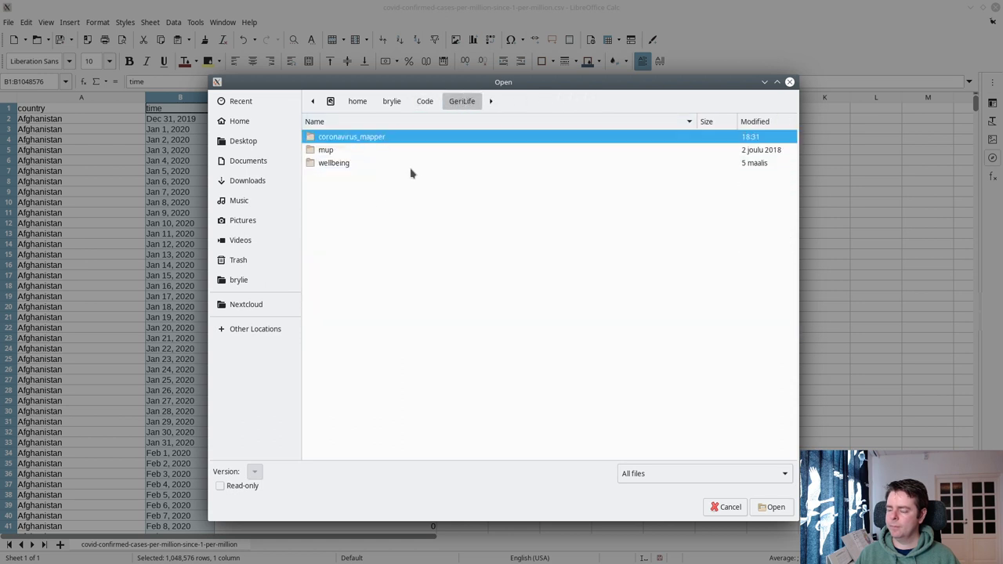
{"action": "double_click", "coordinate": [352, 138]}
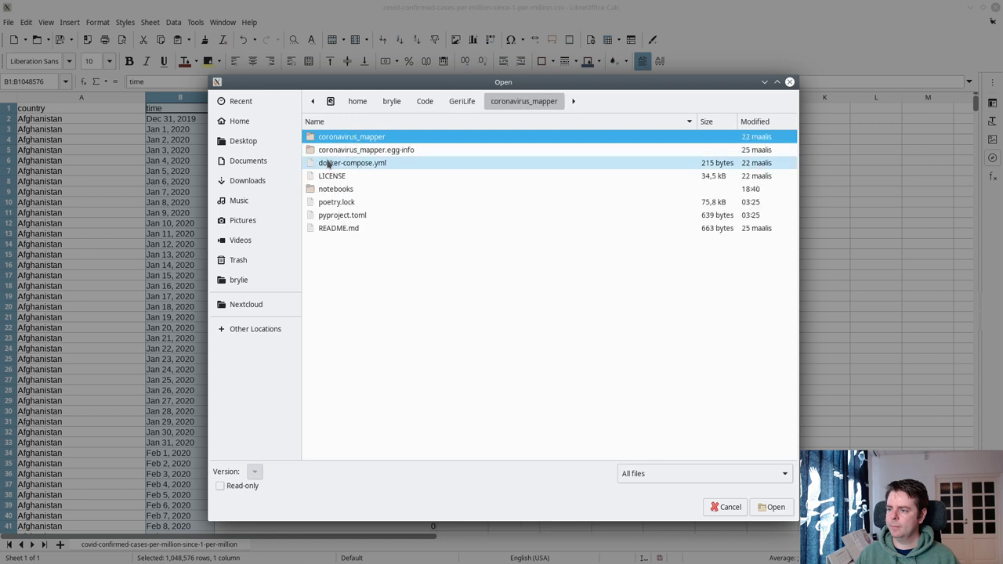
{"action": "double_click", "coordinate": [333, 189]}
{"action": "double_click", "coordinate": [331, 139]}
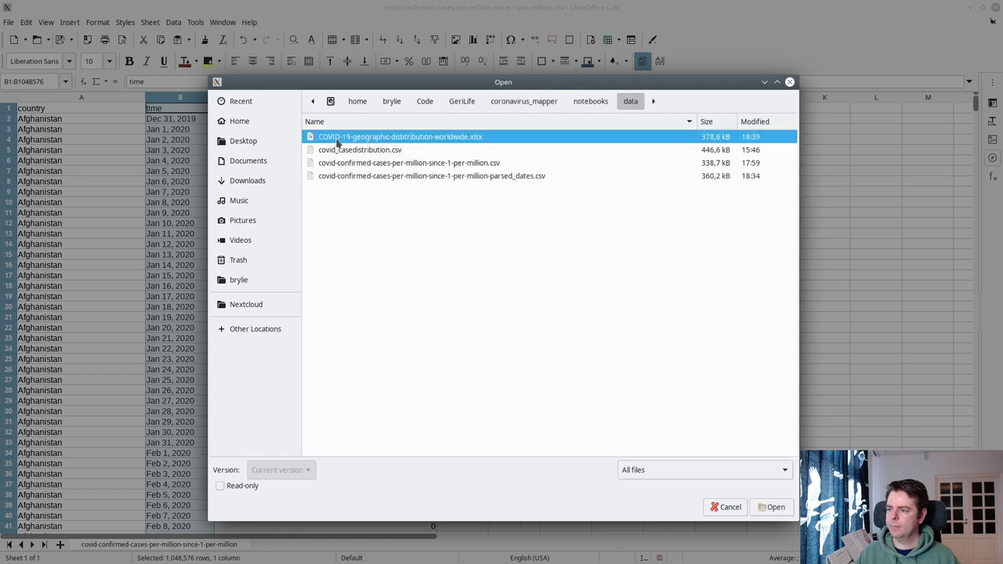
{"action": "key", "text": "Return"}
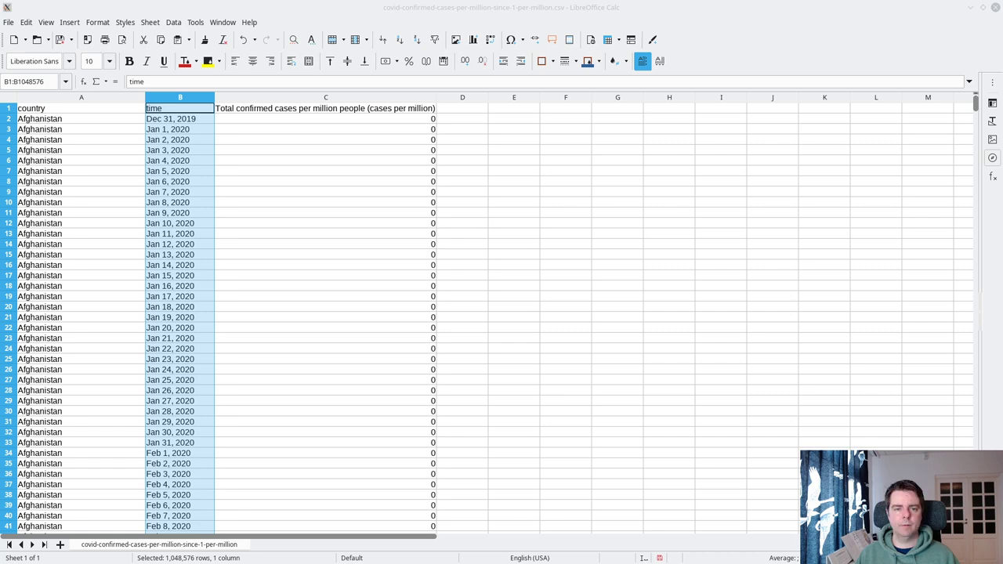
Close covid-confirmed-cases-per-million-since-1-per-million.csv, discarding its unsaved changes
{"action": "key", "text": "ctrl+w"}
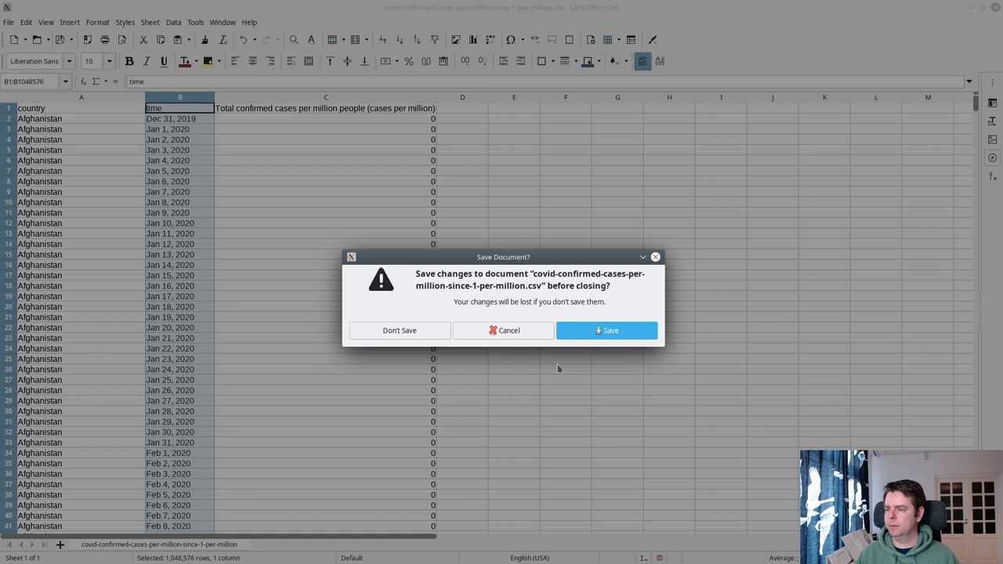
{"action": "left_click", "coordinate": [581, 330]}
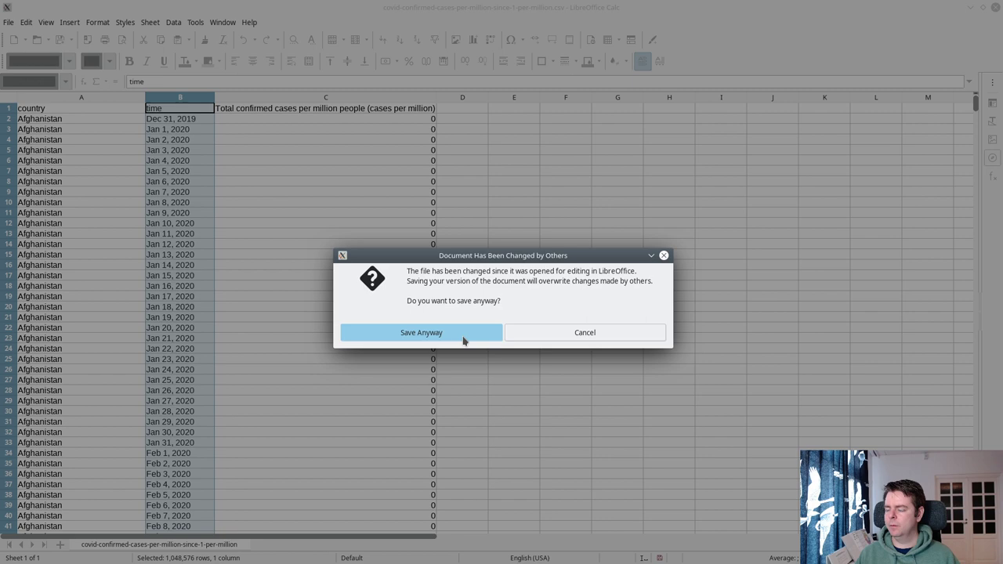
{"action": "left_click", "coordinate": [575, 340]}
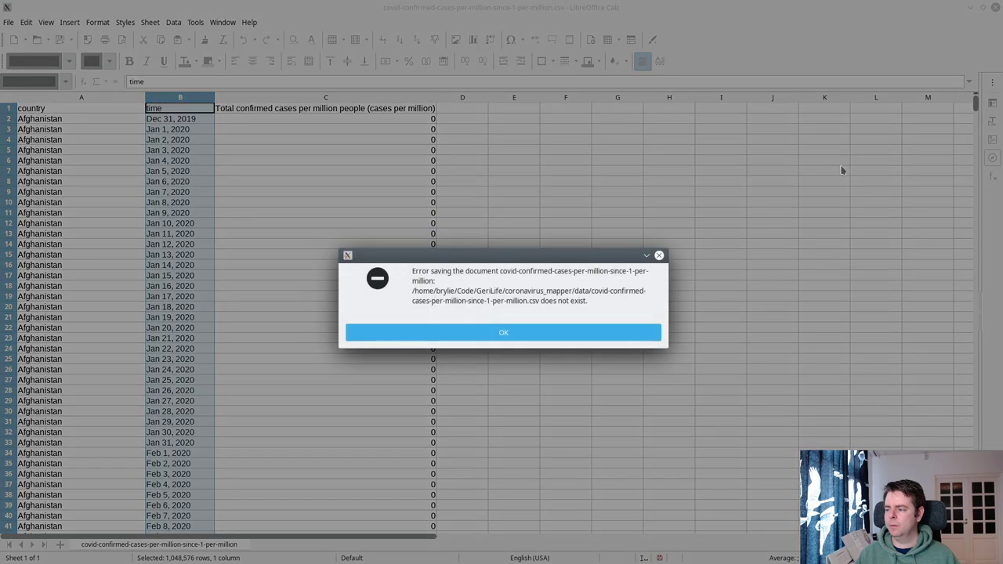
{"action": "left_click", "coordinate": [529, 339]}
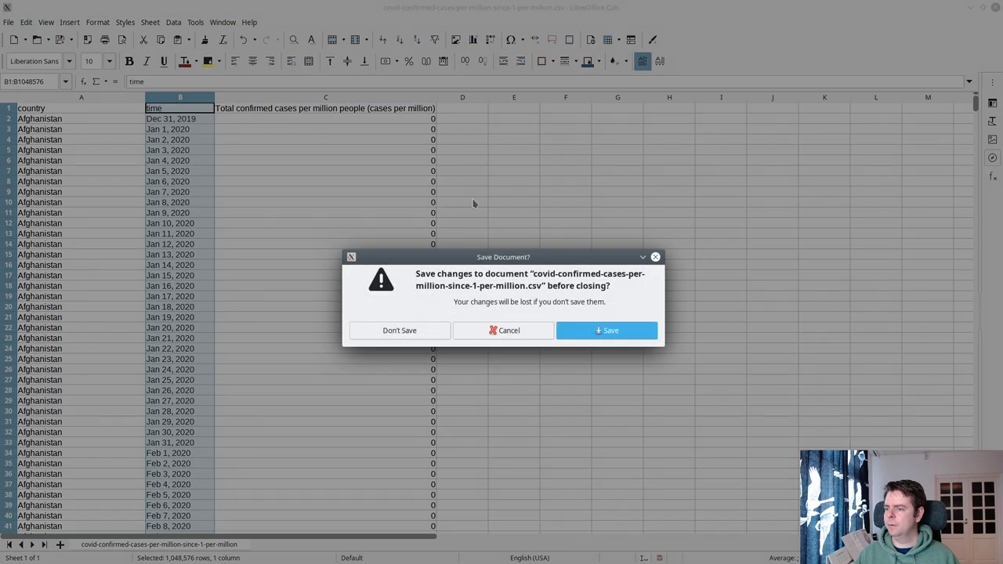
{"action": "left_click", "coordinate": [436, 337]}
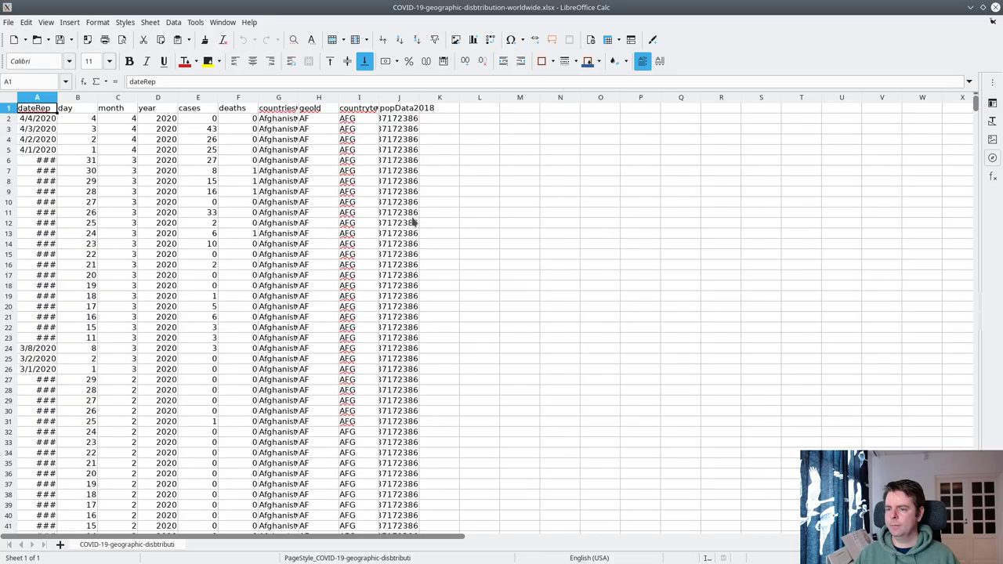
Widen the dateRep column so its dates fit, and delete the day, month and year columns
{"action": "left_click_drag", "start_coordinate": [59, 97], "coordinate": [105, 165]}
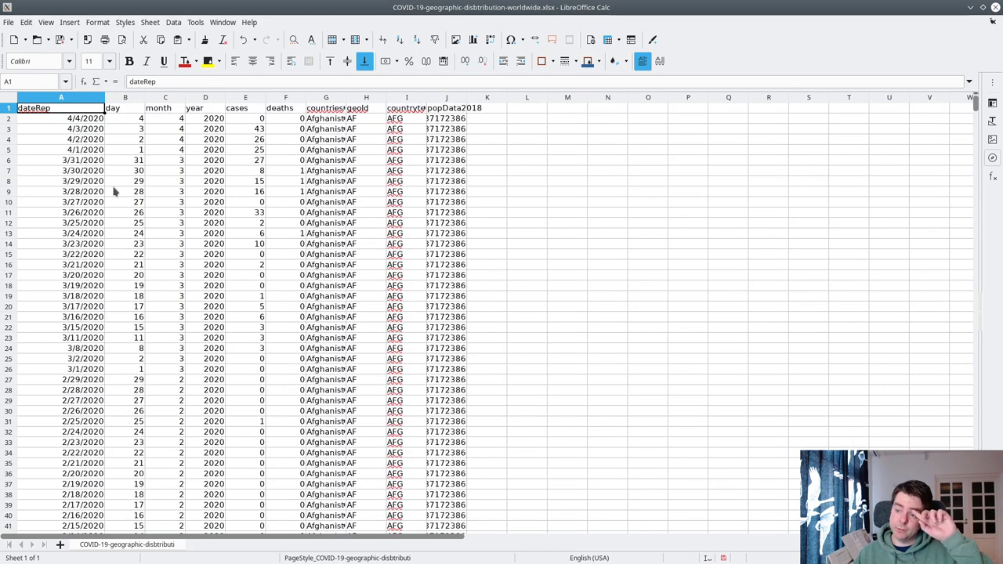
{"action": "left_click", "coordinate": [125, 97]}
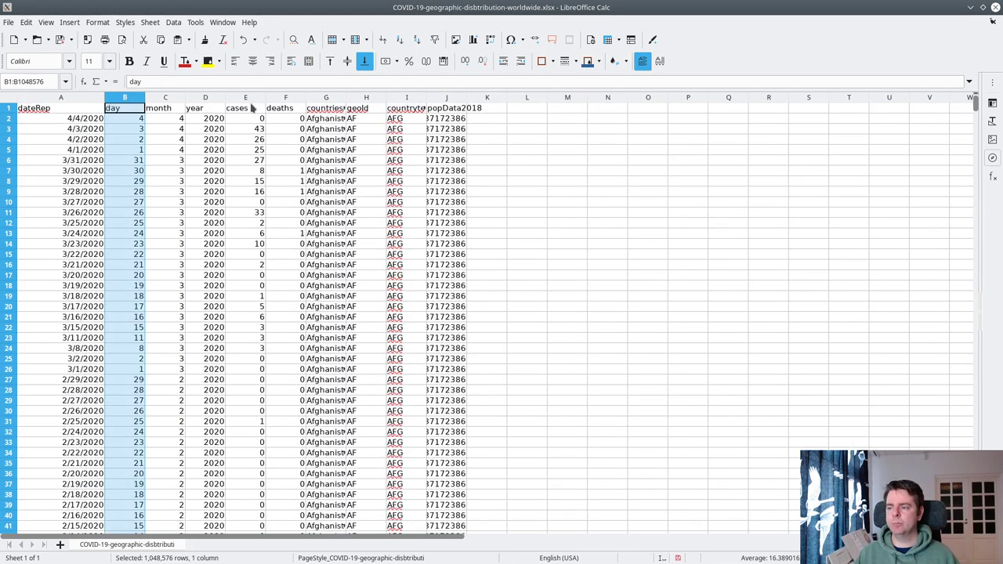
{"action": "left_click", "coordinate": [207, 98], "text": "shift"}
{"action": "right_click", "coordinate": [207, 98]}
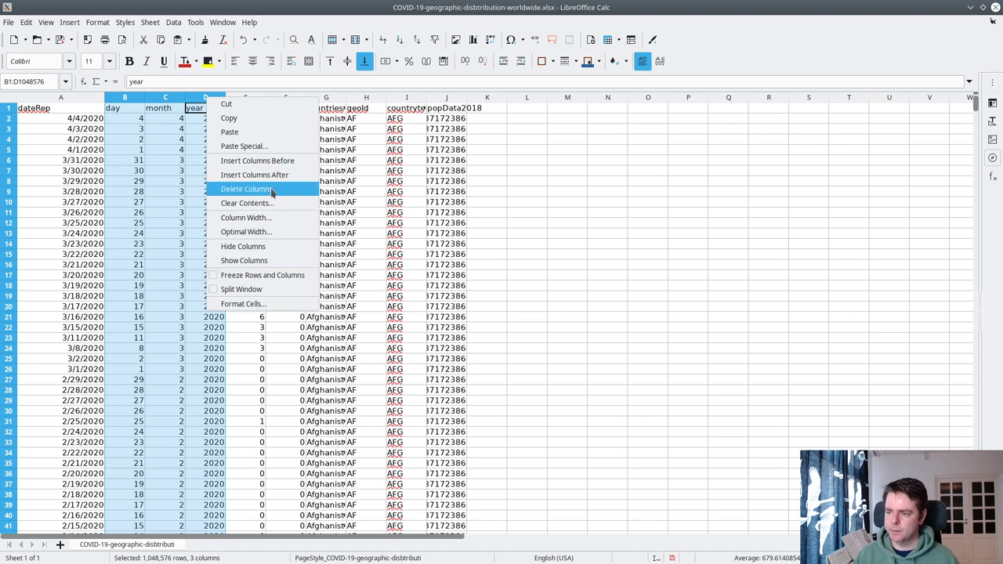
{"action": "key", "text": "Escape"}
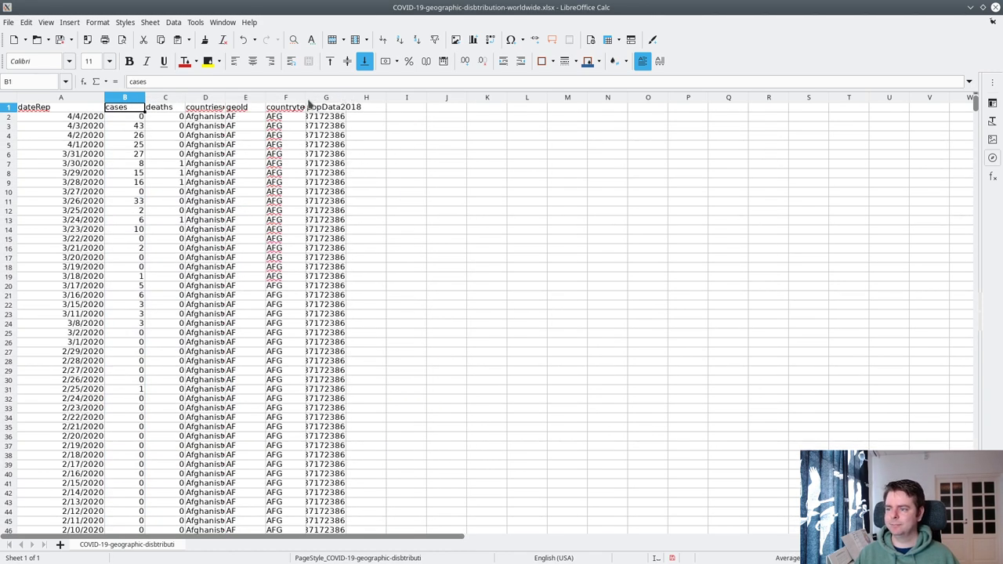
Rename the dateRep column header in A1 to time
{"action": "double_click", "coordinate": [37, 107]}
{"action": "double_click", "coordinate": [37, 108]}
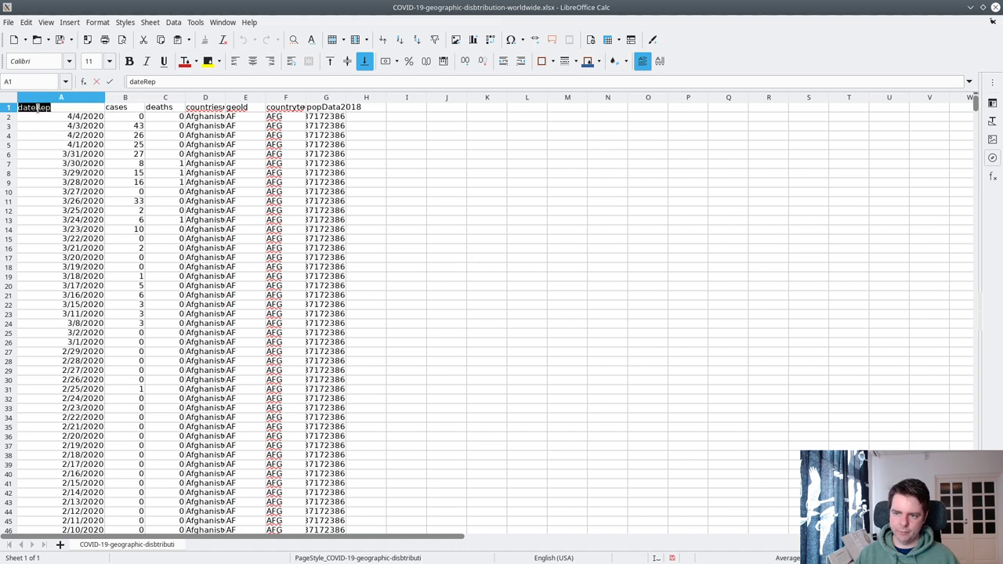
{"action": "type", "text": "time"}
{"action": "key", "text": "Return"}
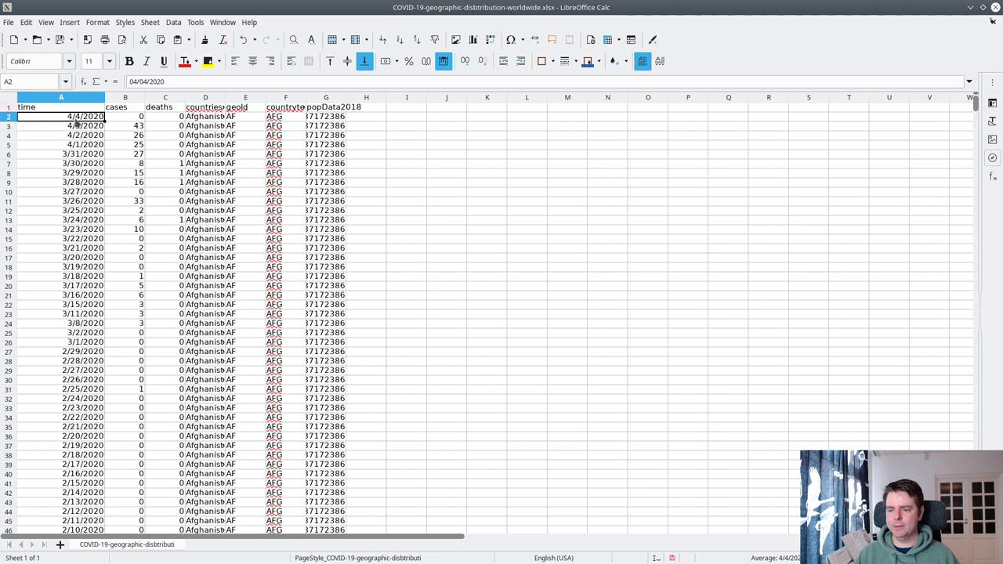
Rename the countriesAndTerritories column header in D1 to country
{"action": "right_click", "coordinate": [204, 100]}
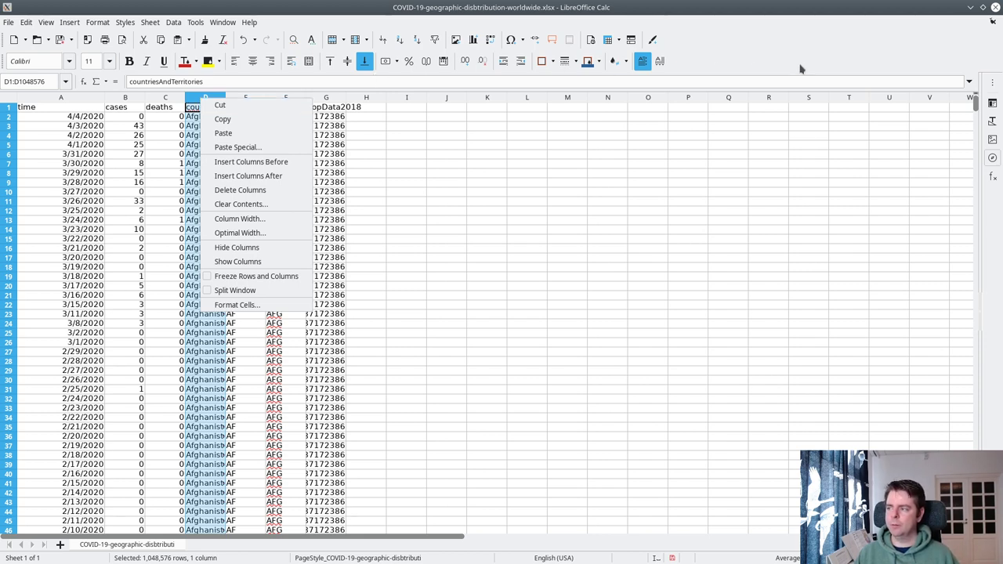
{"action": "left_click", "coordinate": [783, 80]}
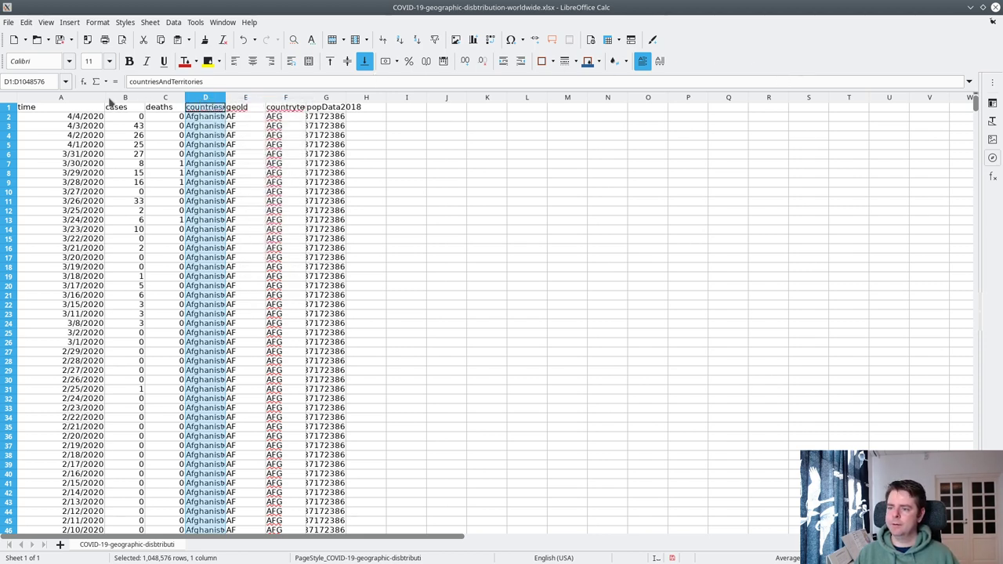
{"action": "left_click", "coordinate": [111, 100], "text": "shift"}
{"action": "left_click", "coordinate": [207, 108]}
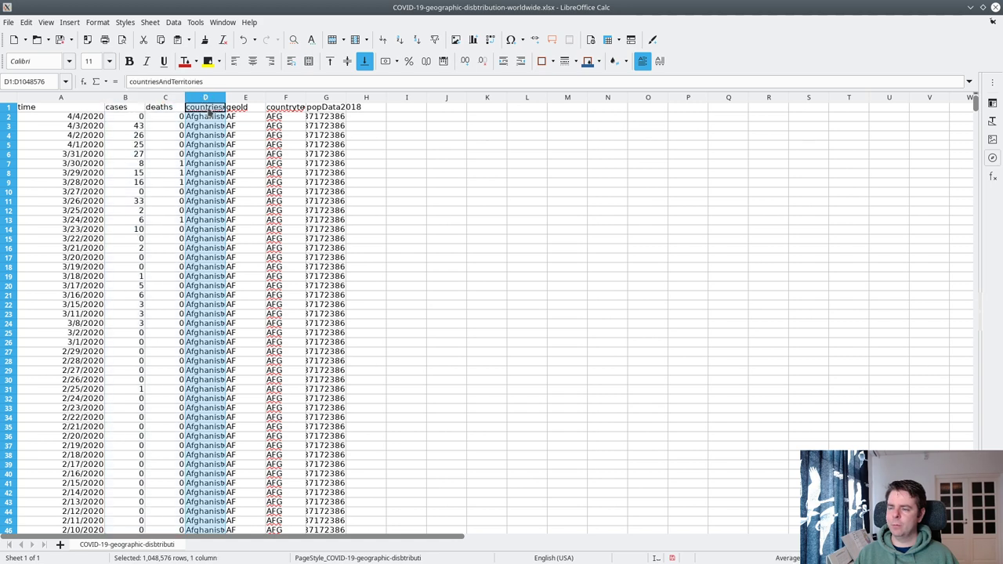
{"action": "double_click", "coordinate": [208, 108]}
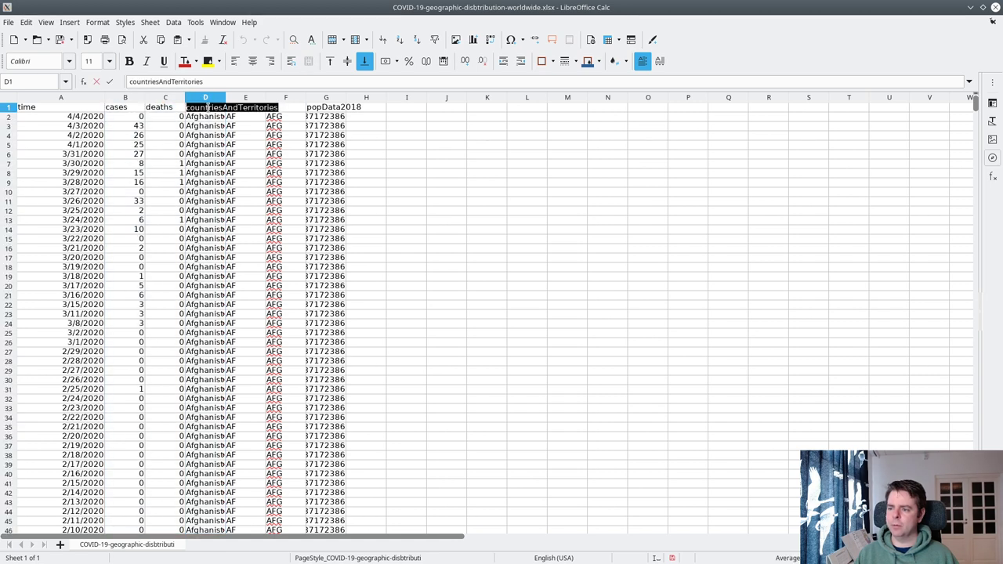
{"action": "type", "text": "country"}
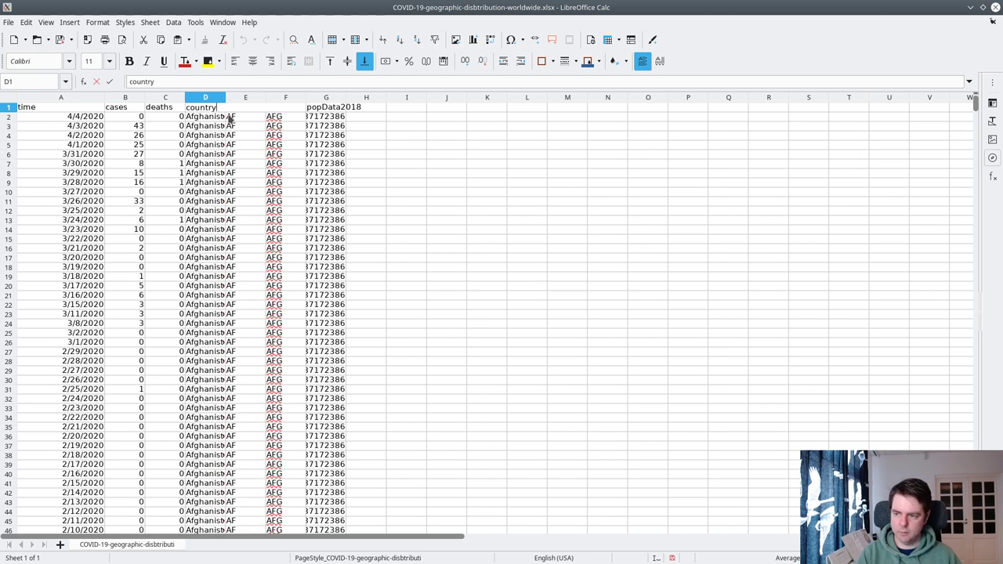
{"action": "key", "text": "Return"}
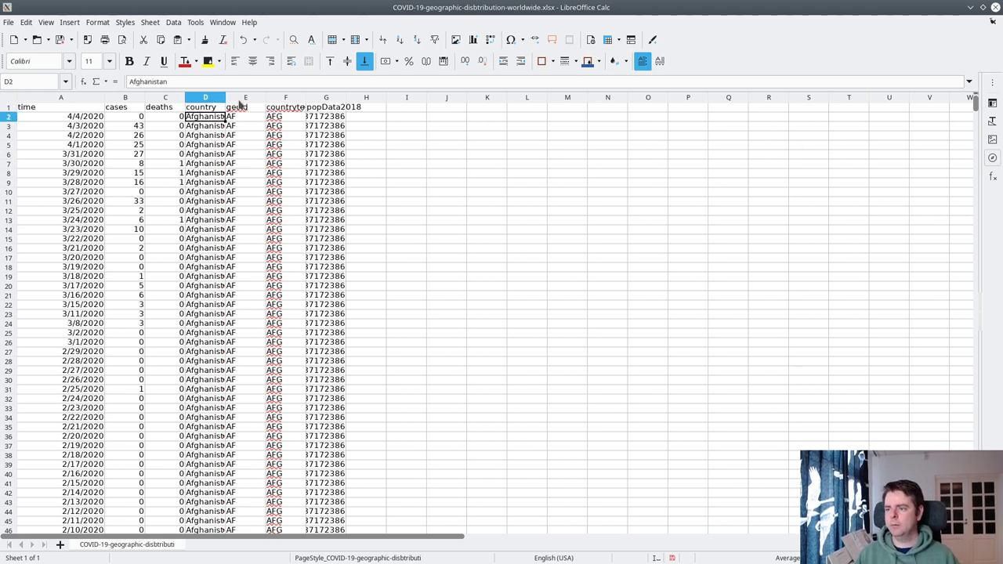
Delete the geoId and countryterritoryCode columns
{"action": "left_click", "coordinate": [235, 107]}
{"action": "key", "text": "ctrl+space"}
{"action": "left_click", "coordinate": [294, 100], "text": "shift"}
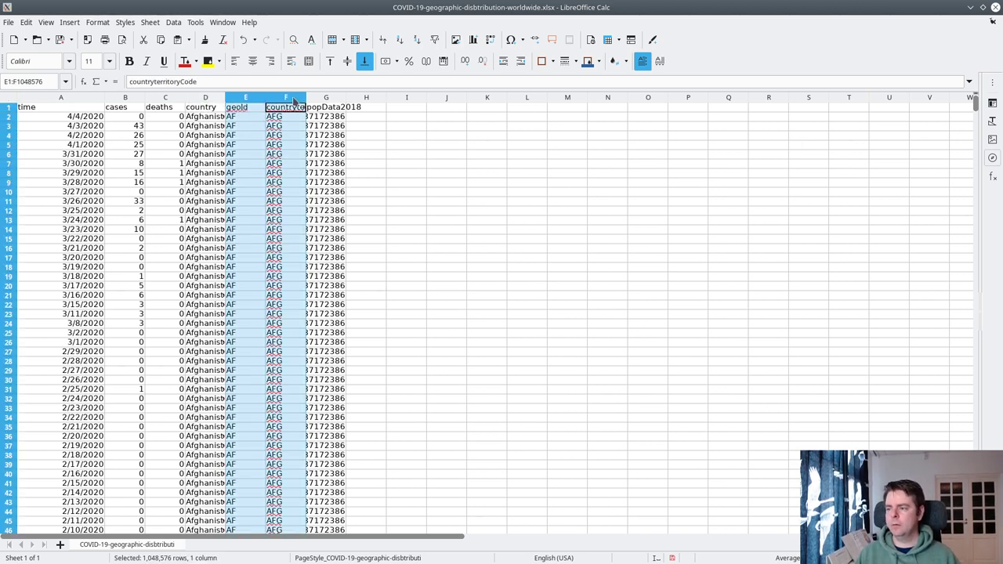
{"action": "right_click", "coordinate": [294, 100]}
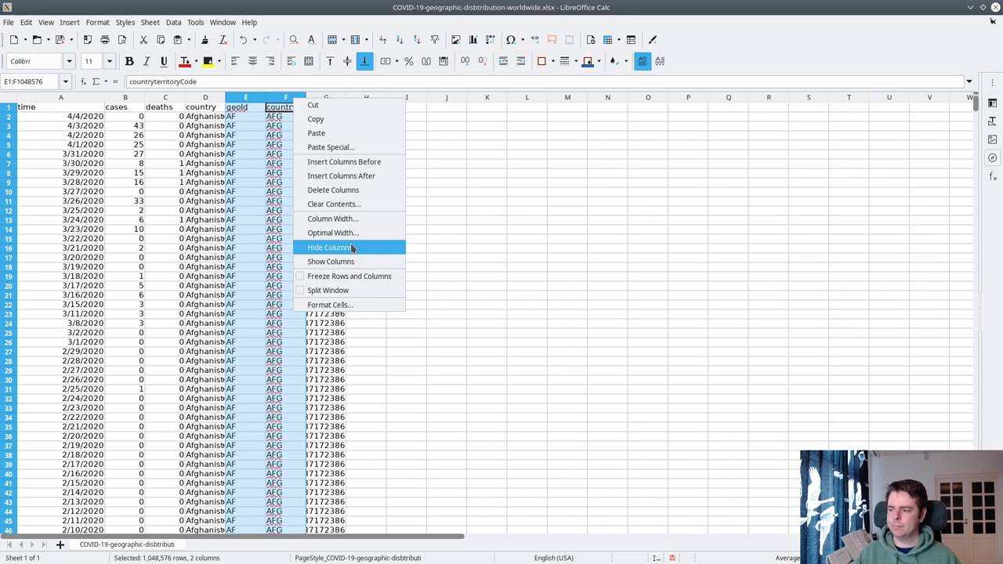
{"action": "left_click", "coordinate": [352, 190]}
Rename the popData2018 column header in E1 to population and save the workbook
{"action": "left_click", "coordinate": [246, 107]}
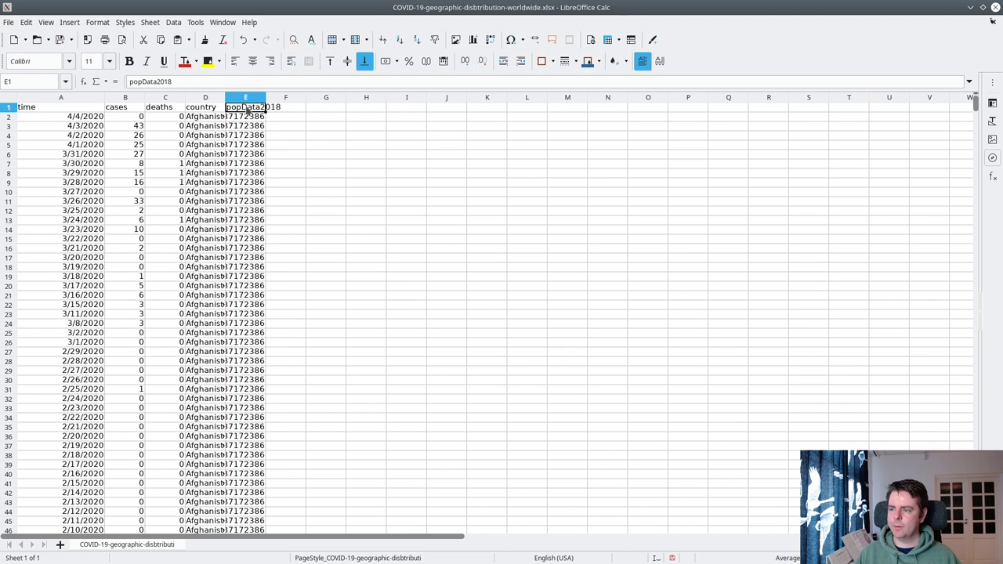
{"action": "double_click", "coordinate": [246, 107]}
{"action": "double_click", "coordinate": [245, 108]}
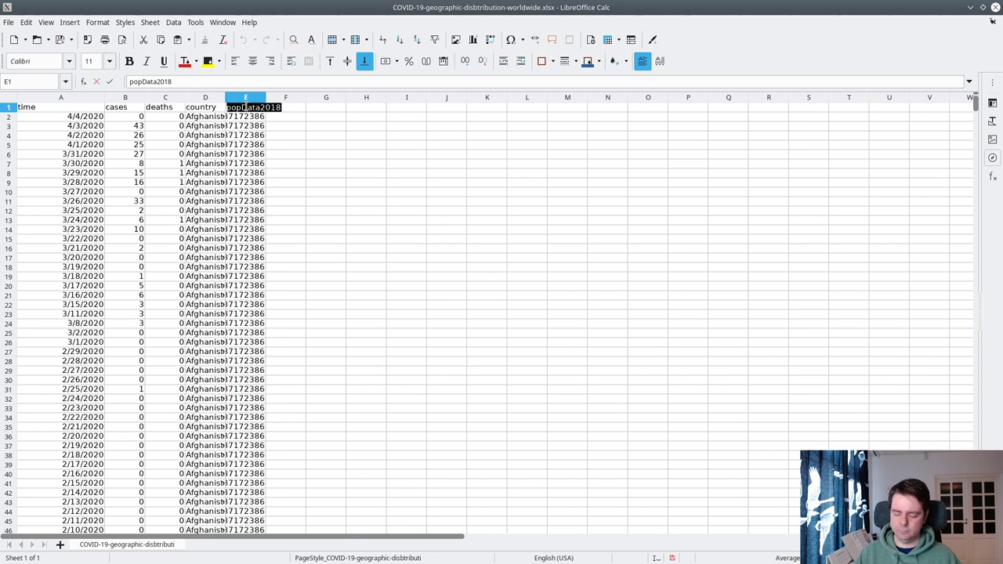
{"action": "type", "text": "population"}
{"action": "key", "text": "Return"}
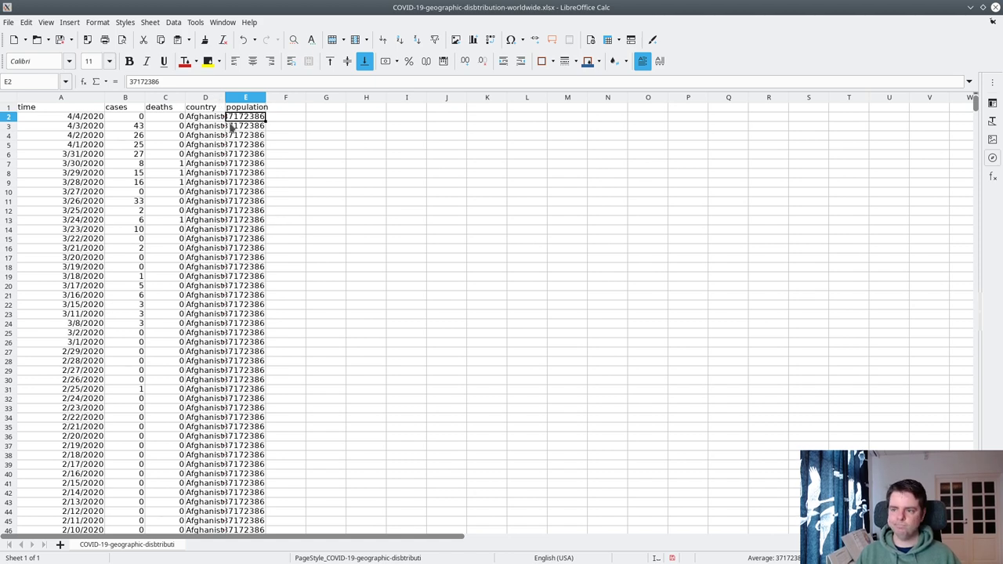
{"action": "key", "text": "ctrl+s"}
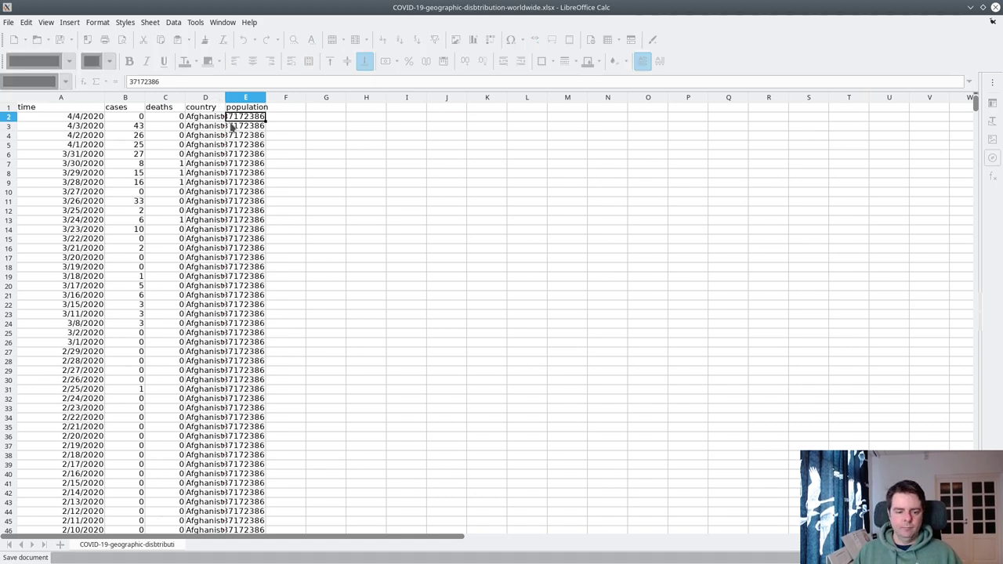
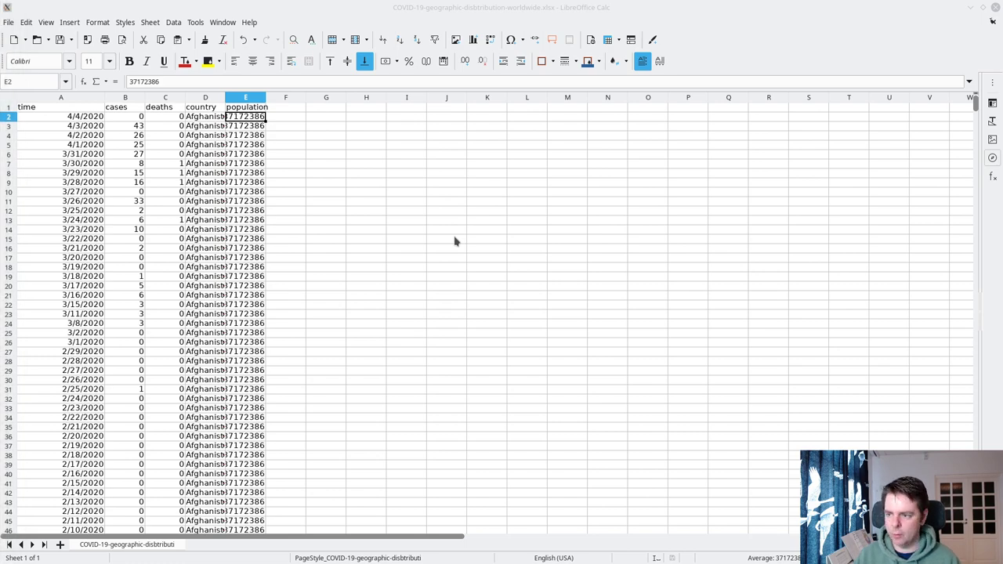
Switch to Gapminder Tools Offline and close the blank Bubbles 5 chart
{"action": "key", "text": "alt+Tab"}
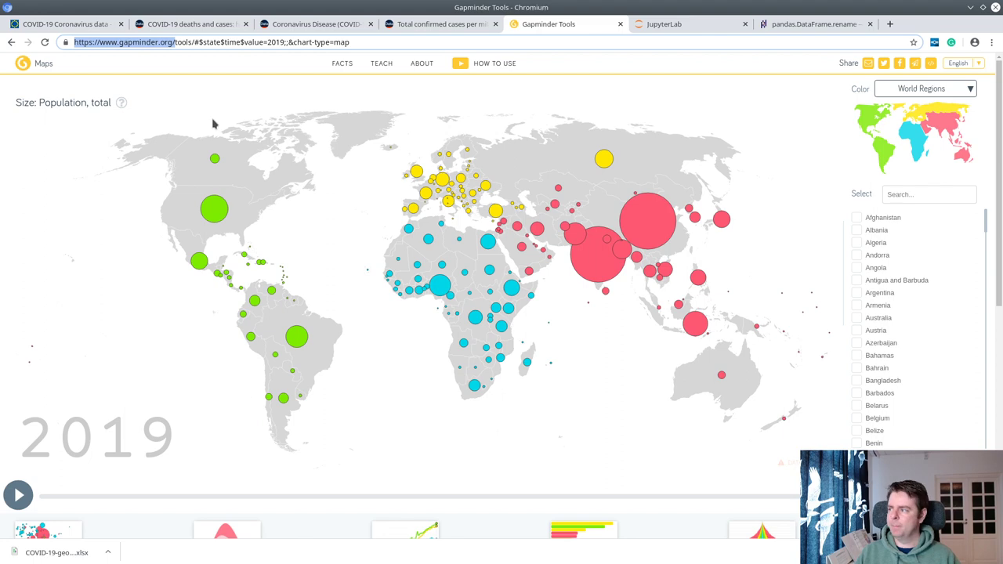
{"action": "key", "text": "alt+Tab"}
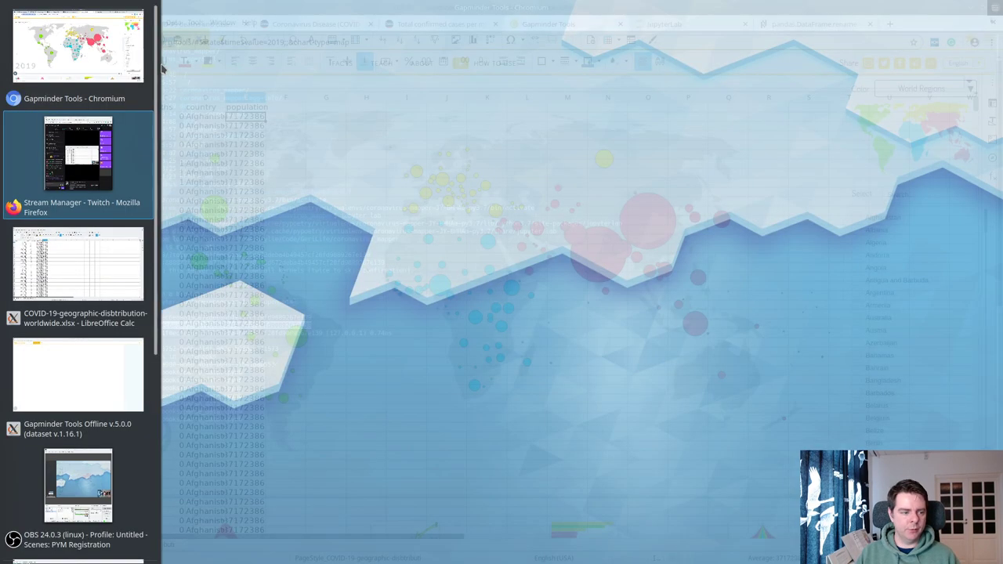
{"action": "key", "text": "alt+Tab"}
{"action": "key", "text": "alt+Tab"}
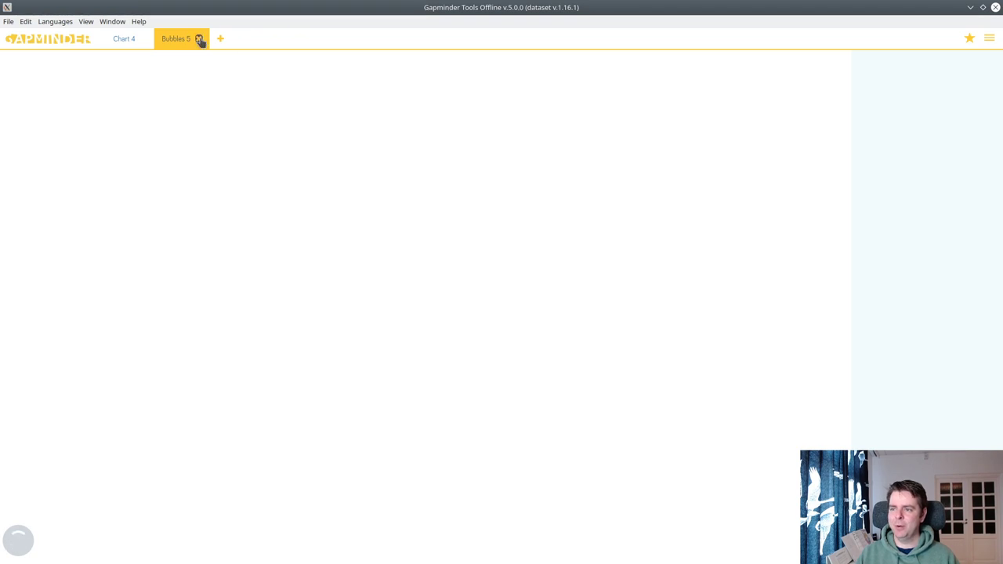
{"action": "left_click", "coordinate": [200, 41]}
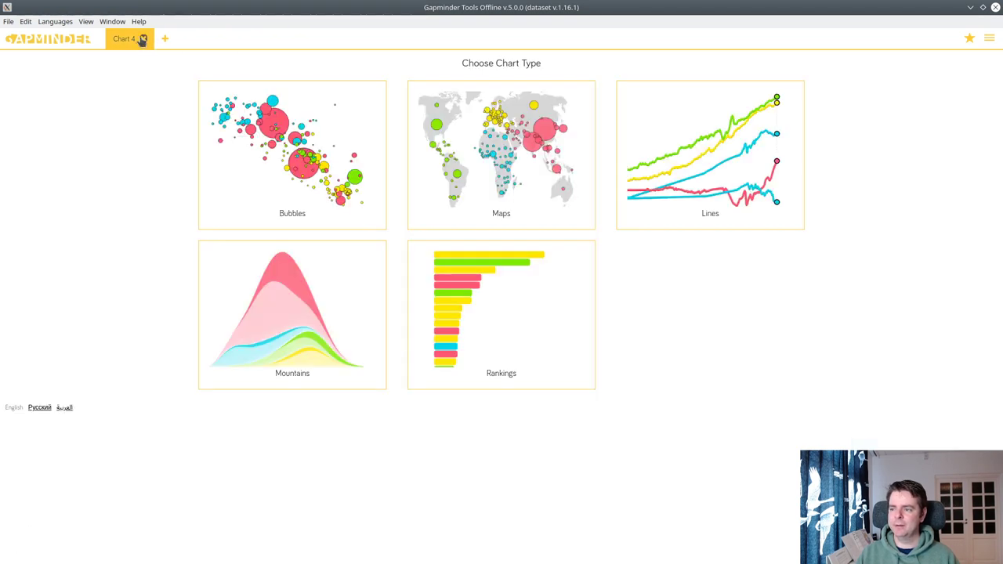
Start a new chart from your own Excel data and choose COVID-19-geographic-disbtribution-worldwide.xlsx as the file
{"action": "left_click", "coordinate": [8, 21]}
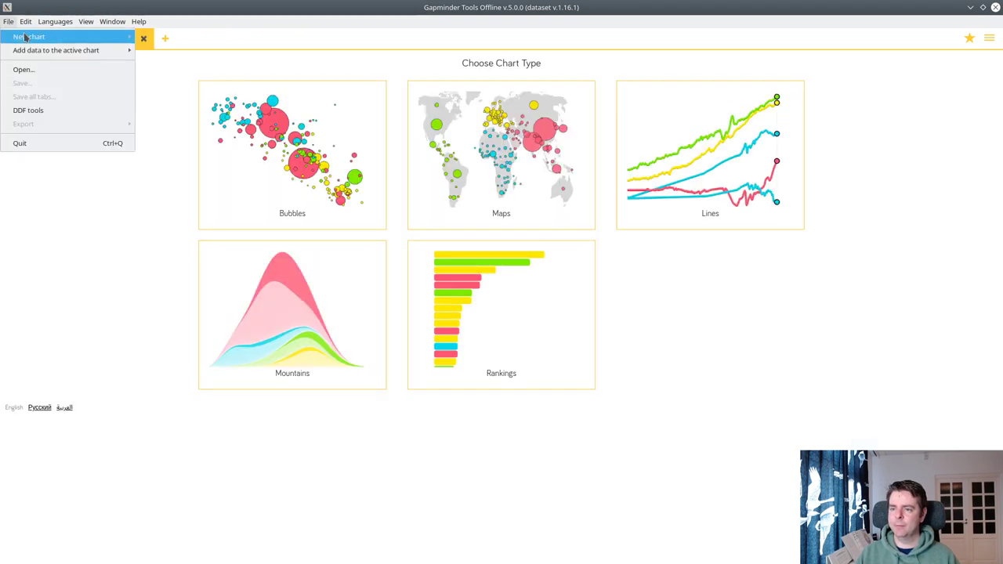
{"action": "mouse_move", "coordinate": [30, 37]}
{"action": "mouse_move", "coordinate": [163, 50]}
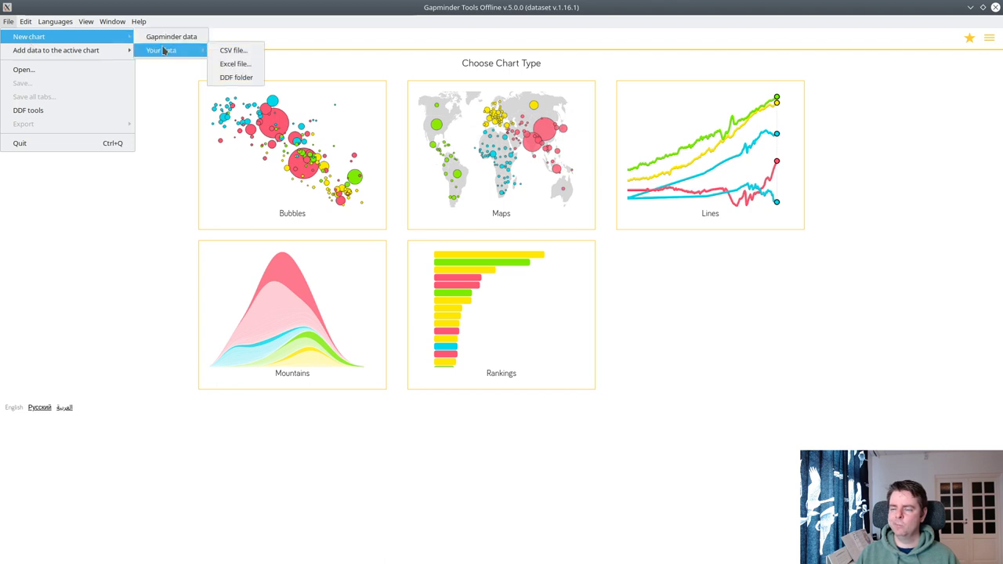
{"action": "left_click", "coordinate": [236, 65]}
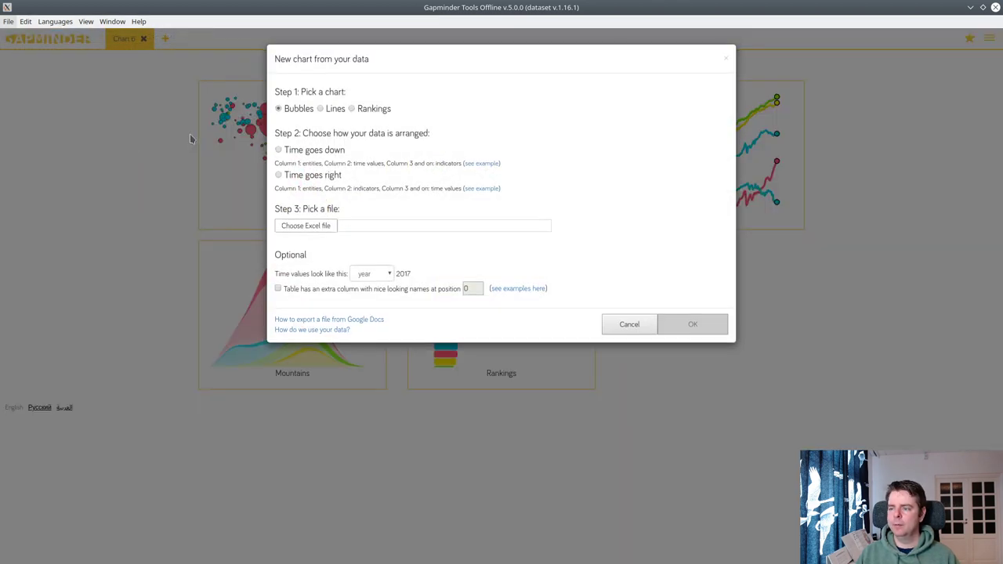
{"action": "left_click", "coordinate": [321, 229]}
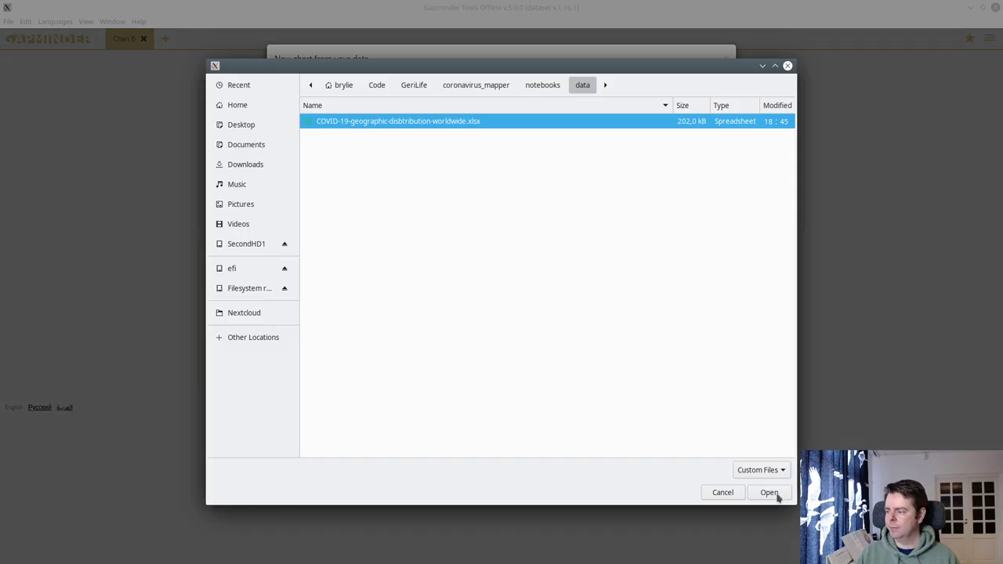
{"action": "left_click", "coordinate": [769, 492]}
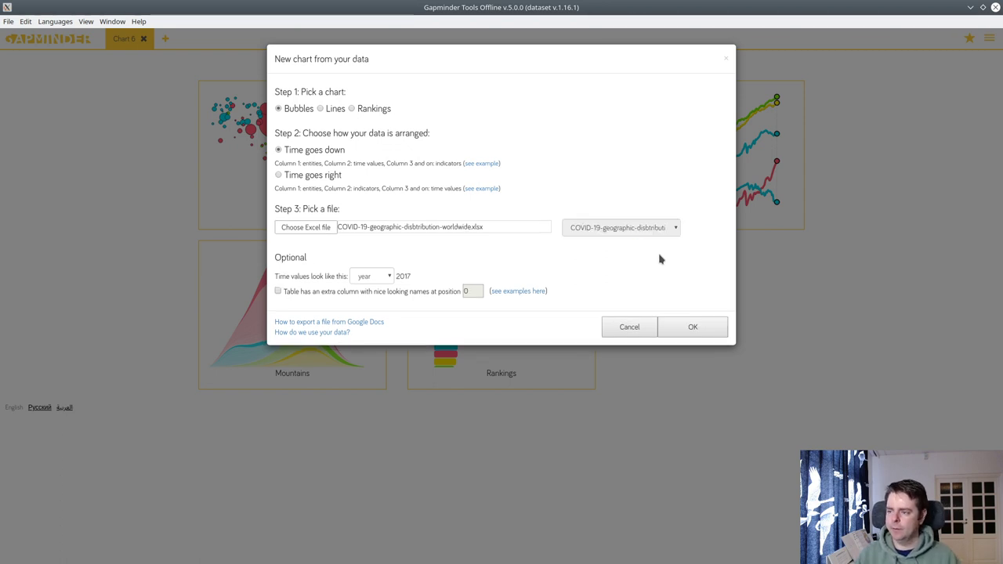
Set the time value format to day and create the Bubbles chart with time going down
{"action": "left_click", "coordinate": [389, 280]}
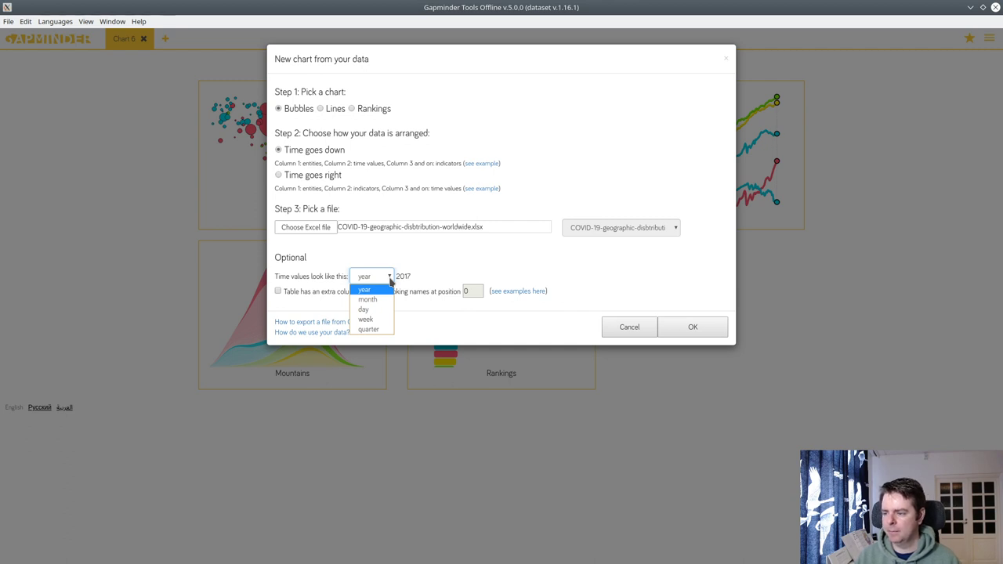
{"action": "left_click", "coordinate": [375, 311]}
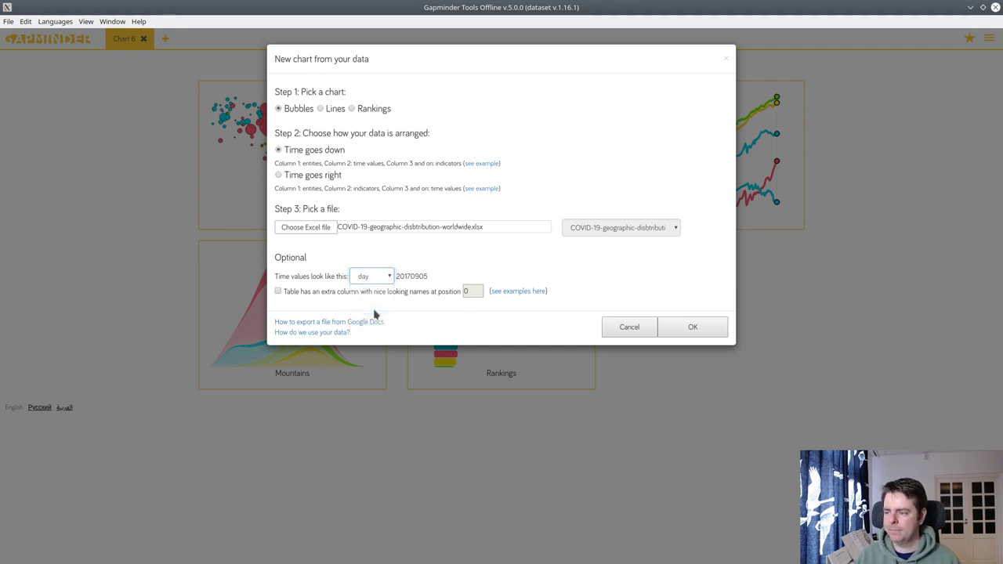
{"action": "double_click", "coordinate": [396, 276]}
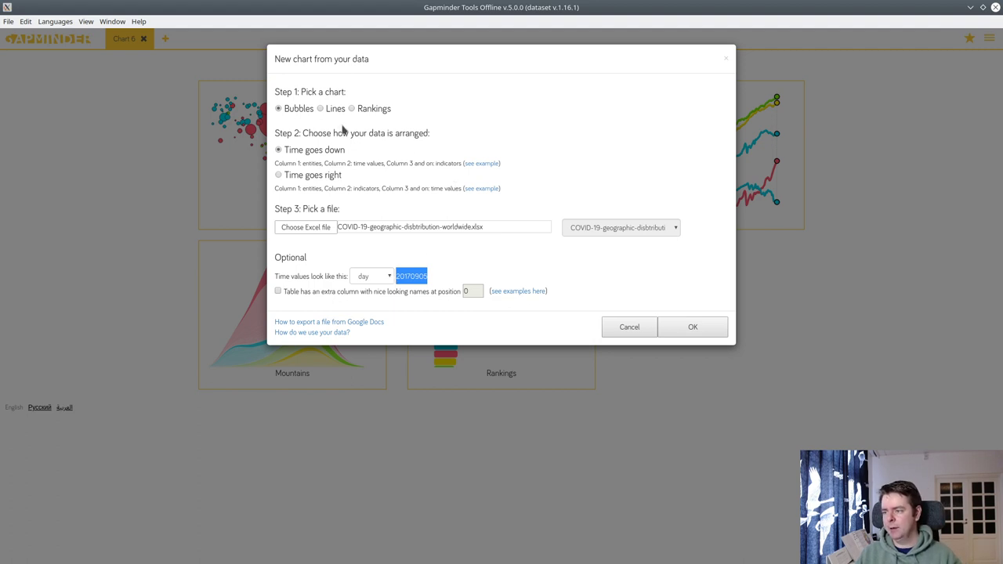
{"action": "left_click", "coordinate": [676, 336]}
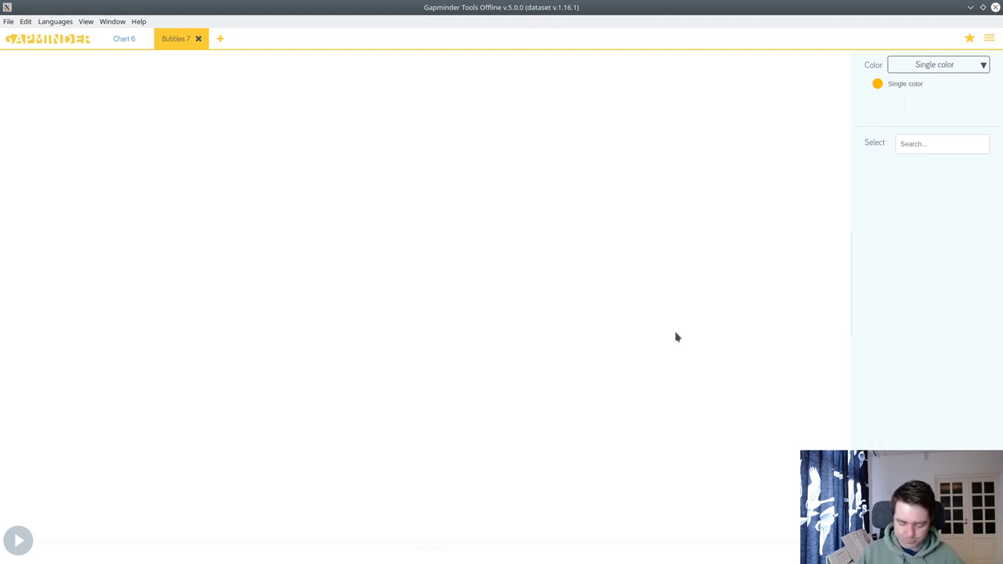
Colour the new chart's bubbles by cases
{"action": "left_click", "coordinate": [985, 69]}
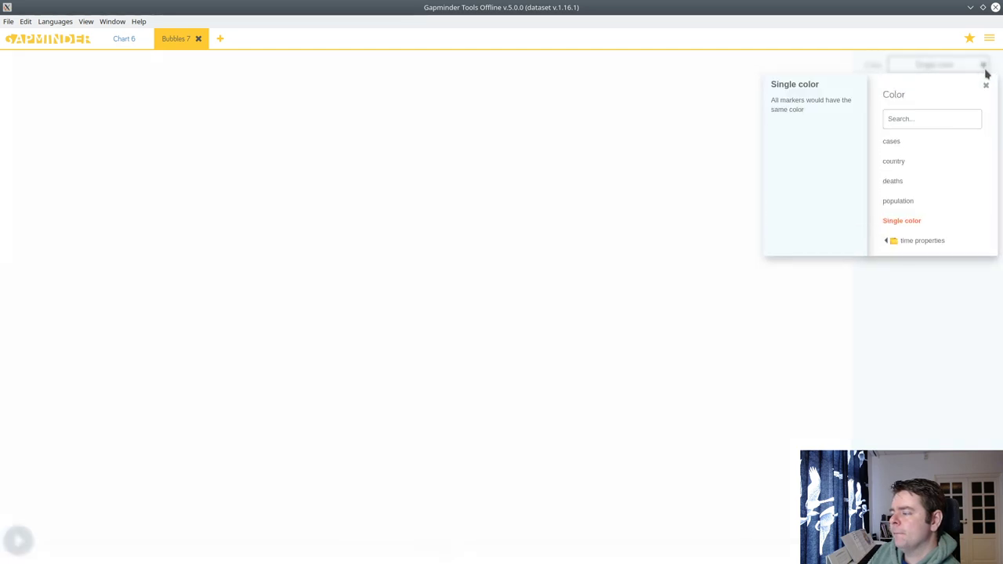
{"action": "left_click", "coordinate": [908, 148]}
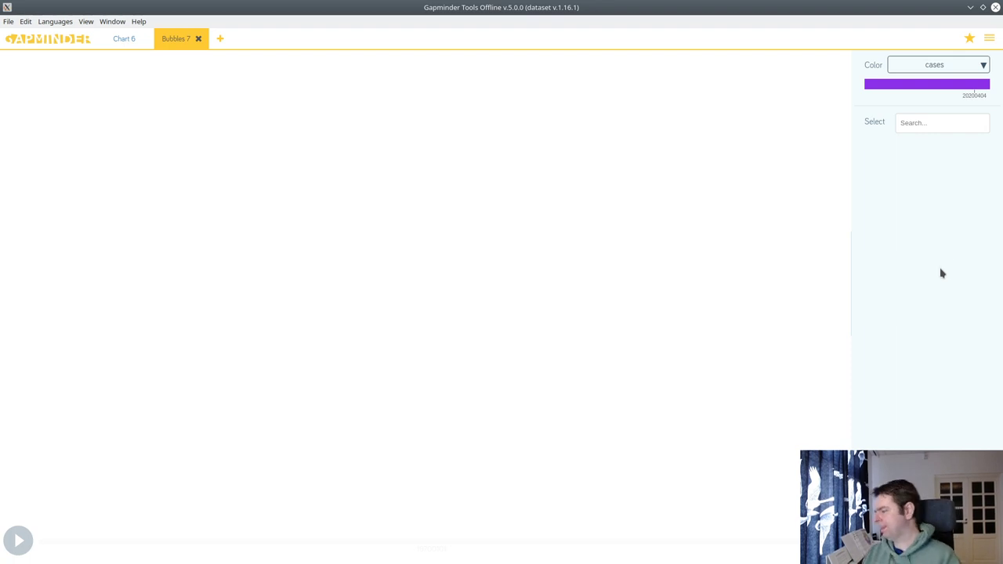
Create a Bubbles chart from the standard Gapminder data in the Chart 6 tab
{"action": "left_click", "coordinate": [122, 41]}
{"action": "left_click", "coordinate": [278, 223]}
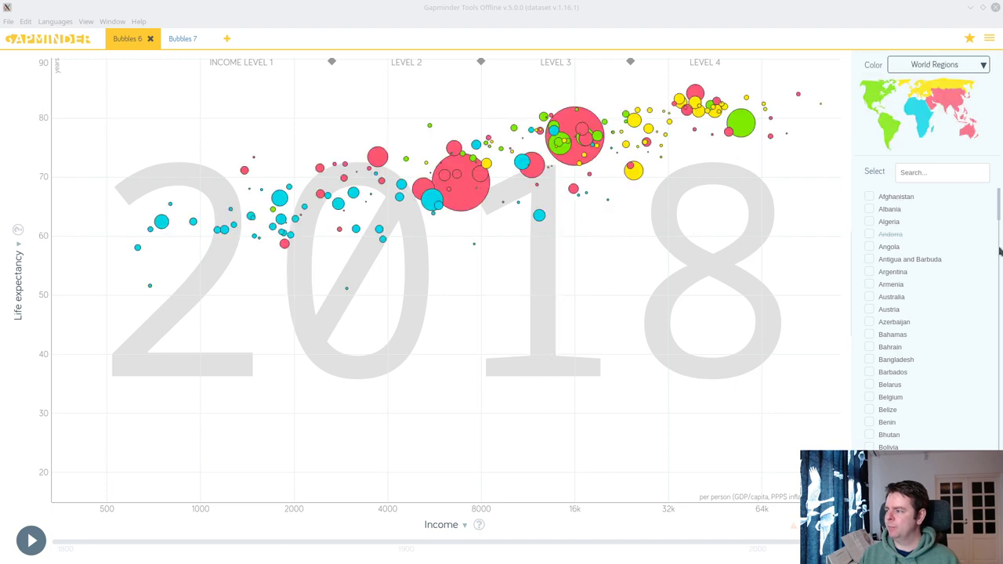
Return to the Bubbles 7 chart and check the indicators available for its Y axis
{"action": "left_click", "coordinate": [178, 41]}
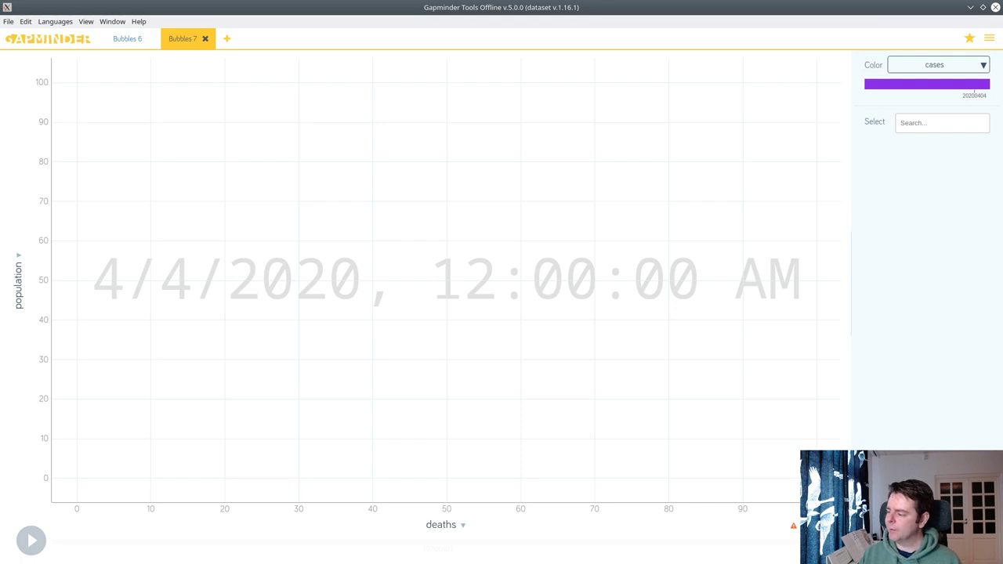
{"action": "left_click", "coordinate": [19, 258]}
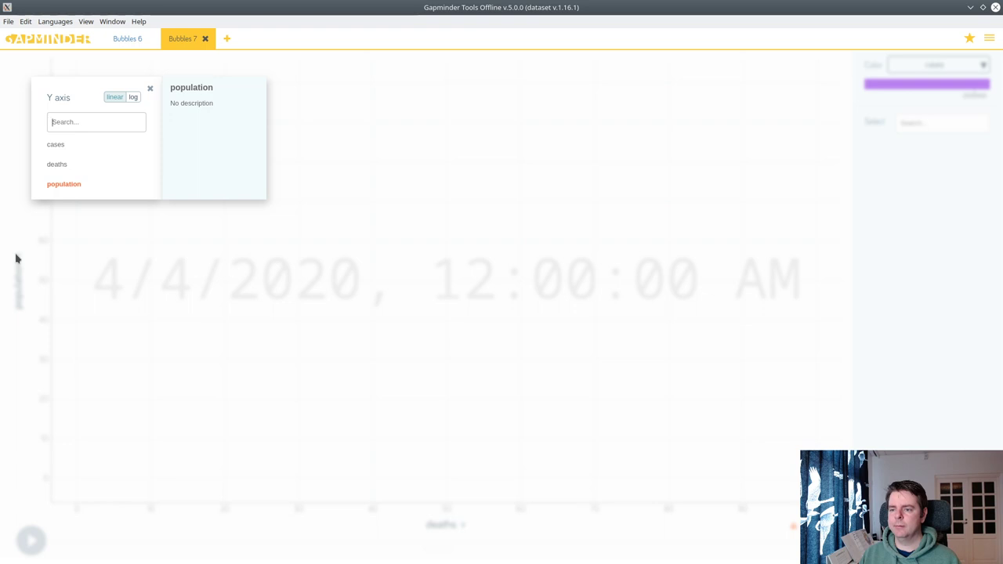
{"action": "left_click", "coordinate": [142, 241]}
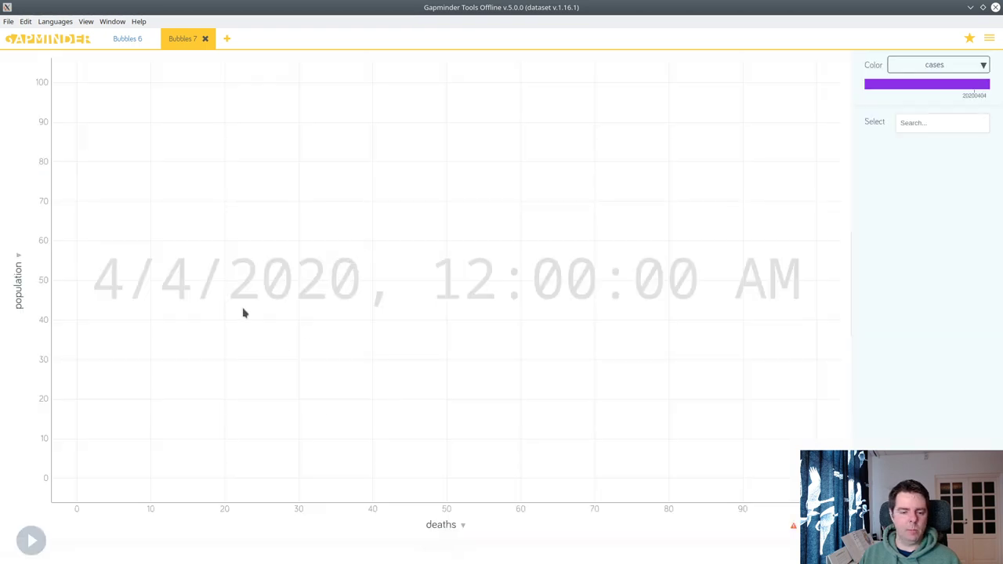
Switch back to the COVID-19-geographic-disbtribution-worldwide.xlsx workbook in LibreOffice Calc
{"action": "key", "text": "alt+Tab"}
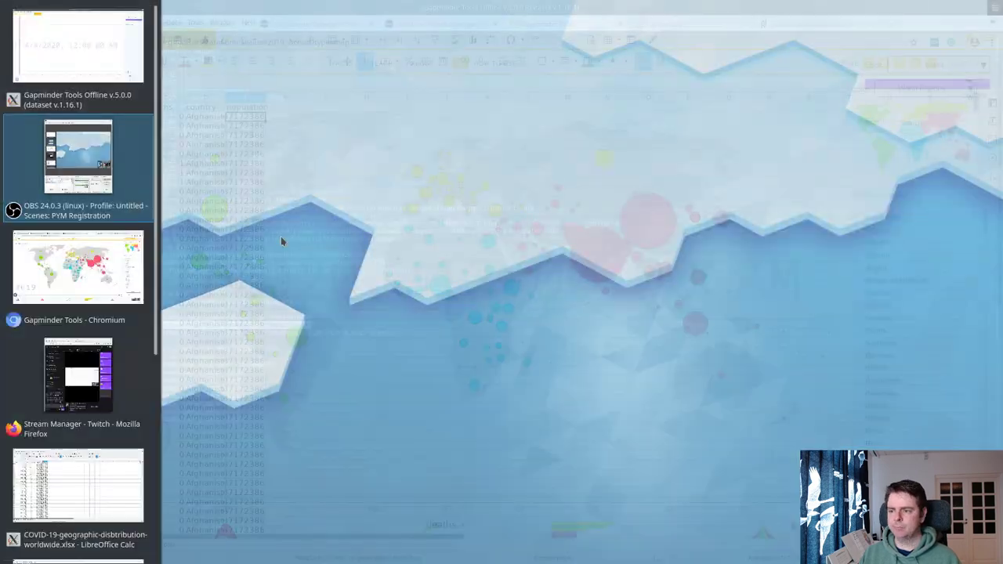
{"action": "key", "text": "alt+Tab"}
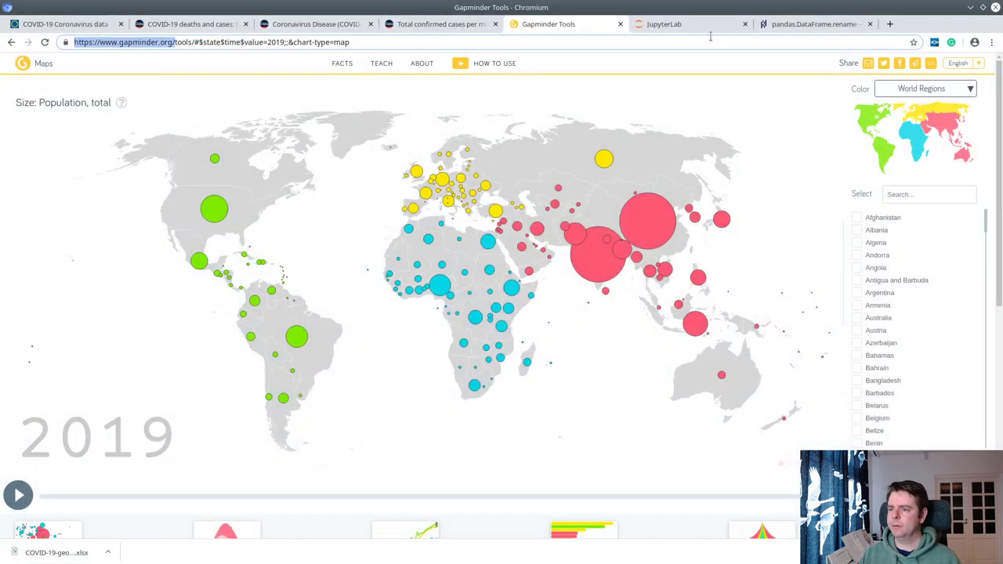
{"action": "key", "text": "alt+Tab"}
{"action": "key", "text": "alt+Tab"}
{"action": "key", "text": "alt+Tab"}
{"action": "key", "text": "alt+Tab"}
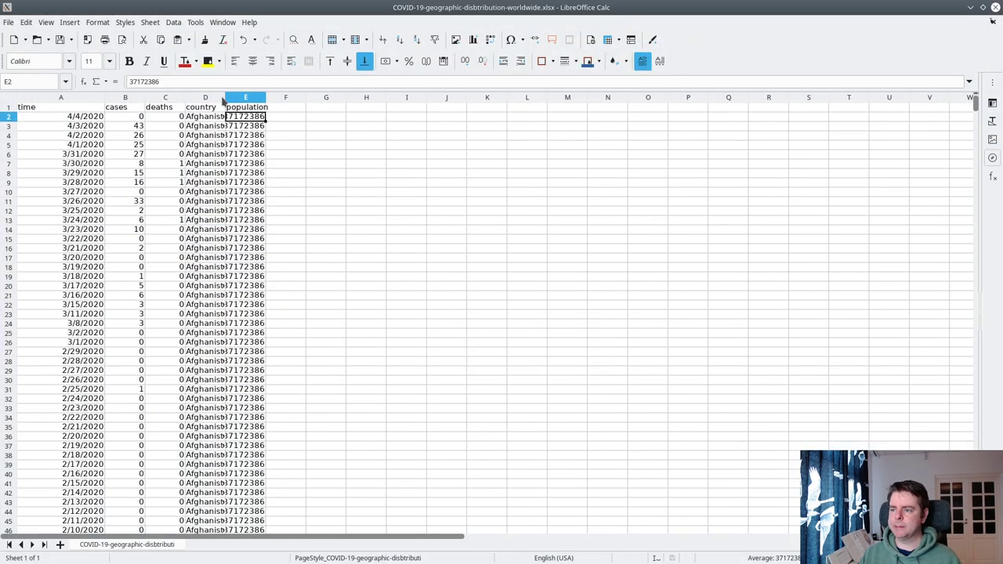
Widen the country column and move it into a new first column in front of time
{"action": "left_click_drag", "start_coordinate": [224, 98], "coordinate": [426, 97]}
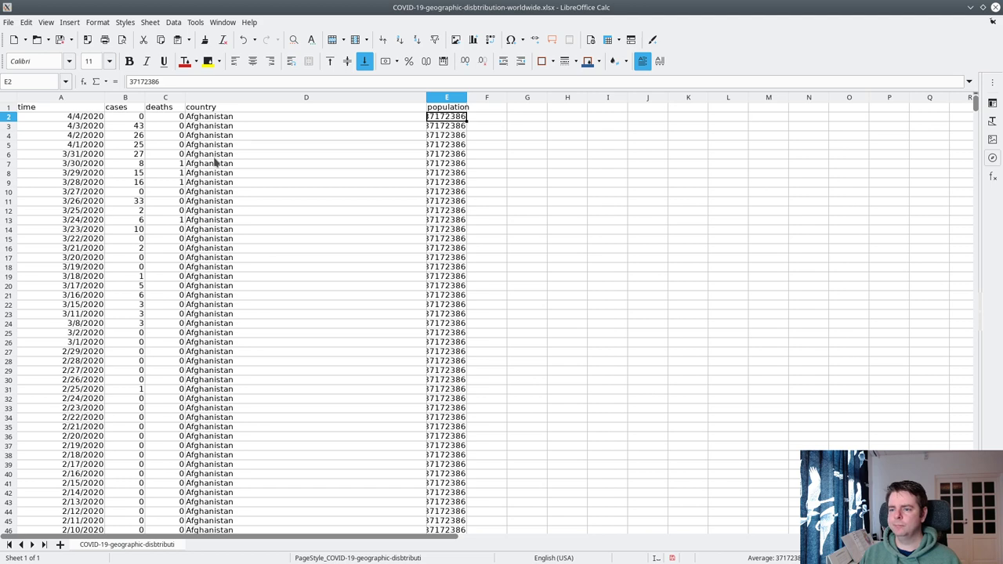
{"action": "left_click", "coordinate": [212, 111]}
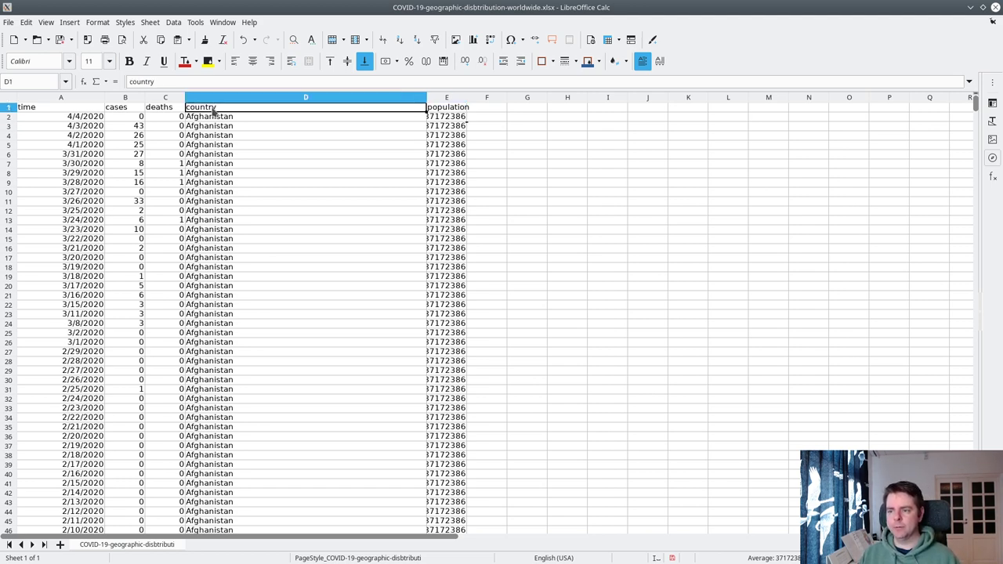
{"action": "left_click", "coordinate": [228, 99]}
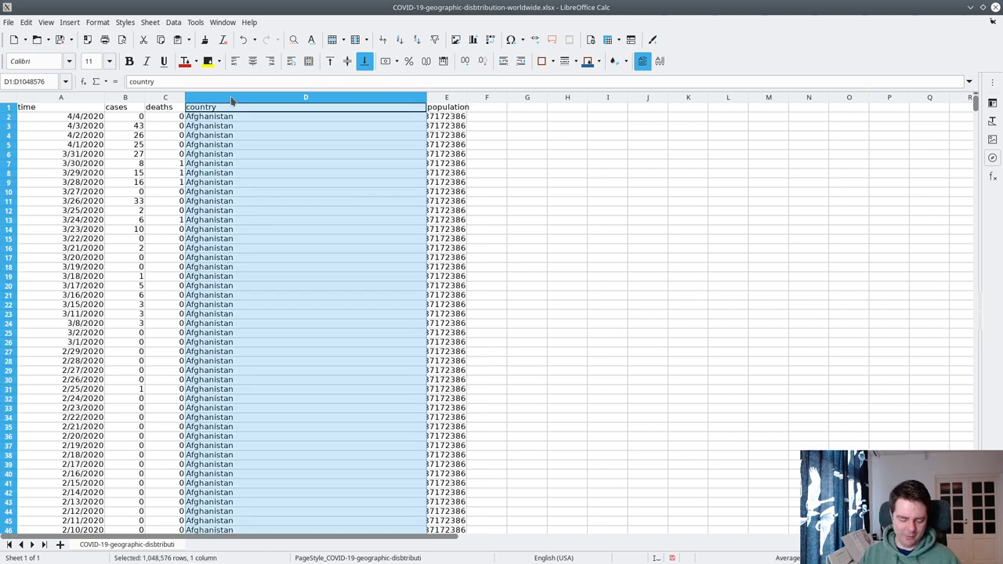
{"action": "right_click", "coordinate": [237, 100]}
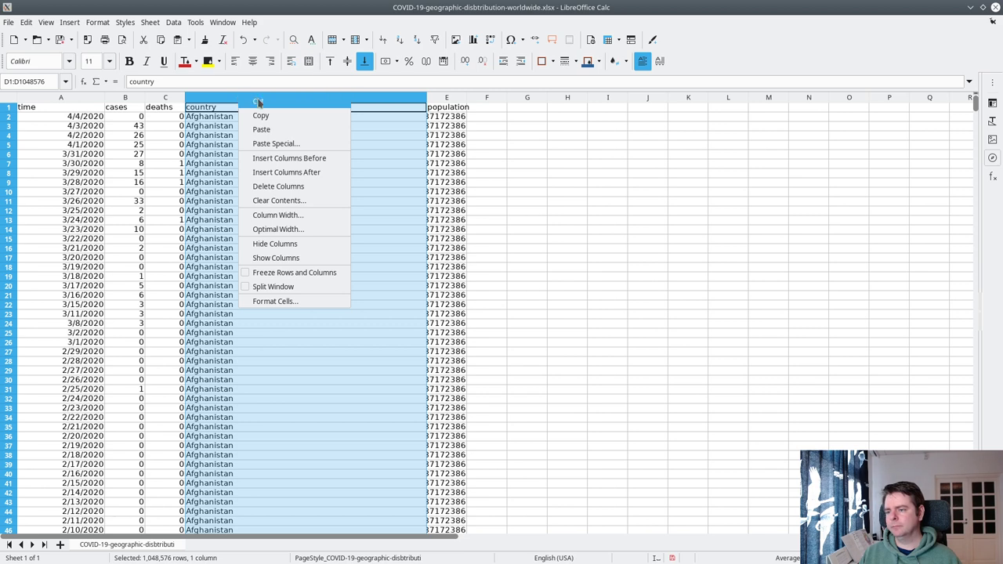
{"action": "left_click", "coordinate": [259, 102]}
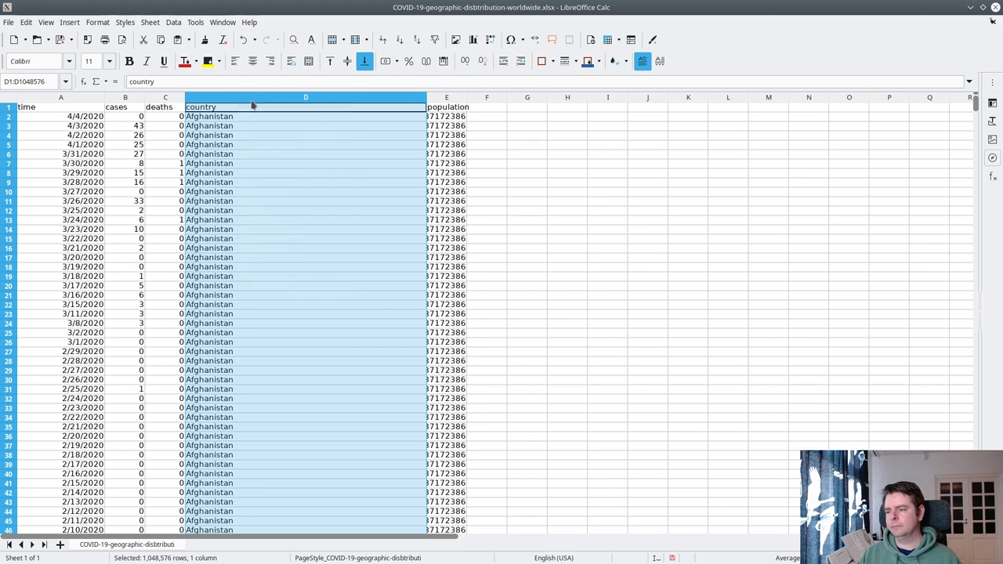
{"action": "right_click", "coordinate": [37, 98]}
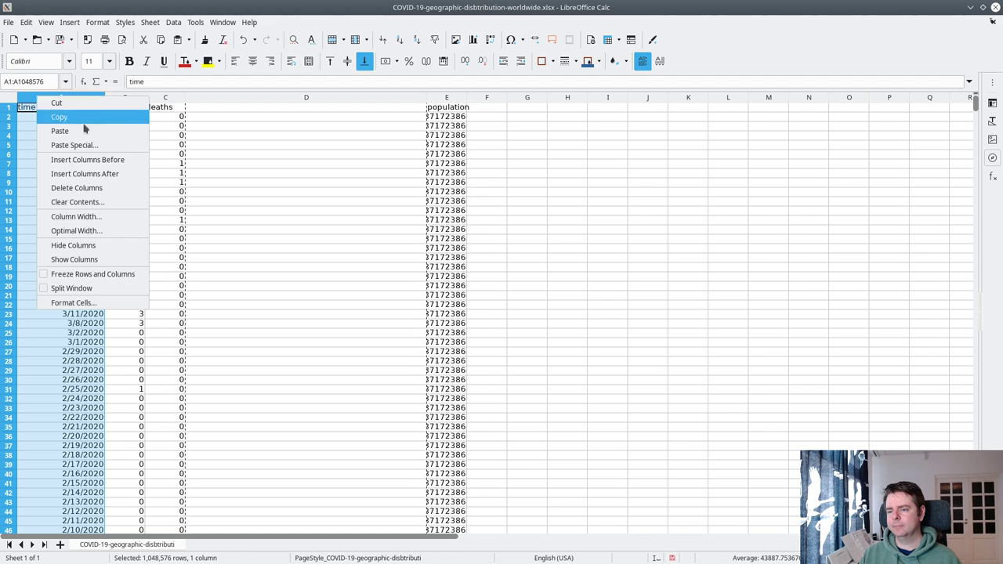
{"action": "left_click", "coordinate": [115, 159]}
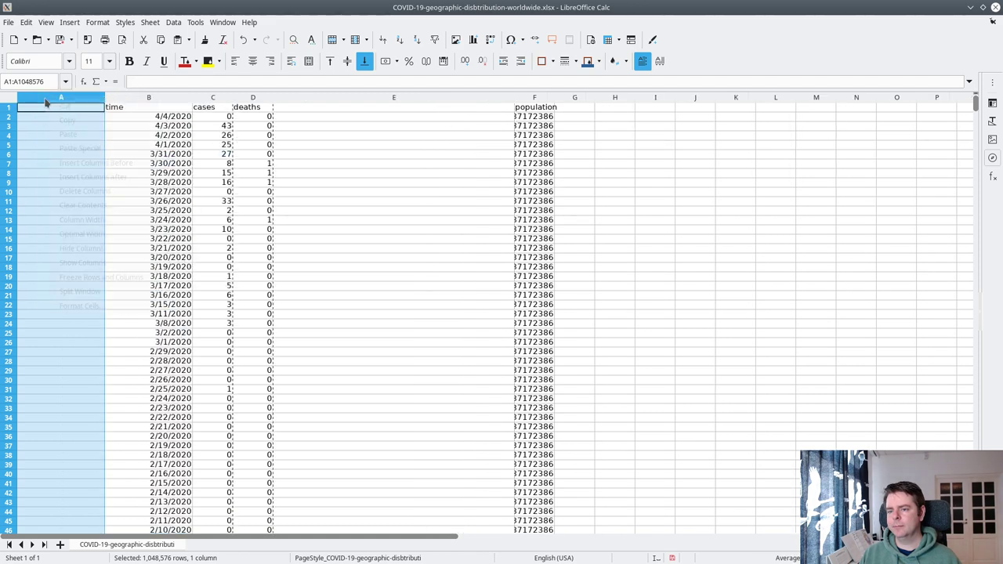
{"action": "right_click", "coordinate": [46, 99]}
{"action": "left_click", "coordinate": [68, 134]}
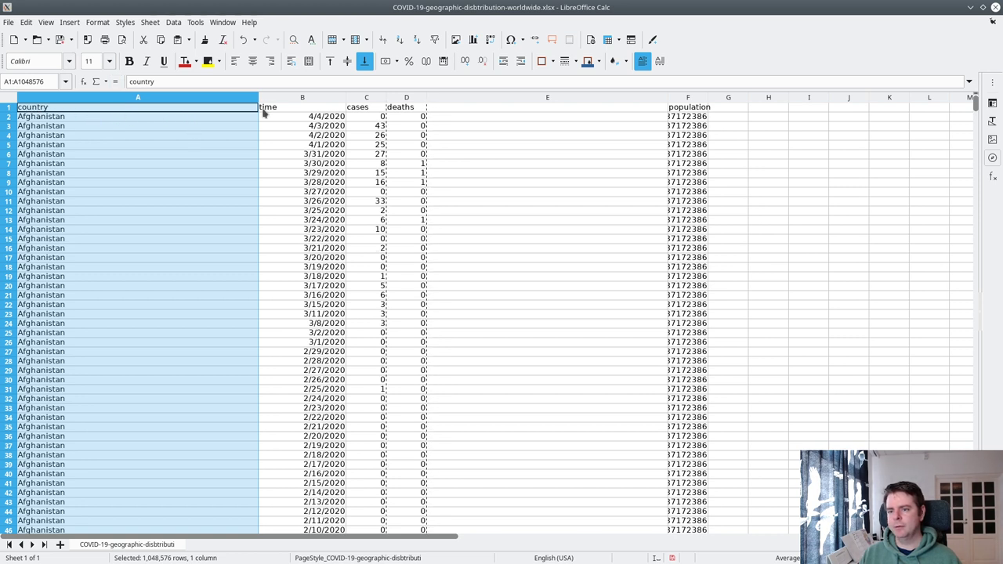
Delete the emptied column E between deaths and population, and widen the population column
{"action": "left_click", "coordinate": [282, 100]}
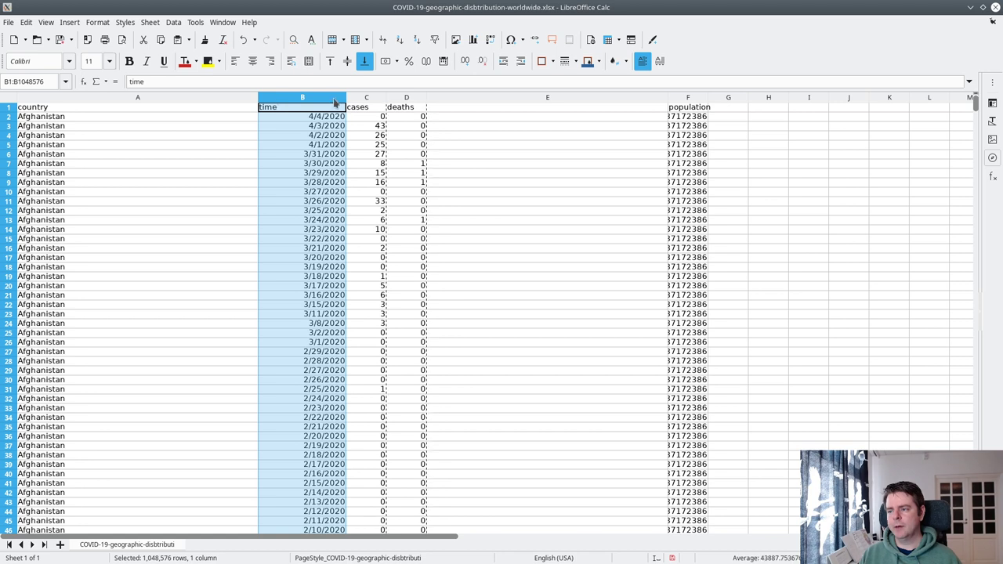
{"action": "left_click", "coordinate": [506, 99]}
{"action": "right_click", "coordinate": [506, 99]}
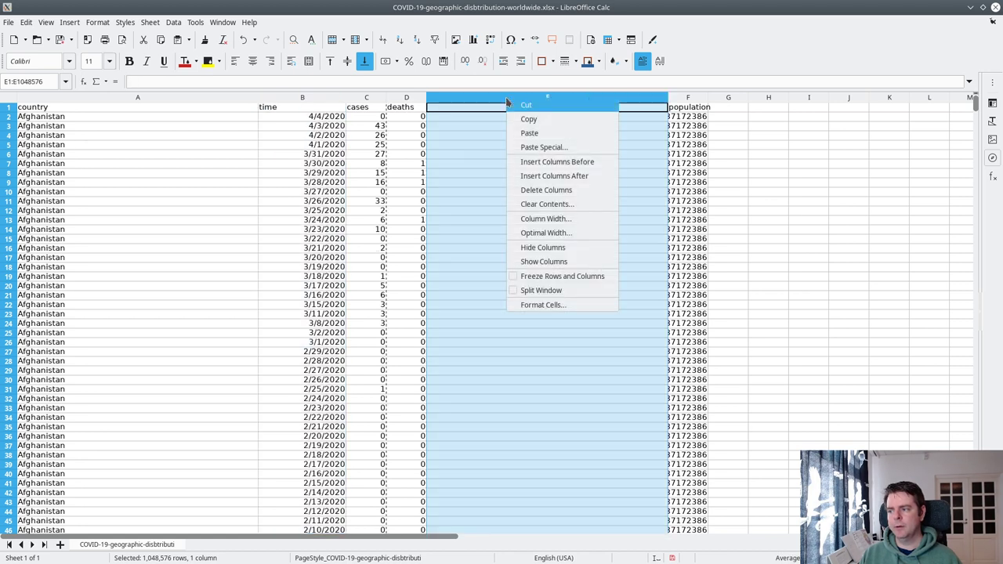
{"action": "left_click", "coordinate": [572, 189]}
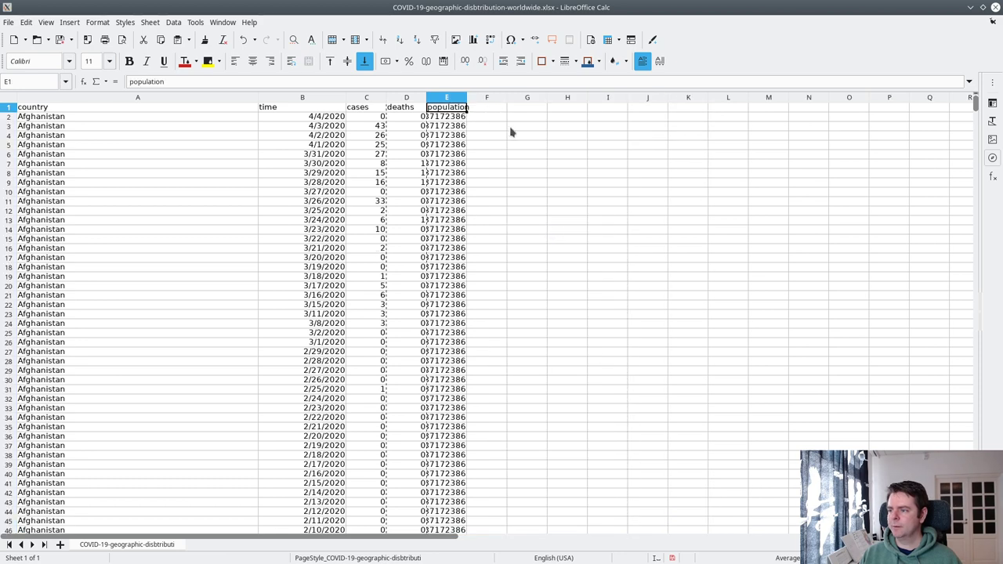
{"action": "left_click_drag", "start_coordinate": [466, 100], "coordinate": [585, 99]}
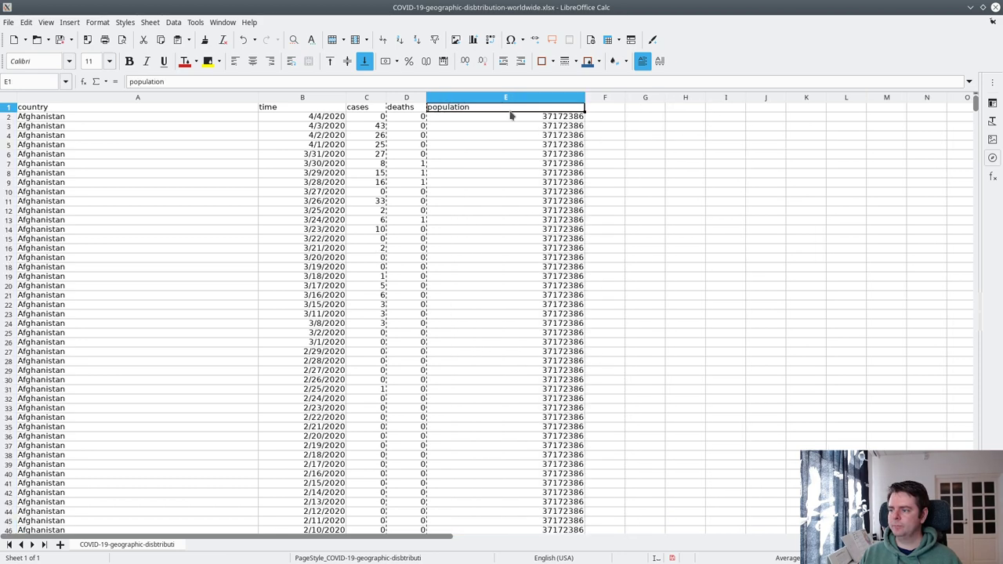
Save the workbook, switch to Gapminder Tools Offline and close the Bubbles 7 chart
{"action": "key", "text": "ctrl+s"}
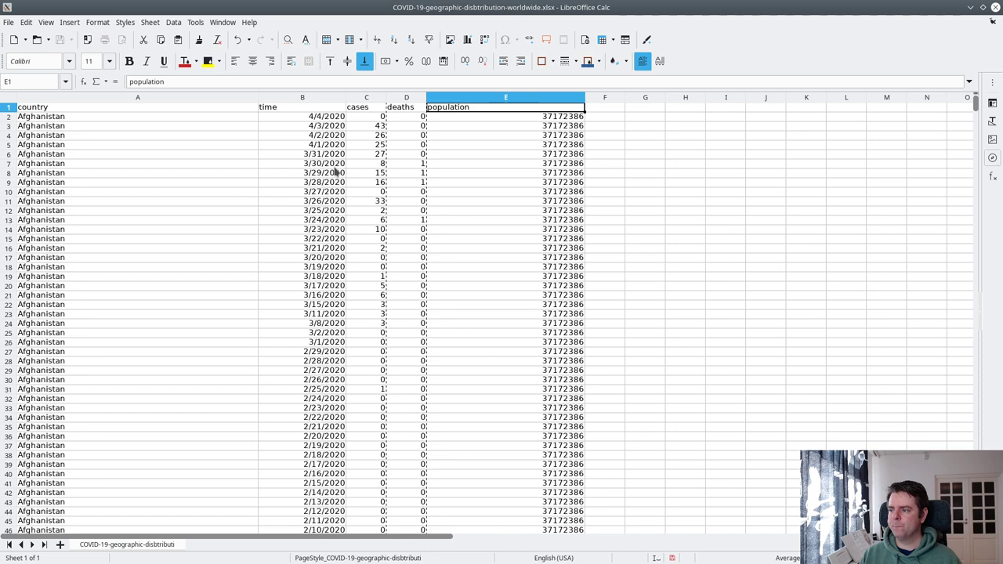
{"action": "left_click", "coordinate": [971, 7]}
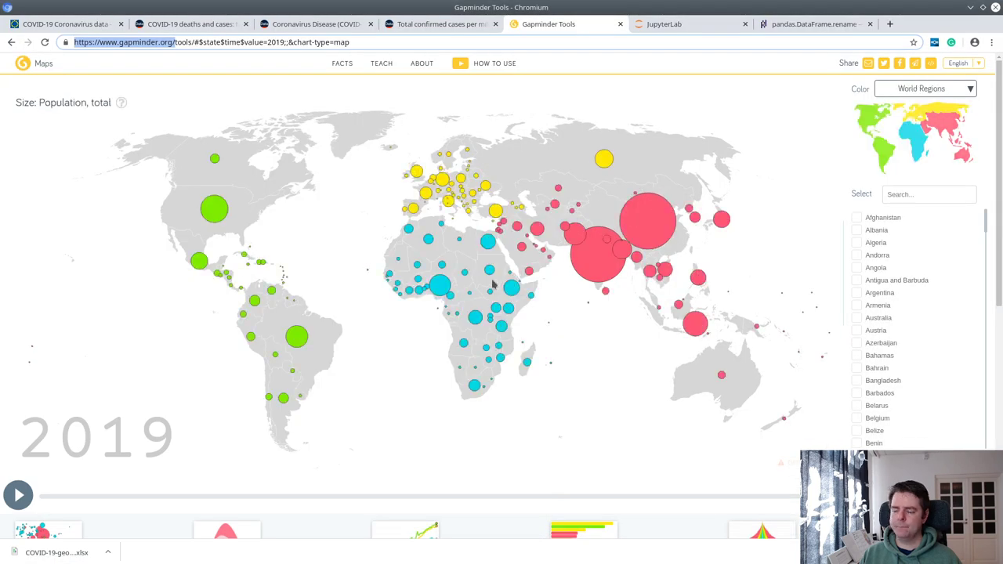
{"action": "key", "text": "alt+Tab"}
{"action": "key", "text": "alt+Tab"}
{"action": "key", "text": "alt+Tab"}
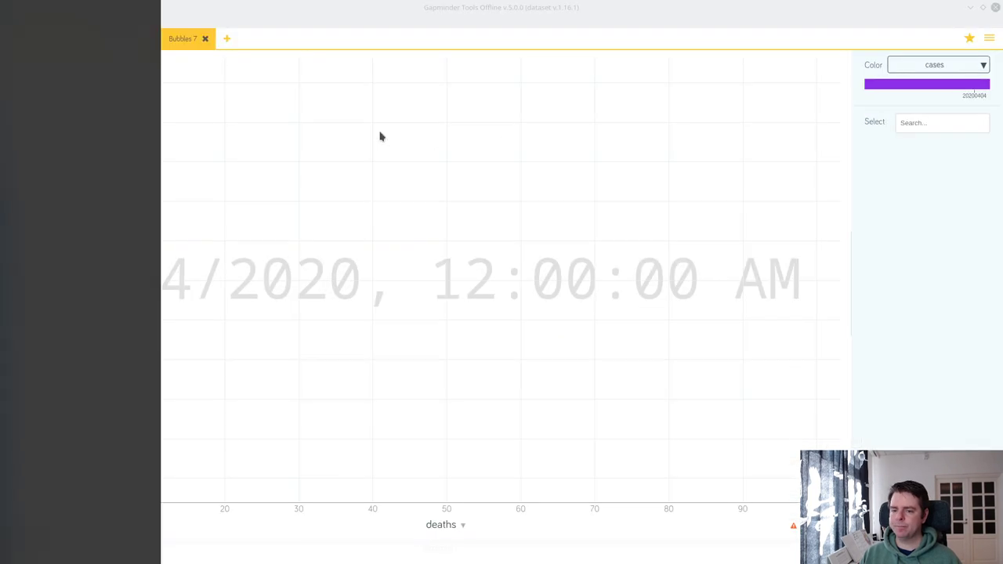
{"action": "key", "text": "alt+Tab"}
{"action": "key", "text": "alt+Tab"}
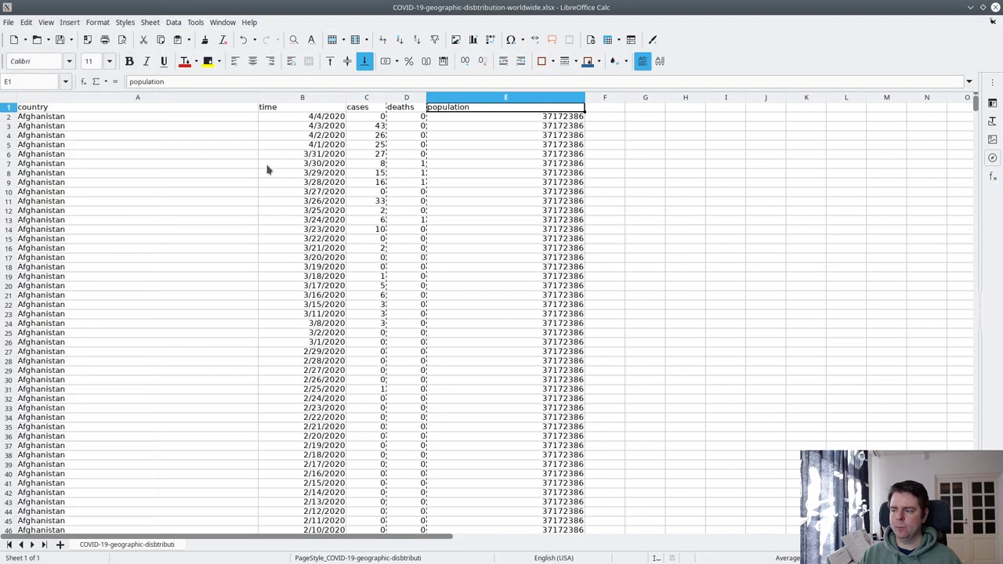
{"action": "key", "text": "alt+Tab"}
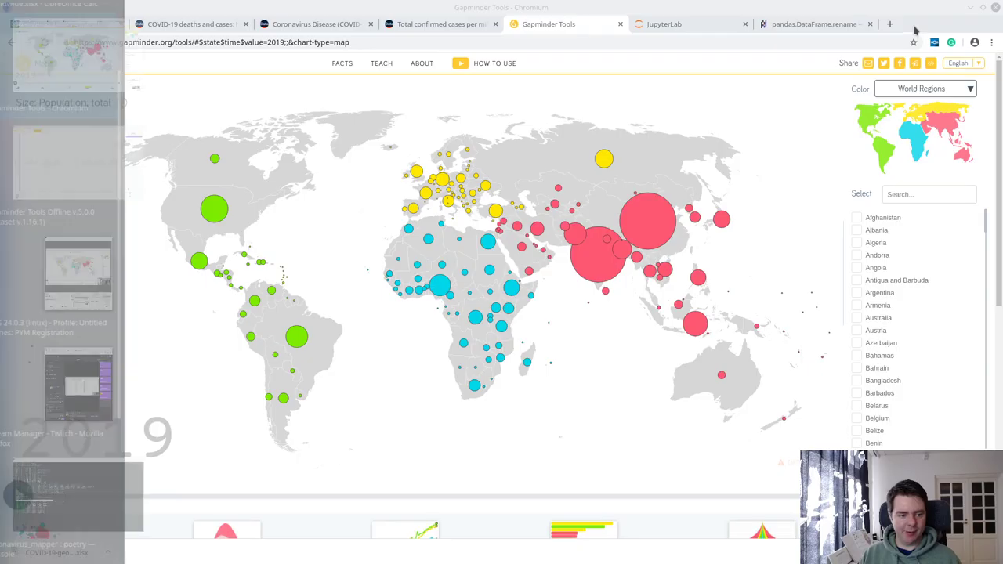
{"action": "key", "text": "alt+Tab"}
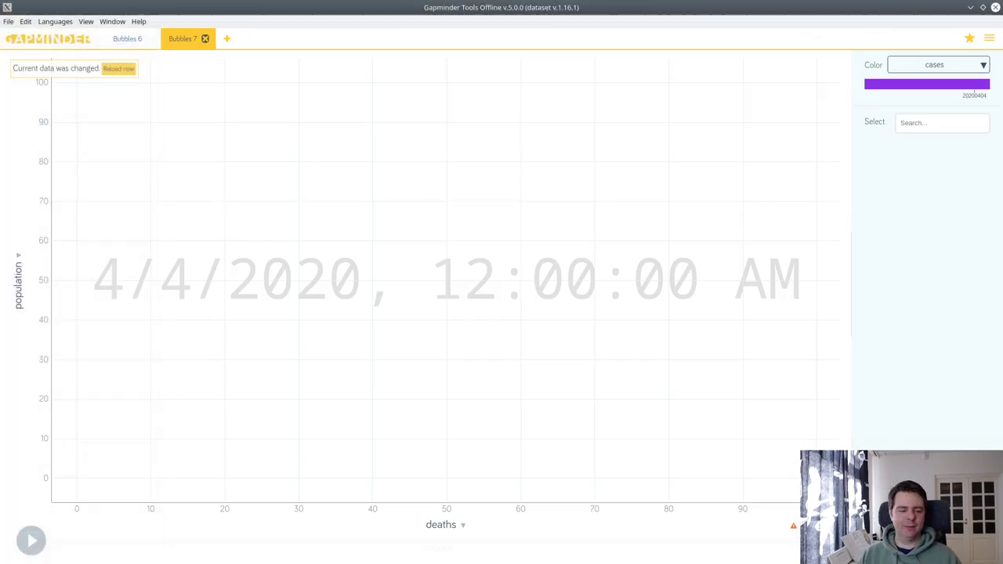
{"action": "left_click", "coordinate": [200, 38]}
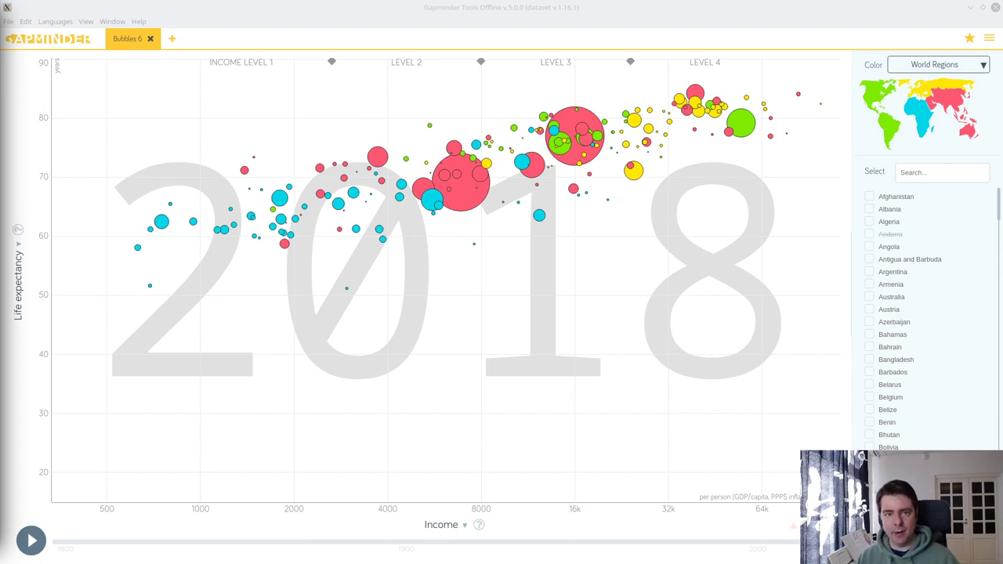
{"action": "left_click", "coordinate": [338, 9]}
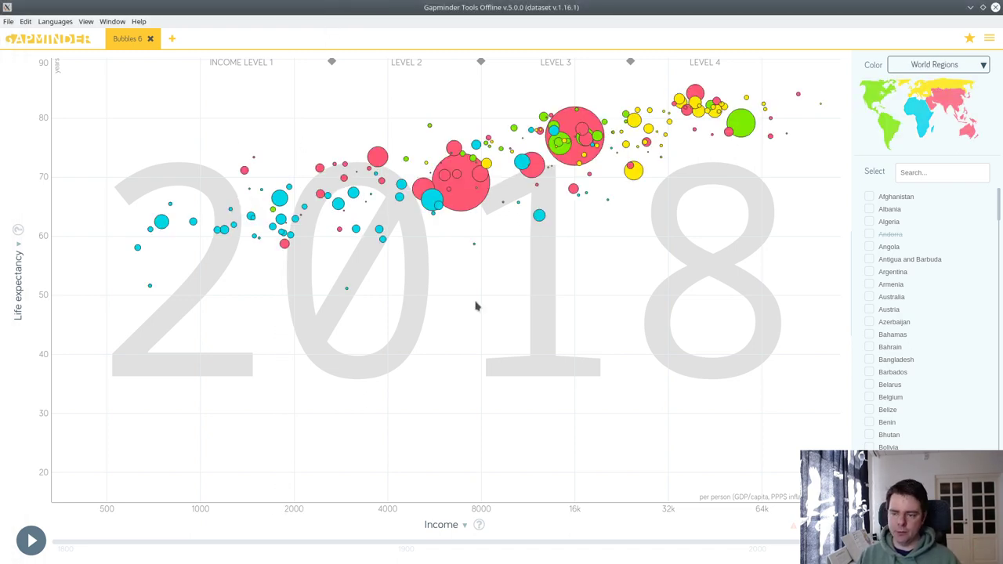
Start a new chart from your own Excel data and load COVID-19-geographic-disbtribution-worldwide.xlsx from the notebooks/data folder
{"action": "left_click", "coordinate": [9, 22]}
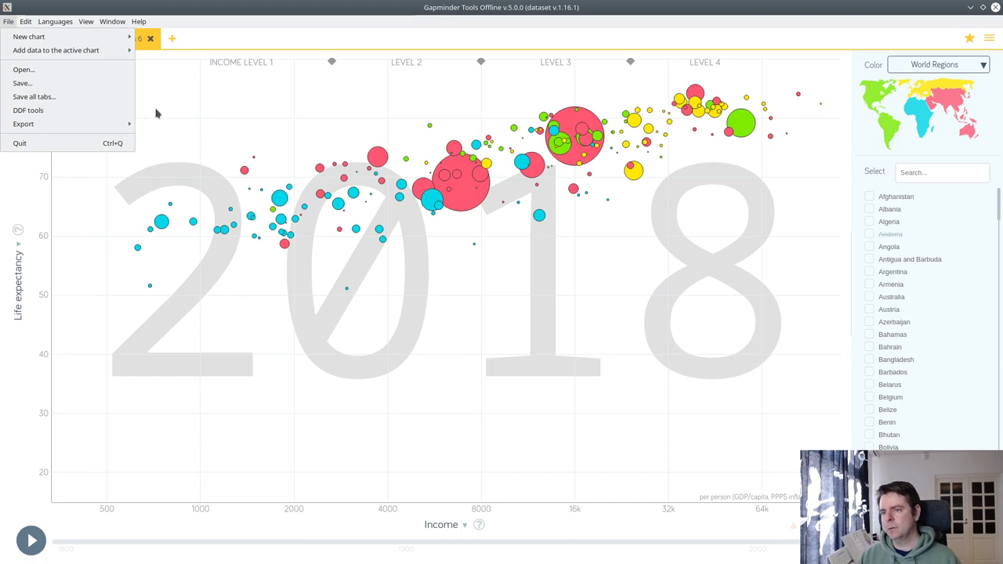
{"action": "mouse_move", "coordinate": [90, 39]}
{"action": "mouse_move", "coordinate": [168, 50]}
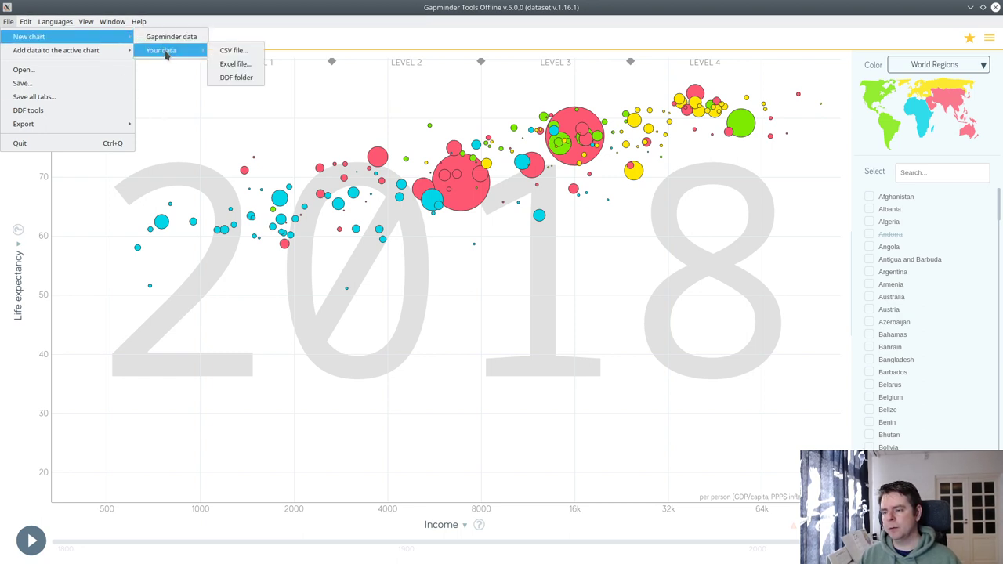
{"action": "left_click", "coordinate": [253, 67]}
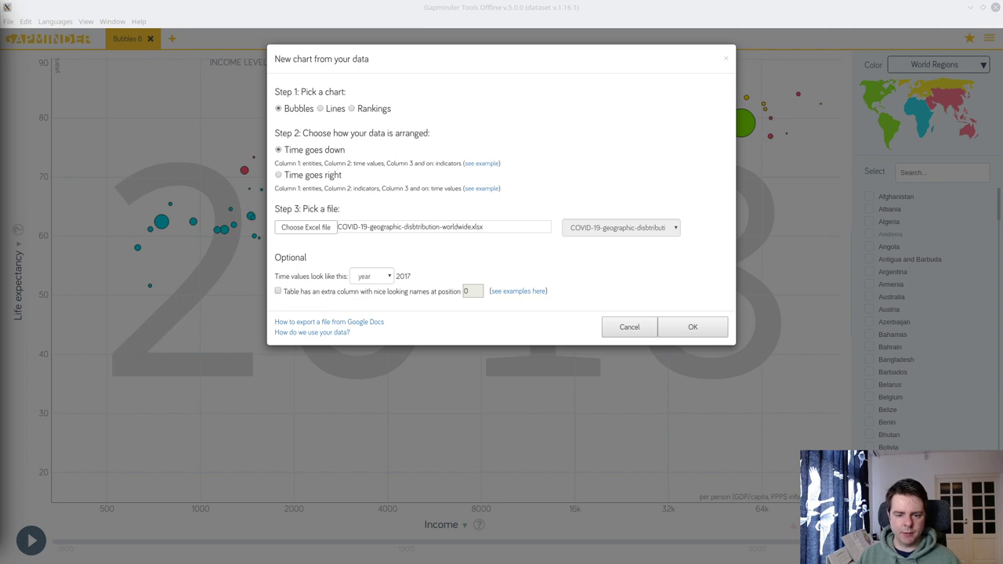
{"action": "left_click", "coordinate": [309, 227]}
{"action": "double_click", "coordinate": [432, 123]}
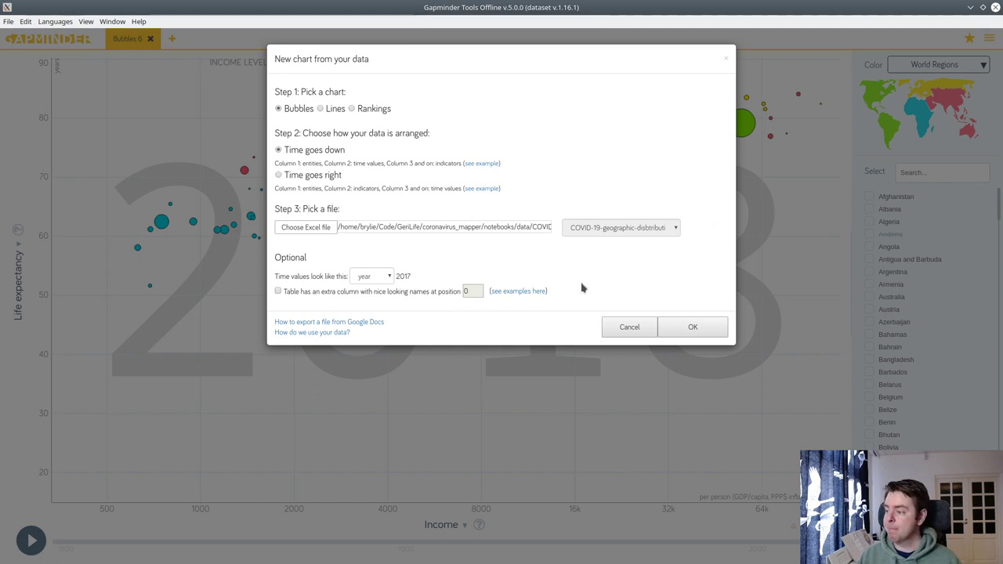
Set the time values to day, pick Lines as the chart type and create the chart
{"action": "left_click", "coordinate": [387, 279]}
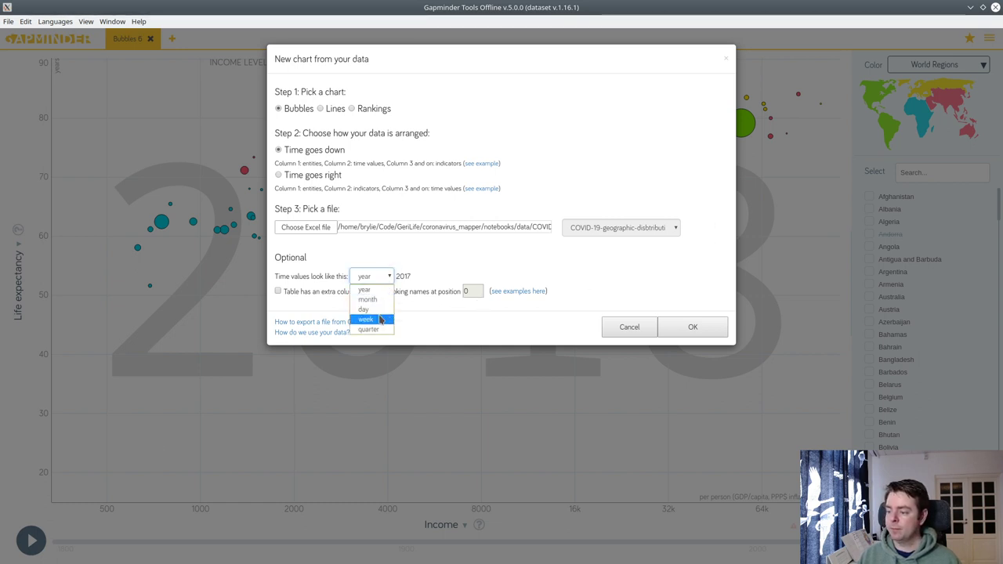
{"action": "left_click", "coordinate": [383, 312]}
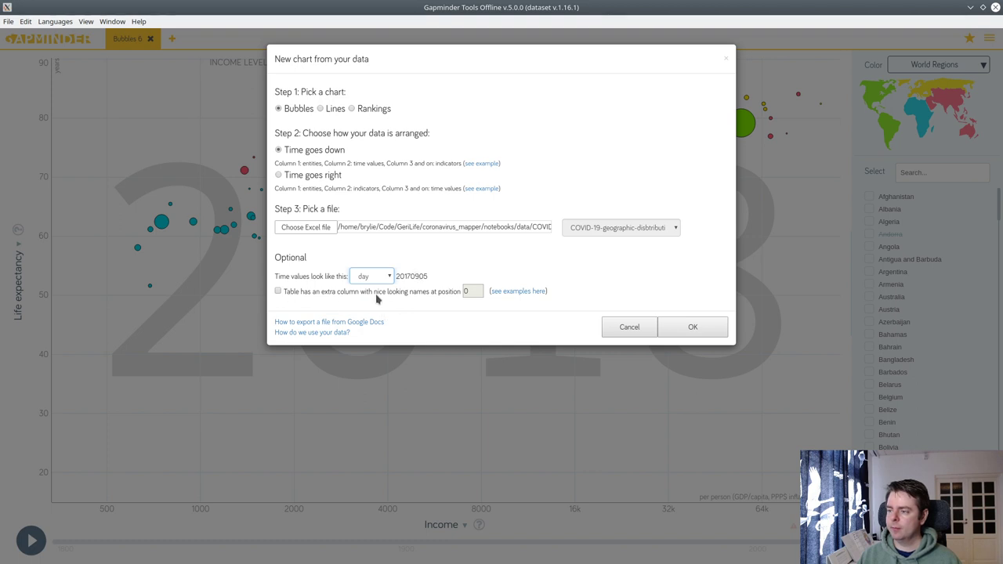
{"action": "left_click", "coordinate": [321, 109]}
{"action": "left_click", "coordinate": [335, 322]}
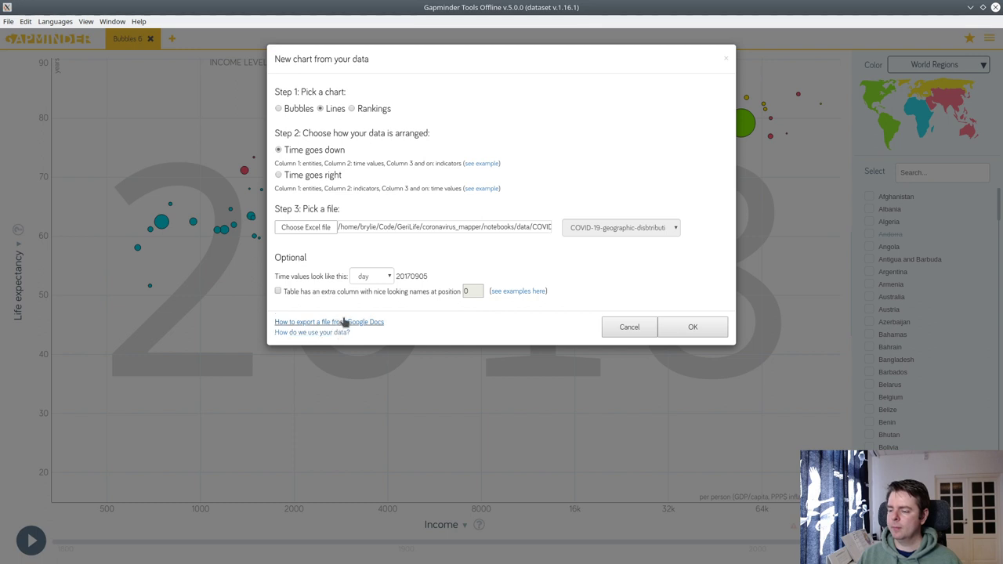
{"action": "left_click", "coordinate": [689, 324]}
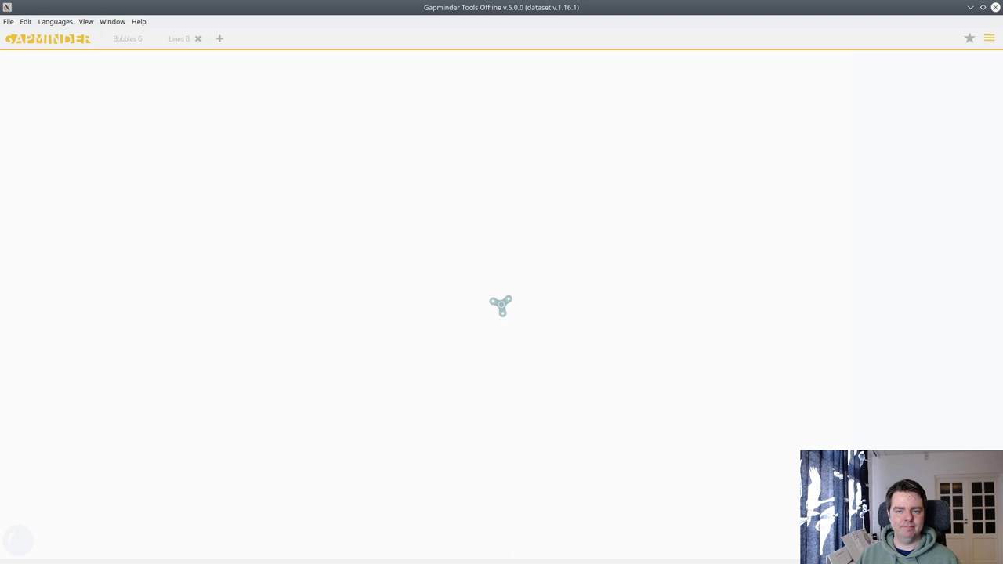
Switch to Chromium and open the Gapminder Tools Offline page through the Gapminder site's FAQ on sharing data and downloading the tools
{"action": "key", "text": "alt+Tab"}
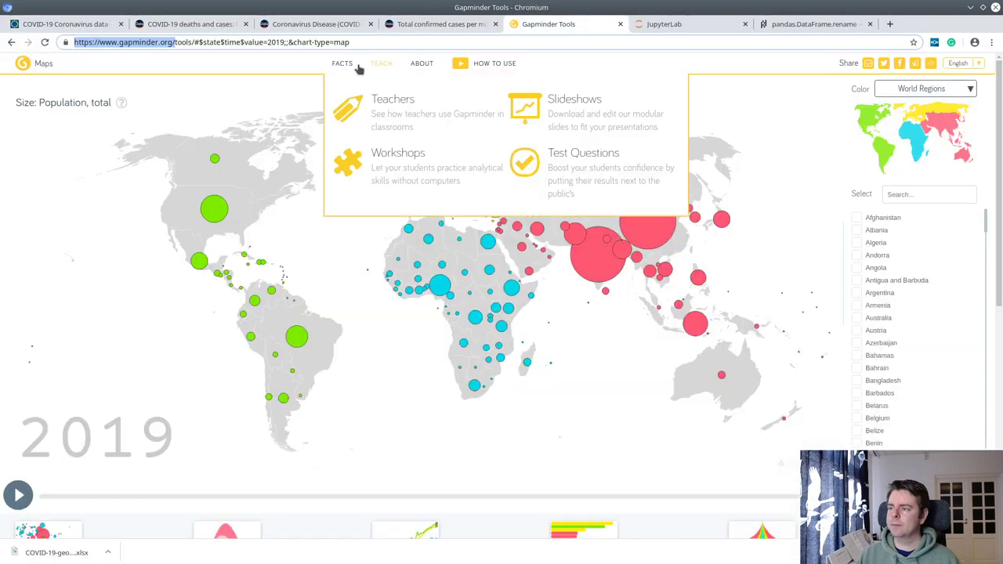
{"action": "mouse_move", "coordinate": [352, 69]}
{"action": "mouse_move", "coordinate": [413, 63]}
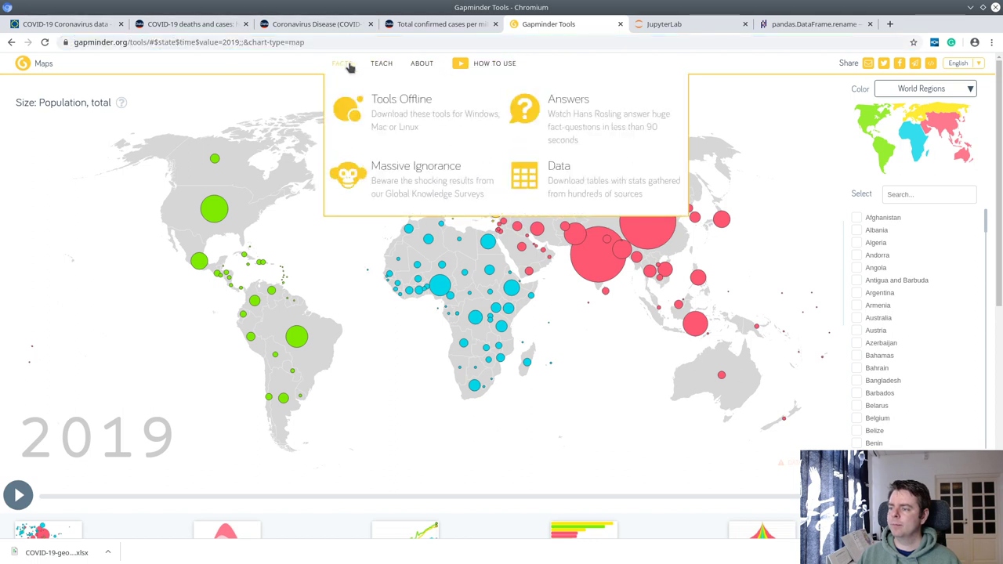
{"action": "mouse_move", "coordinate": [36, 68]}
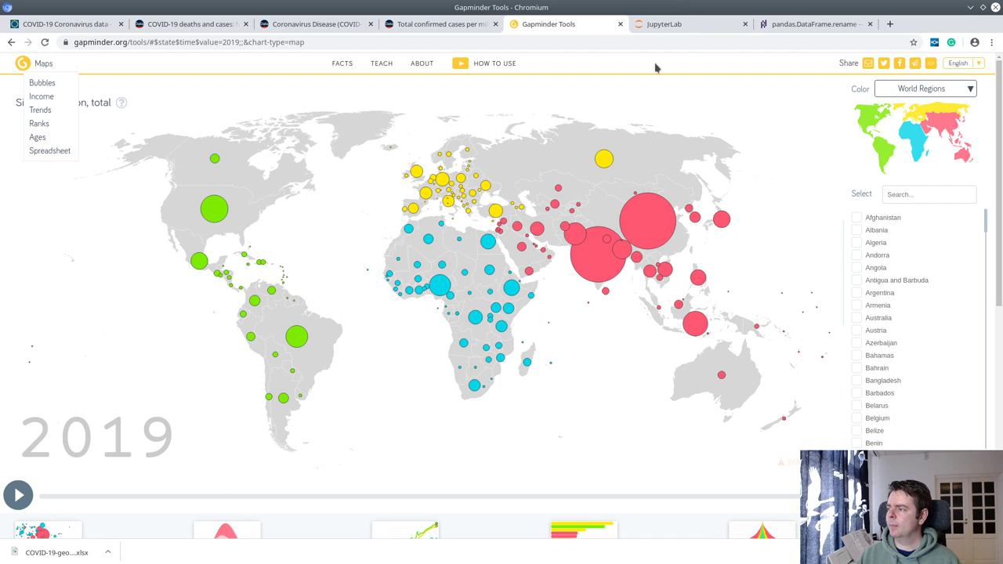
{"action": "scroll", "coordinate": [870, 345], "scroll_direction": "down", "scroll_amount": 6}
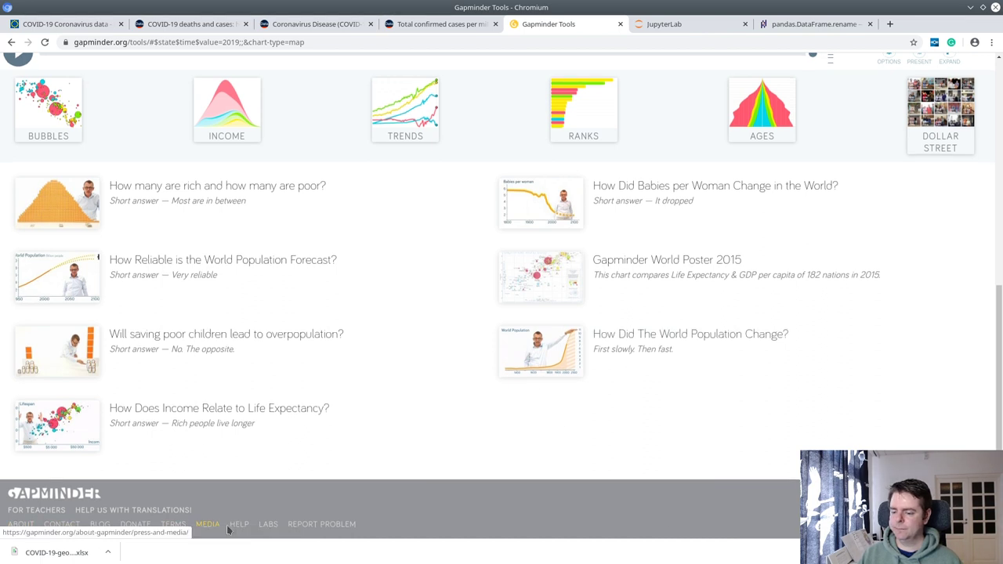
{"action": "left_click", "coordinate": [254, 530]}
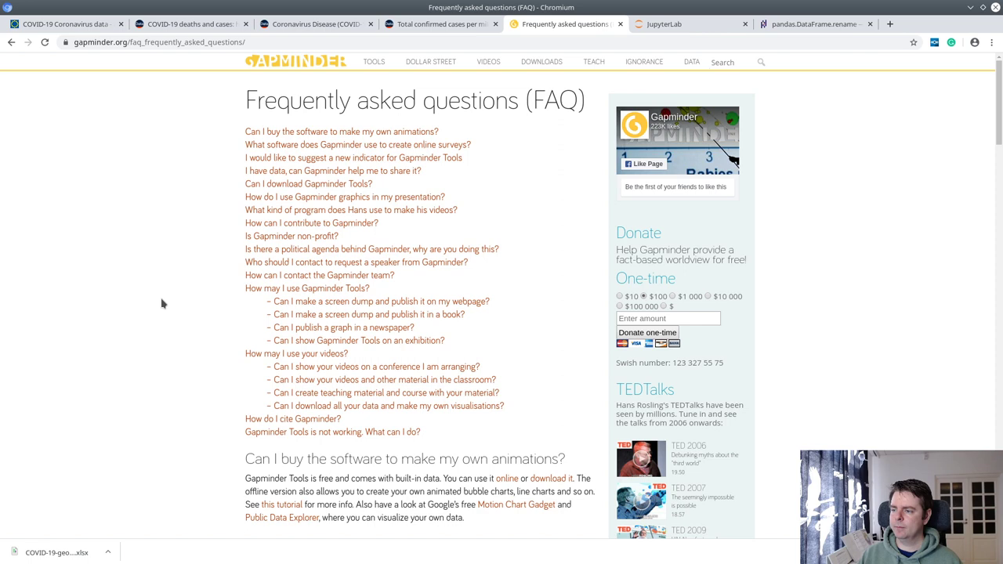
{"action": "left_click", "coordinate": [403, 171]}
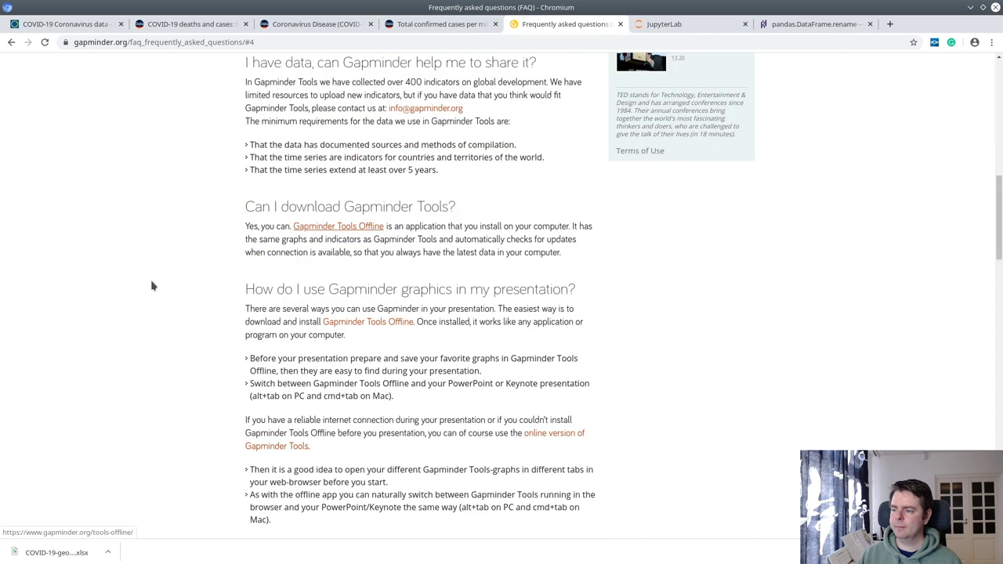
{"action": "left_click", "coordinate": [353, 228]}
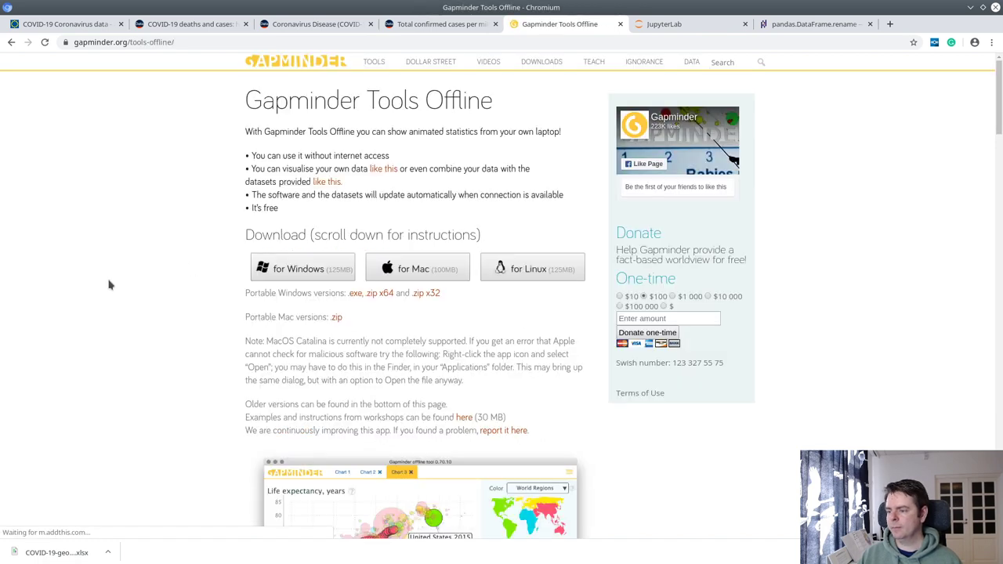
Open the tutorial on visualising your own data and read how the time-in-rows and time-in-columns tables must be arranged
{"action": "left_click", "coordinate": [378, 171]}
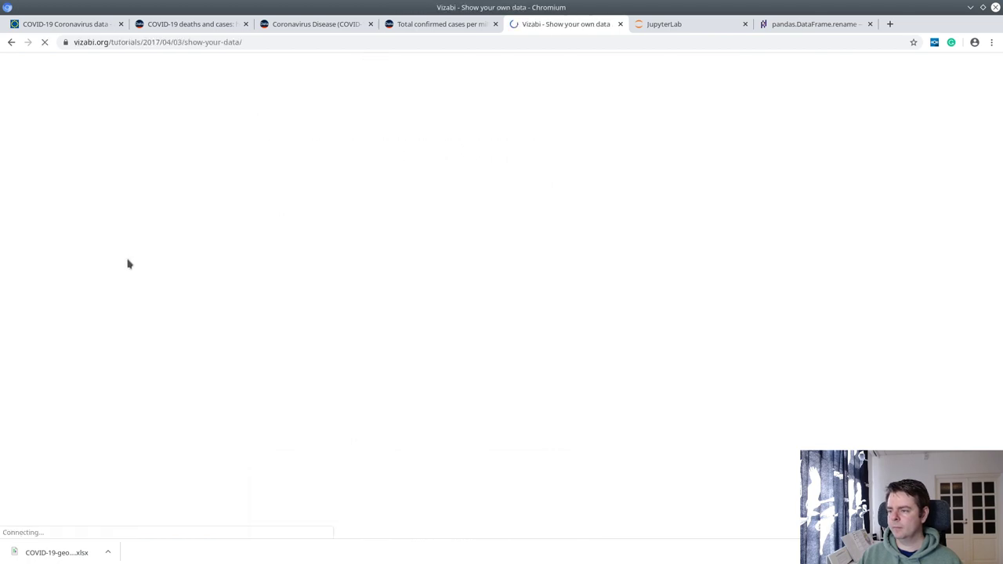
{"action": "scroll", "coordinate": [130, 265], "scroll_direction": "down", "scroll_amount": 6}
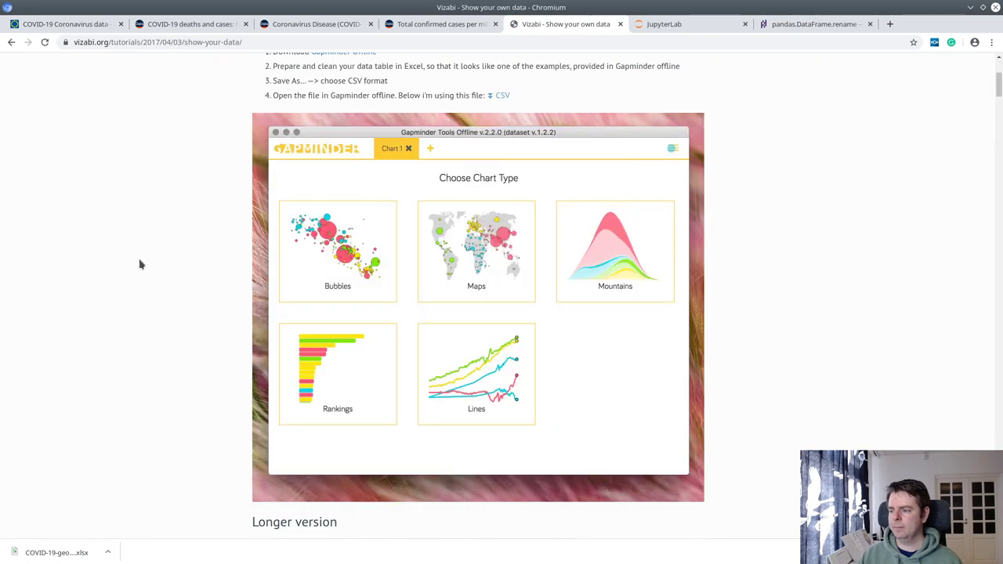
{"action": "scroll", "coordinate": [142, 264], "scroll_direction": "down", "scroll_amount": 5}
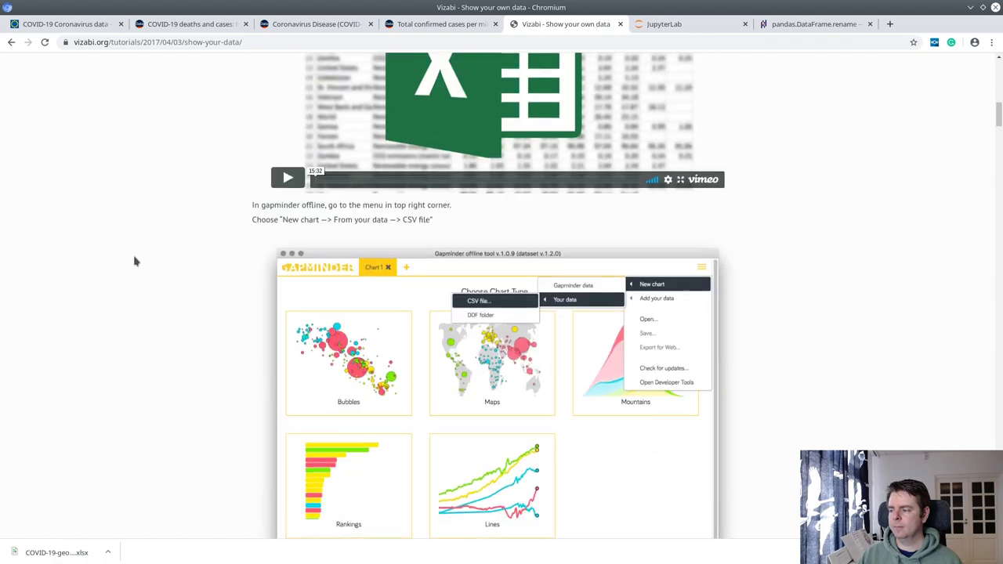
{"action": "scroll", "coordinate": [133, 259], "scroll_direction": "down", "scroll_amount": 3}
{"action": "scroll", "coordinate": [128, 255], "scroll_direction": "down", "scroll_amount": 3}
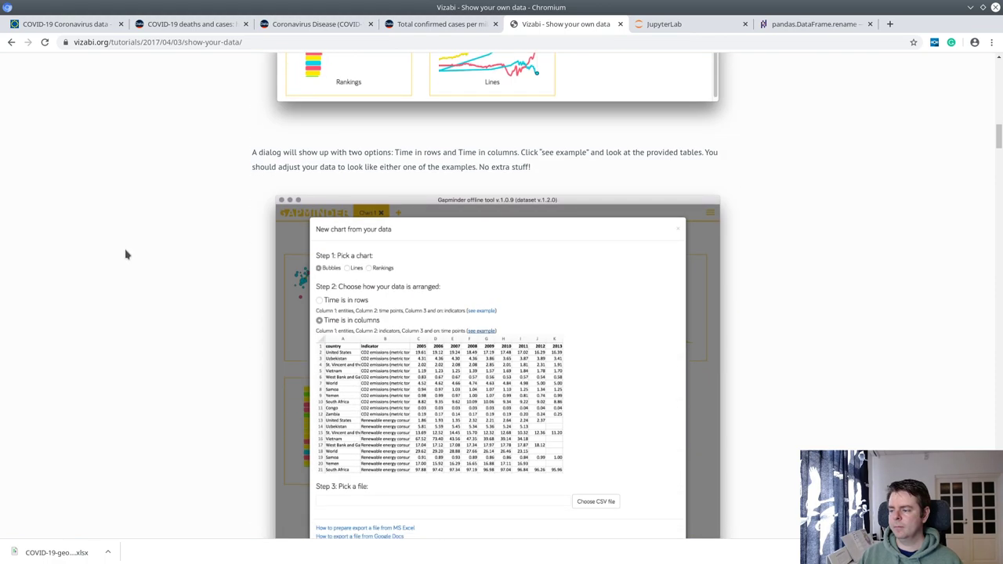
{"action": "scroll", "coordinate": [341, 360], "scroll_direction": "up", "scroll_amount": 1}
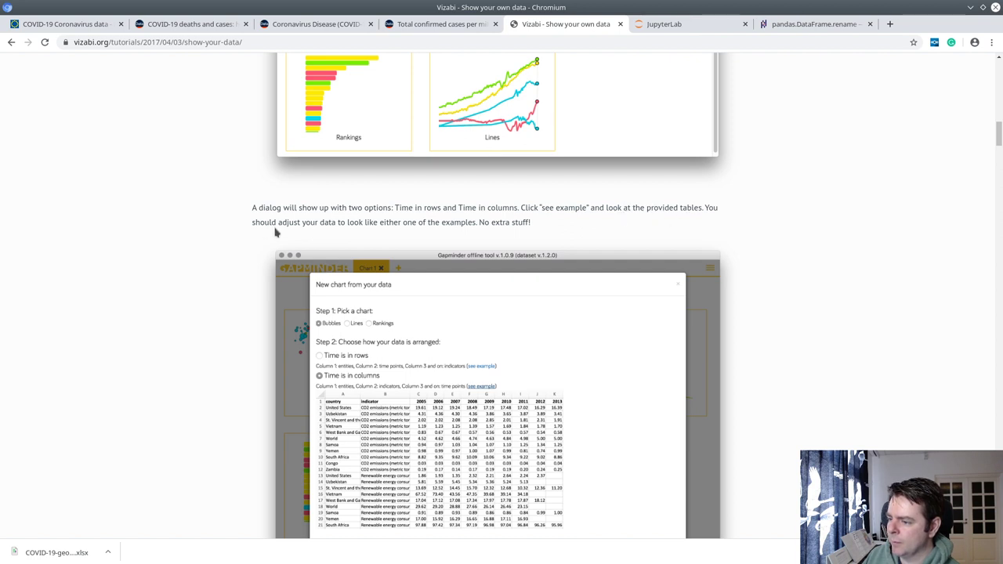
{"action": "scroll", "coordinate": [357, 219], "scroll_direction": "down", "scroll_amount": 1}
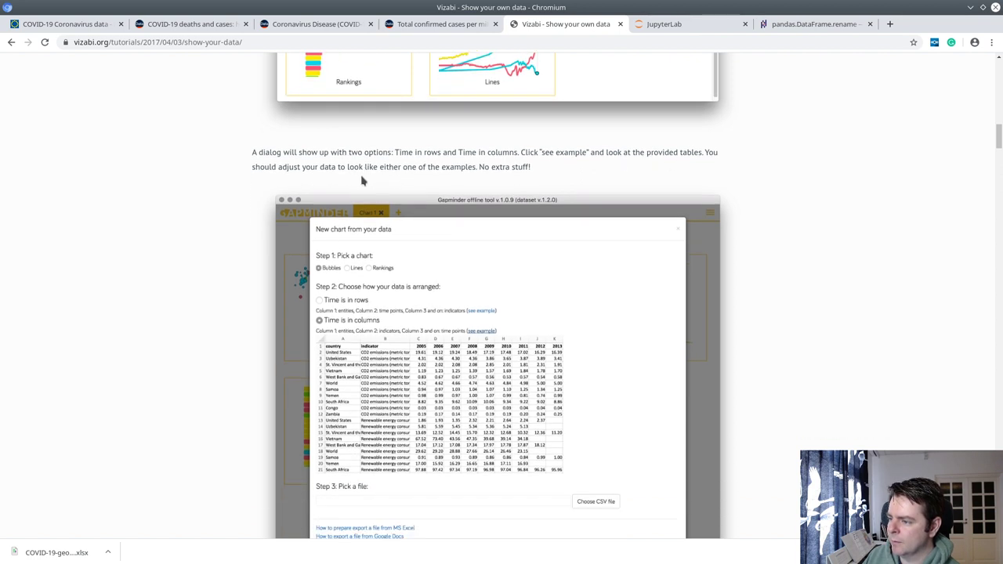
{"action": "scroll", "coordinate": [460, 182], "scroll_direction": "down", "scroll_amount": 2}
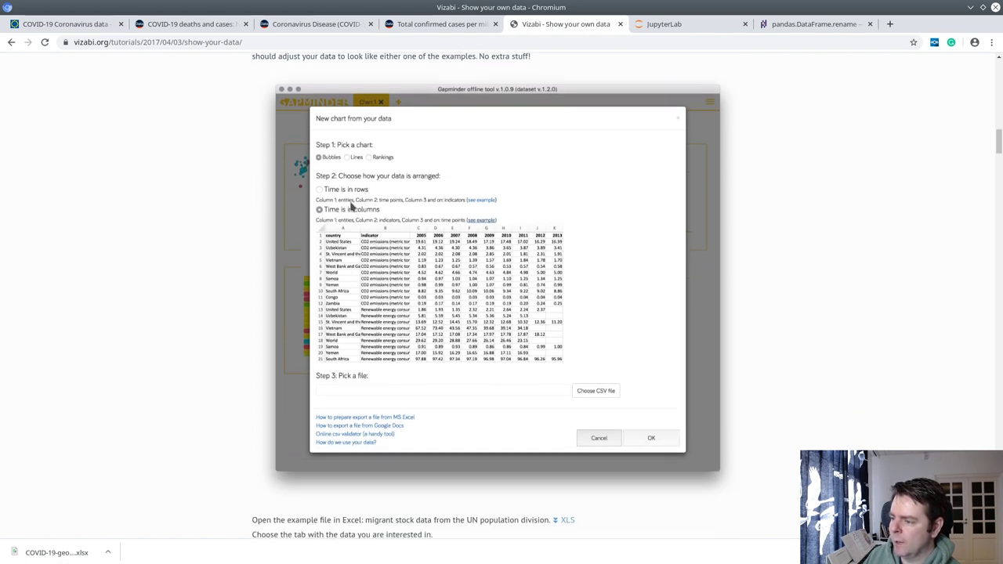
Read through the tutorial's worked Excel example on removing headers, columns and aggregation rows and adding indicator names
{"action": "scroll", "coordinate": [253, 216], "scroll_direction": "down", "scroll_amount": 4}
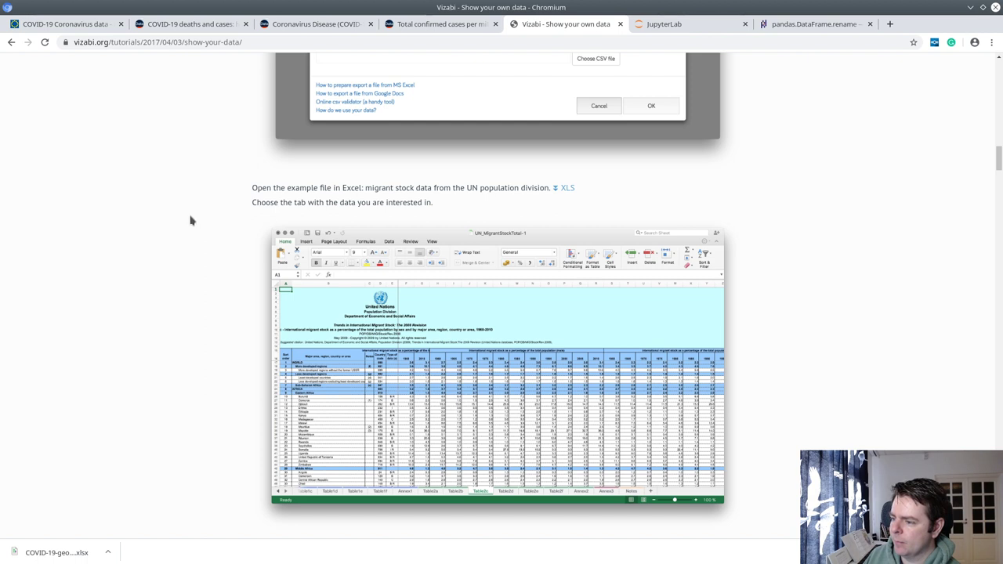
{"action": "scroll", "coordinate": [191, 222], "scroll_direction": "down", "scroll_amount": 3}
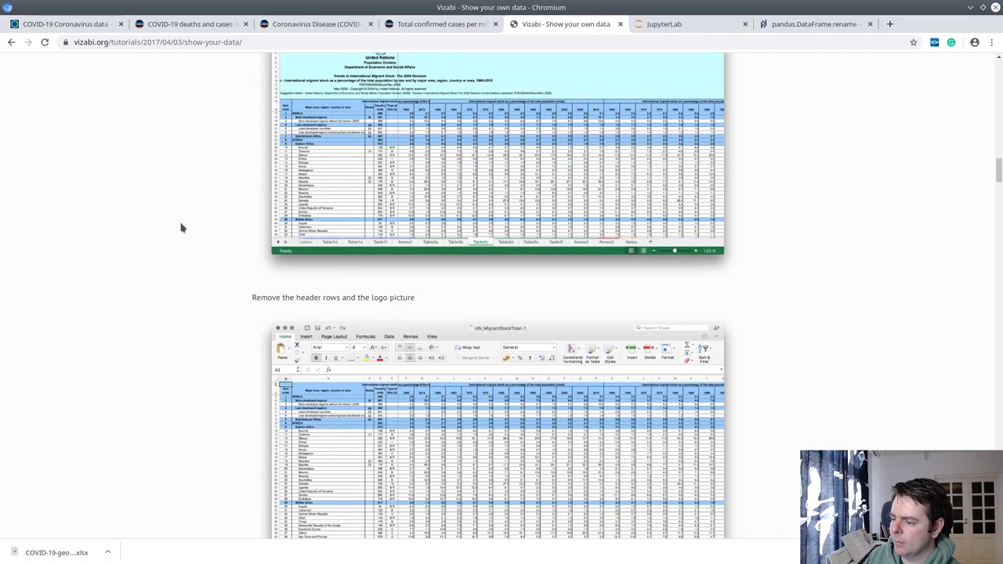
{"action": "scroll", "coordinate": [181, 231], "scroll_direction": "down", "scroll_amount": 2}
{"action": "scroll", "coordinate": [177, 230], "scroll_direction": "down", "scroll_amount": 3}
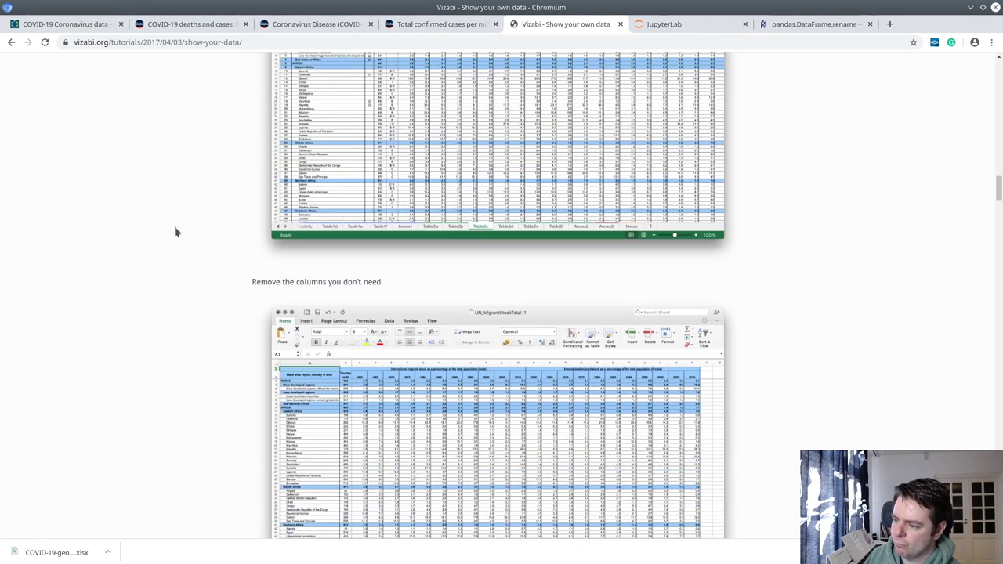
{"action": "scroll", "coordinate": [174, 233], "scroll_direction": "down", "scroll_amount": 3}
{"action": "scroll", "coordinate": [166, 238], "scroll_direction": "down", "scroll_amount": 3}
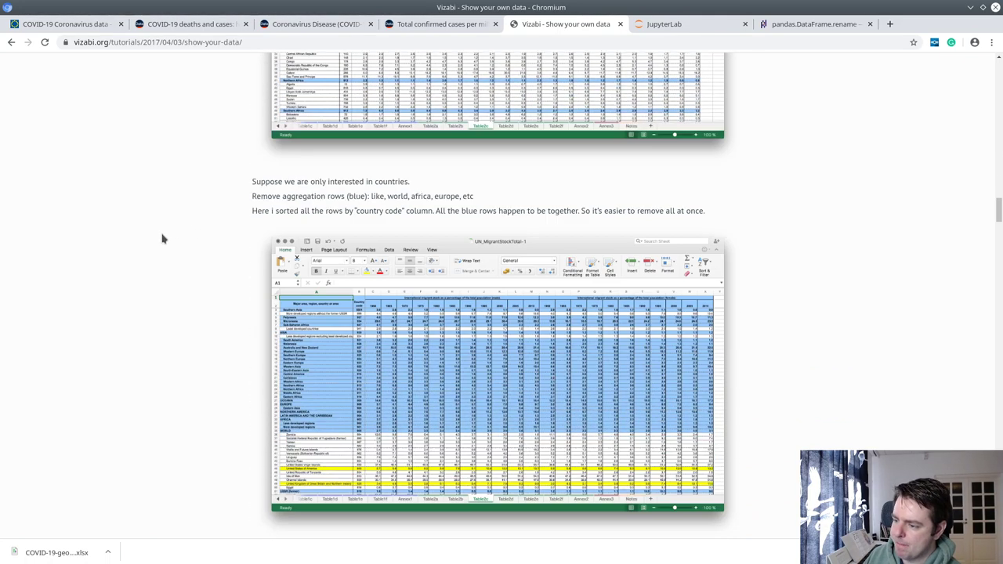
{"action": "scroll", "coordinate": [163, 239], "scroll_direction": "down", "scroll_amount": 3}
{"action": "scroll", "coordinate": [159, 237], "scroll_direction": "down", "scroll_amount": 3}
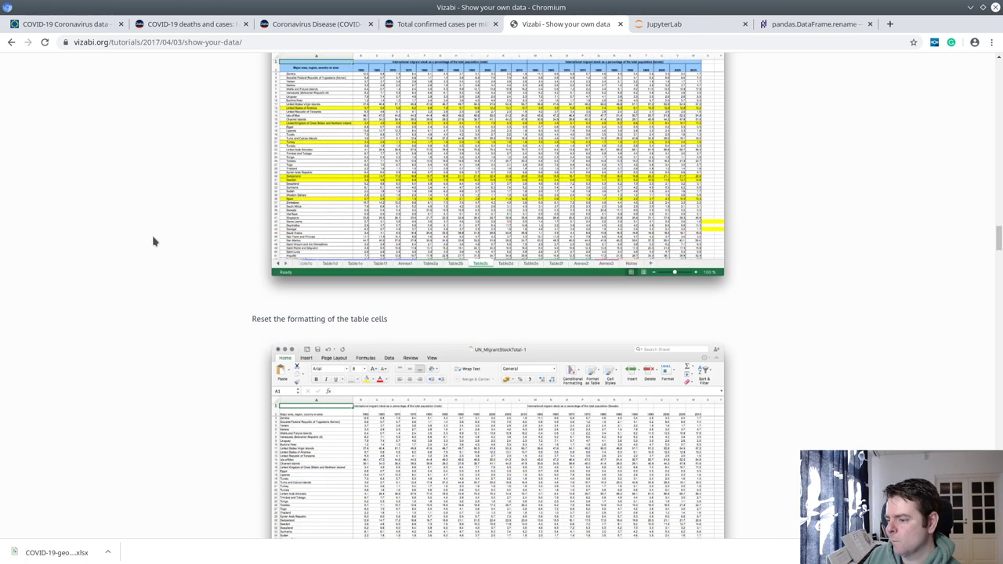
{"action": "scroll", "coordinate": [154, 243], "scroll_direction": "down", "scroll_amount": 3}
{"action": "scroll", "coordinate": [153, 247], "scroll_direction": "down", "scroll_amount": 3}
{"action": "scroll", "coordinate": [152, 247], "scroll_direction": "down", "scroll_amount": 3}
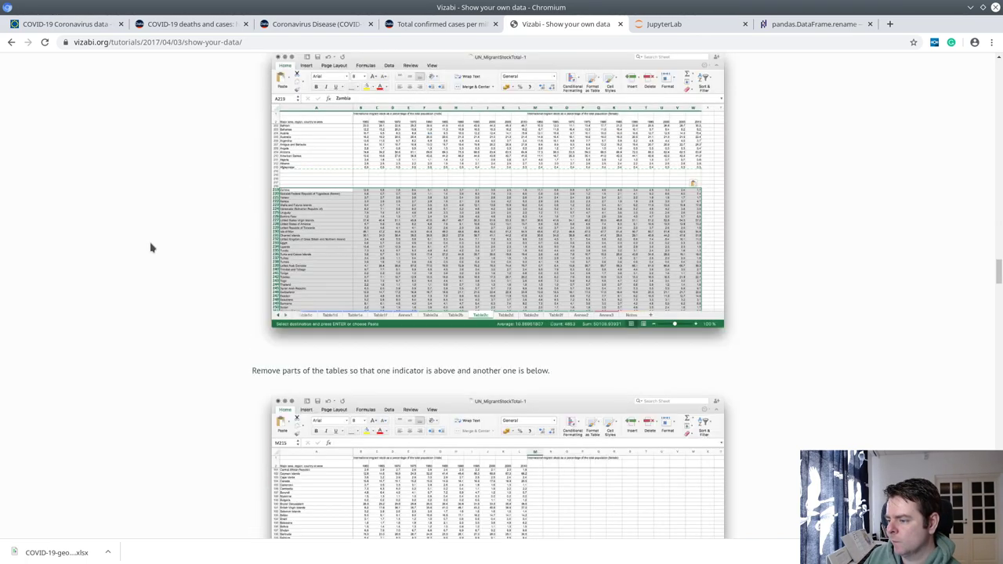
{"action": "scroll", "coordinate": [151, 247], "scroll_direction": "down", "scroll_amount": 3}
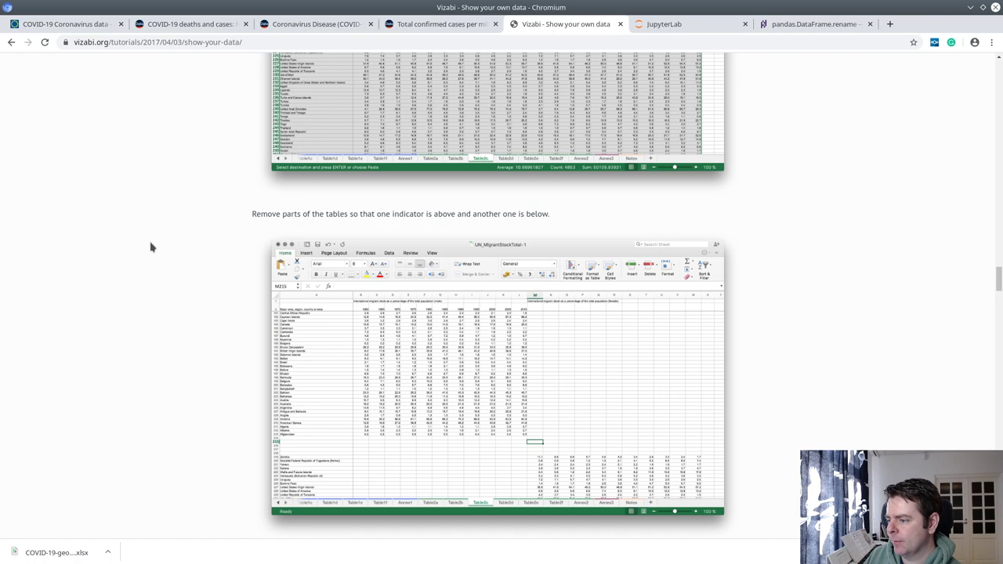
{"action": "scroll", "coordinate": [152, 247], "scroll_direction": "down", "scroll_amount": 6}
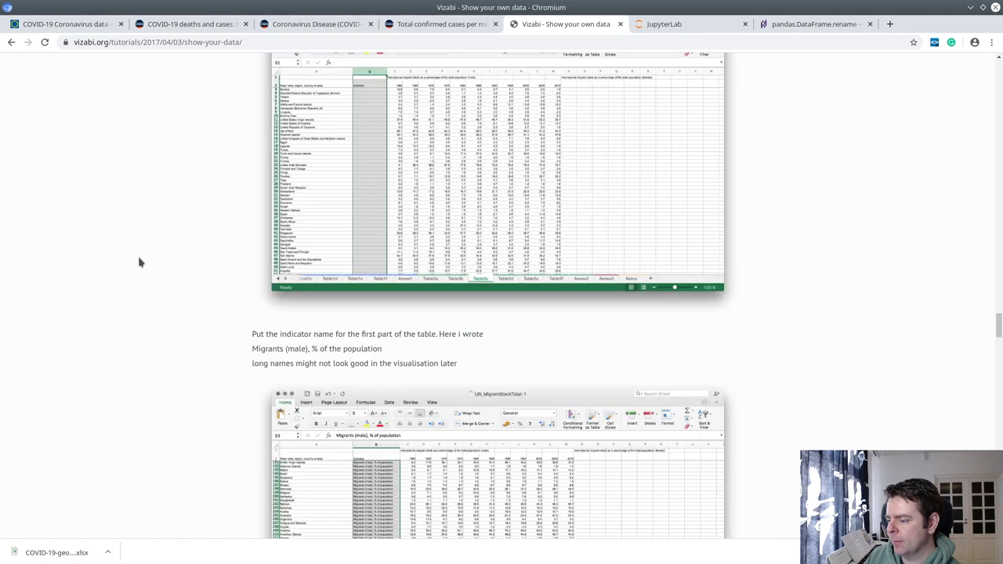
{"action": "scroll", "coordinate": [138, 262], "scroll_direction": "down", "scroll_amount": 3}
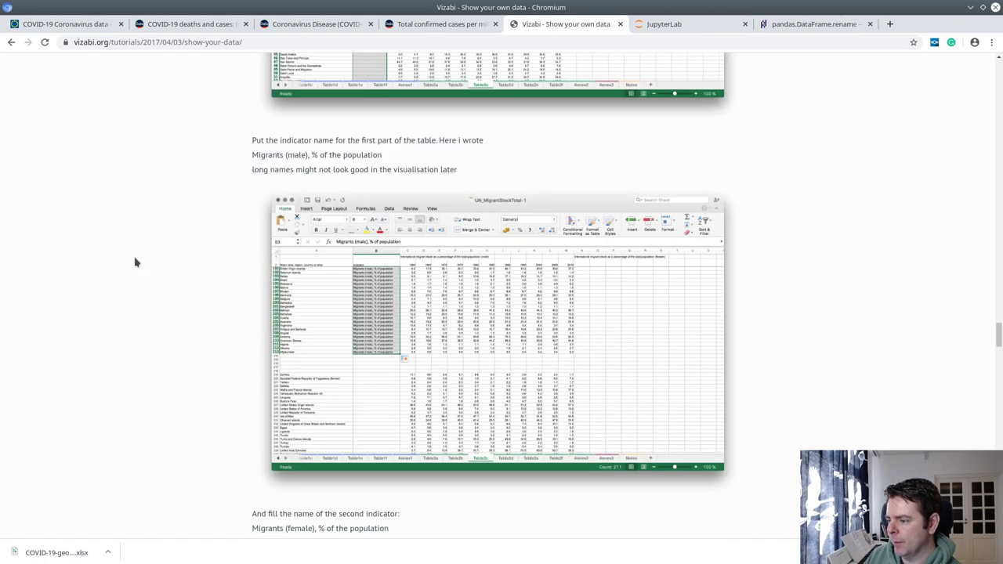
{"action": "scroll", "coordinate": [142, 266], "scroll_direction": "down", "scroll_amount": 4}
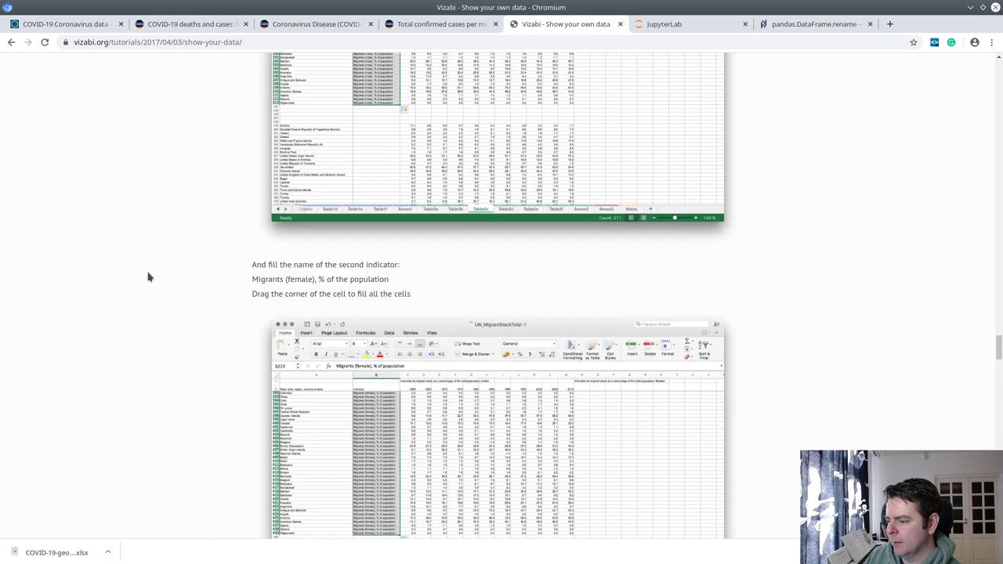
Switch to the COVID-19 workbook in Calc to review its column layout, and return to Gapminder Tools Offline
{"action": "key", "text": "alt+Tab"}
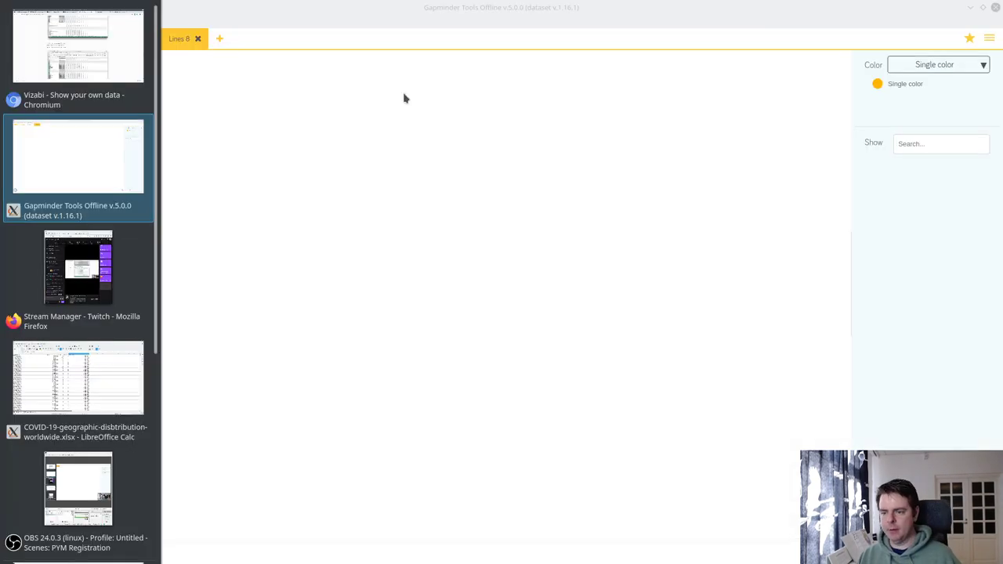
{"action": "key", "text": "alt+Tab"}
{"action": "key", "text": "alt+Tab"}
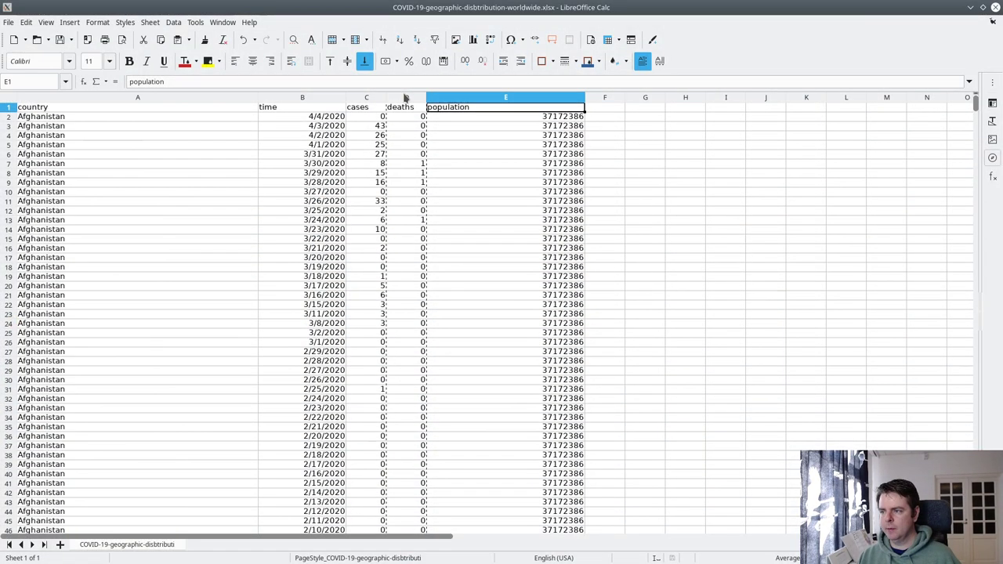
{"action": "key", "text": "alt+Tab"}
{"action": "key", "text": "alt+Tab"}
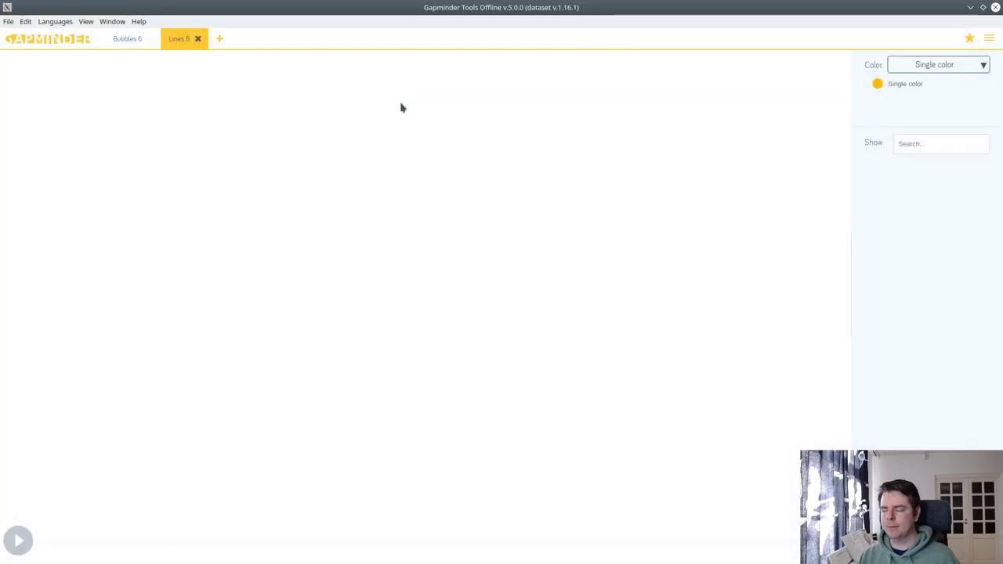
Close the Lines 8 chart and load COVID-19-geographic-disbtribution-worldwide.xlsx as Excel data for the Bubbles 6 chart, with Time goes down
{"action": "left_click", "coordinate": [9, 21]}
{"action": "mouse_move", "coordinate": [118, 50]}
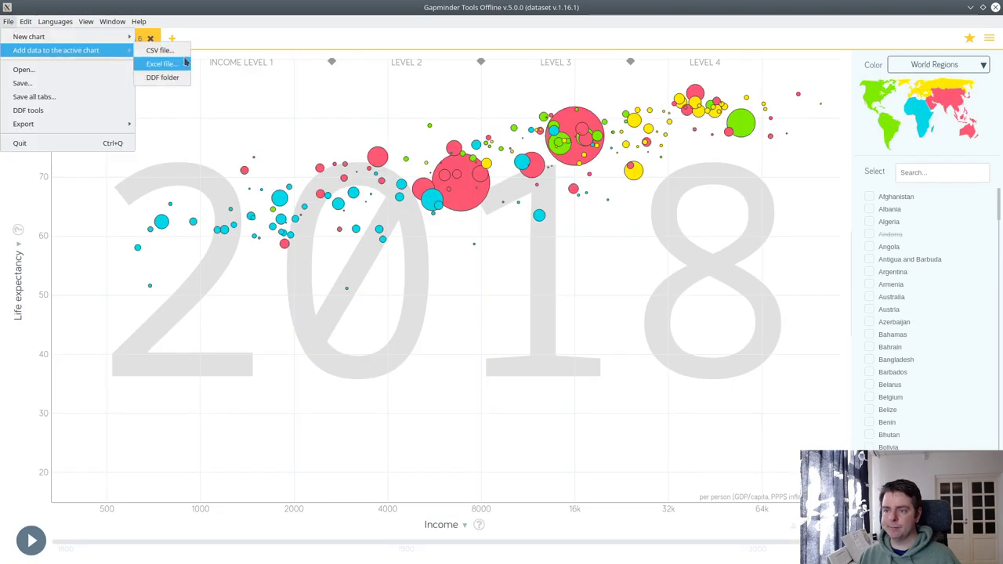
{"action": "left_click", "coordinate": [174, 68]}
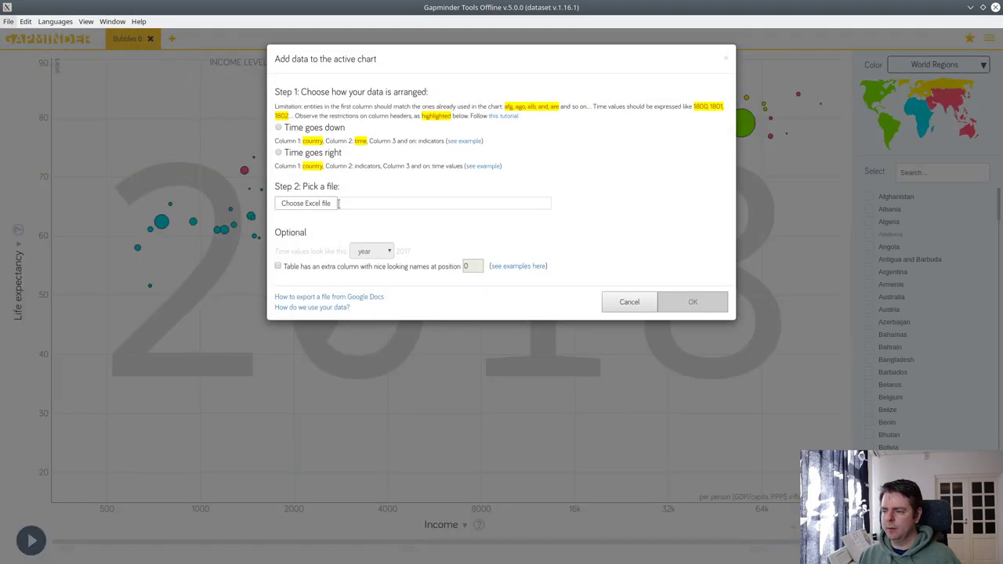
{"action": "left_click", "coordinate": [317, 205]}
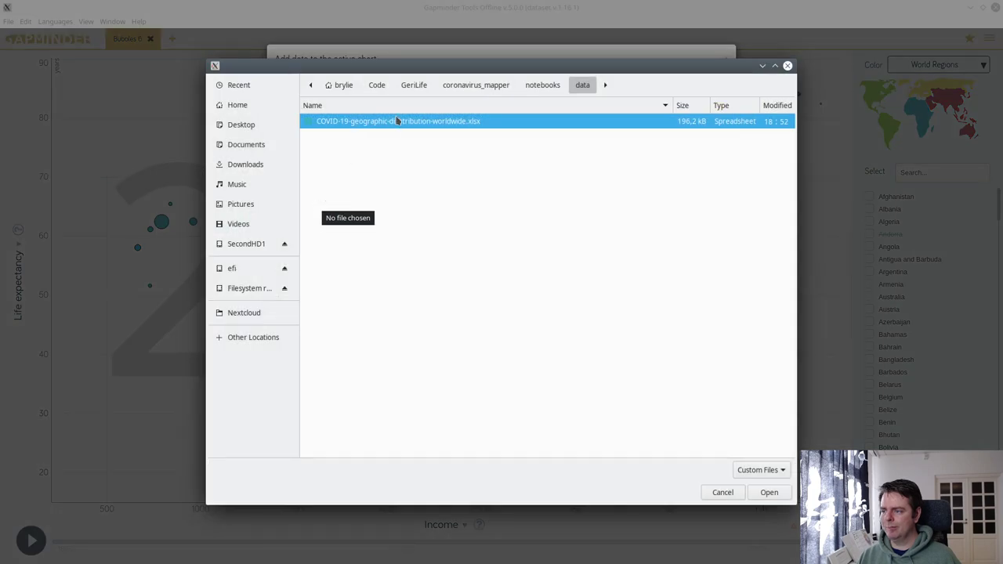
{"action": "double_click", "coordinate": [394, 119]}
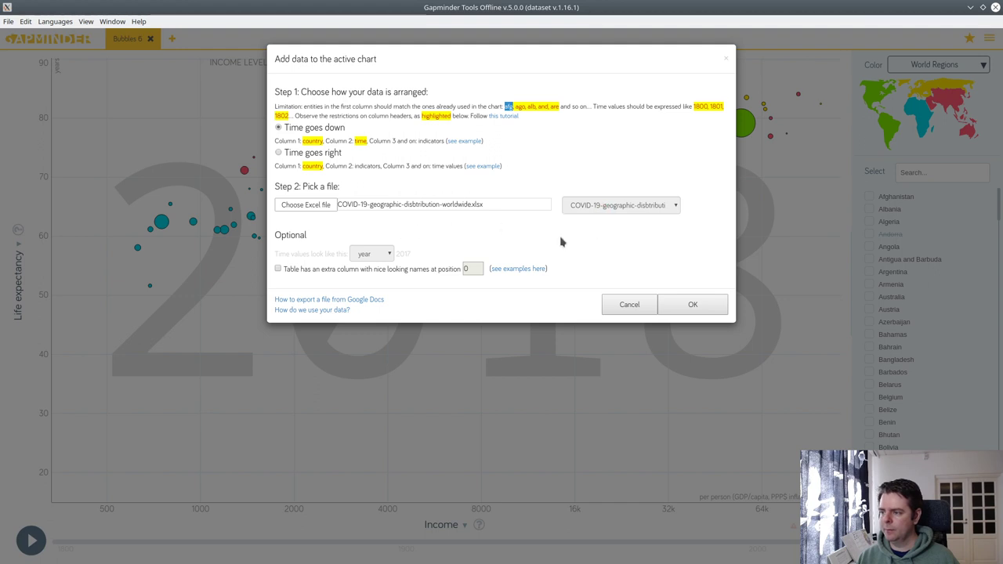
Switch to Calc and undo the column edits back to the point where the geoId and countryterritoryCode columns were deleted
{"action": "key", "text": "alt+Tab"}
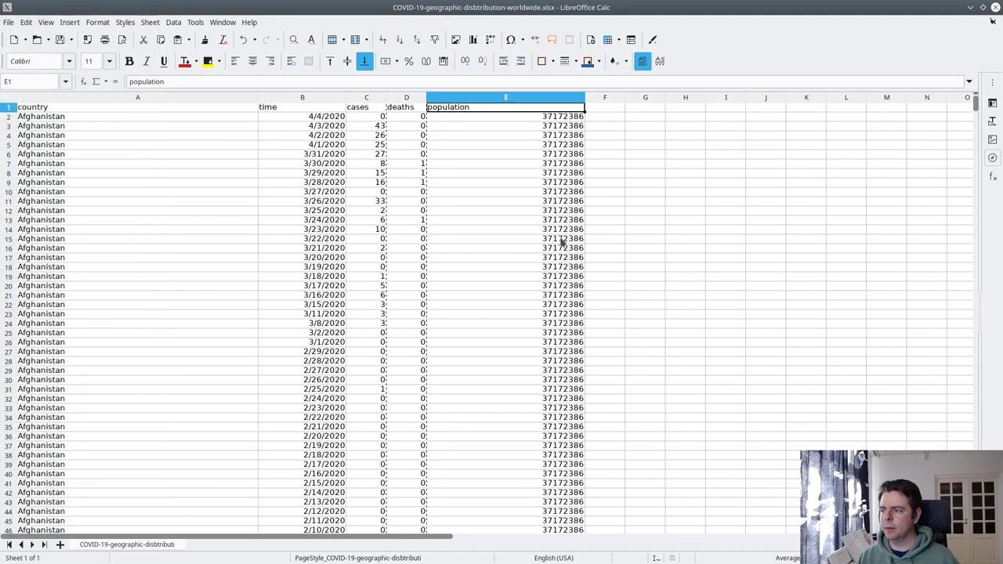
{"action": "left_click", "coordinate": [686, 222]}
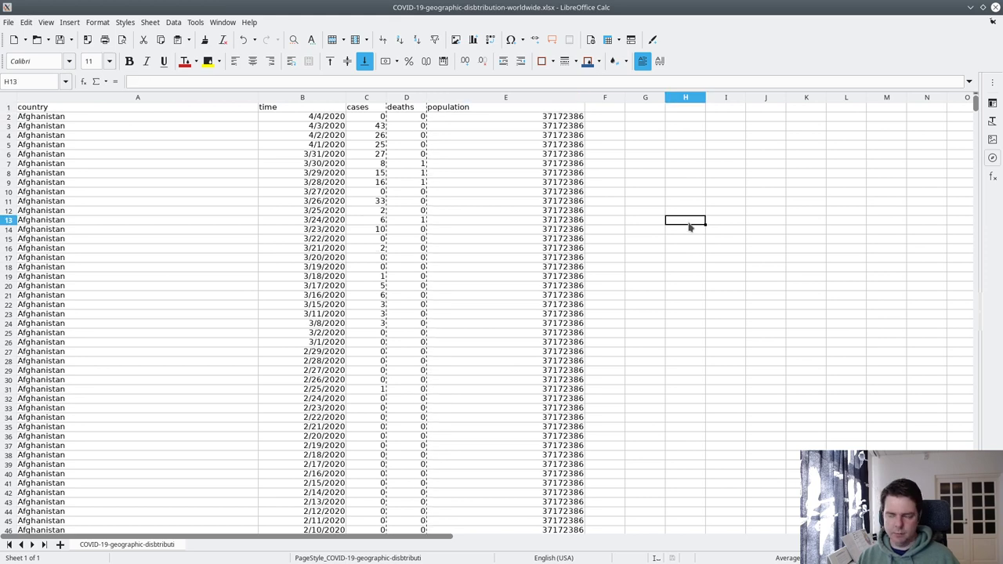
{"action": "key", "text": "ctrl+z"}
{"action": "key", "text": "ctrl+y"}
{"action": "key", "text": "ctrl+y"}
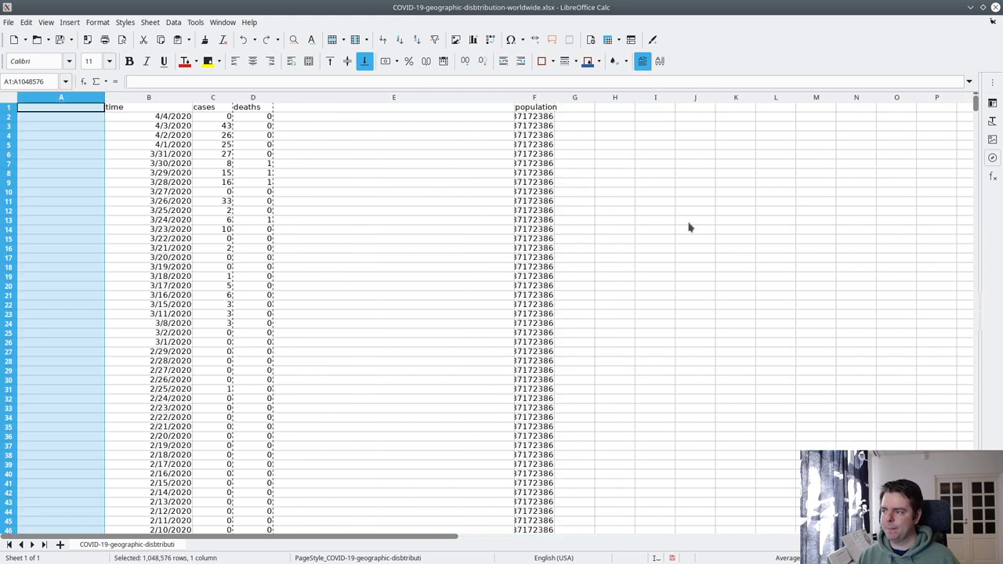
{"action": "key", "text": "ctrl+y"}
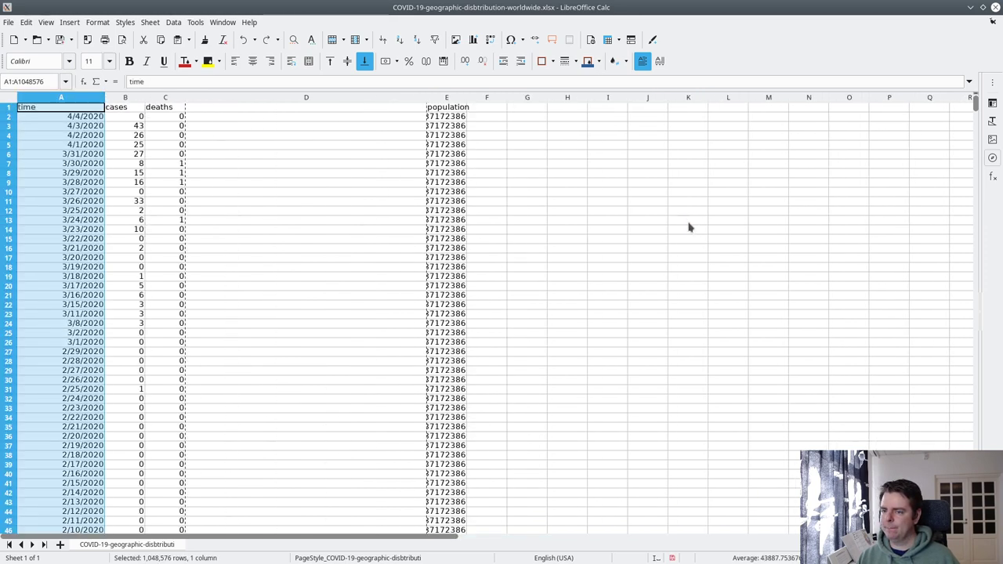
{"action": "key", "text": "ctrl+y"}
{"action": "key", "text": "ctrl+y"}
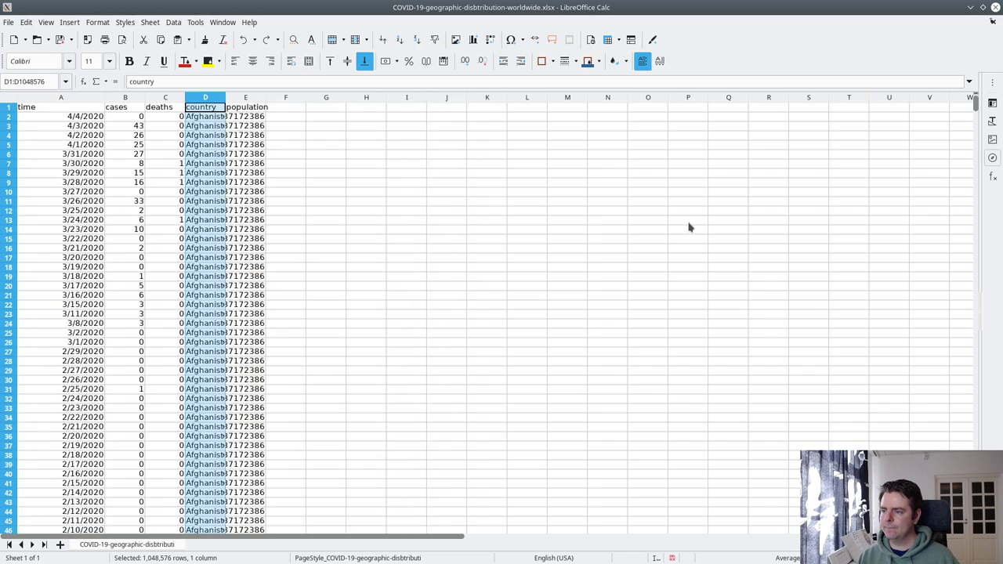
{"action": "key", "text": "ctrl+y"}
{"action": "key", "text": "ctrl+y"}
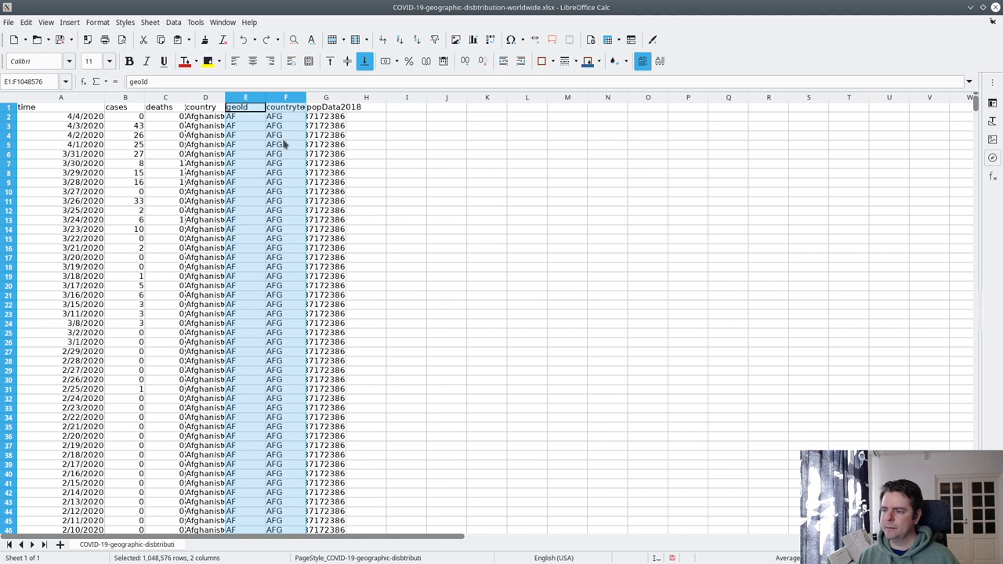
Widen column F so that its full countryterritoryCode header can be read
{"action": "left_click", "coordinate": [303, 98]}
{"action": "double_click", "coordinate": [306, 98]}
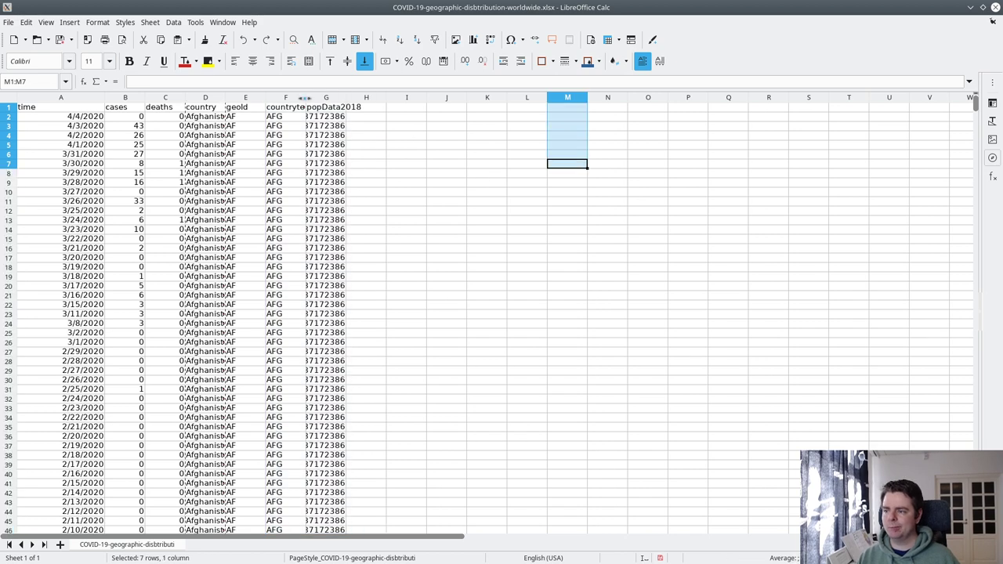
{"action": "left_click_drag", "start_coordinate": [305, 97], "coordinate": [458, 145]}
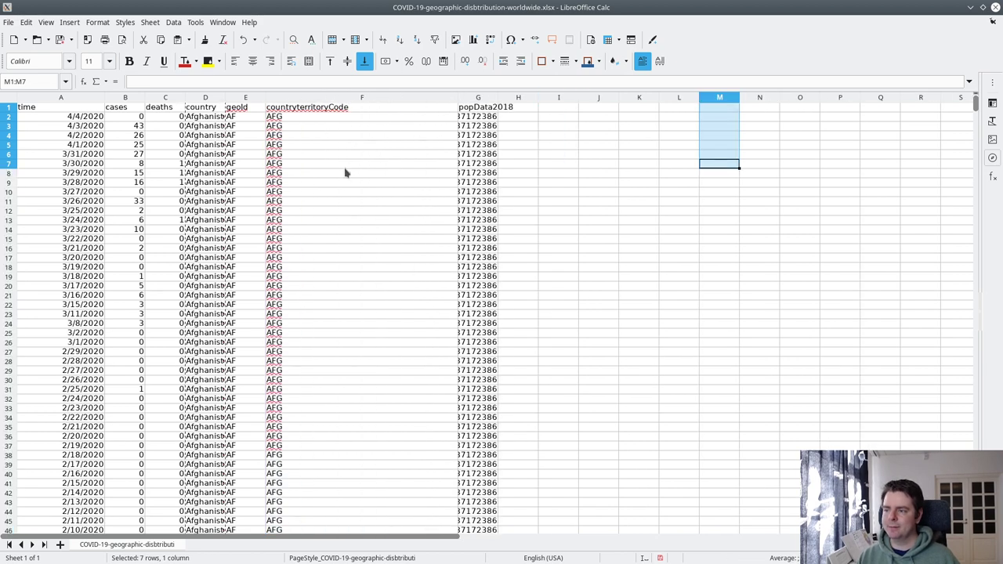
Delete the country and geoId columns, D and E
{"action": "left_click", "coordinate": [250, 97]}
{"action": "left_click", "coordinate": [205, 98], "text": "shift"}
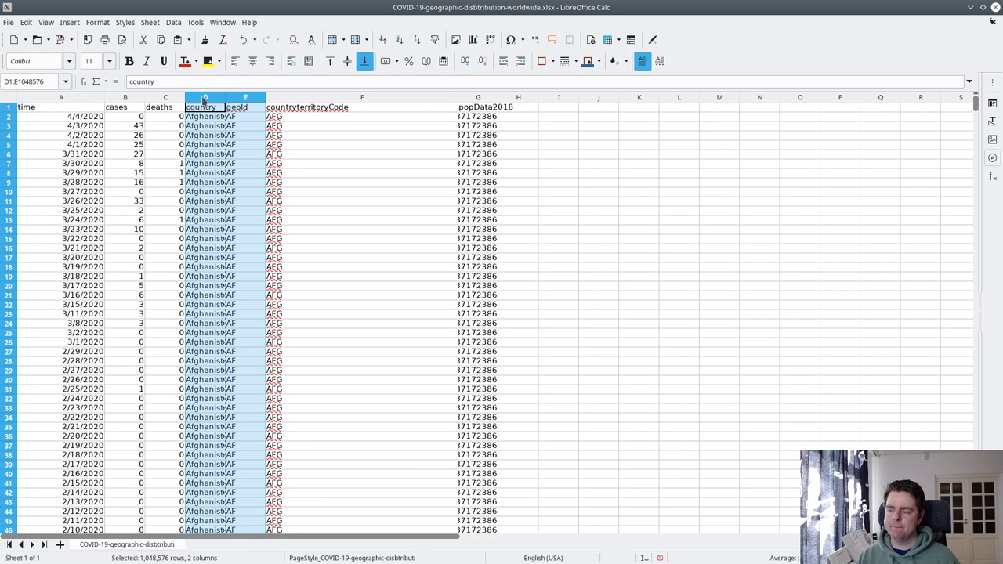
{"action": "right_click", "coordinate": [205, 99]}
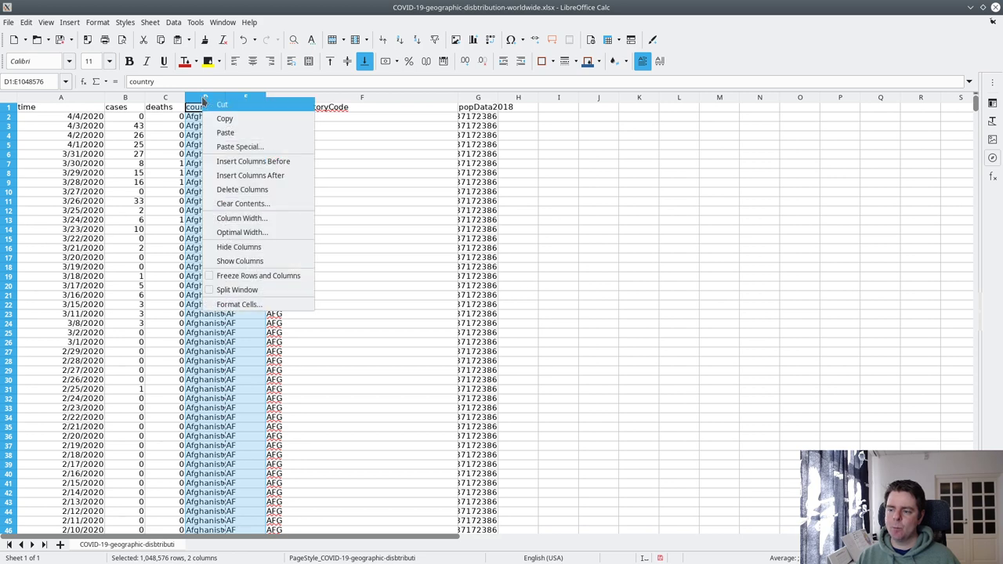
{"action": "left_click", "coordinate": [242, 188]}
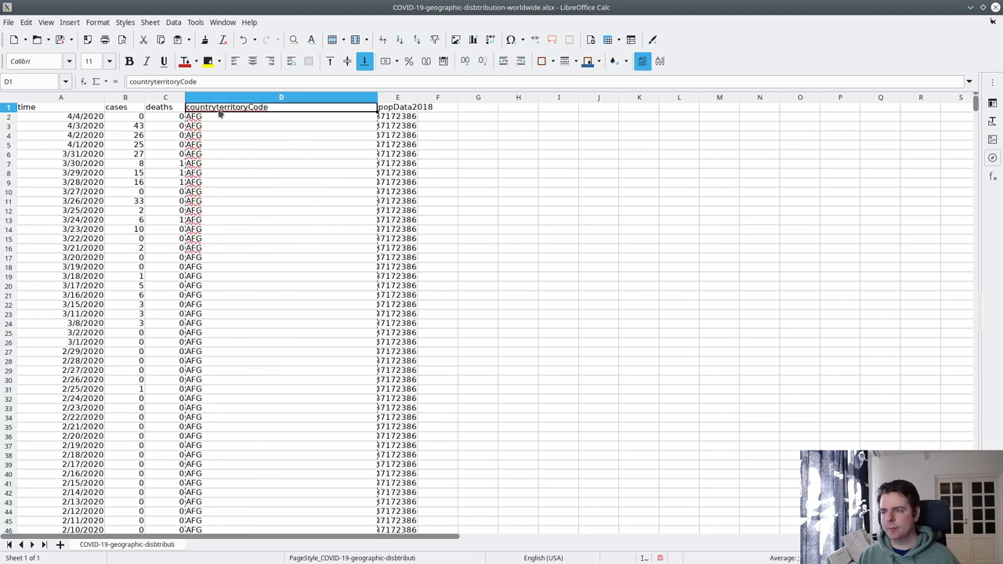
Rename the countryterritoryCode header in cell D1 to country
{"action": "double_click", "coordinate": [220, 114]}
{"action": "double_click", "coordinate": [220, 114]}
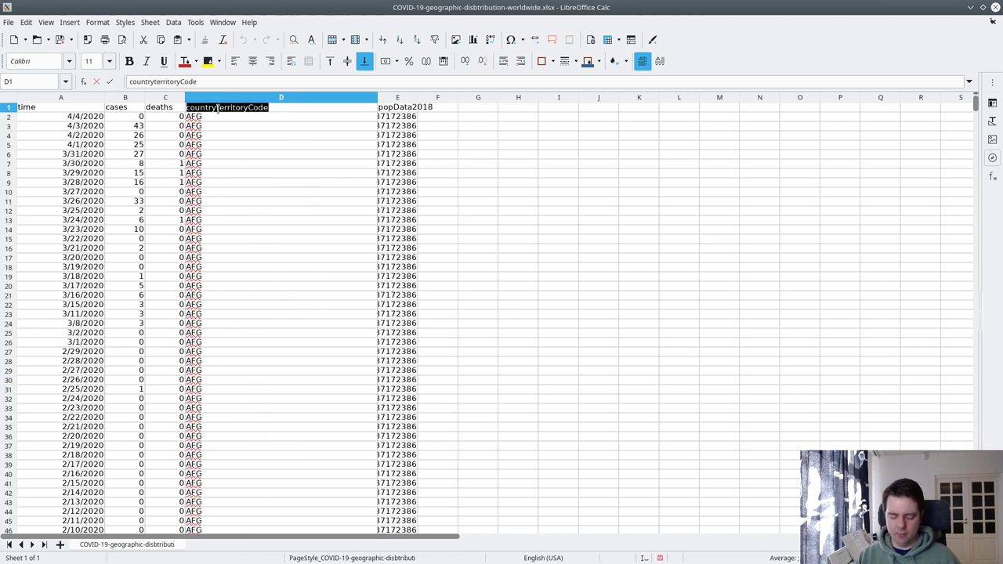
{"action": "type", "text": "cou"}
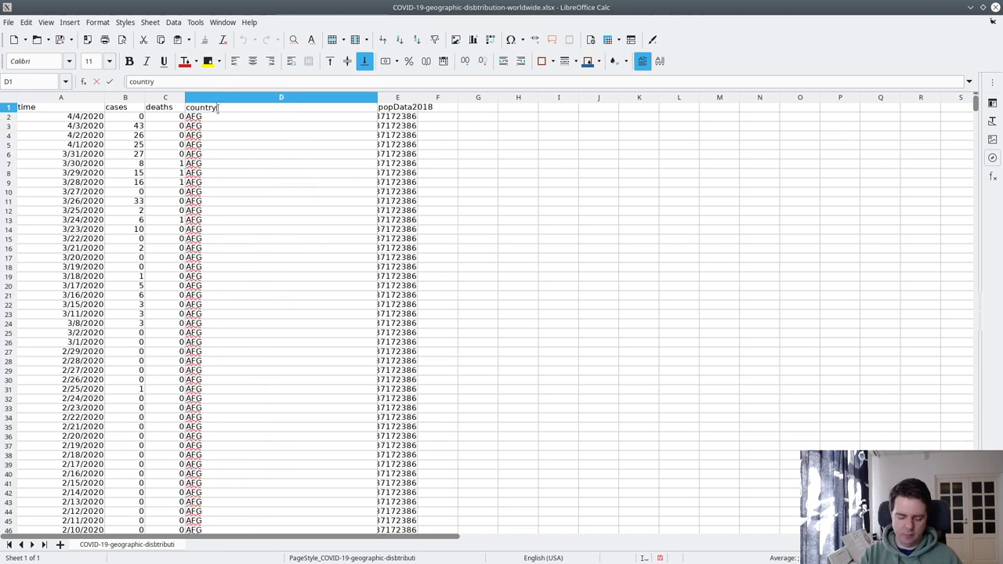
{"action": "type", "text": "ntry"}
{"action": "left_click", "coordinate": [577, 206]}
Convert all the text in the country column D to lowercase
{"action": "left_click", "coordinate": [224, 98]}
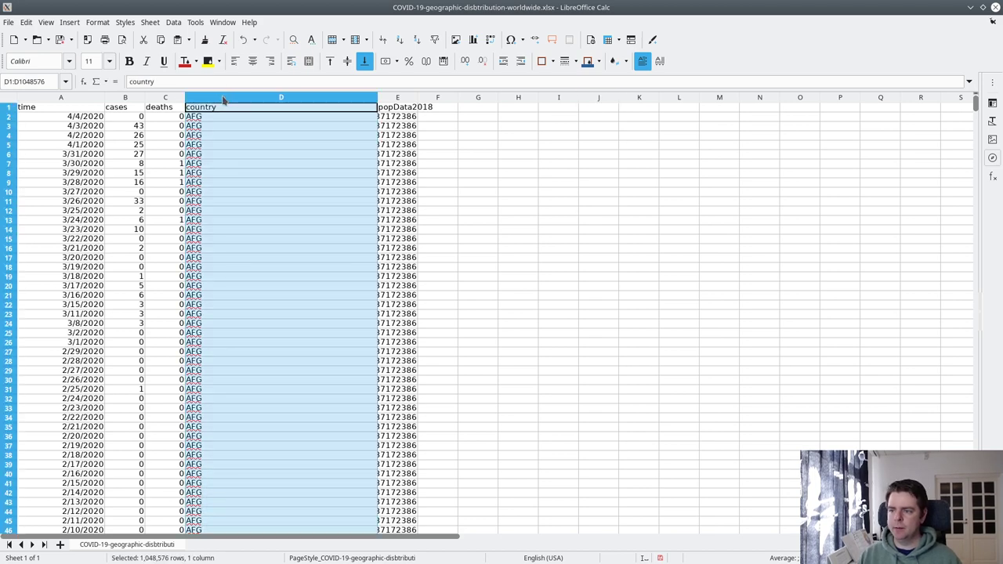
{"action": "left_click", "coordinate": [101, 23]}
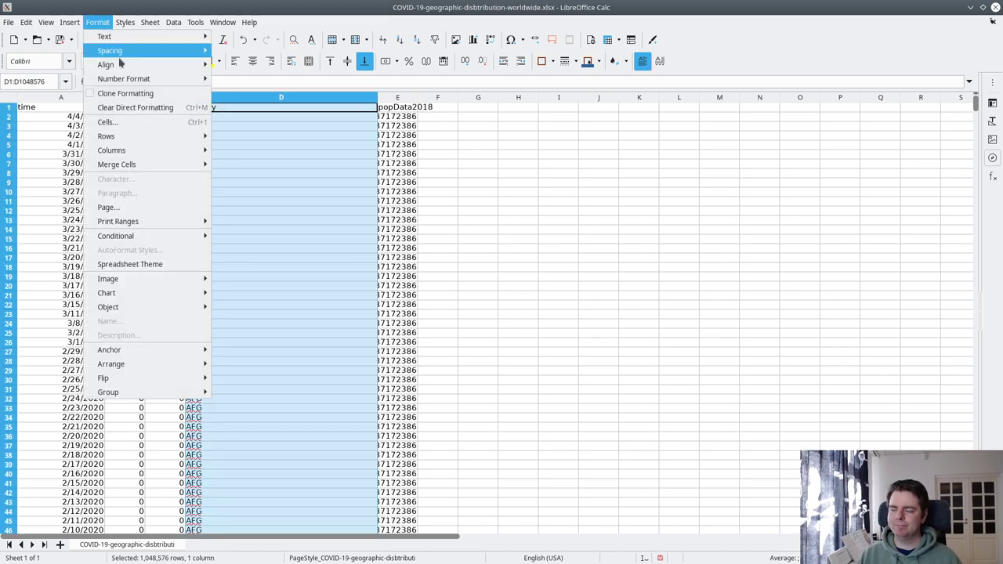
{"action": "mouse_move", "coordinate": [122, 40]}
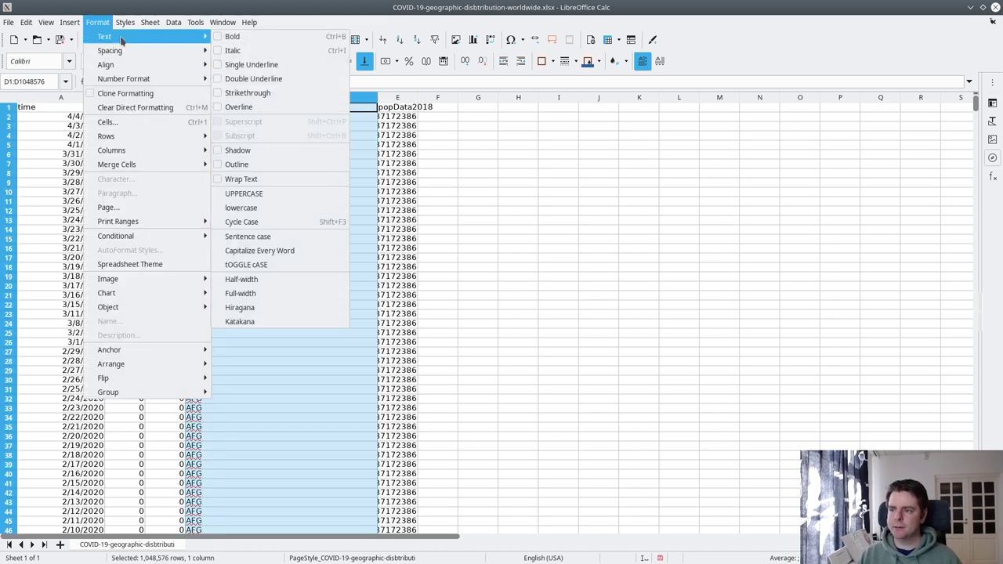
{"action": "left_click", "coordinate": [263, 208]}
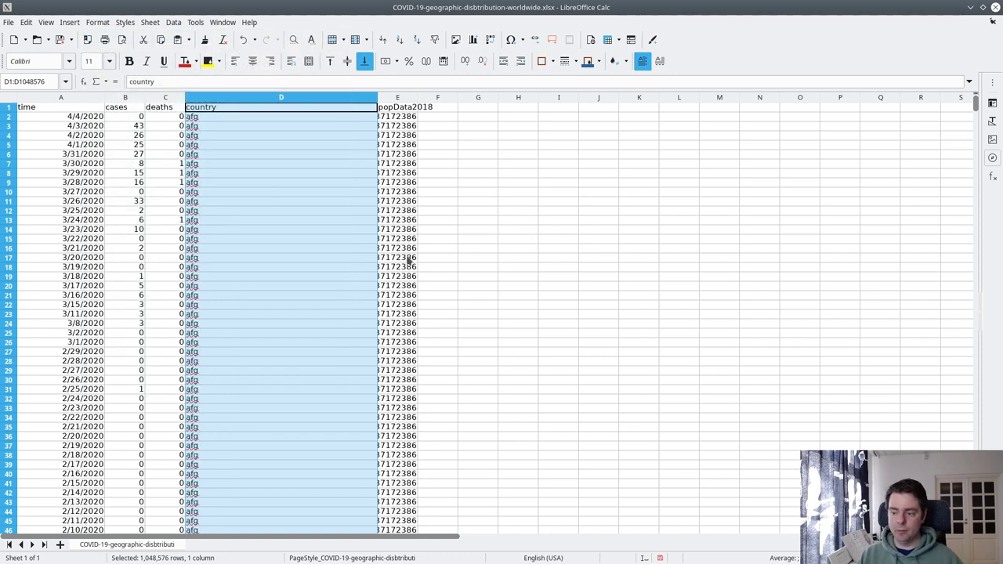
Move the country column in front of time by cutting it and pasting it into a new first column with the default text import settings
{"action": "right_click", "coordinate": [225, 100]}
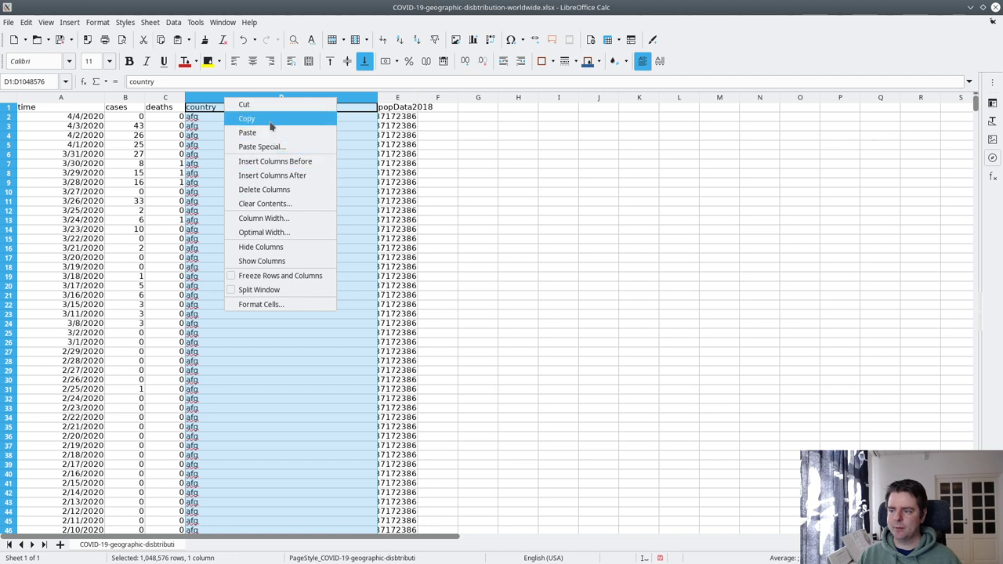
{"action": "left_click", "coordinate": [270, 106]}
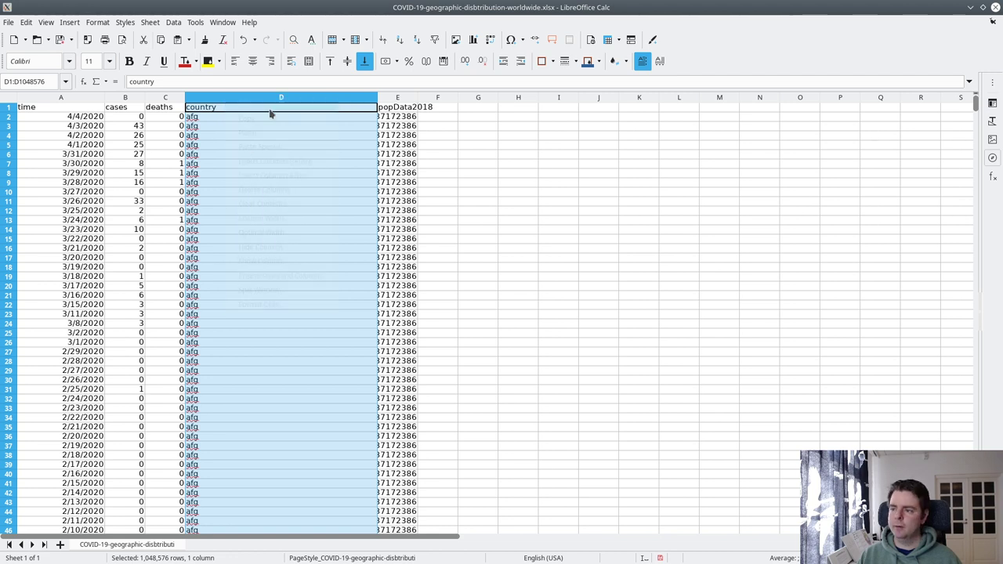
{"action": "left_click", "coordinate": [39, 98]}
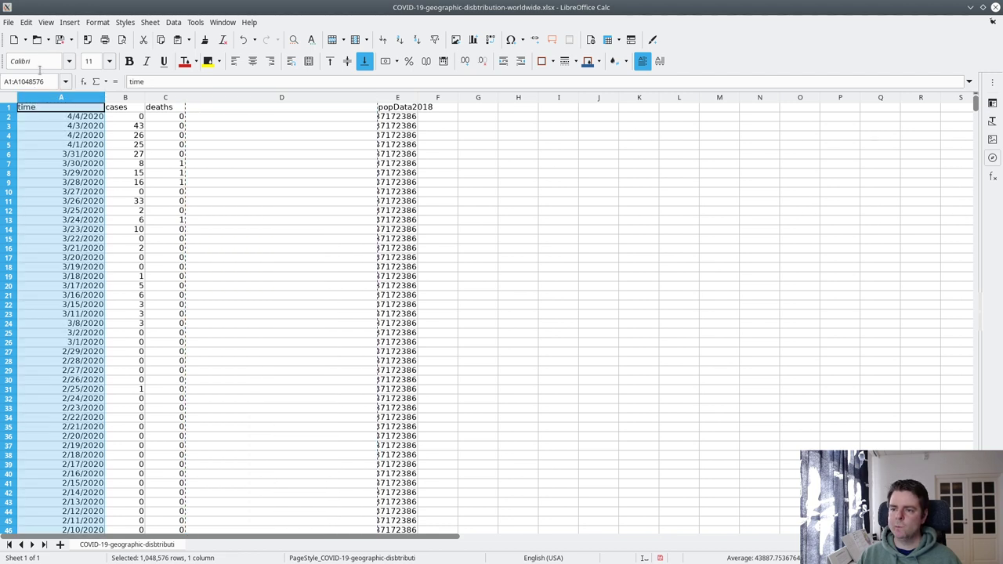
{"action": "right_click", "coordinate": [35, 106]}
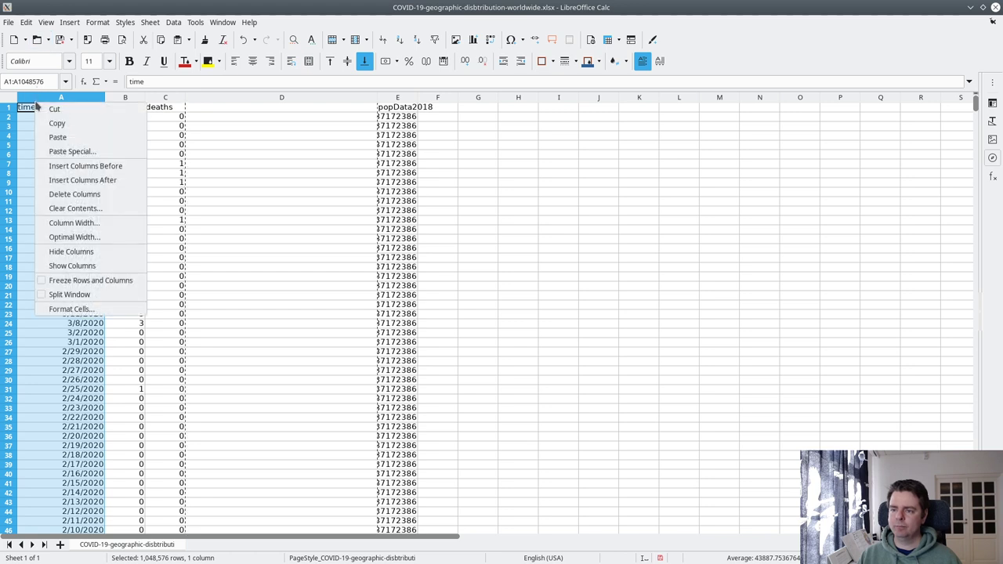
{"action": "left_click", "coordinate": [92, 168]}
{"action": "right_click", "coordinate": [45, 110]}
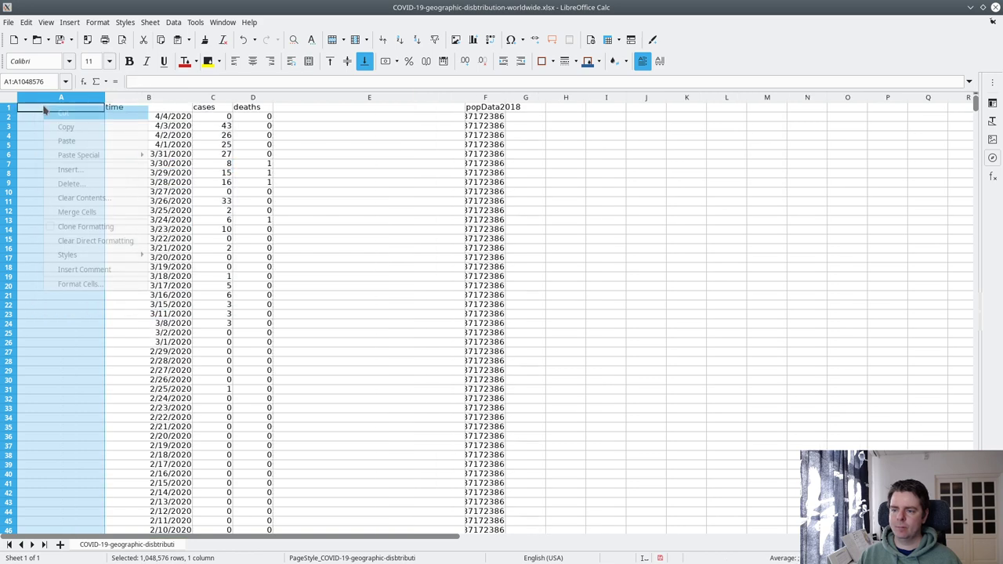
{"action": "left_click", "coordinate": [69, 141]}
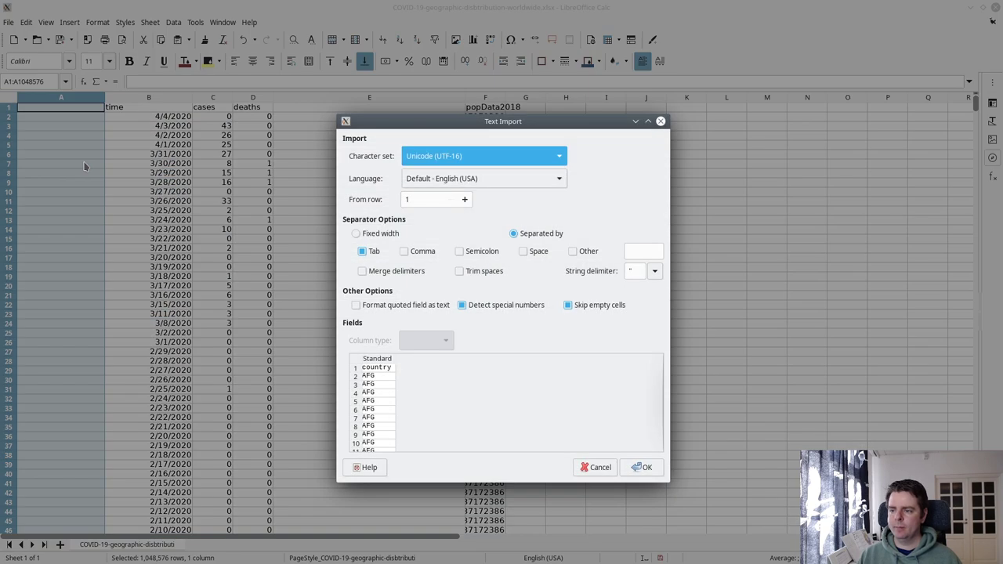
{"action": "left_click", "coordinate": [642, 468]}
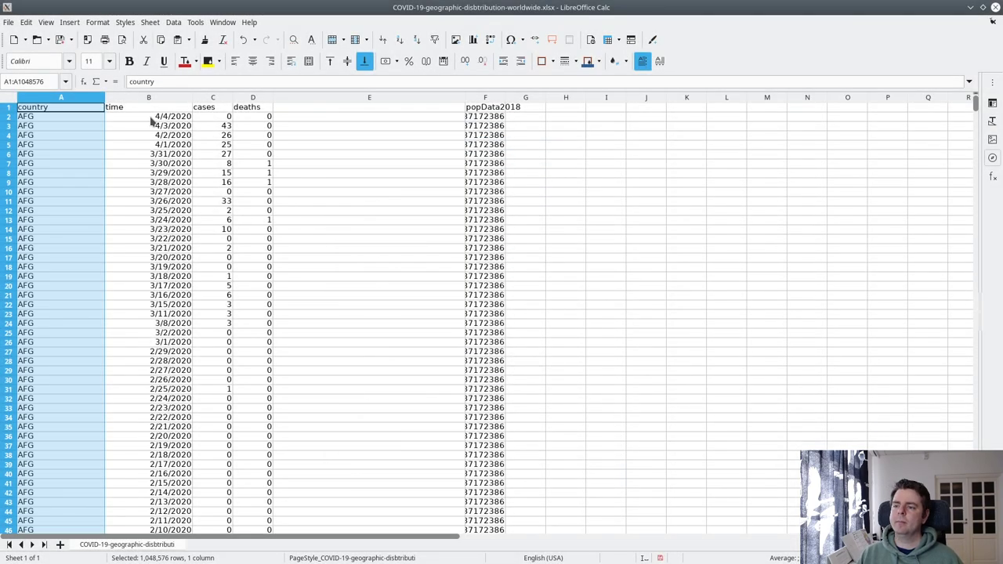
Apply the standard Date number format to the time values in column B, leaving out the header cell
{"action": "left_click", "coordinate": [152, 119]}
{"action": "left_click", "coordinate": [149, 108]}
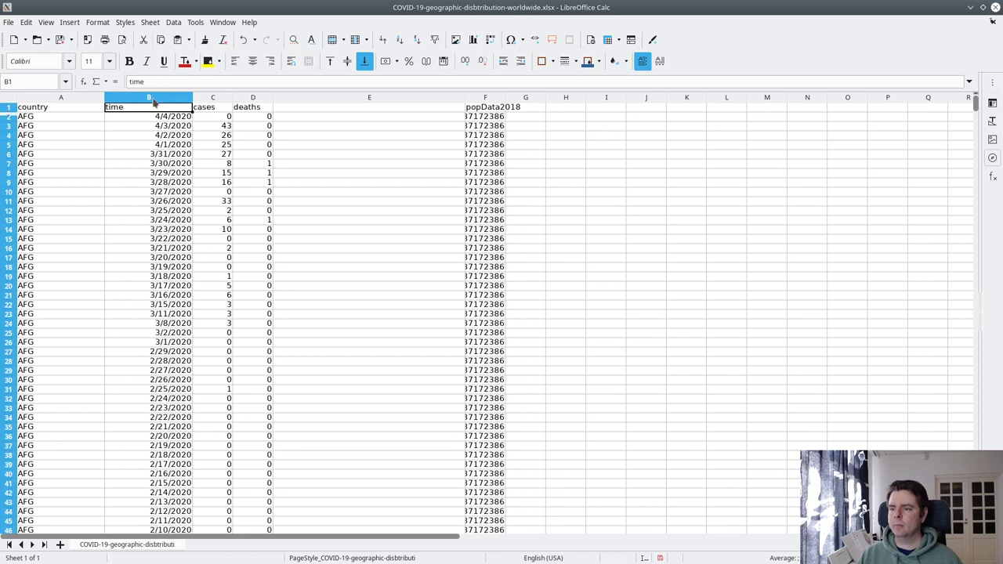
{"action": "left_click", "coordinate": [153, 99]}
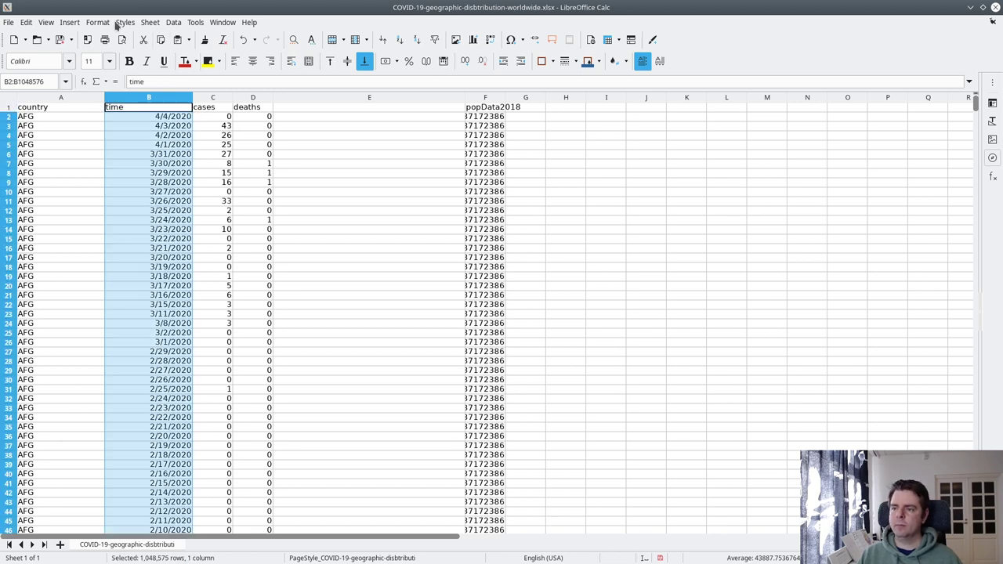
{"action": "left_click", "coordinate": [108, 23]}
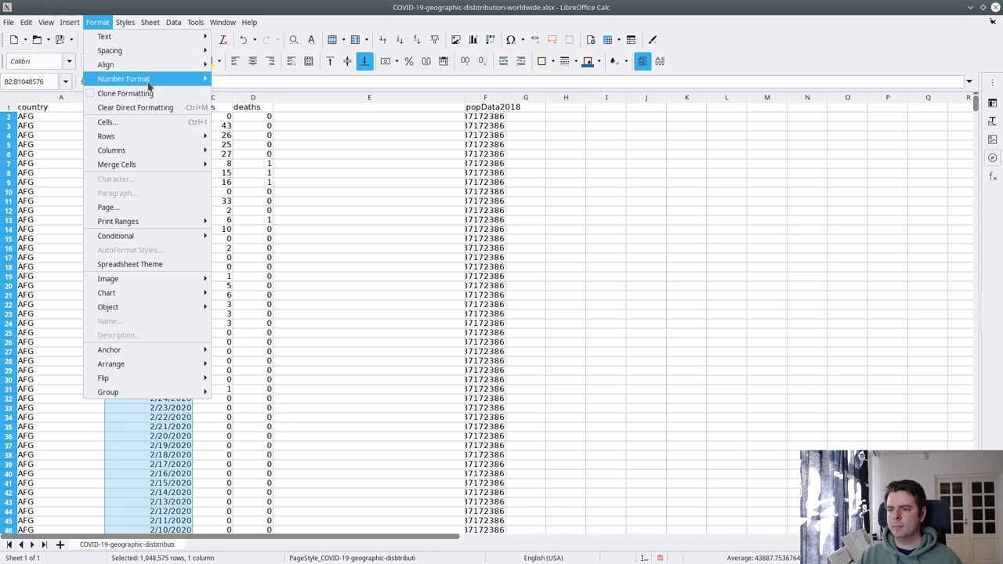
{"action": "mouse_move", "coordinate": [149, 86]}
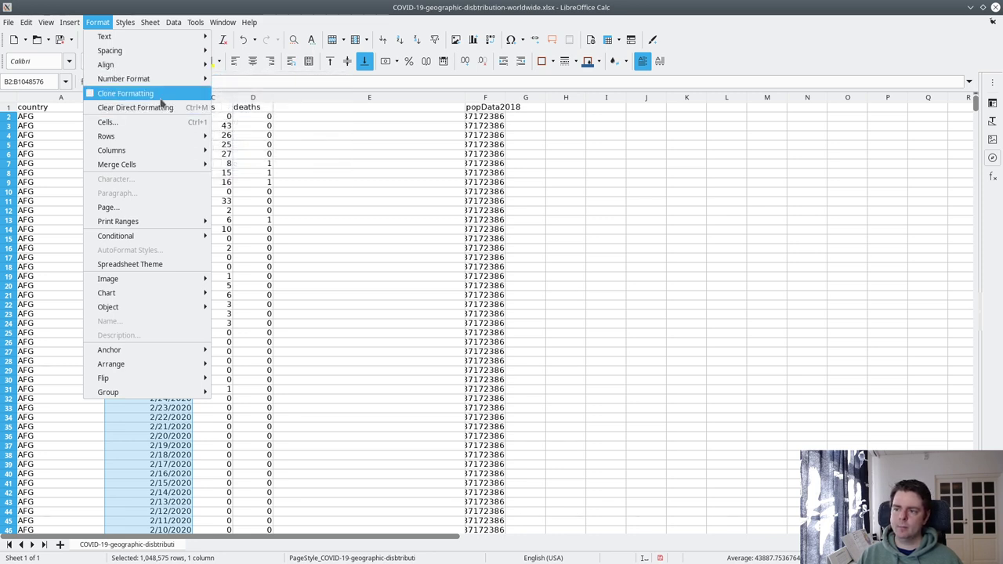
{"action": "left_click", "coordinate": [119, 9]}
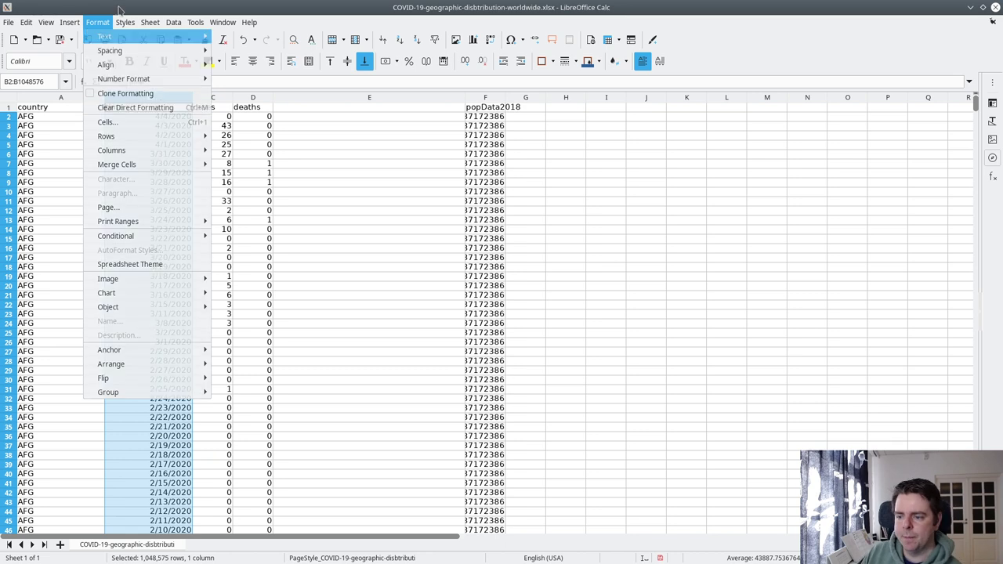
{"action": "left_click", "coordinate": [175, 24]}
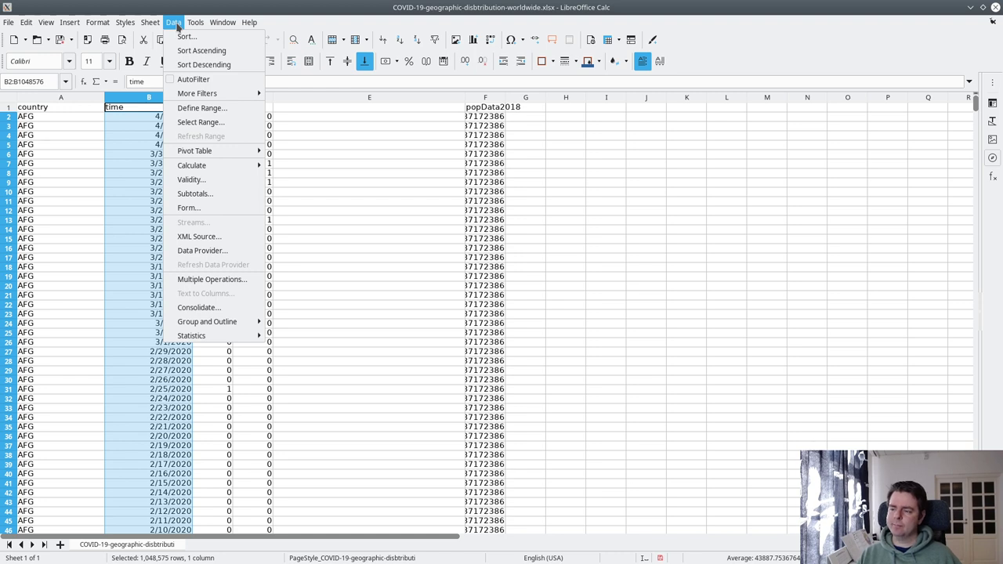
{"action": "left_click", "coordinate": [309, 20]}
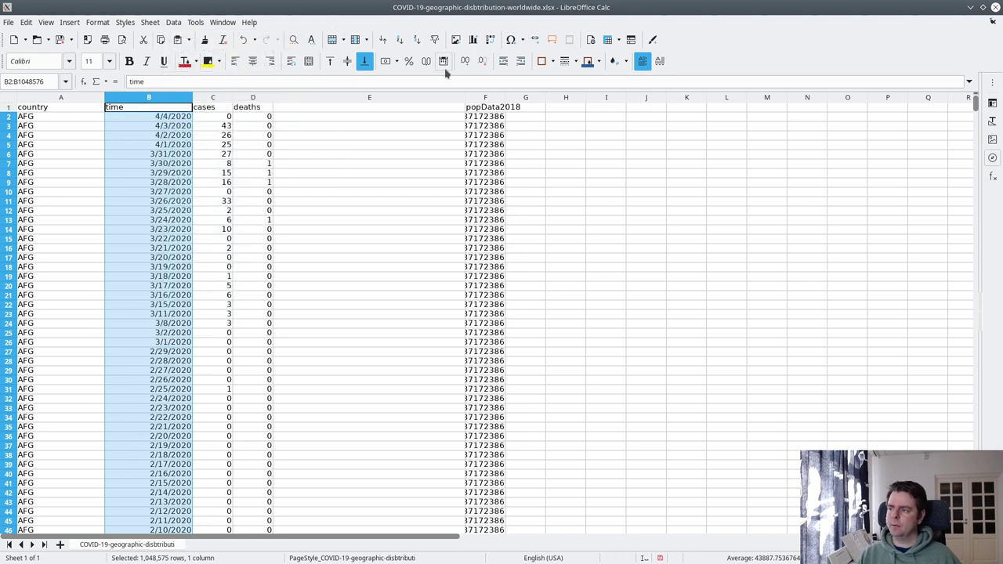
{"action": "left_click", "coordinate": [444, 63]}
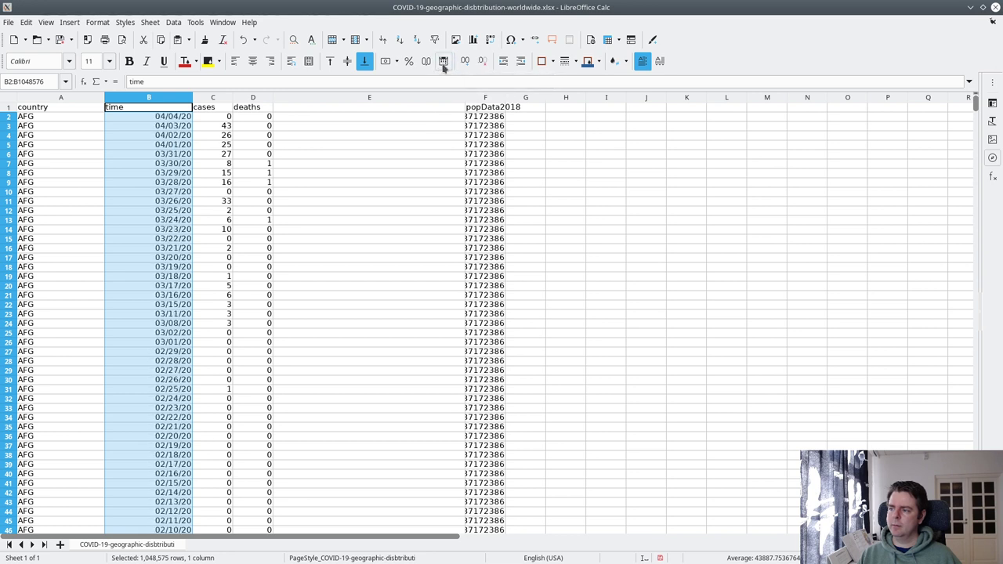
{"action": "left_click", "coordinate": [96, 22]}
{"action": "mouse_move", "coordinate": [115, 37]}
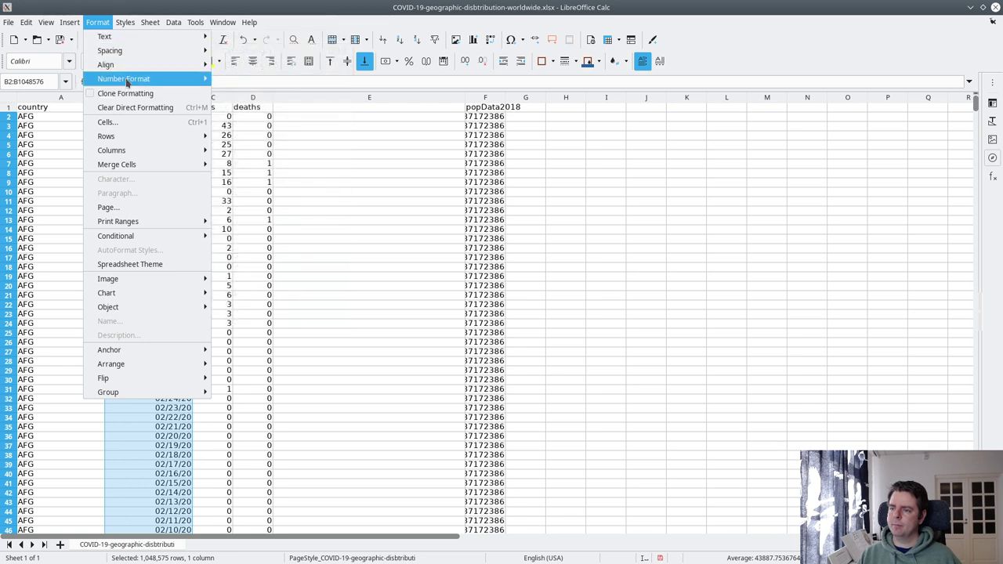
{"action": "mouse_move", "coordinate": [127, 82]}
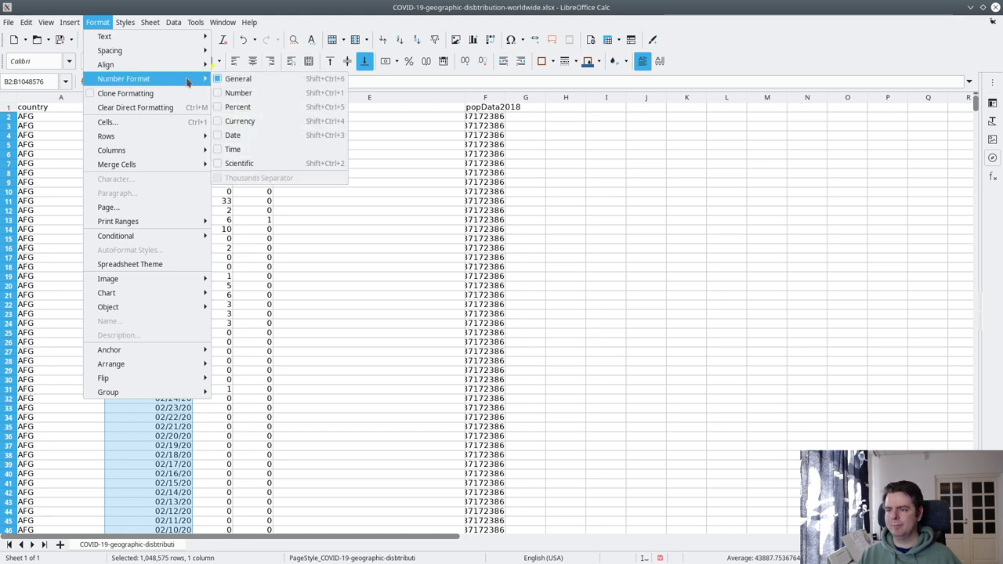
{"action": "left_click", "coordinate": [234, 138]}
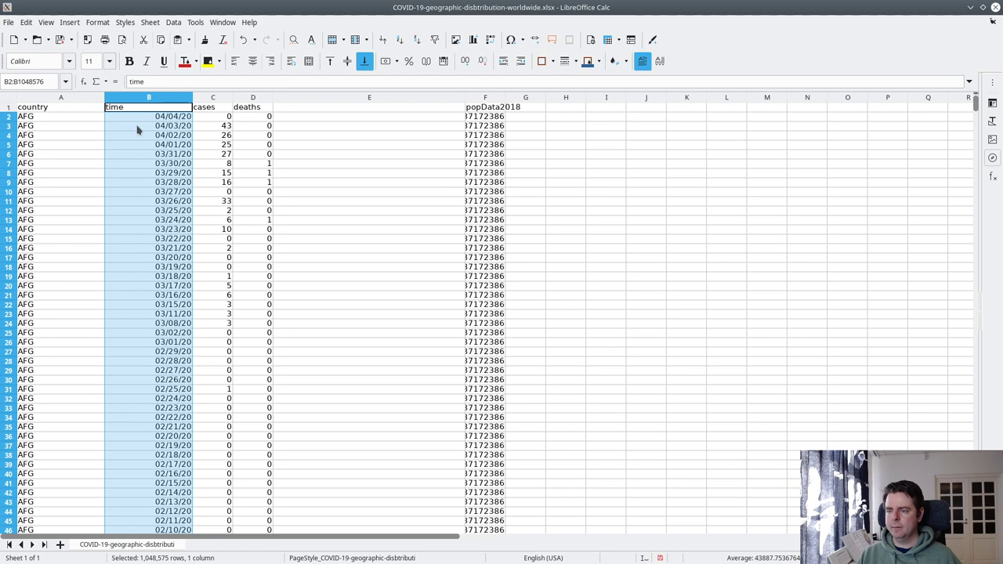
Format the time values in column B, without the header, with the custom format code yyyymmdd
{"action": "left_click", "coordinate": [151, 111]}
{"action": "left_click", "coordinate": [144, 97]}
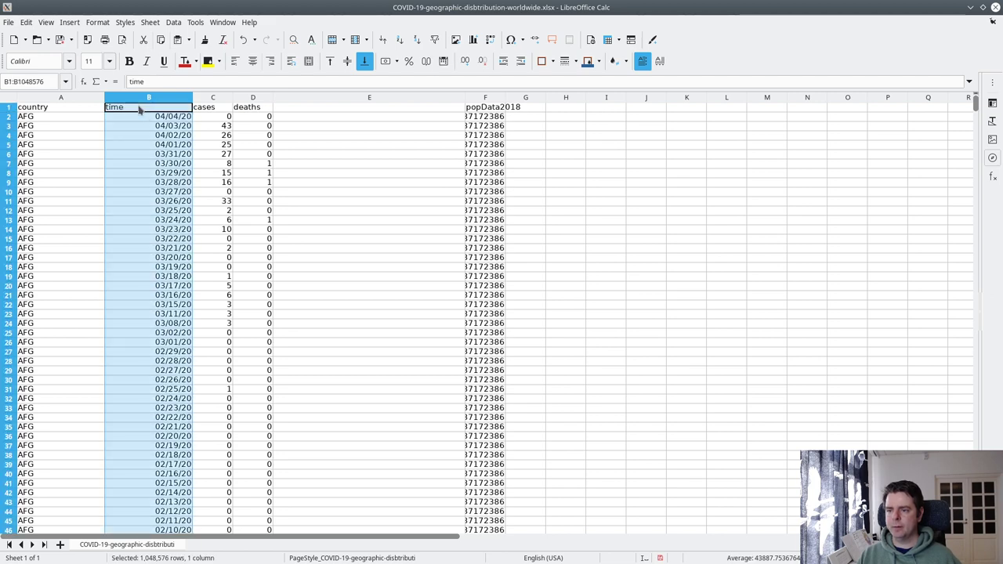
{"action": "left_click", "coordinate": [138, 110], "text": "ctrl"}
{"action": "left_click", "coordinate": [96, 21]}
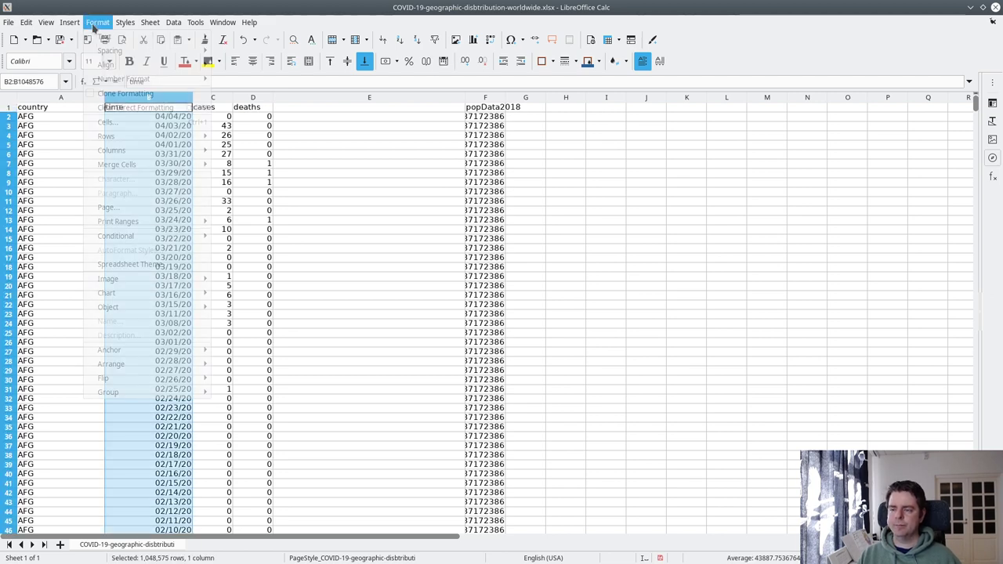
{"action": "left_click", "coordinate": [125, 124]}
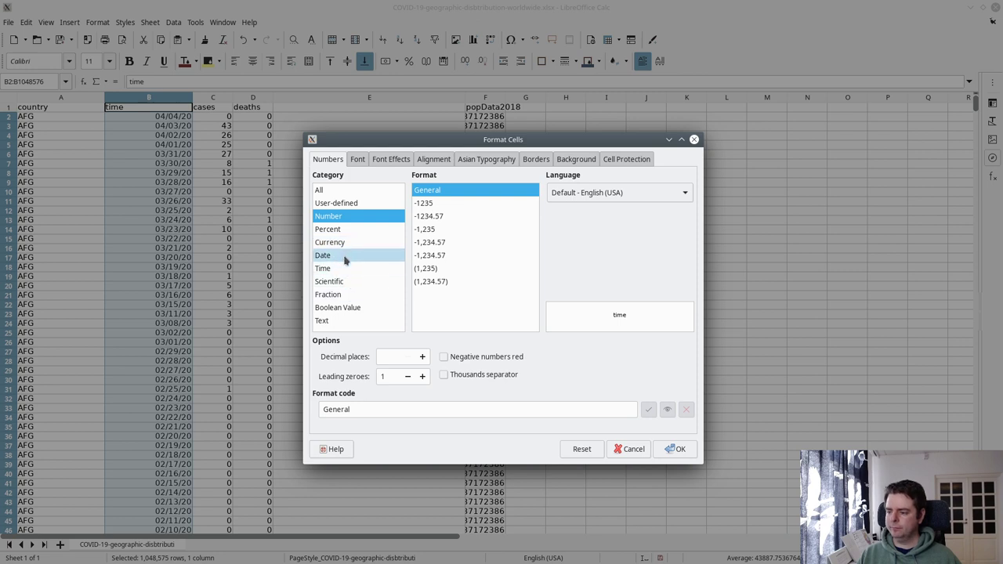
{"action": "left_click", "coordinate": [344, 255]}
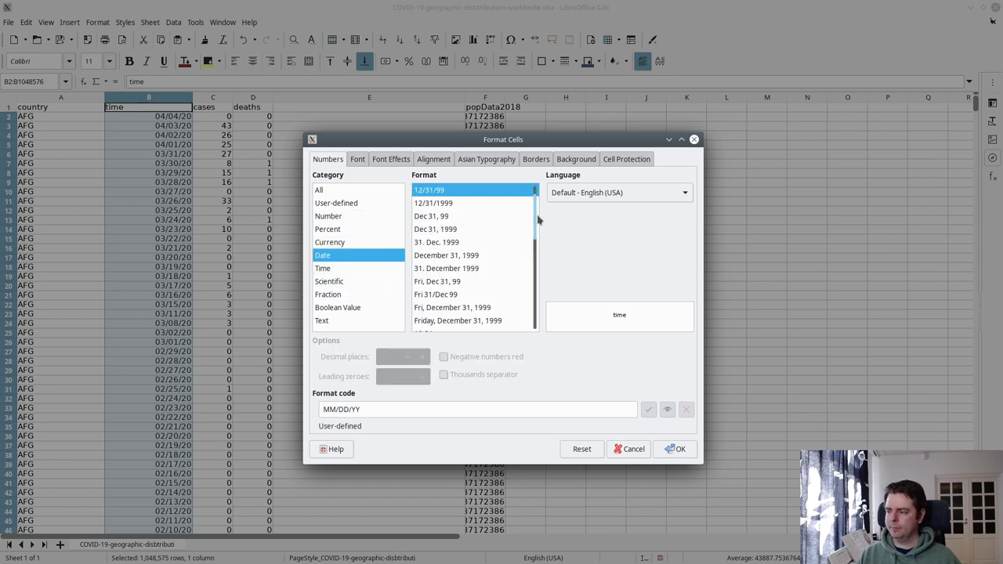
{"action": "scroll", "coordinate": [535, 228], "scroll_direction": "down", "scroll_amount": 1}
{"action": "left_click_drag", "start_coordinate": [535, 228], "coordinate": [535, 329]}
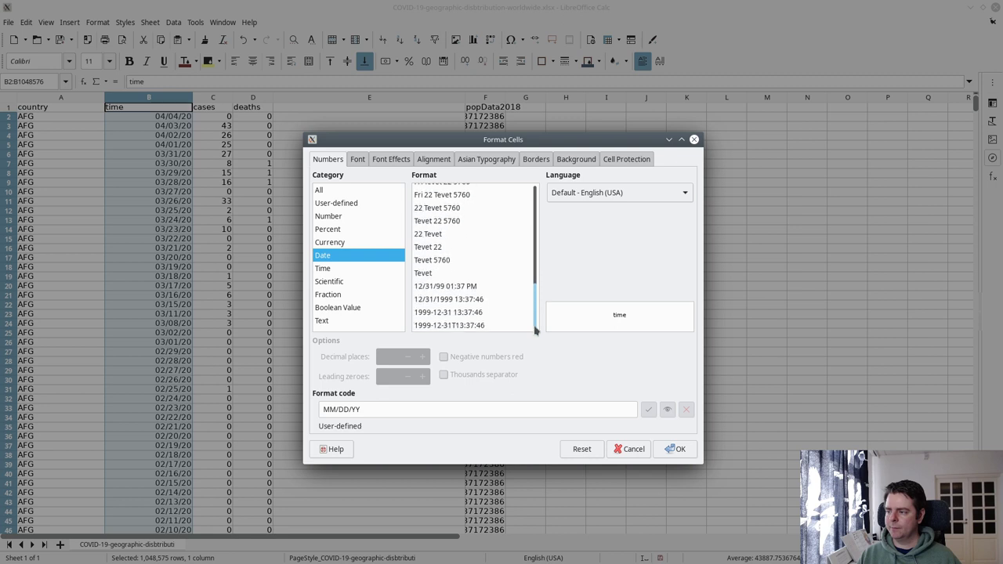
{"action": "left_click_drag", "start_coordinate": [377, 413], "coordinate": [283, 388]}
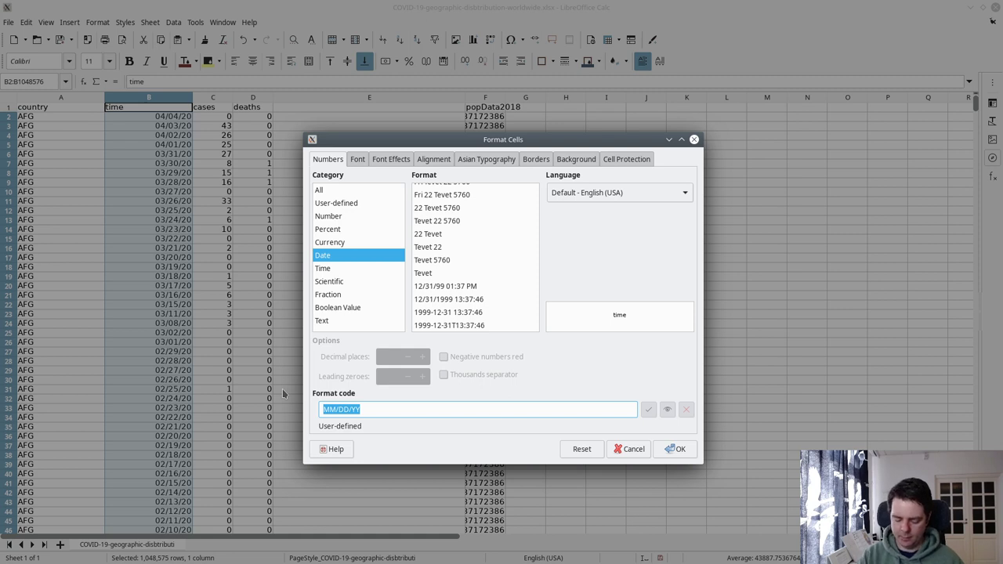
{"action": "type", "text": "yyyy"}
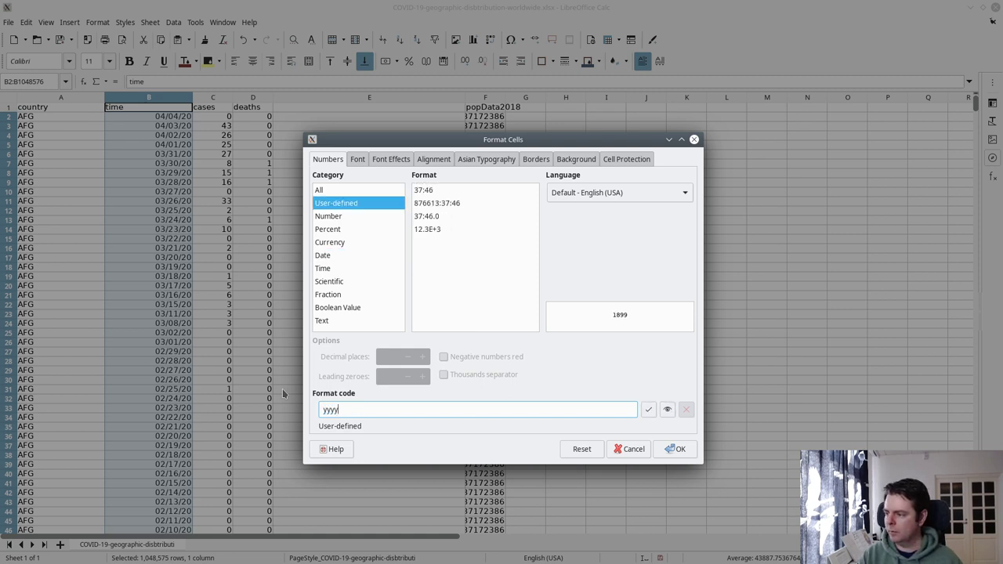
{"action": "type", "text": "dd"}
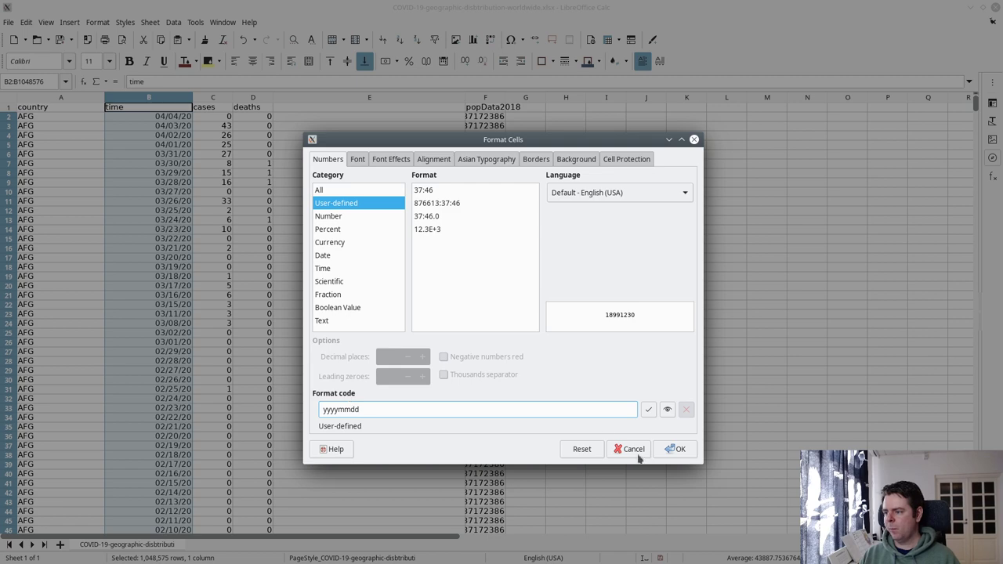
{"action": "left_click", "coordinate": [680, 452]}
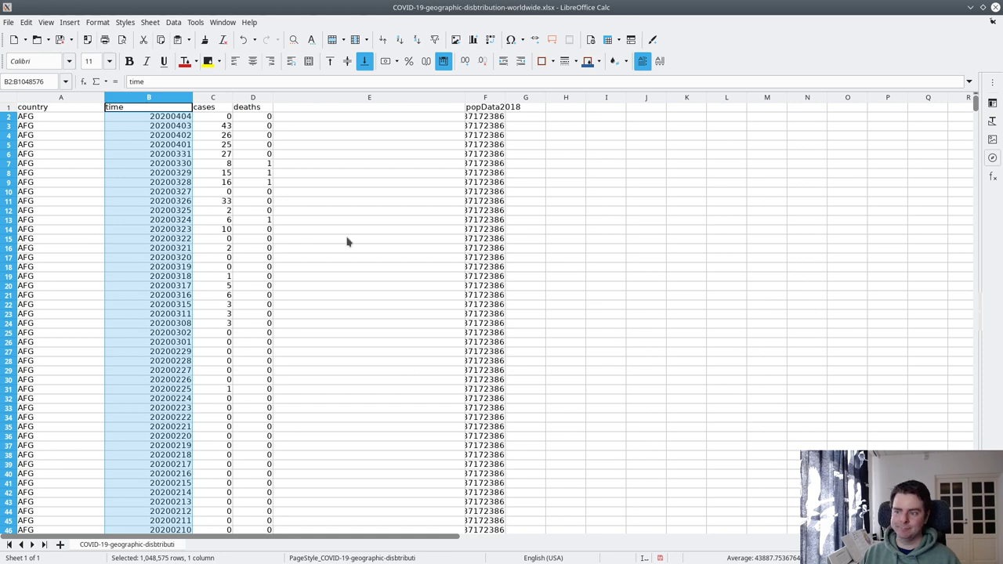
Delete the empty column E and the popData2018 column that follows it
{"action": "left_click", "coordinate": [350, 98]}
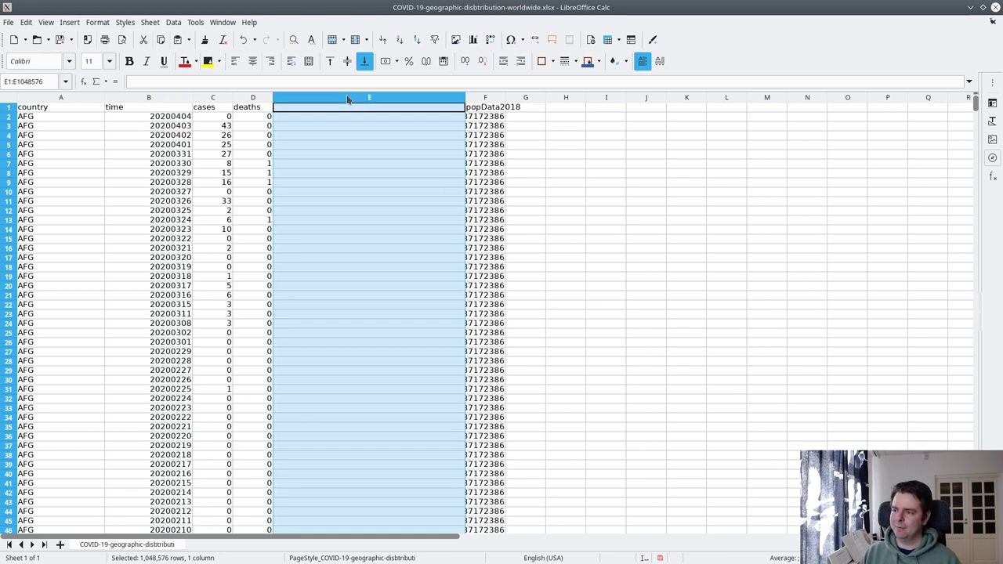
{"action": "right_click", "coordinate": [348, 100]}
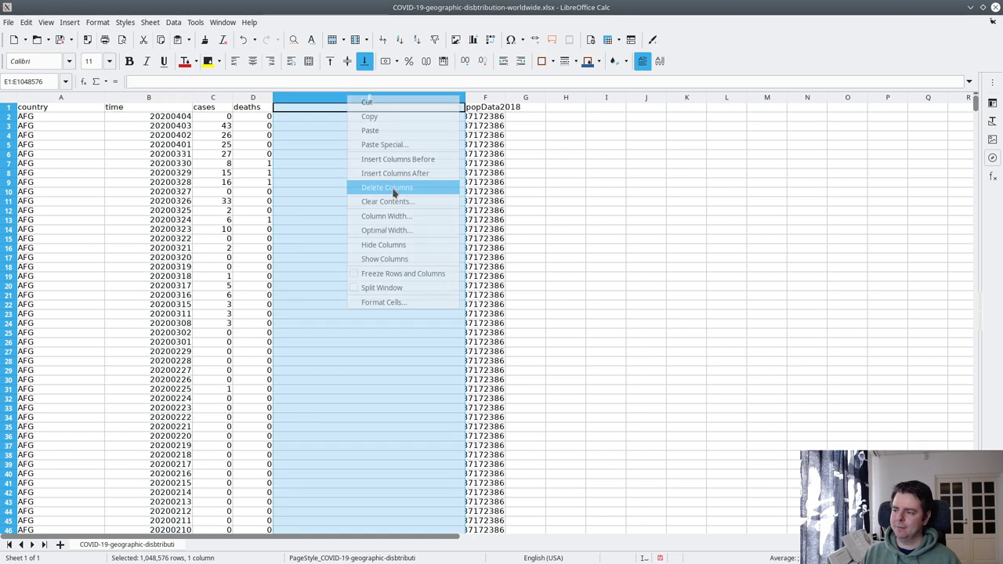
{"action": "left_click", "coordinate": [381, 187]}
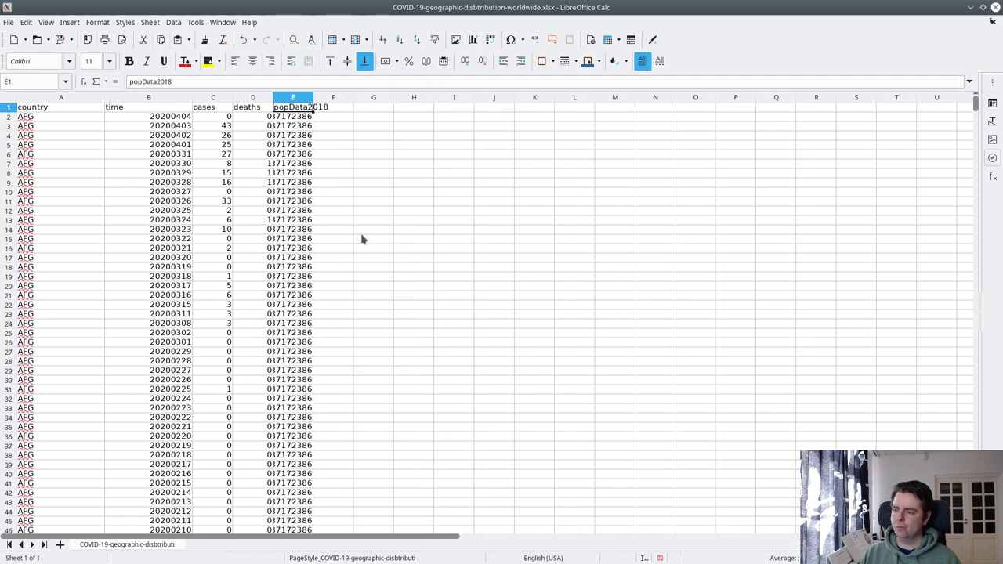
{"action": "right_click", "coordinate": [293, 102]}
{"action": "left_click", "coordinate": [291, 102]}
{"action": "right_click", "coordinate": [290, 101]}
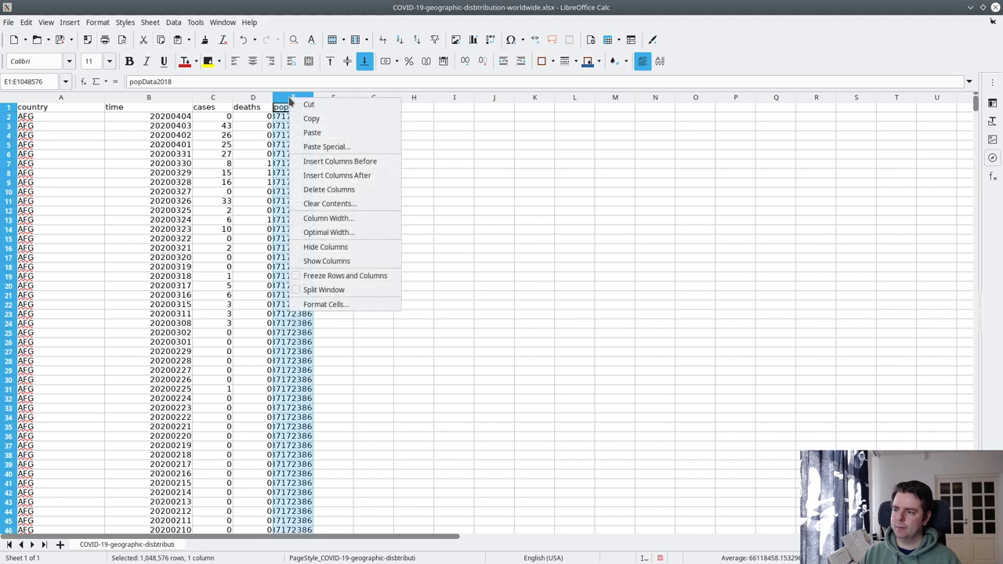
{"action": "left_click", "coordinate": [350, 203]}
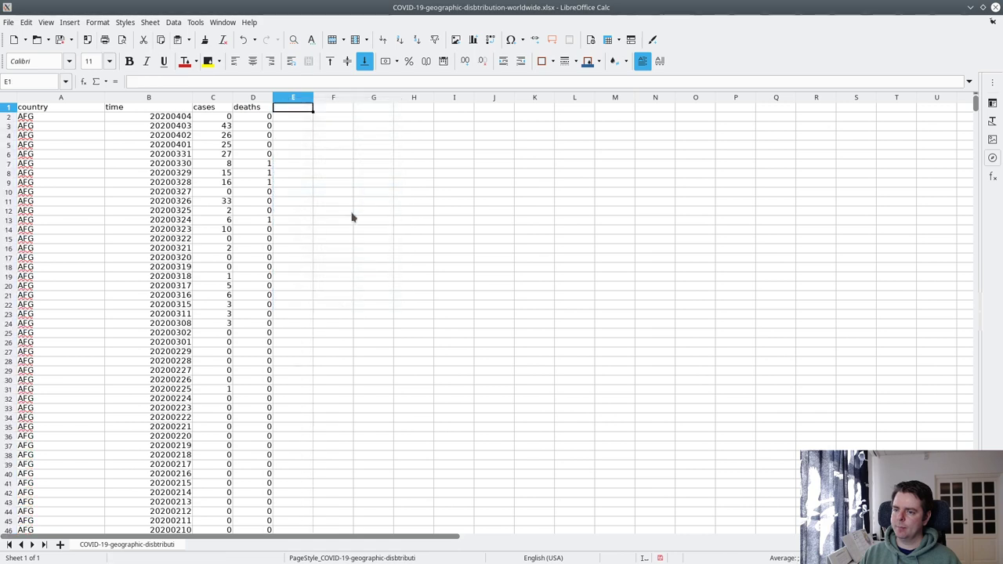
Convert the country codes in column A, without the header cell, to lowercase and save the workbook
{"action": "left_click", "coordinate": [47, 108]}
{"action": "key", "text": "ctrl+space"}
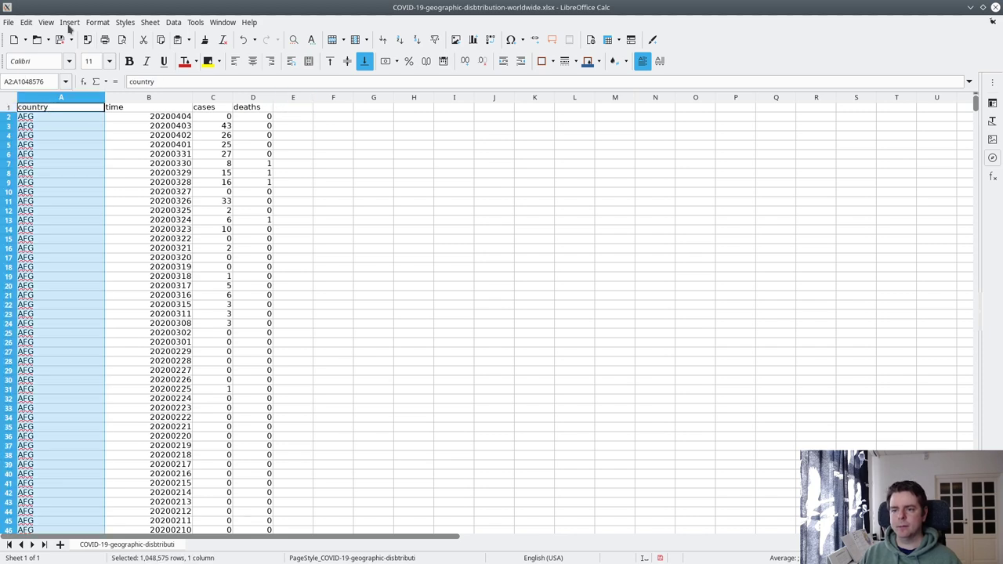
{"action": "left_click", "coordinate": [97, 22]}
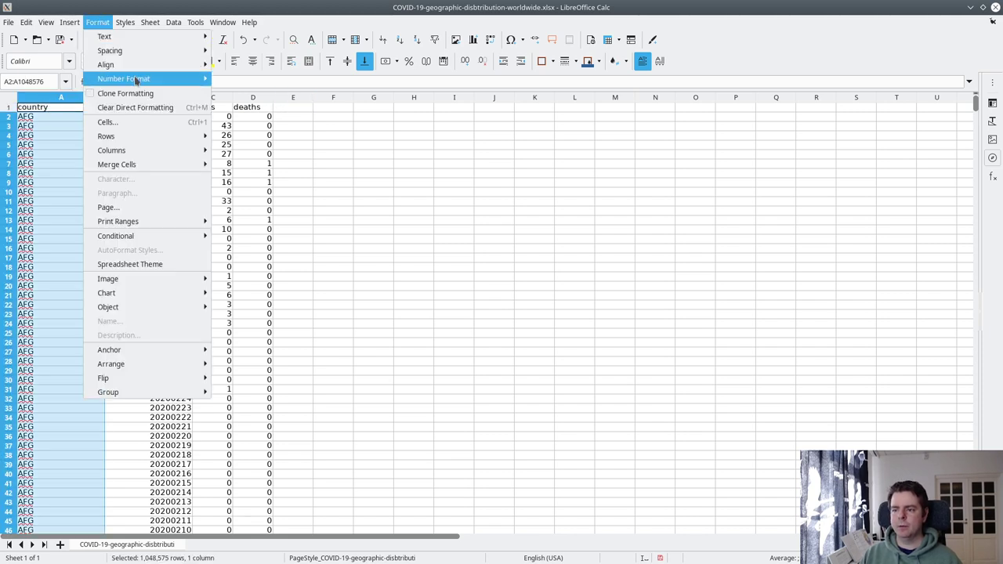
{"action": "key", "text": "Escape"}
{"action": "left_click", "coordinate": [126, 22]}
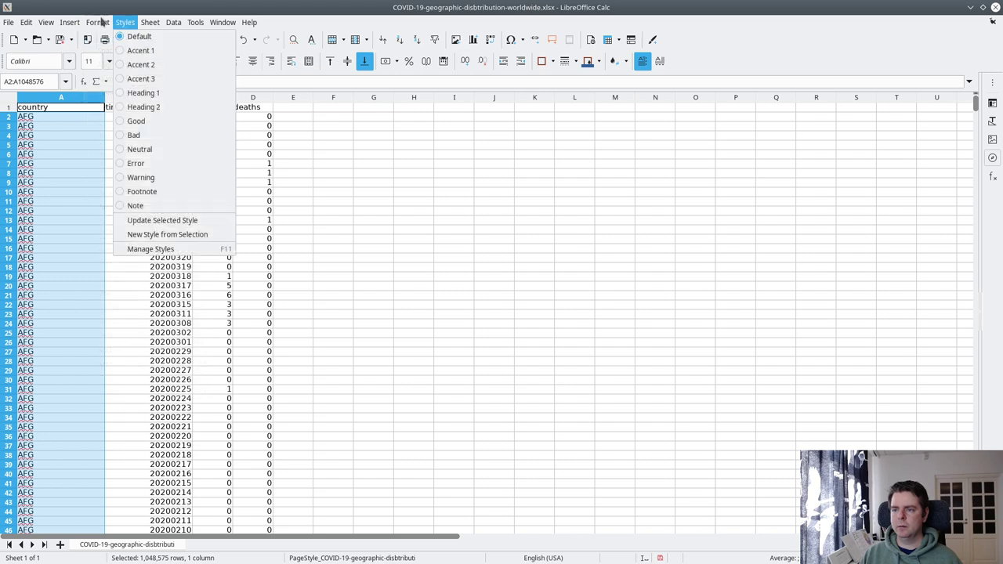
{"action": "mouse_move", "coordinate": [97, 22]}
{"action": "mouse_move", "coordinate": [132, 37]}
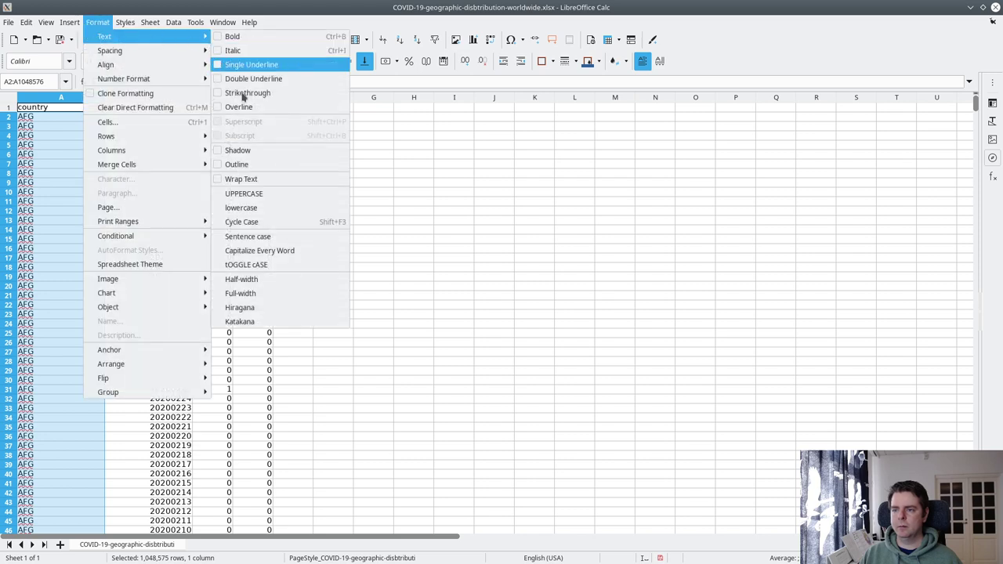
{"action": "left_click", "coordinate": [271, 208]}
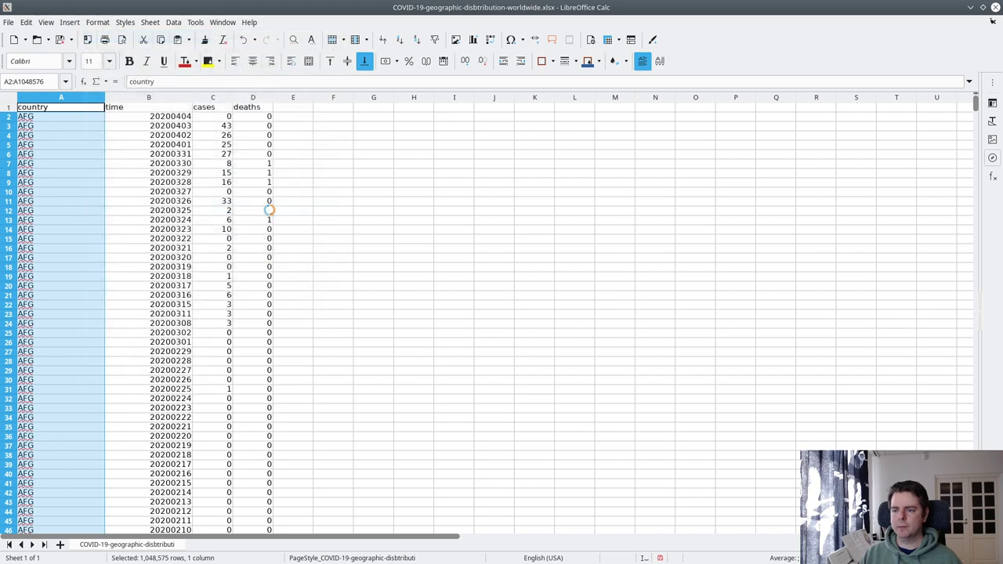
{"action": "key", "text": "ctrl+s"}
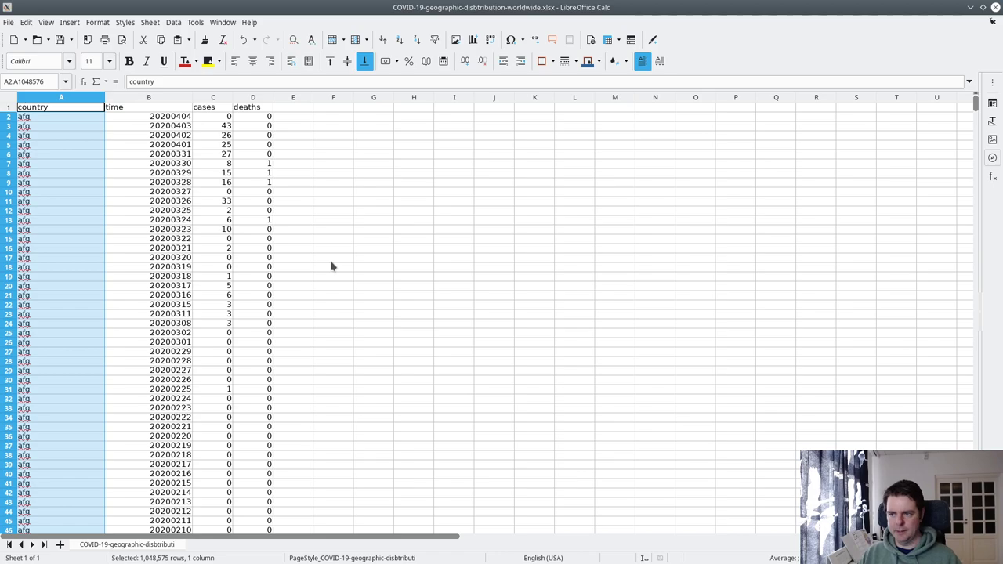
Switch to Gapminder Tools Offline and try reloading COVID-19-geographic-disbtribution-worldwide.xlsx as the Excel file for the active chart
{"action": "key", "text": "alt+Tab"}
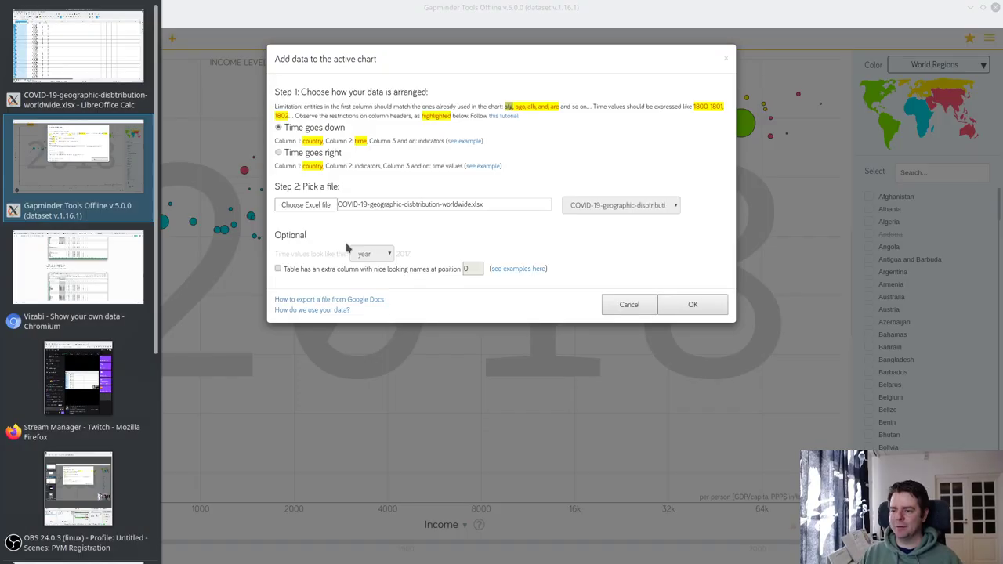
{"action": "left_click", "coordinate": [320, 205]}
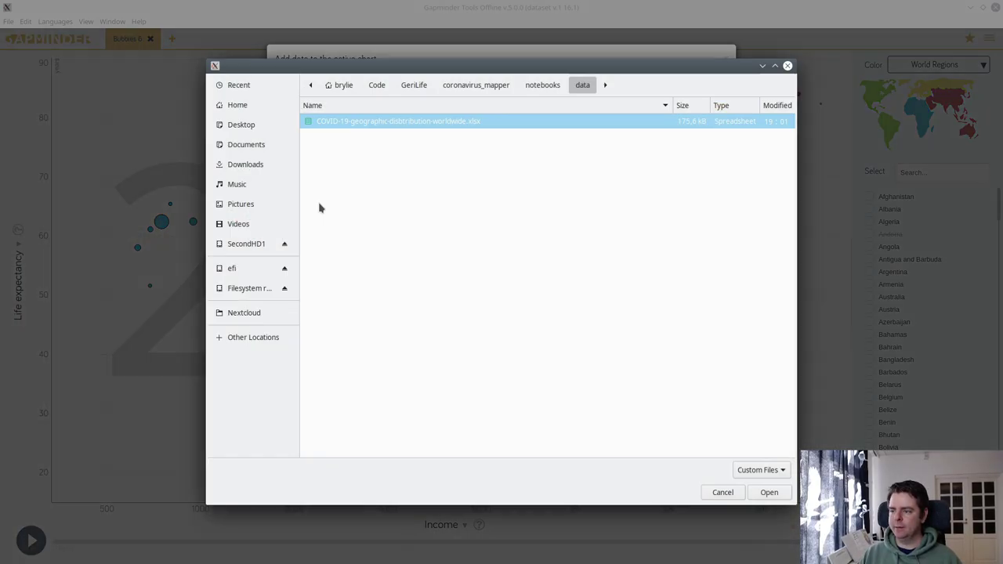
{"action": "double_click", "coordinate": [347, 128]}
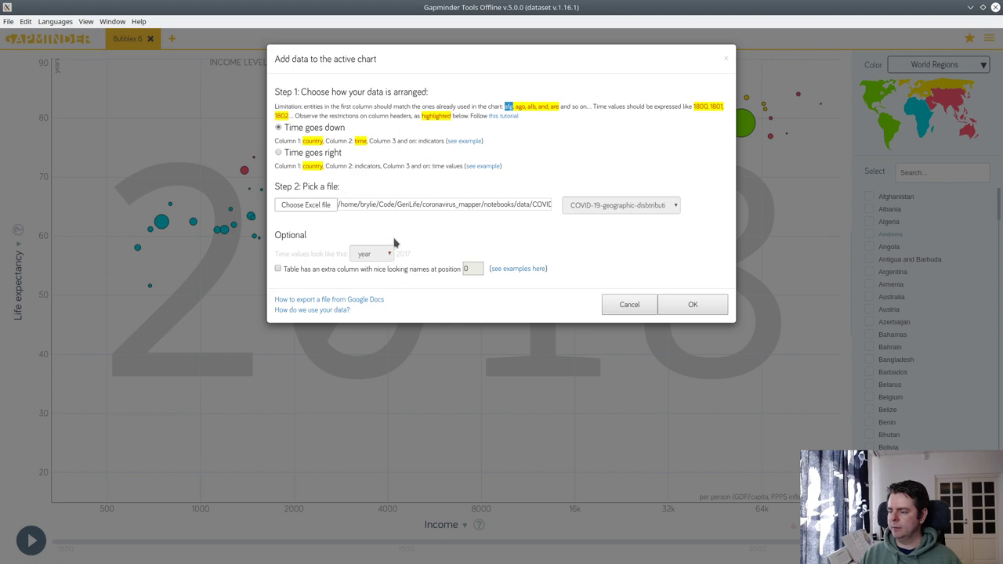
{"action": "left_click", "coordinate": [395, 241]}
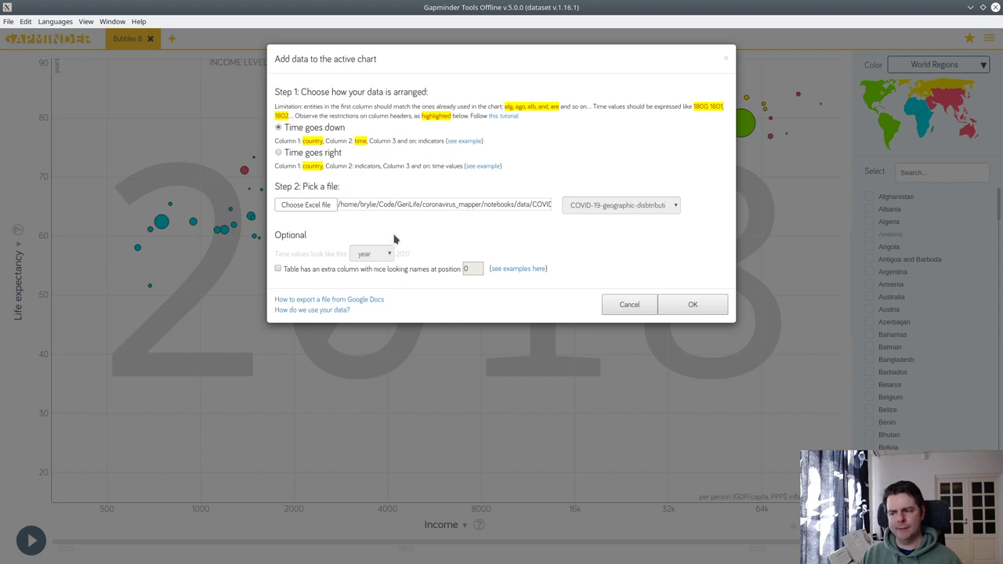
{"action": "left_click", "coordinate": [330, 210]}
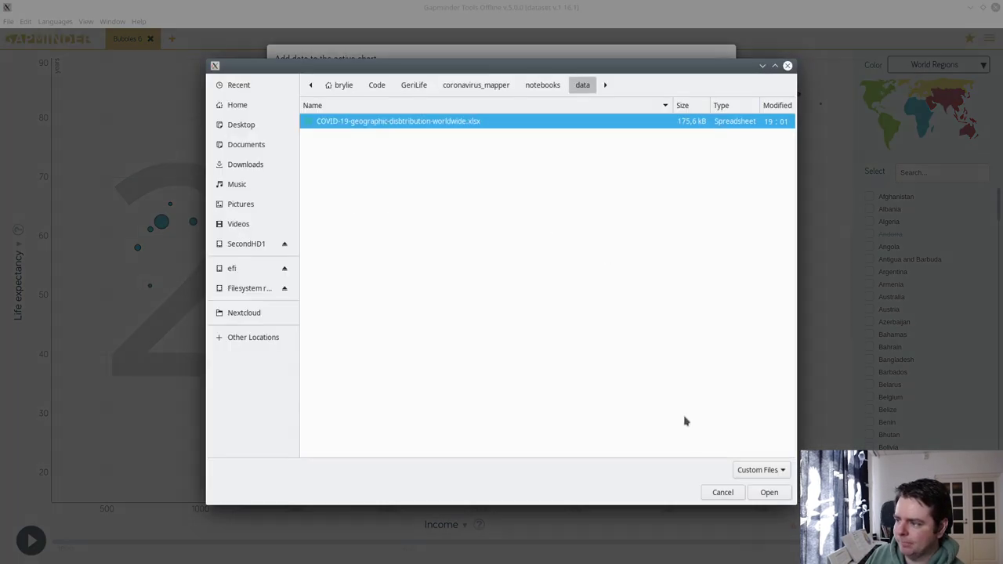
{"action": "left_click", "coordinate": [718, 491]}
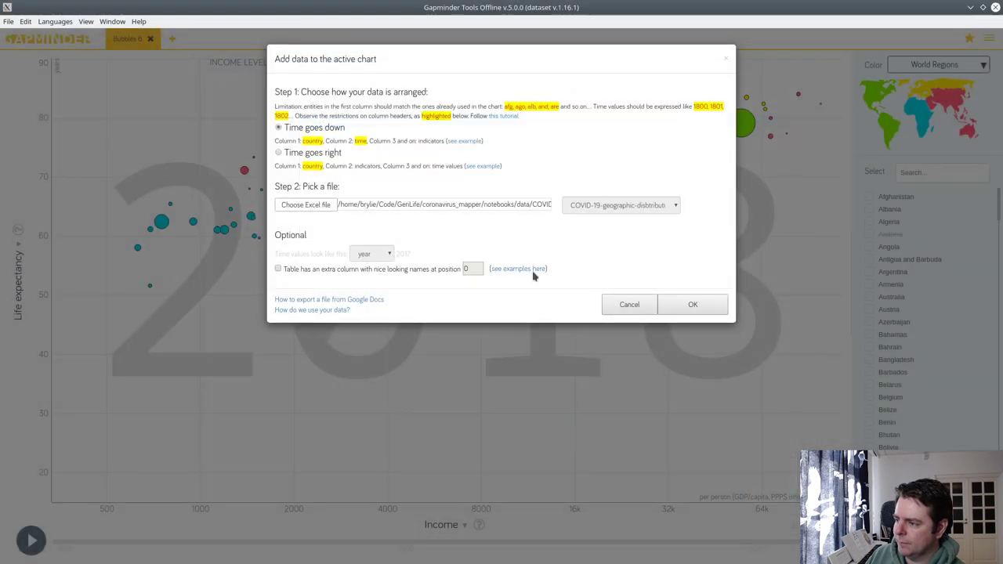
{"action": "left_click_drag", "start_coordinate": [515, 197], "coordinate": [722, 225]}
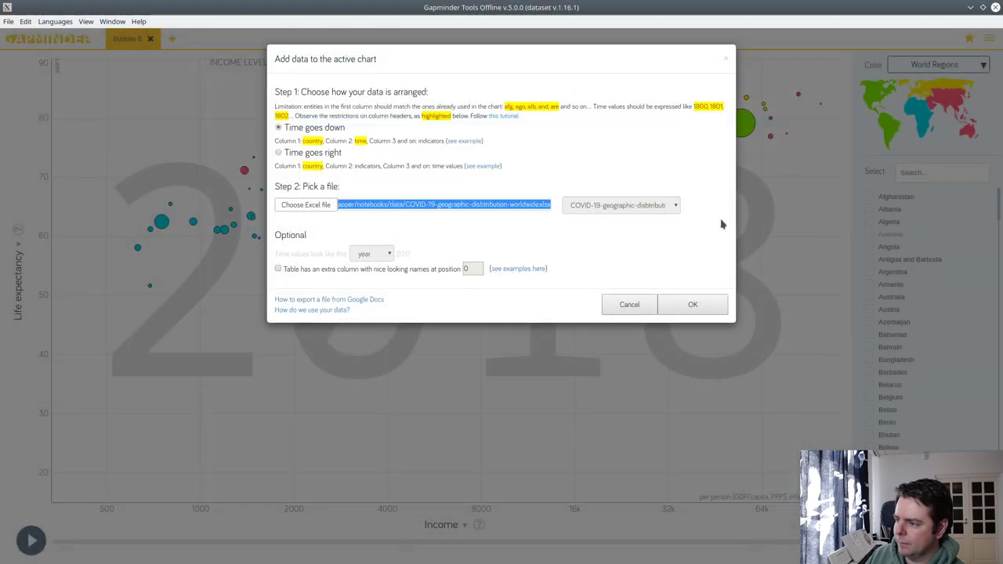
{"action": "left_click", "coordinate": [745, 228]}
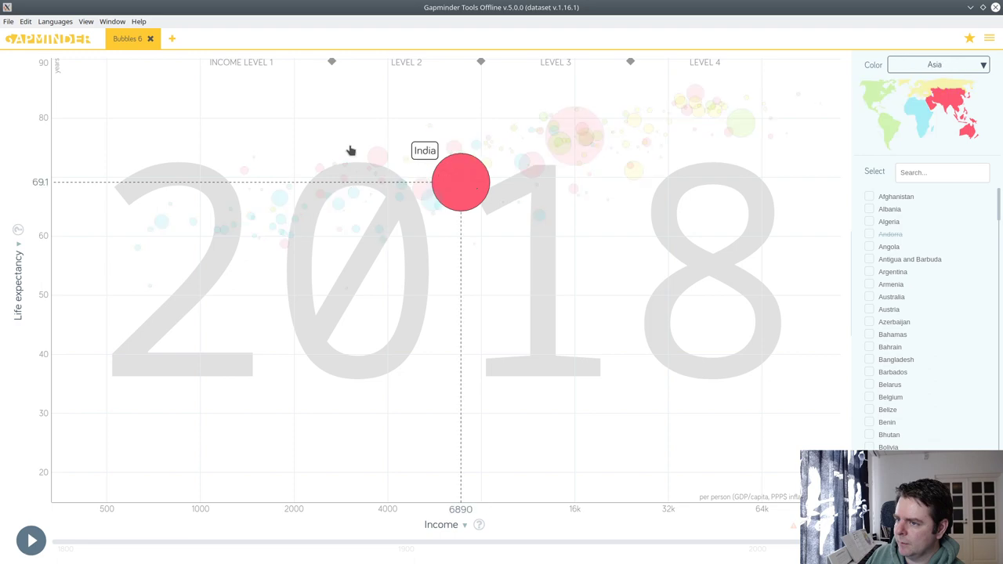
Switch to LibreOffice Calc and save a copy named COVID-19-geographic-disbtribution-worldwide-formatted in Excel 2007–365 (.xlsx) format
{"action": "key", "text": "alt+Tab"}
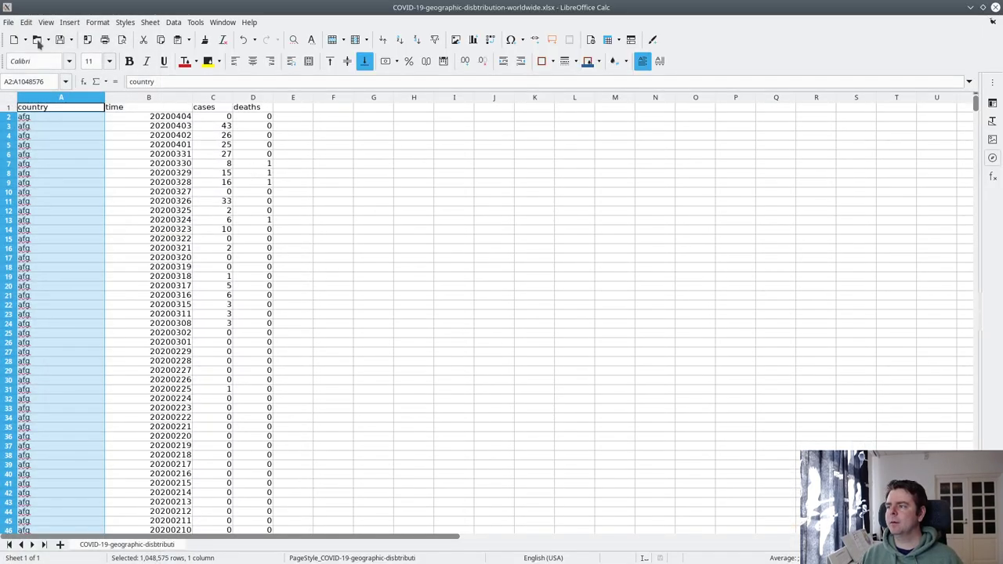
{"action": "left_click", "coordinate": [8, 22]}
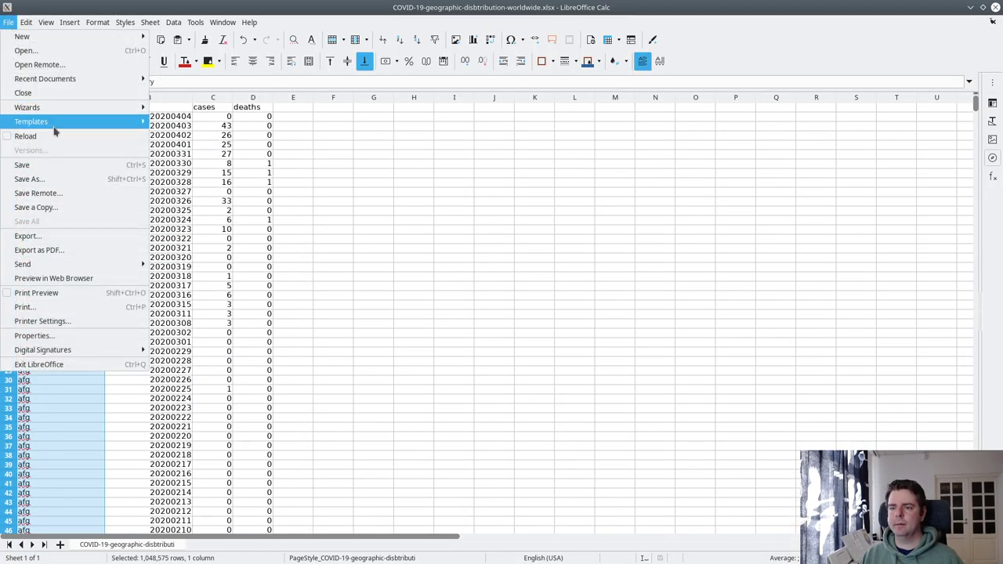
{"action": "left_click", "coordinate": [67, 209]}
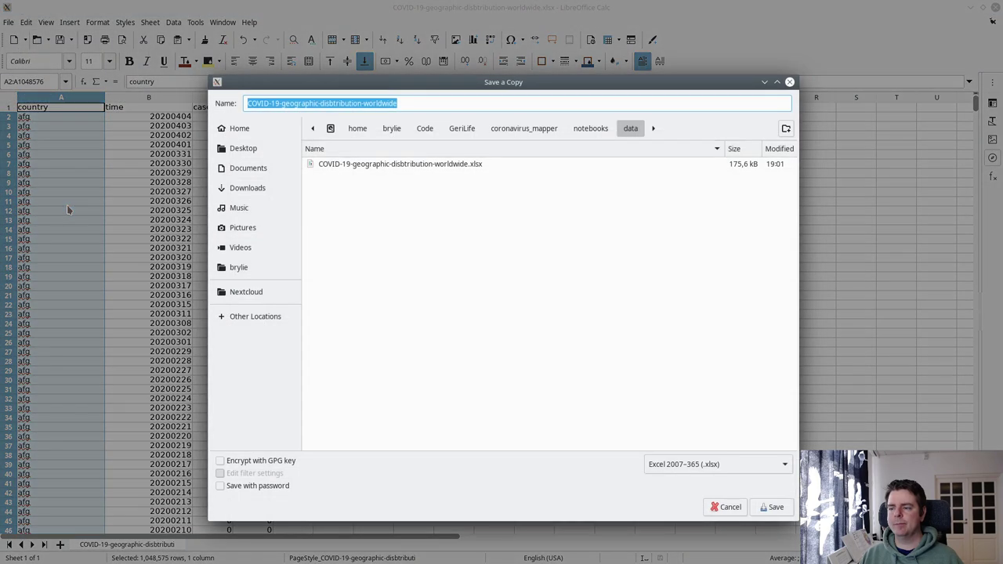
{"action": "left_click", "coordinate": [416, 102]}
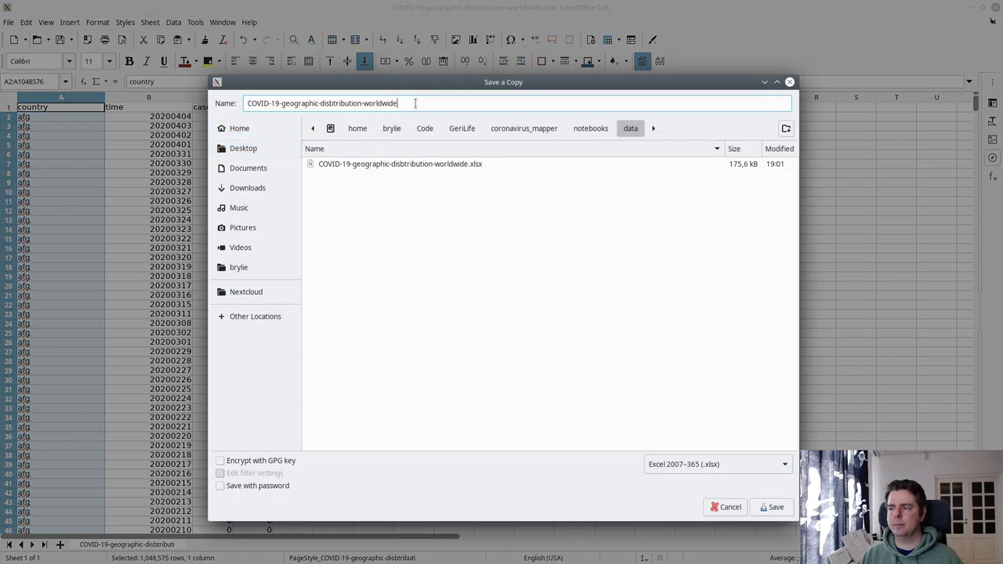
{"action": "type", "text": "-formatted"}
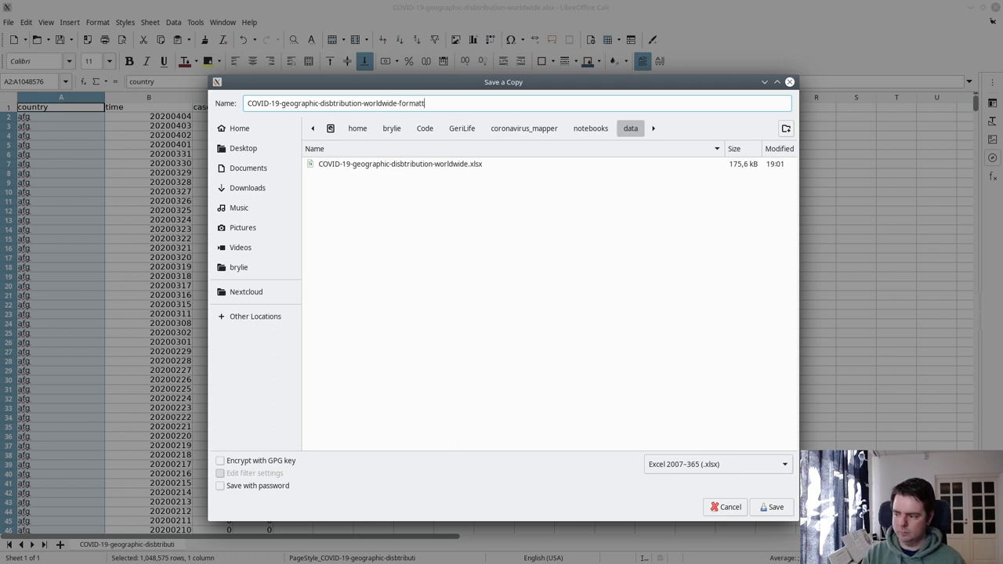
{"action": "left_click", "coordinate": [740, 466]}
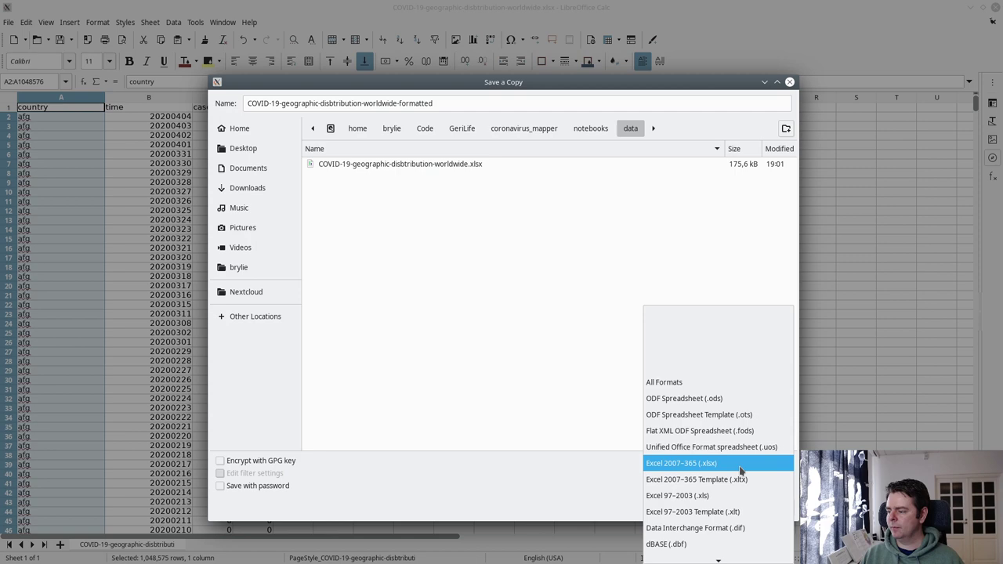
{"action": "left_click", "coordinate": [733, 463]}
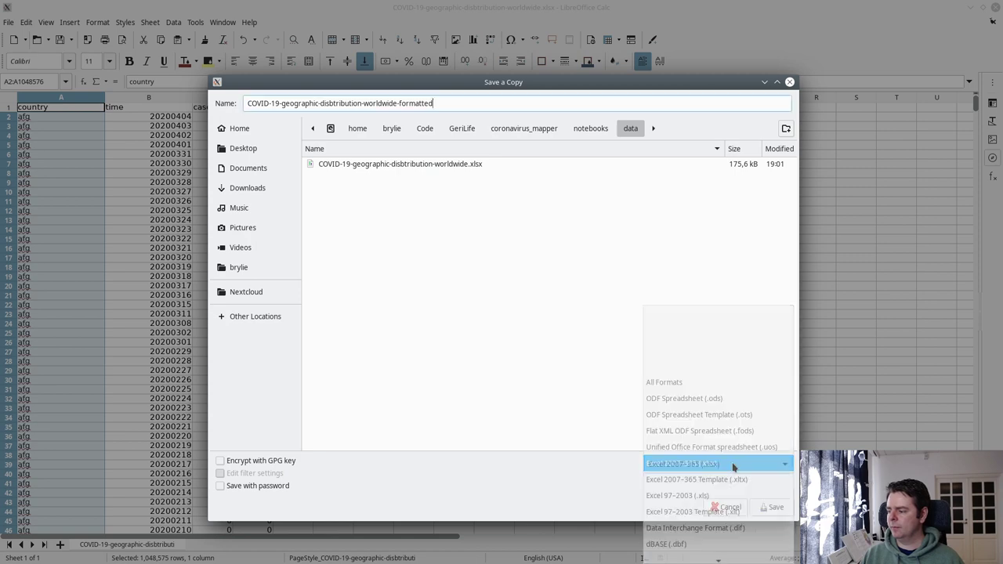
{"action": "left_click", "coordinate": [772, 507]}
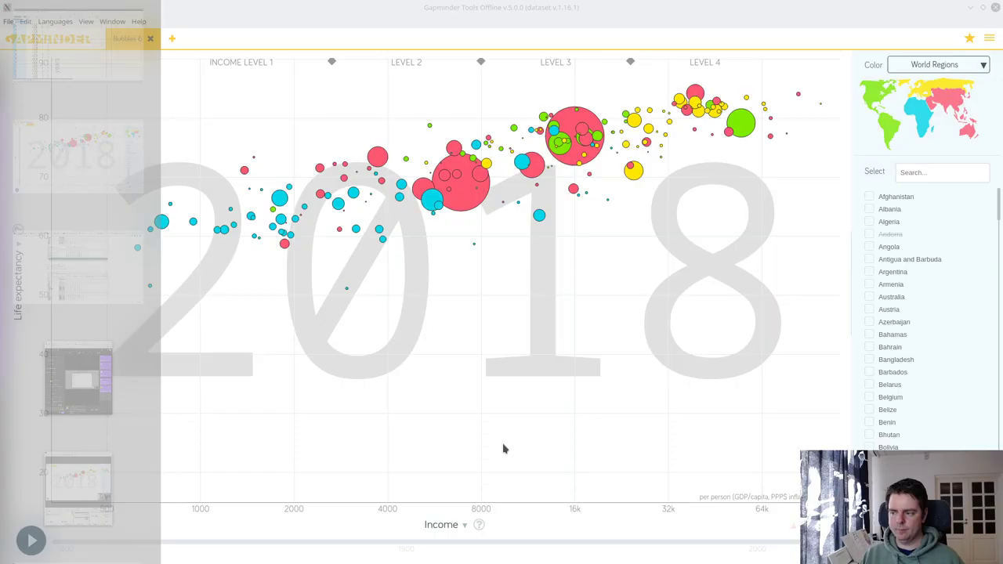
{"action": "left_click", "coordinate": [8, 22]}
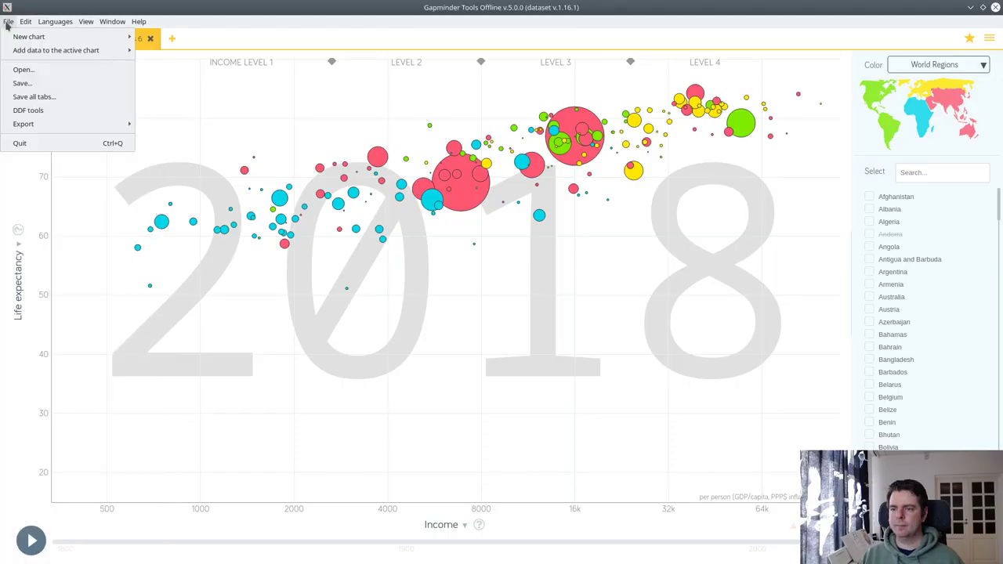
{"action": "mouse_move", "coordinate": [26, 53]}
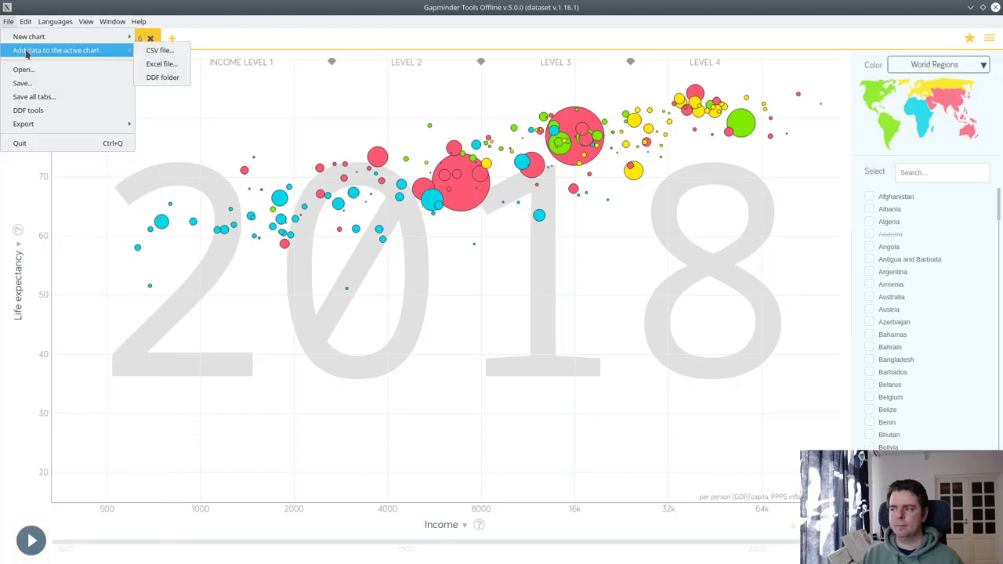
{"action": "left_click", "coordinate": [156, 52]}
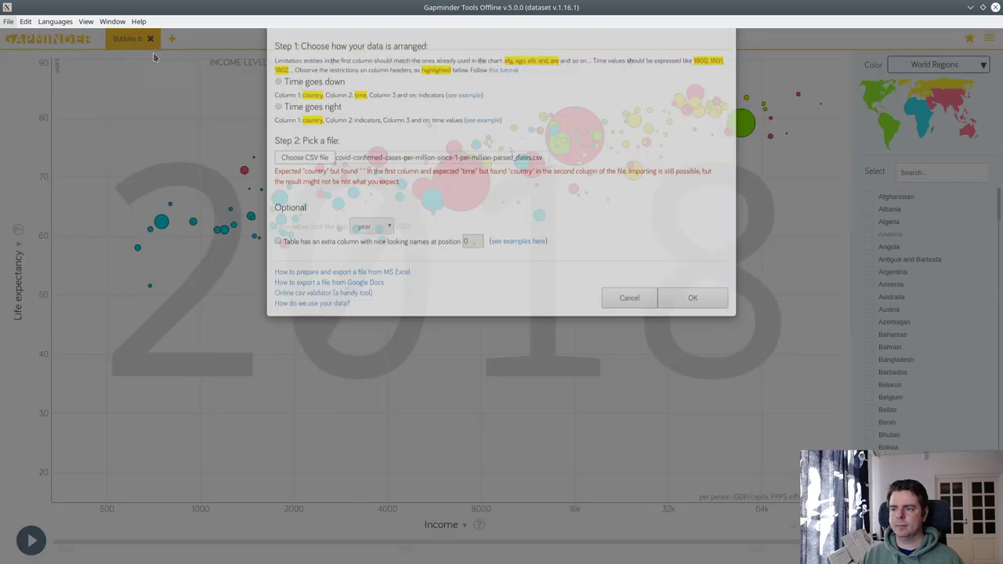
{"action": "key", "text": "Escape"}
Start adding Excel data to the active chart and load COVID-19-geographic-disbtribution-worldwide-formatted.xlsx as its file
{"action": "left_click", "coordinate": [8, 21]}
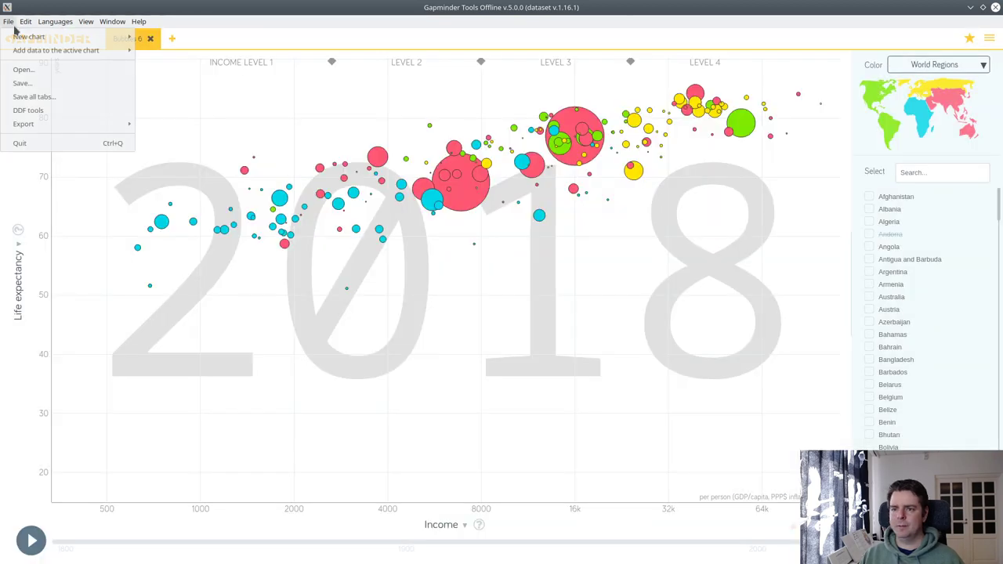
{"action": "mouse_move", "coordinate": [39, 50]}
{"action": "left_click", "coordinate": [161, 64]}
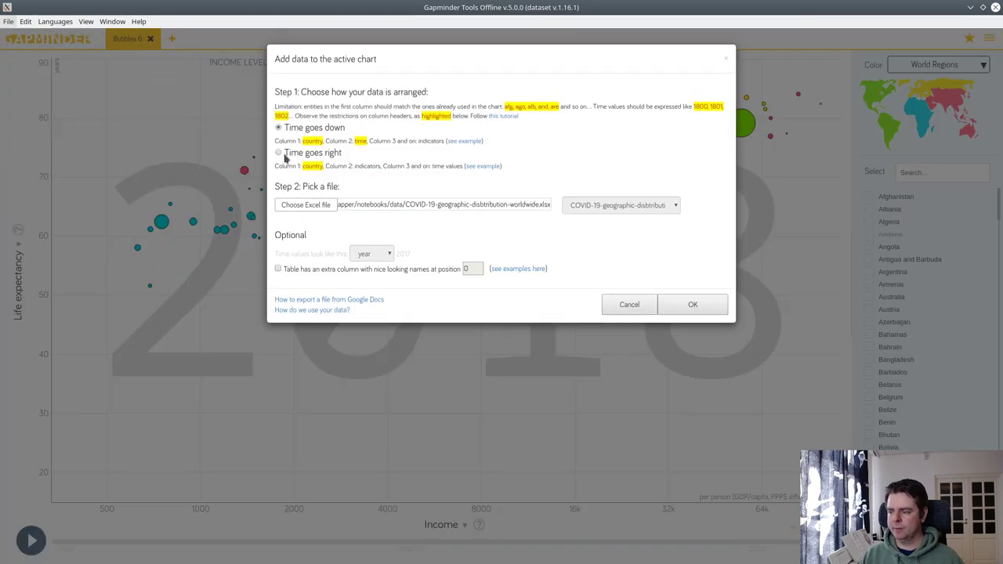
{"action": "left_click", "coordinate": [312, 212]}
{"action": "left_click", "coordinate": [450, 137]}
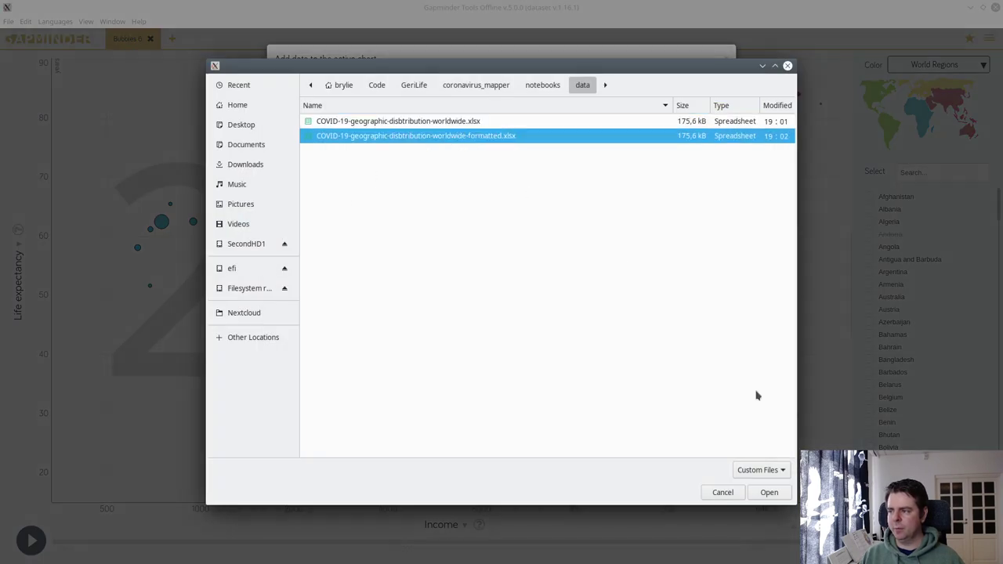
{"action": "left_click", "coordinate": [790, 491]}
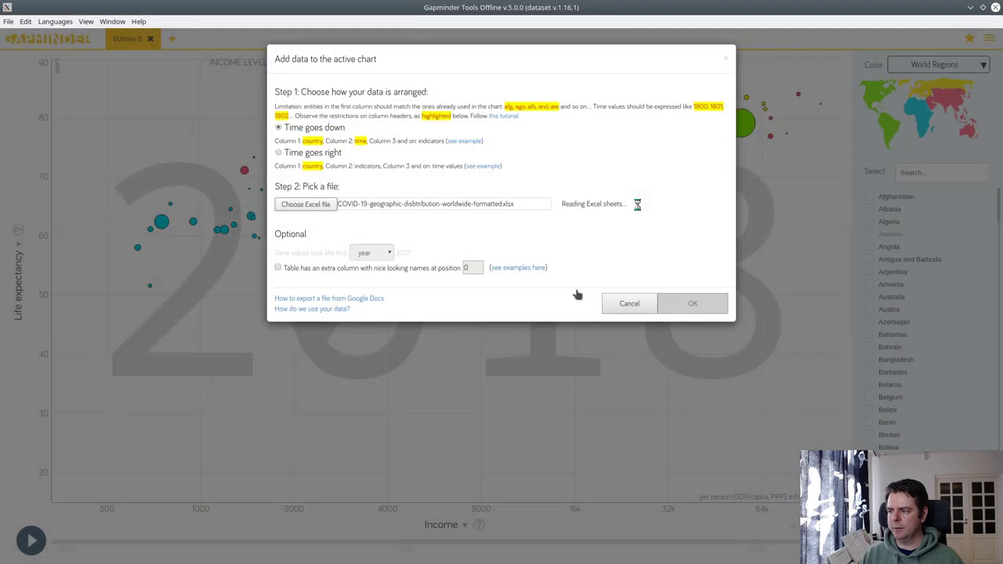